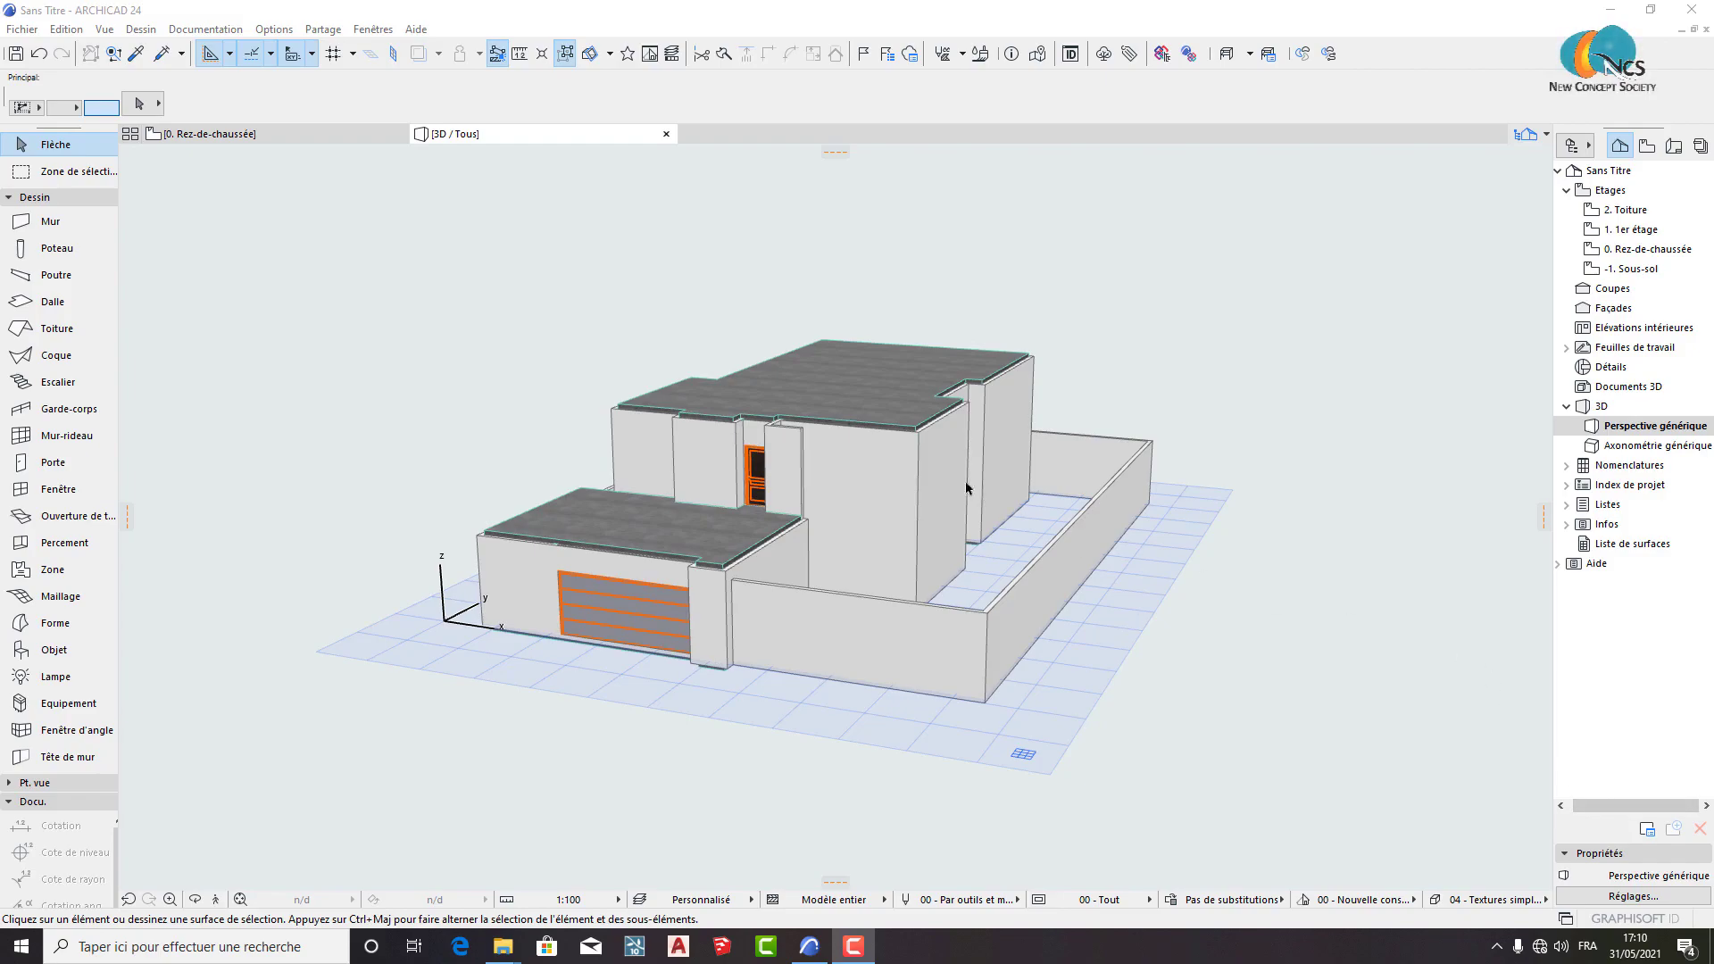
View the villa in 3D and switch to the Rez-de-chaussée floor plan.
scroll(924, 561, "up", 4)
scroll(920, 558, "up", 3)
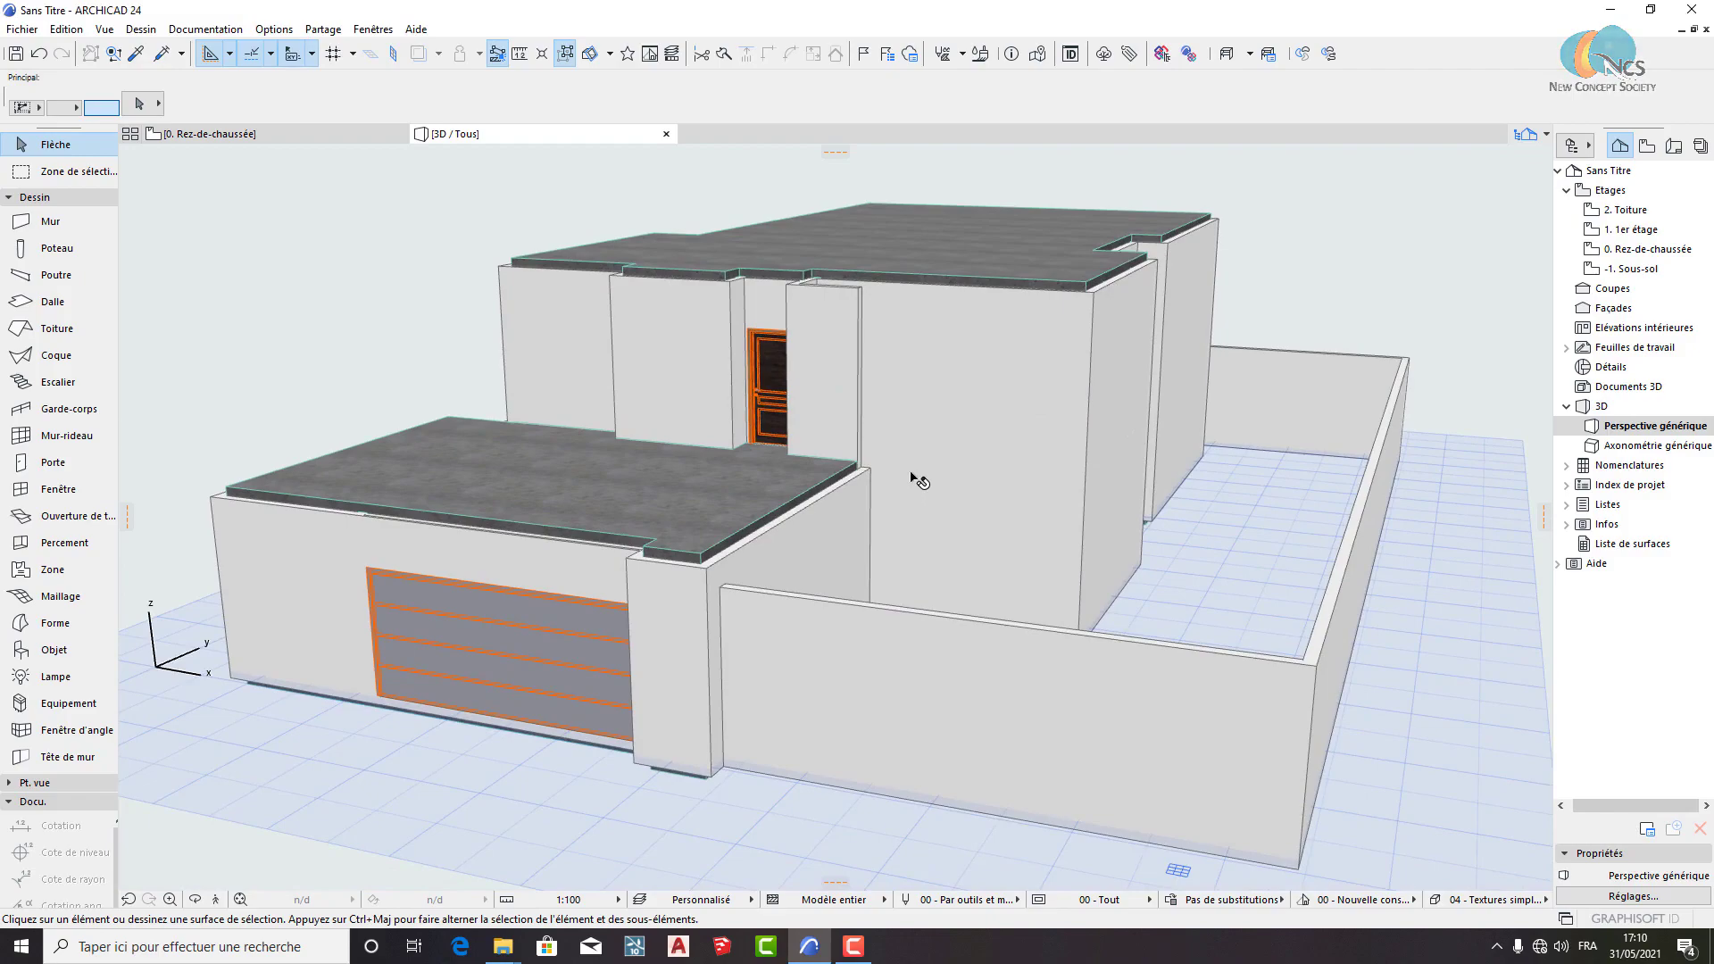
scroll(903, 458, "down", 5)
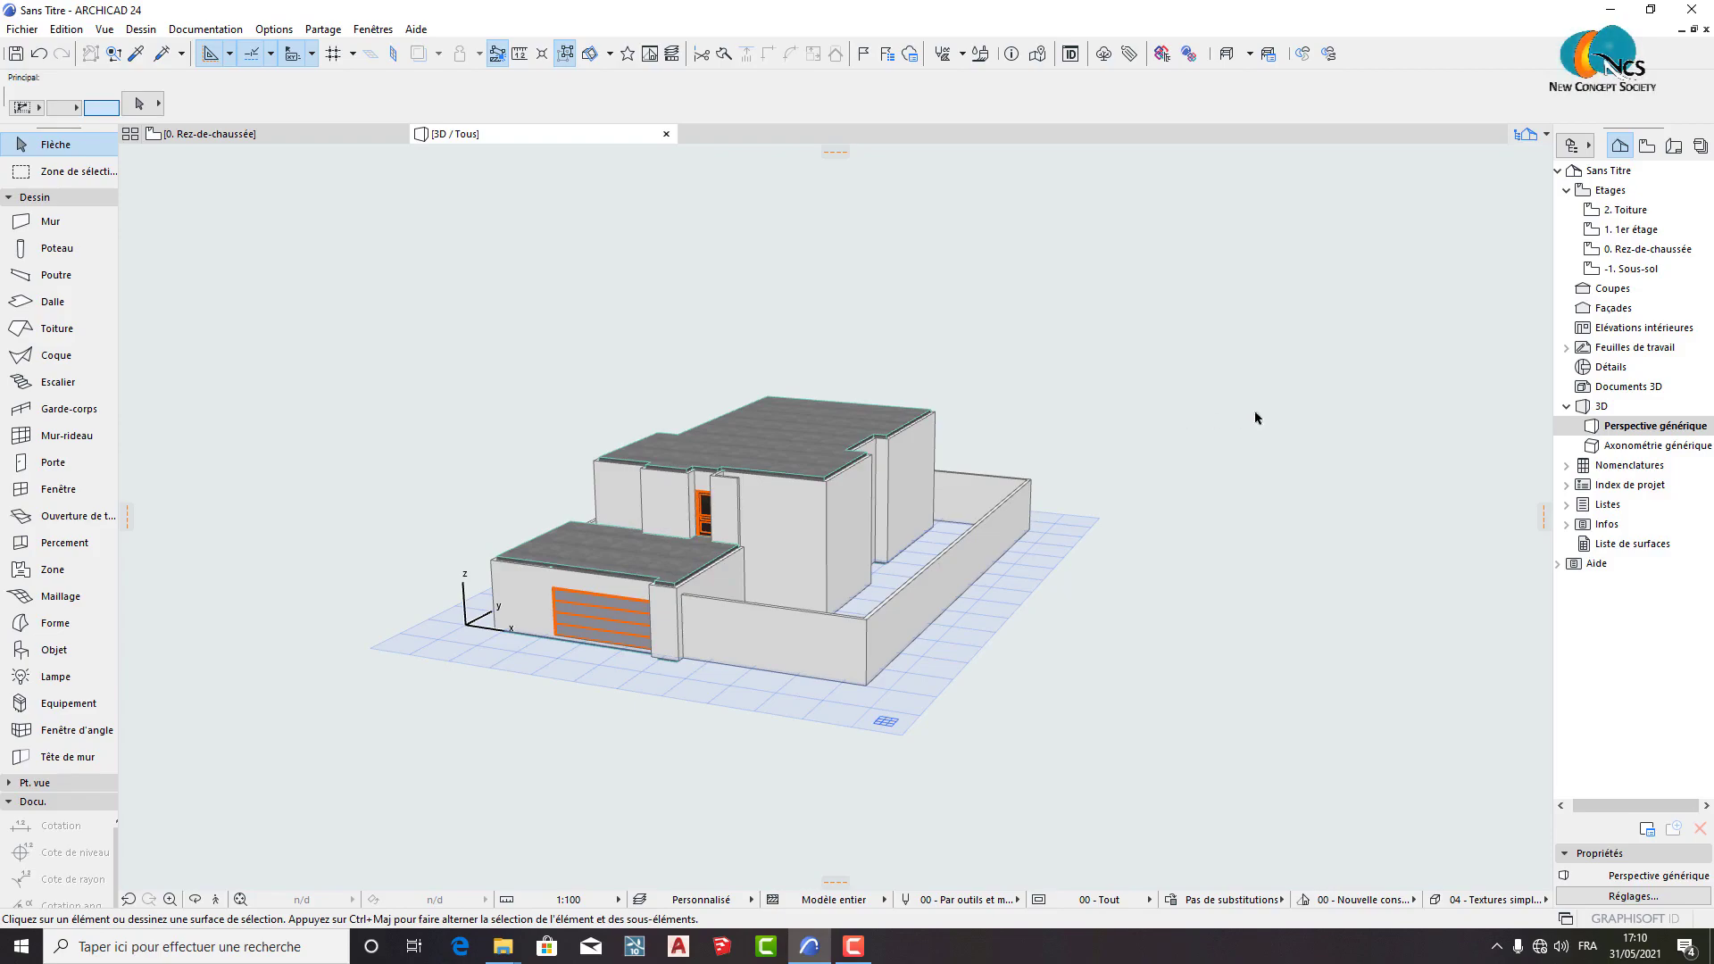
left_click(254, 129)
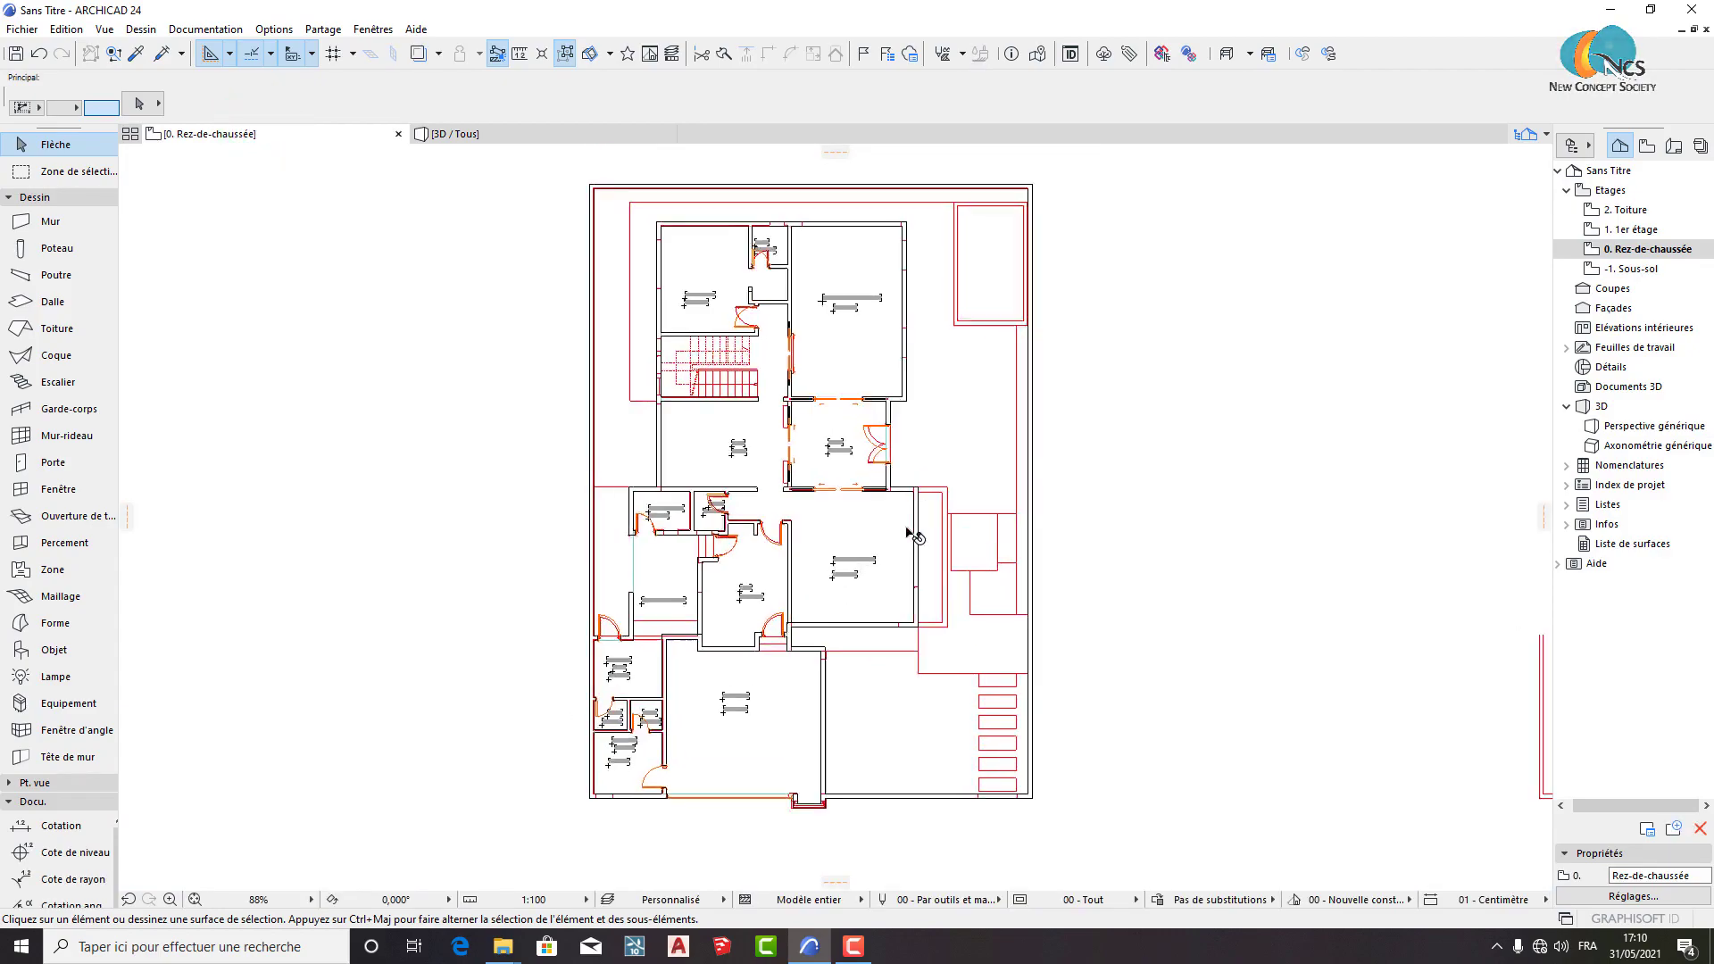
Hide the "texte importé" layer in the model view layer settings and apply the change.
scroll(904, 345, "up", 3)
left_click(275, 29)
mouse_move(363, 53)
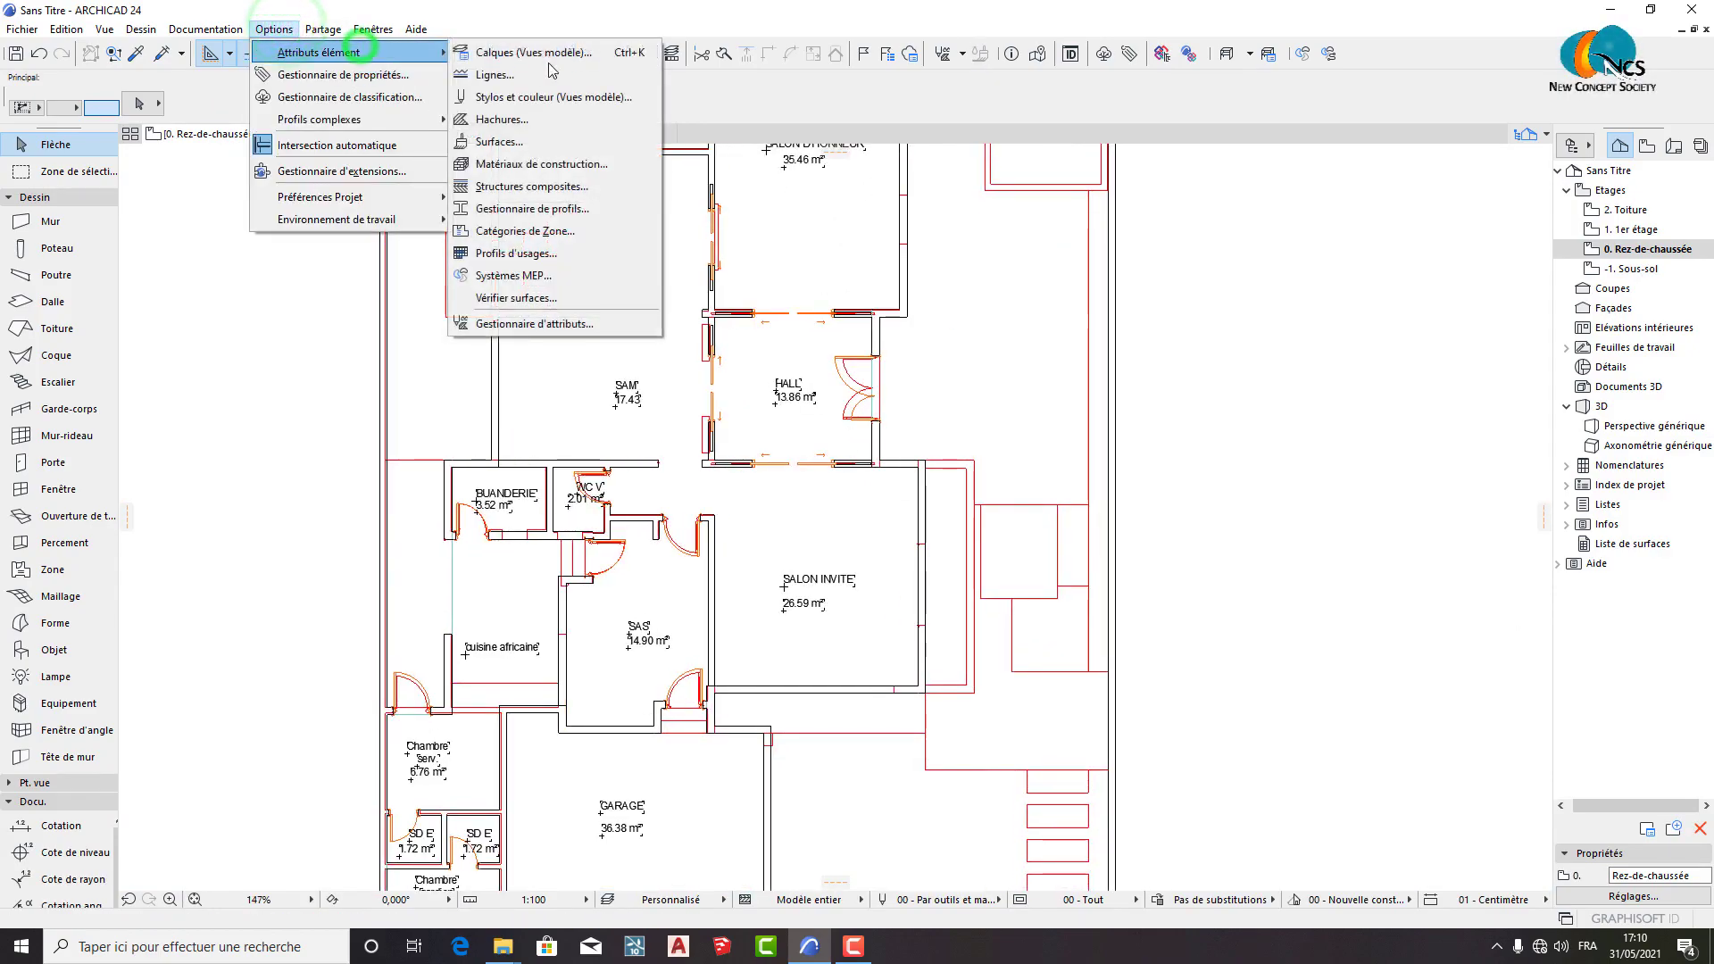
left_click(574, 50)
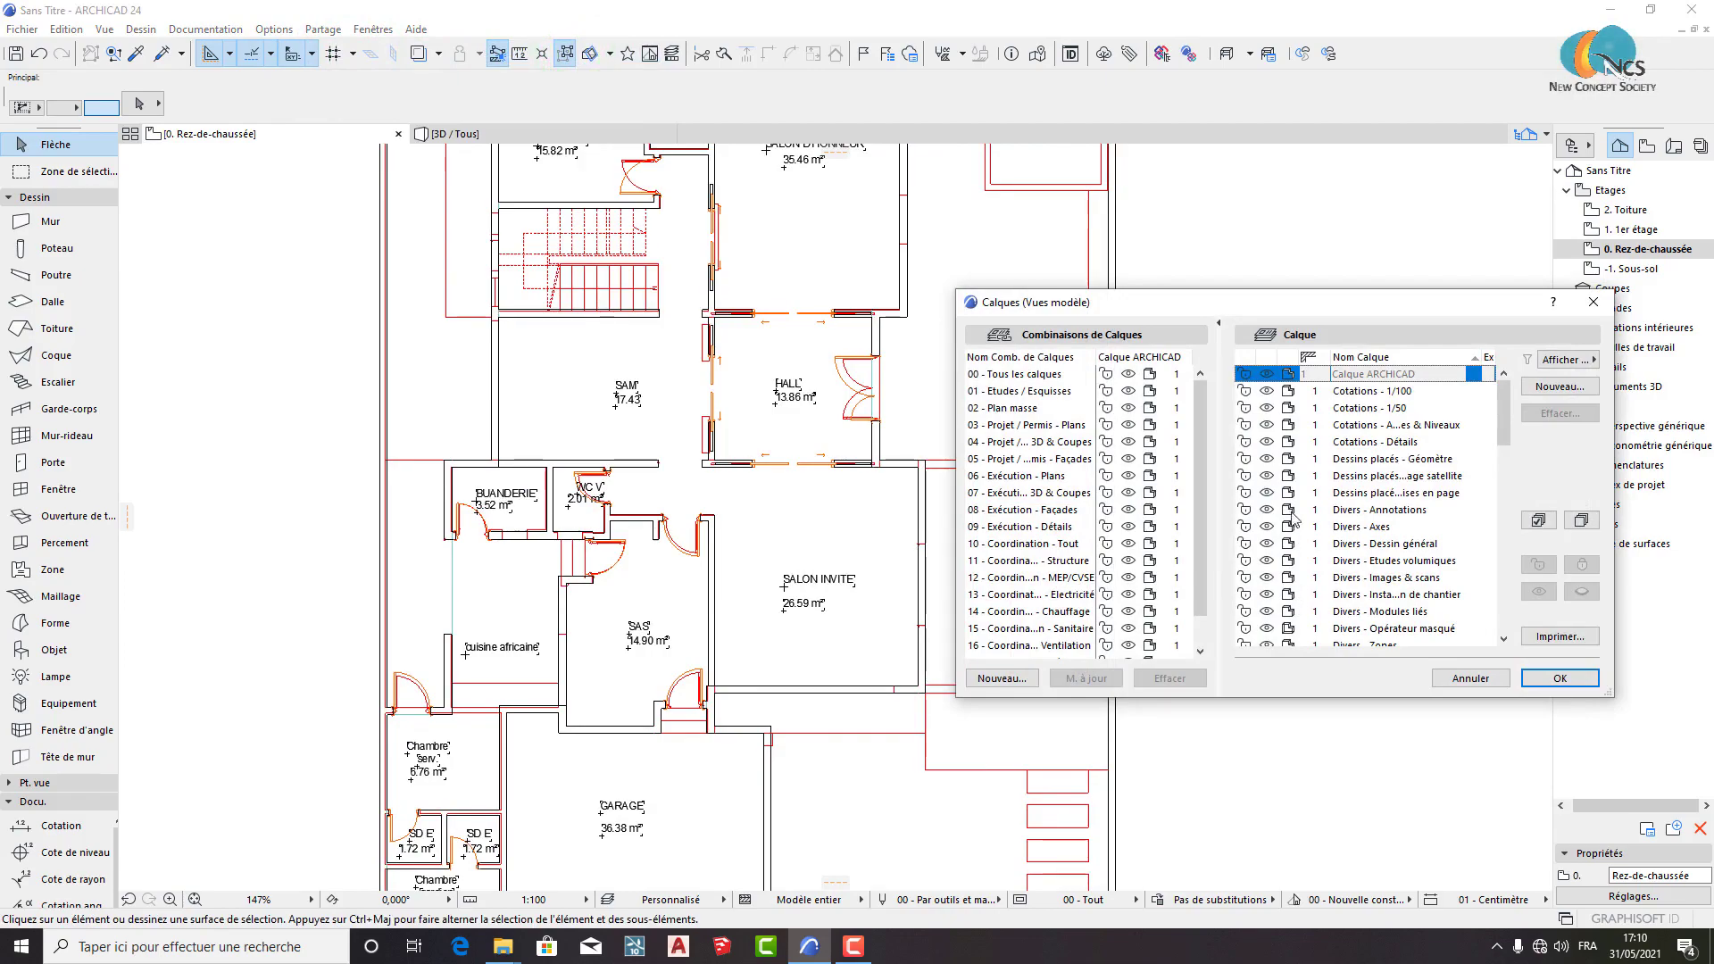
scroll(1292, 527, "down", 5)
scroll(1299, 602, "down", 4)
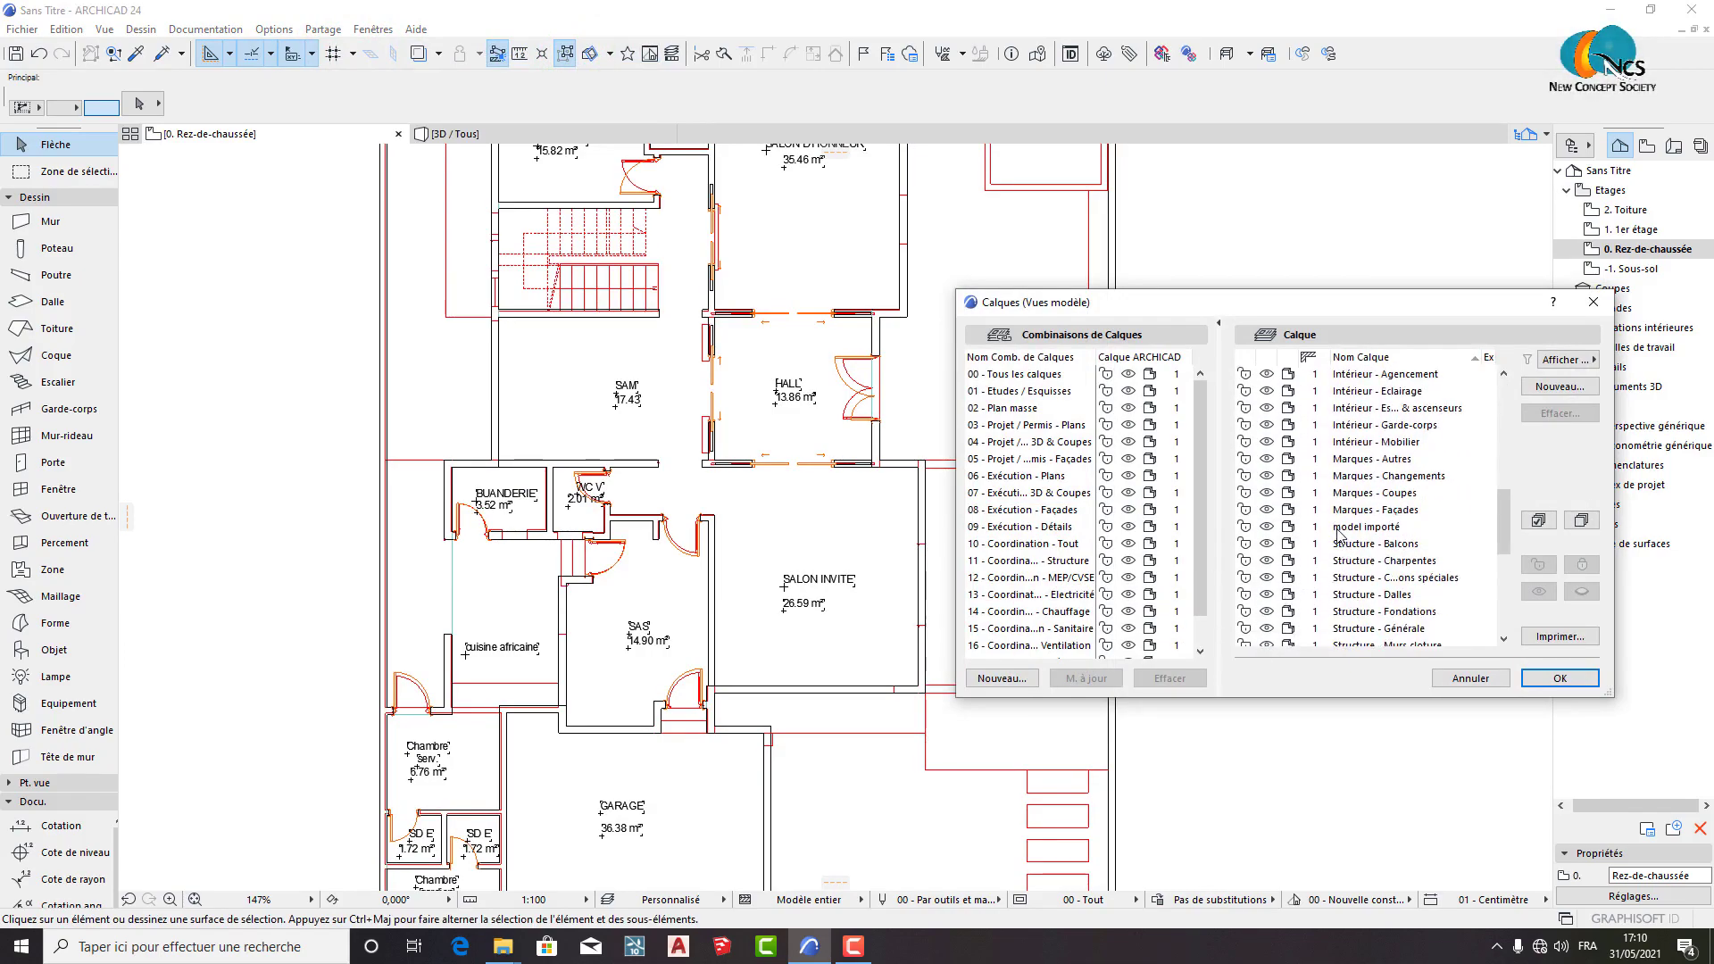
scroll(1339, 533, "down", 5)
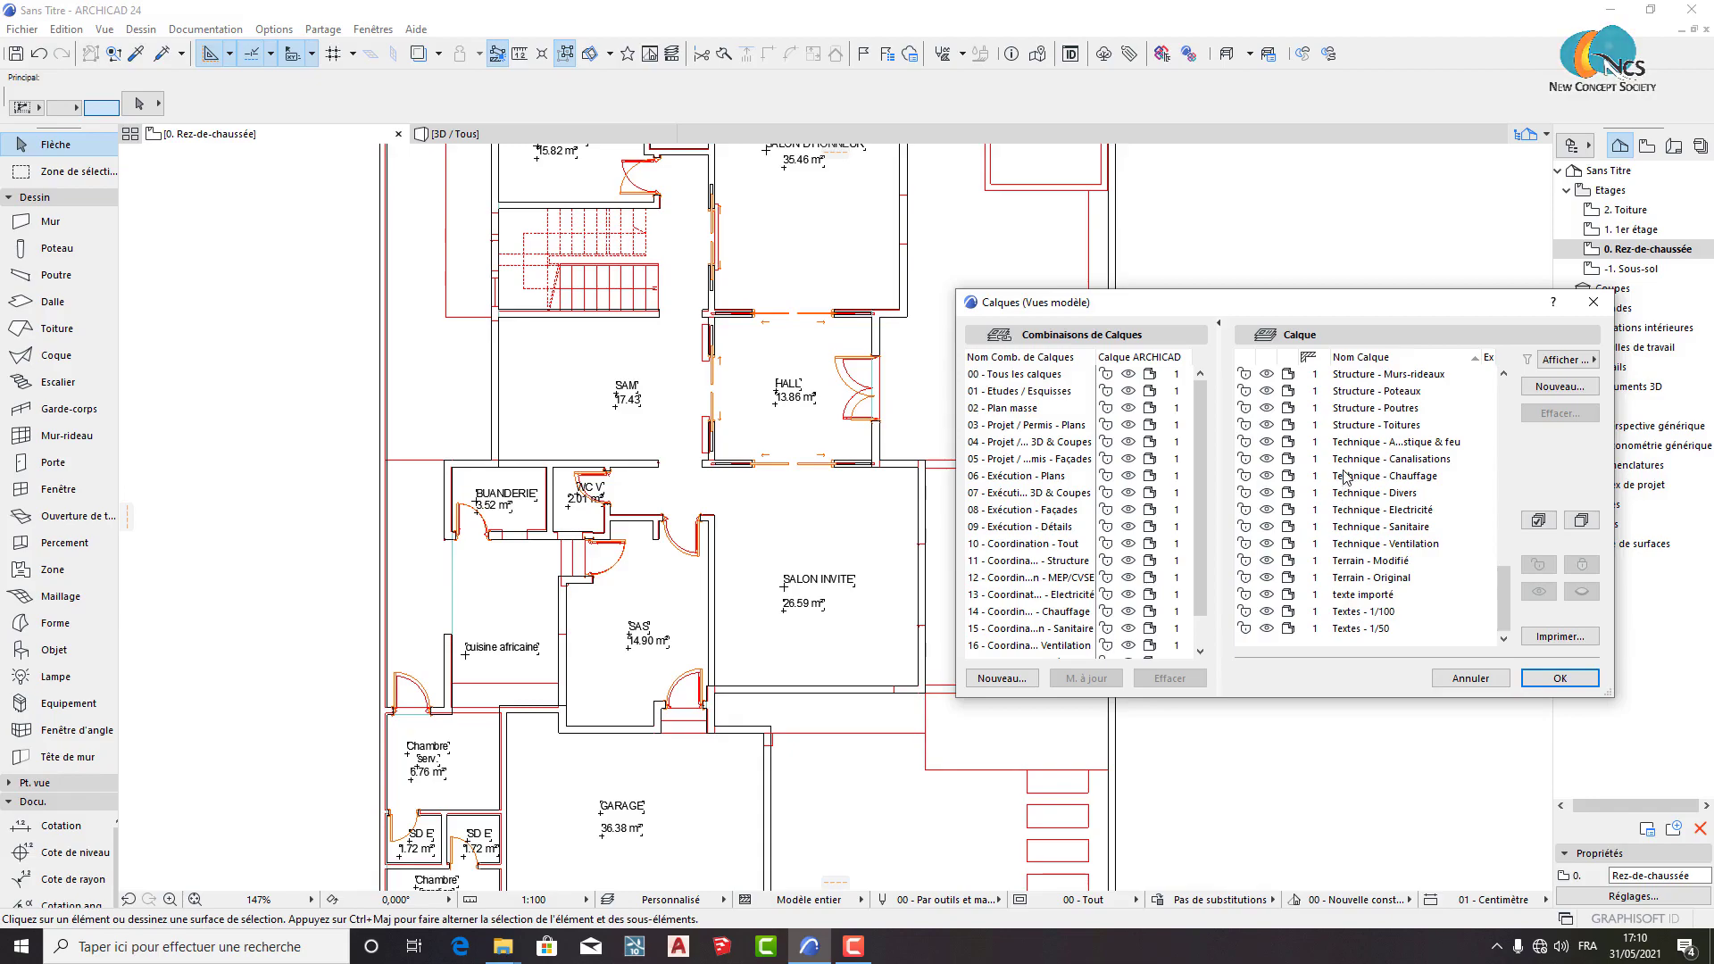
left_click(1269, 594)
left_click(1560, 678)
middle_click_drag(837, 629, 824, 469)
scroll(827, 470, "up", 4)
scroll(1034, 482, "down", 5)
scroll(938, 421, "up", 5)
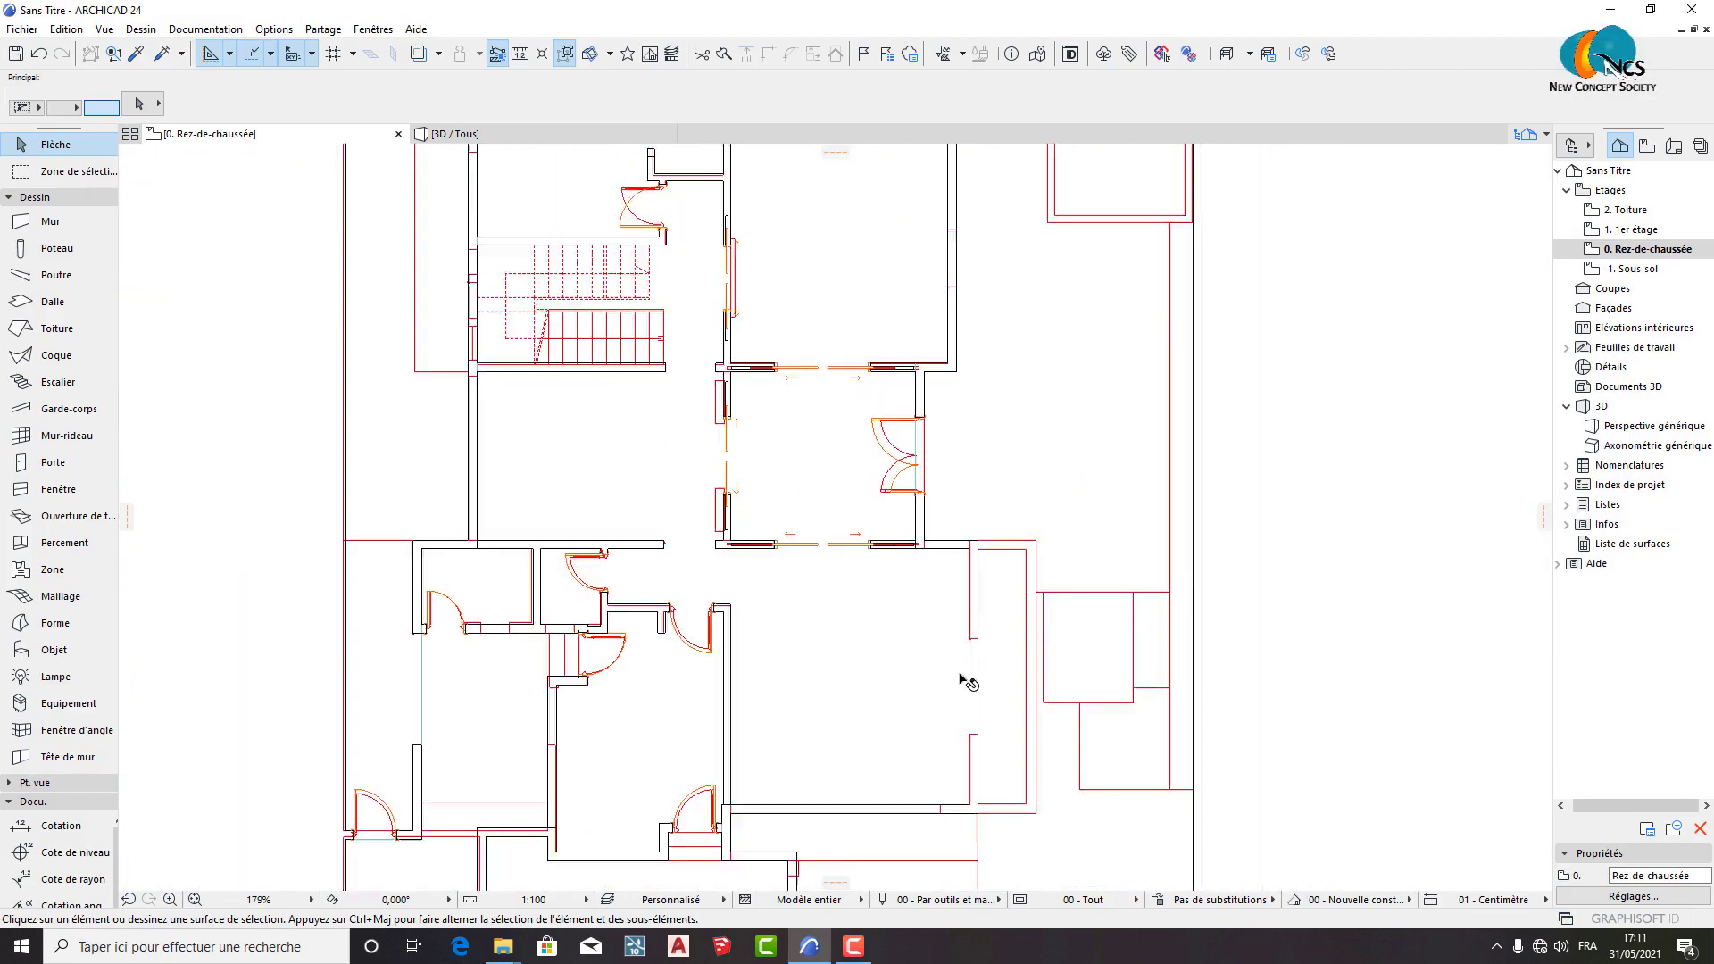
scroll(968, 681, "down", 4)
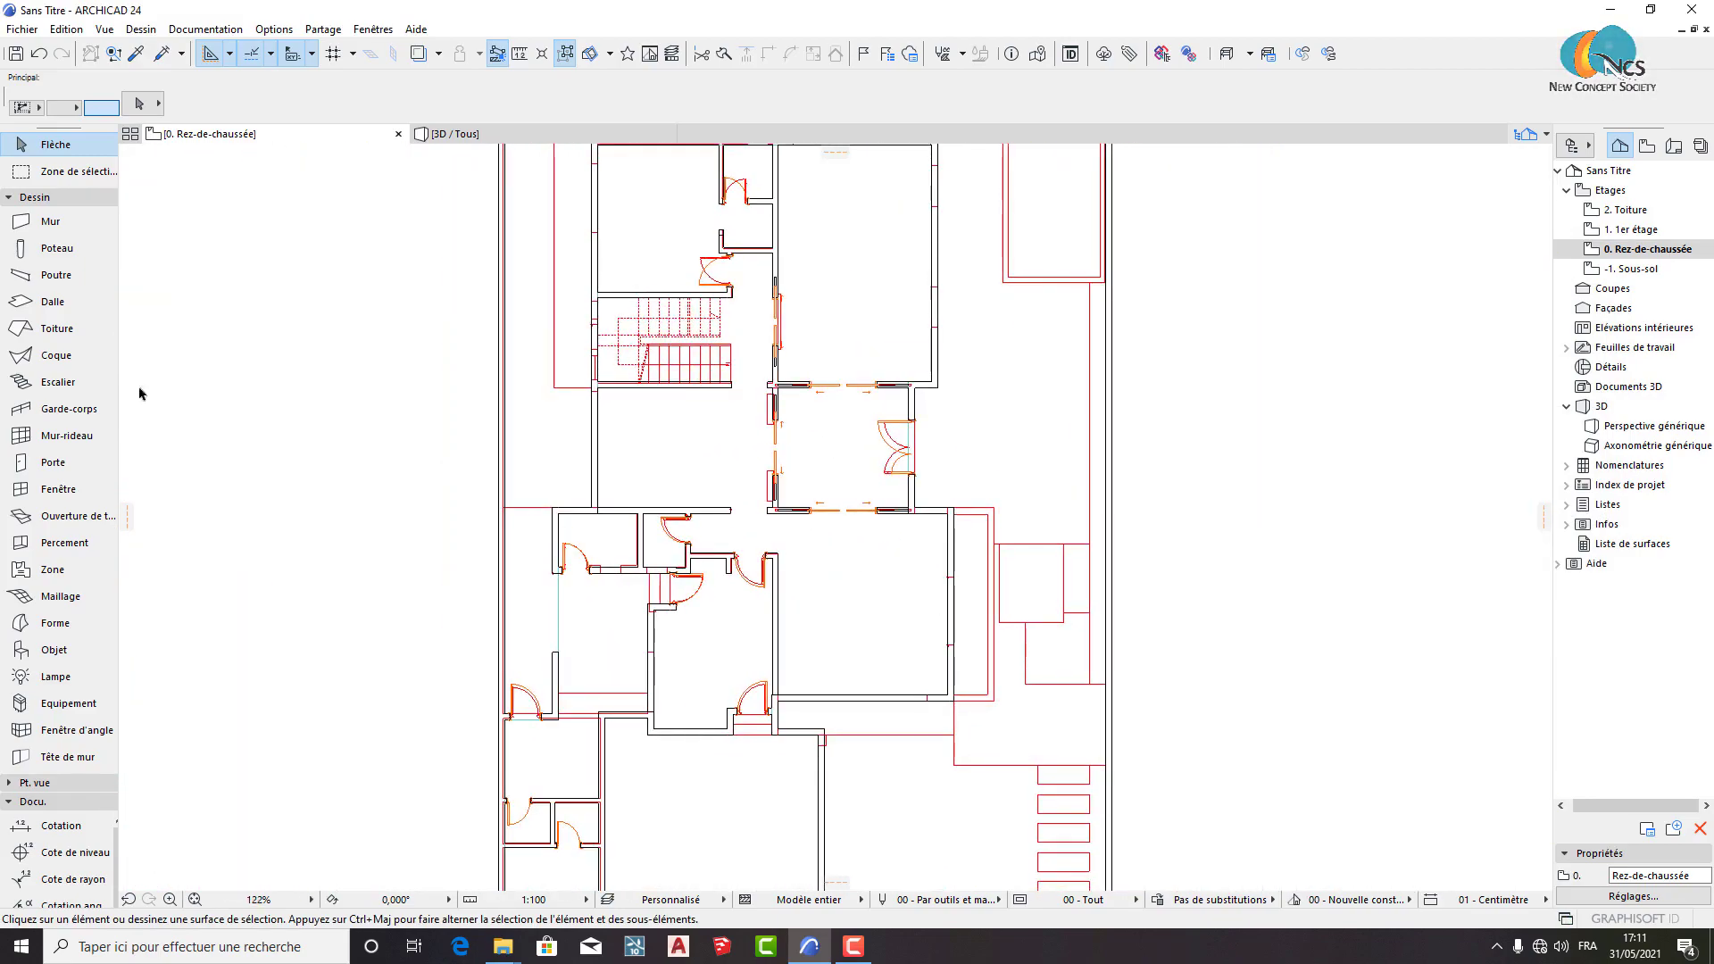
Open the default settings of the Window tool and choose Fenêtre coulissante 2 vantaux 24 from the Fenêtres coulissantes 24 library folder.
left_click(50, 493)
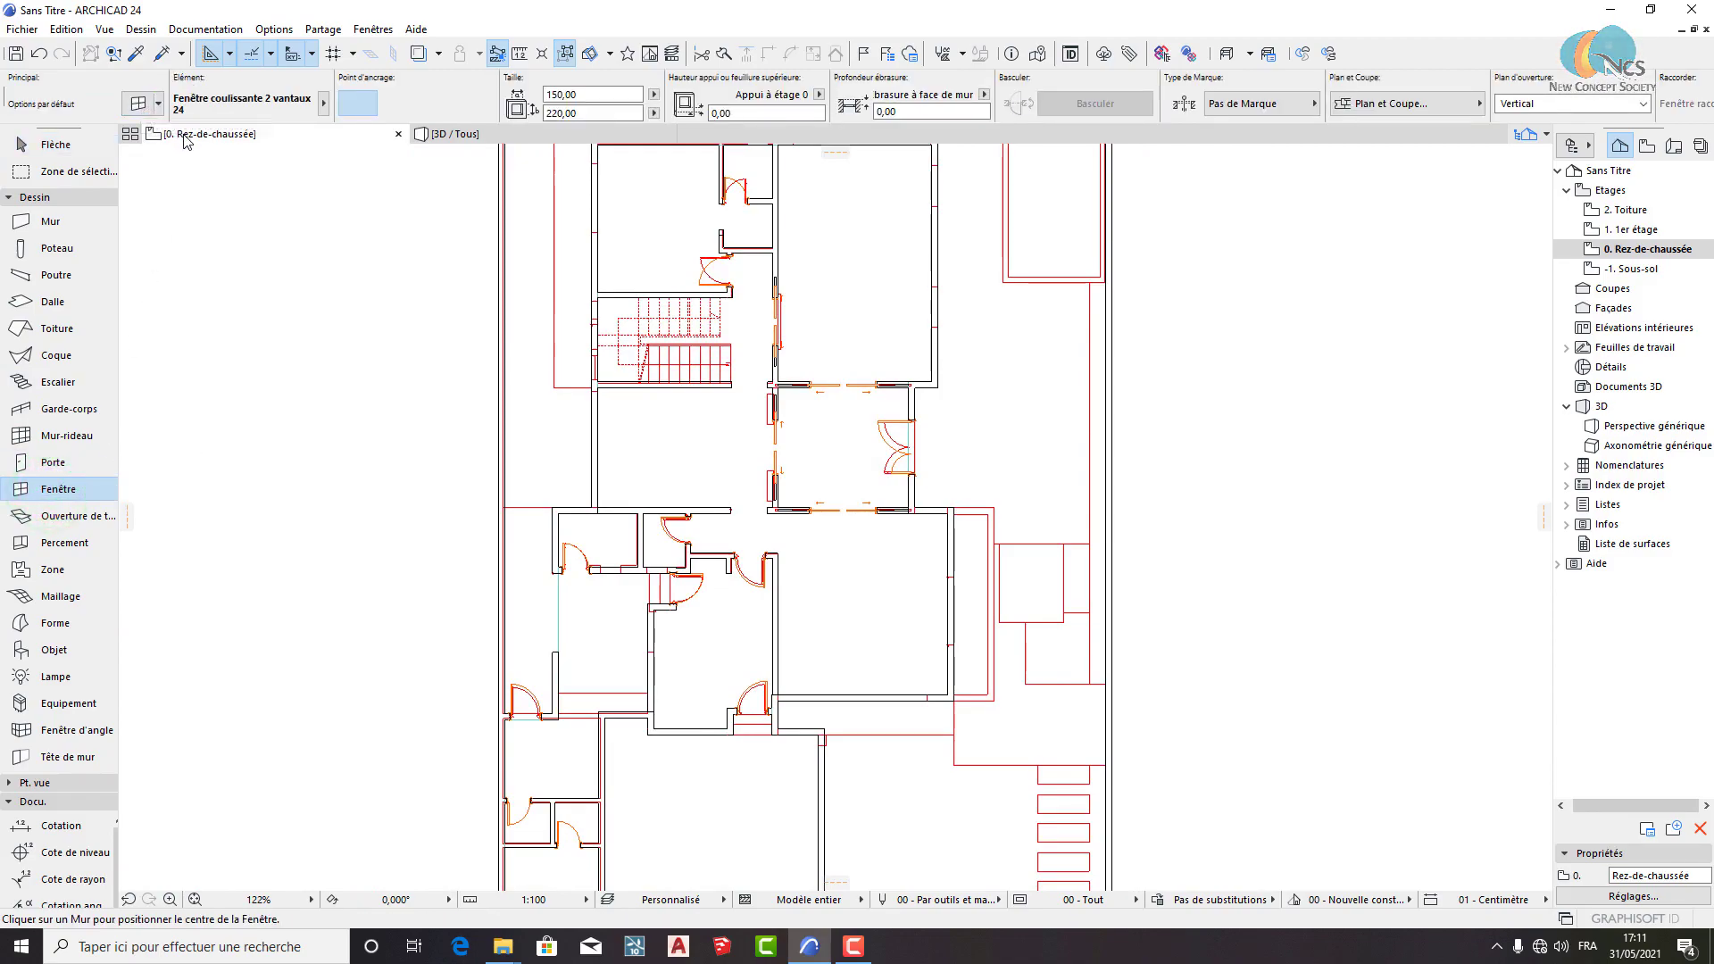
left_click(139, 104)
left_click(560, 211)
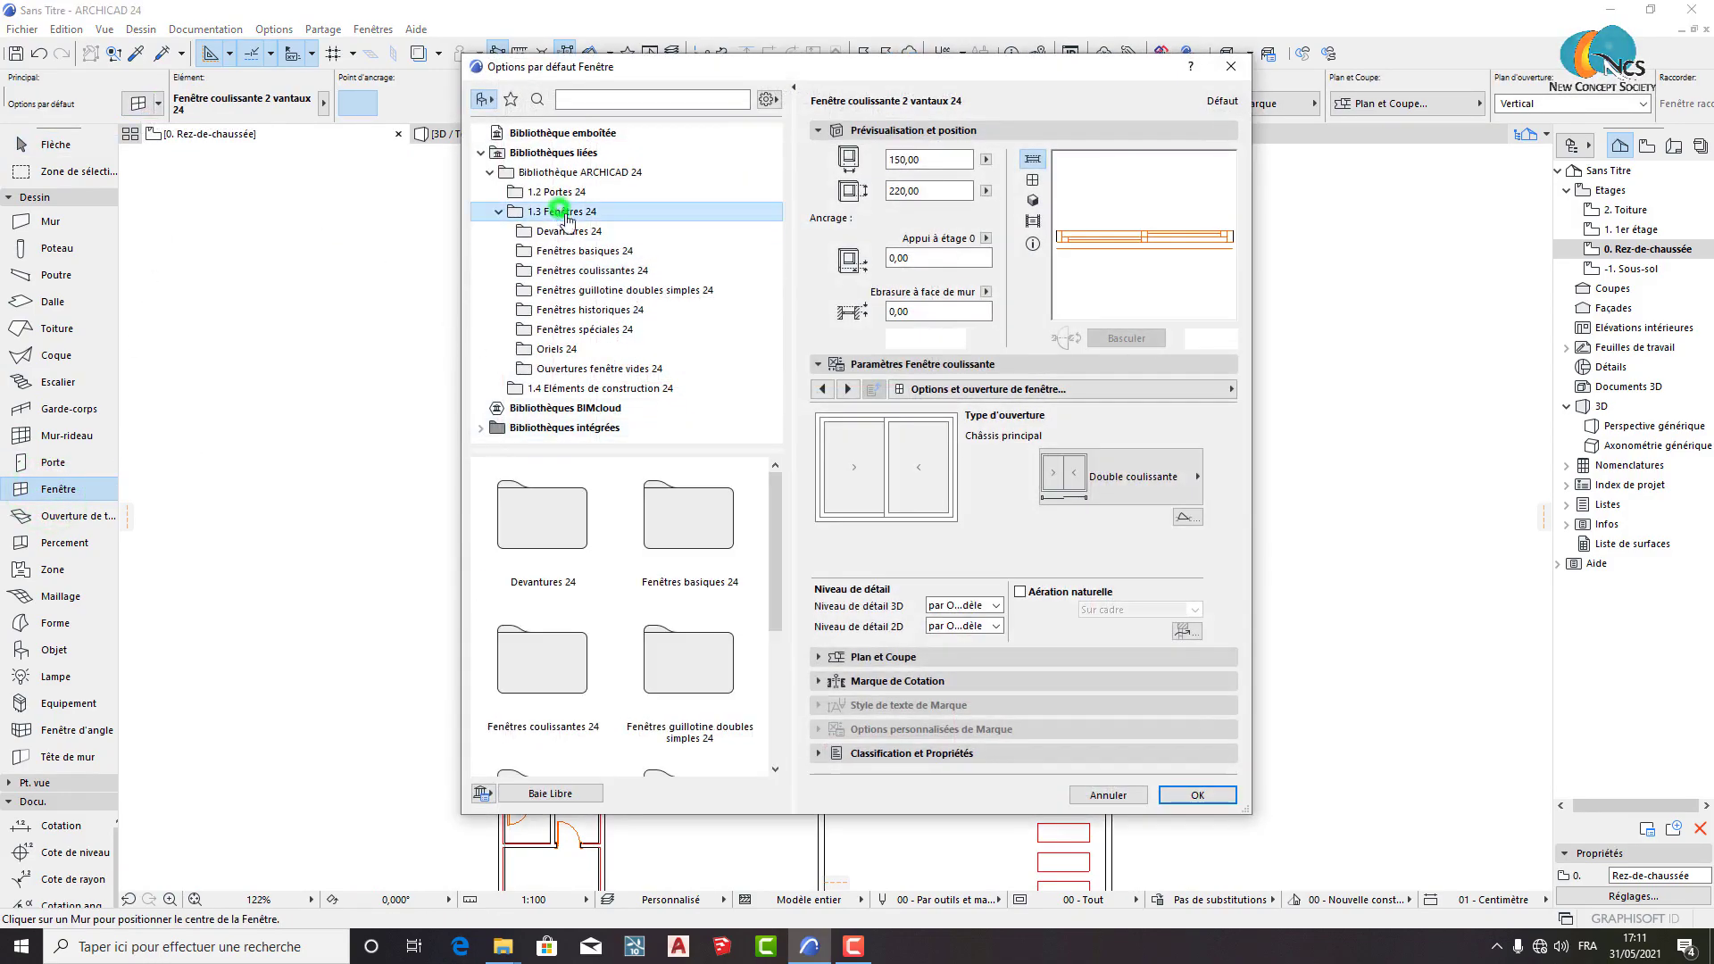
left_click(579, 251)
left_click(572, 269)
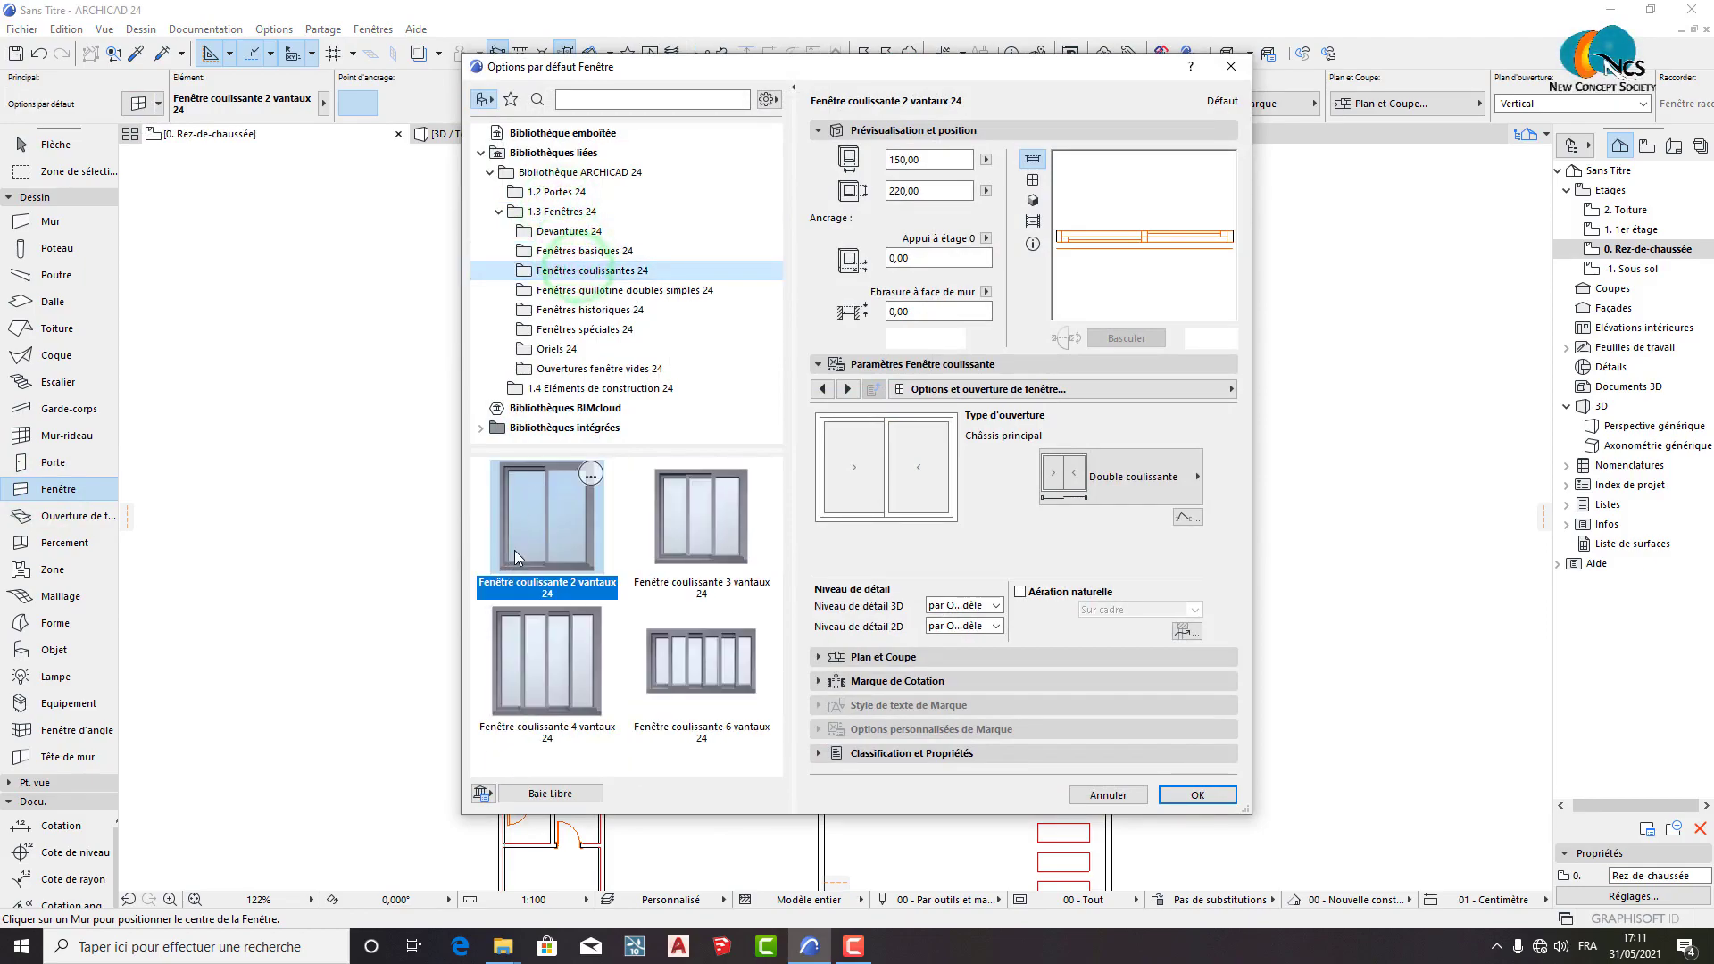
left_click(700, 534)
left_click(587, 528)
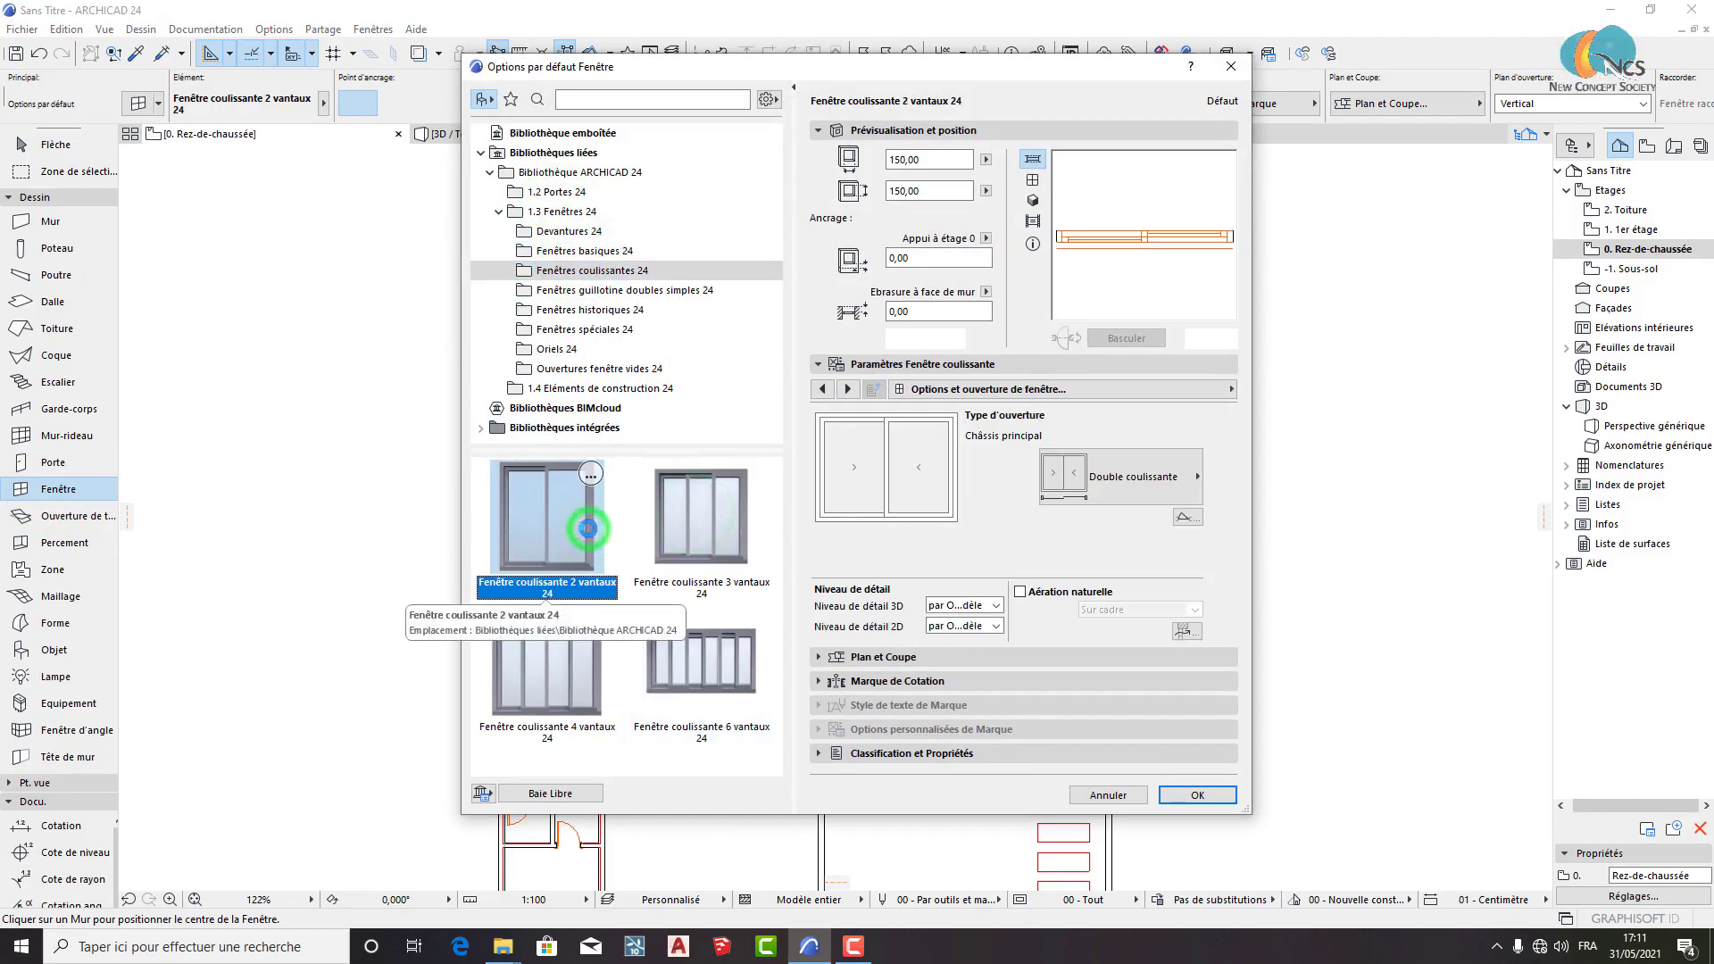
Set the sliding window's height to 220.
left_click(925, 191)
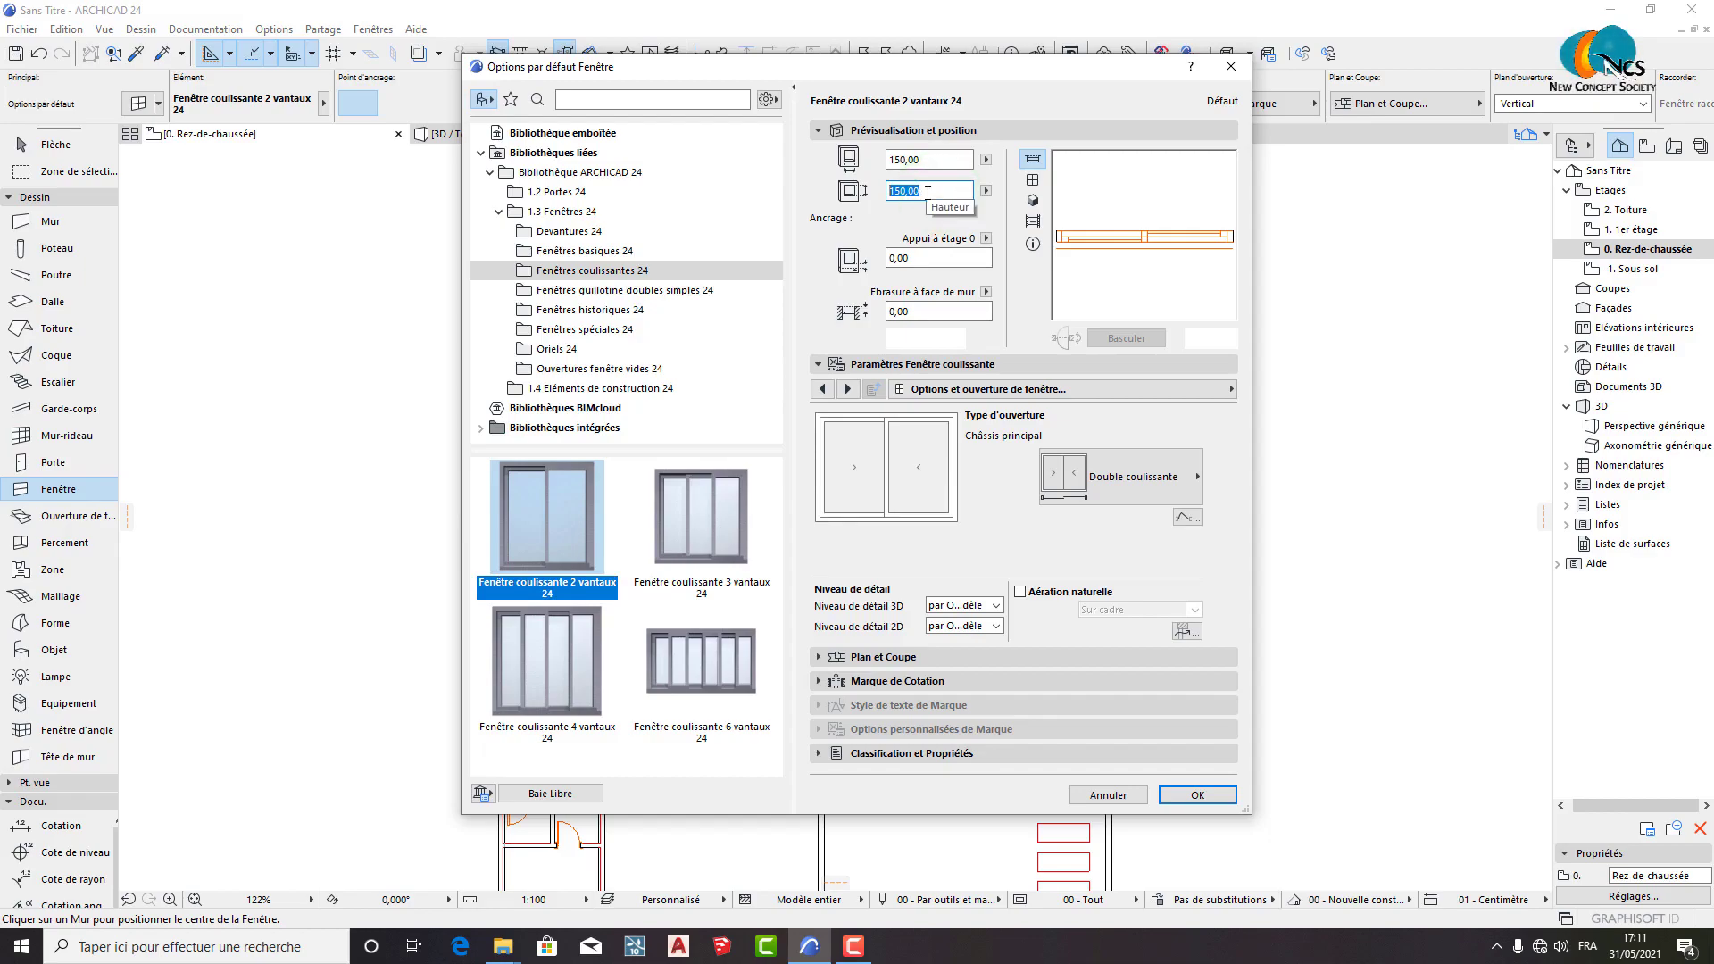
left_click(935, 182)
left_click_drag(940, 183, 815, 193)
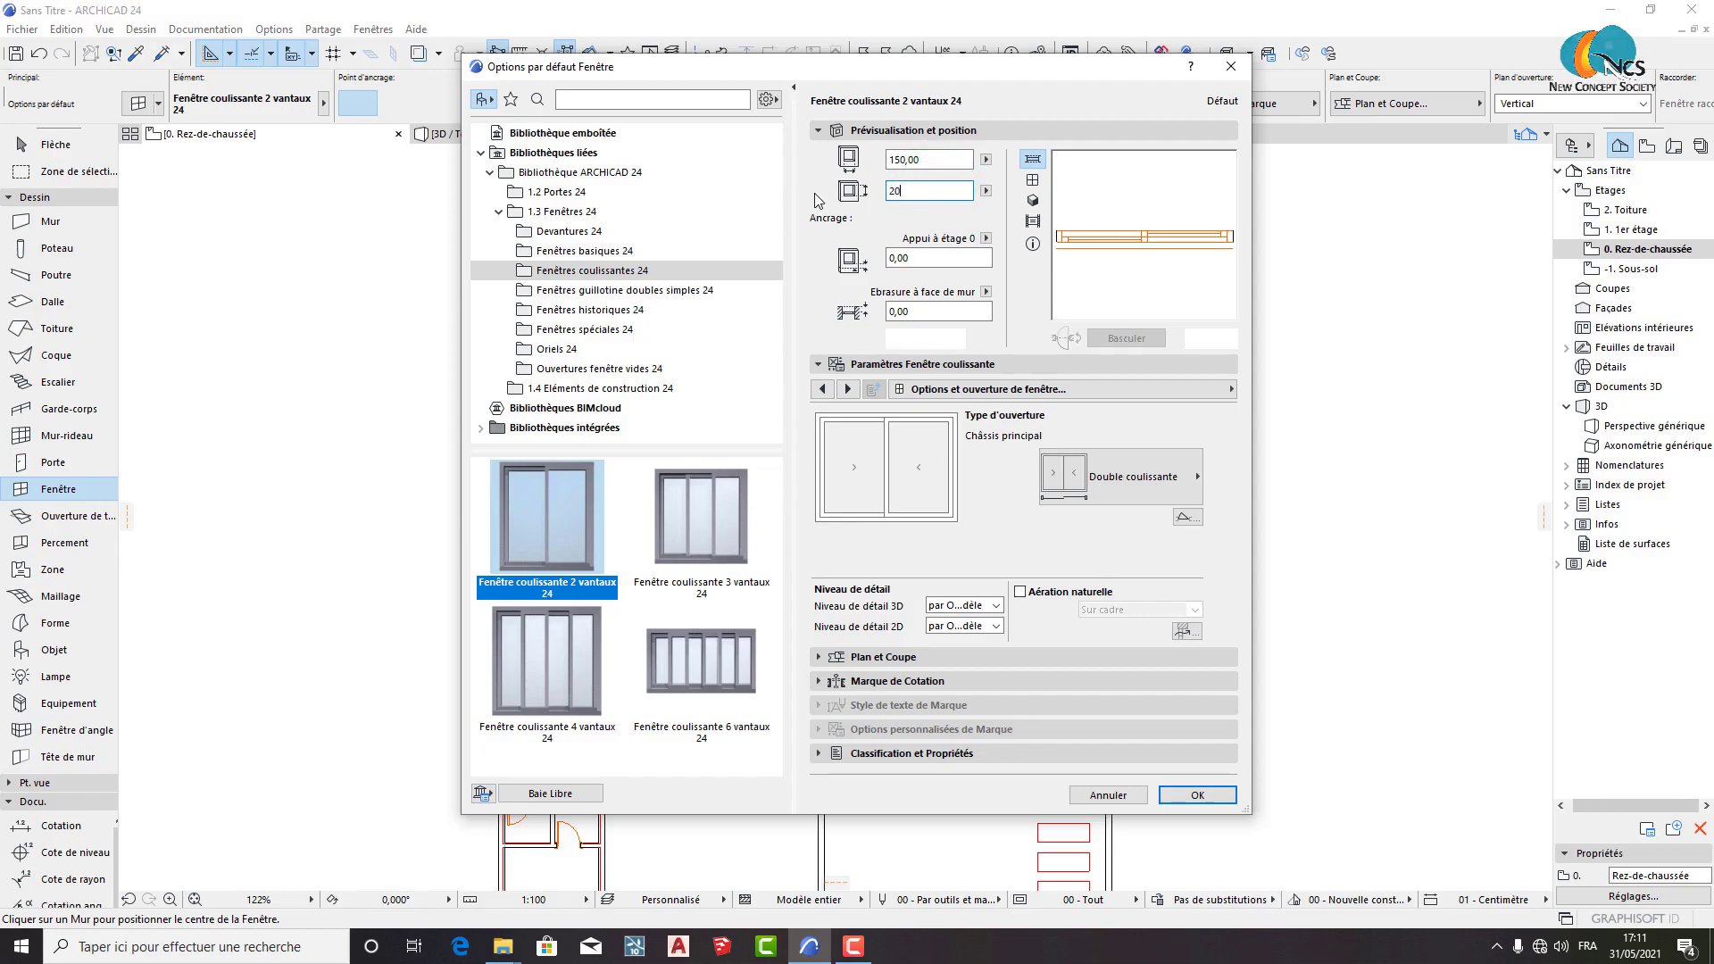
left_click(907, 197)
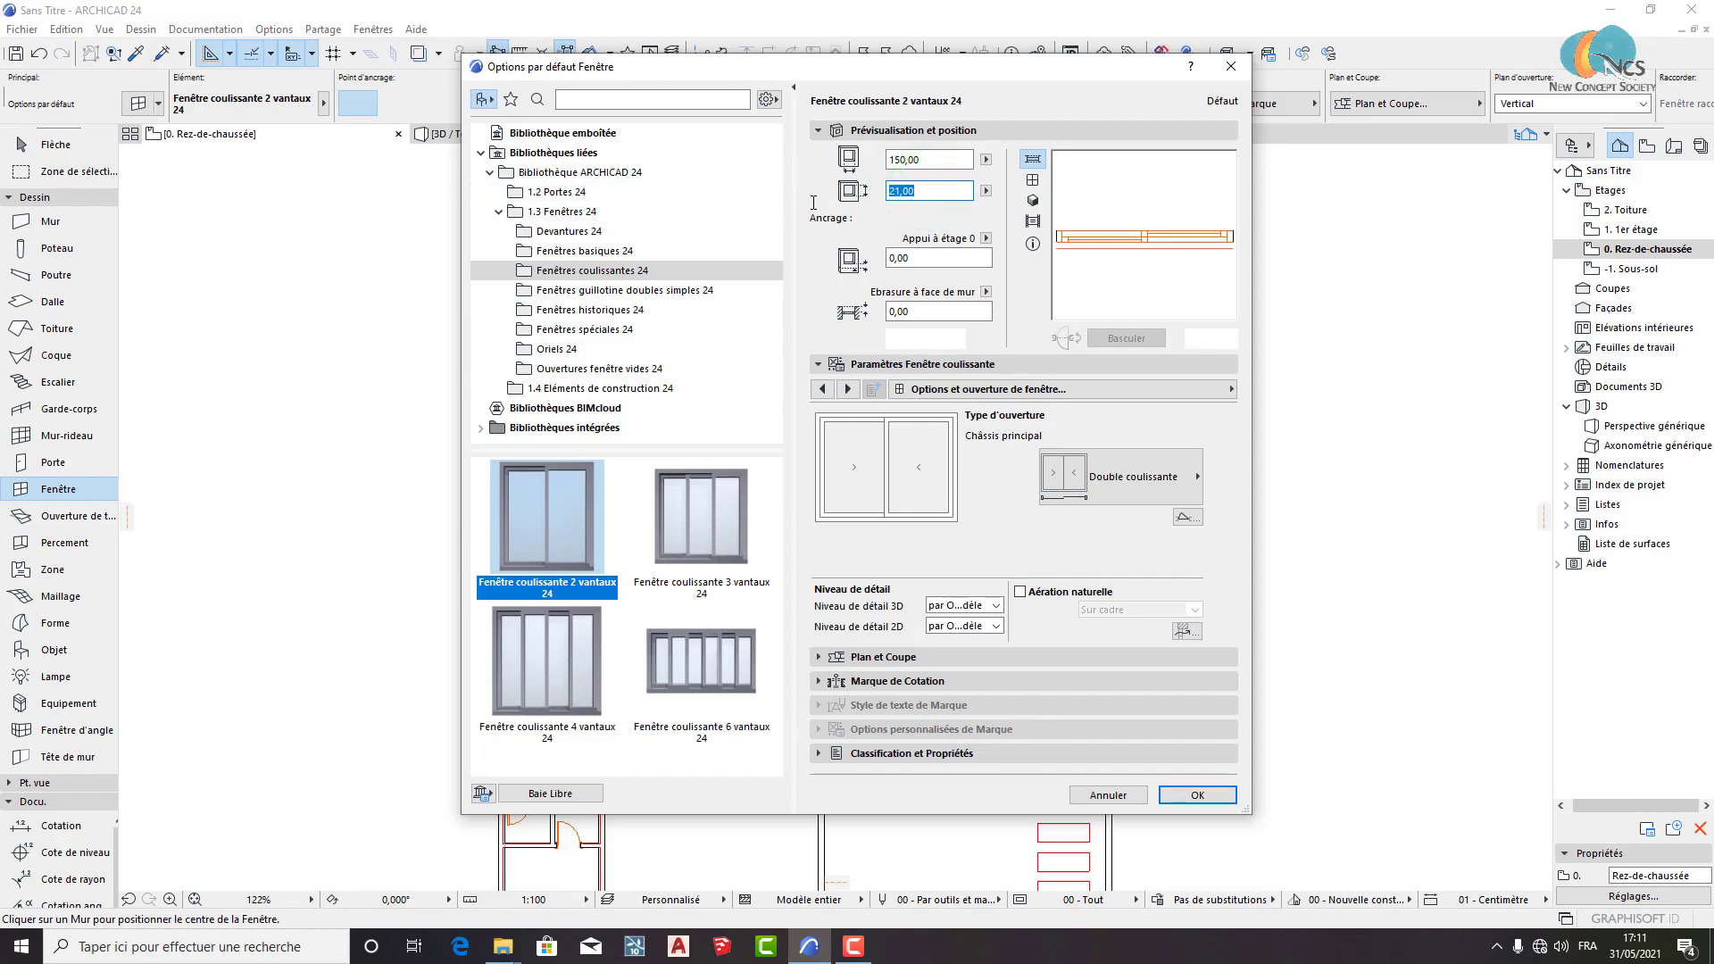
Set the window's sill height above storey 0 to 20 and its height to 200.
left_click(902, 256)
left_click_drag(932, 256, 837, 269)
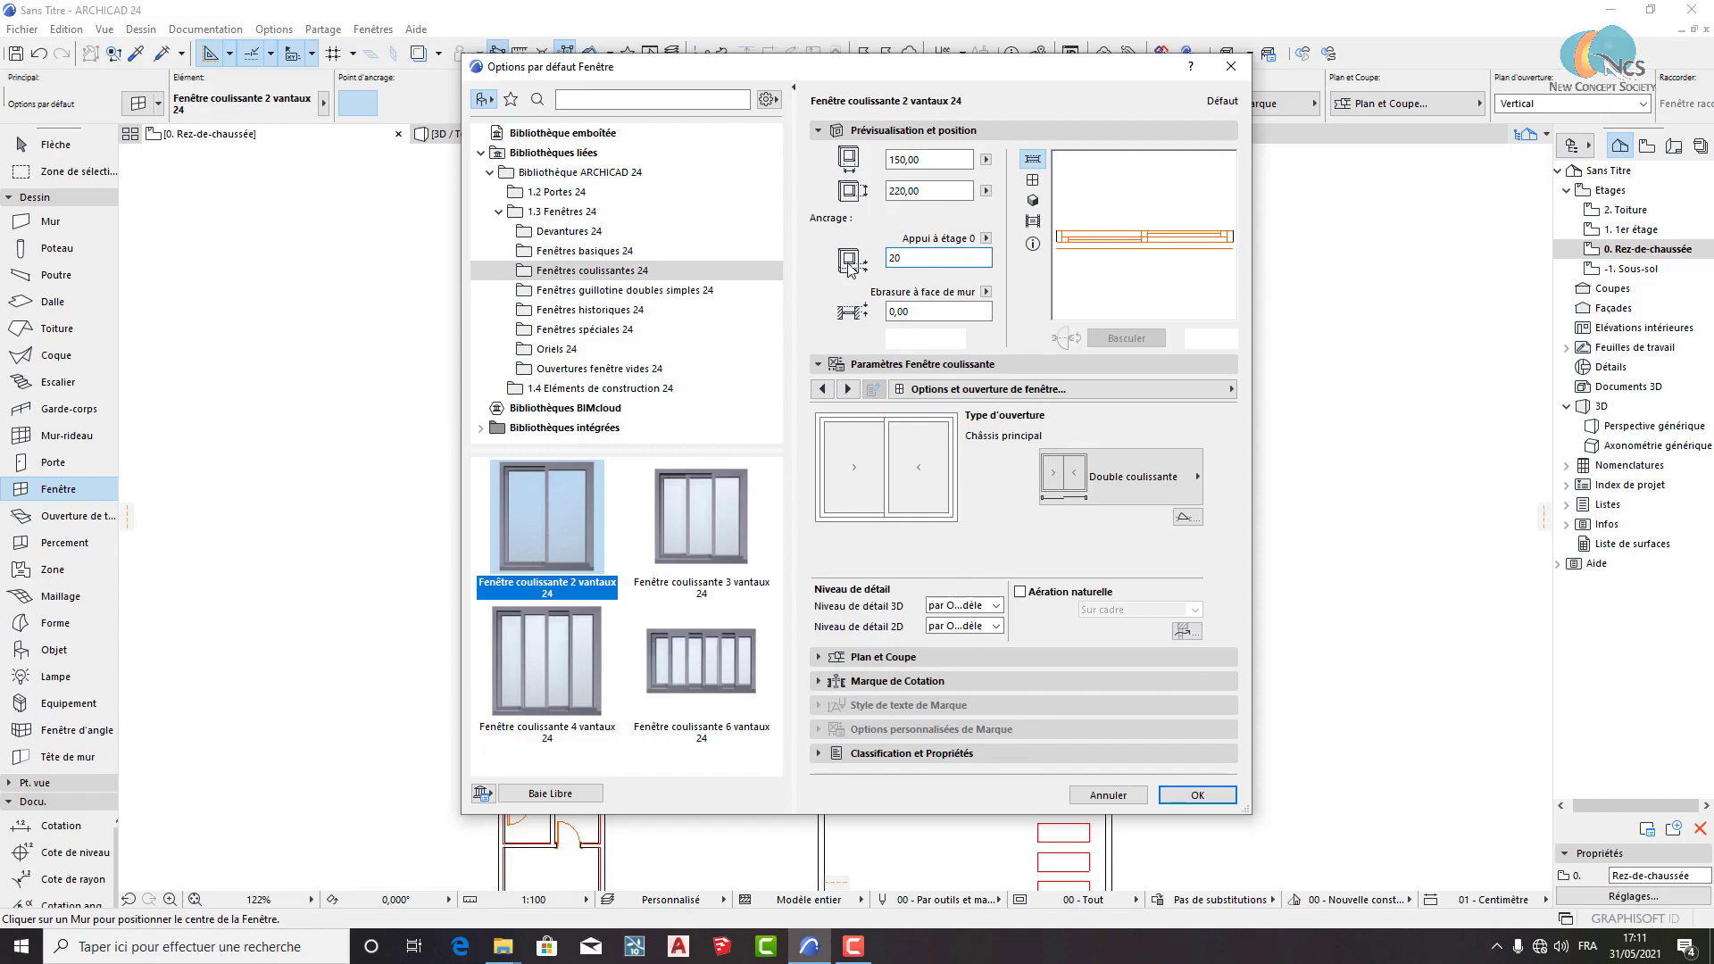
left_click_drag(929, 188, 898, 193)
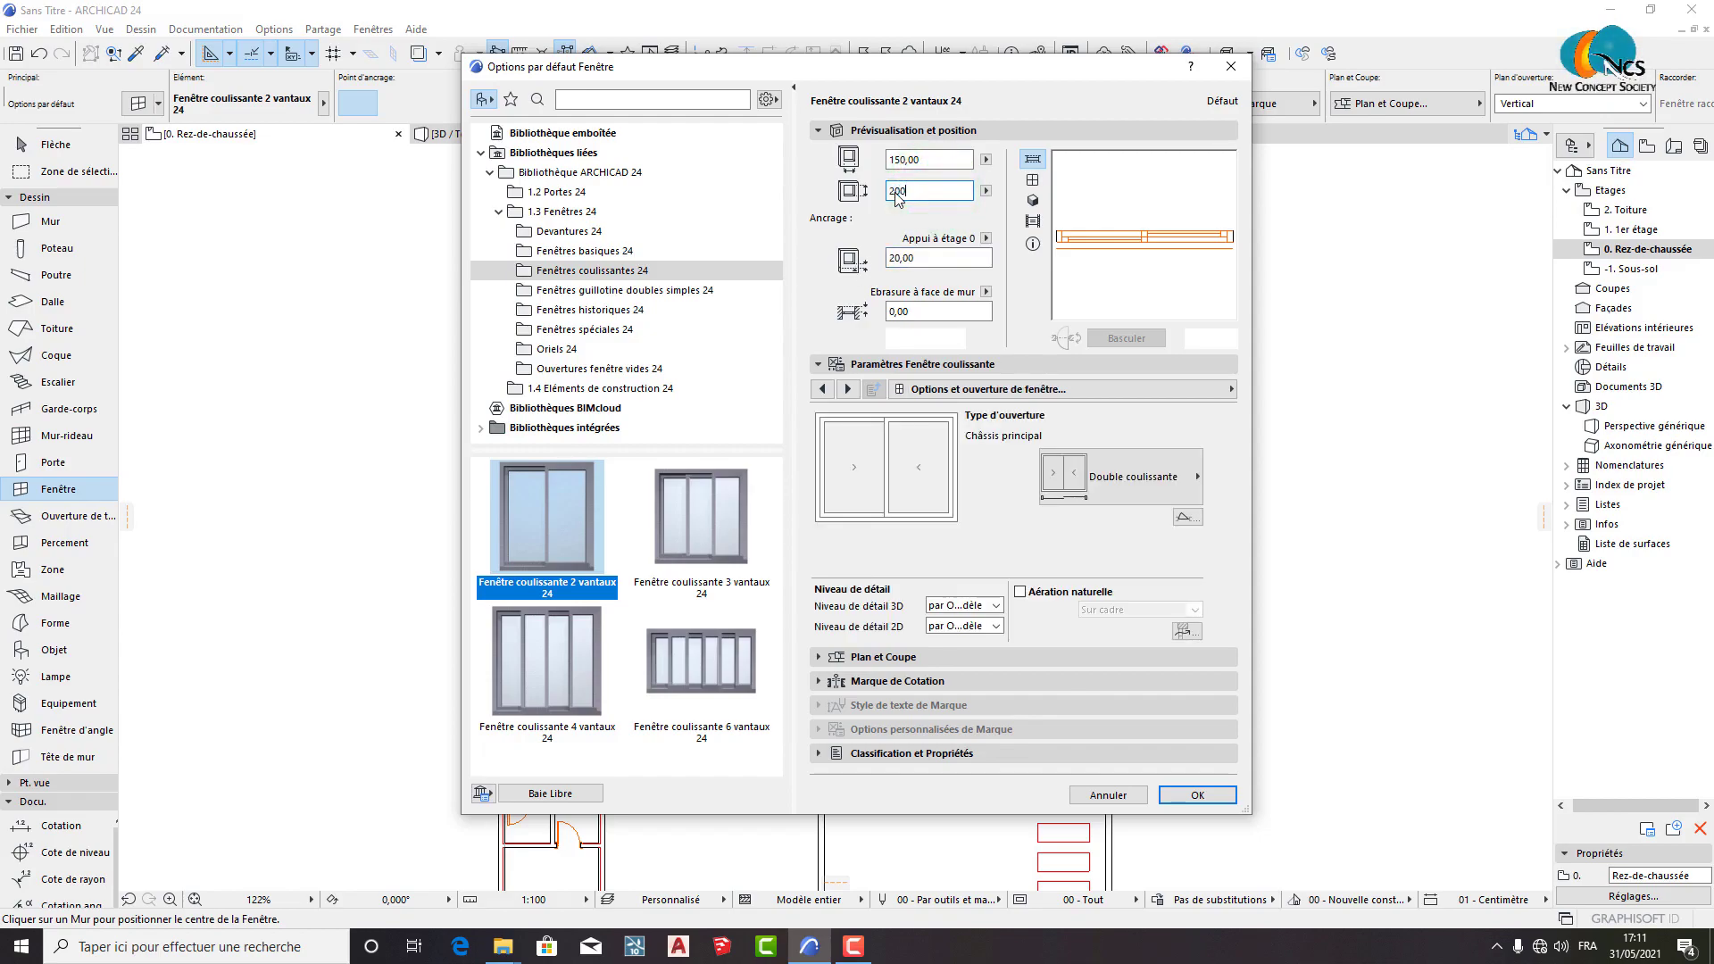
type("200")
left_click(896, 256)
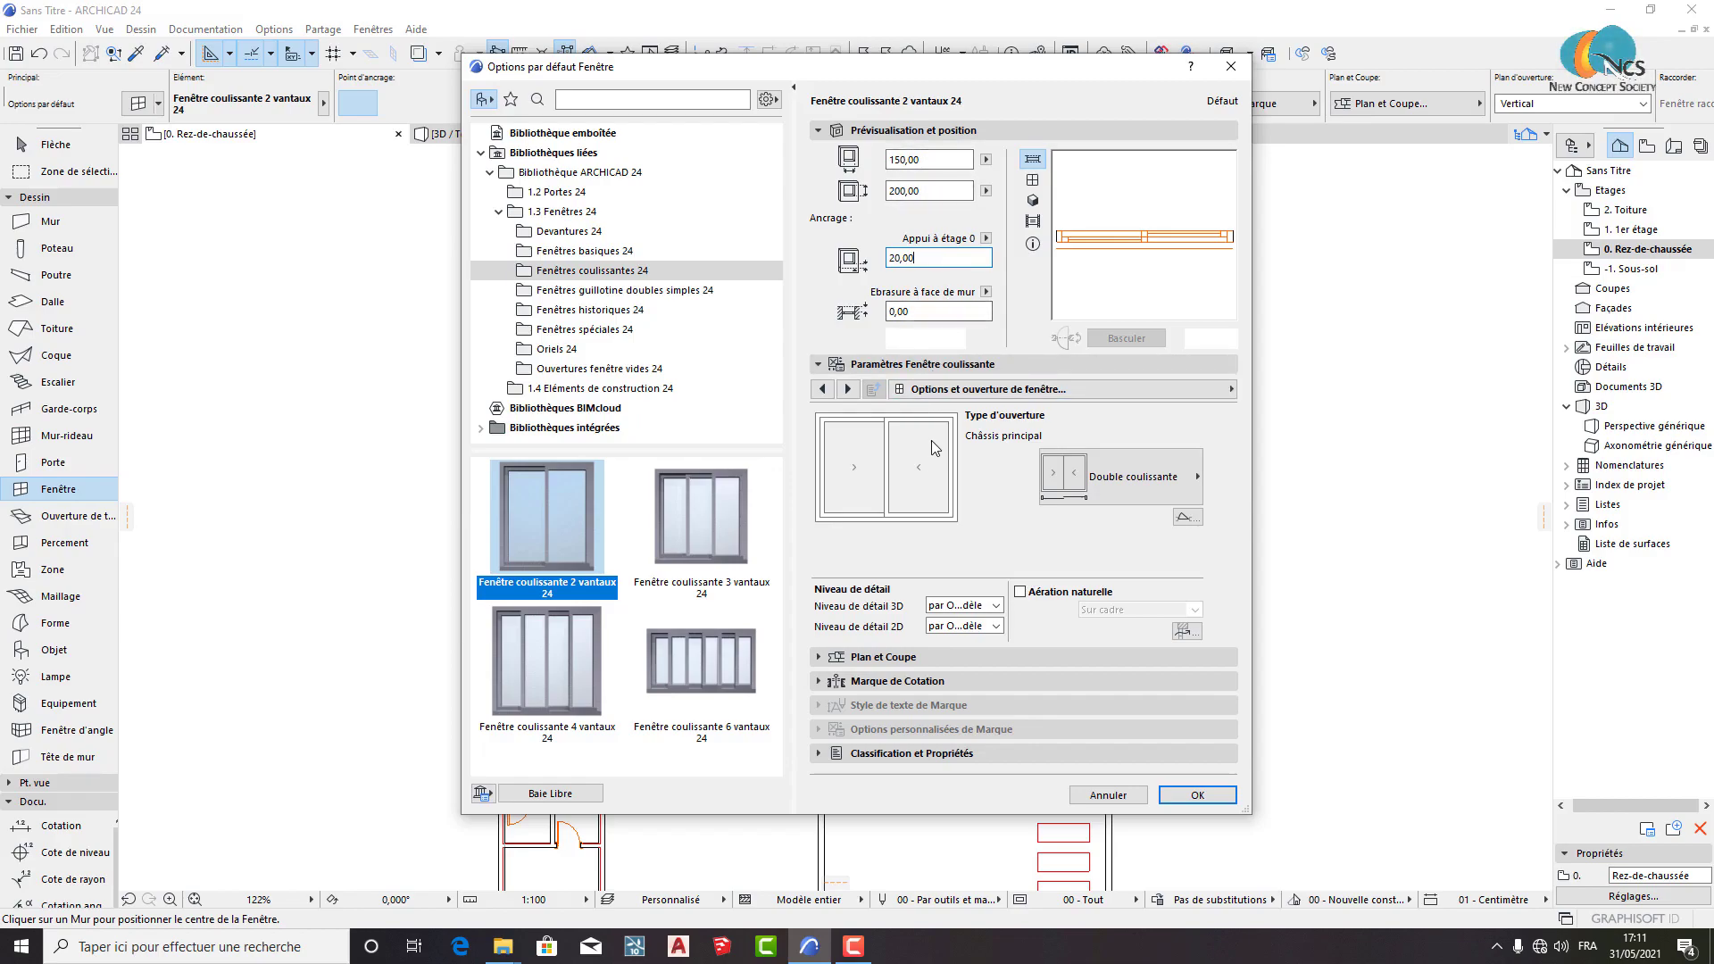
Set the grille type to Pas de grille in the window's sash options (Options châssis).
left_click(960, 393)
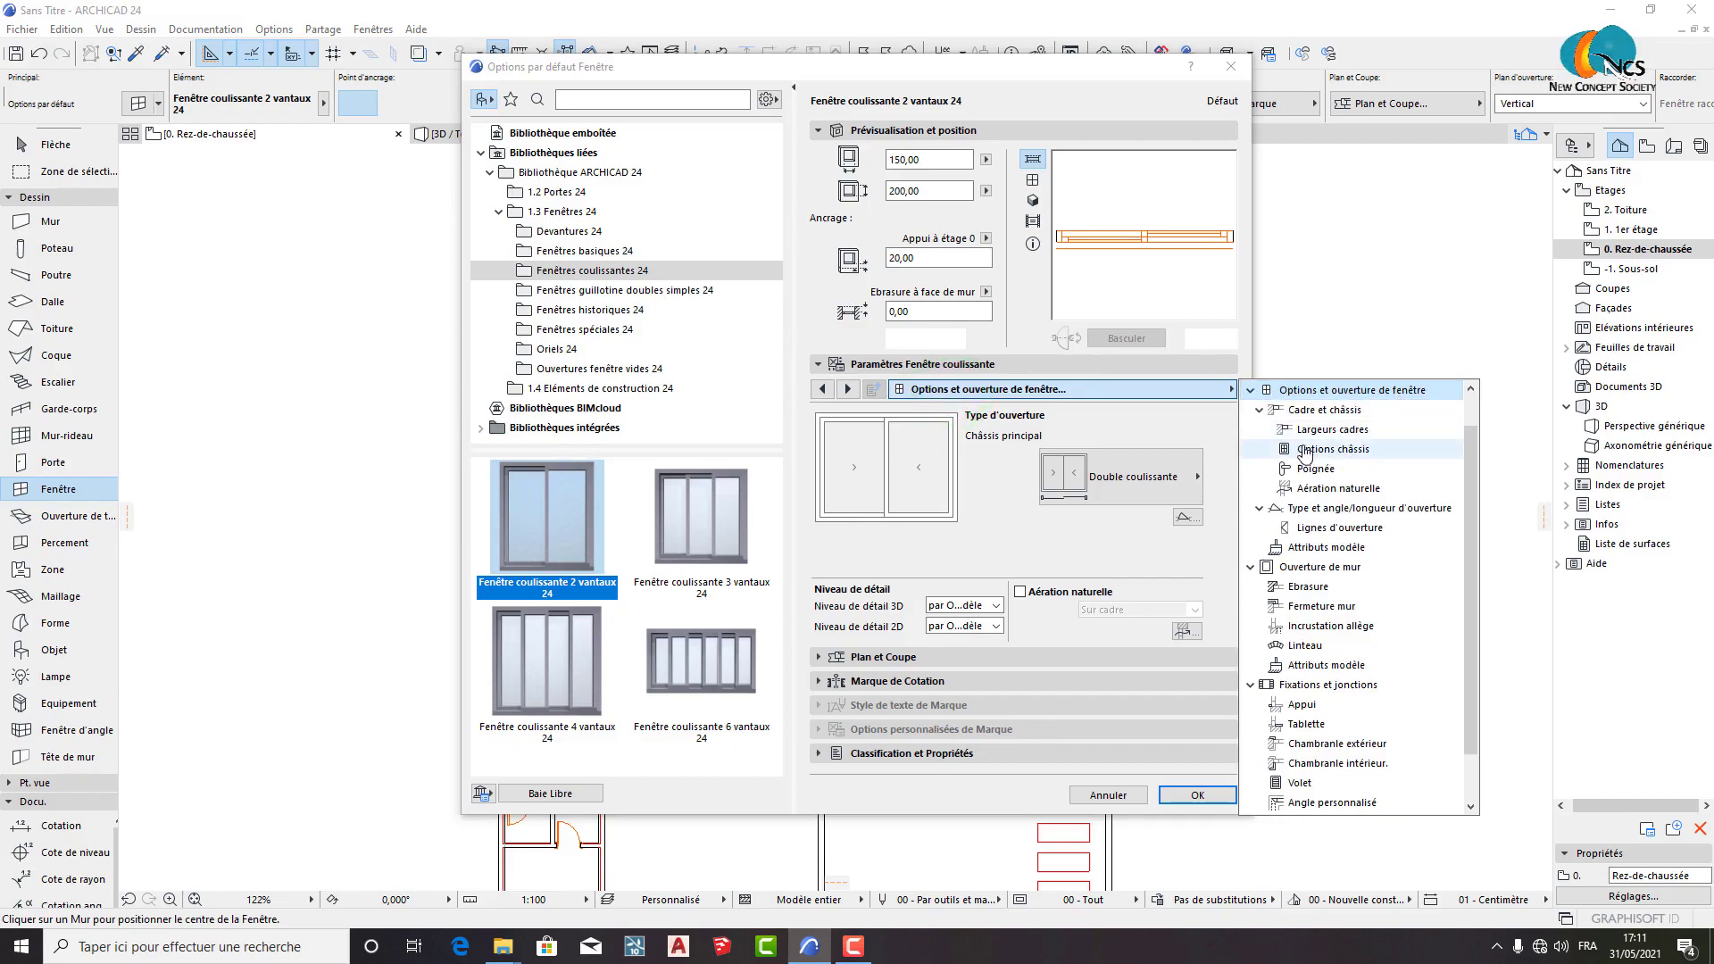
left_click(1303, 451)
left_click(983, 514)
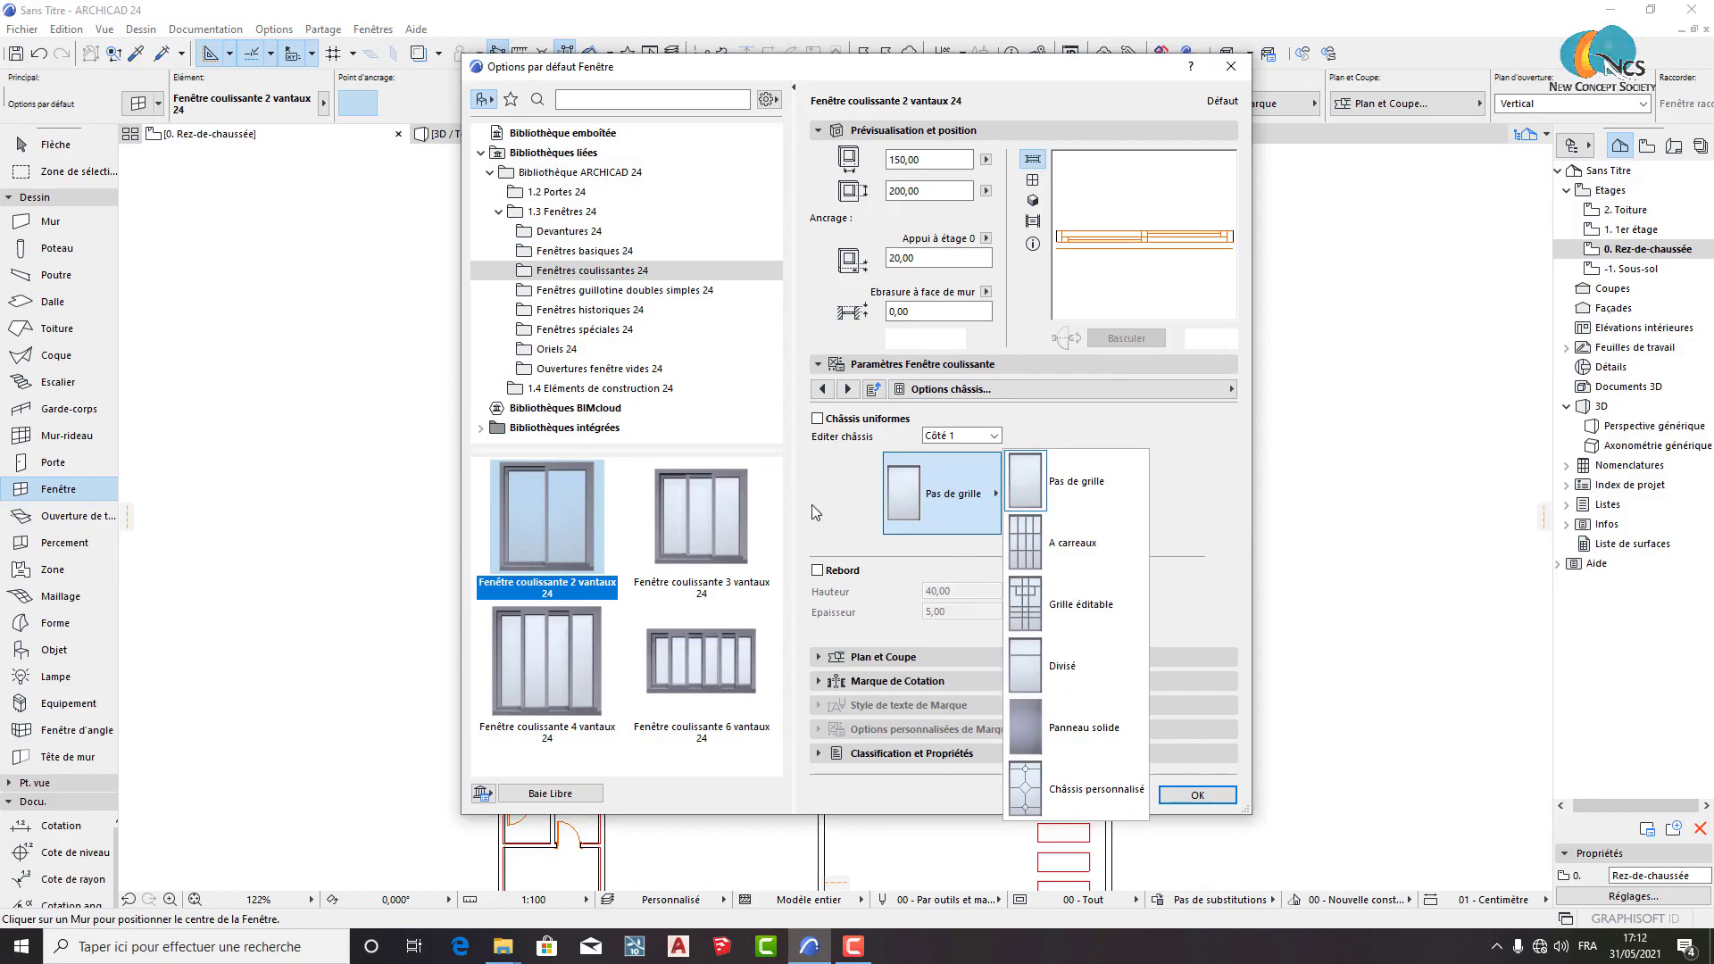
left_click(1075, 482)
Override the model view options for 3D projections to turn off the window's opening line, and show its model attributes (Attributs modèle).
left_click(1051, 400)
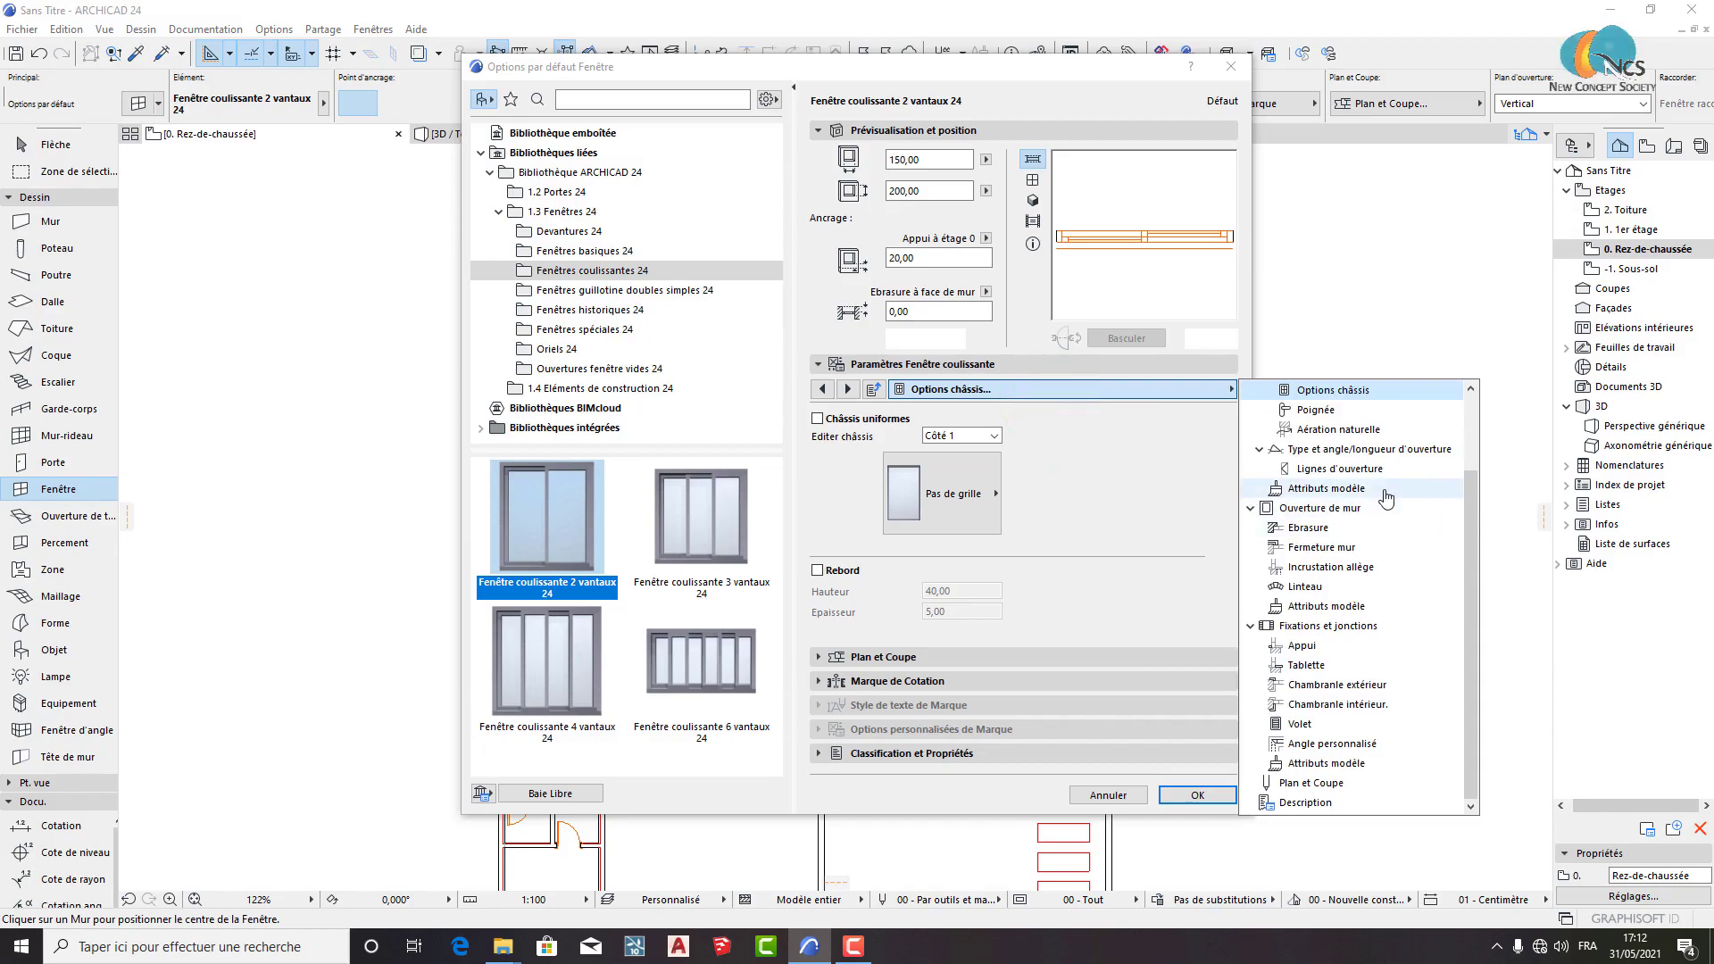
left_click(1339, 469)
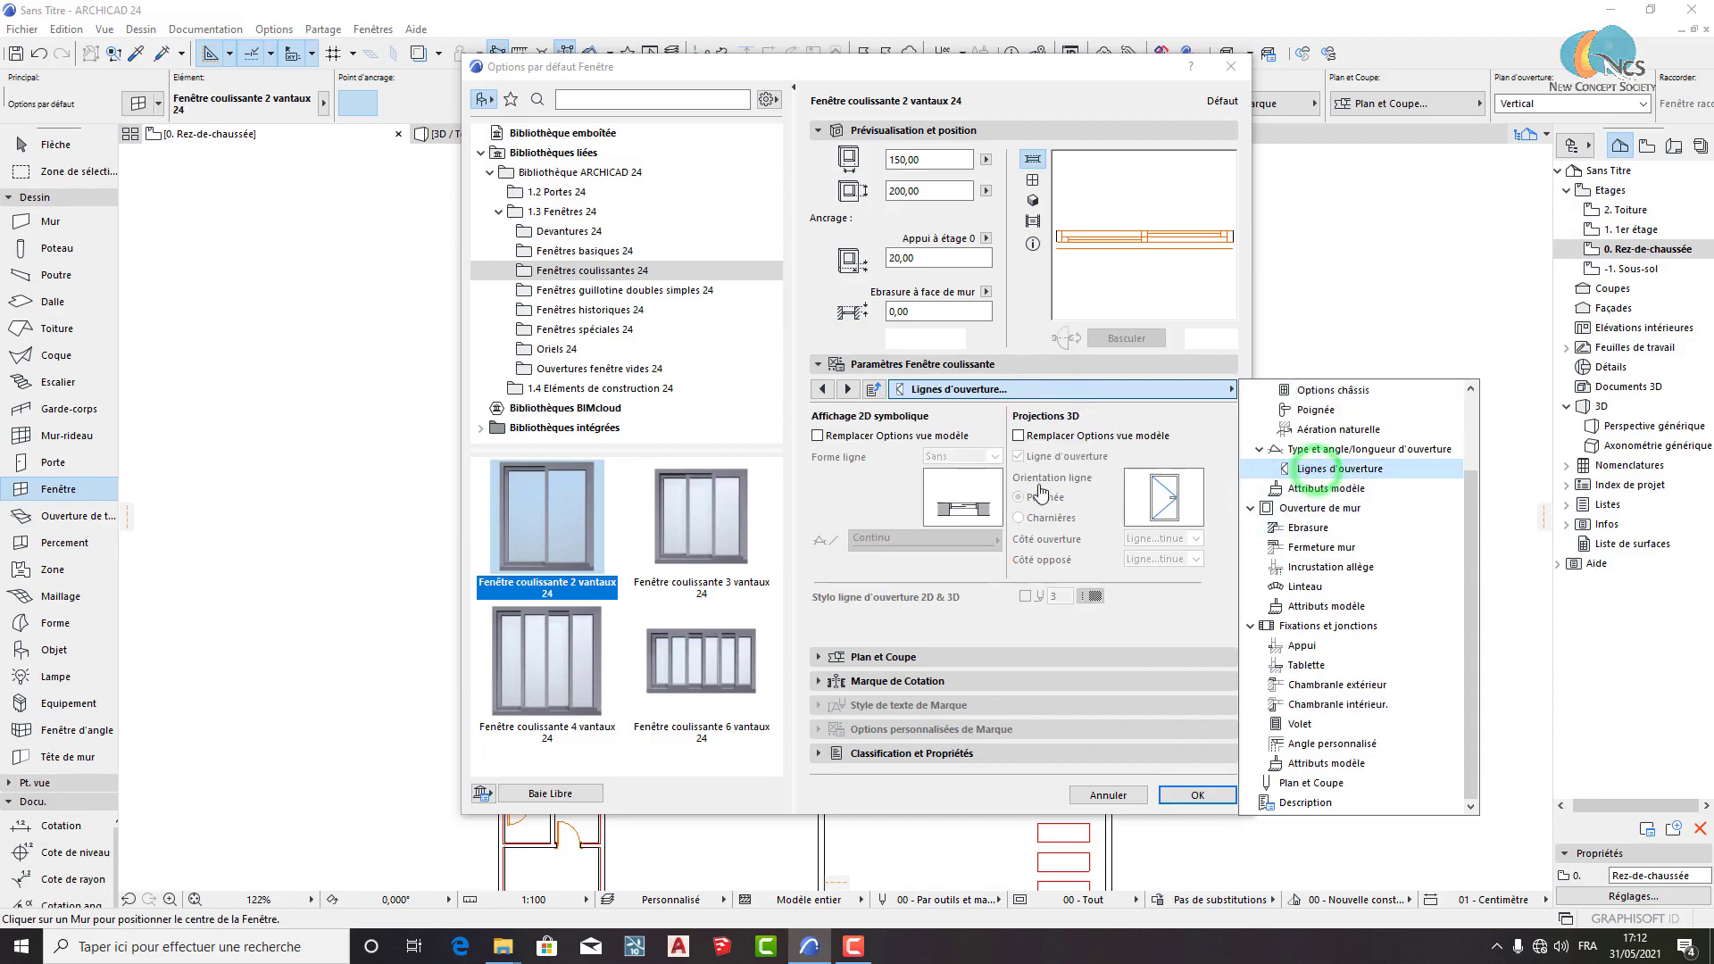
left_click(1019, 435)
left_click(1020, 458)
left_click(1035, 394)
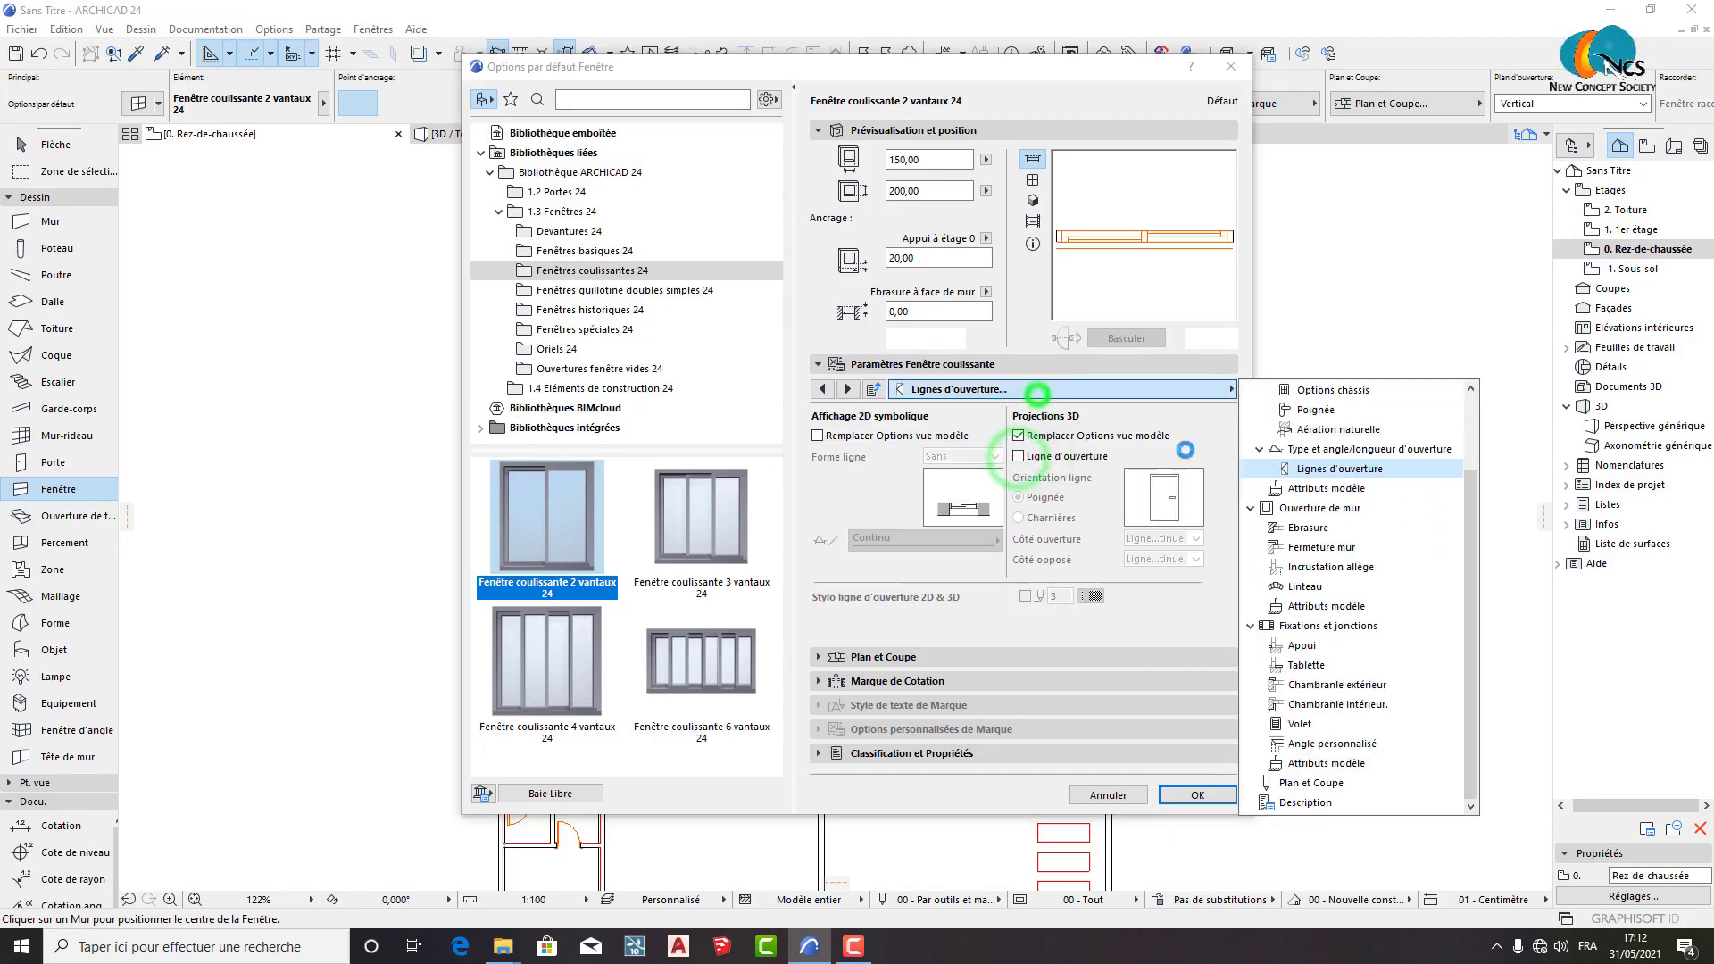
left_click(1320, 492)
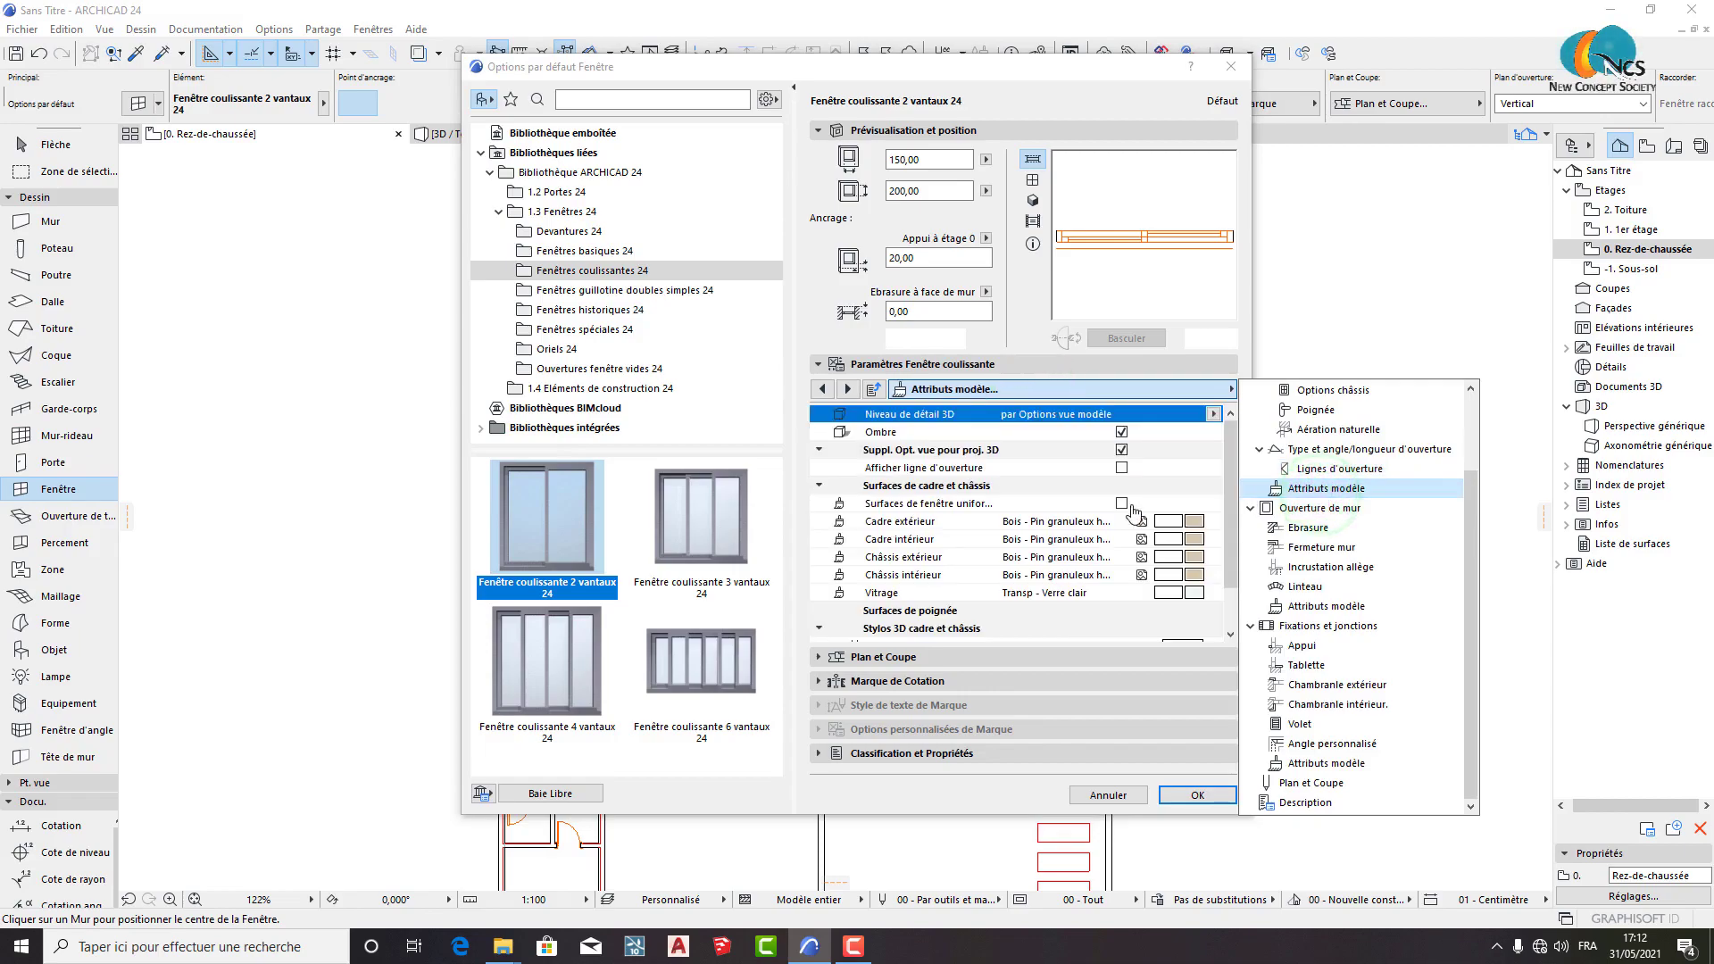
left_click(1199, 534)
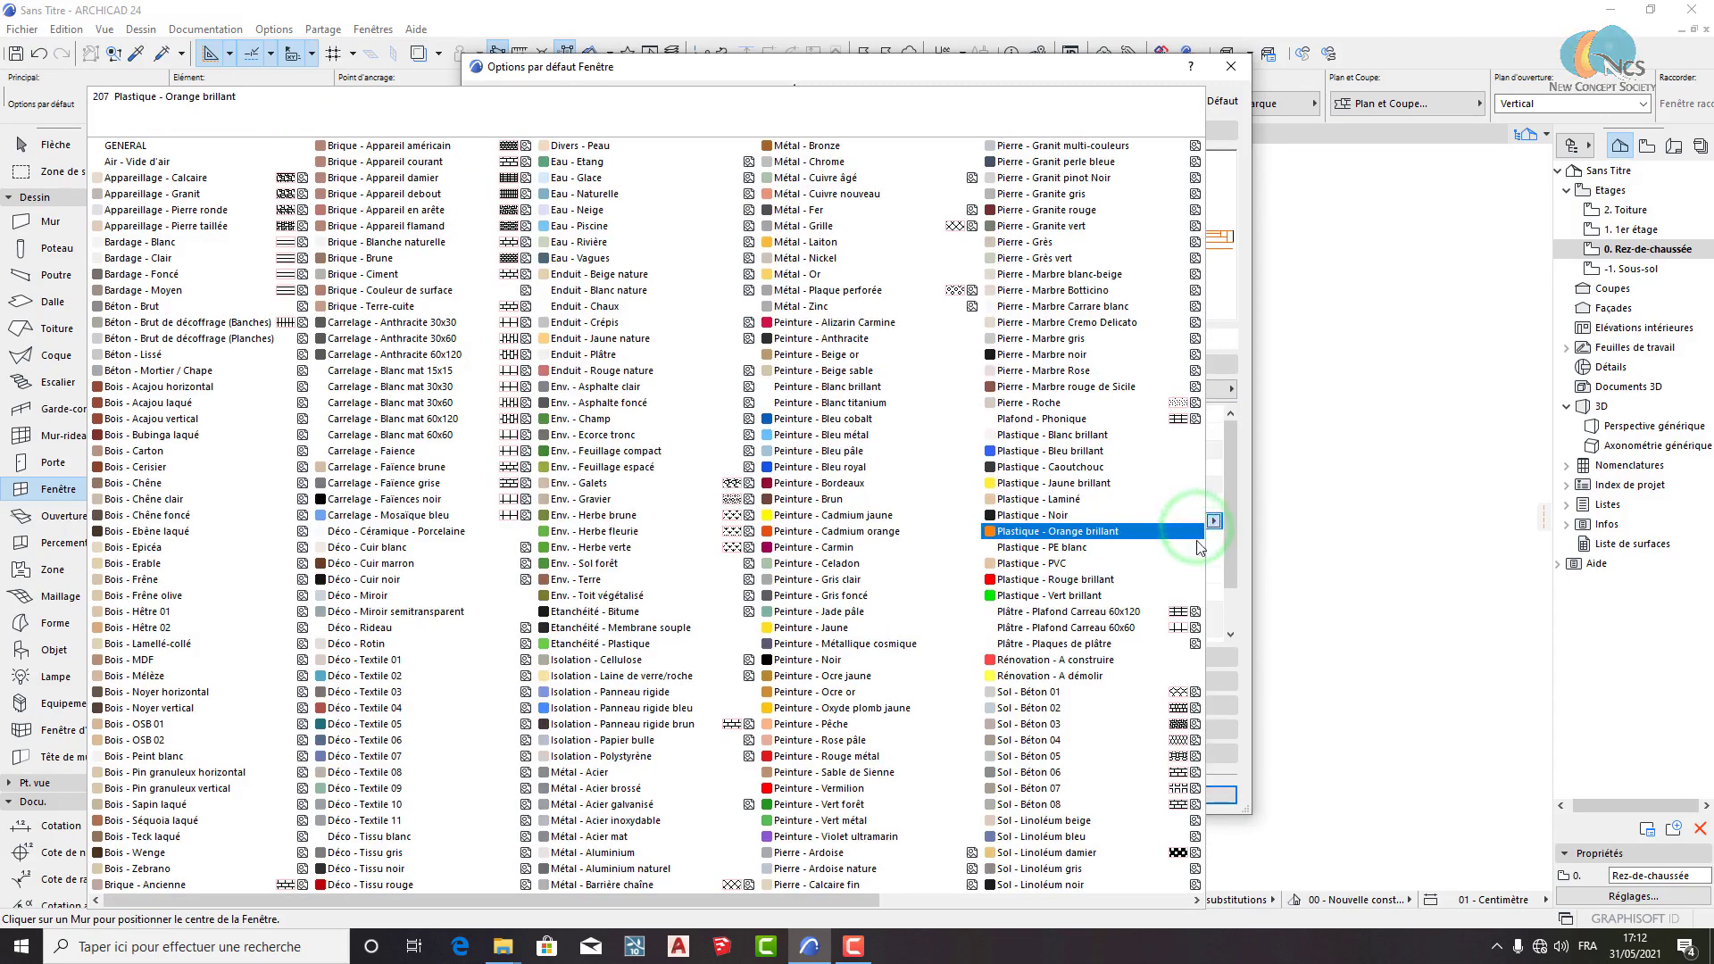
left_click(1236, 532)
left_click(1197, 534)
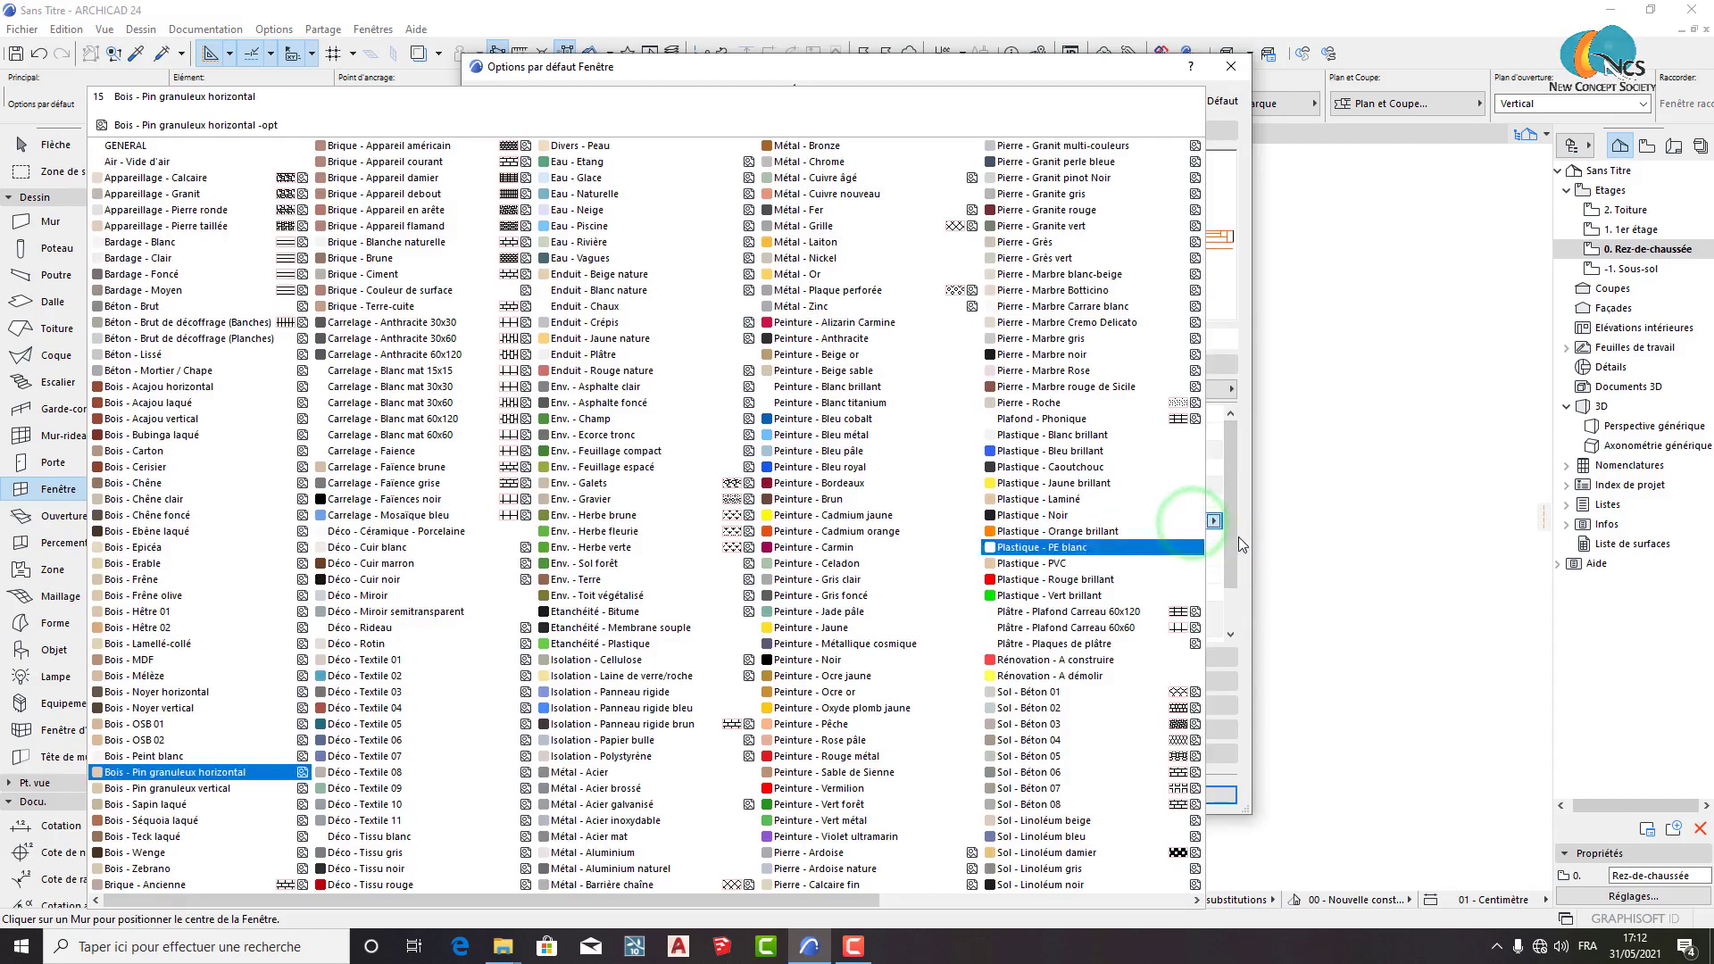
left_click(1236, 530)
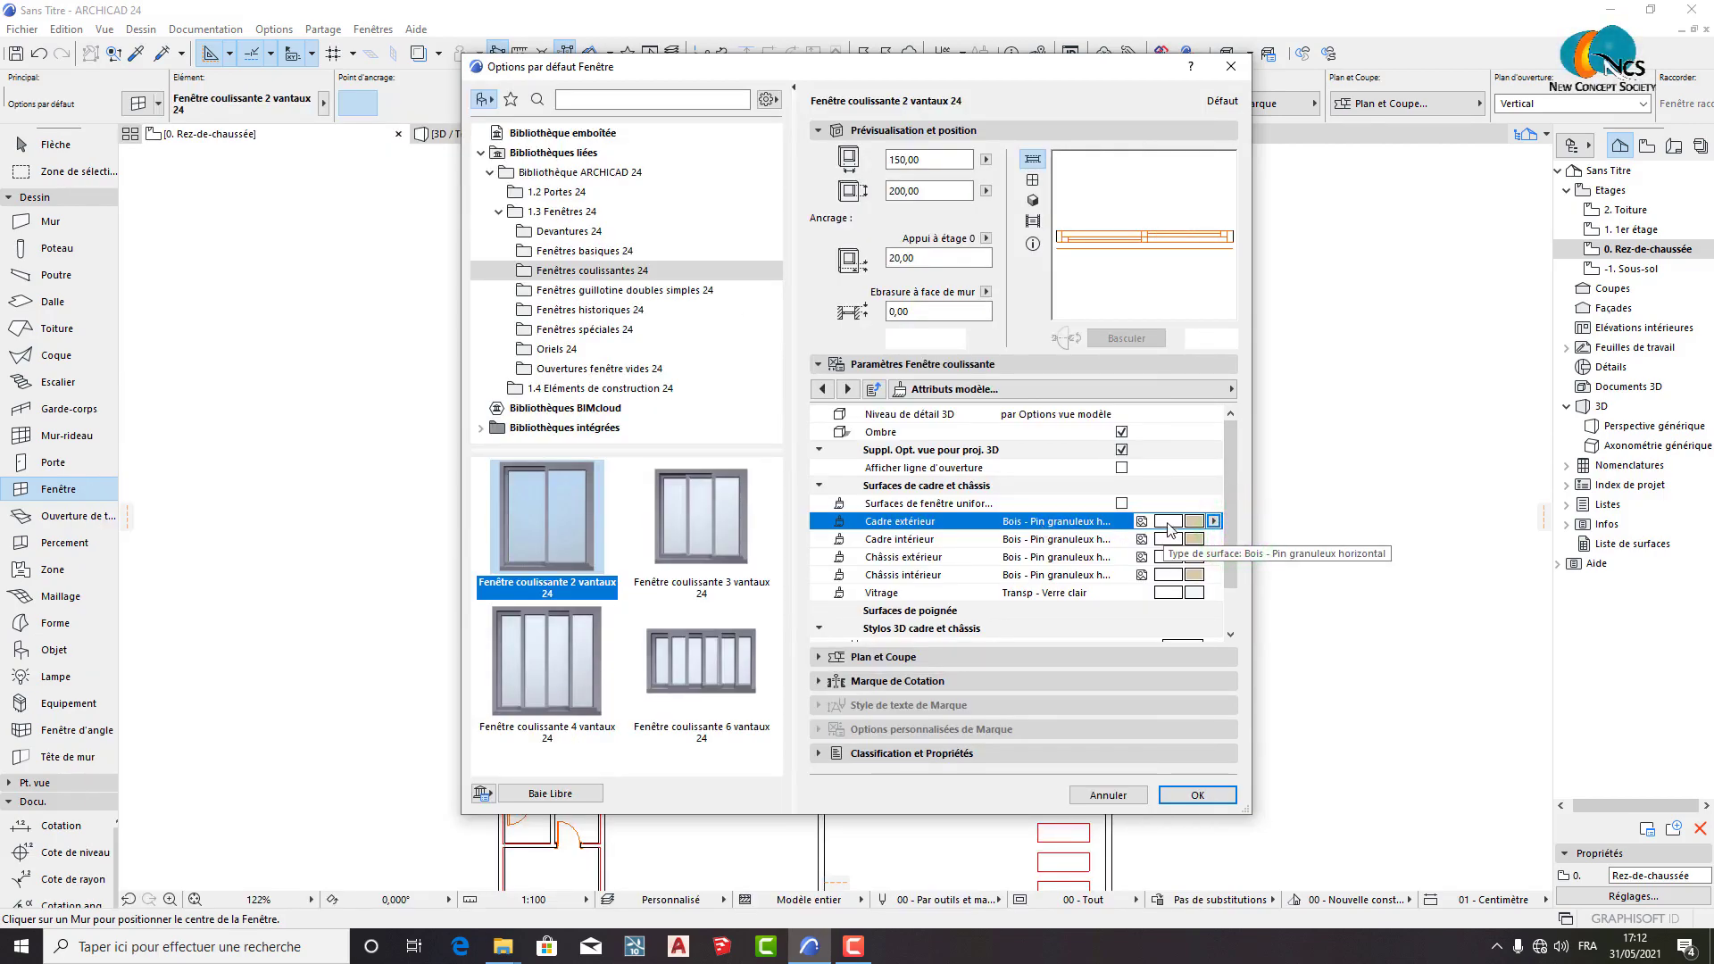
Set the exterior and interior surfaces of both the window's frame and sash to Métal - Aluminium.
left_click(1193, 526)
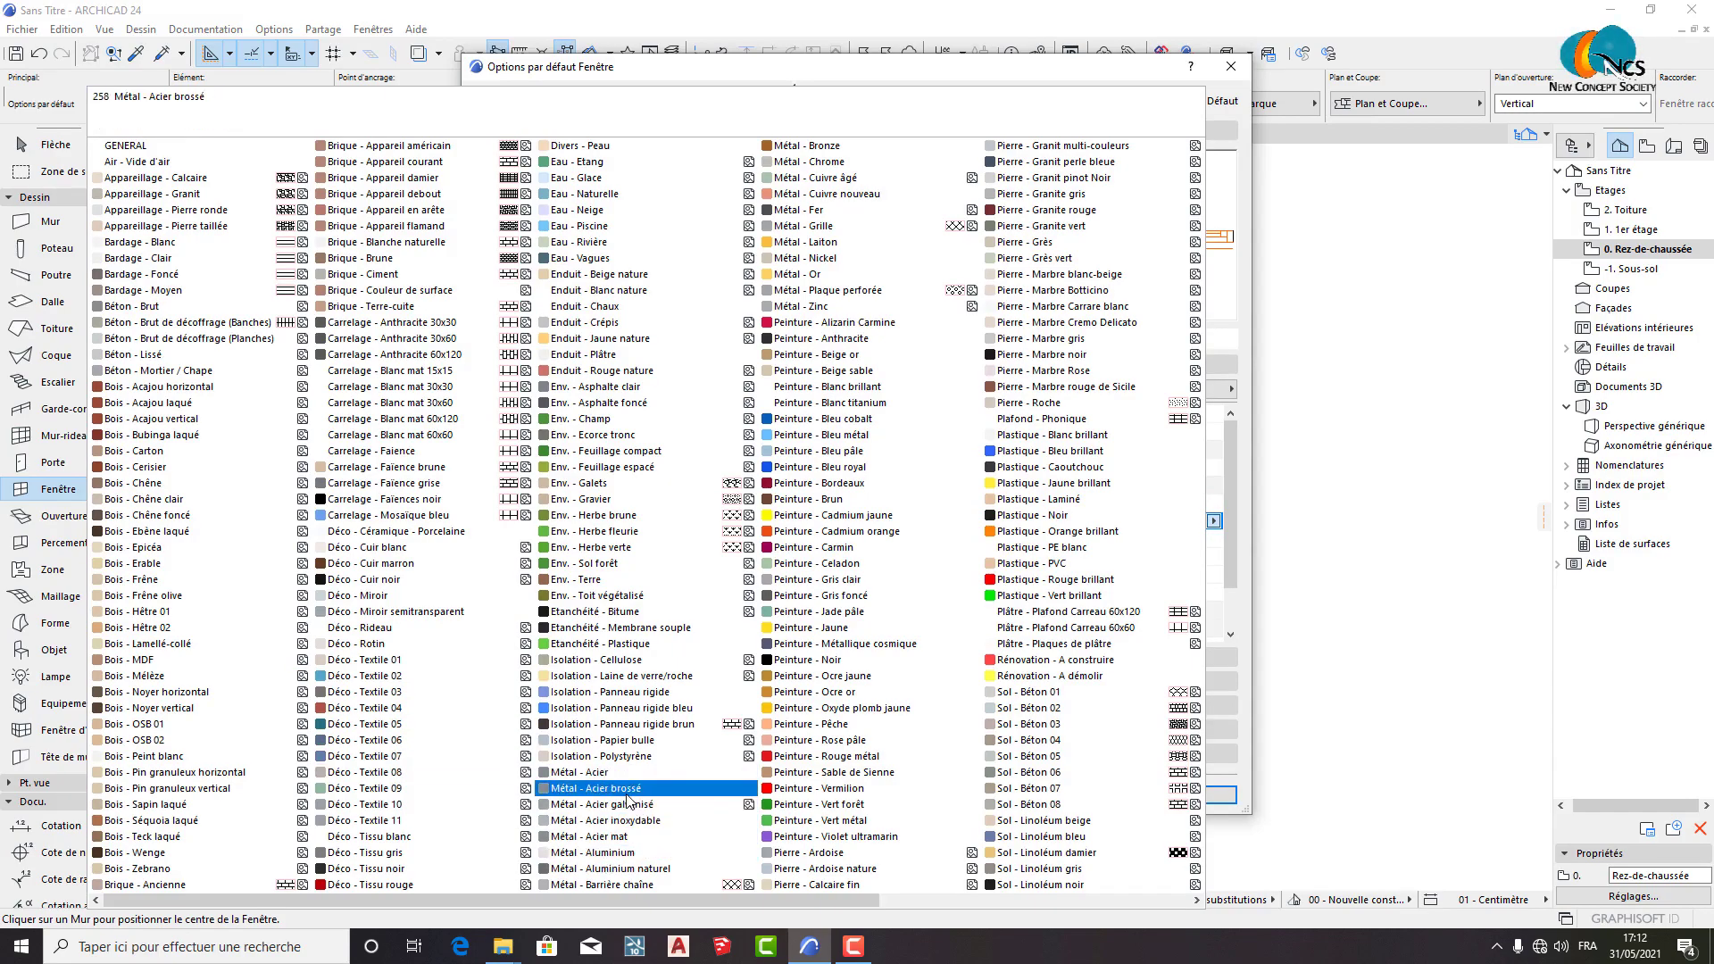
left_click(608, 853)
left_click(1194, 538)
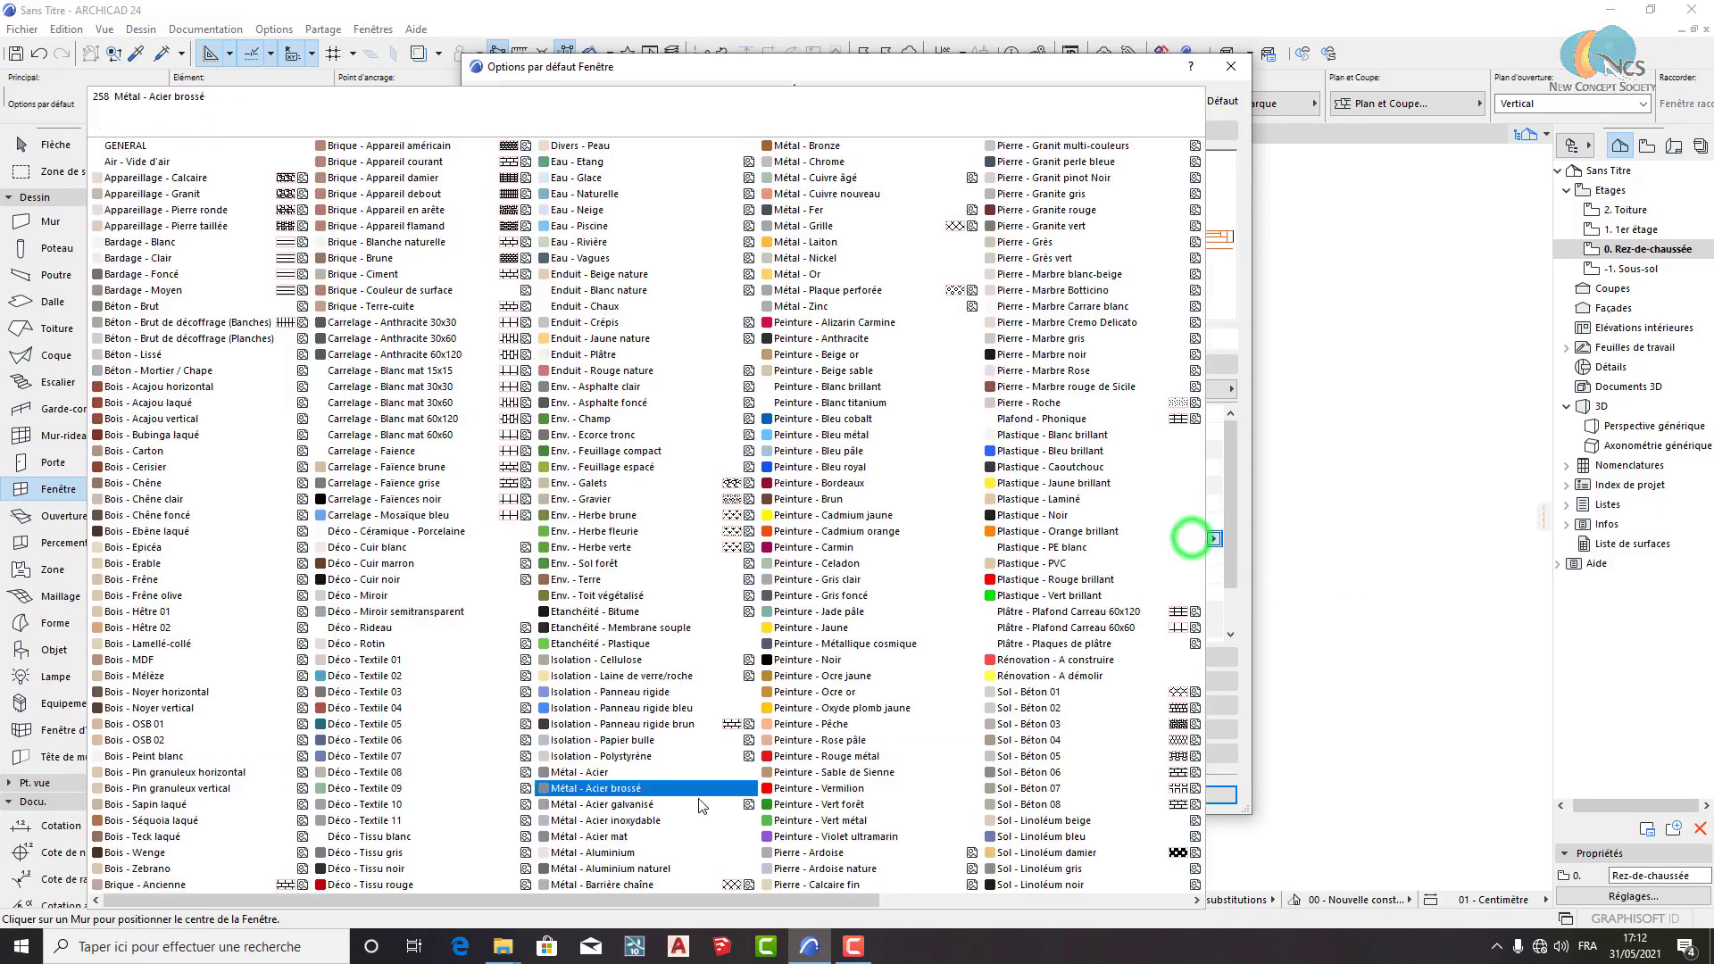
left_click(628, 853)
left_click(1193, 555)
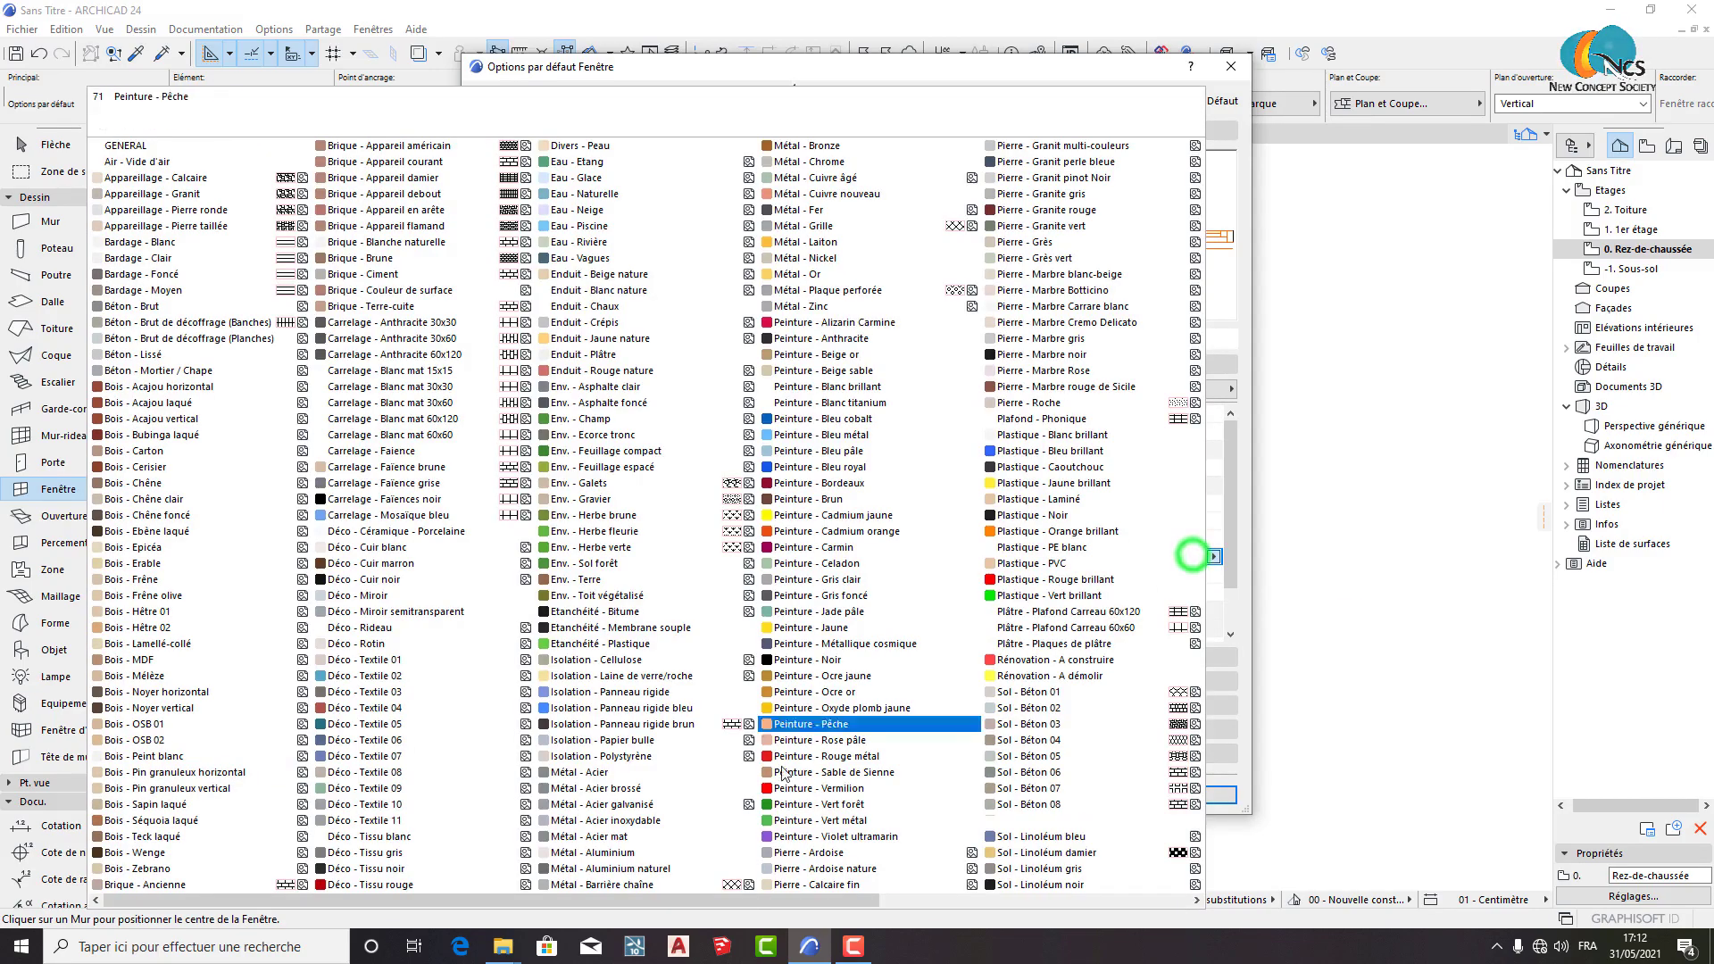
left_click(654, 855)
left_click(1193, 572)
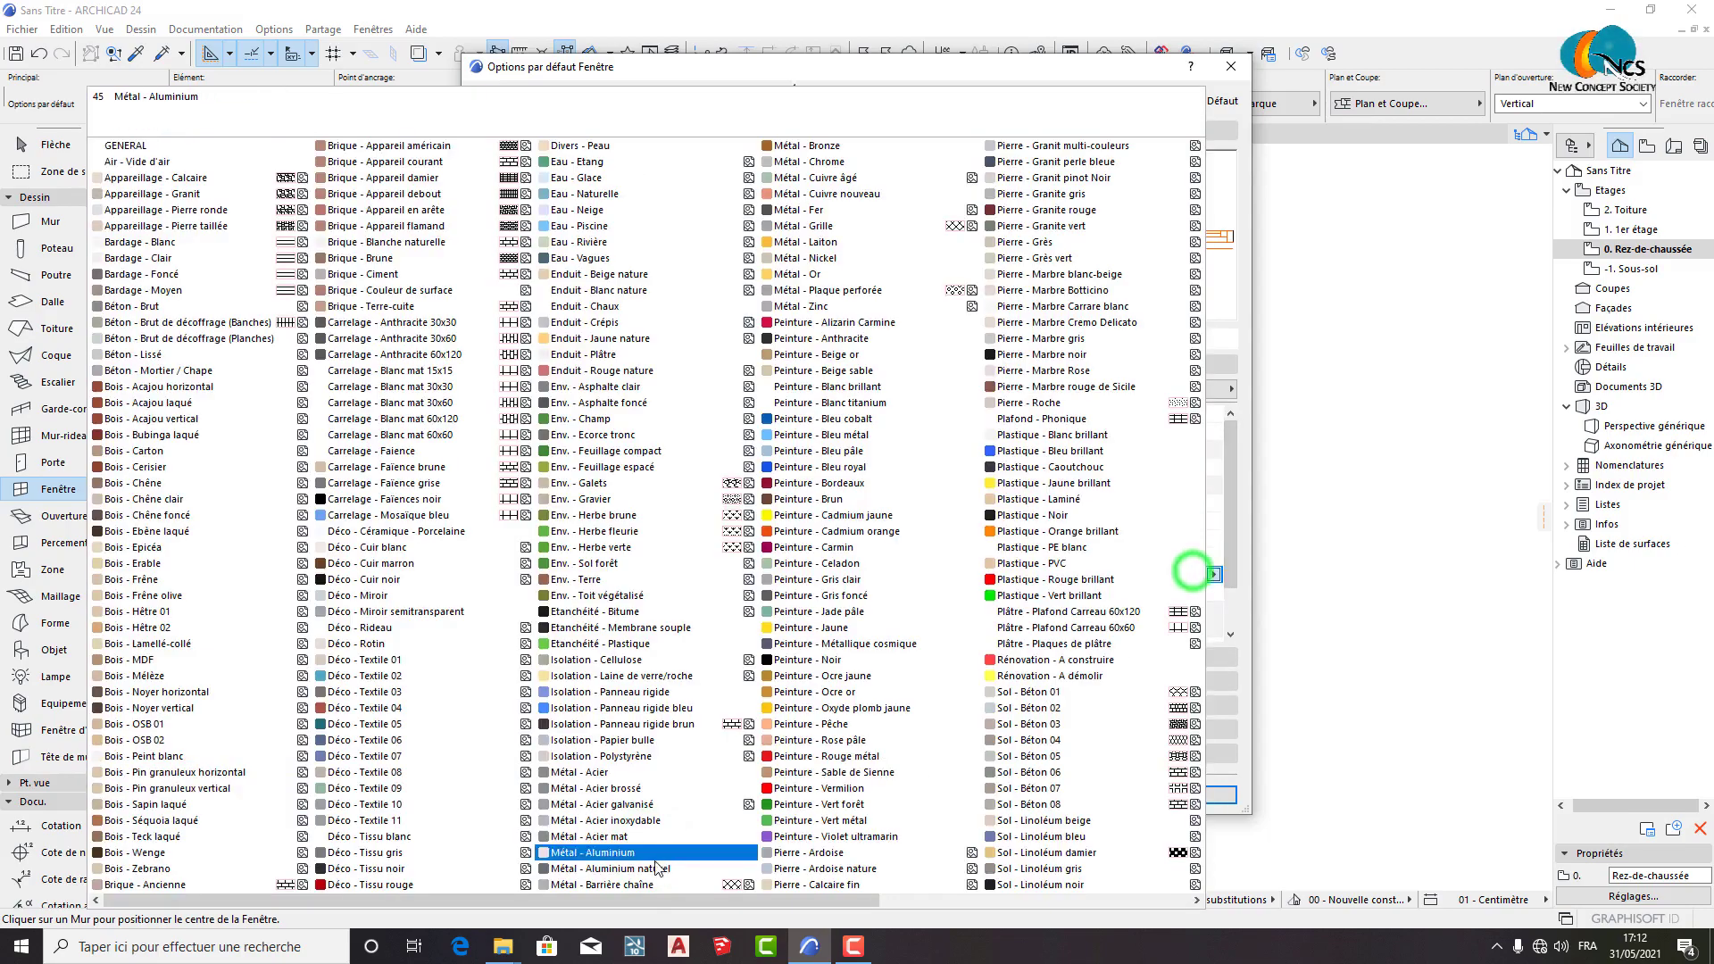
left_click(624, 855)
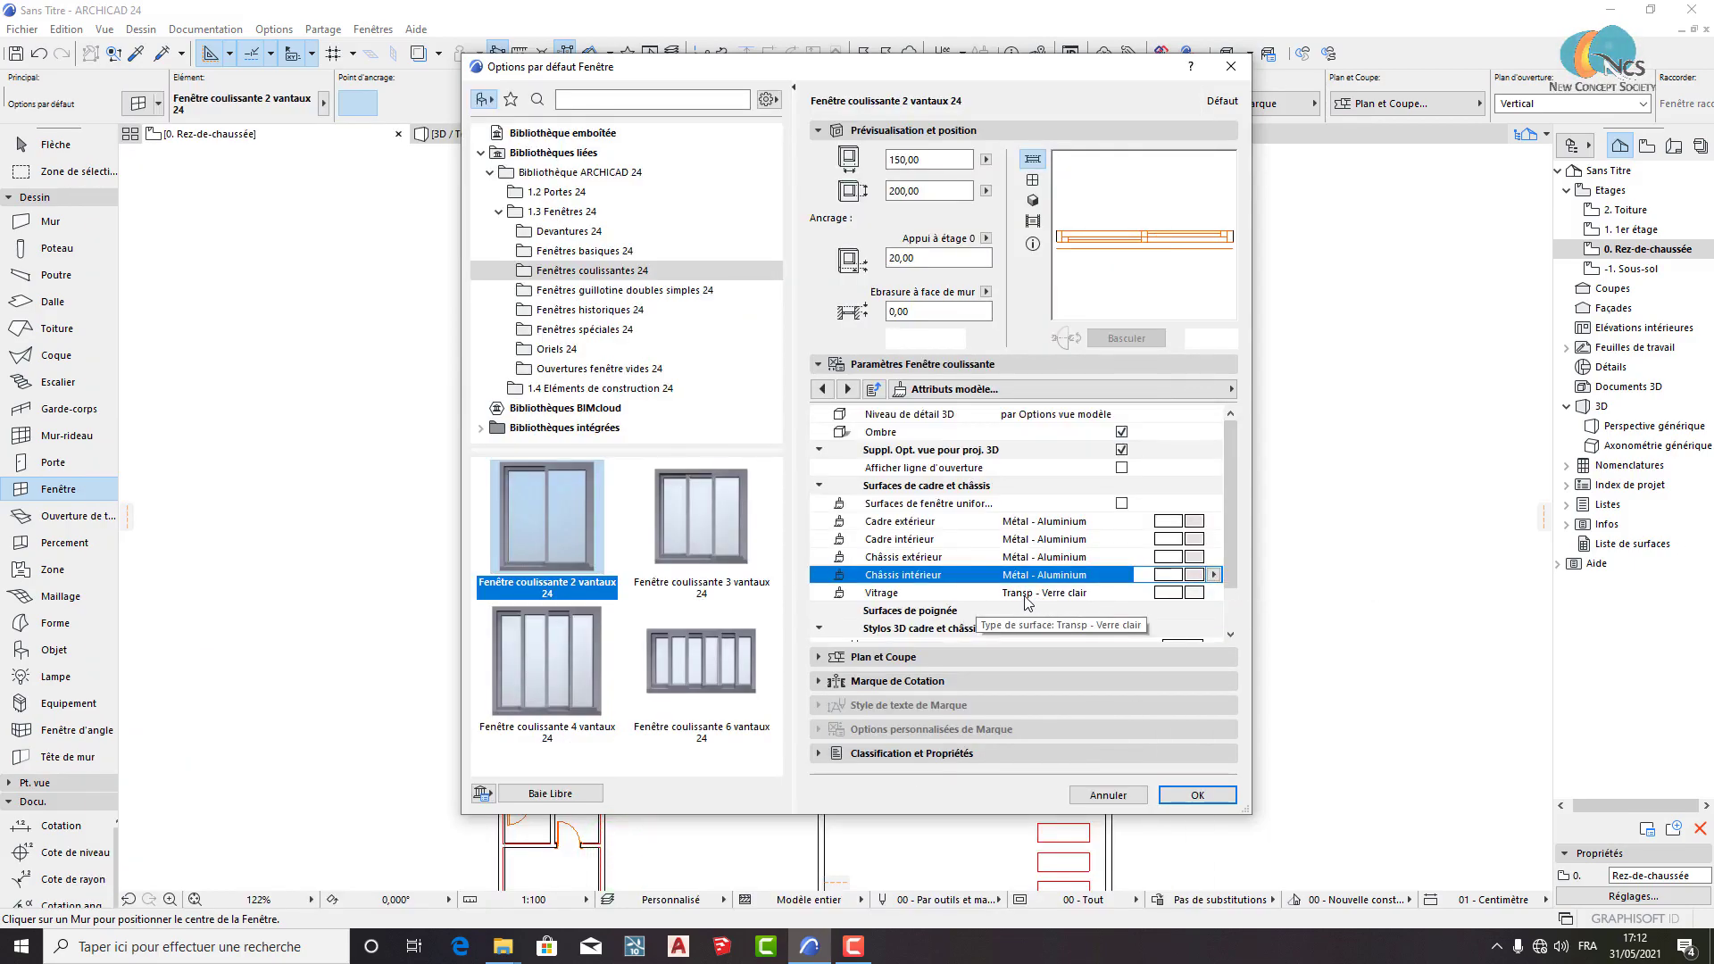
Set the window's glazing surface (Vitrage) to Transp - Verre bleuté and accept the window settings.
scroll(1168, 599, "down", 3)
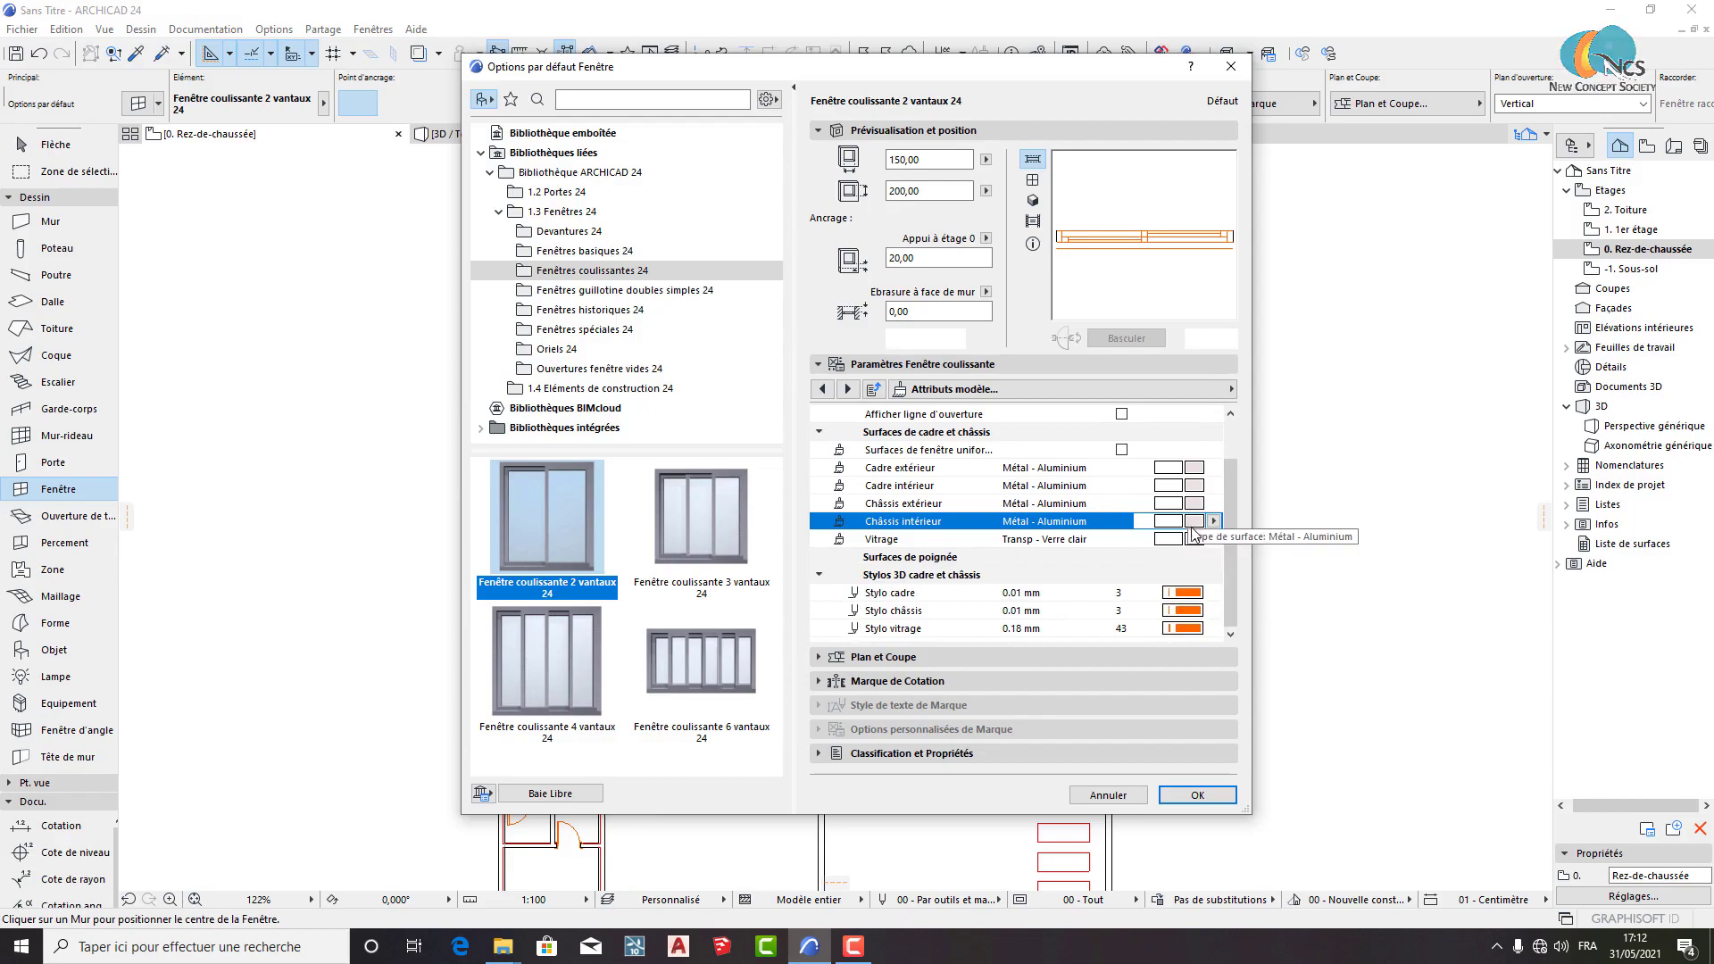
left_click(1201, 539)
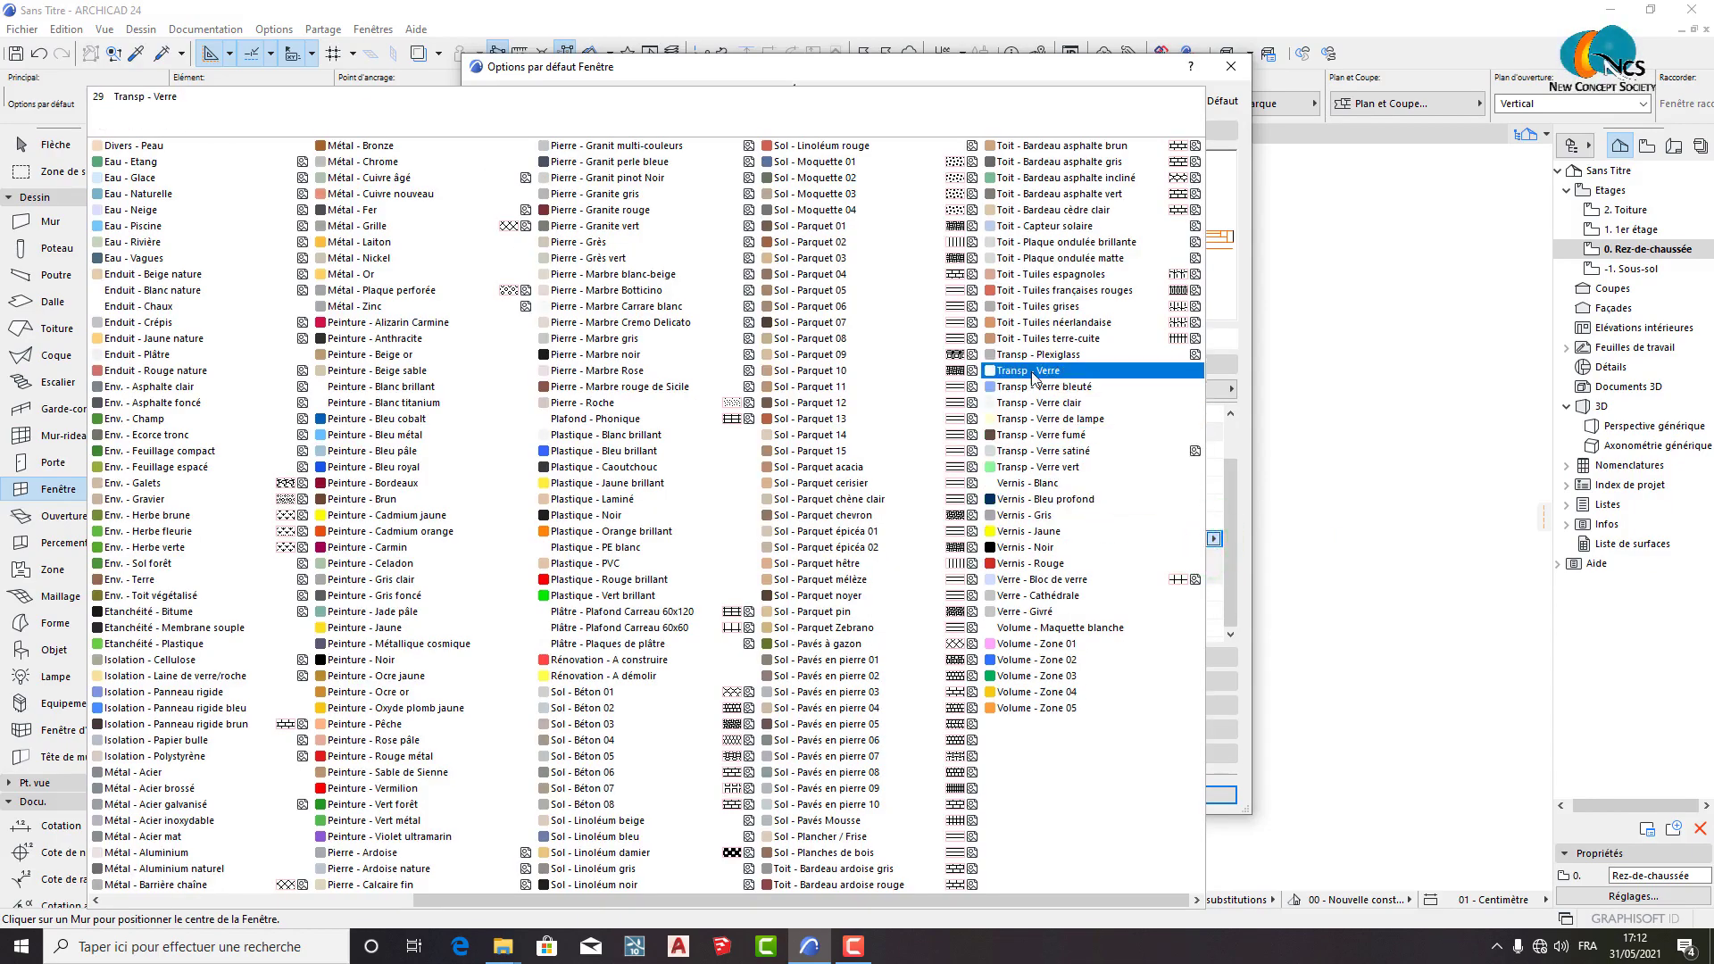
left_click(1069, 387)
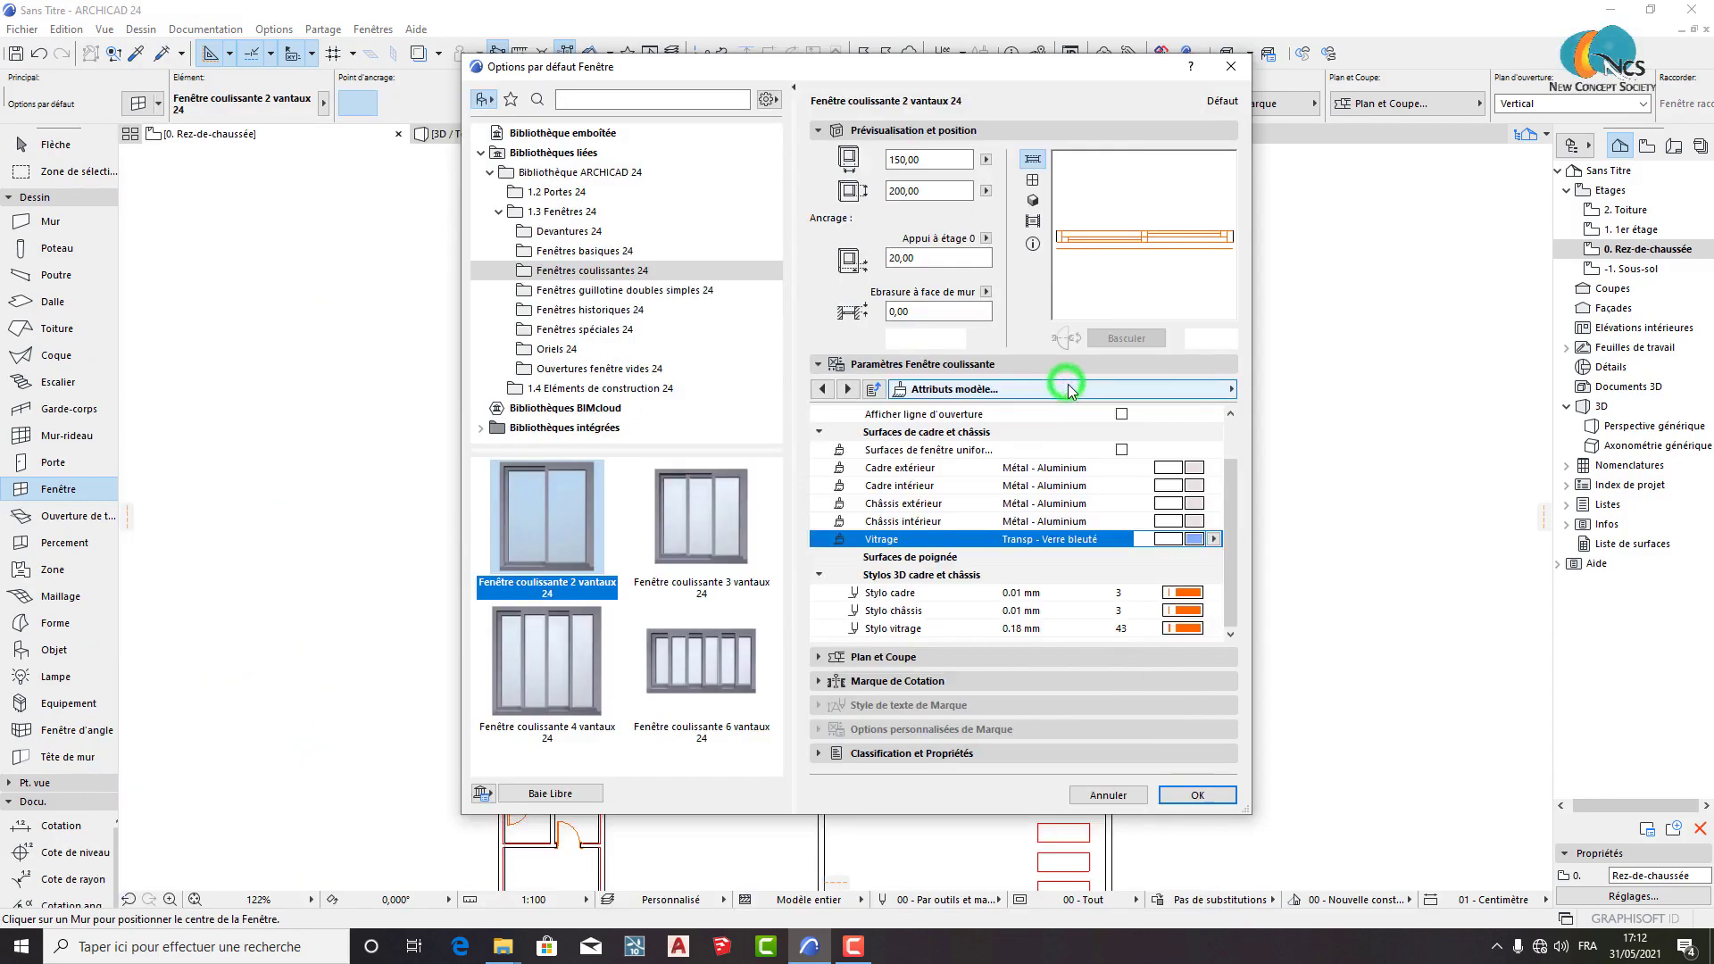
scroll(1026, 412, "up", 1)
left_click(1027, 389)
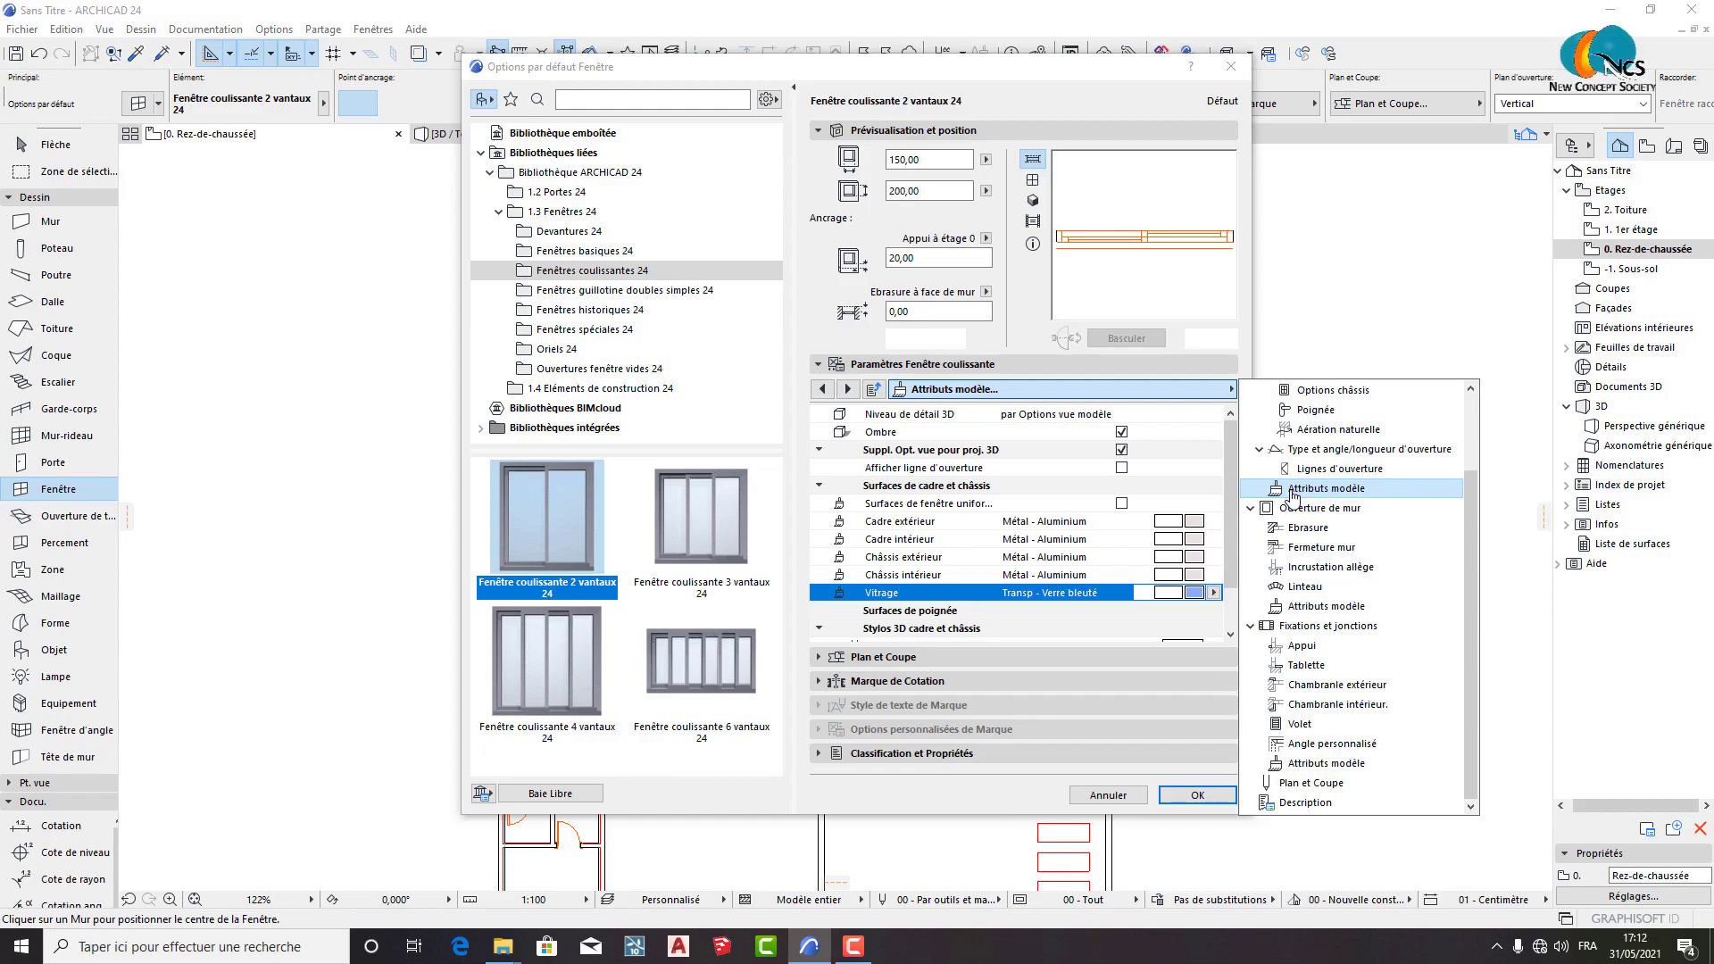
left_click(1197, 621)
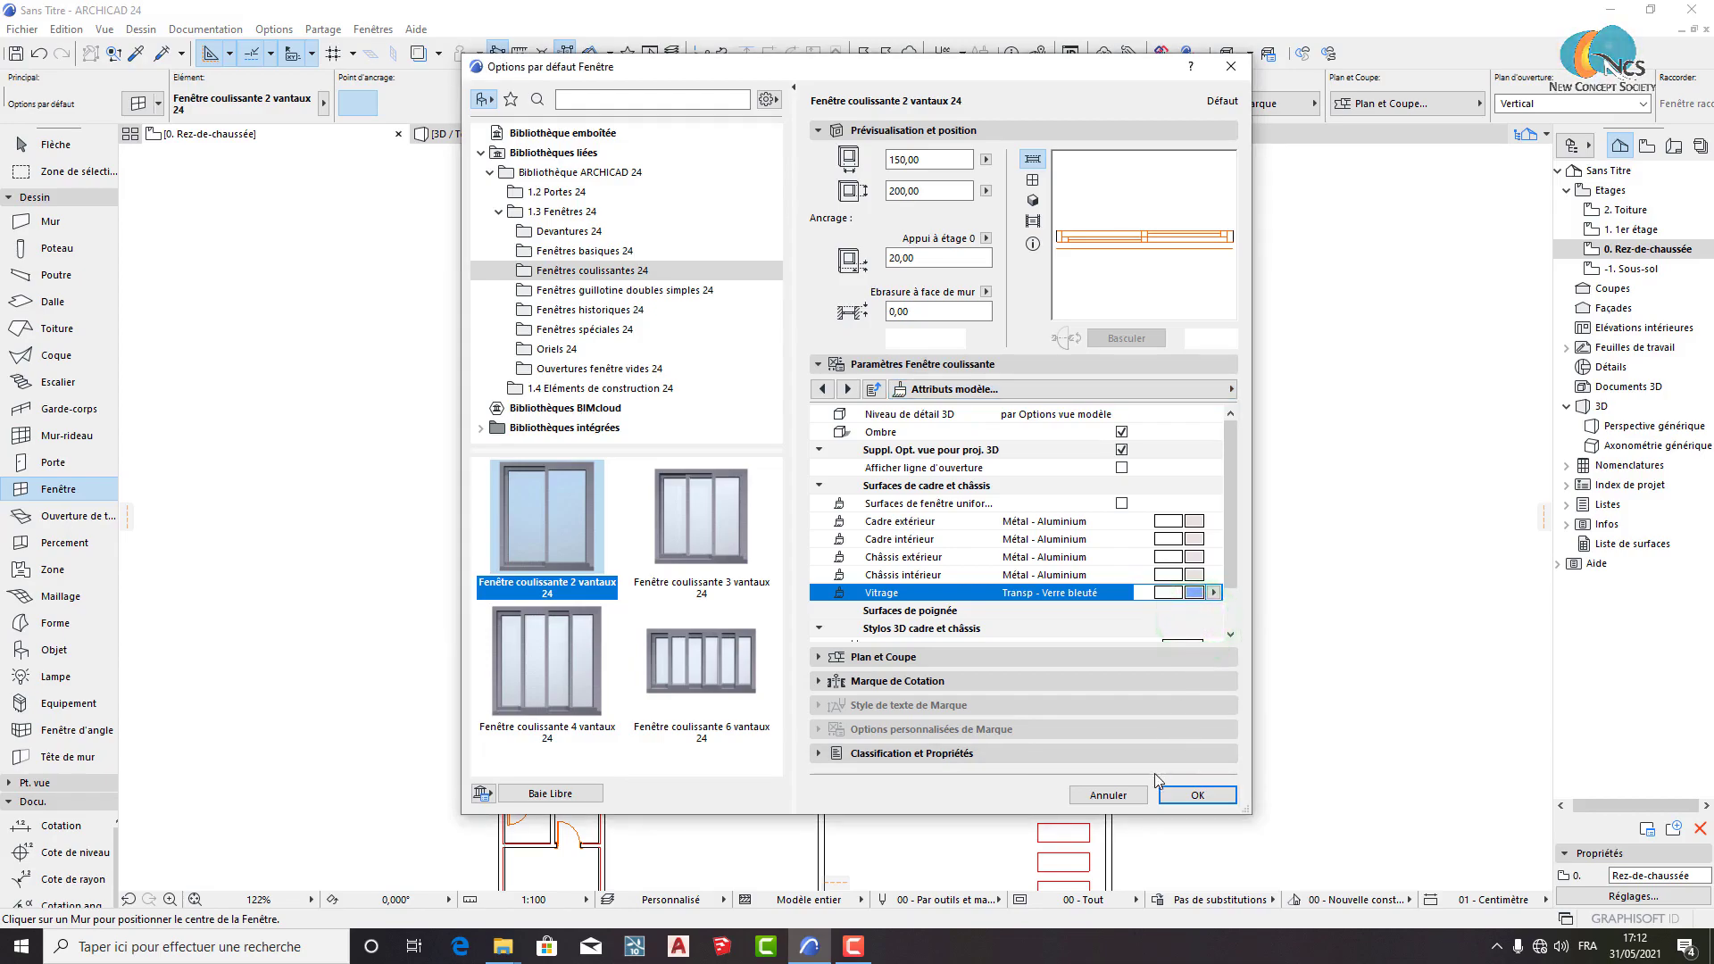
left_click(1191, 792)
Place the sliding window, anchored by its side, from the lower reference mark on the large room's right-hand exterior wall, extending towards the lower corner.
scroll(893, 708, "up", 5)
scroll(893, 708, "up", 2)
middle_click_drag(866, 650, 914, 640)
scroll(947, 214, "down", 2)
middle_click_drag(946, 213, 882, 442)
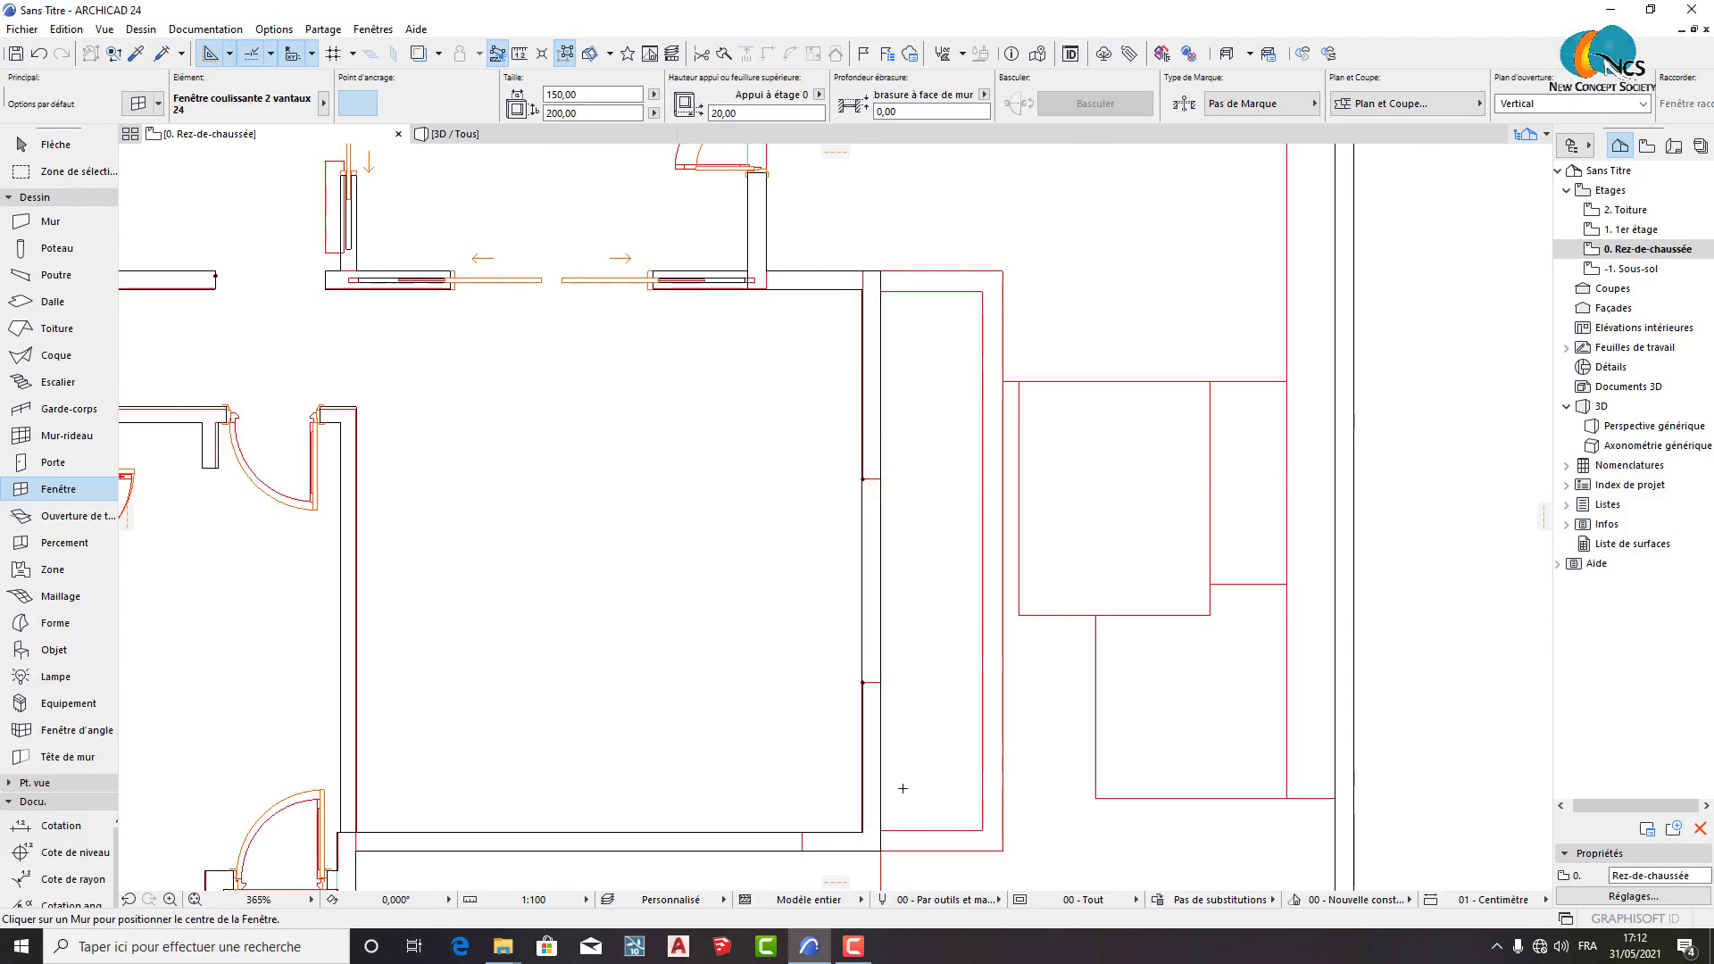
middle_click_drag(864, 802, 832, 637)
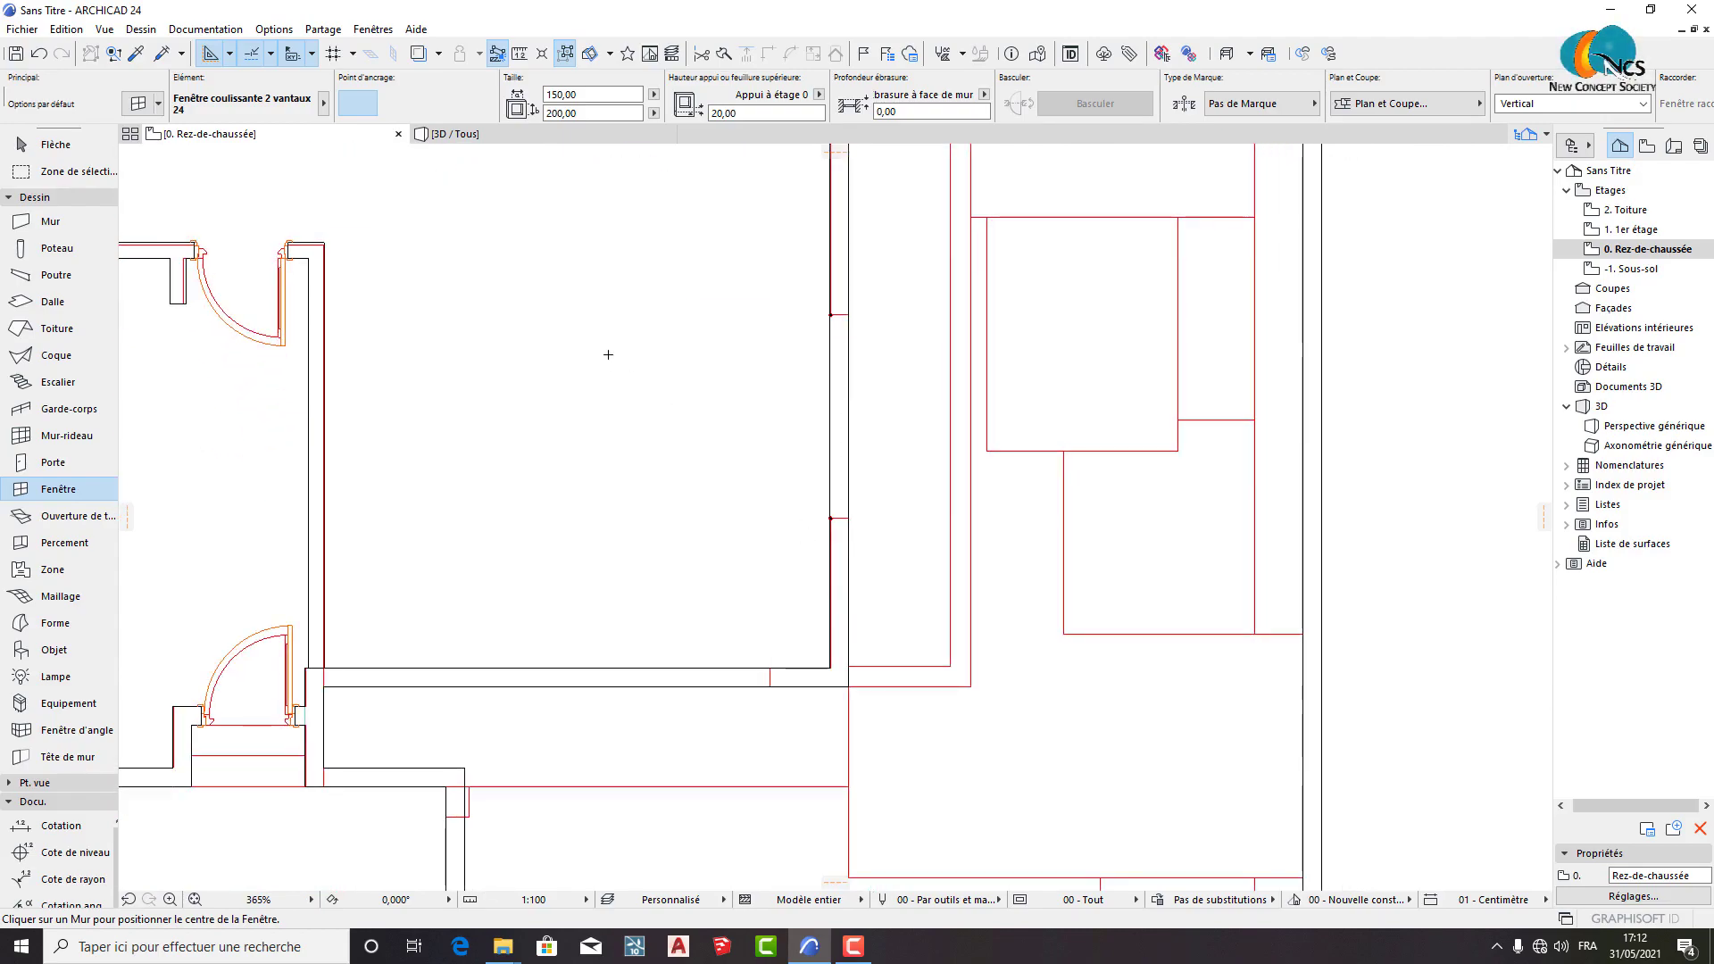
scroll(840, 500, "up", 5)
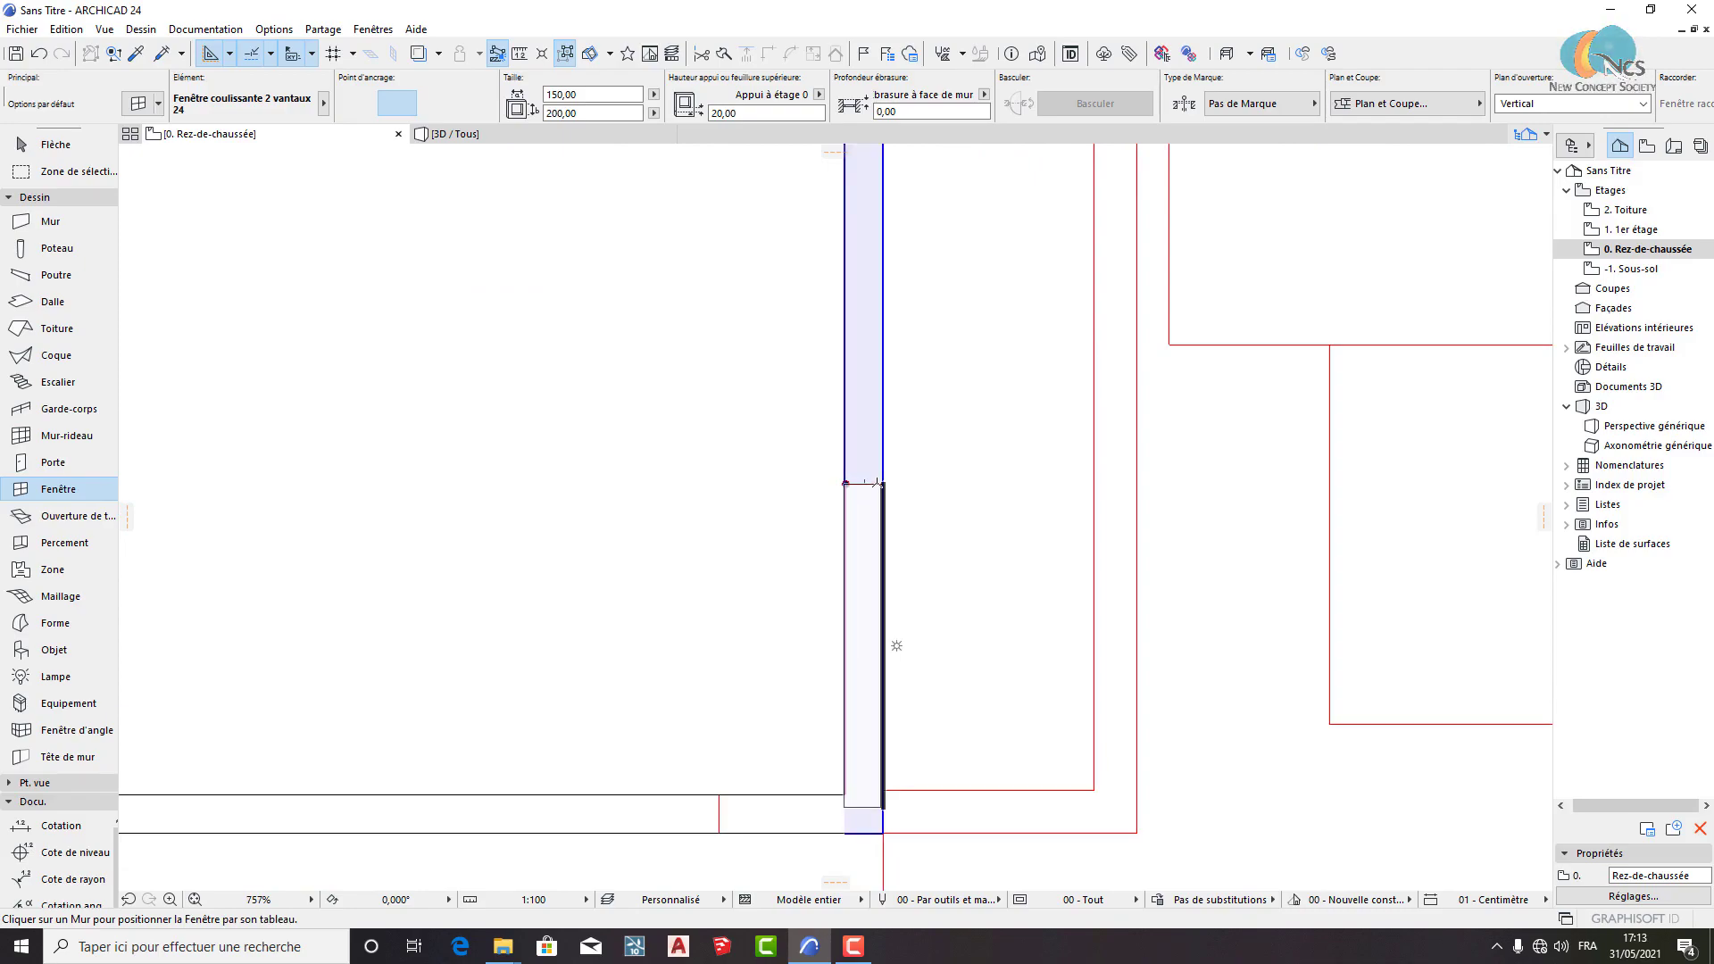
left_click(882, 480)
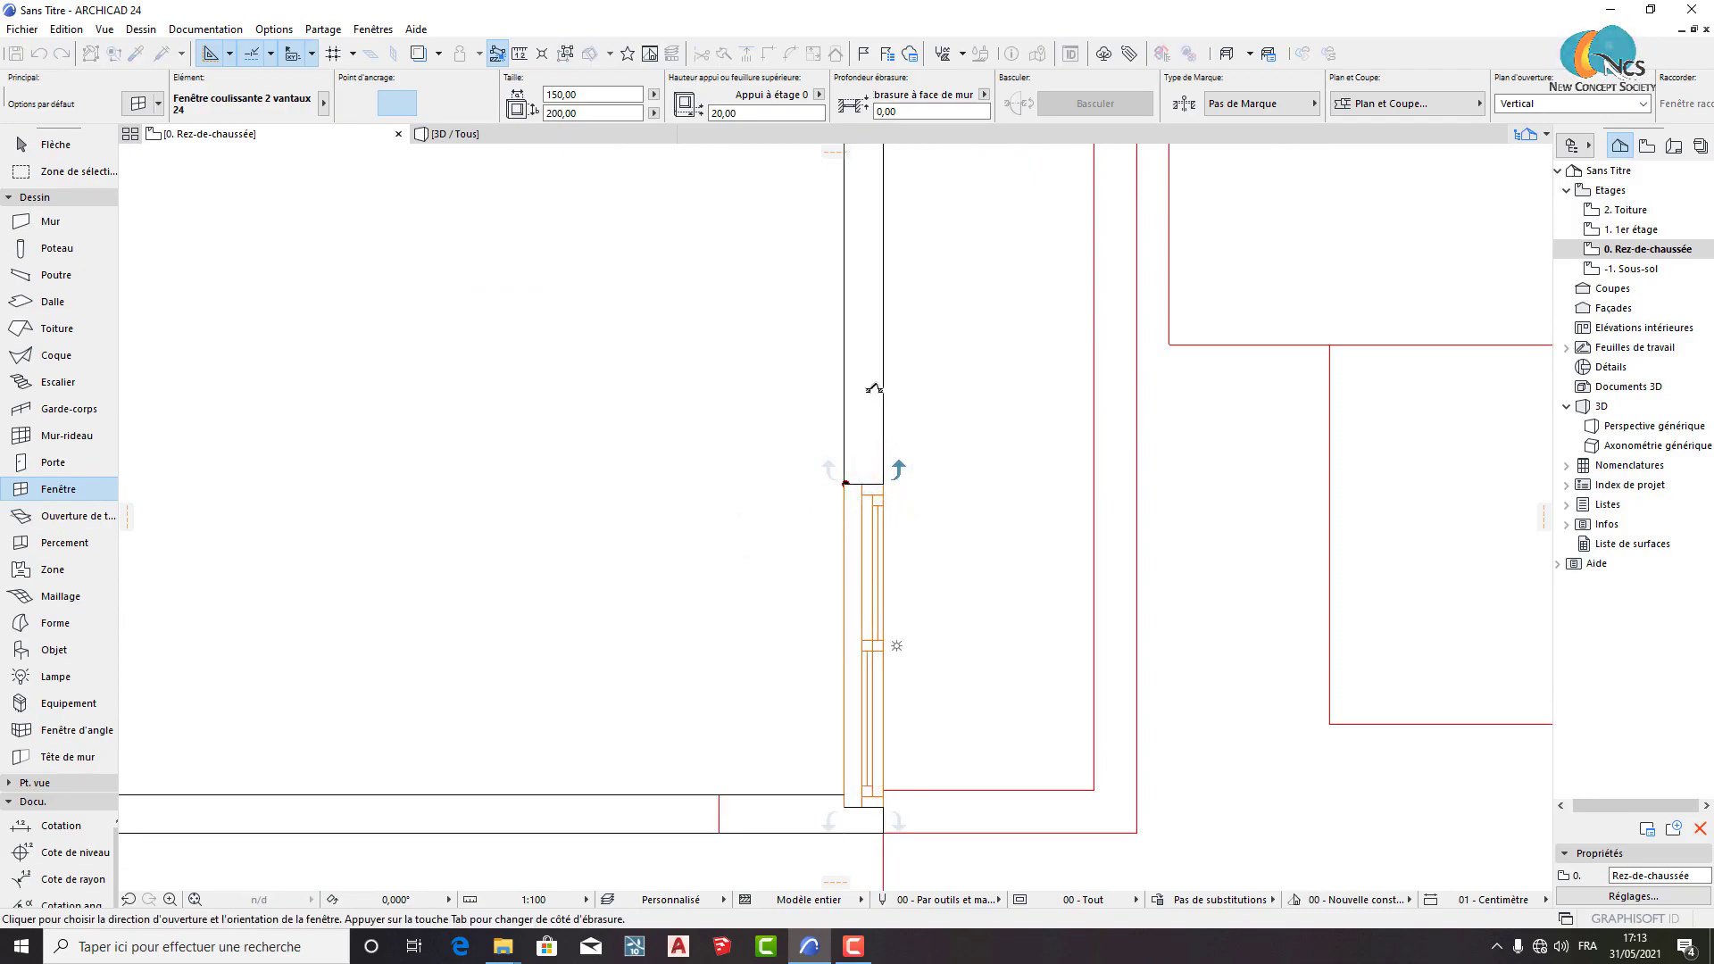
left_click(779, 304)
Place a second sliding window from the upper reference mark on the same exterior wall, extending towards the upper corner.
scroll(804, 402, "down", 3)
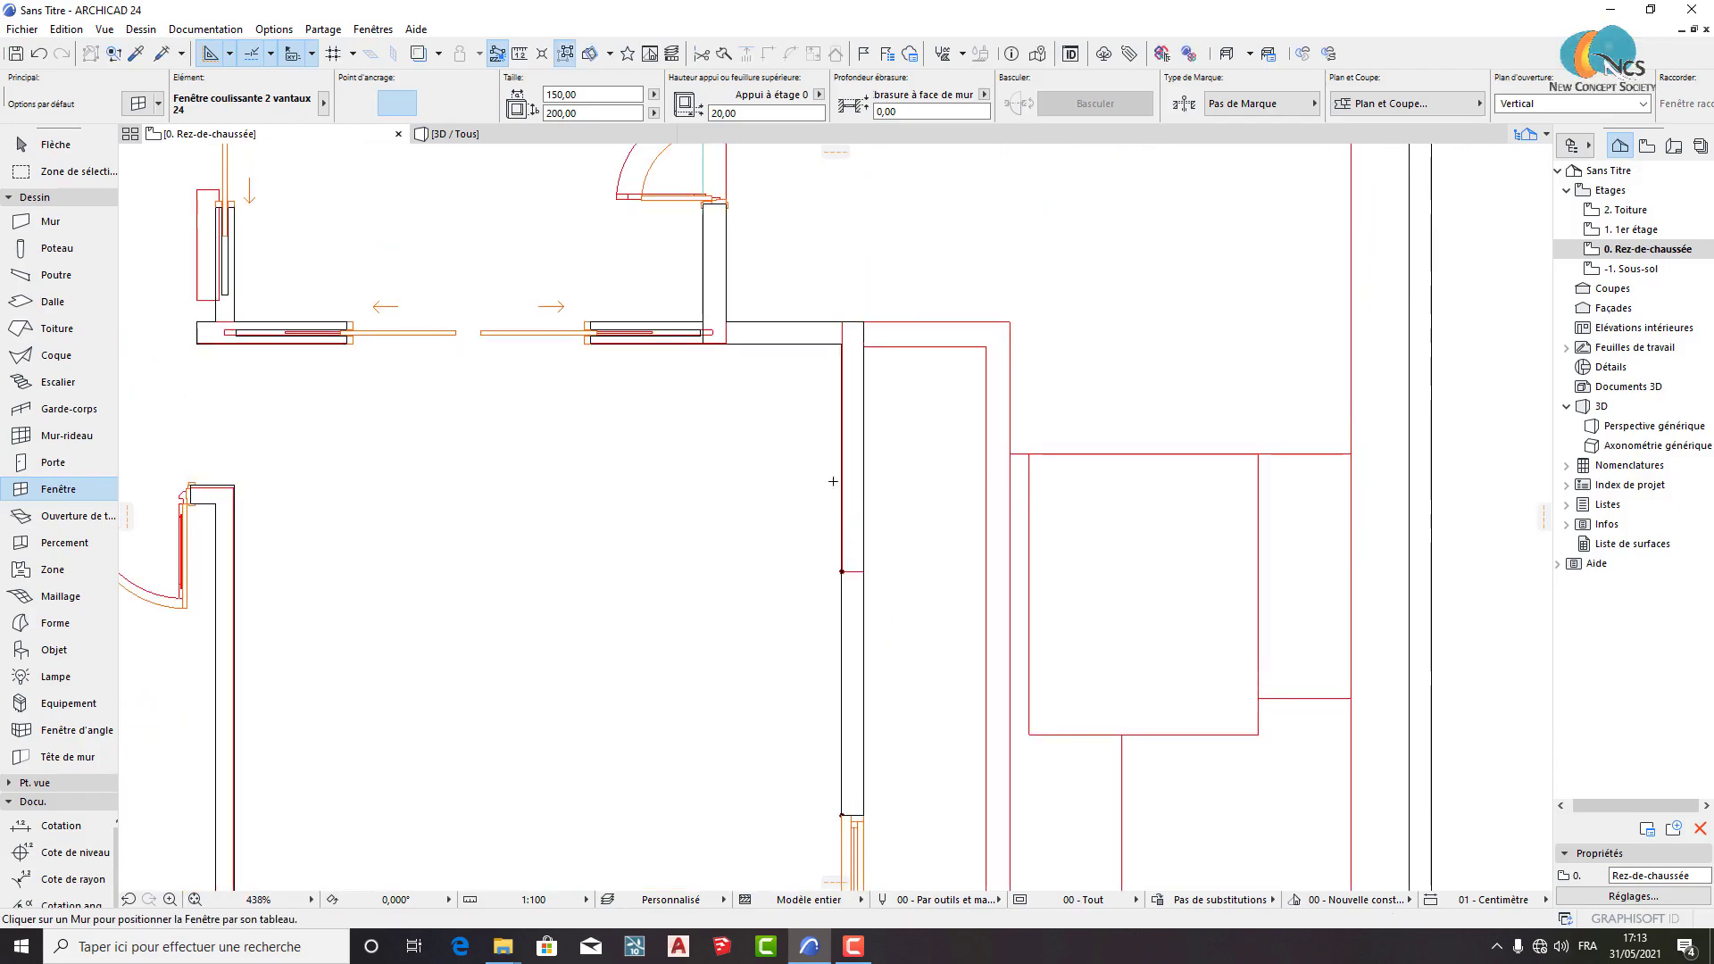
scroll(839, 500, "up", 4)
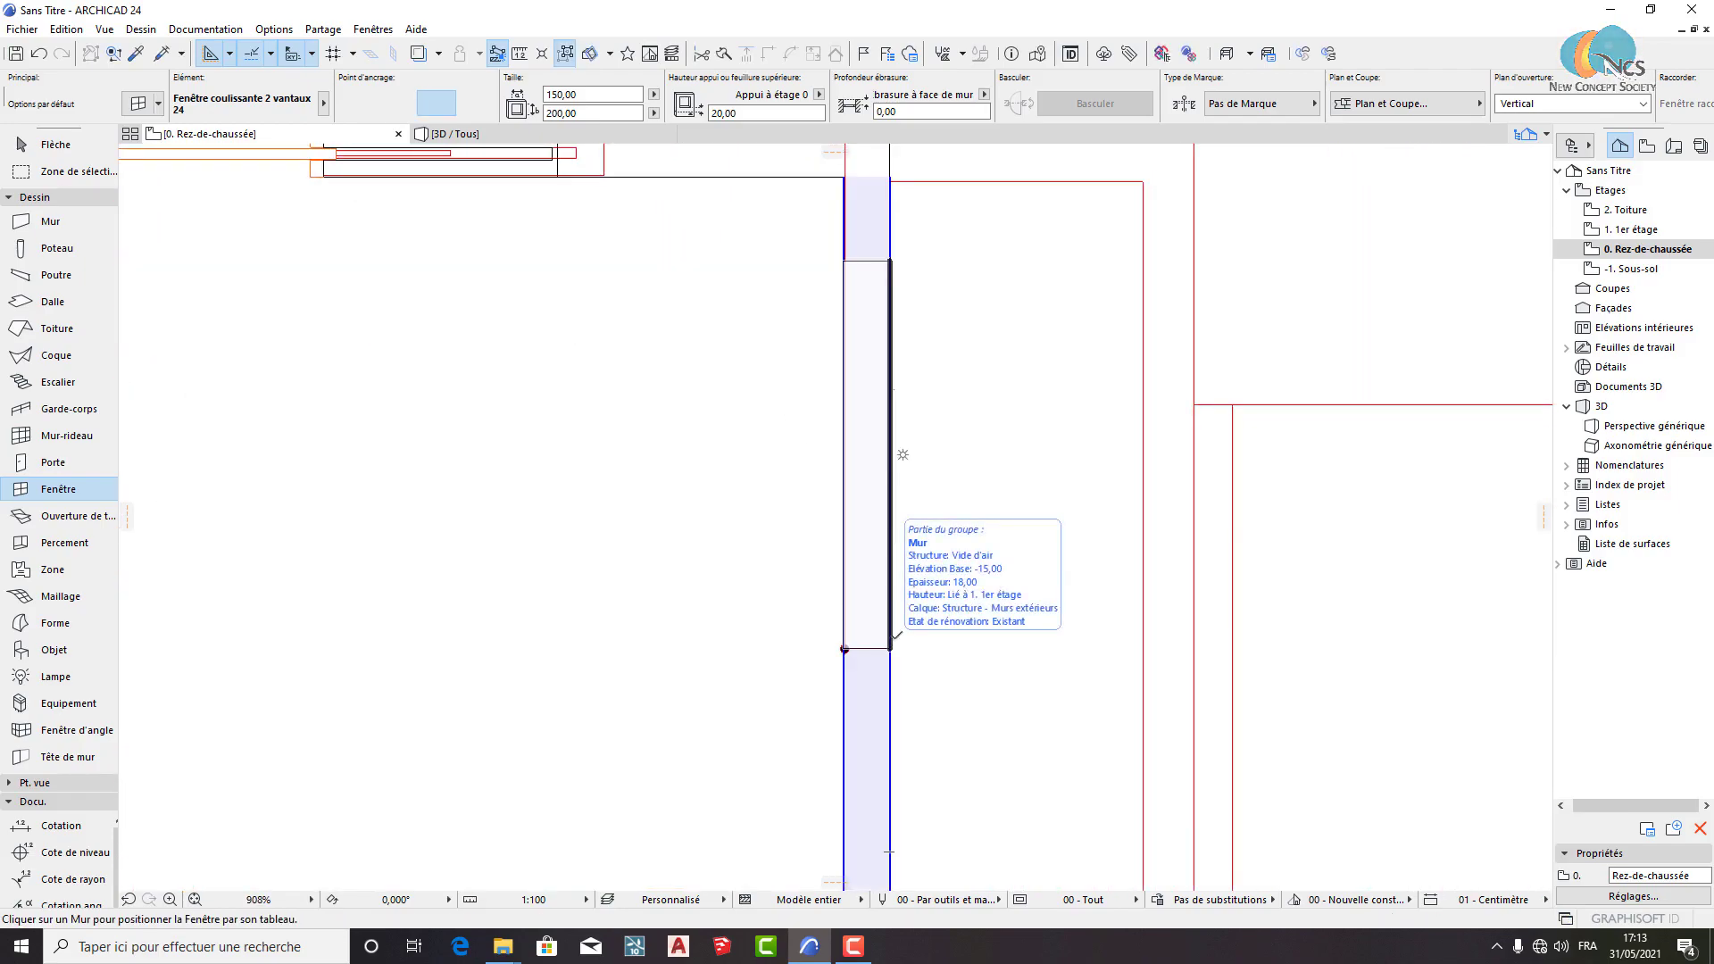
scroll(871, 652, "down", 4)
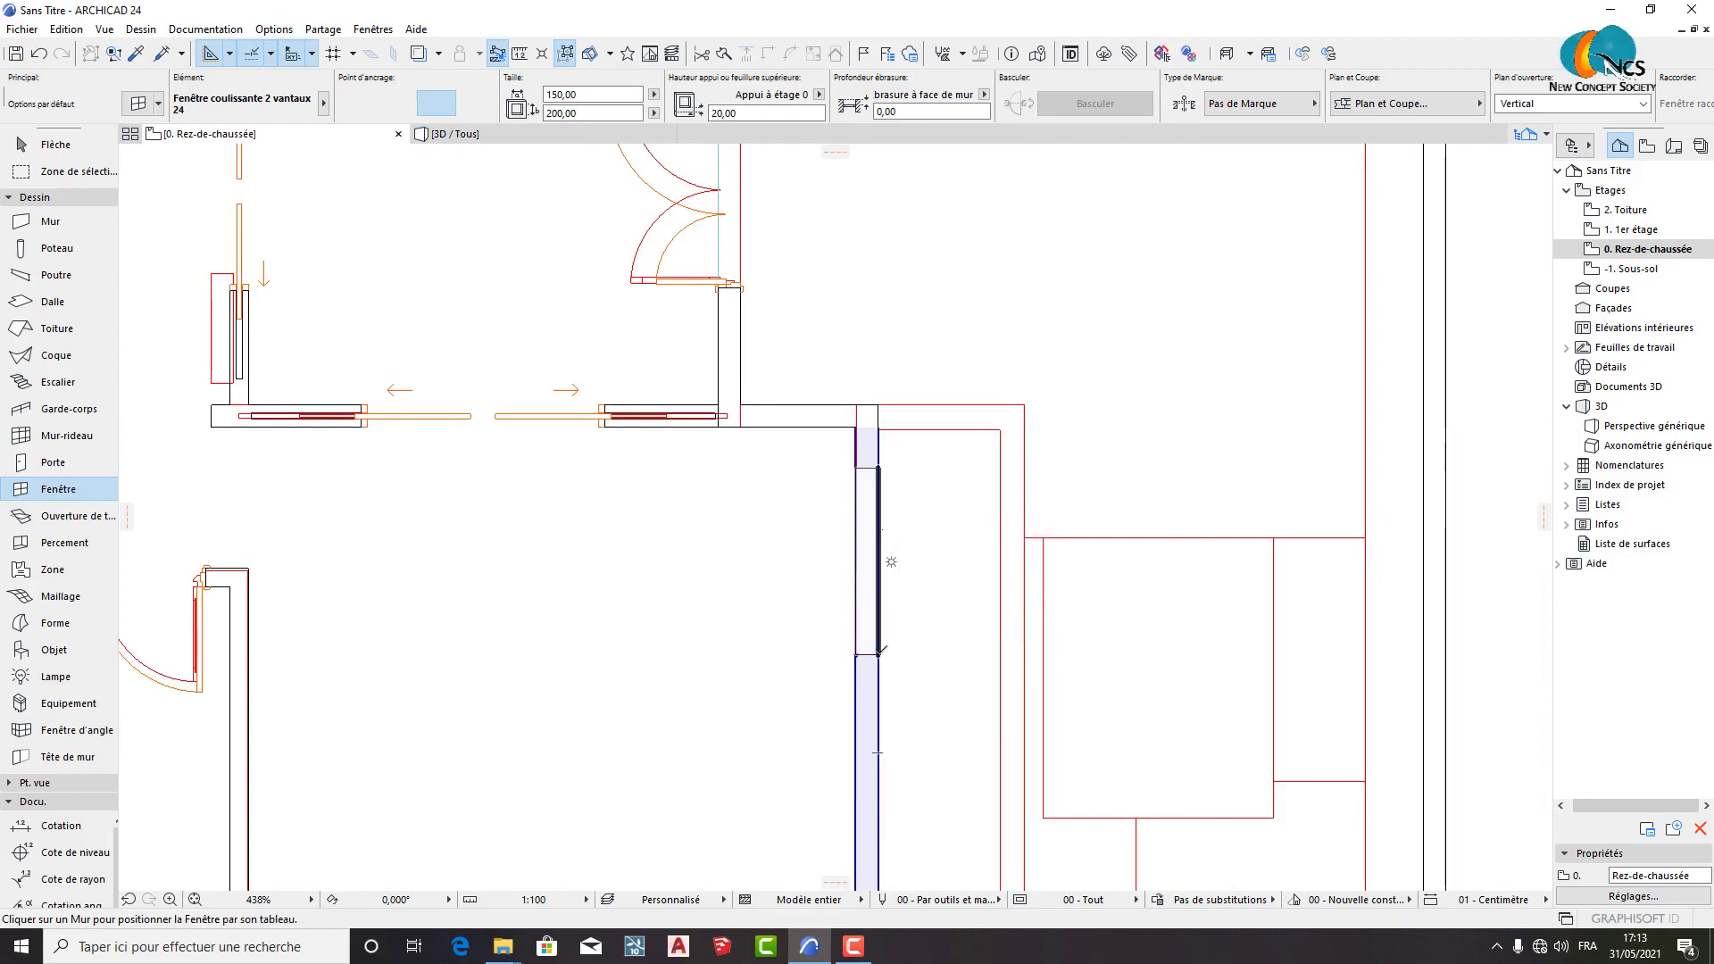
left_click(879, 651)
left_click(728, 759)
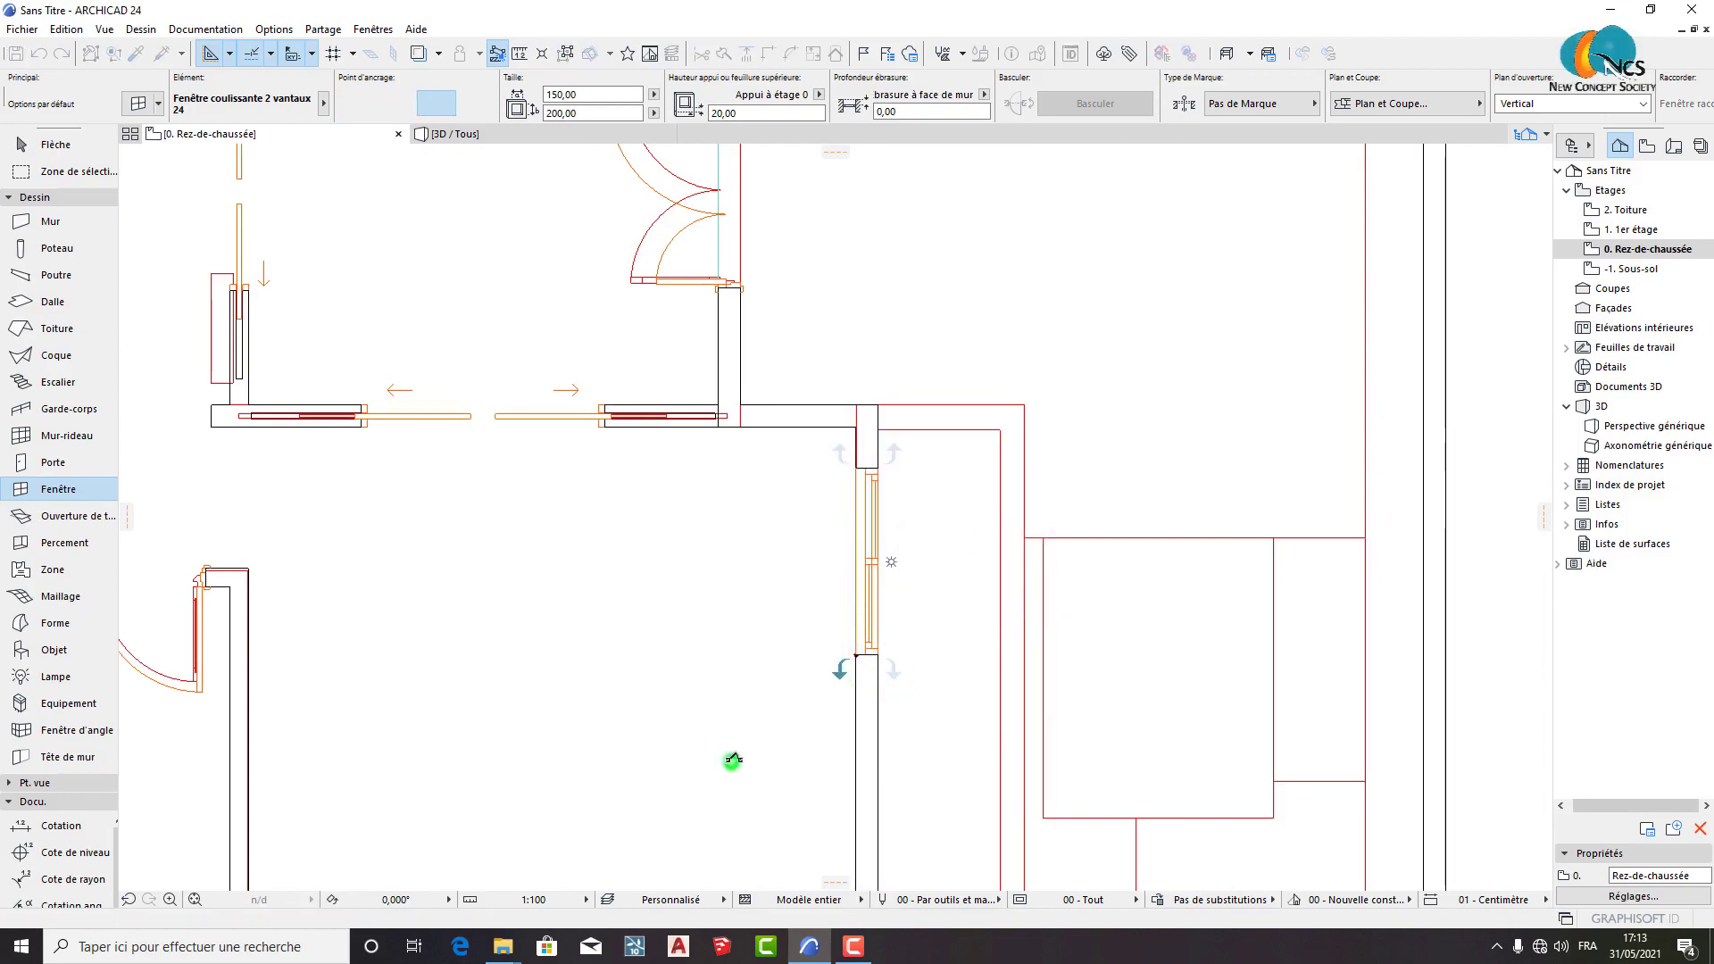
Stretch the upper window's end node to the inner corner of the room.
left_click(63, 152)
scroll(789, 661, "up", 3)
left_click(911, 651)
scroll(911, 651, "up", 4)
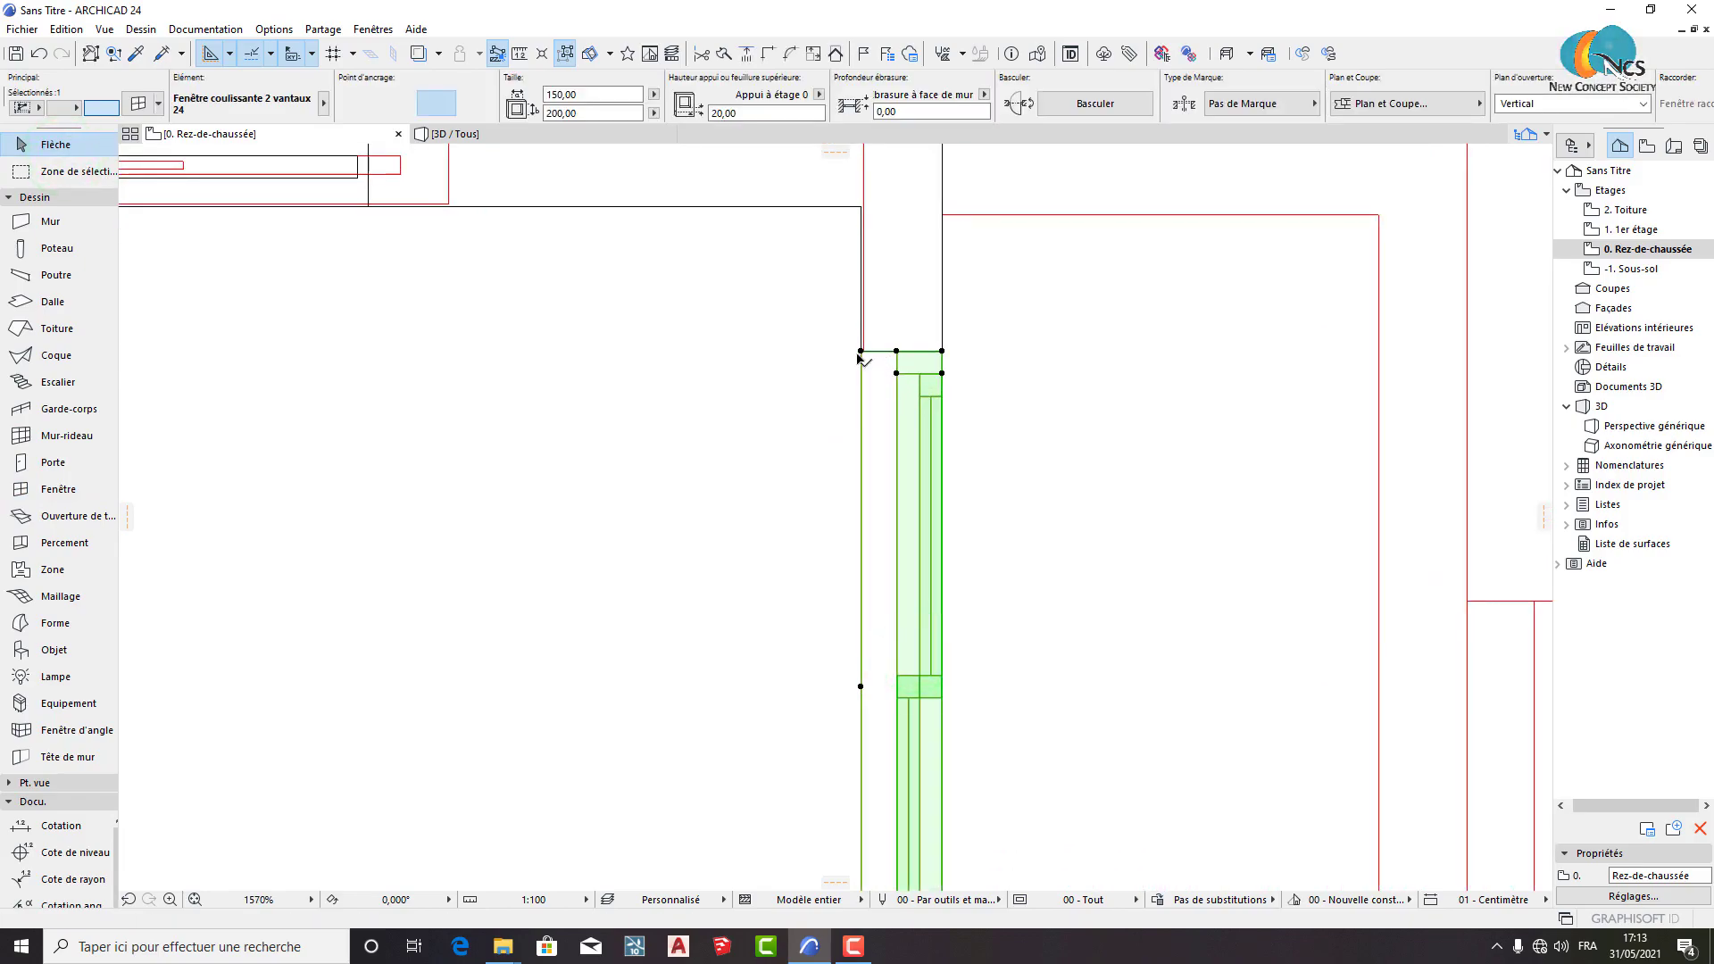
left_click(860, 352)
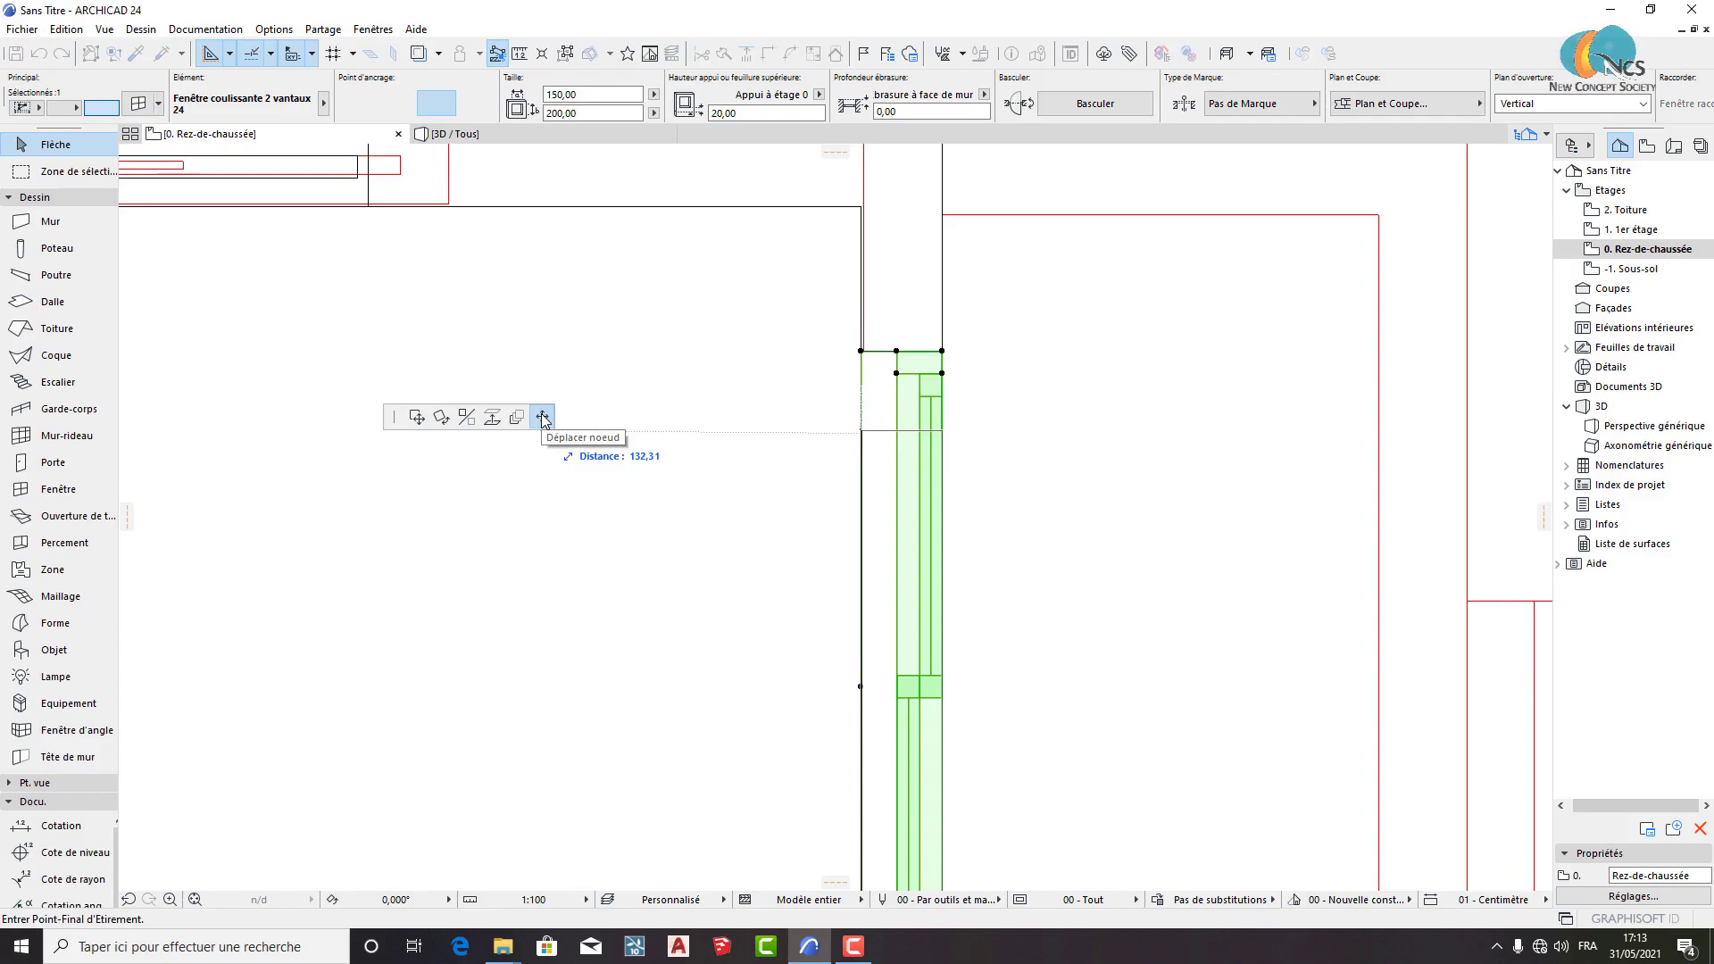
left_click(859, 207)
Shorten the lower window to a width of 144 by moving its end node to the room's inner lower corner.
scroll(889, 339, "down", 7)
scroll(905, 526, "up", 5)
left_click(904, 516)
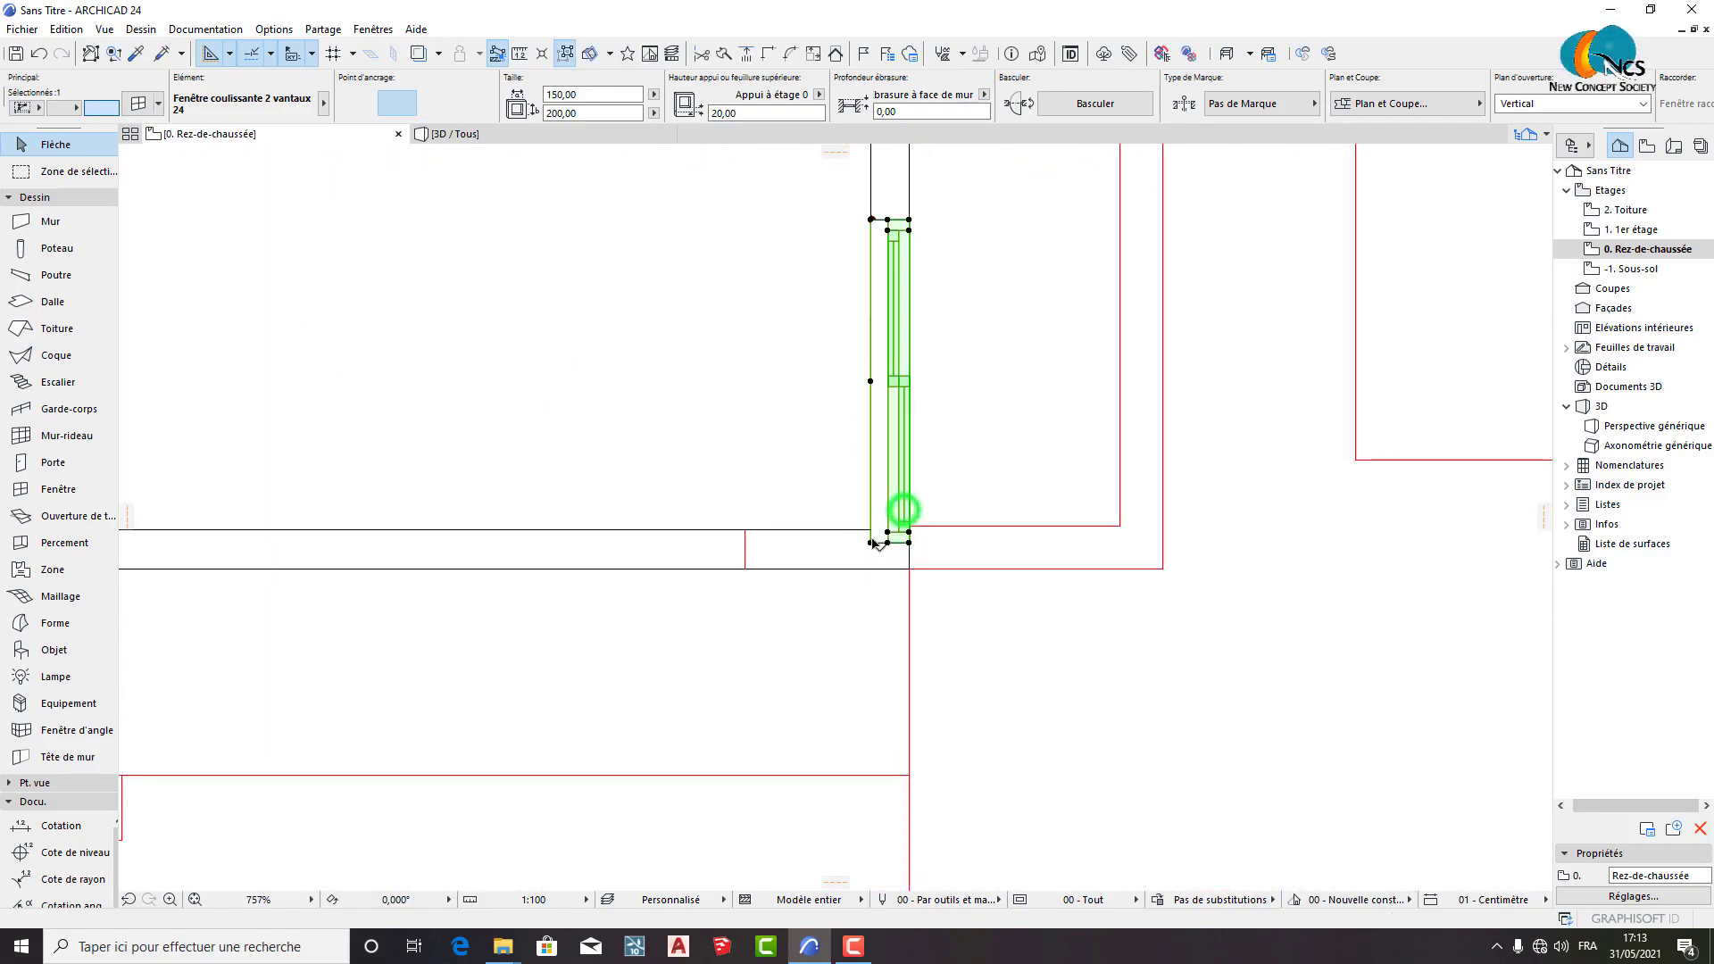
scroll(874, 543, "up", 4)
left_click(867, 547)
left_click(542, 417)
left_click(873, 512)
scroll(933, 625, "down", 7)
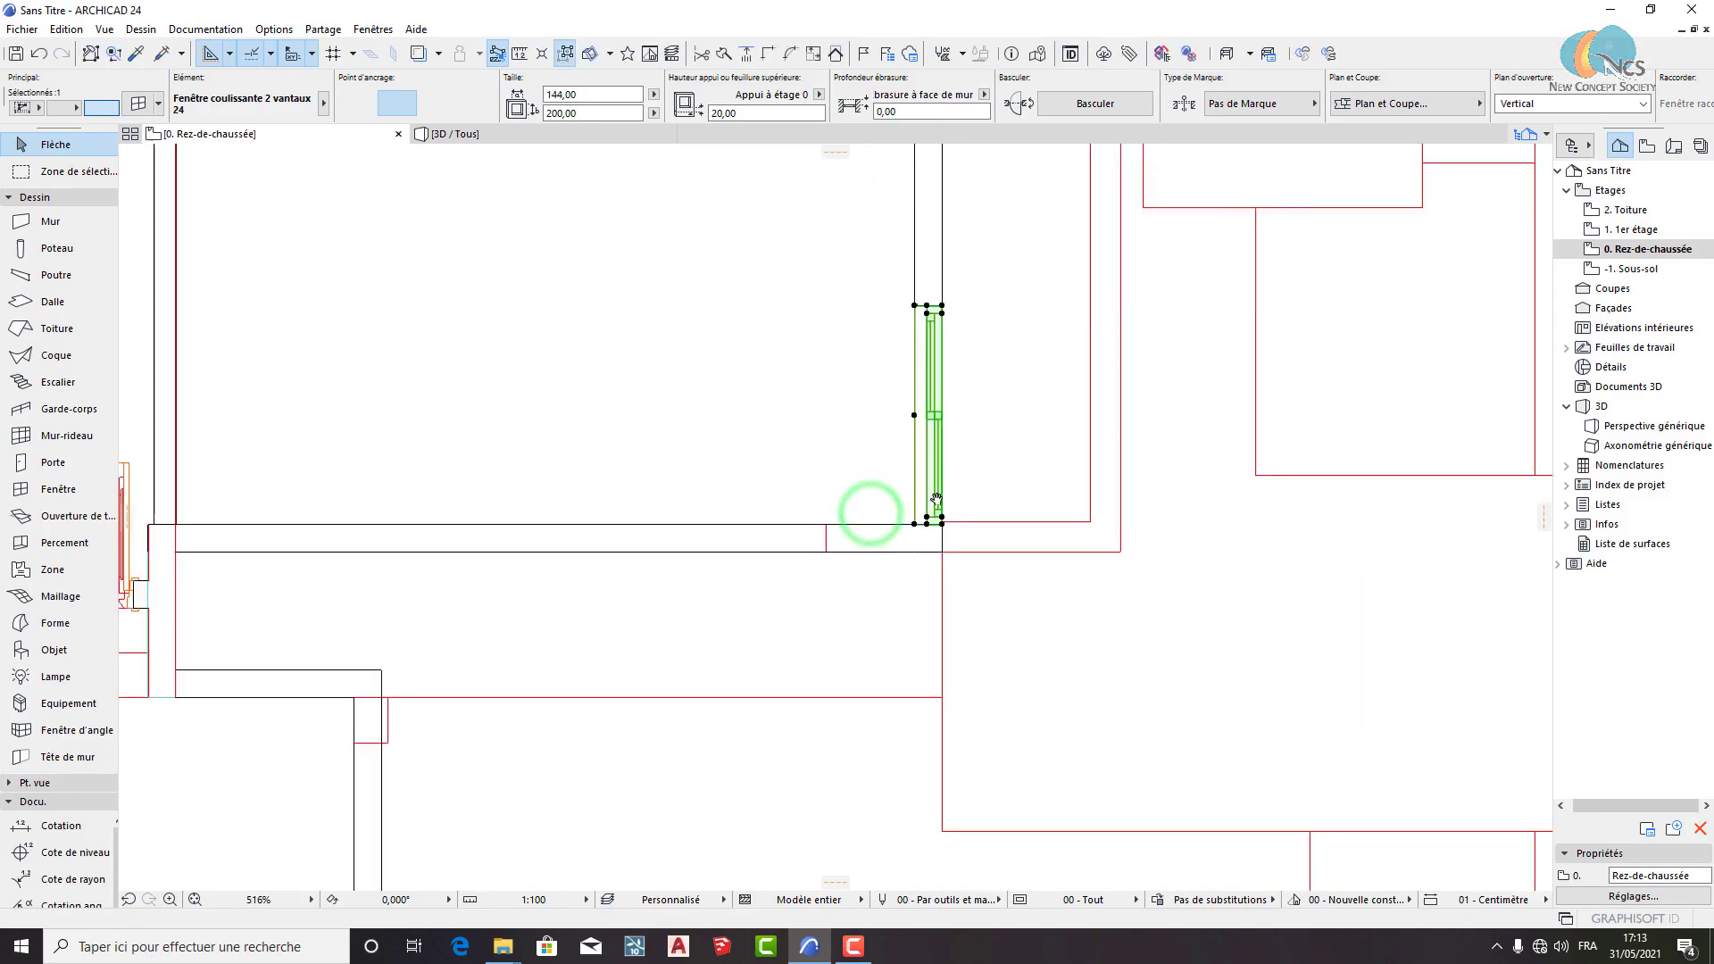
scroll(905, 637, "down", 6)
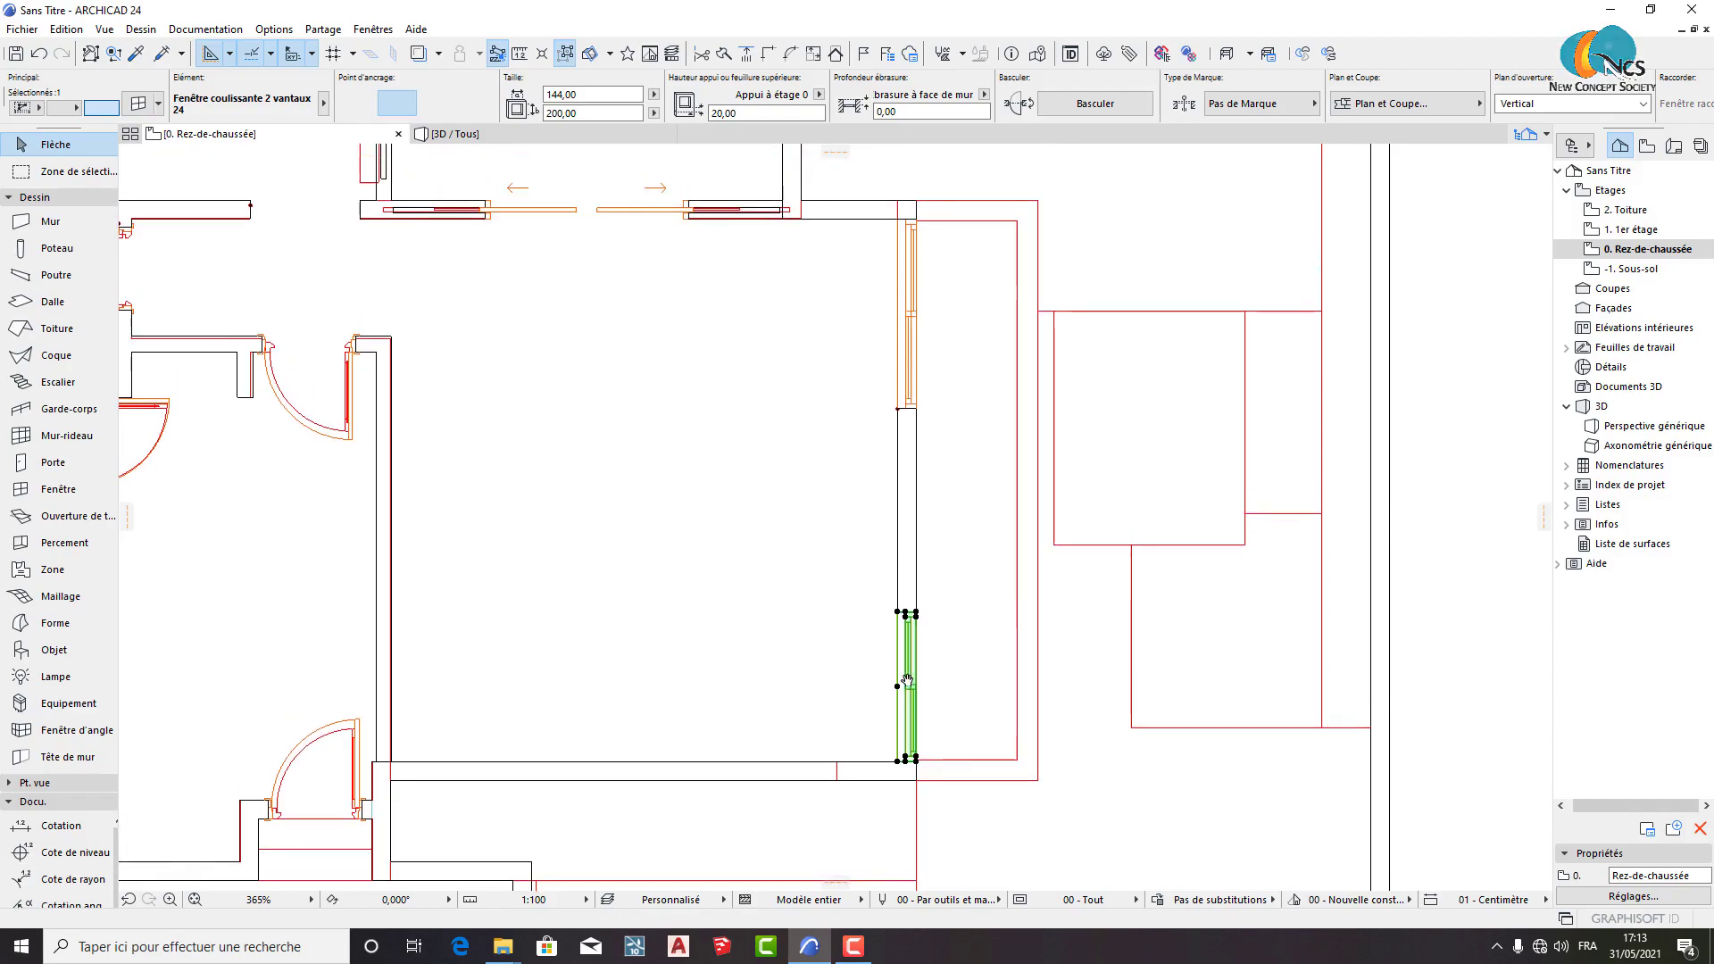
scroll(991, 616, "up", 2)
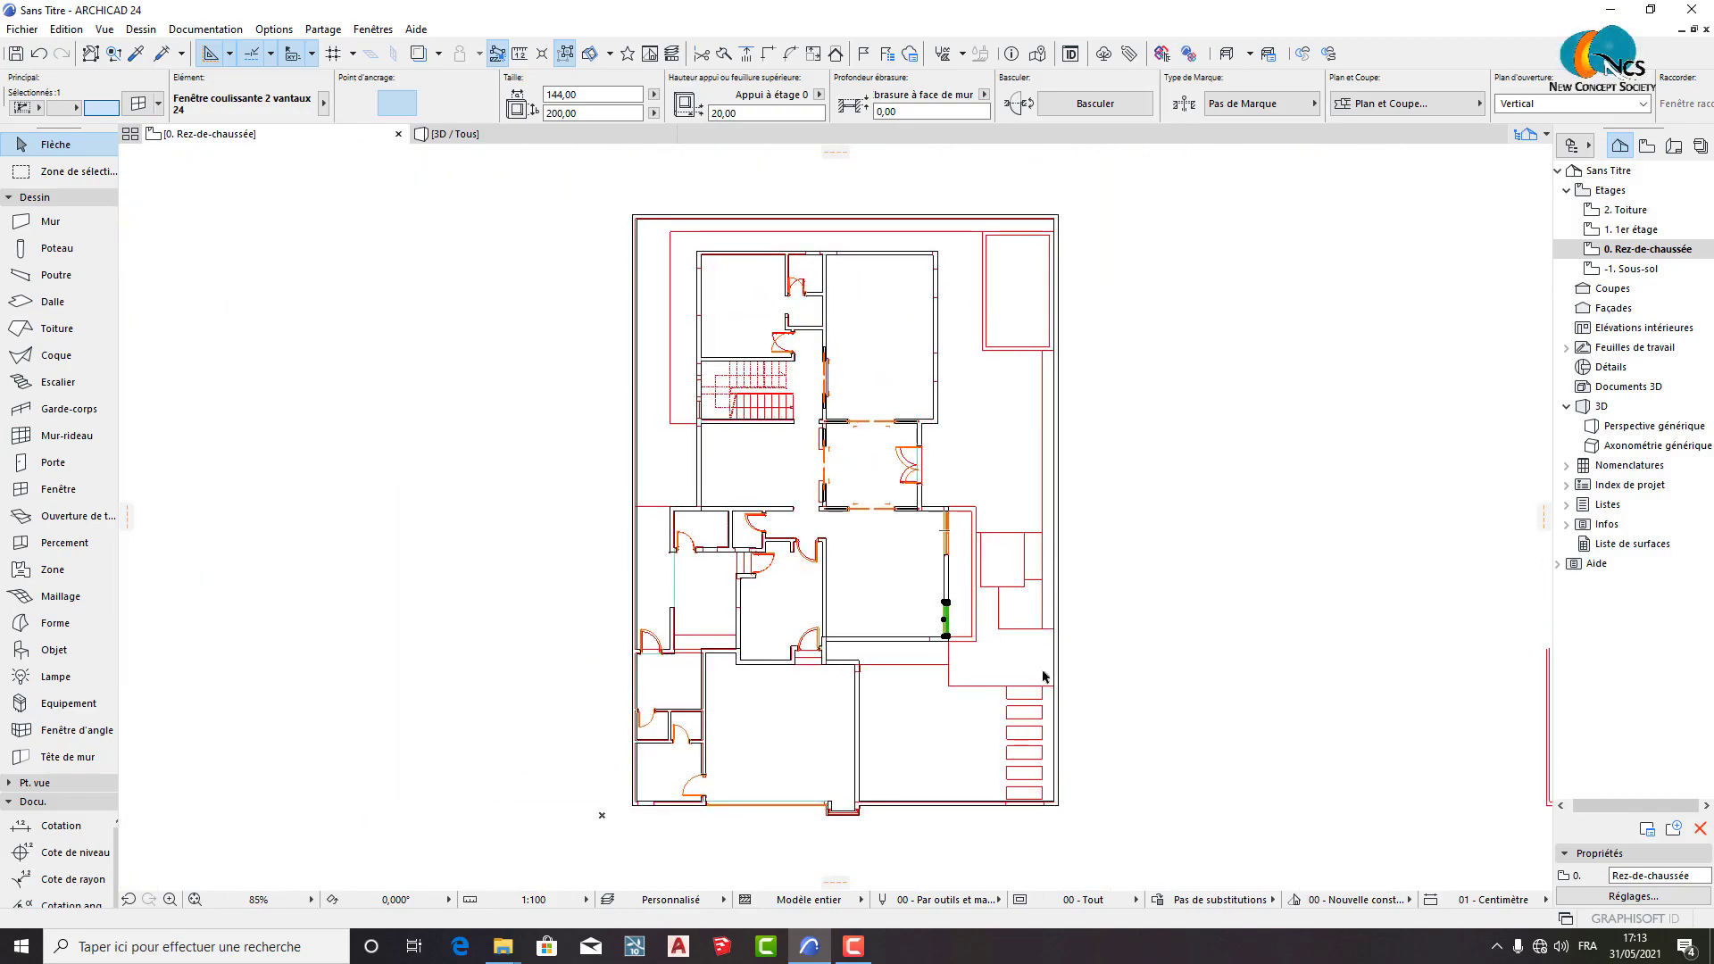
left_click(1235, 636)
Restart the Window tool and set its anchor point to the window's centre.
scroll(1230, 678, "up", 4)
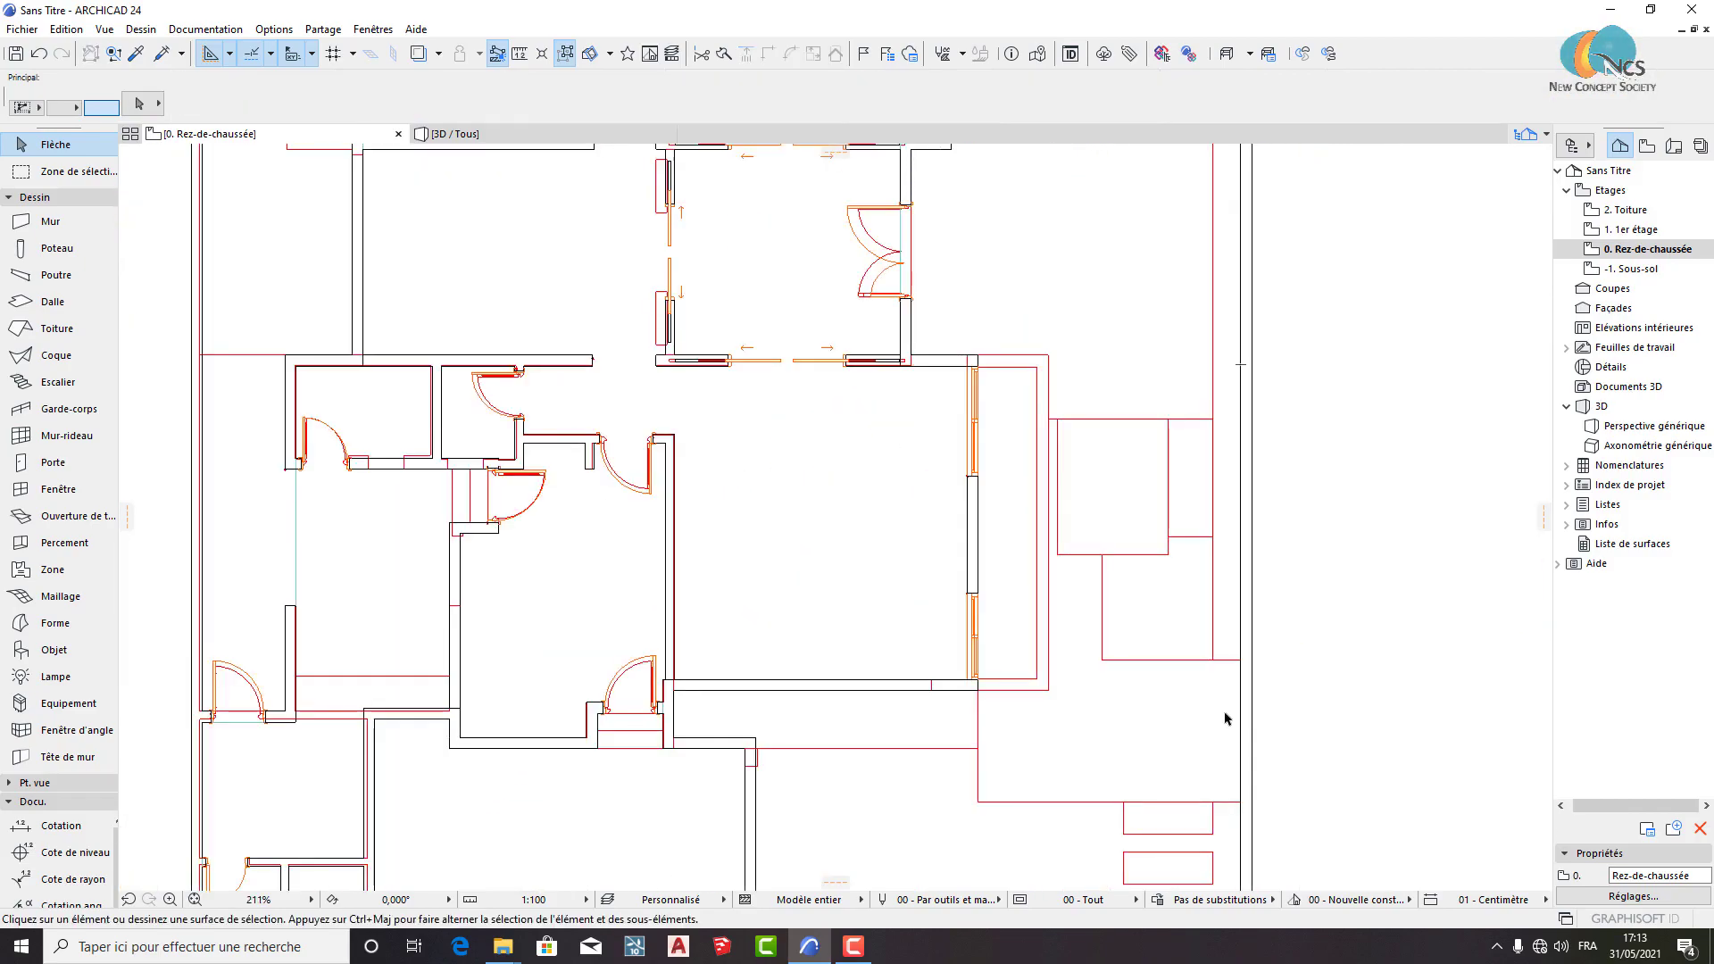
scroll(1090, 661, "down", 3)
scroll(887, 643, "up", 2)
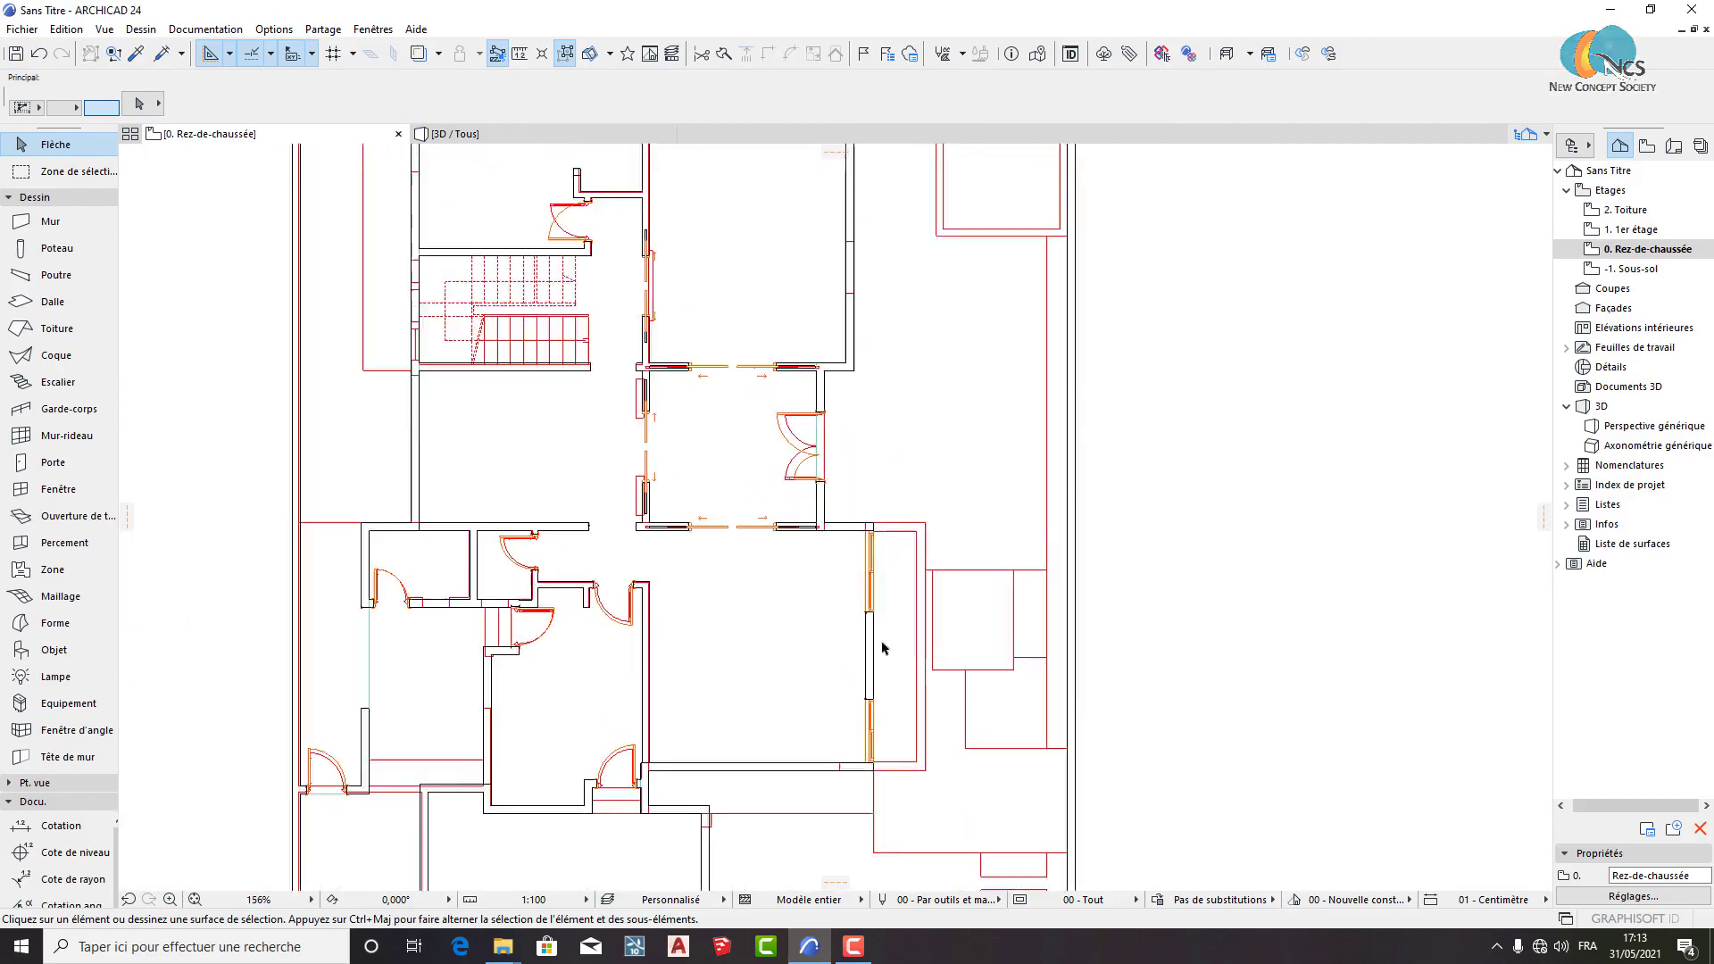
middle_click_drag(902, 552, 860, 683)
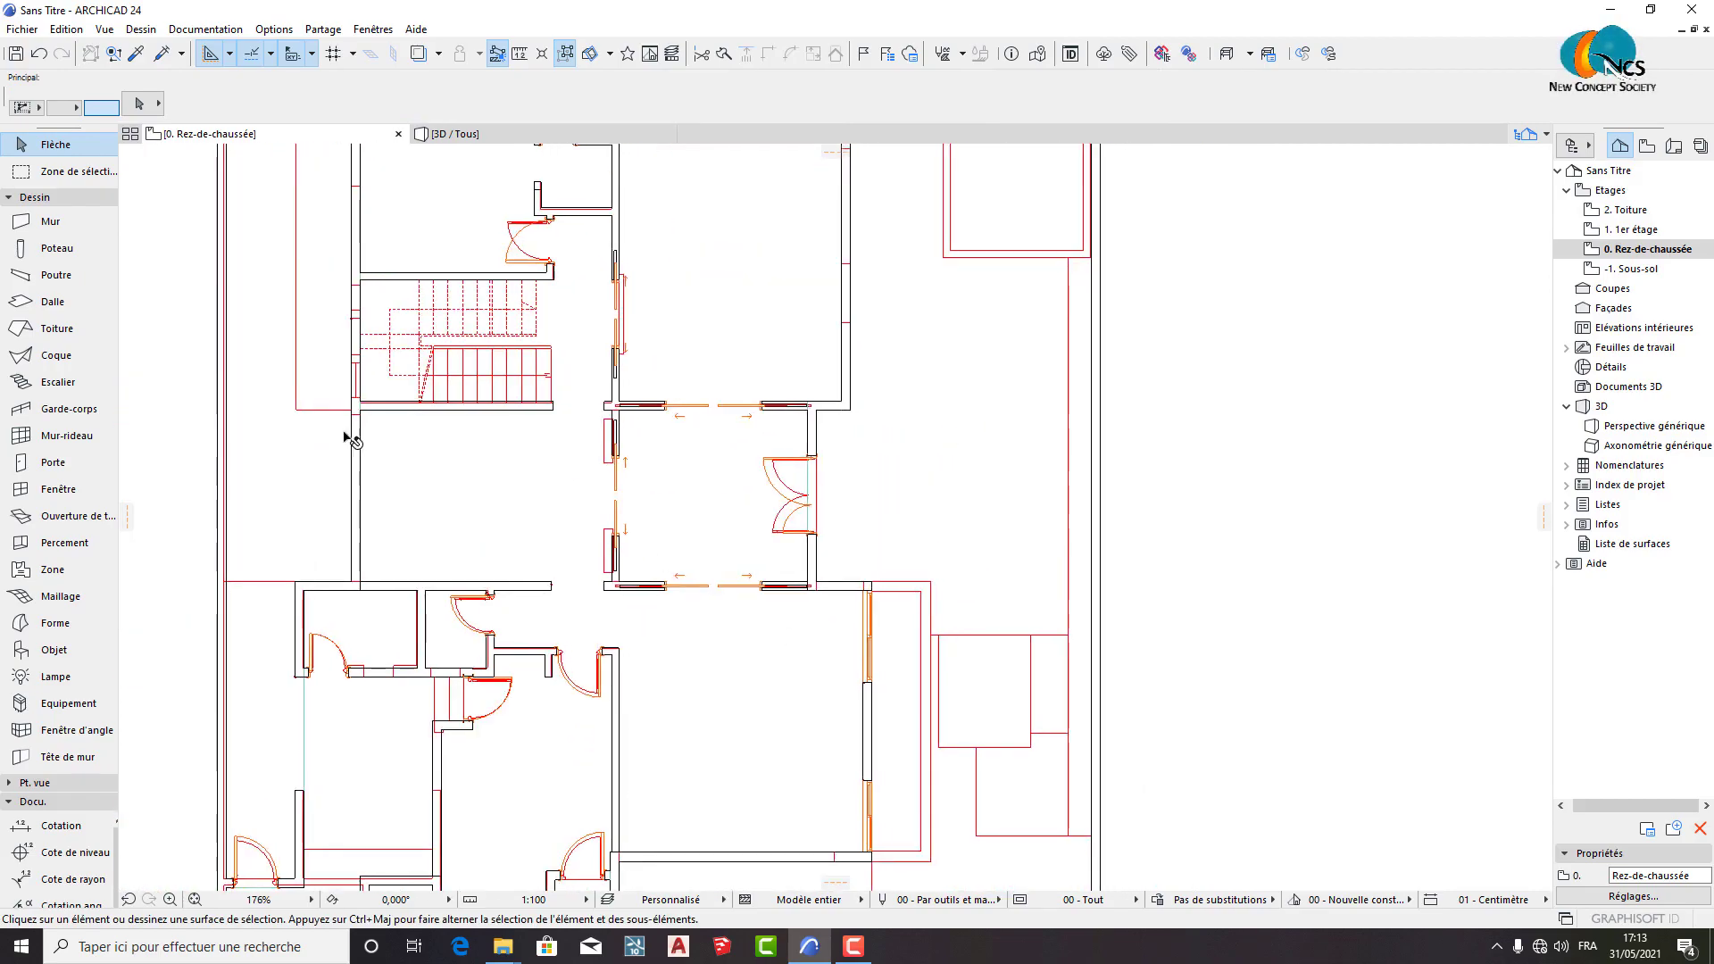
left_click(58, 490)
scroll(807, 604, "down", 2)
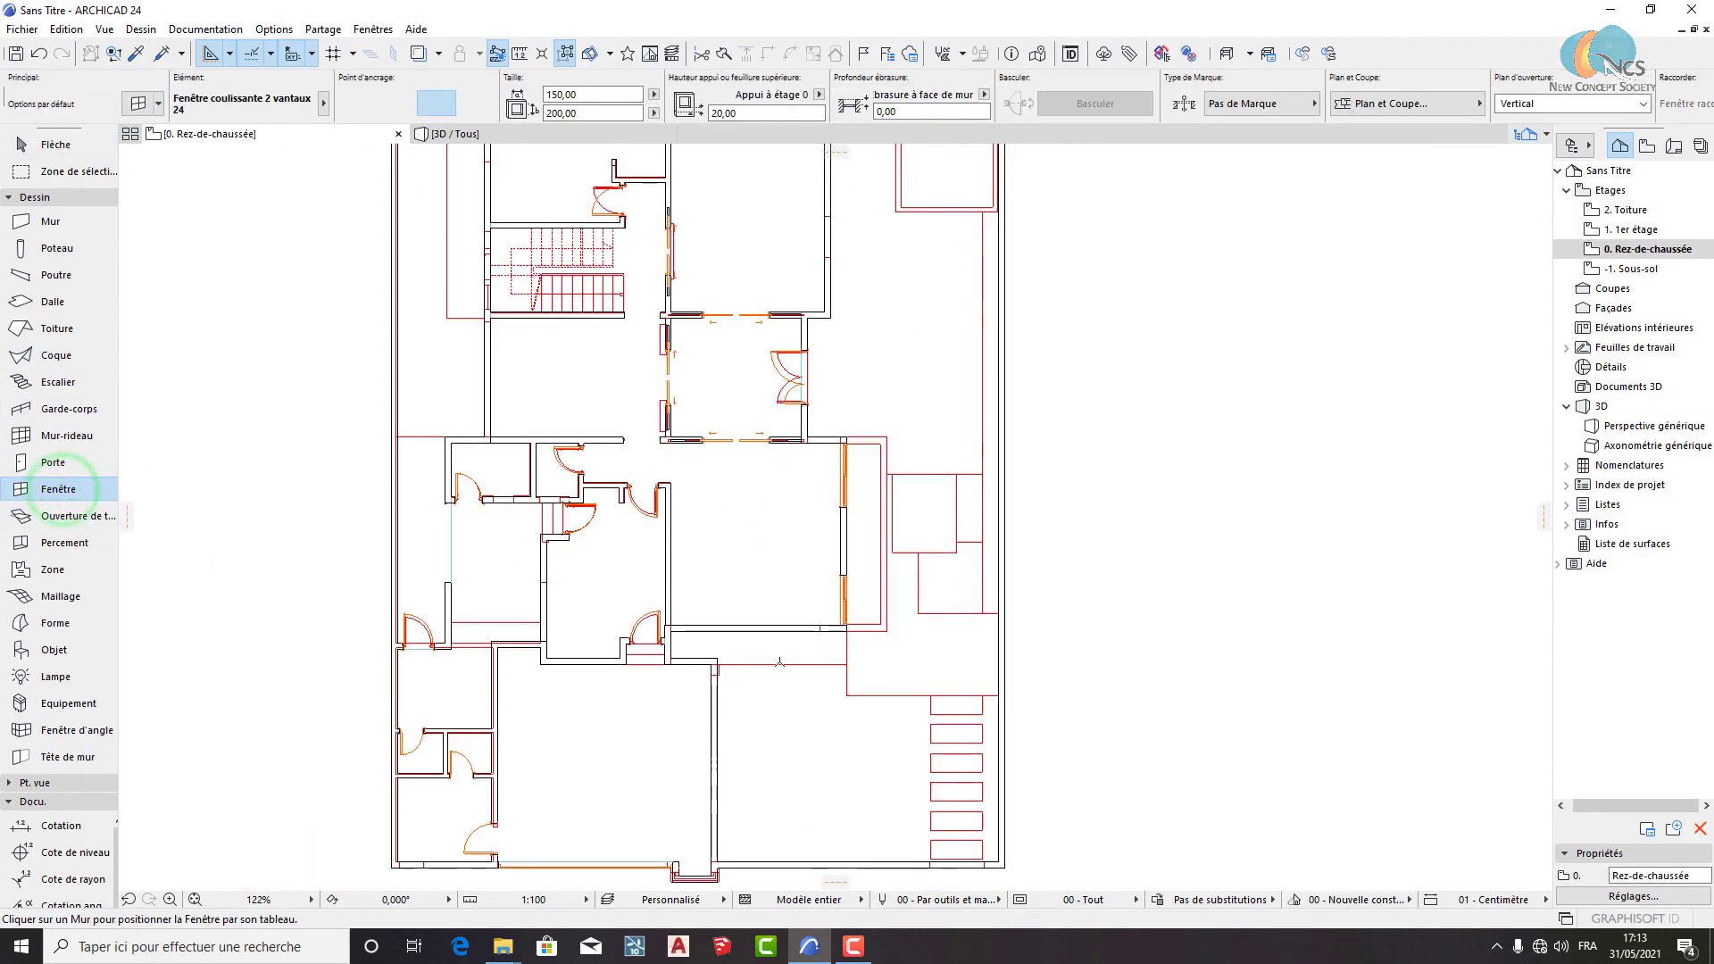
scroll(762, 601, "up", 5)
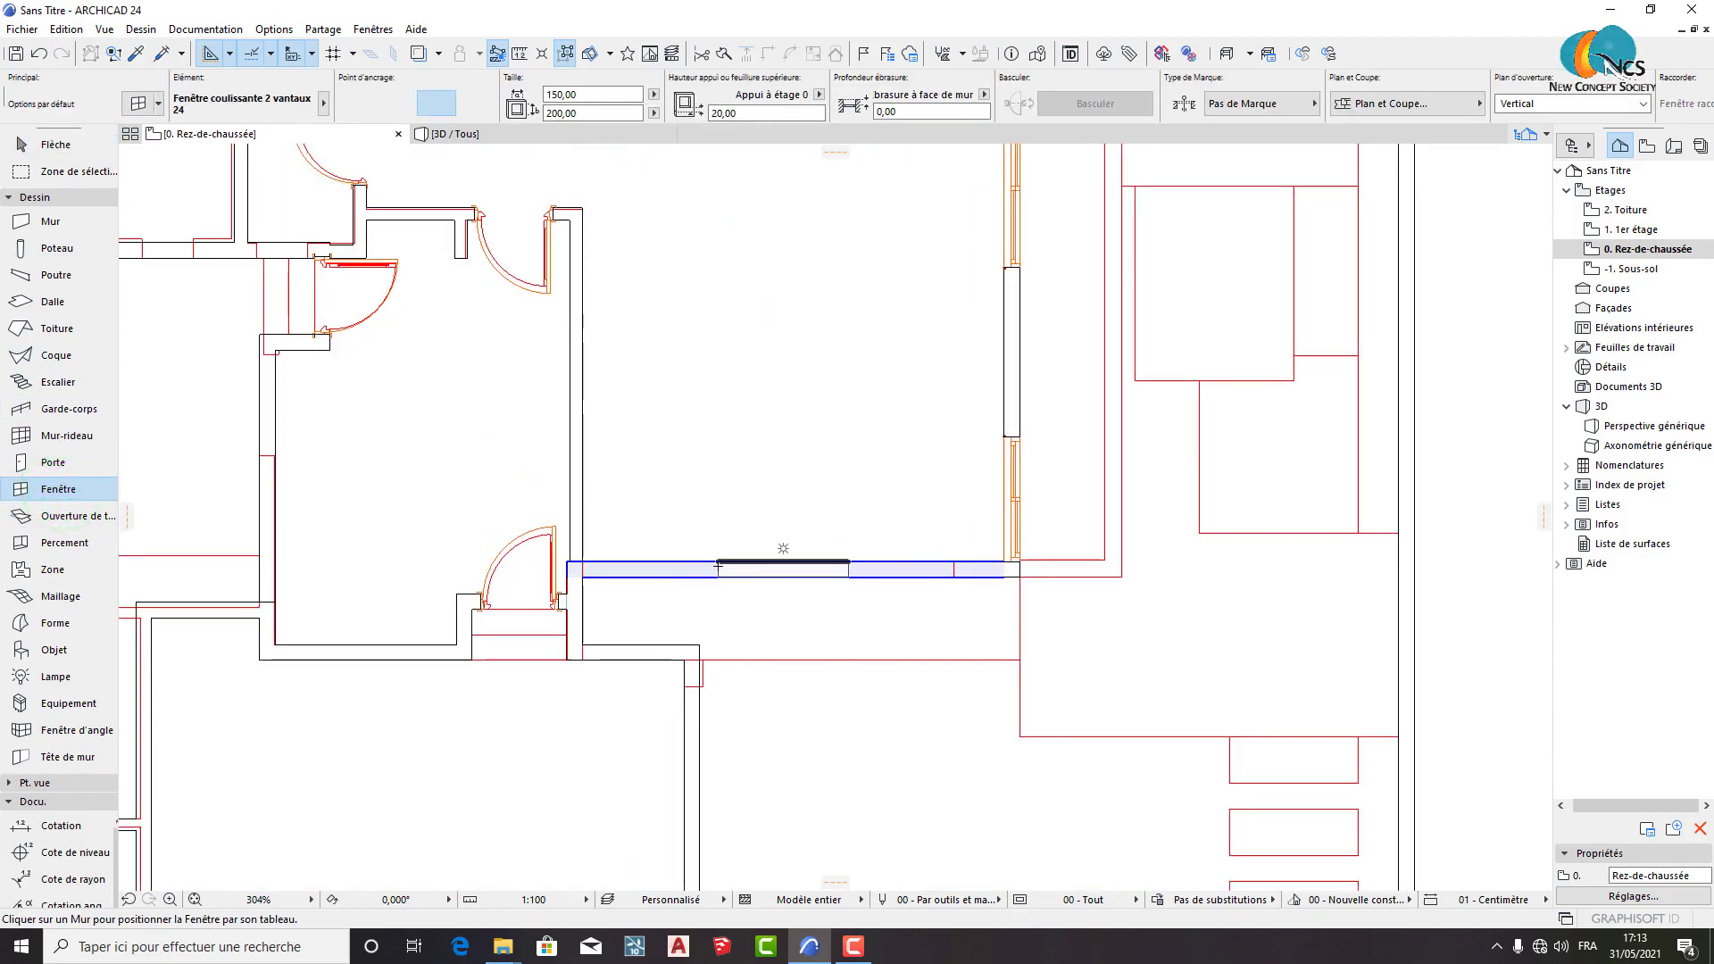
left_click(406, 112)
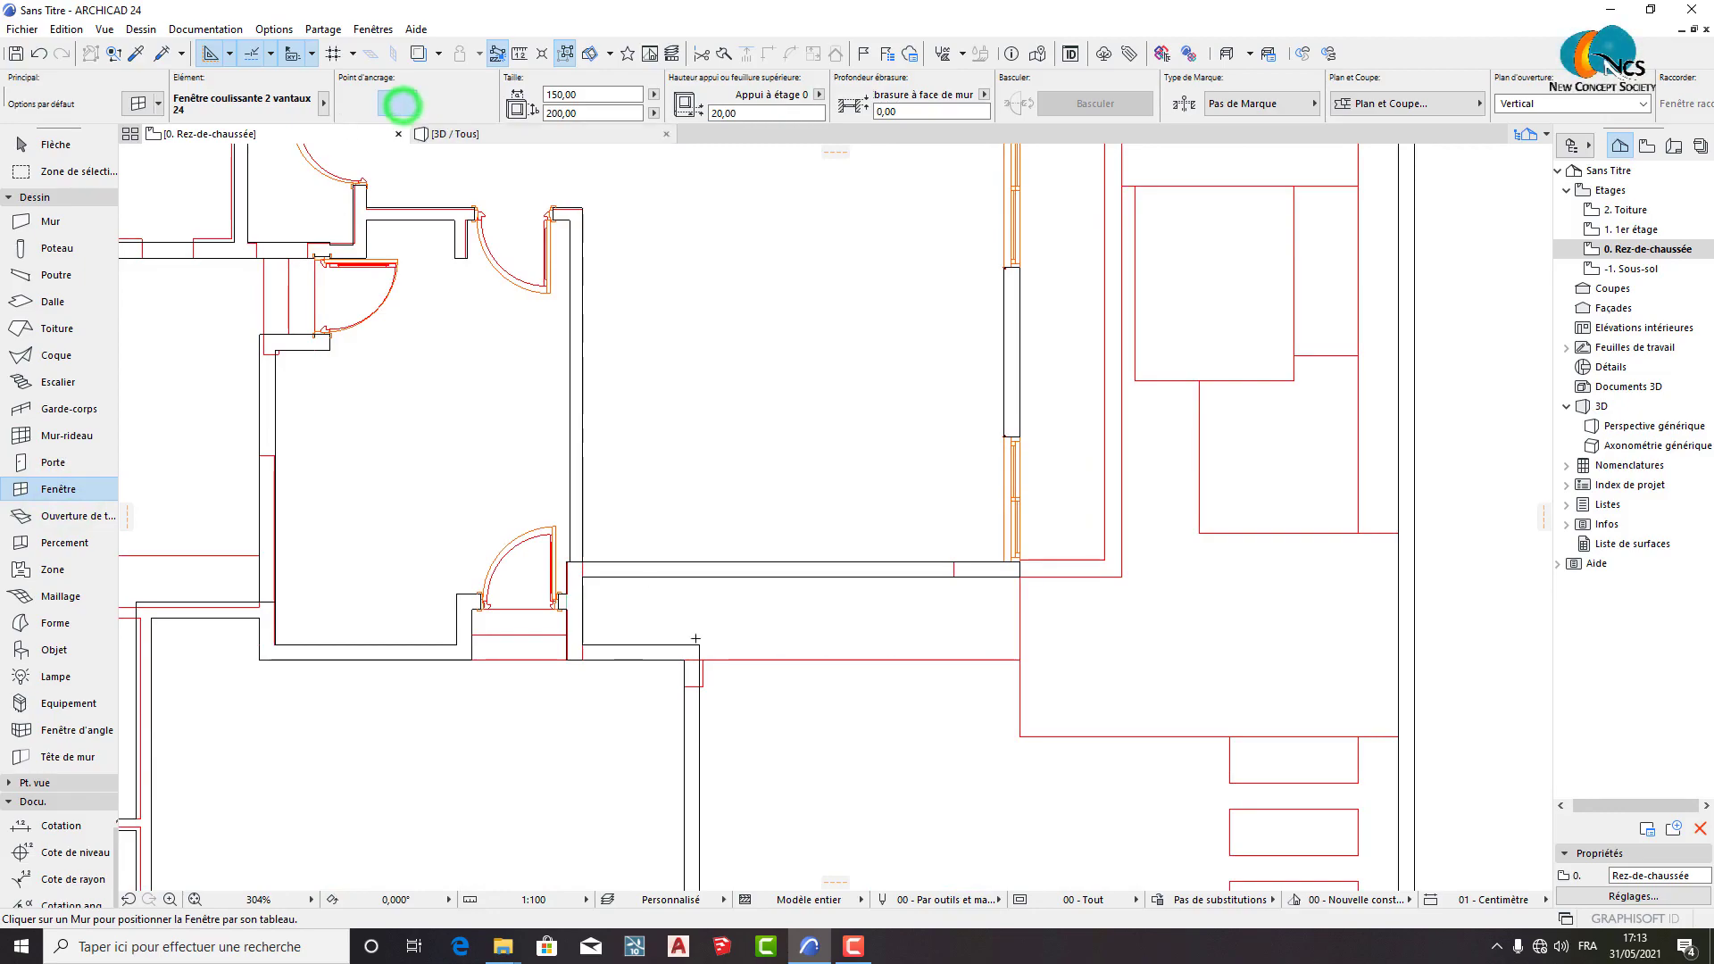
left_click(352, 106)
Try placing a sliding window centred on the room's lower wall between its two inner corners, and undo the placement.
scroll(786, 576, "up", 3)
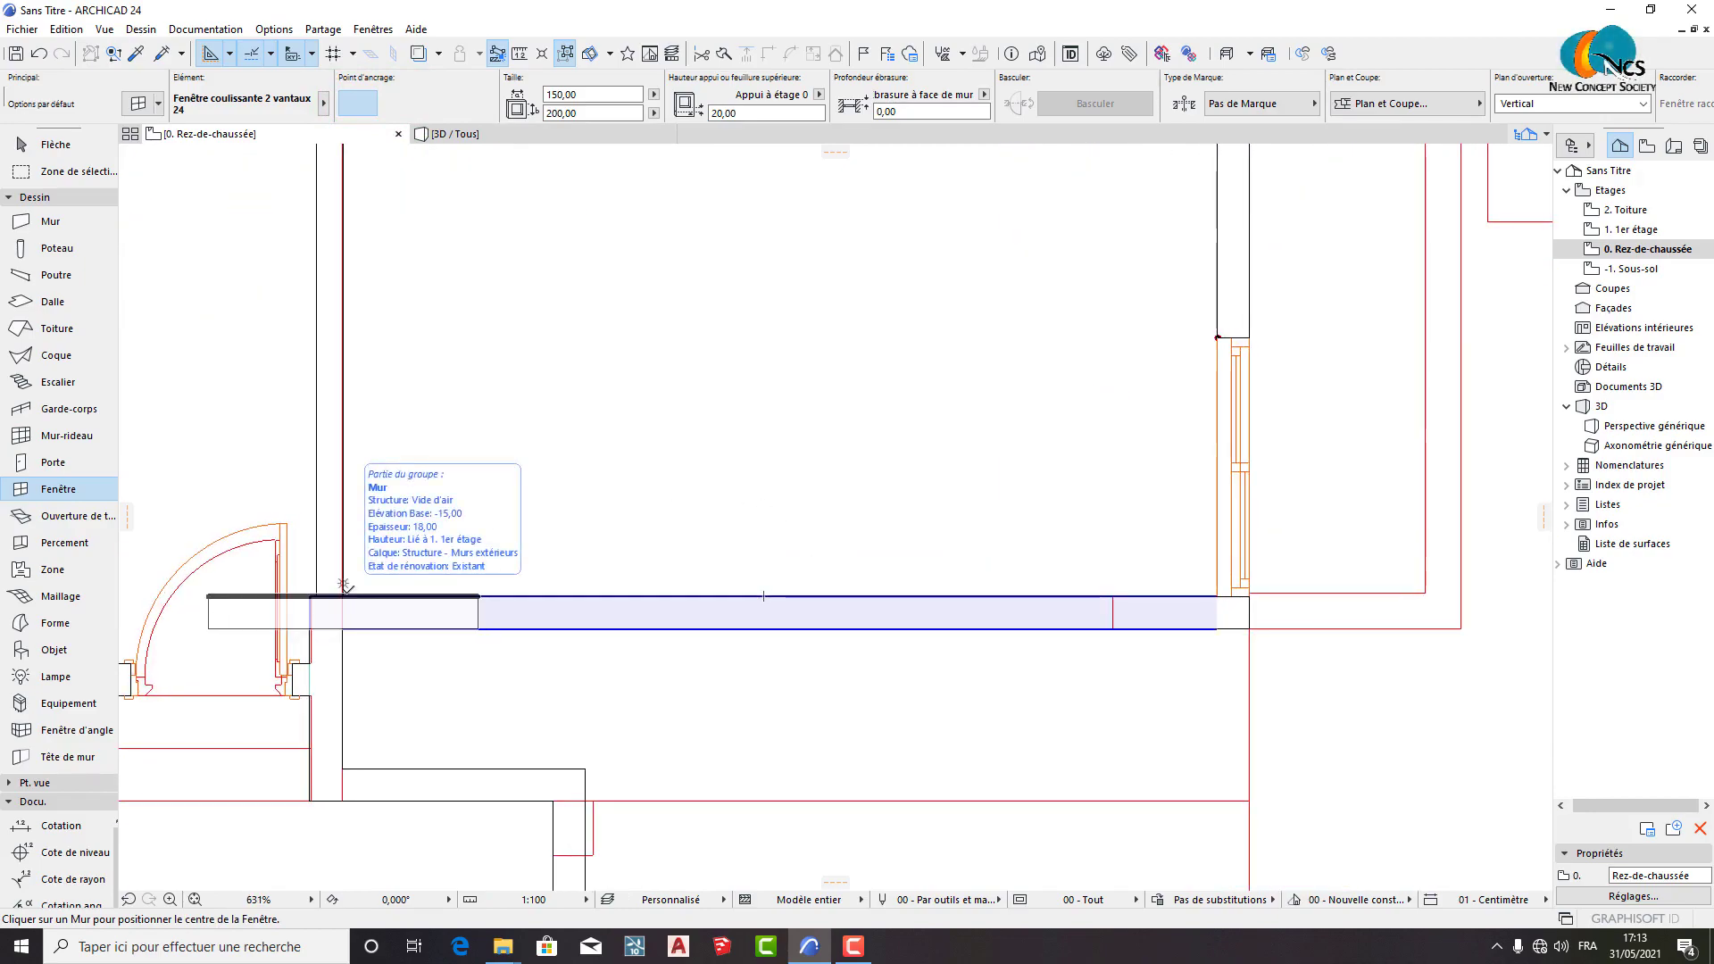
scroll(346, 587, "up", 10)
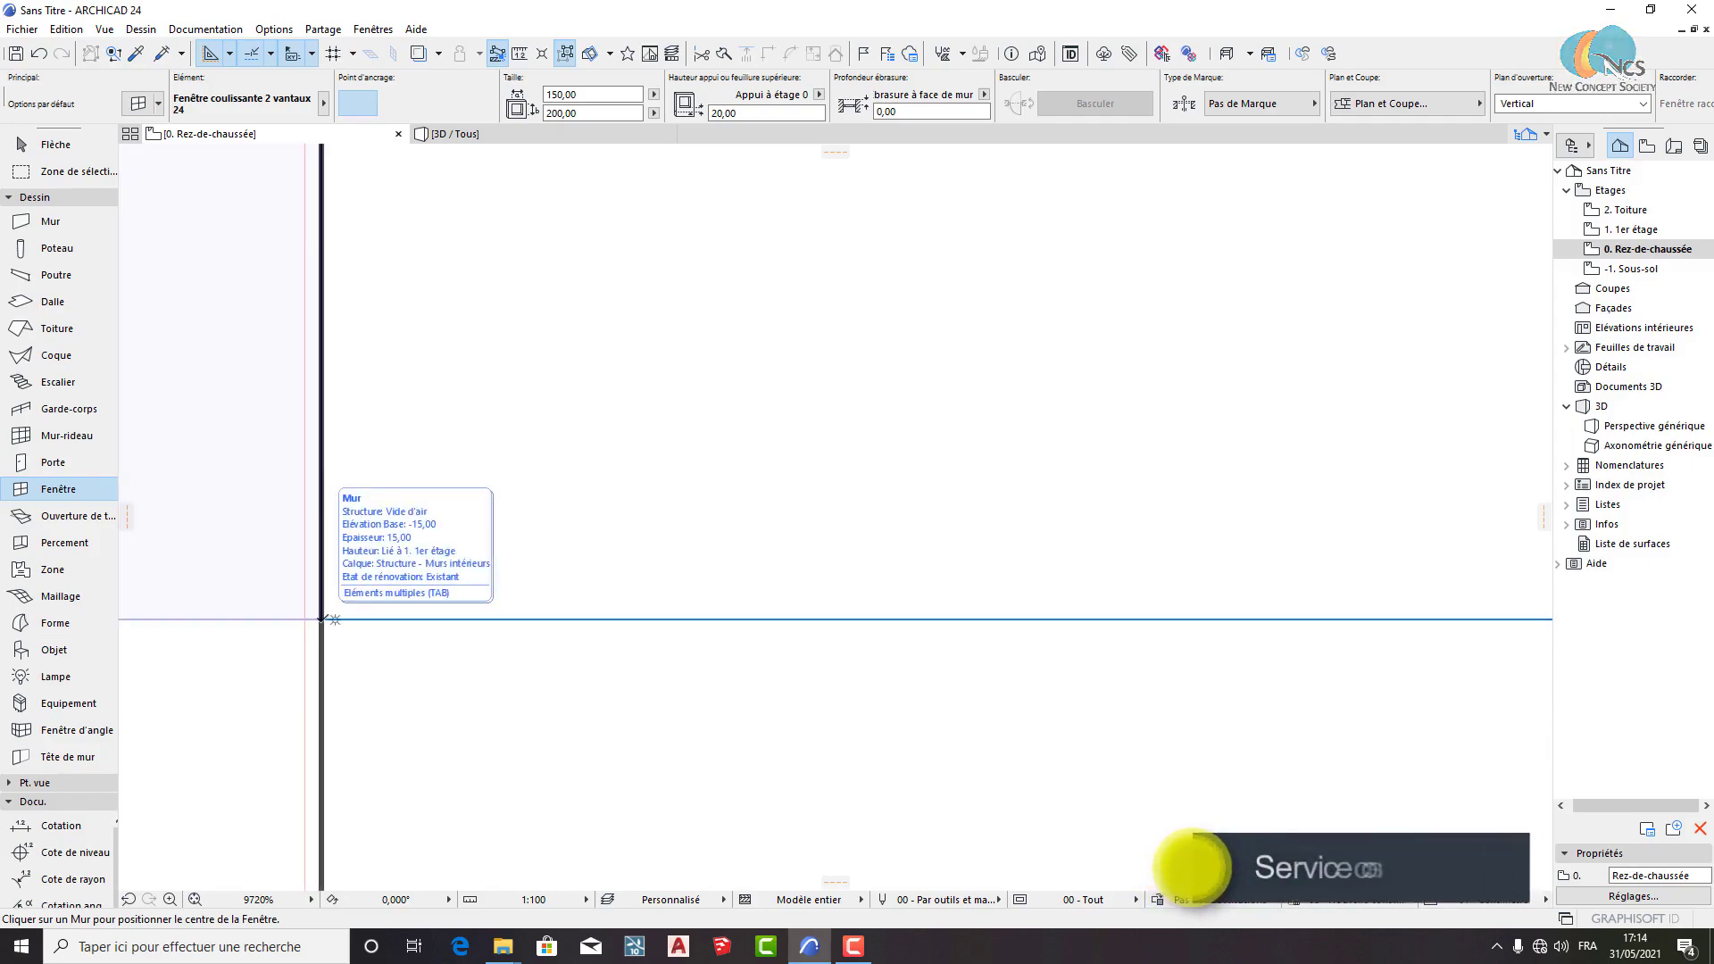
scroll(345, 630, "down", 5)
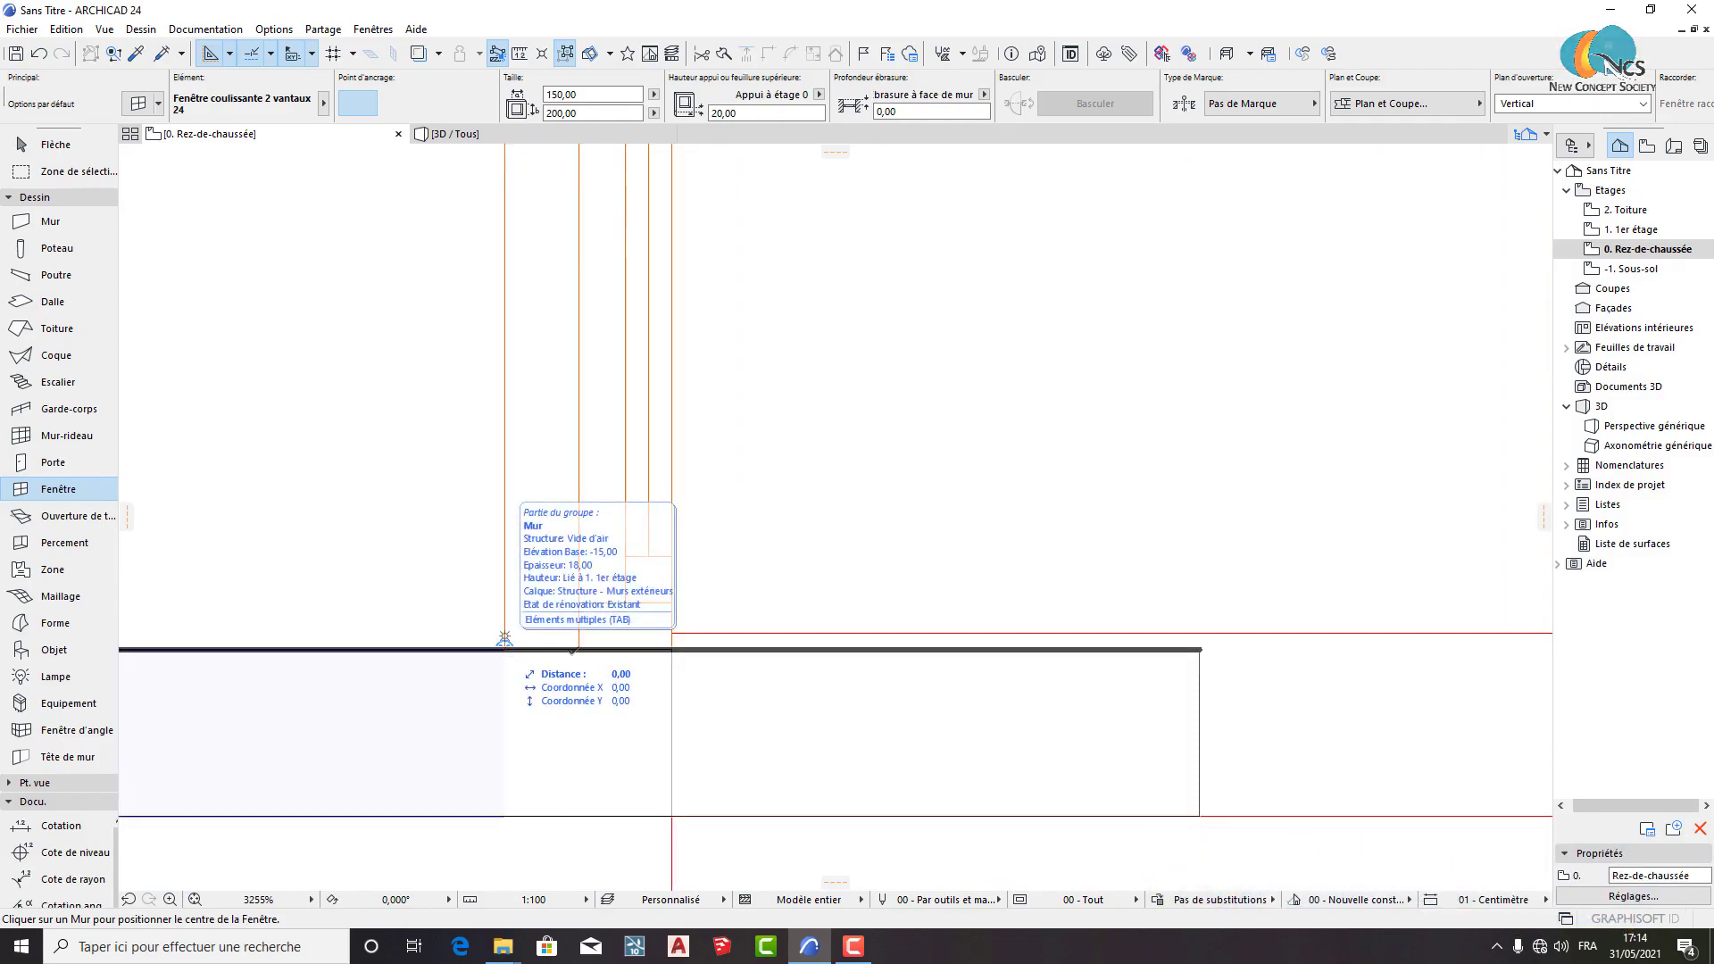
left_click(505, 640)
scroll(910, 696, "down", 10)
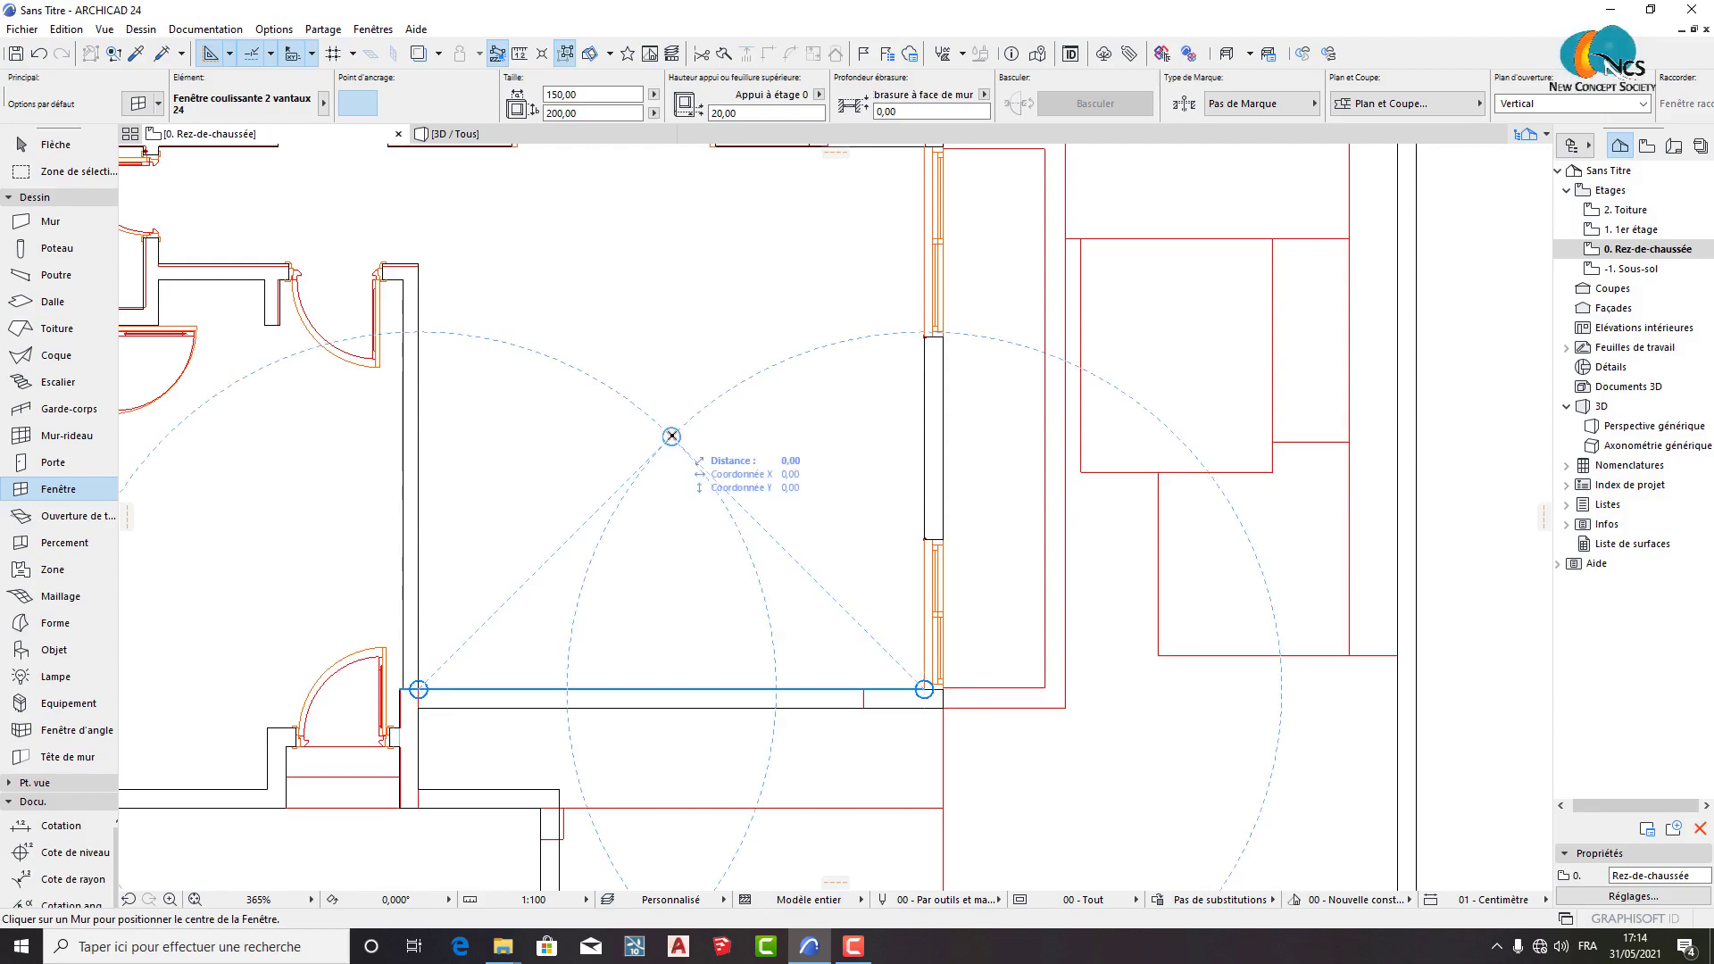
left_click(671, 683)
left_click(420, 643)
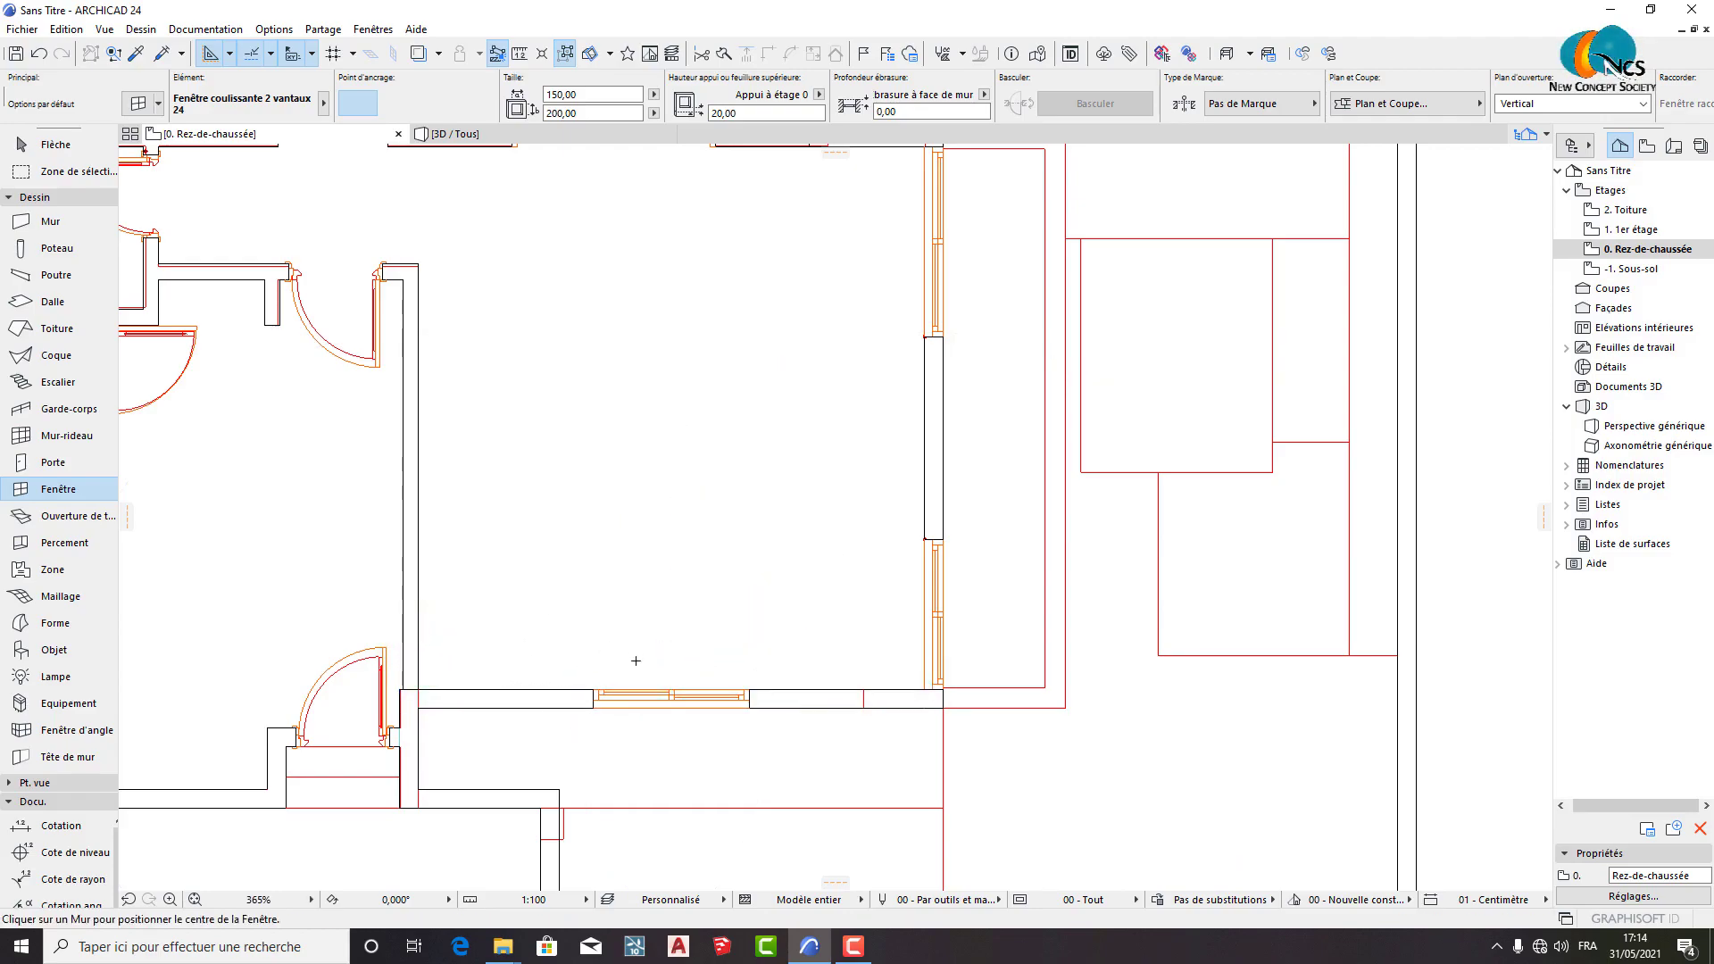
key("ctrl+z")
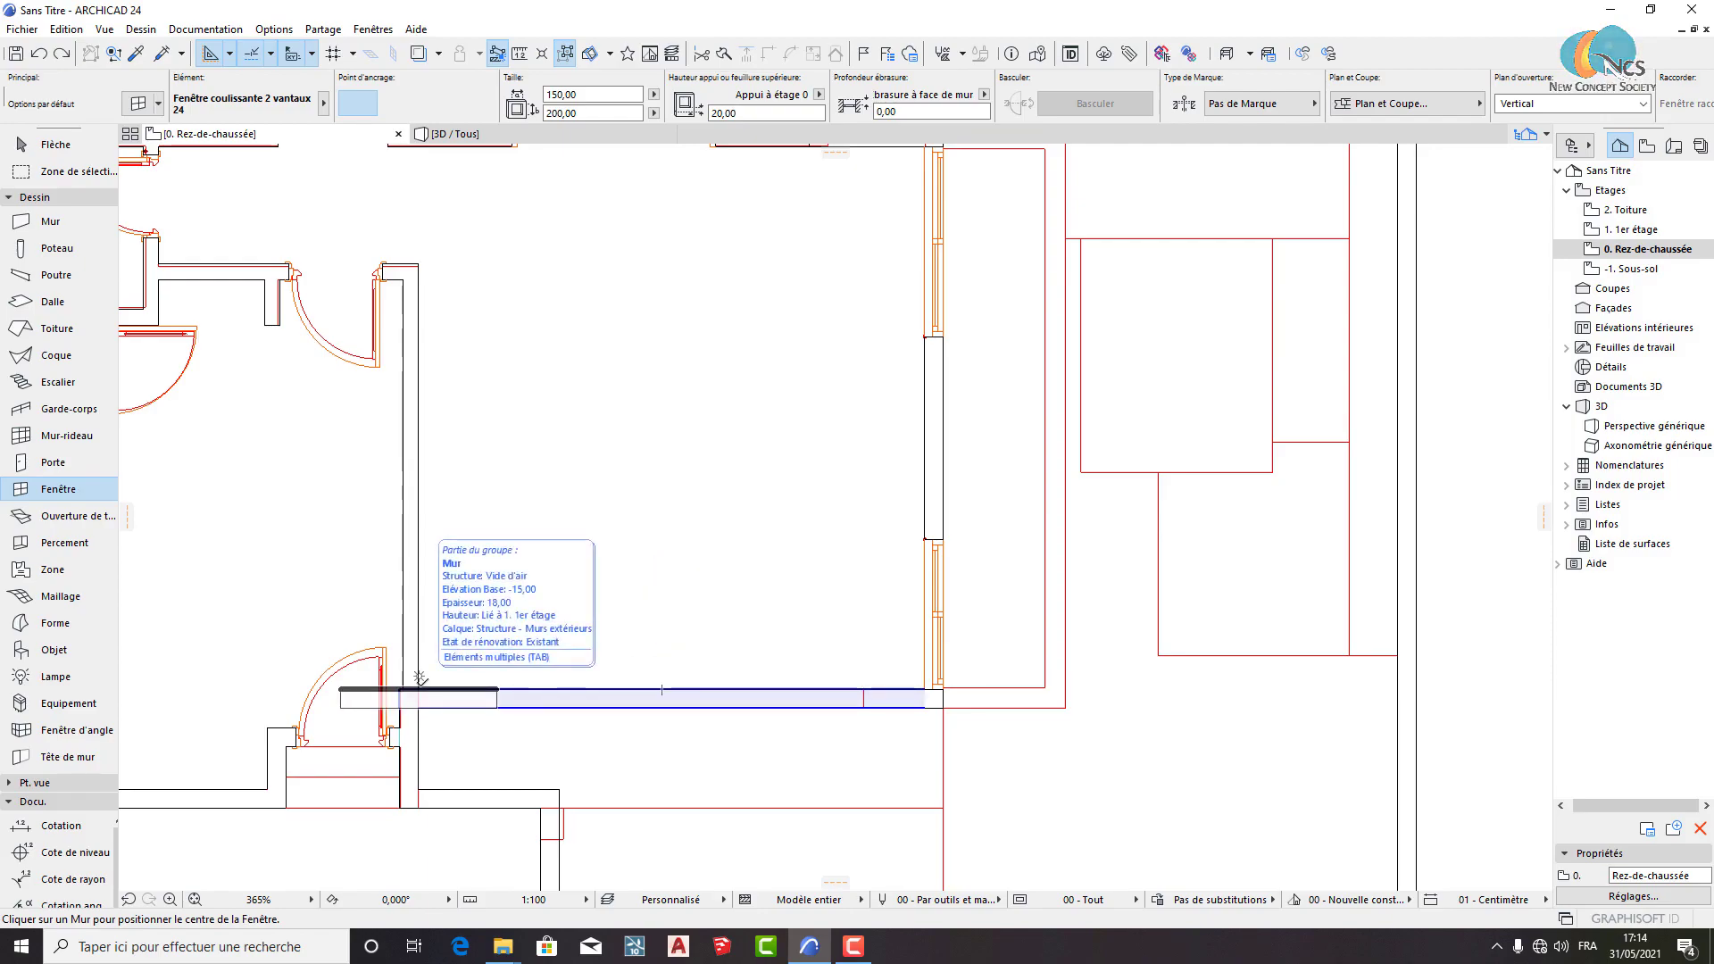
Place a two-panel sliding window in the room's lower exterior wall, centred between its two inner corners and anchored on the outer face.
scroll(669, 710, "up", 4)
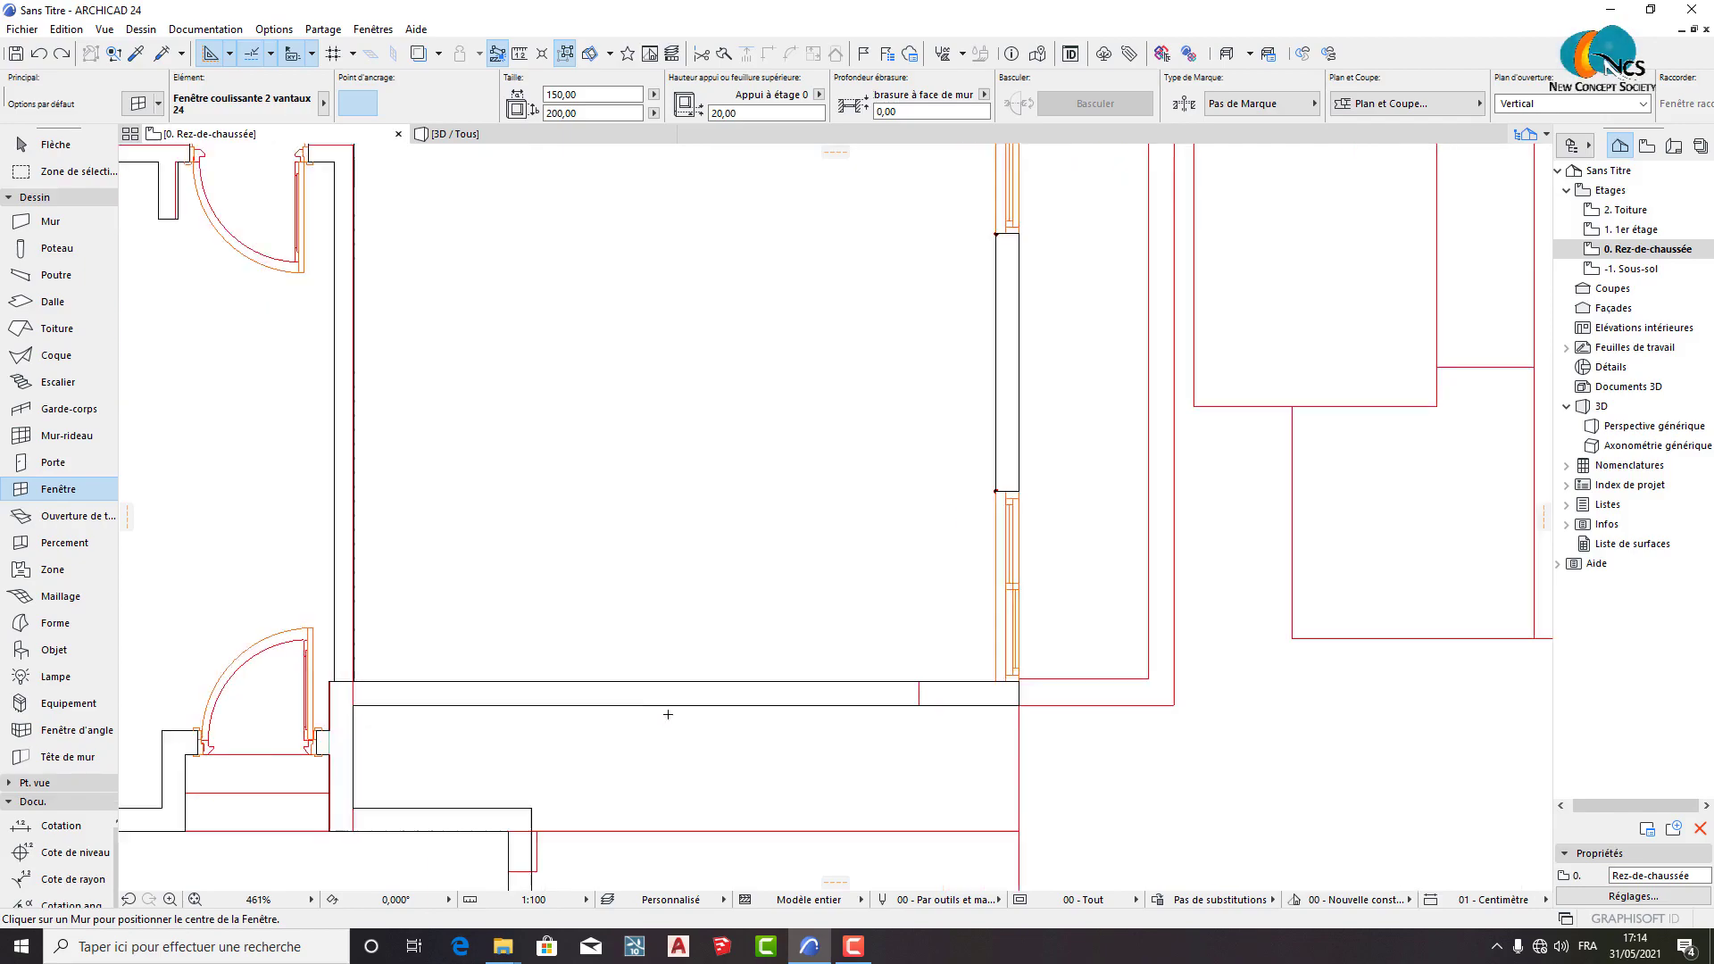
middle_click_drag(658, 658, 819, 630)
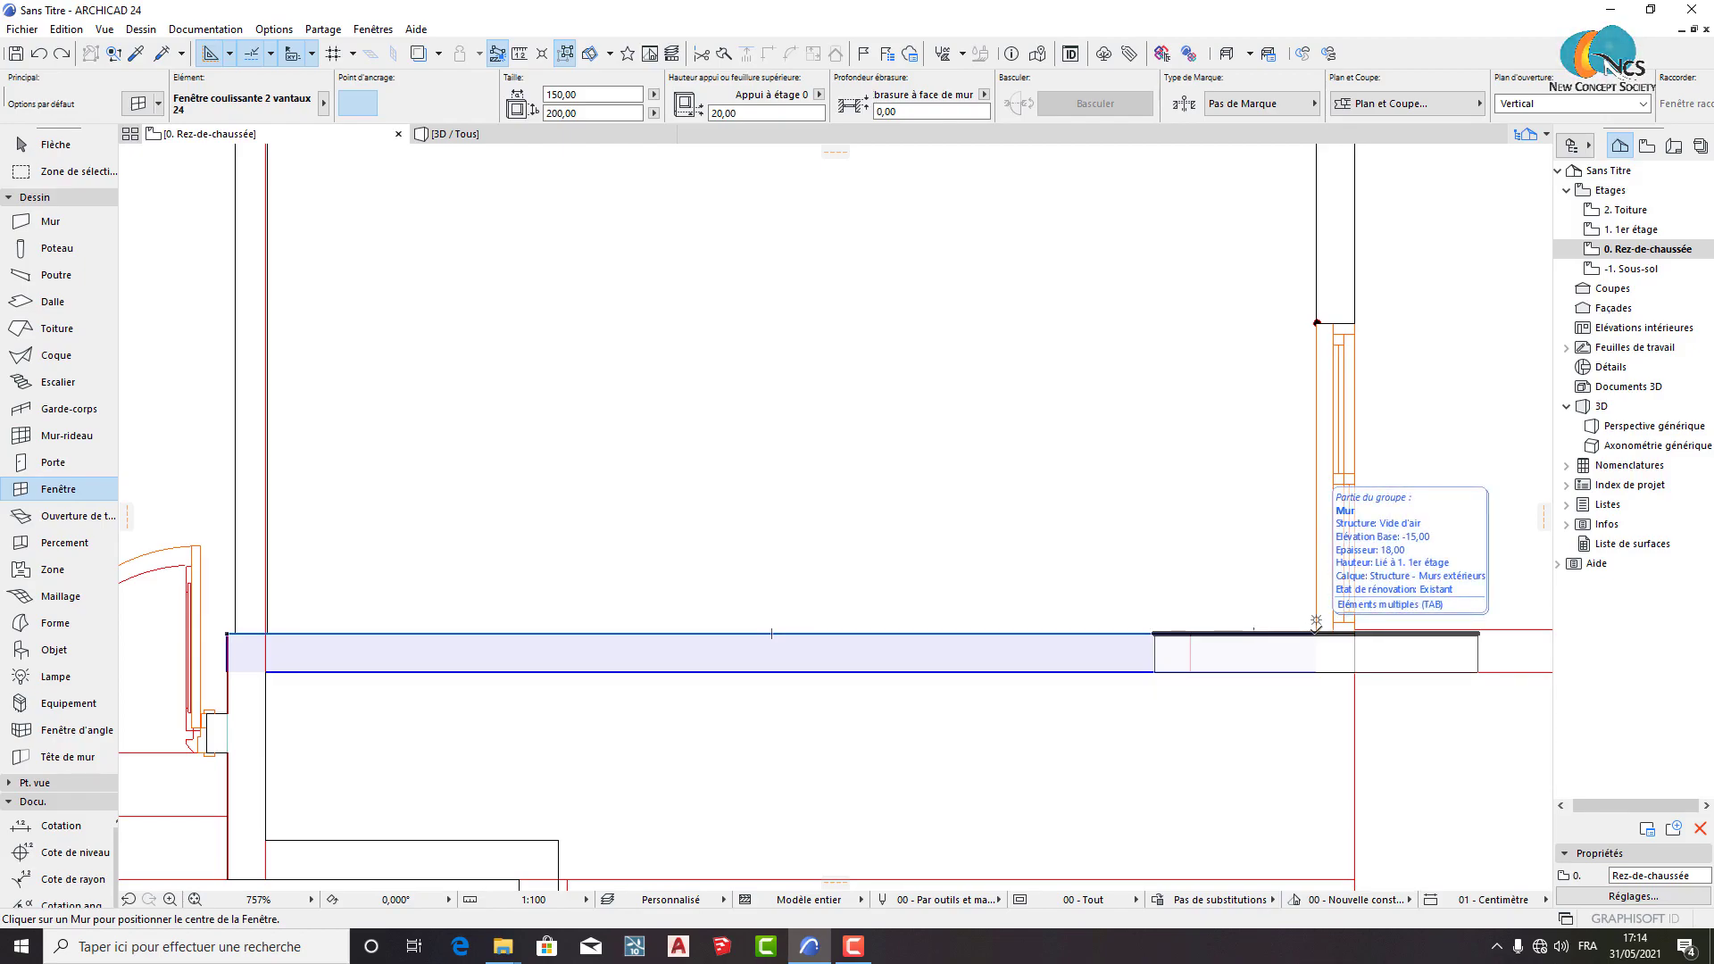
scroll(230, 627, "up", 5)
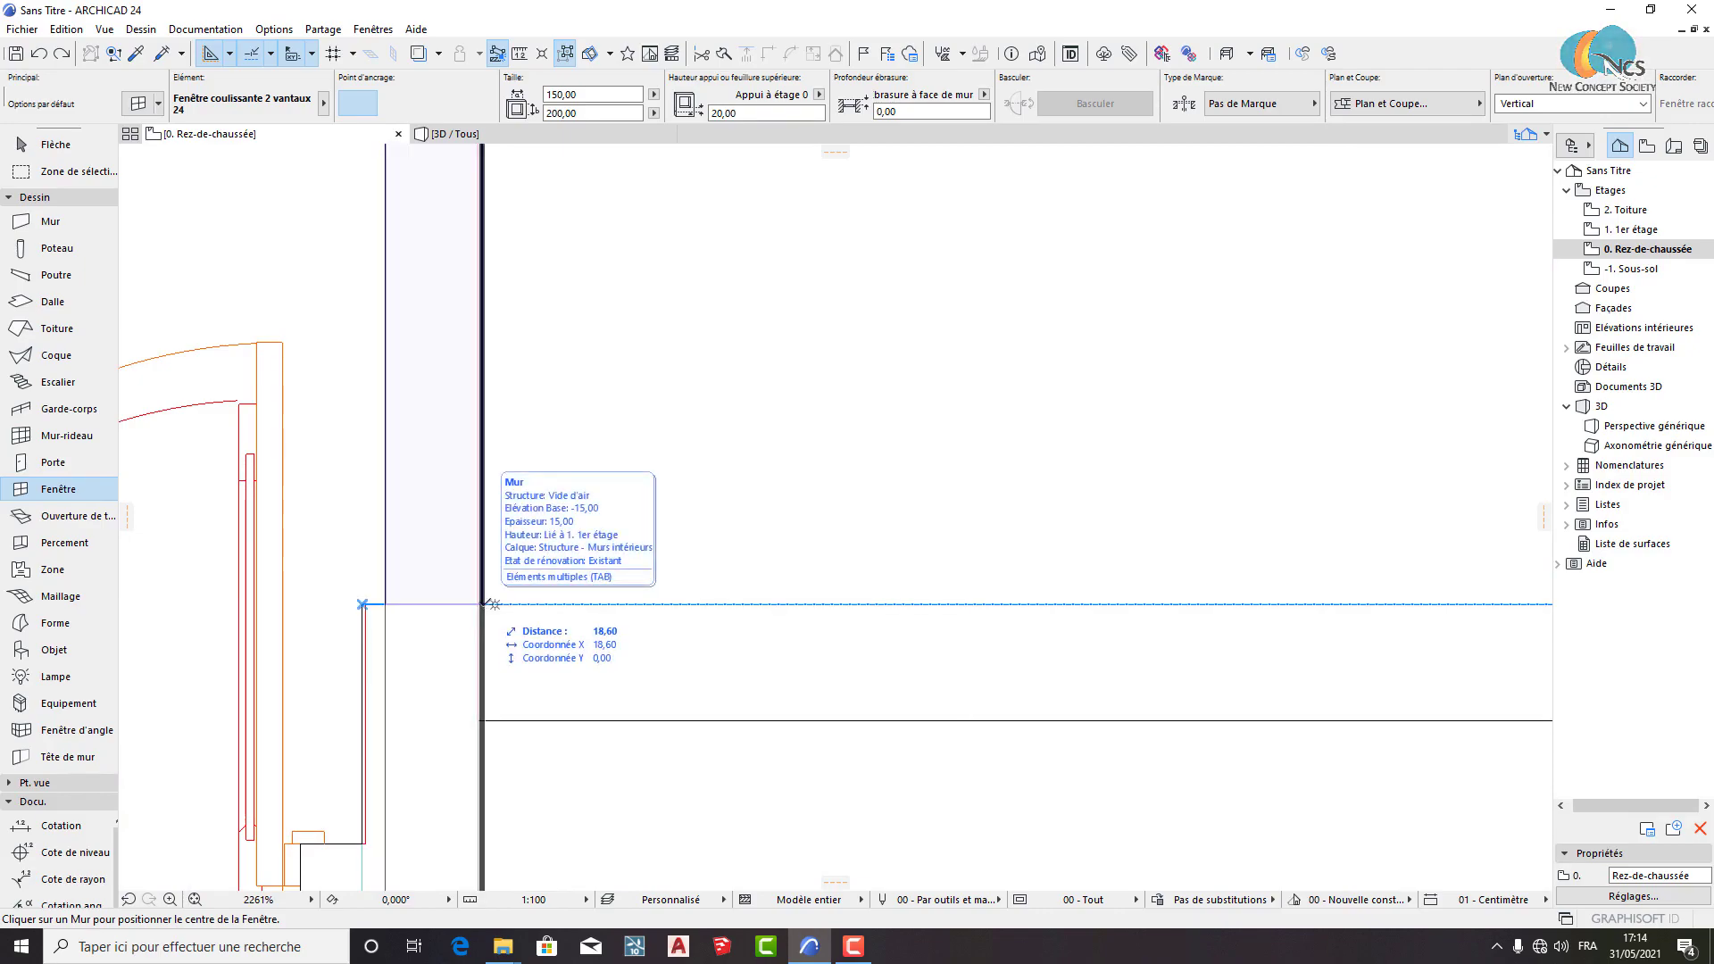
scroll(482, 604, "down", 8)
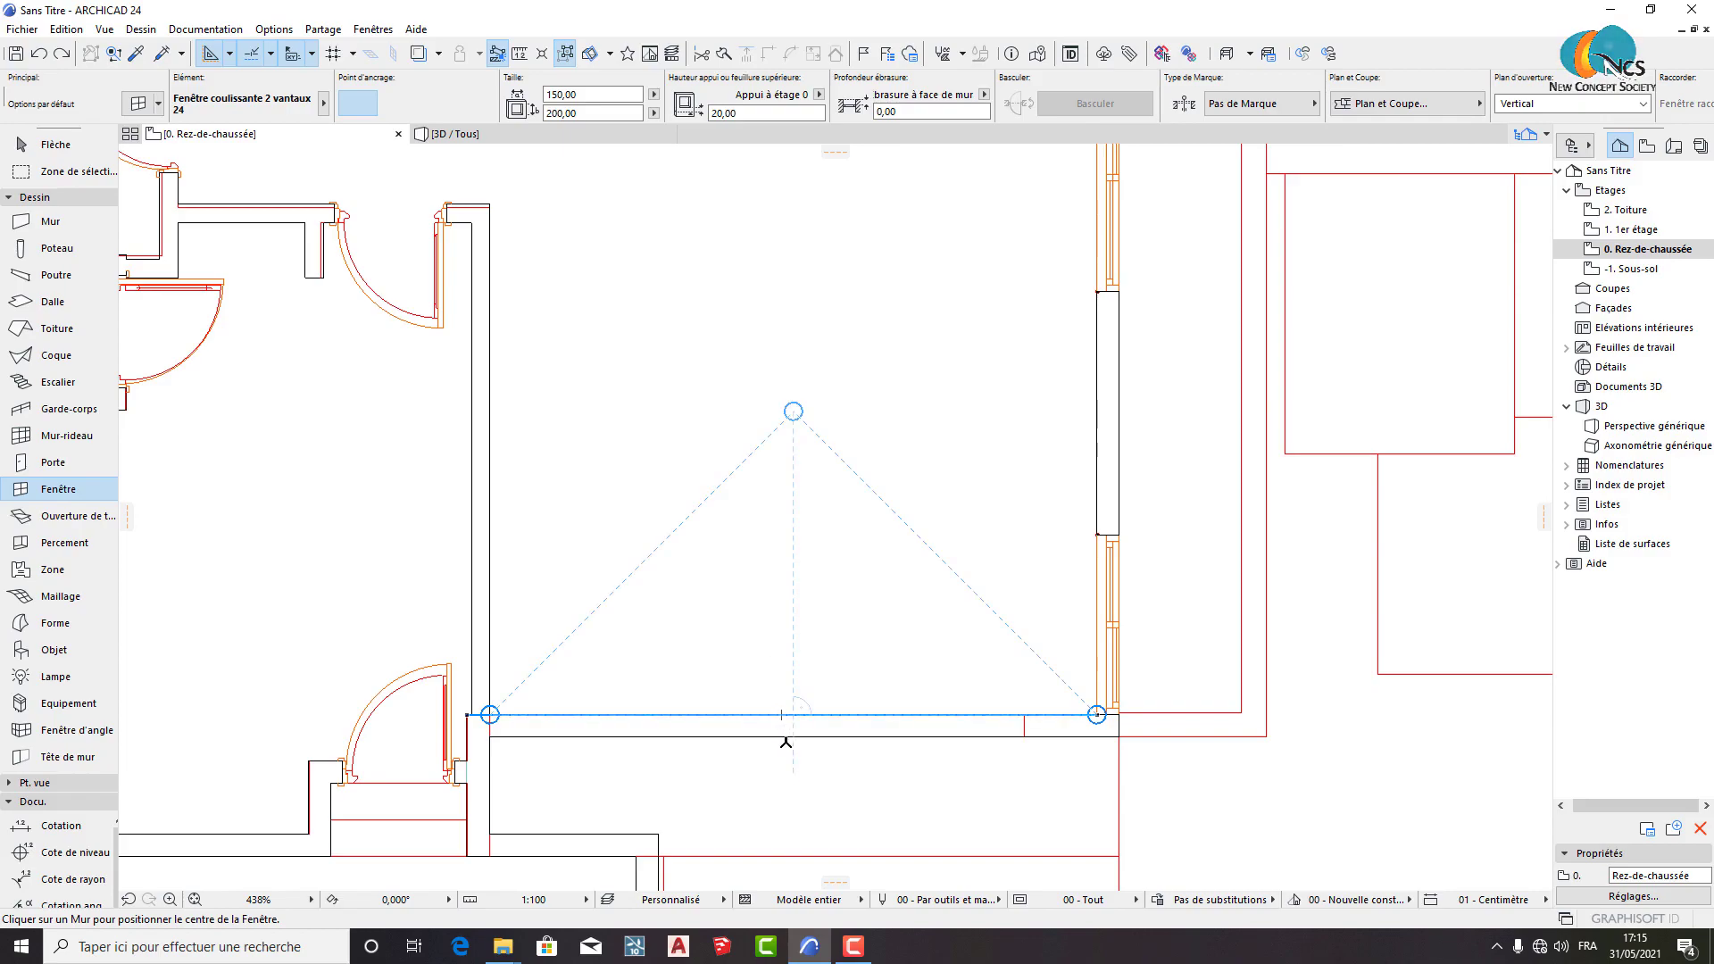
scroll(784, 740, "up", 3)
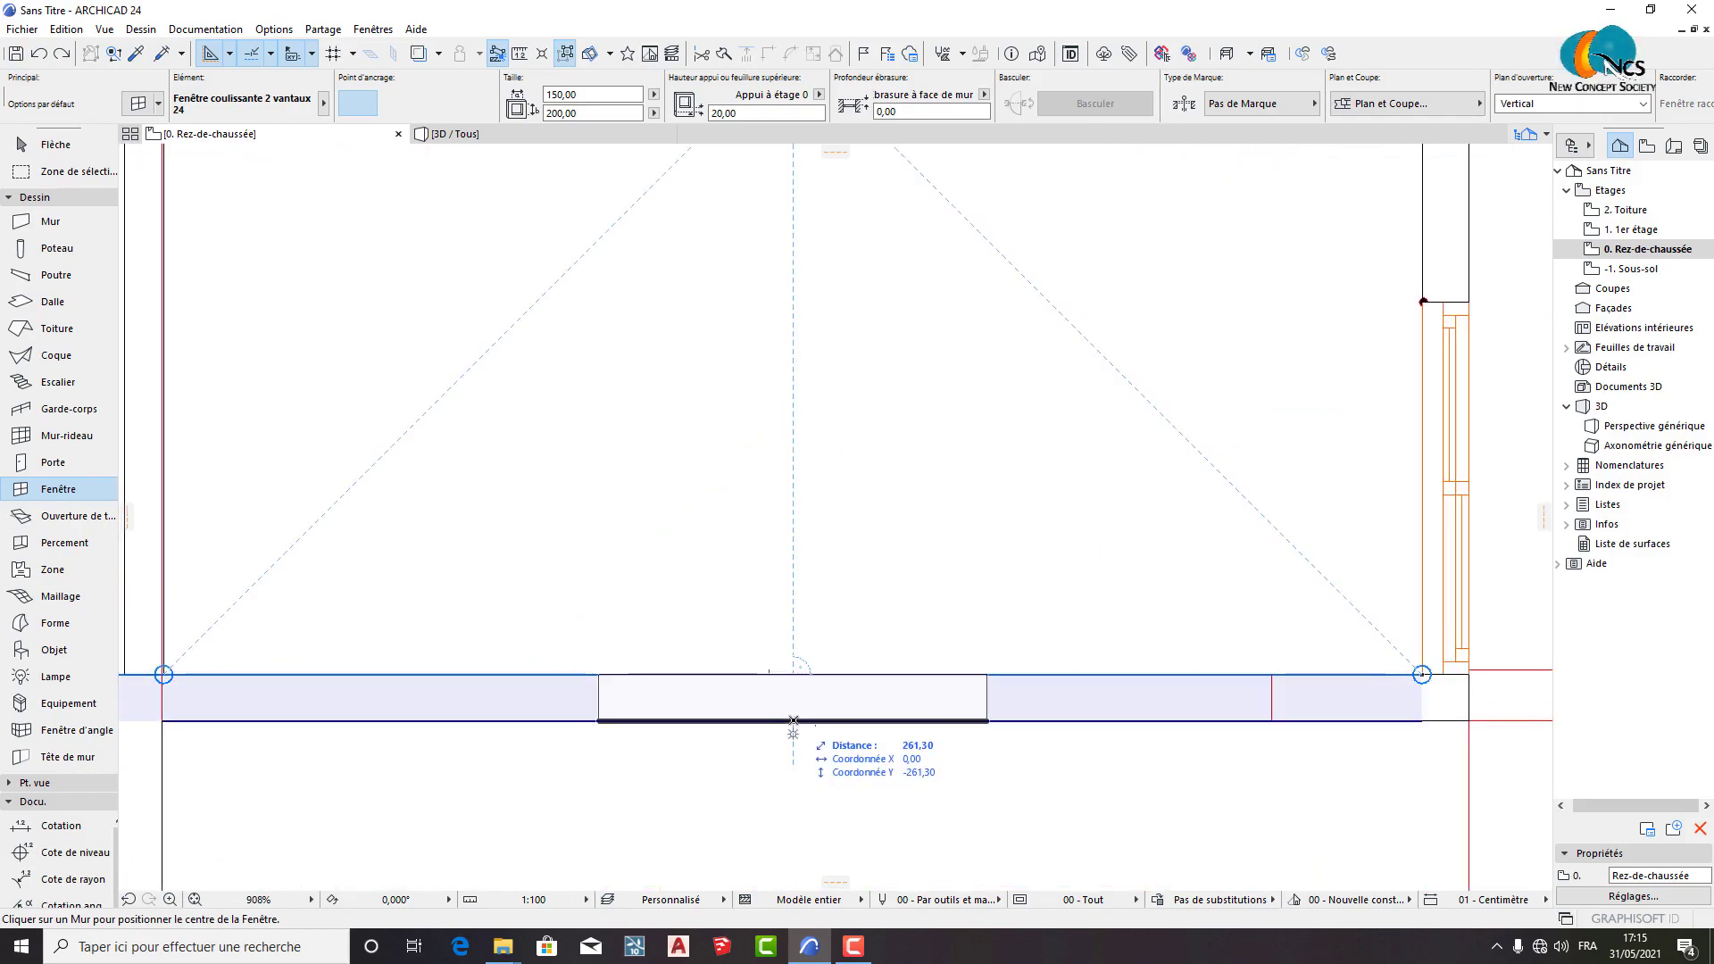
left_click(793, 721)
left_click(567, 635)
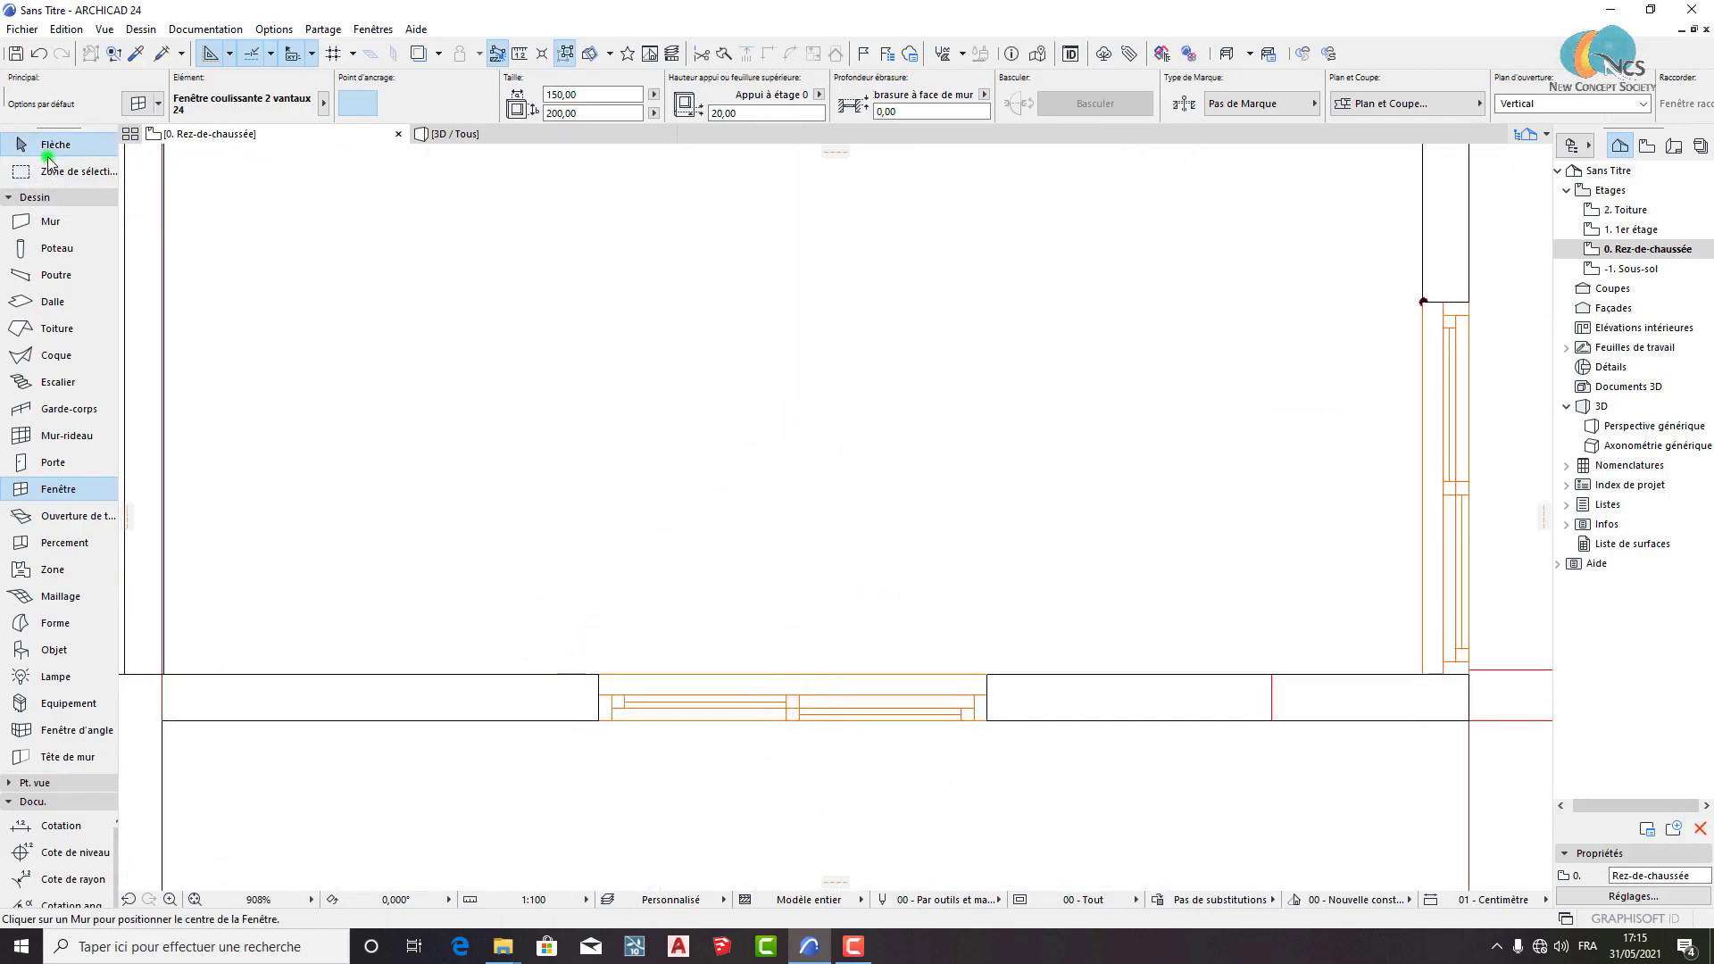
Set the width of the newly placed window in the lower wall to 250.
left_click(48, 157)
left_click(785, 712)
scroll(627, 737, "down", 2)
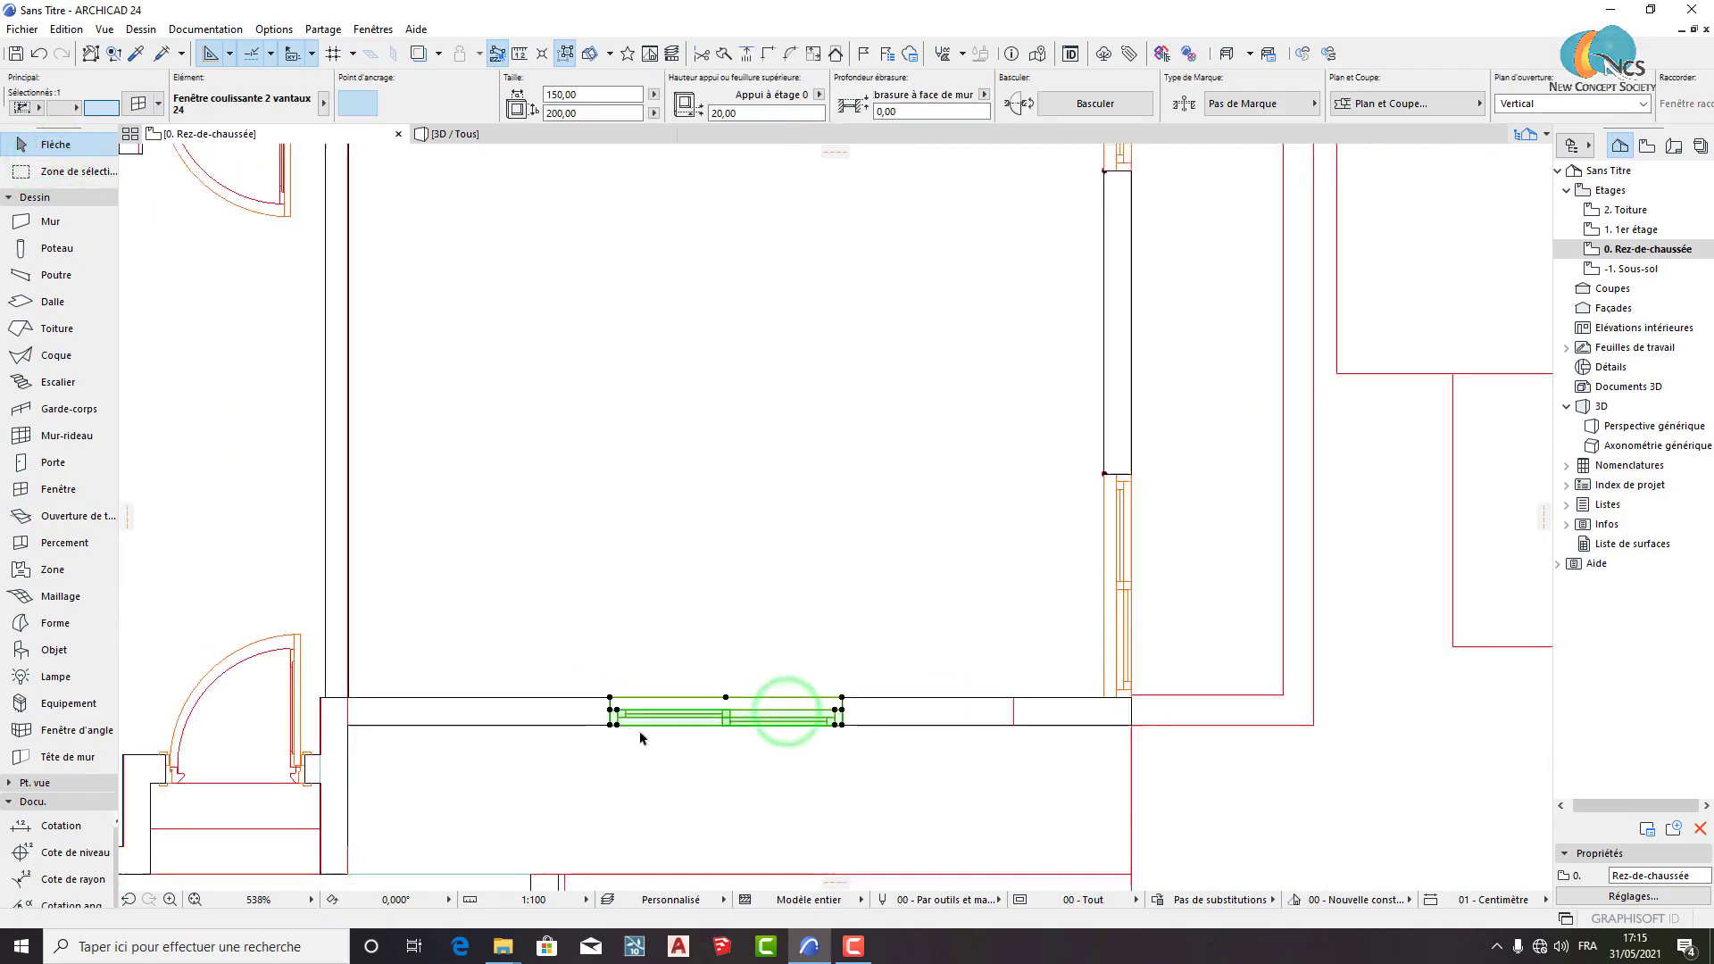
scroll(804, 464, "down", 1)
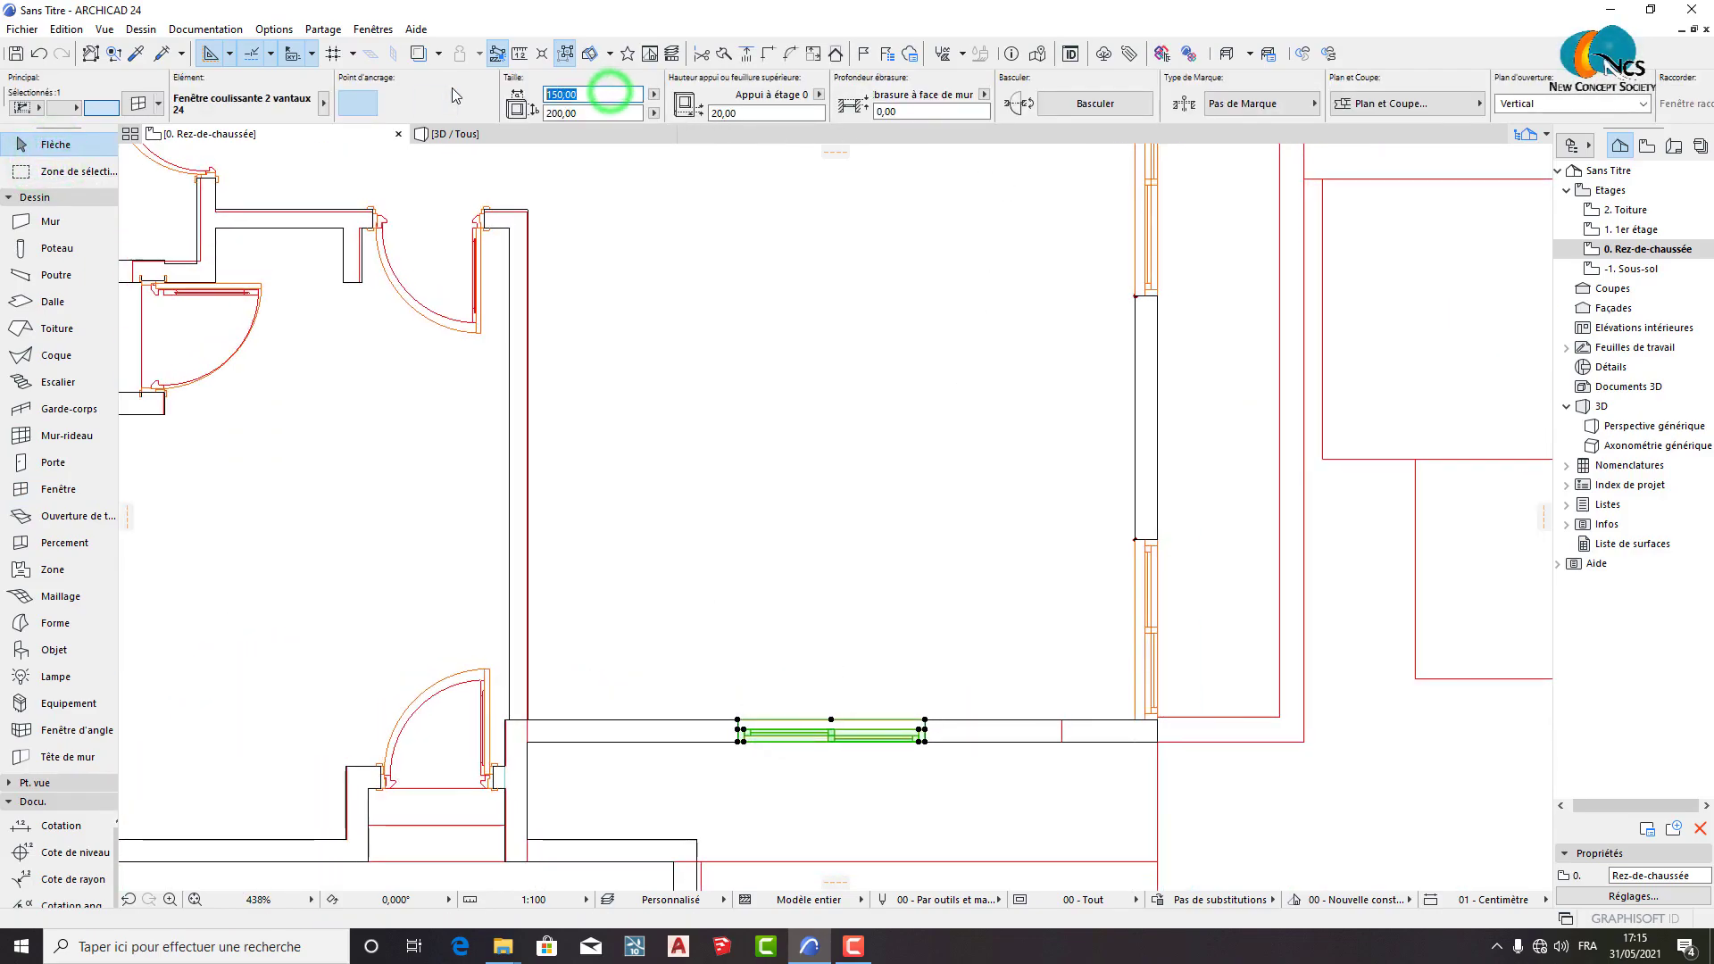
type("250")
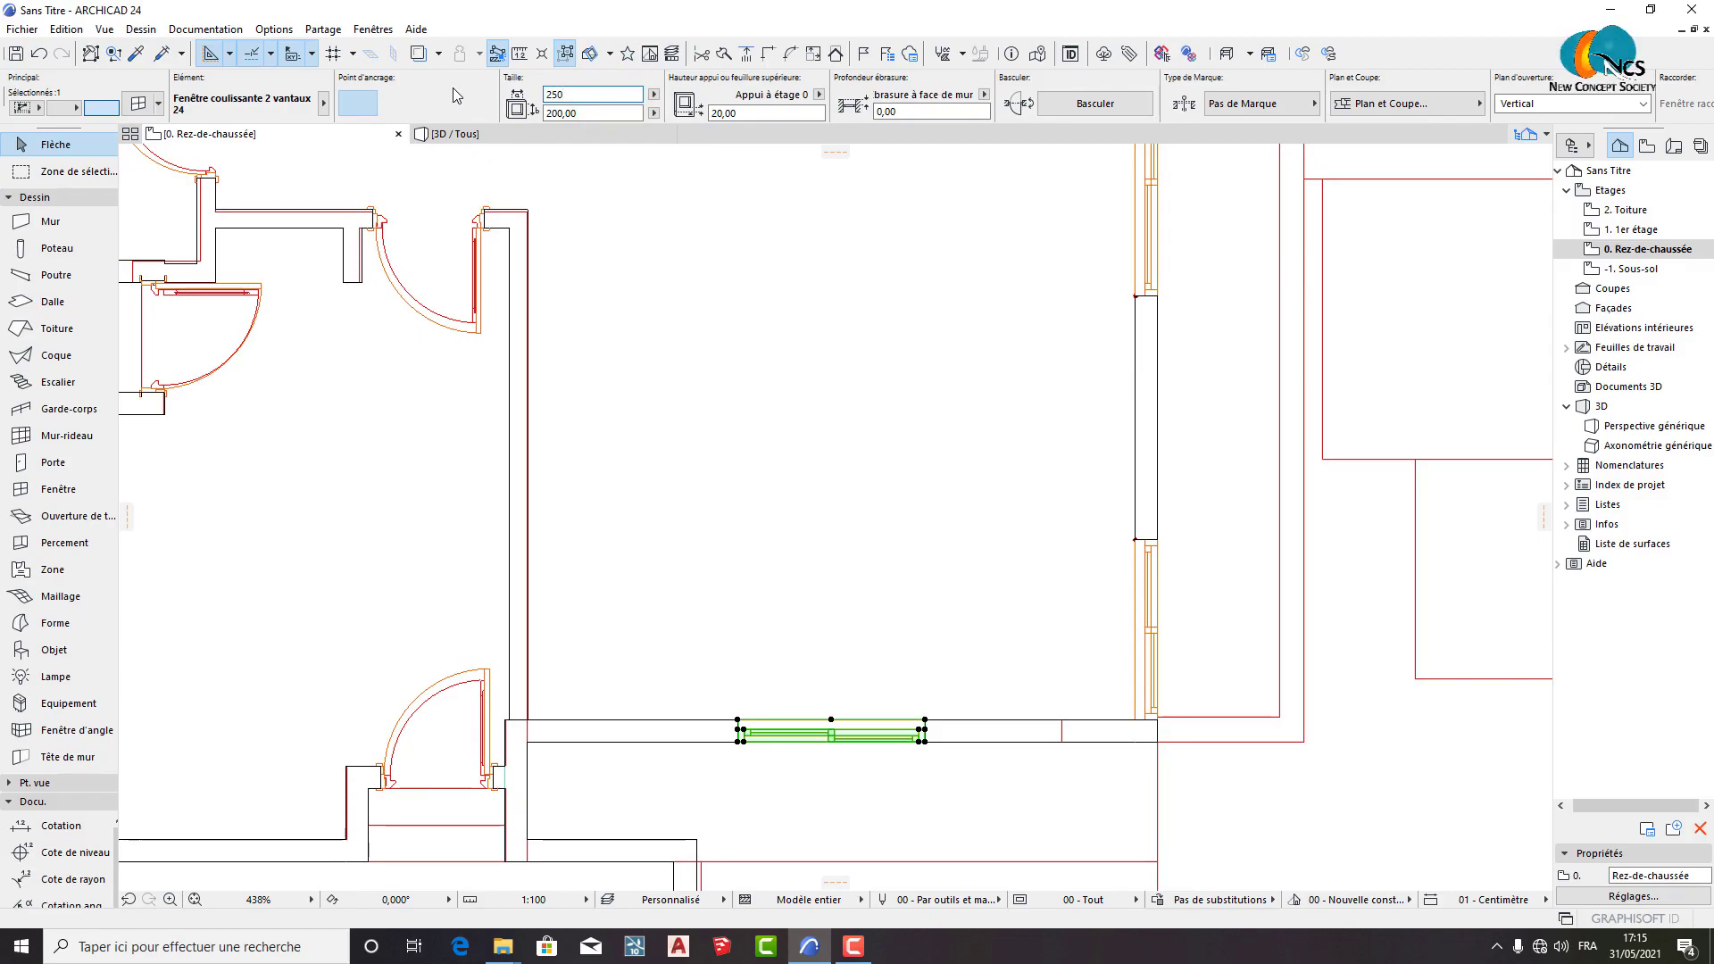
key("Return")
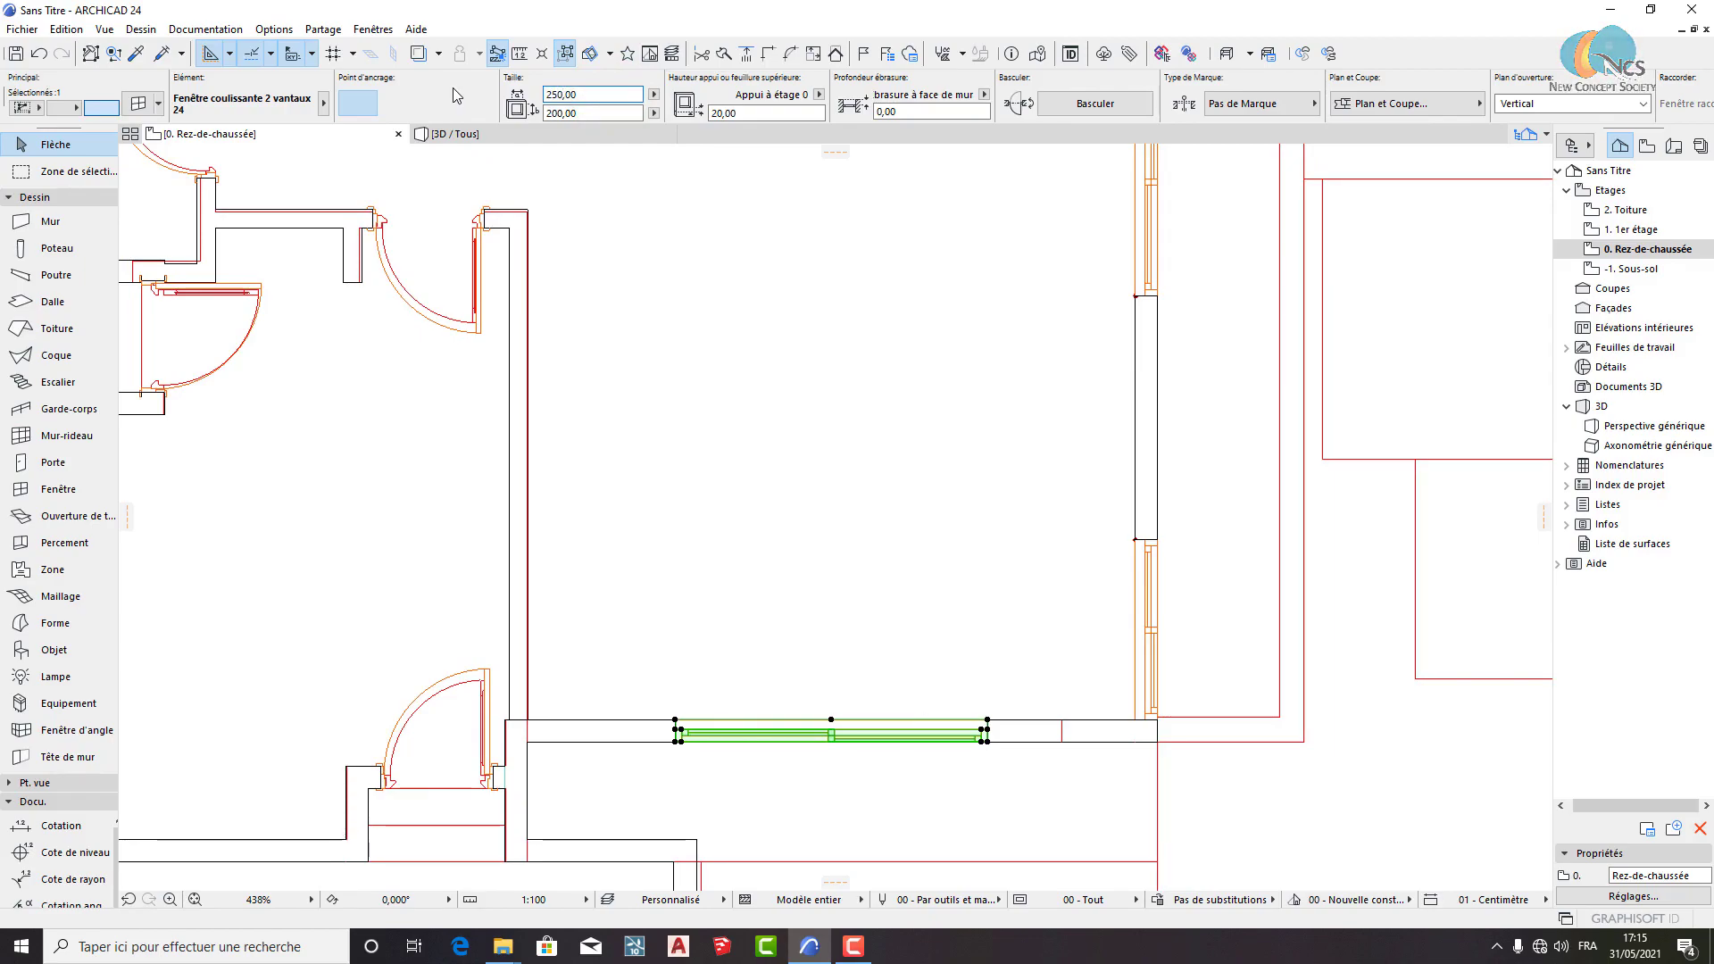
scroll(769, 624, "down", 3)
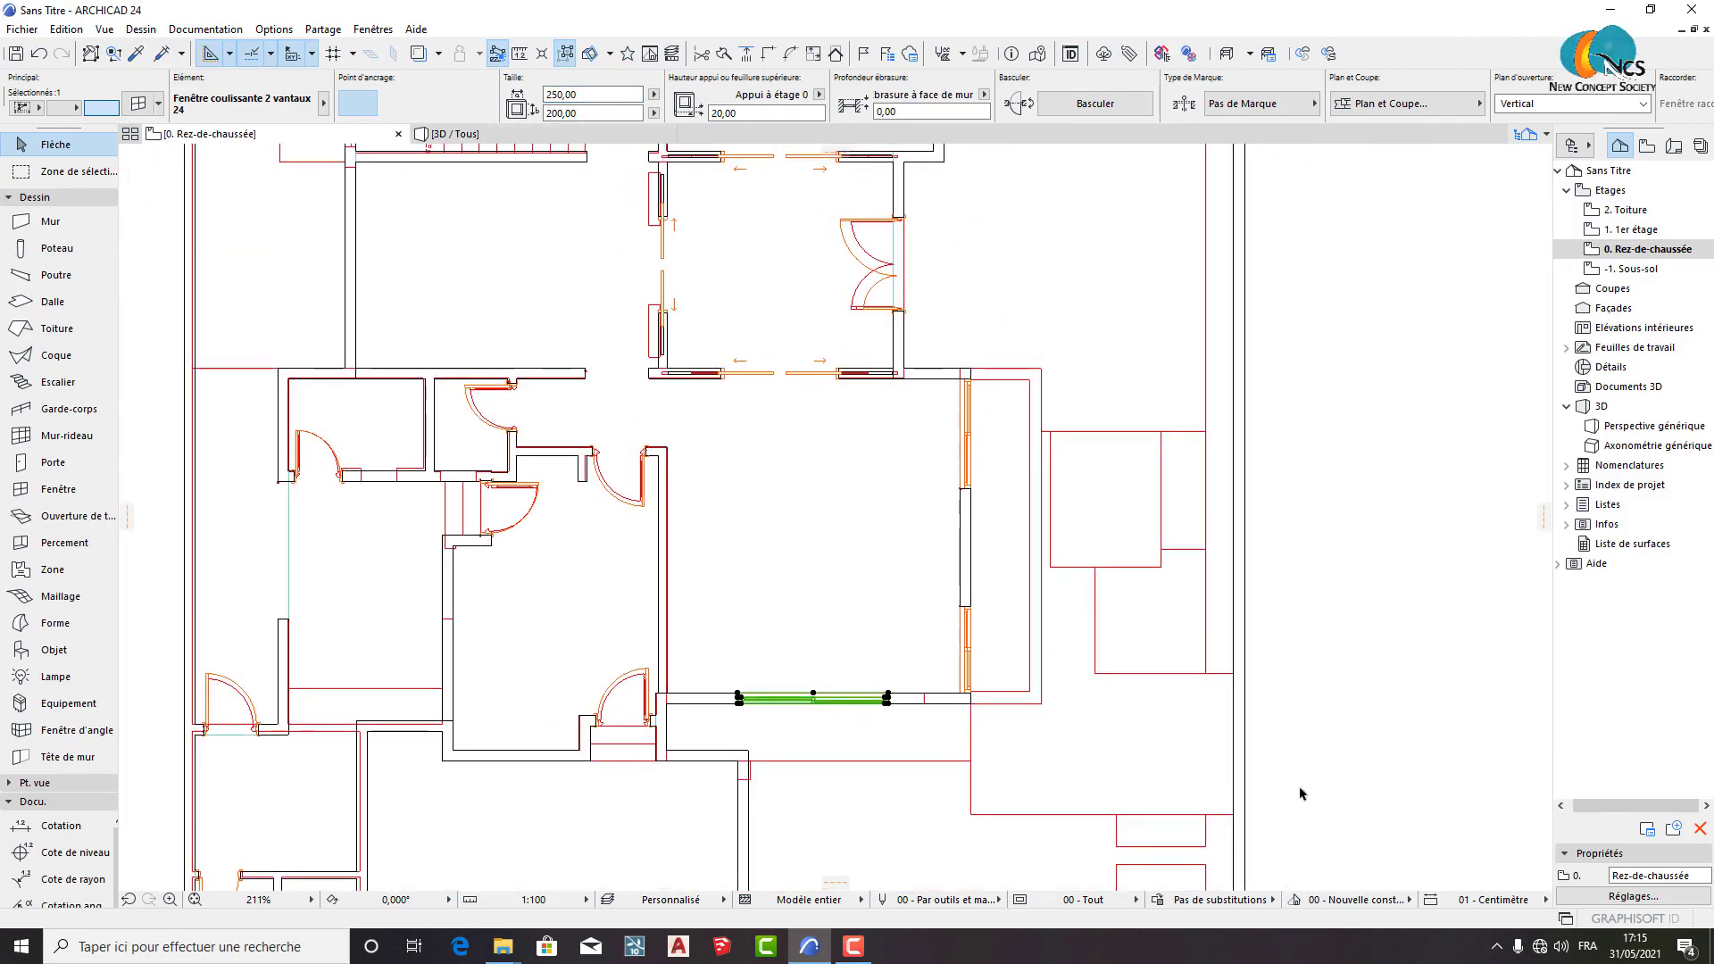
left_click(1328, 731)
Activate the Window tool for the exterior wall of the large room in the villa's upper right part.
scroll(1198, 780, "down", 2)
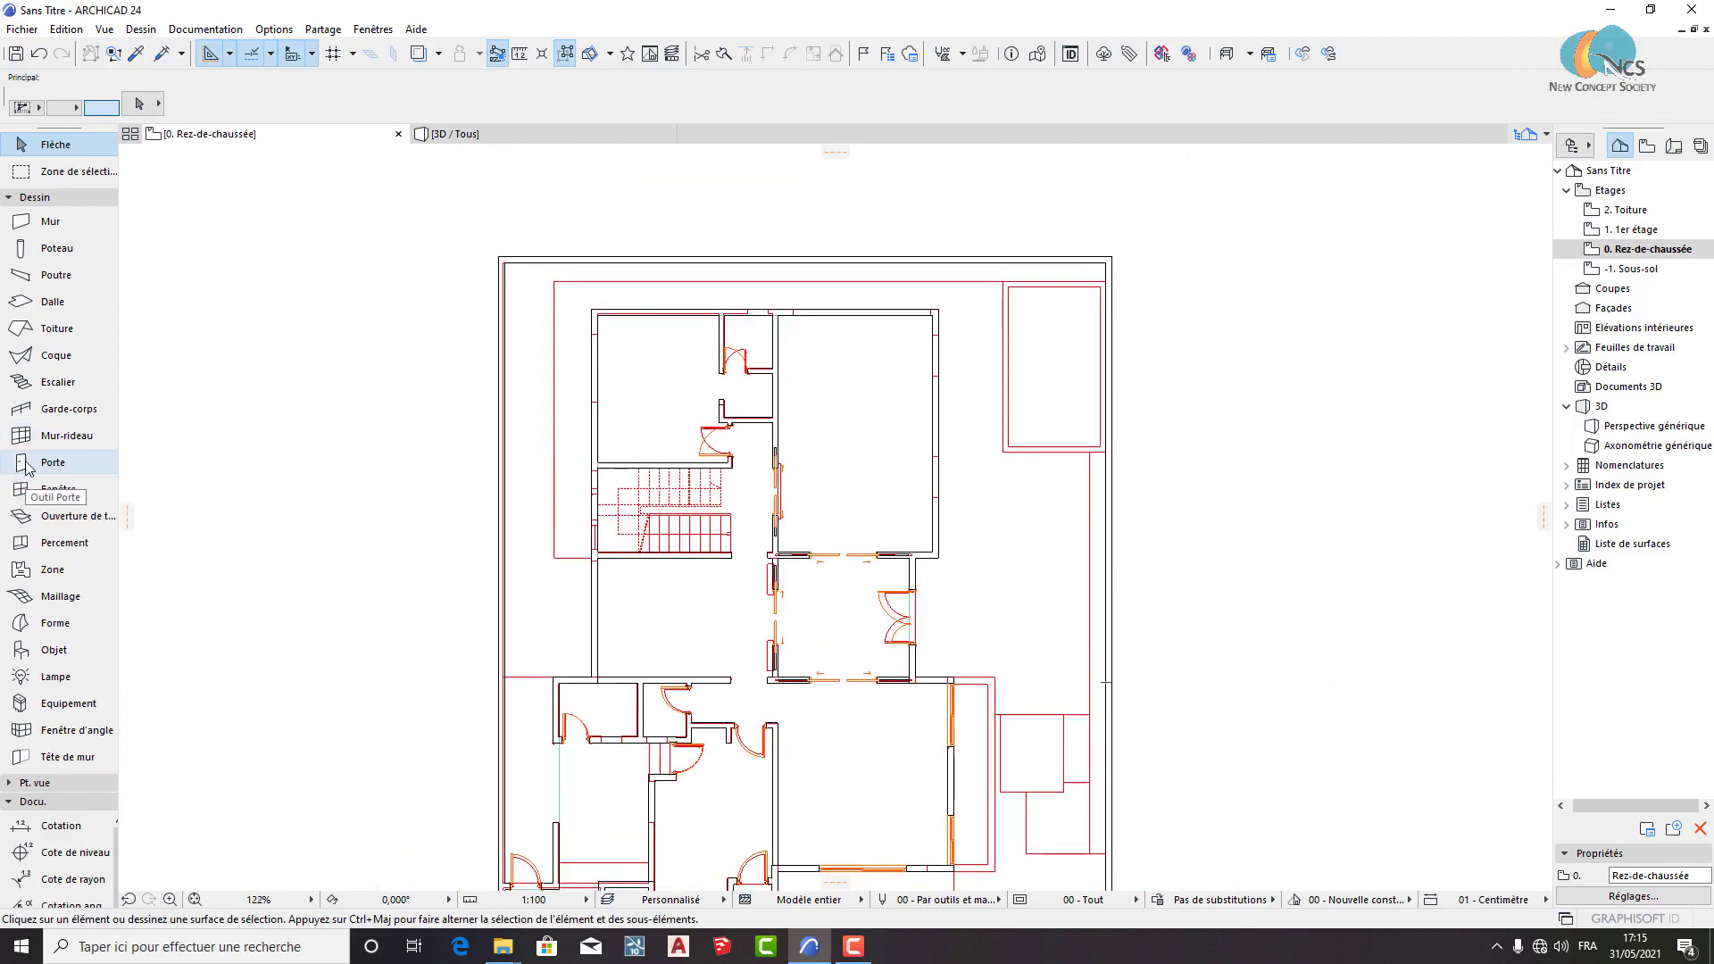
left_click(54, 489)
scroll(879, 461, "up", 3)
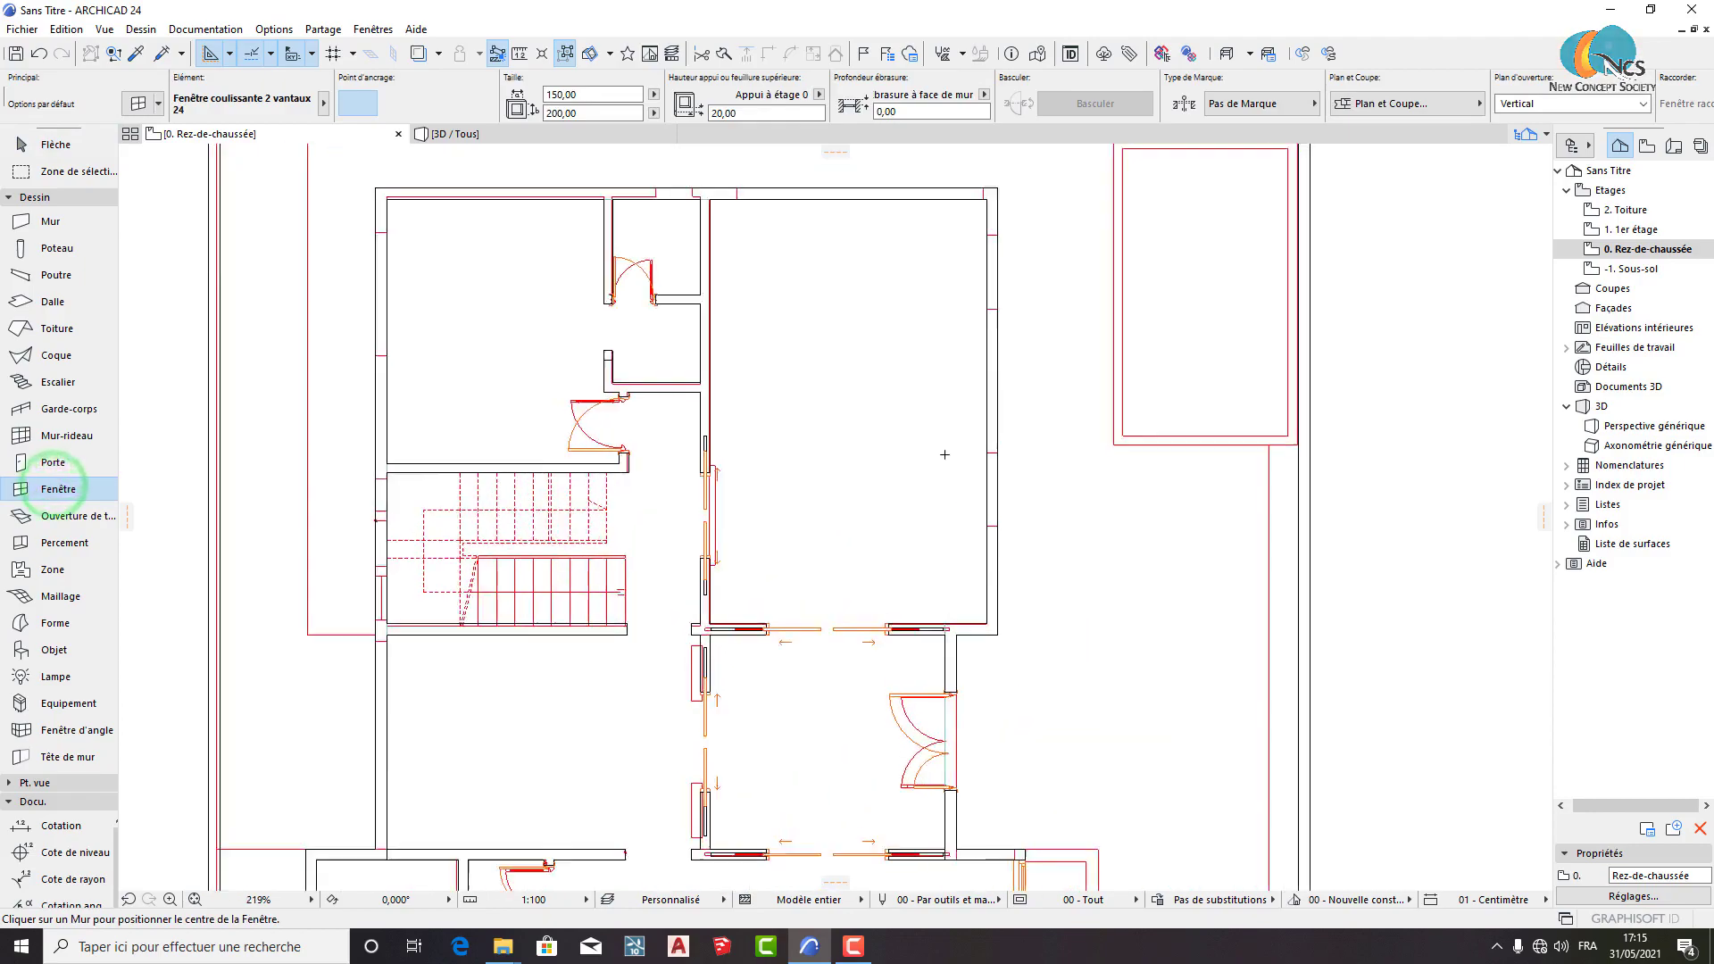
middle_click_drag(1050, 613, 952, 696)
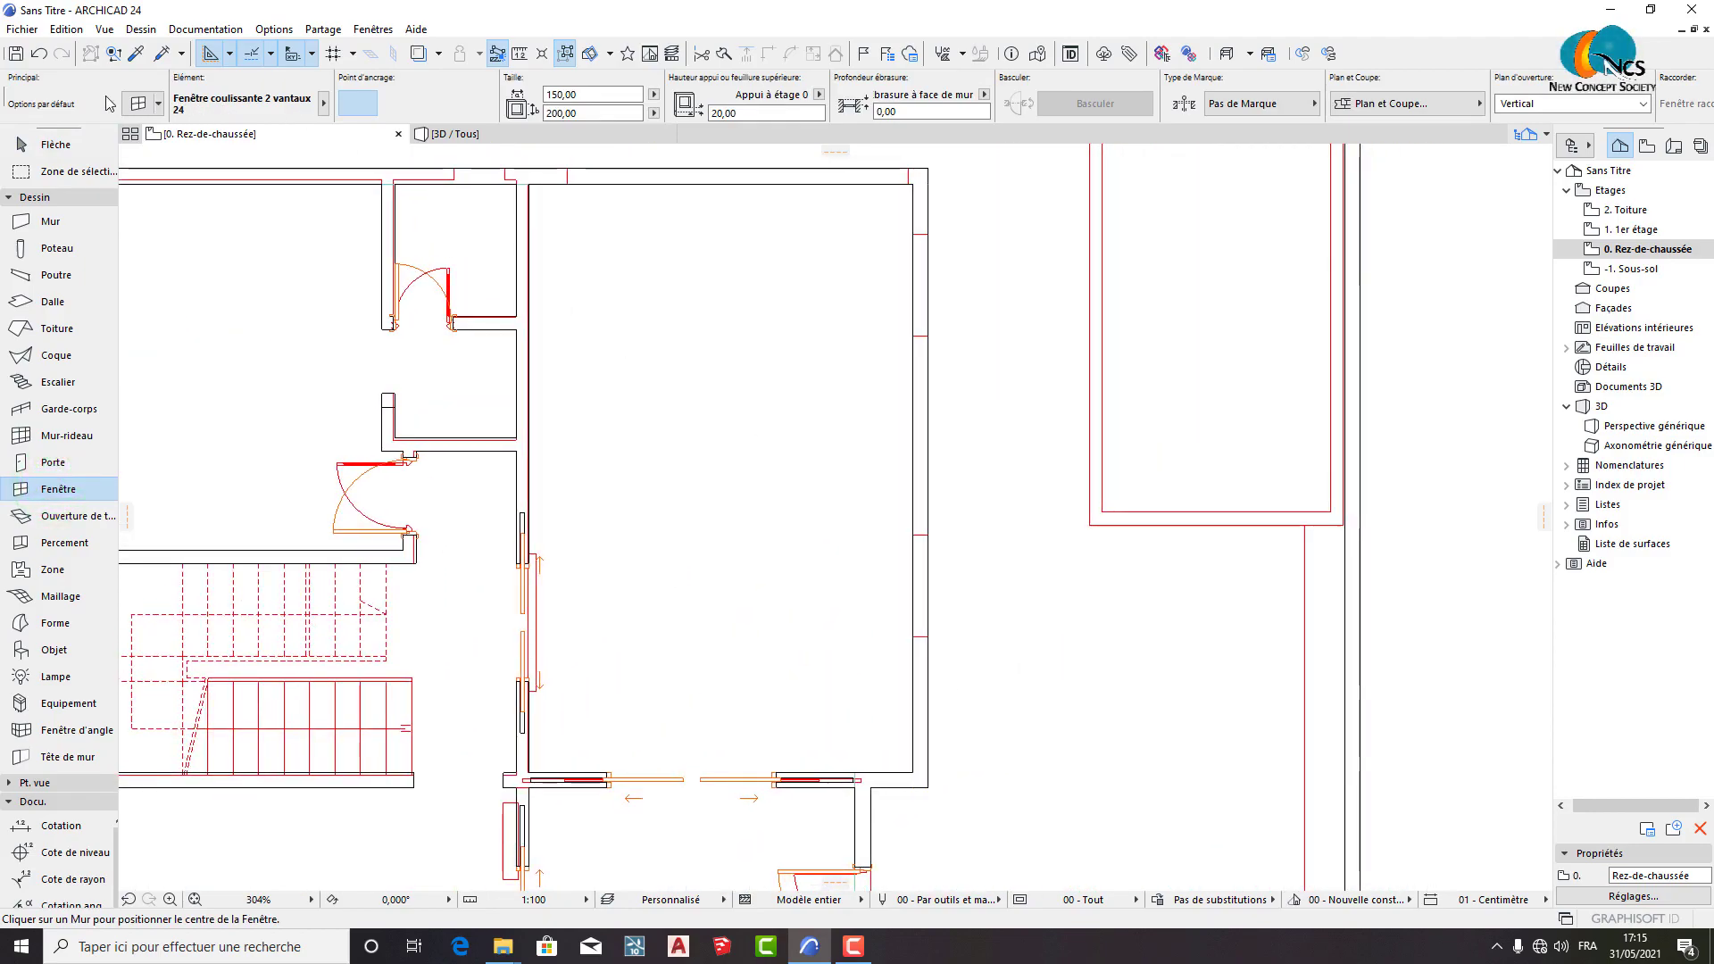
left_click(155, 107)
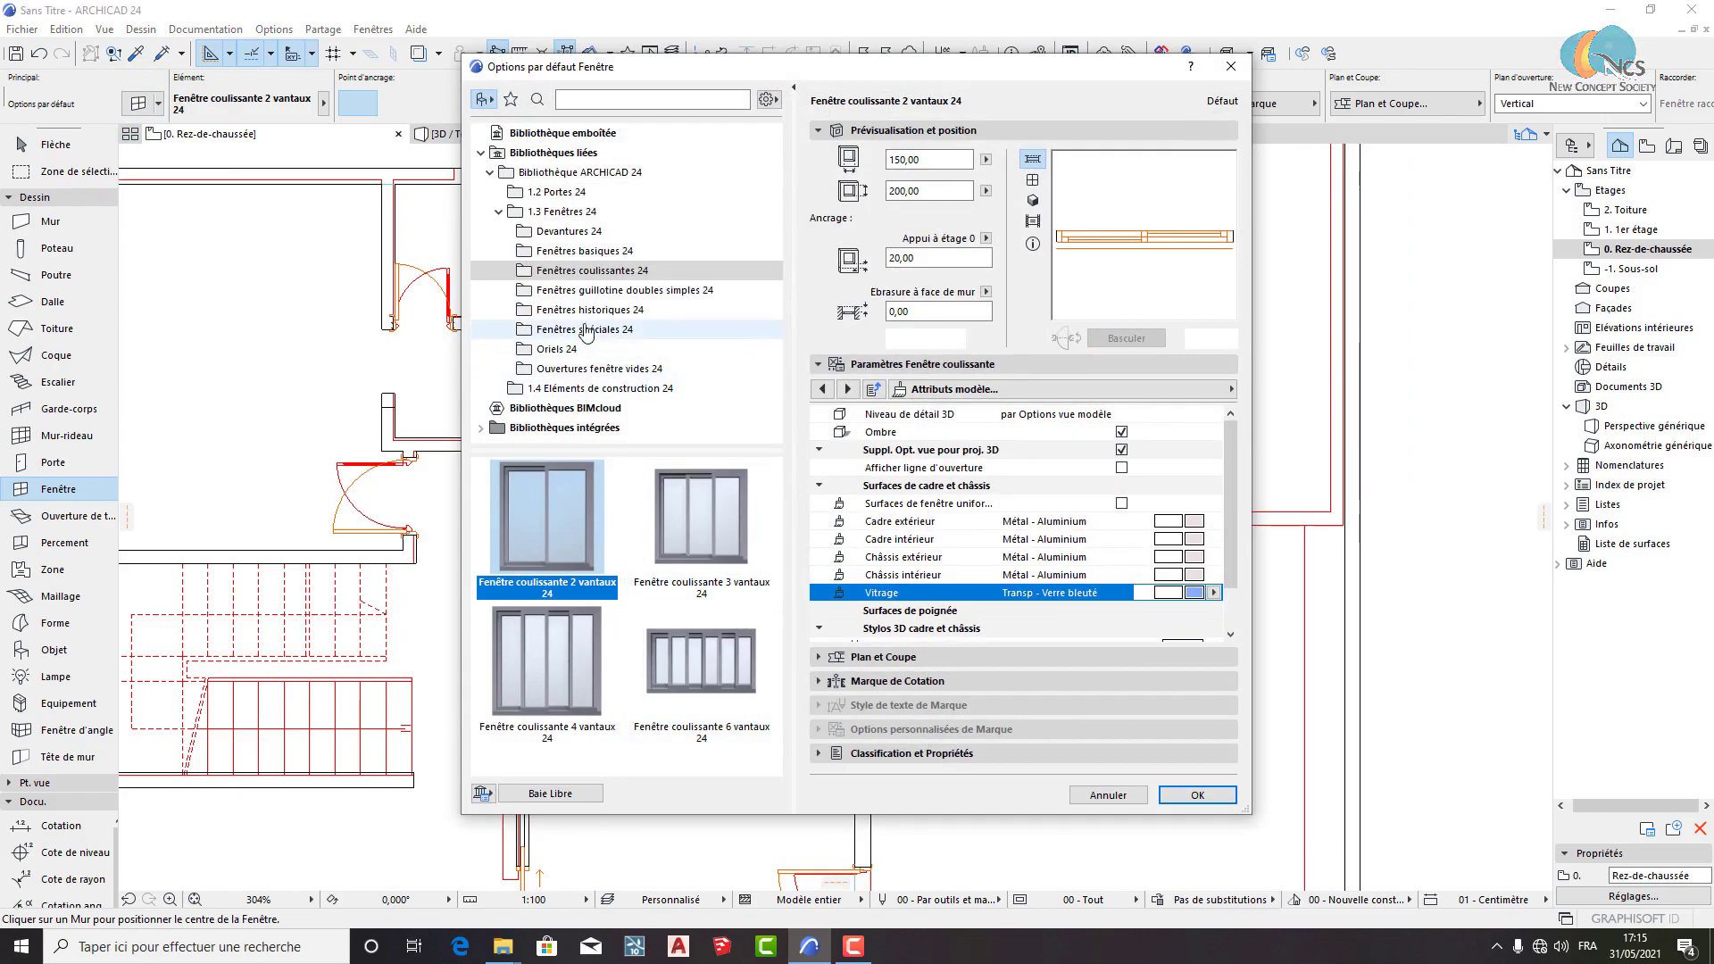
left_click(561, 232)
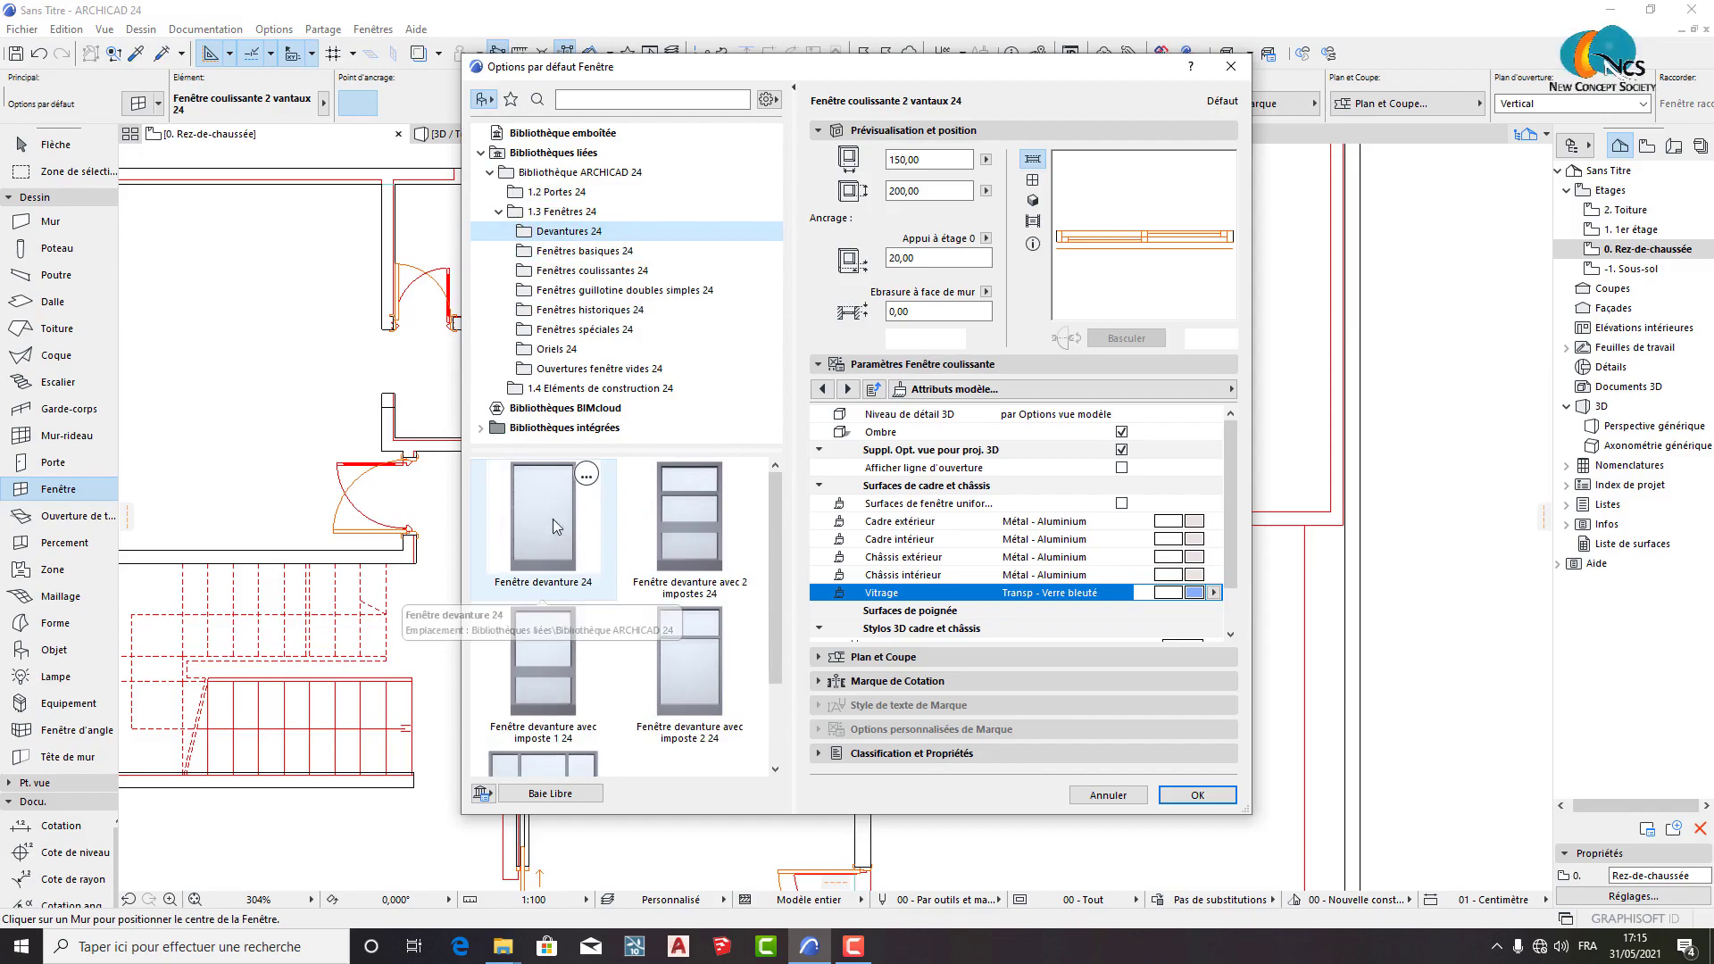
scroll(605, 661, "down", 2)
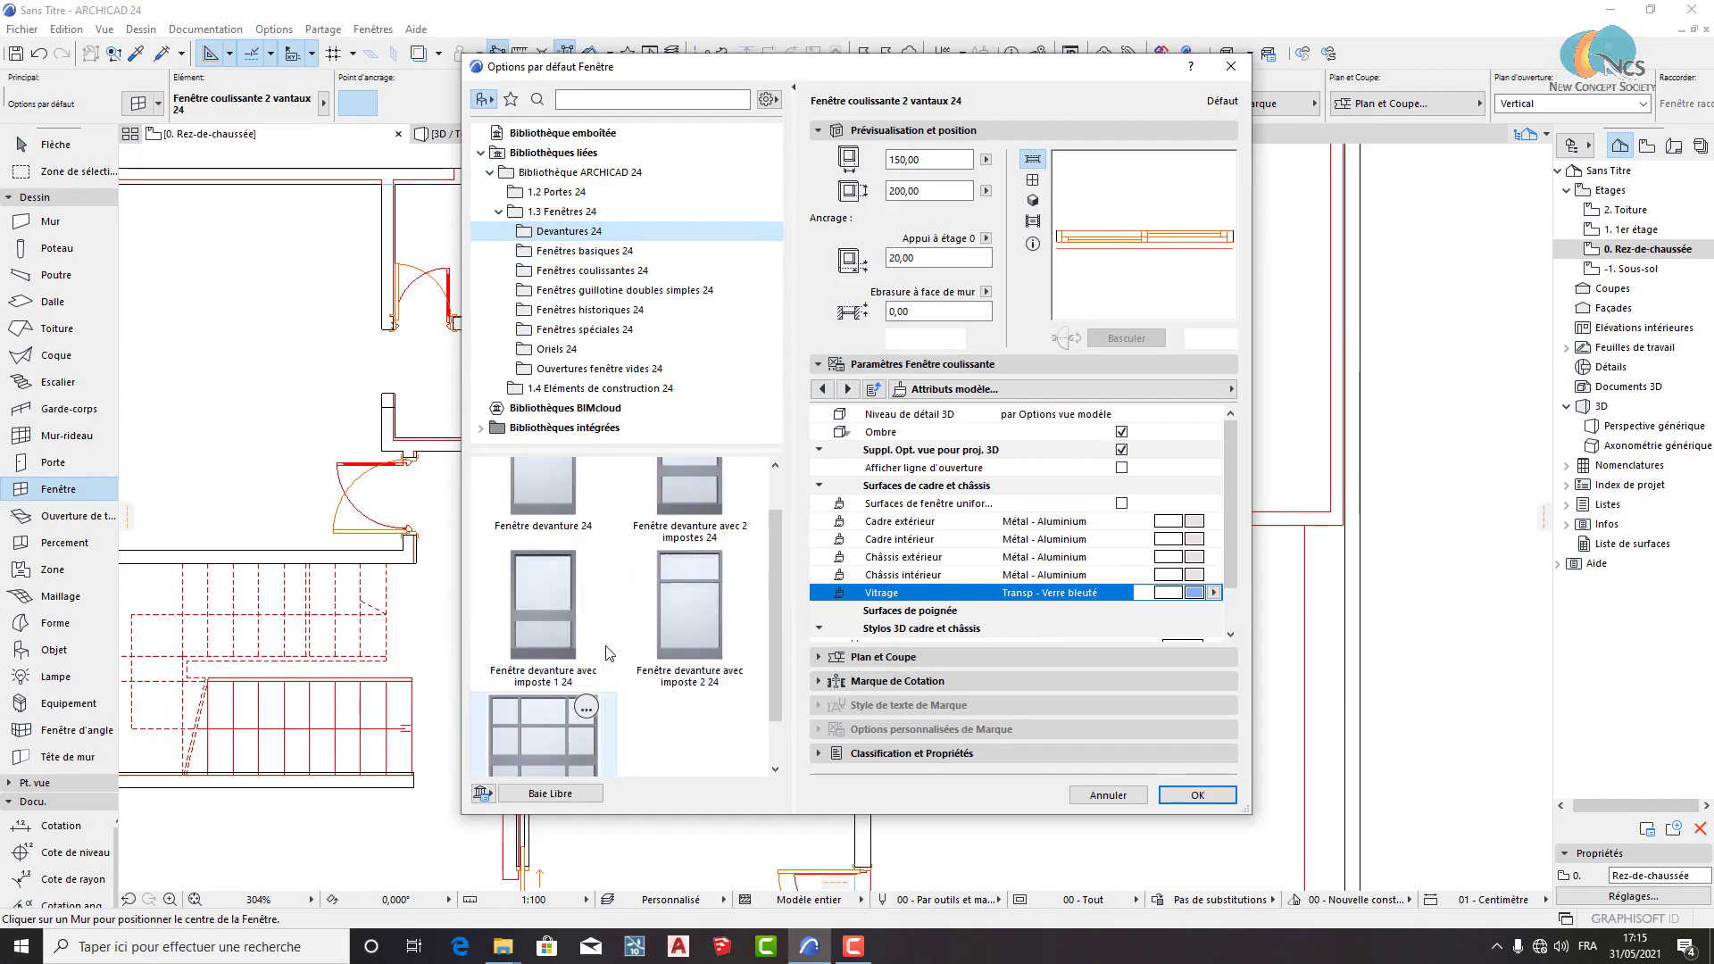
scroll(580, 665, "up", 3)
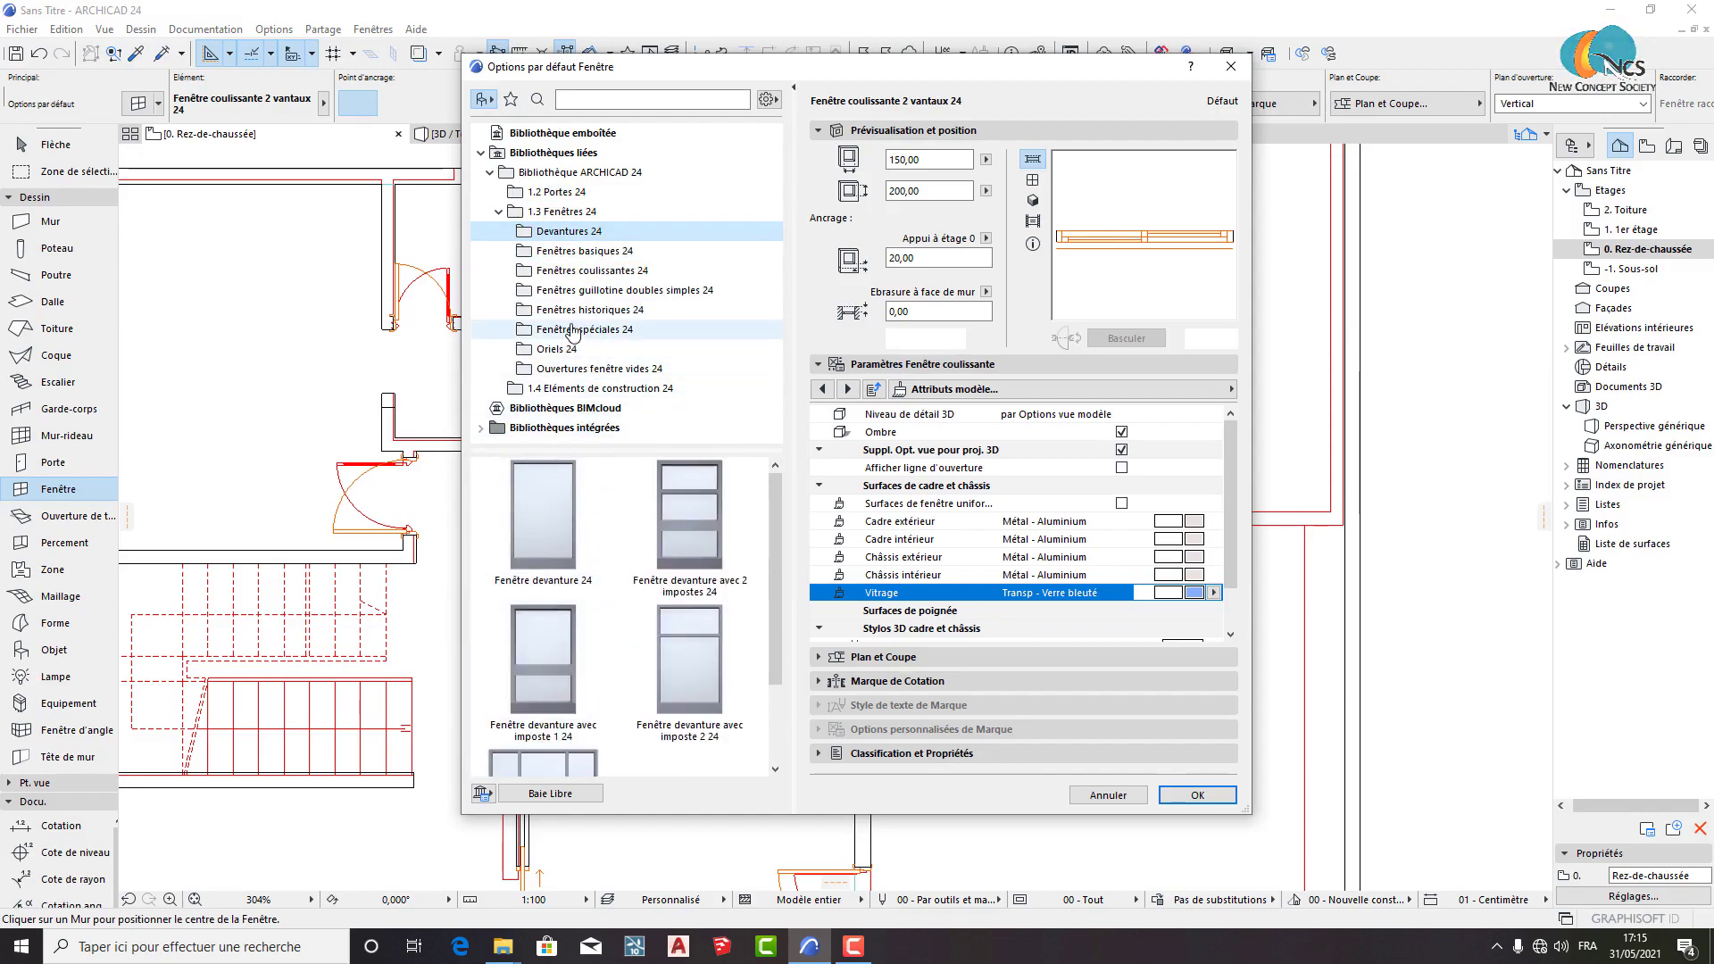
left_click(1107, 795)
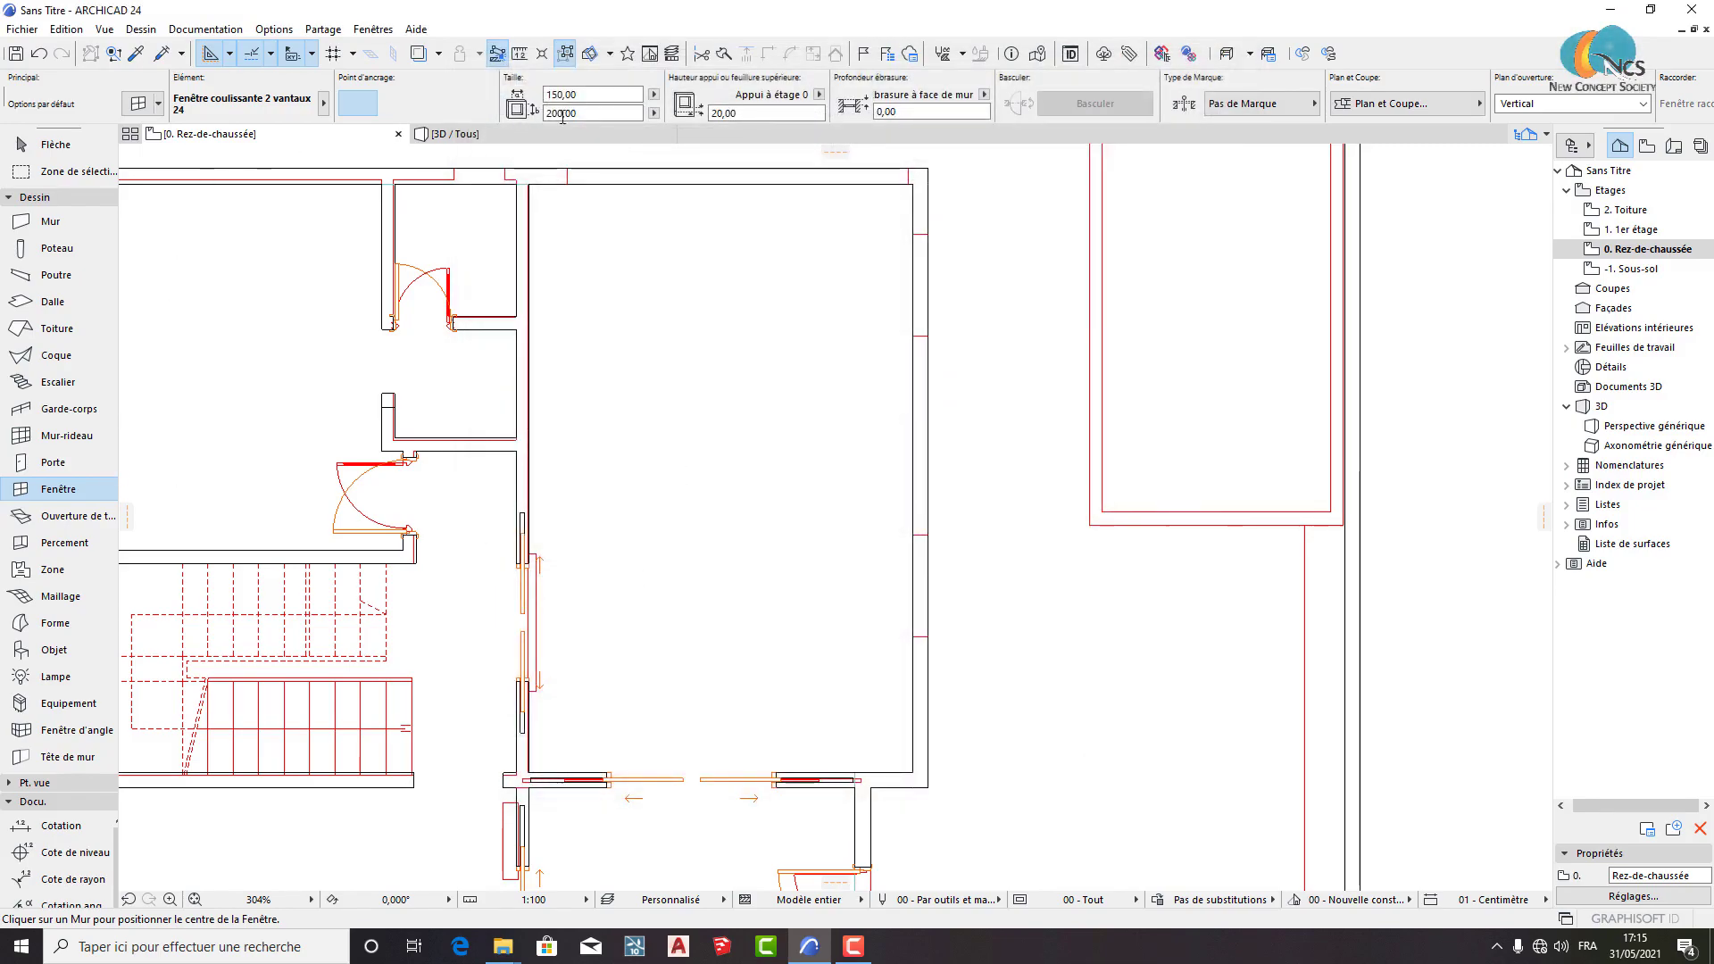
Place two 150 by 200 sliding windows in the right exterior wall of the large upper room, near its two red-marked openings.
scroll(884, 589, "down", 3)
scroll(913, 654, "up", 5)
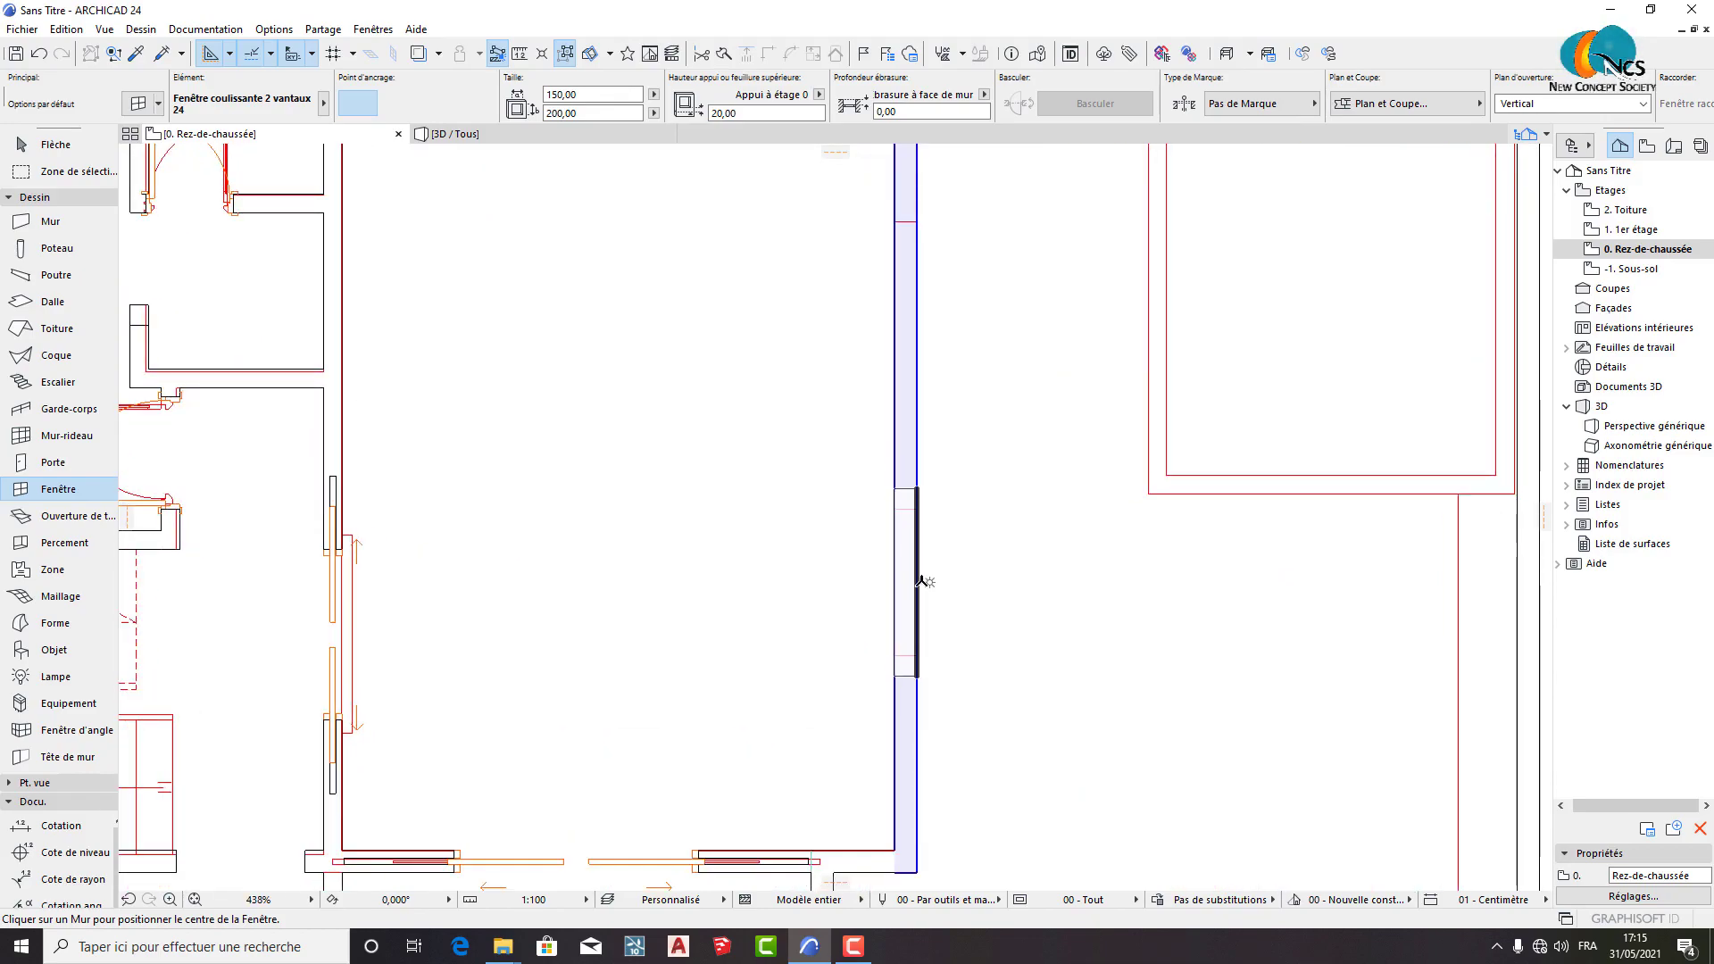
left_click(912, 590)
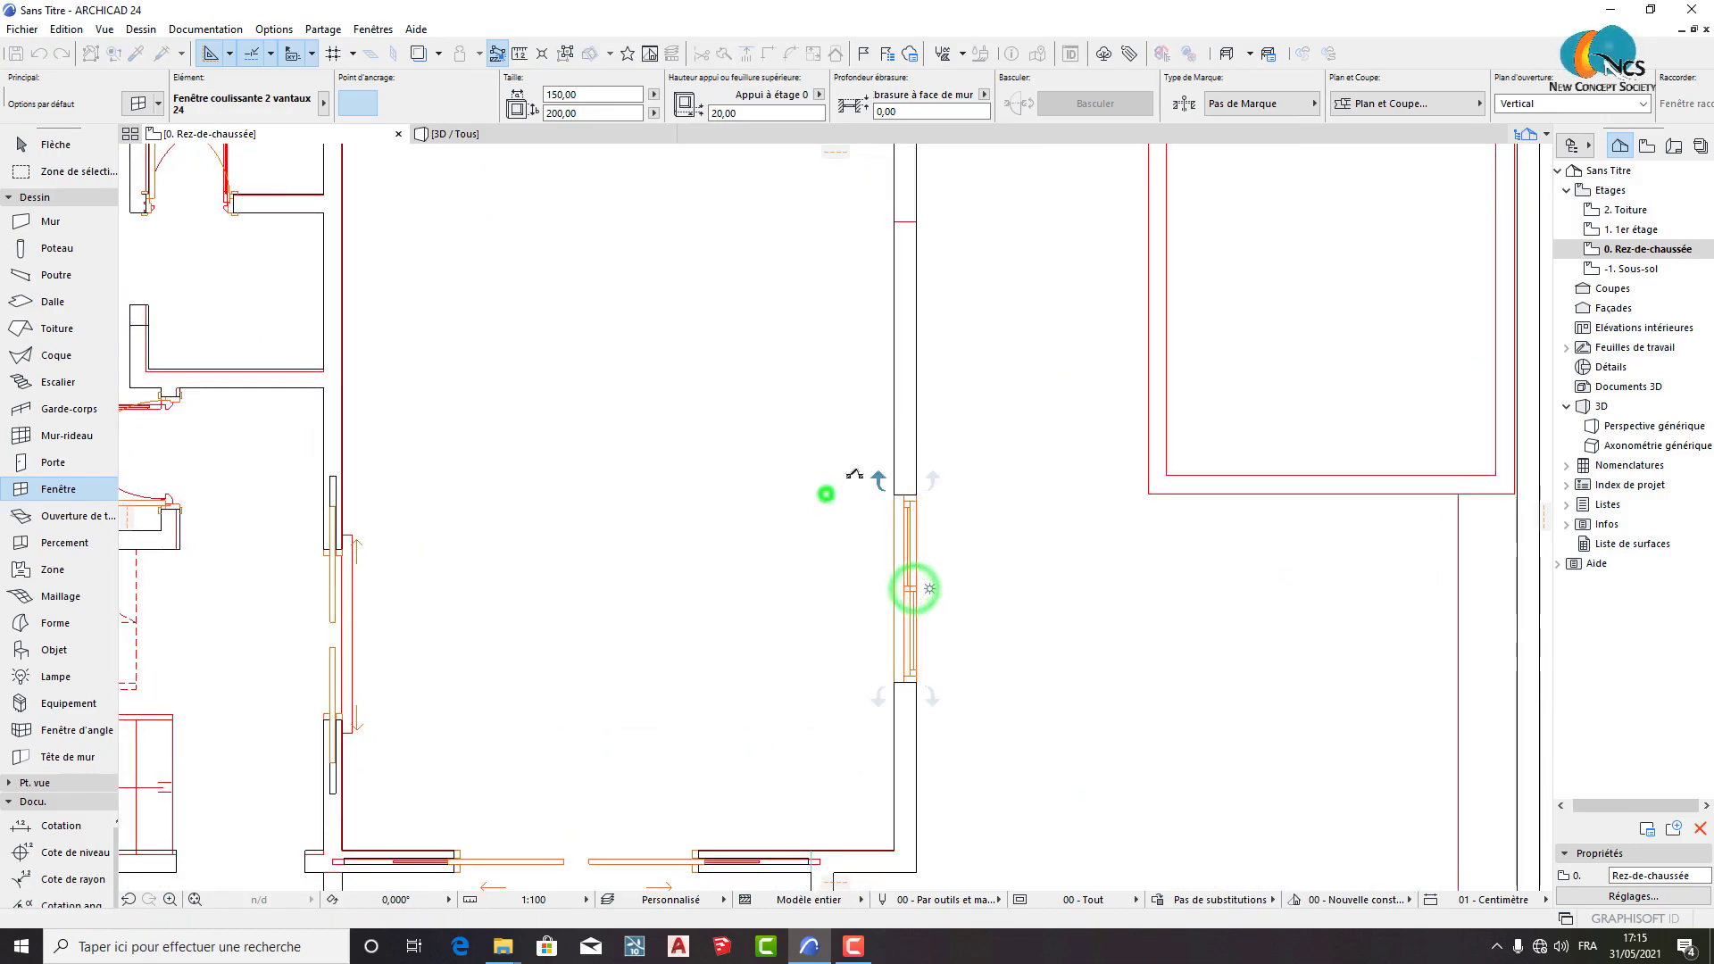
left_click(826, 493)
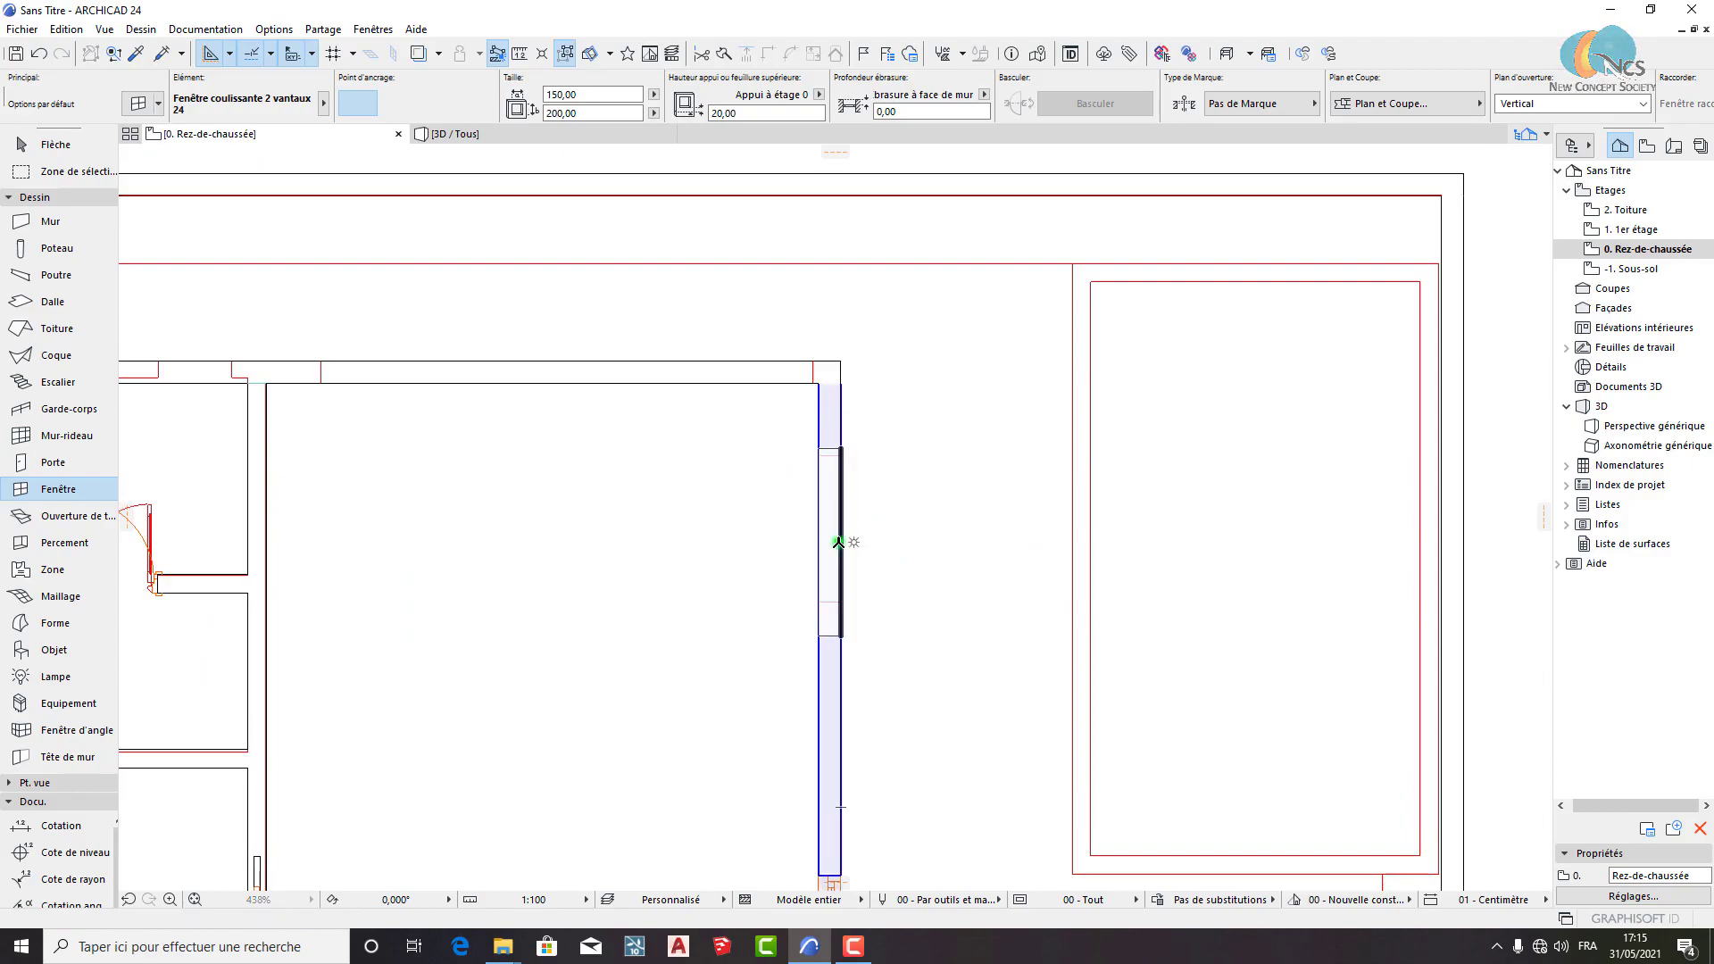
left_click(835, 540)
left_click(1027, 463)
Move the upper window along the wall so its upper outer corner meets the red line marking the opening's upper end.
left_click(36, 141)
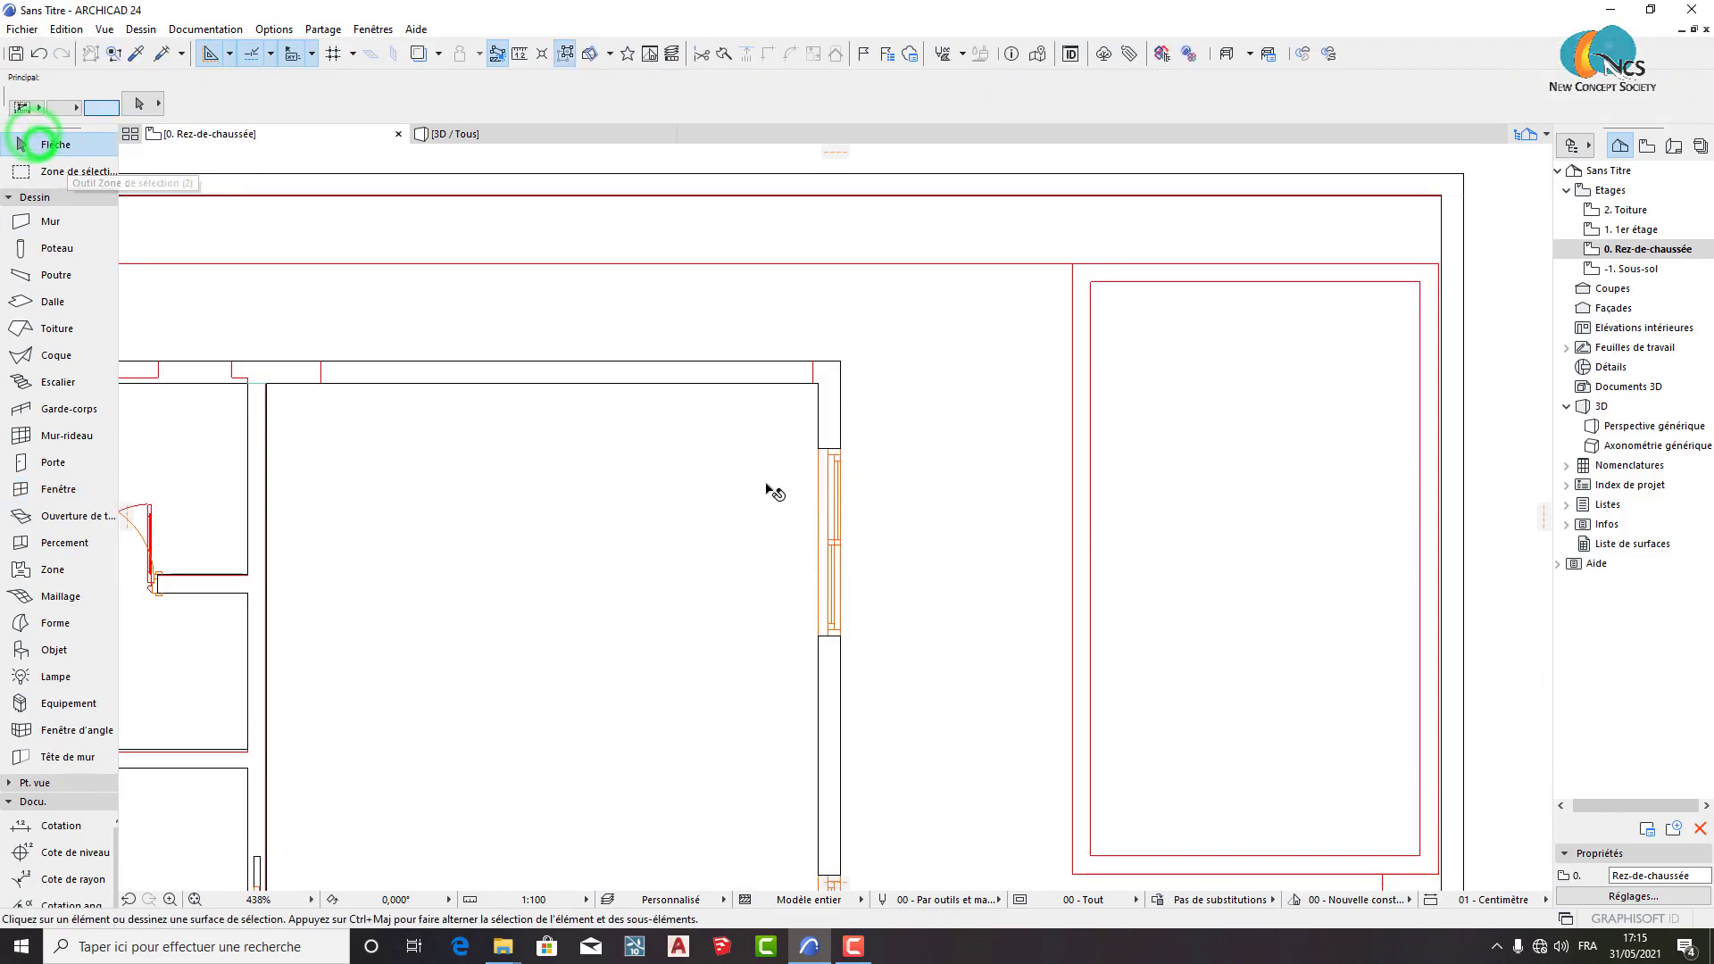
scroll(907, 421, "up", 5)
left_click(907, 415)
scroll(935, 425, "up", 2)
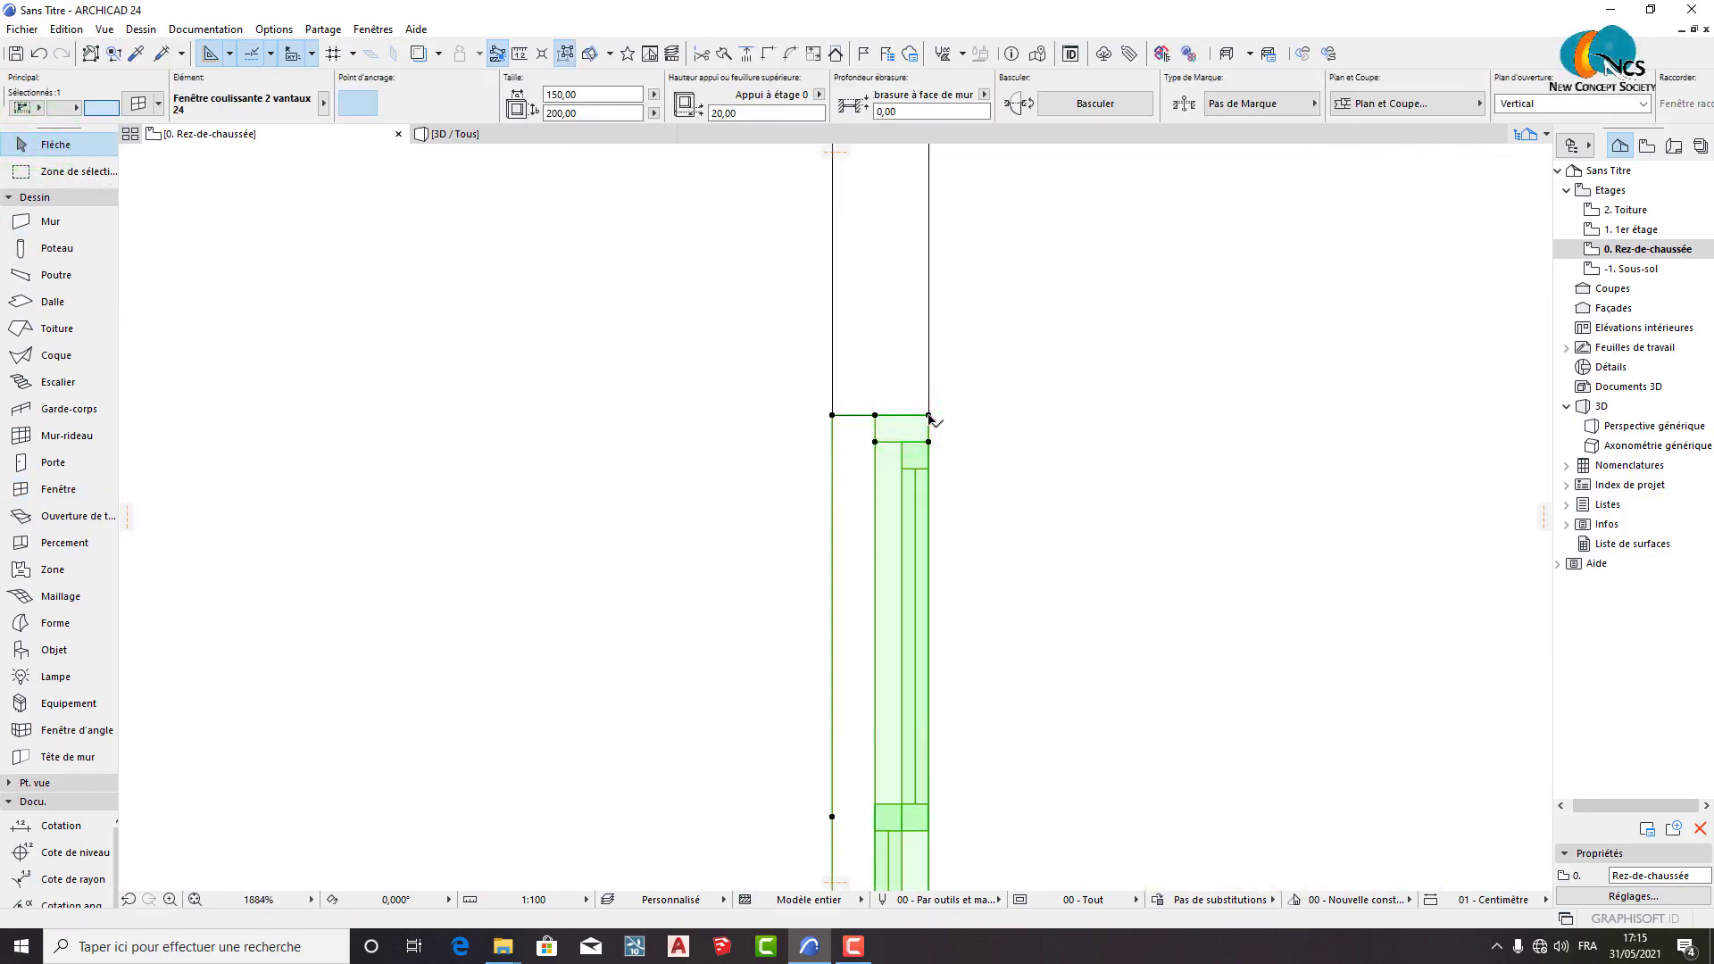
left_click(929, 415)
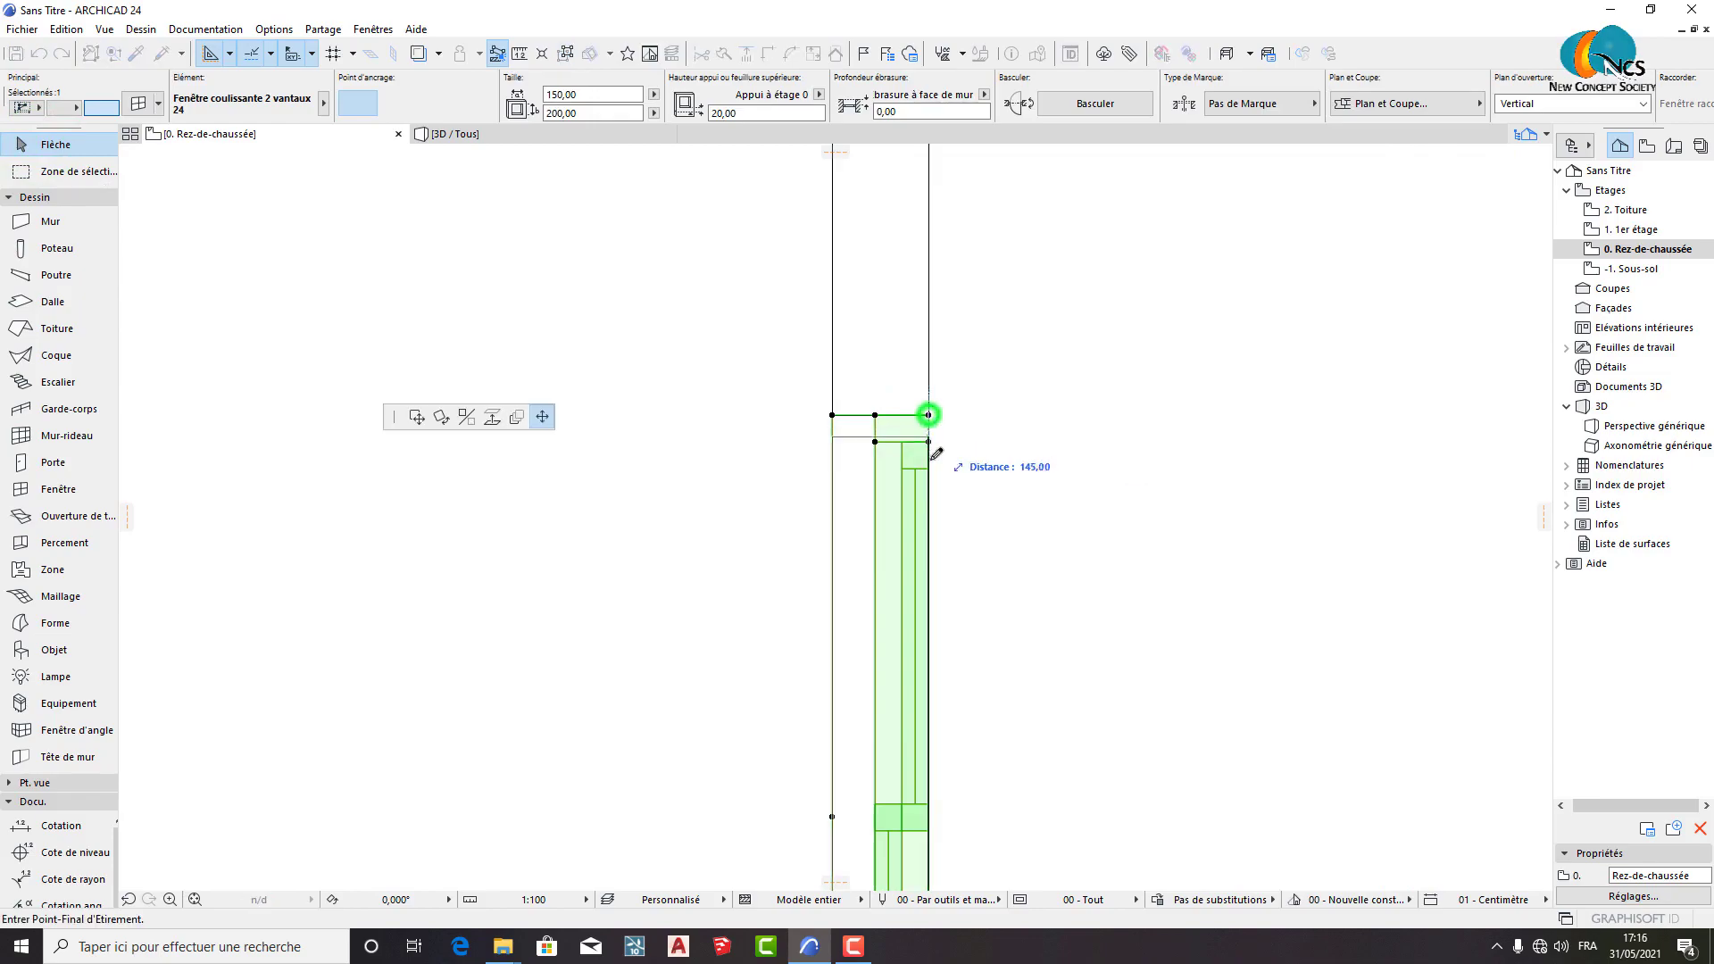
left_click(417, 417)
left_click(1003, 631)
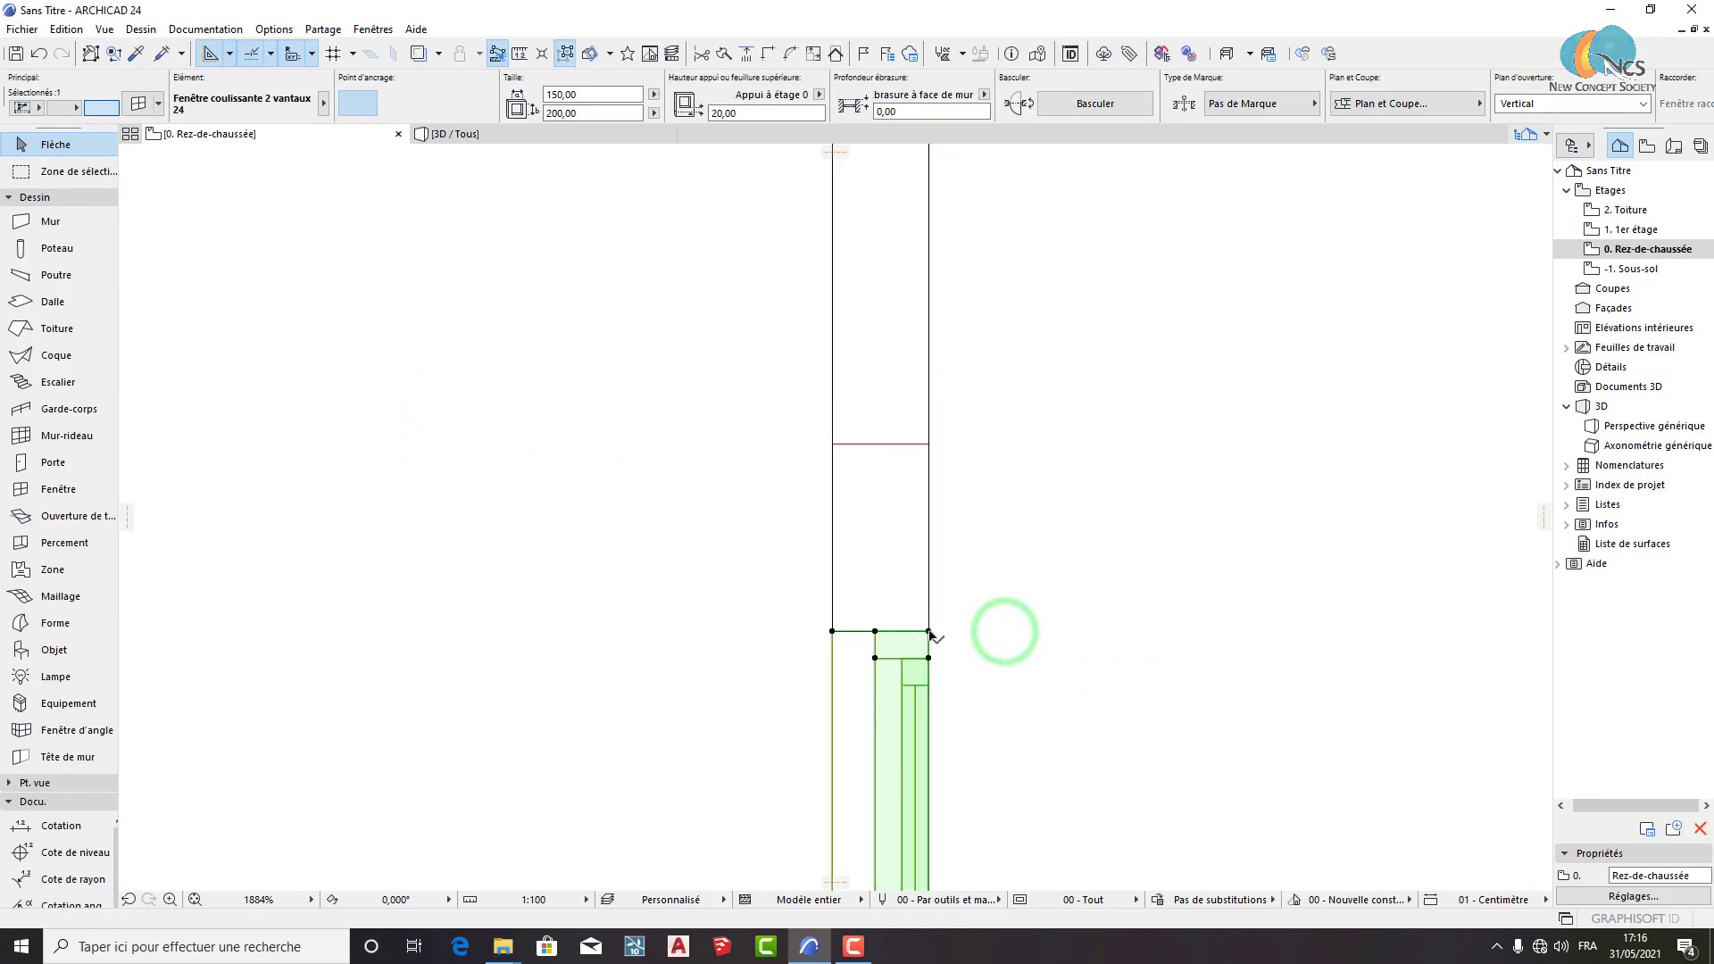
left_click(929, 632)
left_click(929, 443)
scroll(893, 679, "down", 5)
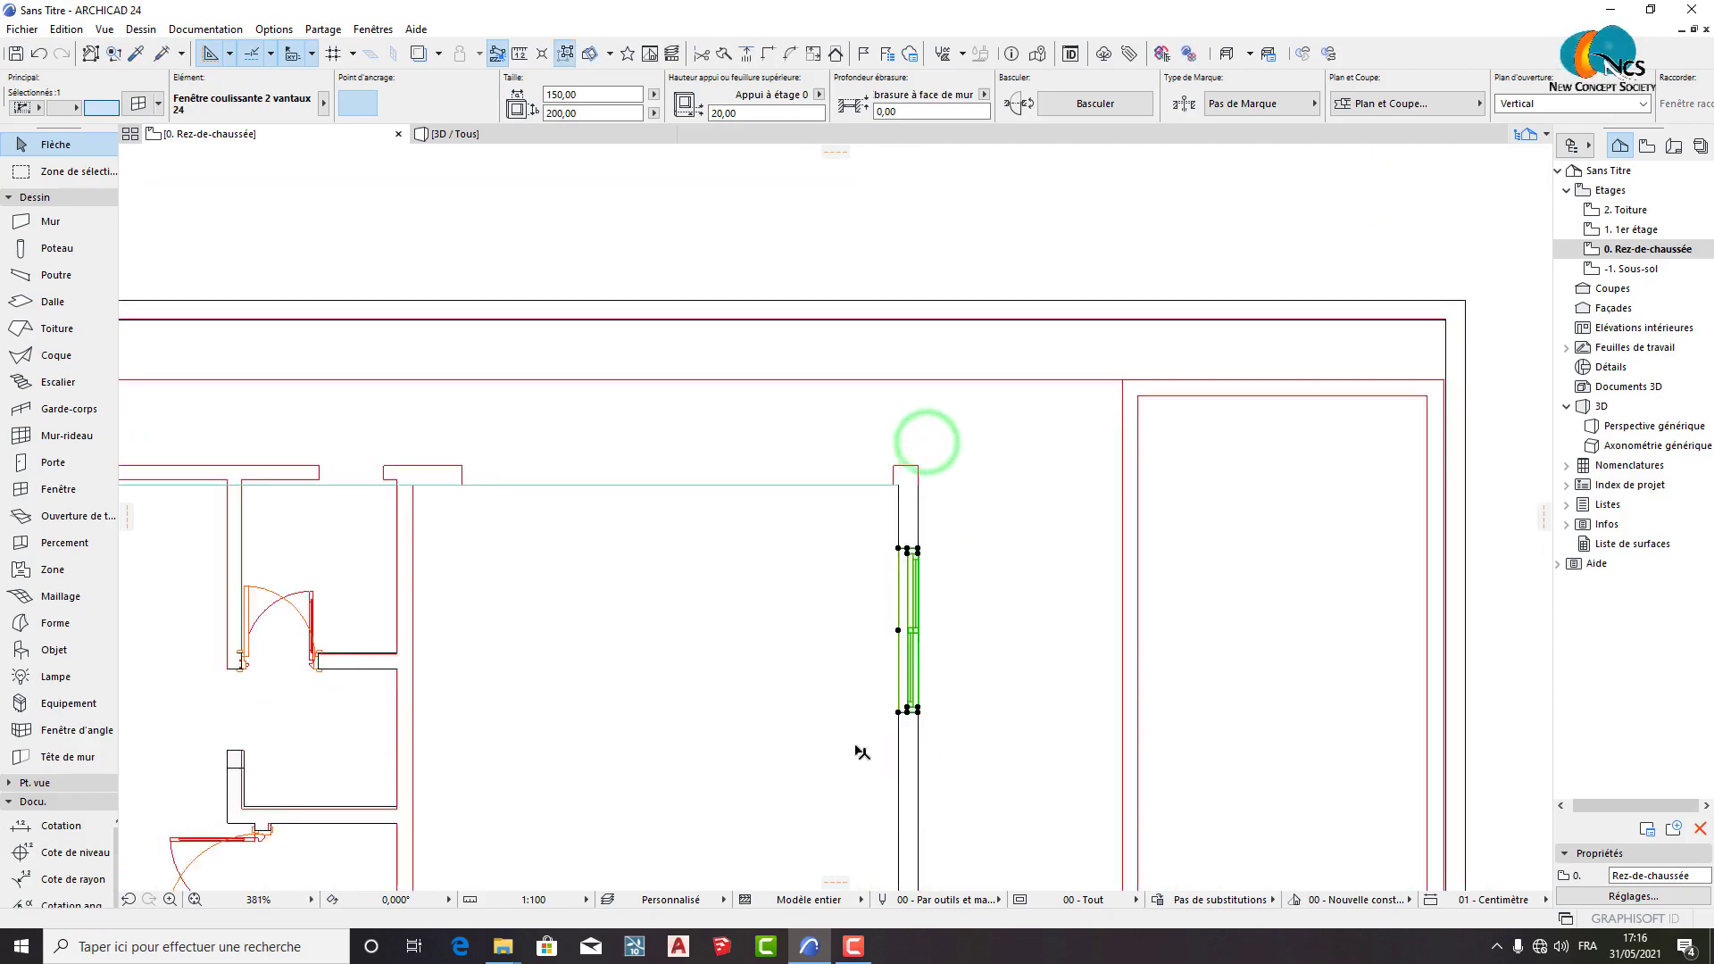
Move the lower window along the wall so its lower outer corner meets the red line marking the opening's lower end.
middle_click_drag(894, 670, 897, 538)
left_click(913, 670)
scroll(921, 762, "up", 4)
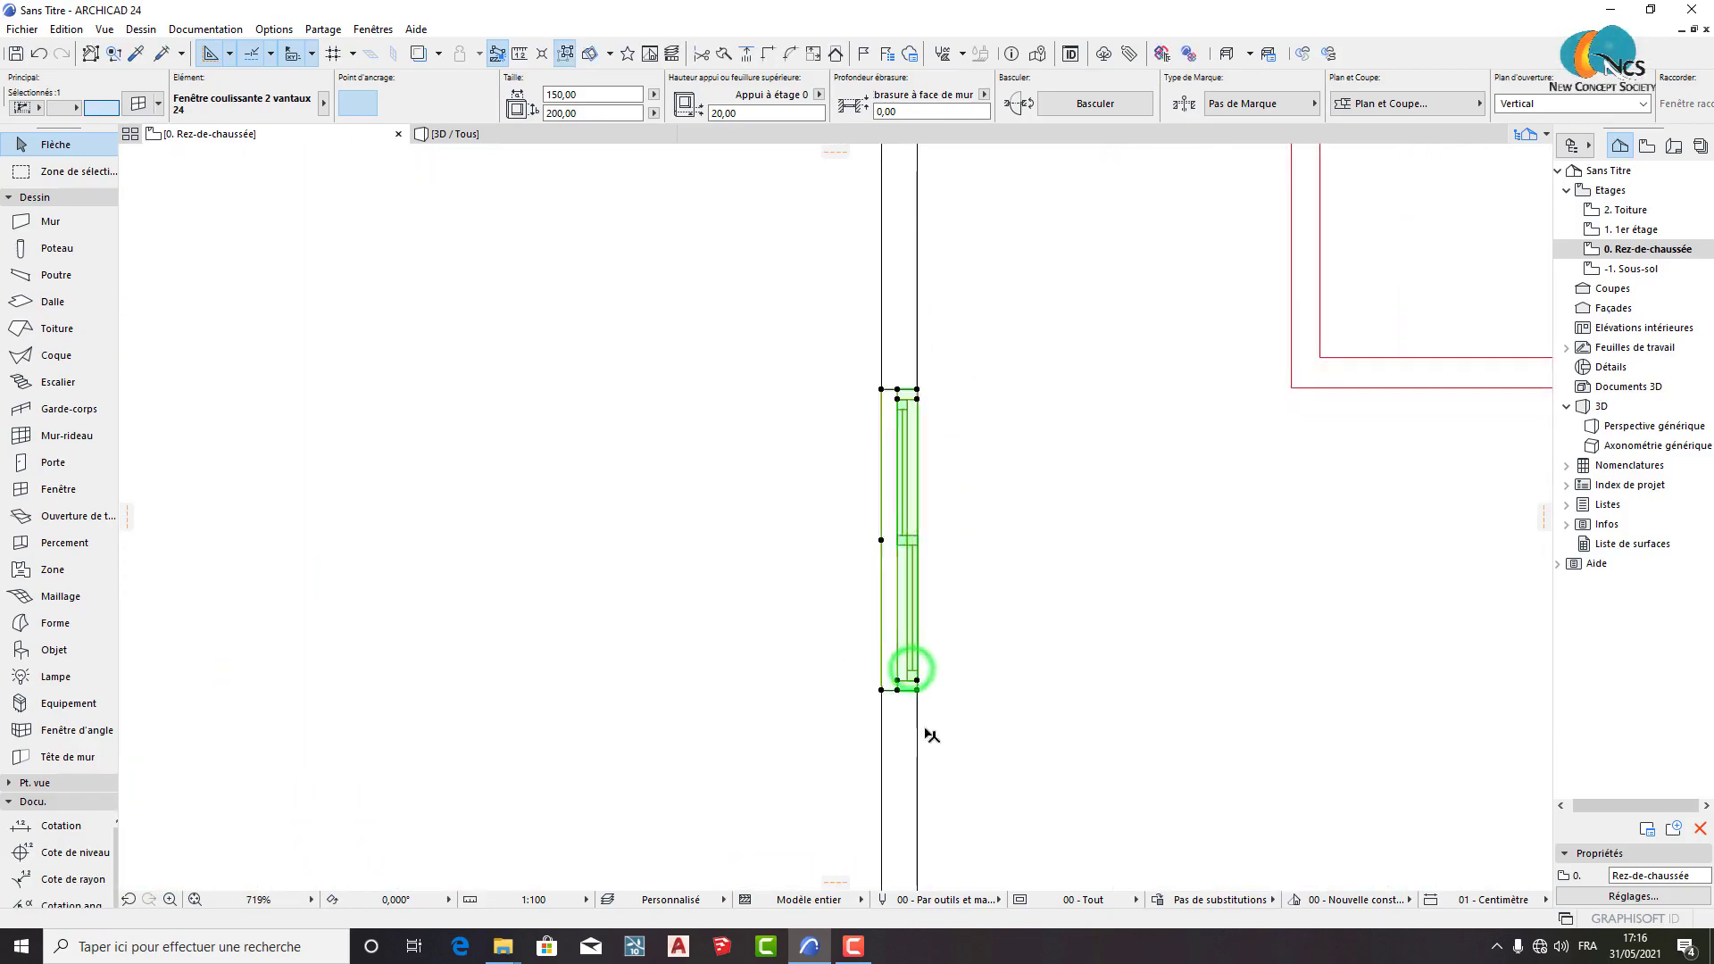
left_click(918, 685)
left_click(918, 546)
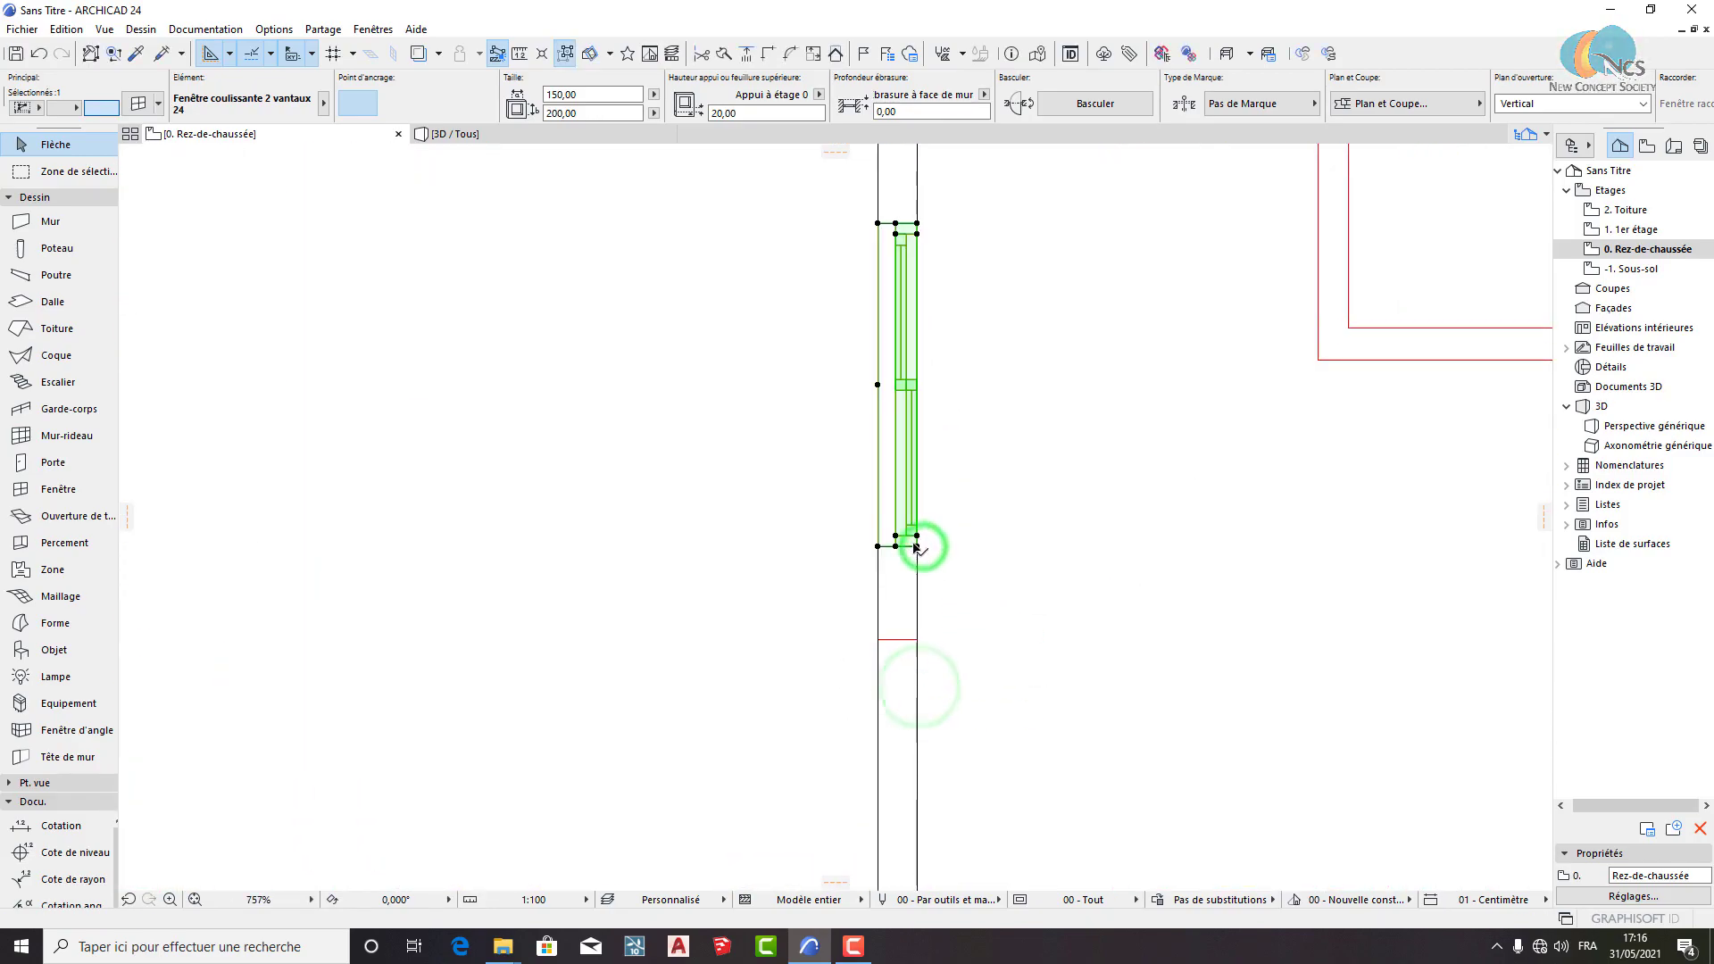
left_click(918, 546)
left_click(921, 639)
scroll(950, 650, "down", 6)
scroll(930, 643, "down", 3)
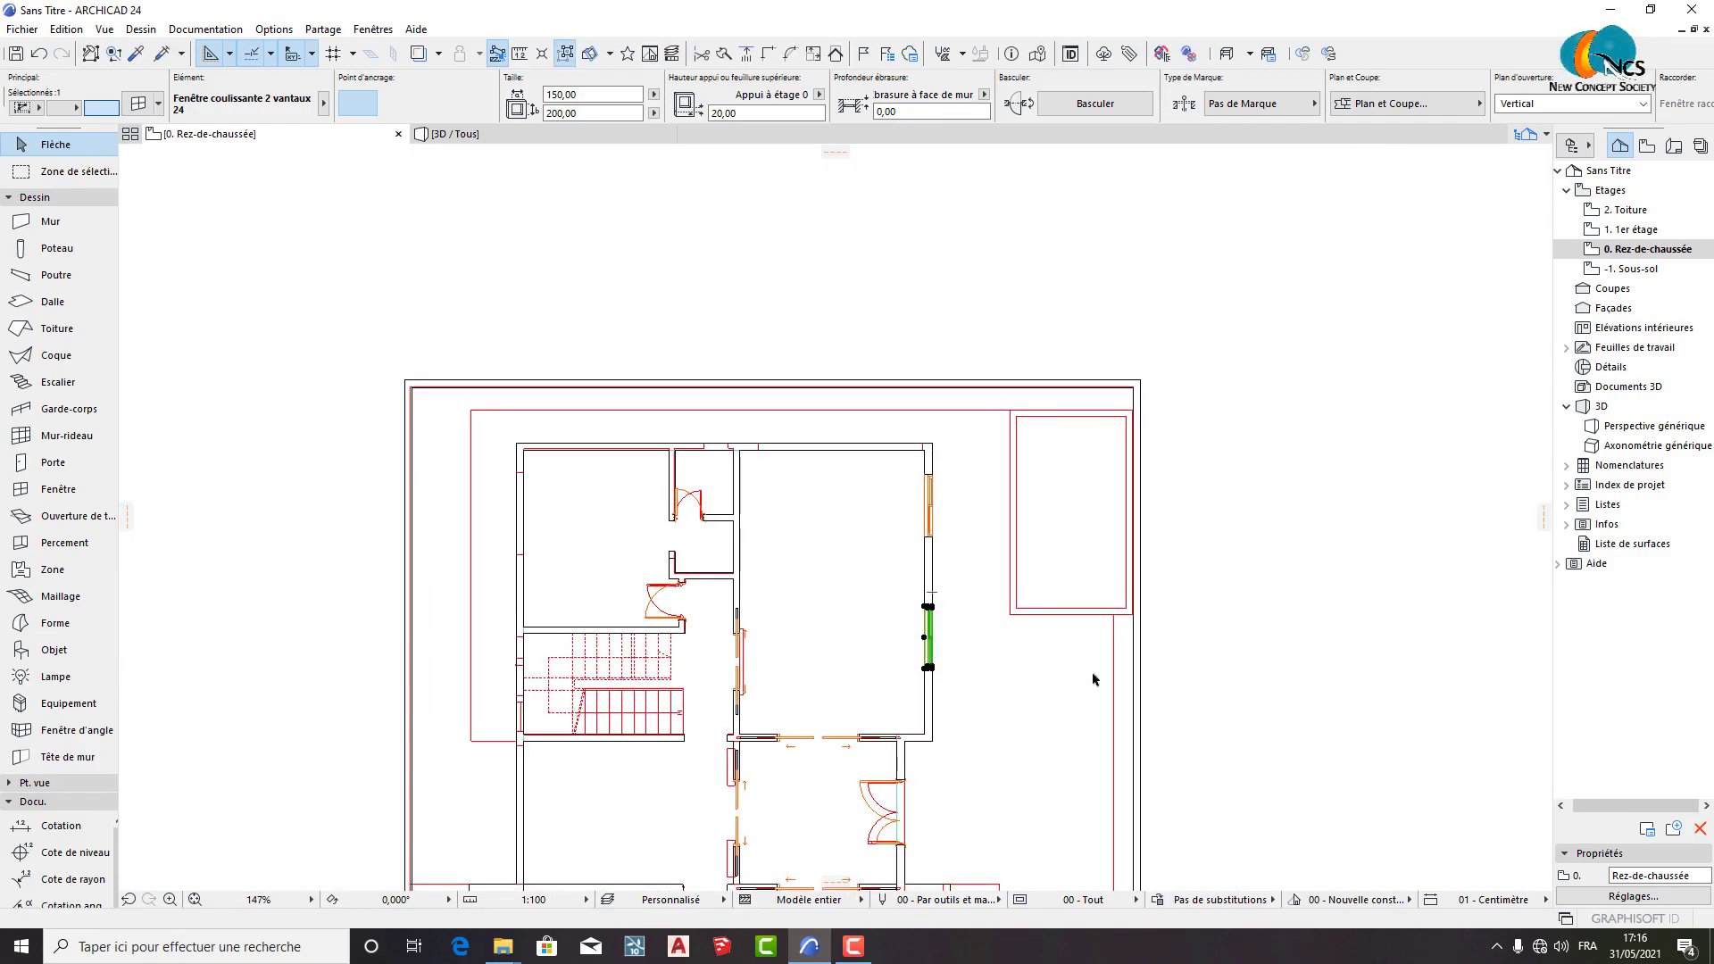
left_click(1257, 628)
scroll(1255, 727, "up", 3)
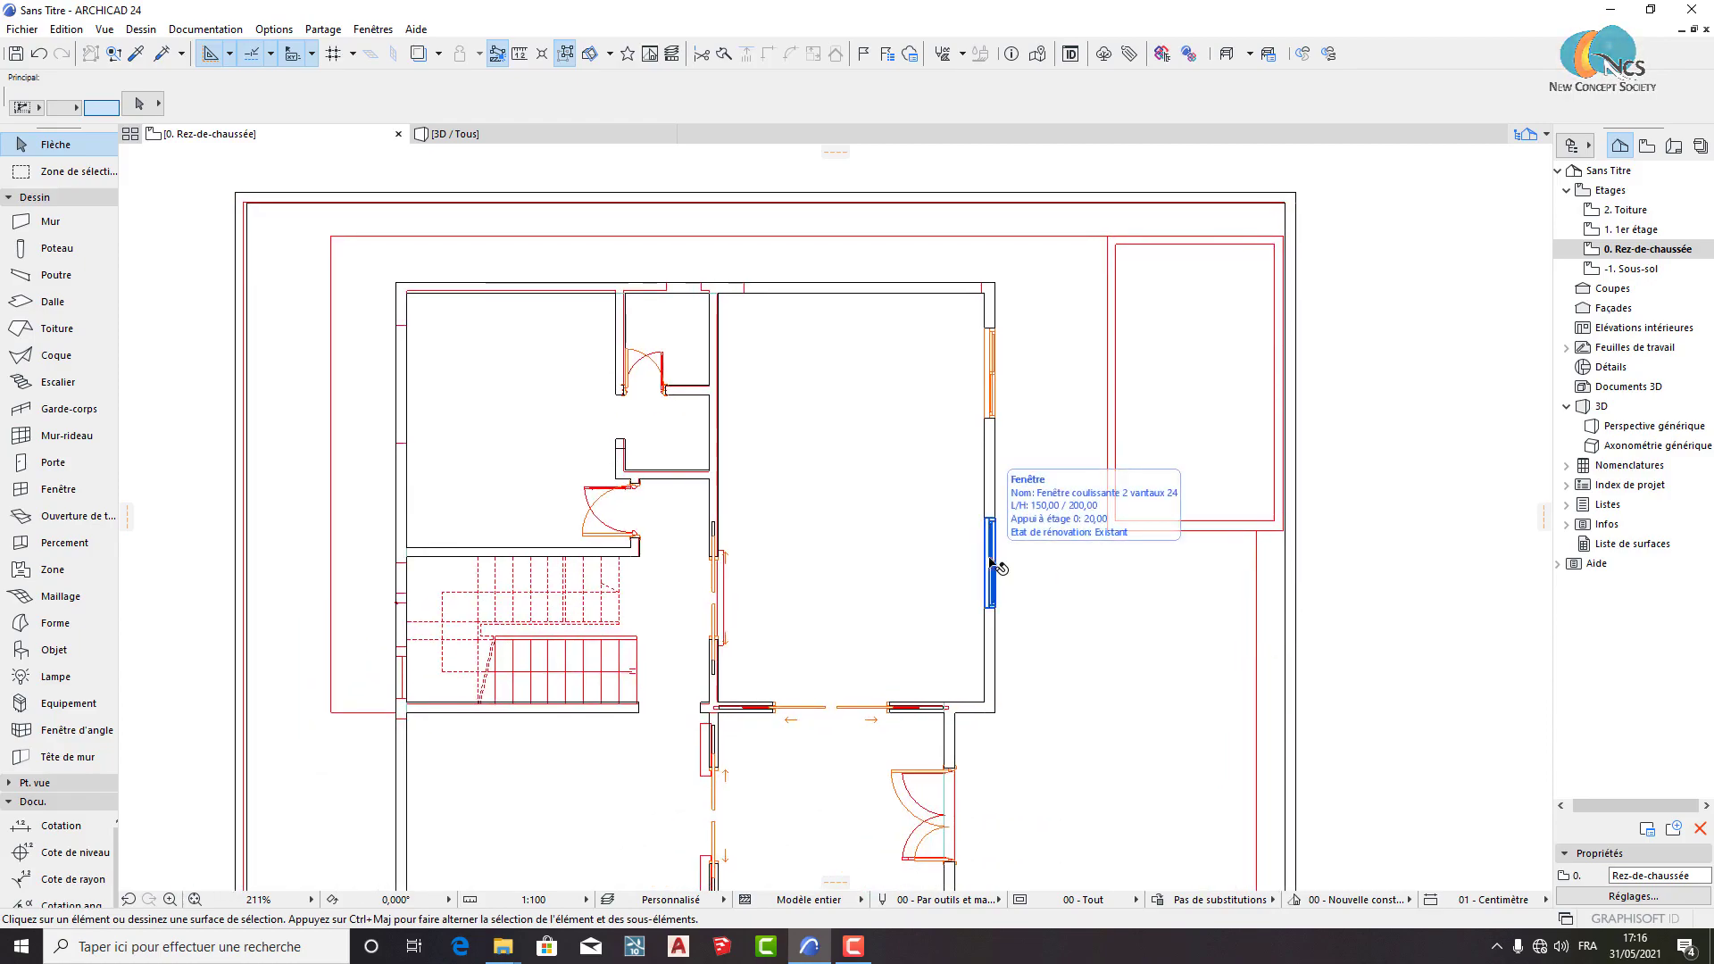
middle_click_drag(1022, 638, 1080, 675)
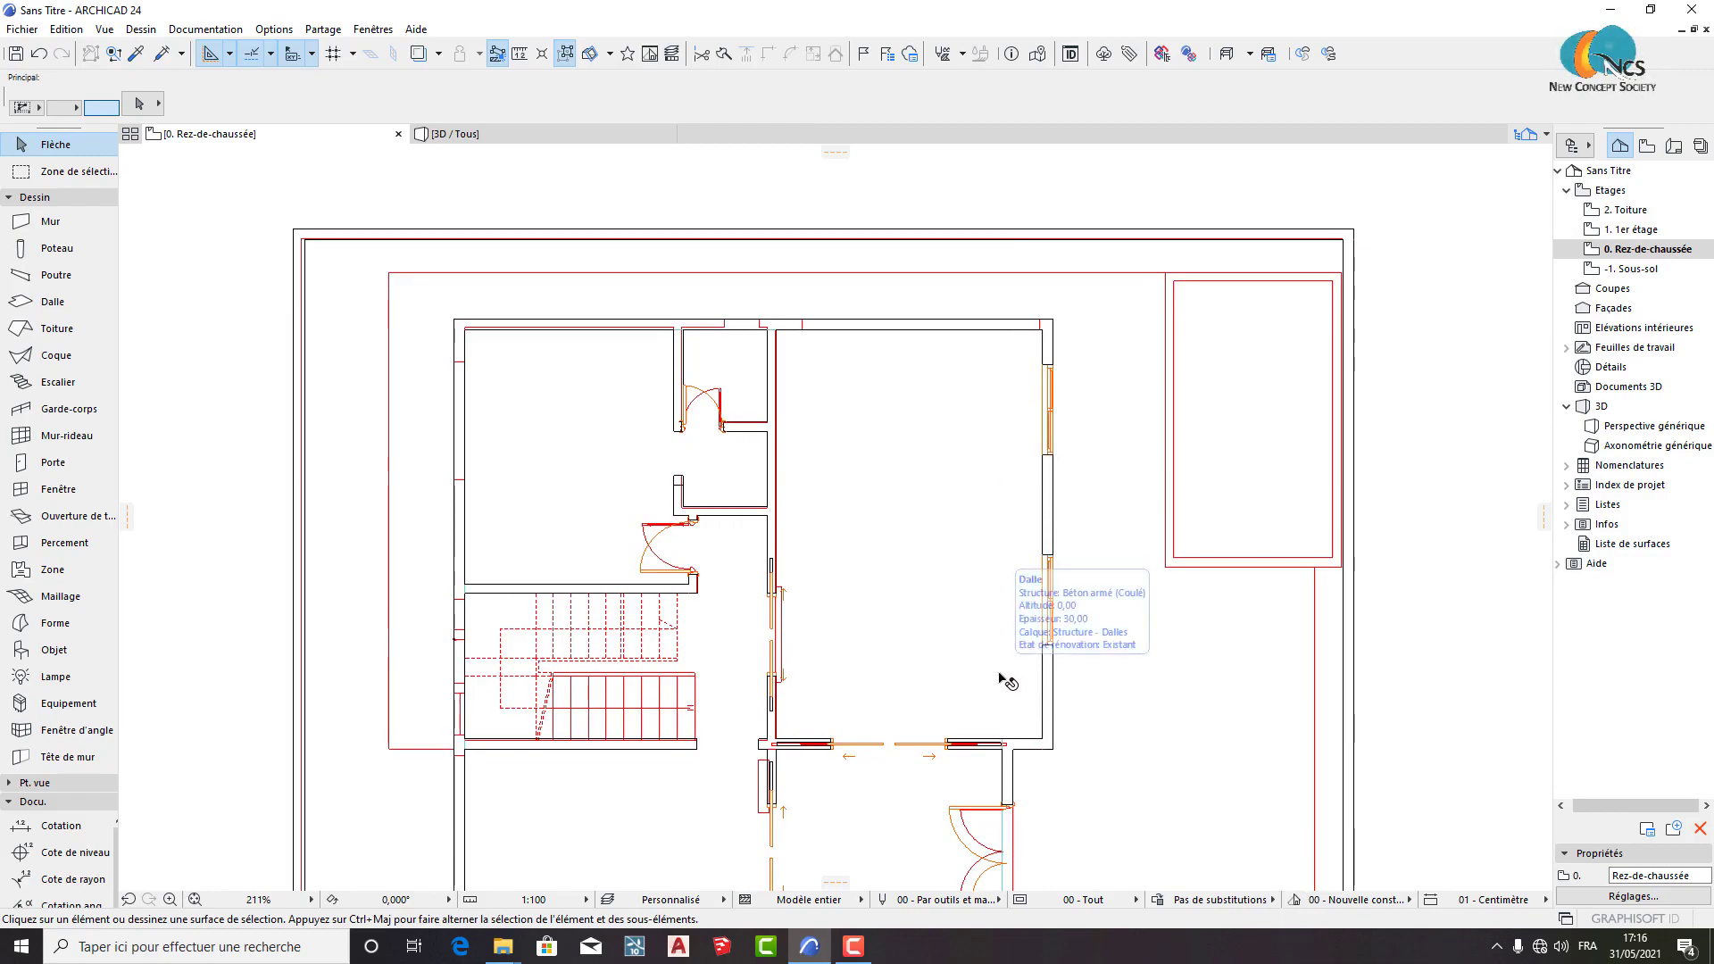
scroll(1044, 604, "up", 3)
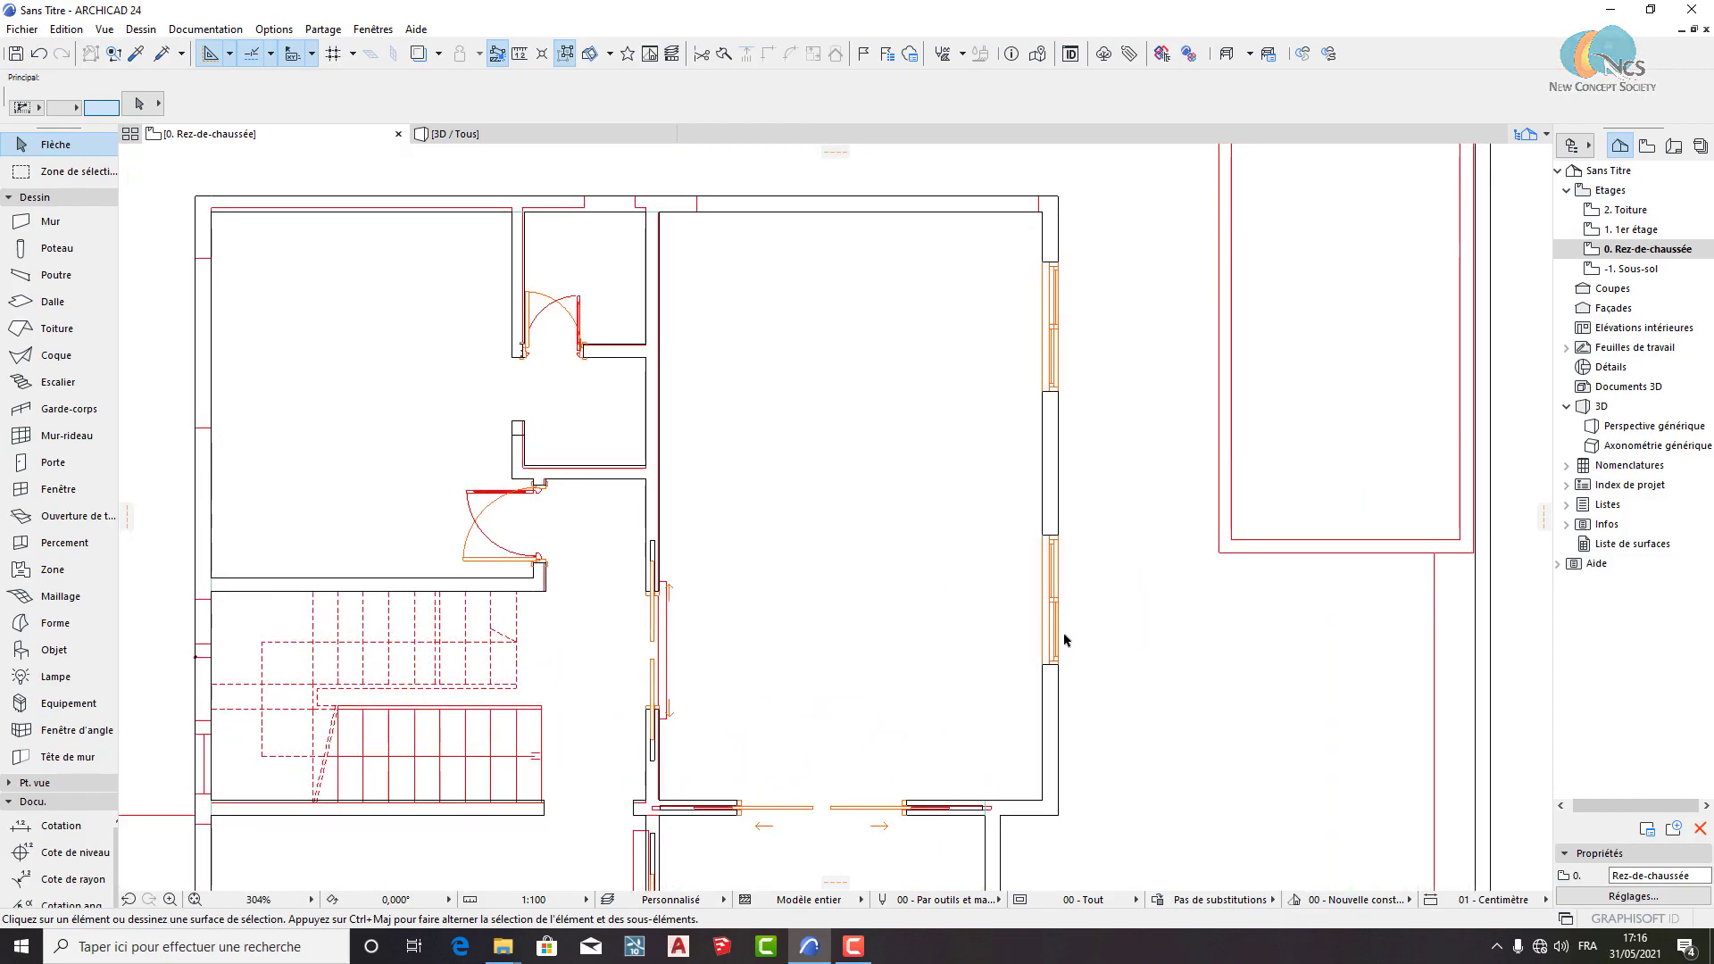
scroll(1056, 355, "up", 3)
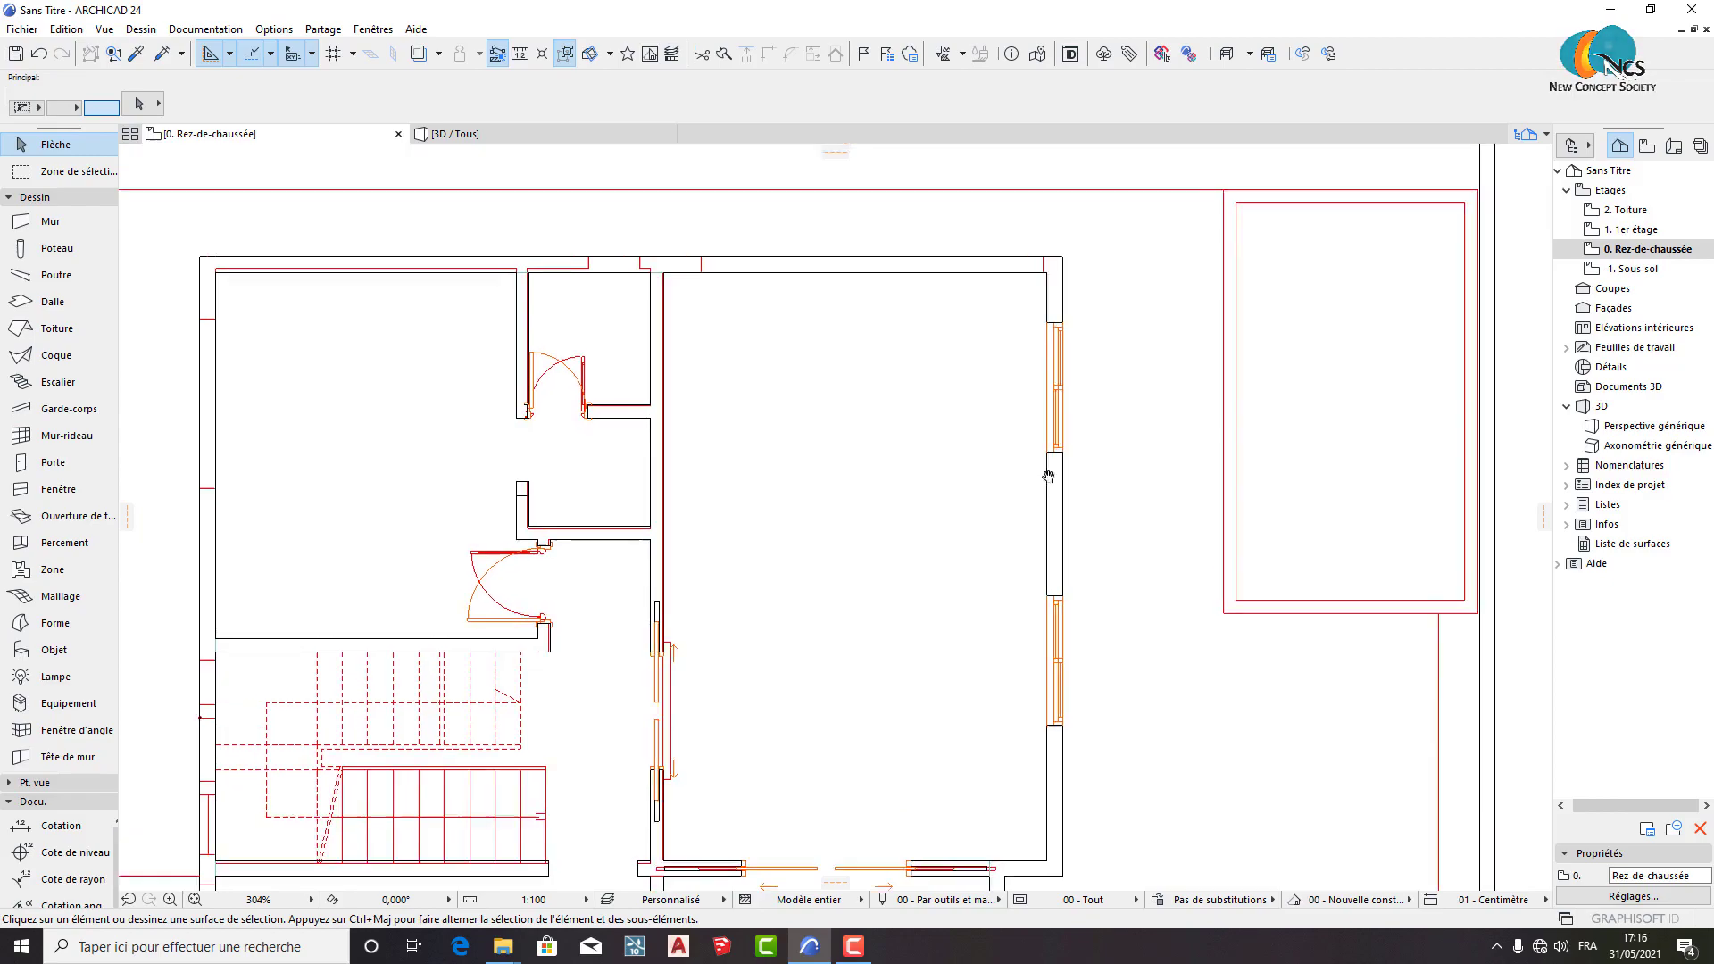
scroll(1024, 416, "down", 3)
scroll(919, 333, "up", 3)
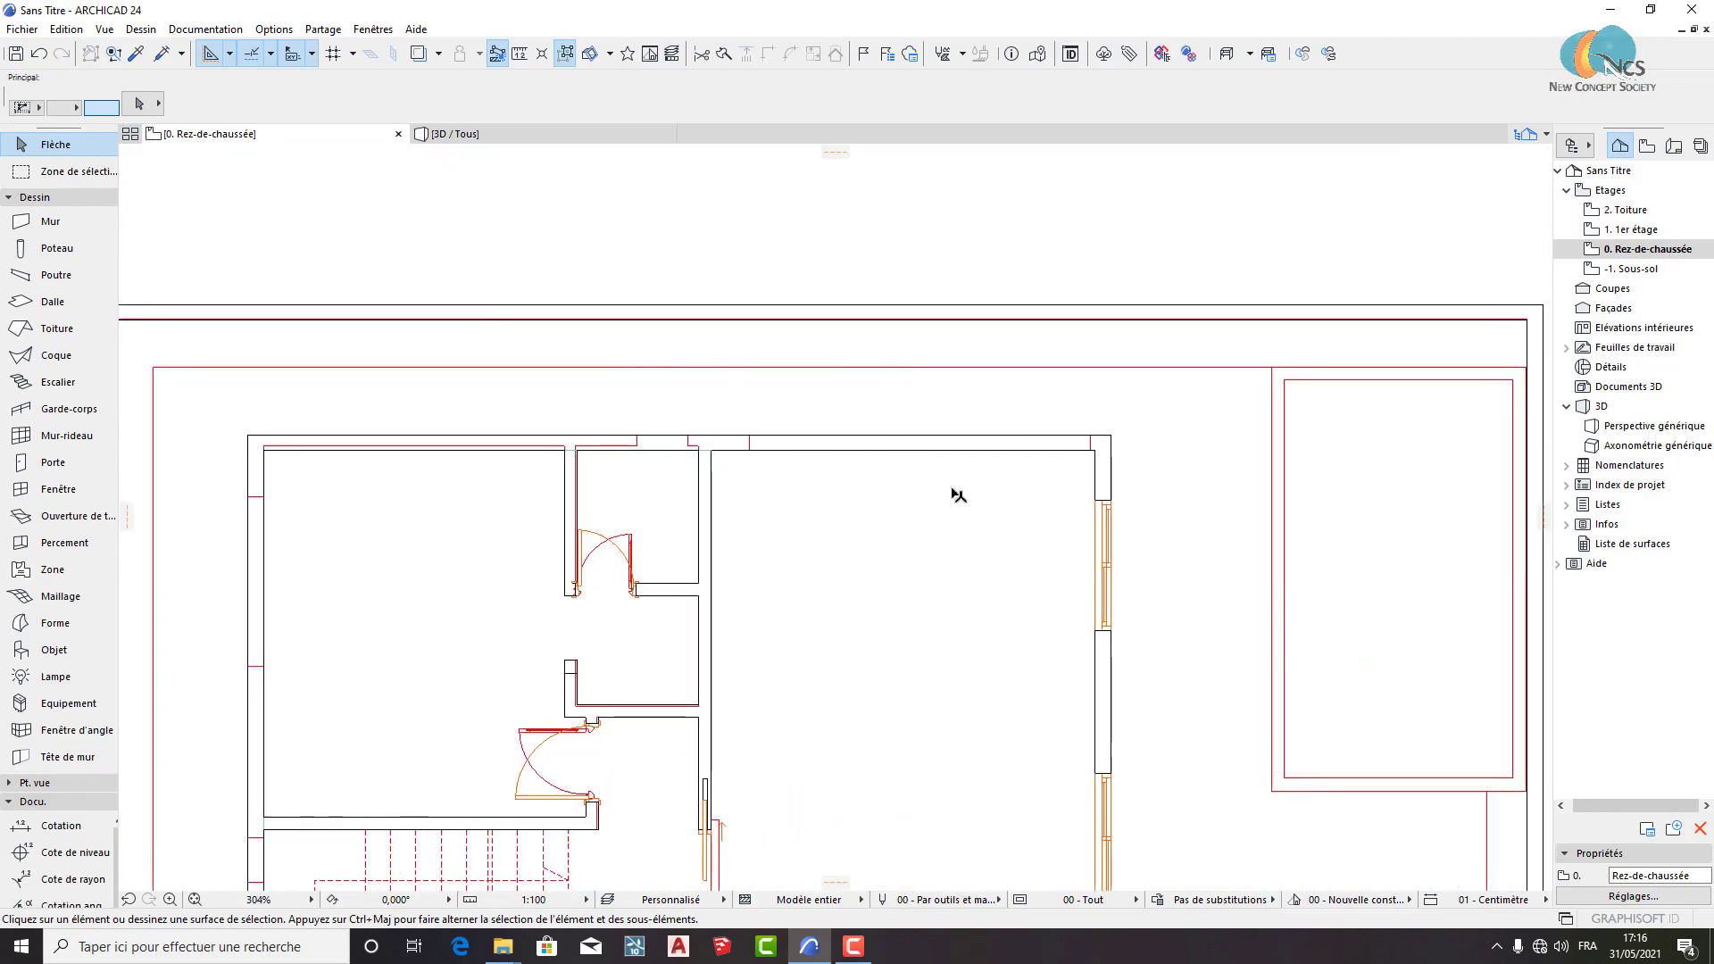
Delete the lower of the two sliding windows in the right exterior wall of the large upper room.
scroll(936, 471, "down", 3)
scroll(995, 643, "up", 3)
left_click(989, 611)
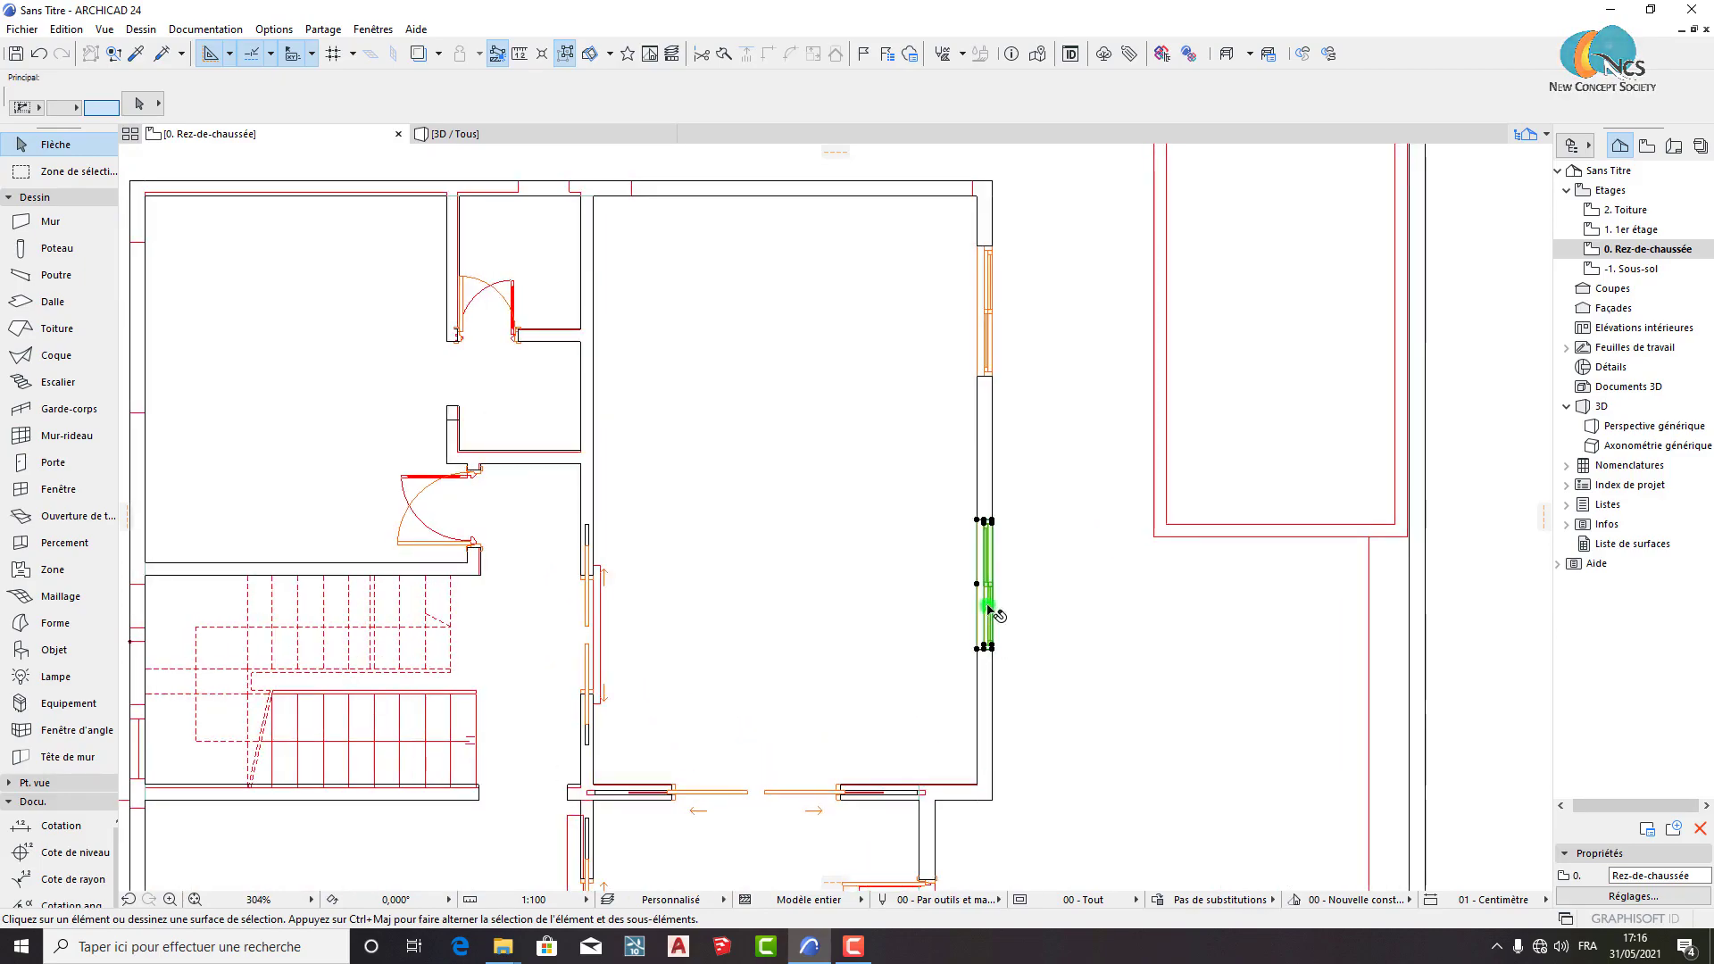
key("Delete")
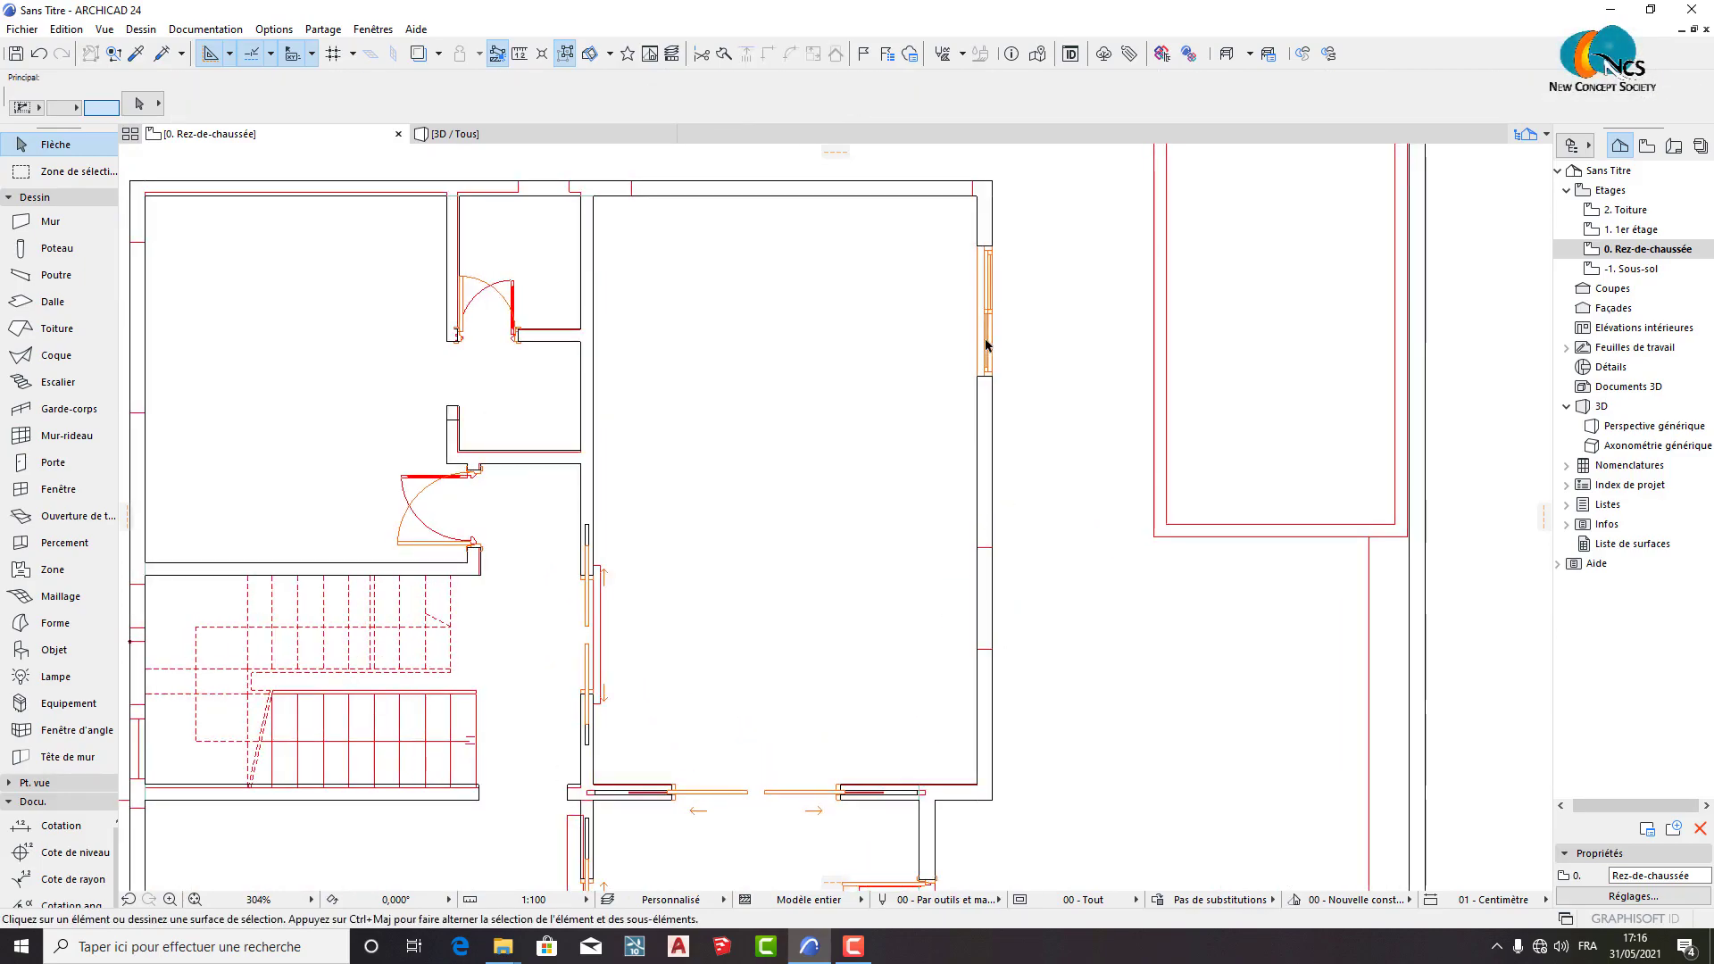
Try to extend the remaining window's lower end down the right exterior wall towards the lower opening.
left_click(986, 341)
left_click(978, 376)
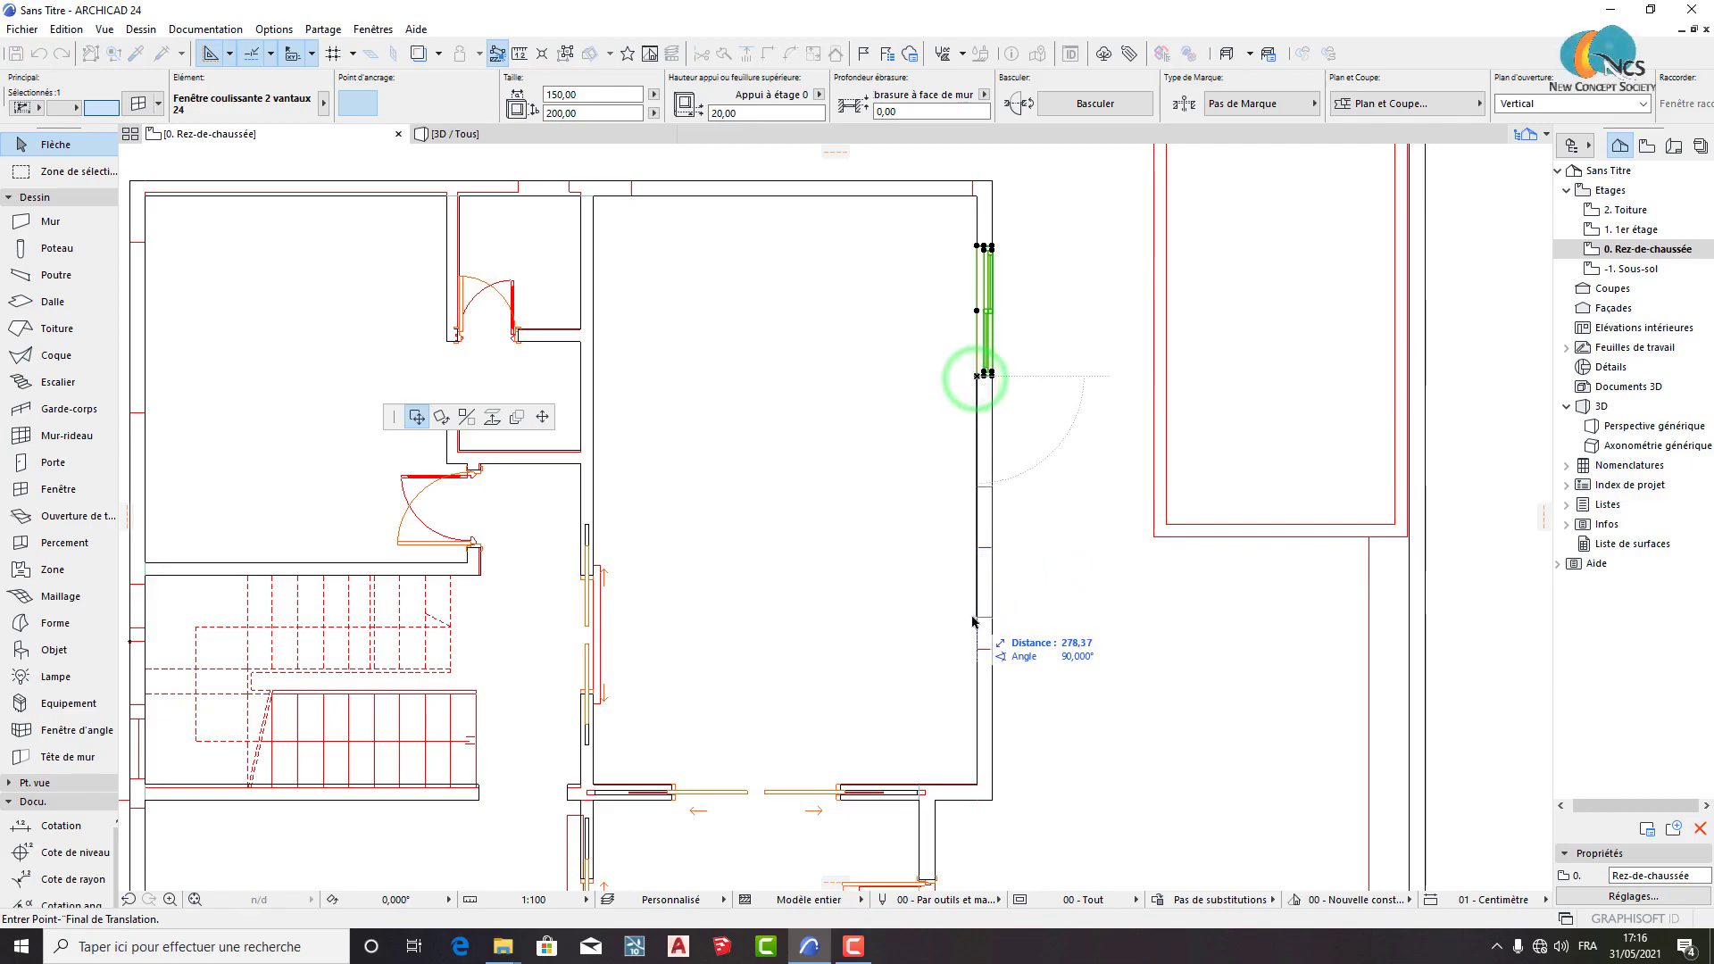
left_click(541, 403)
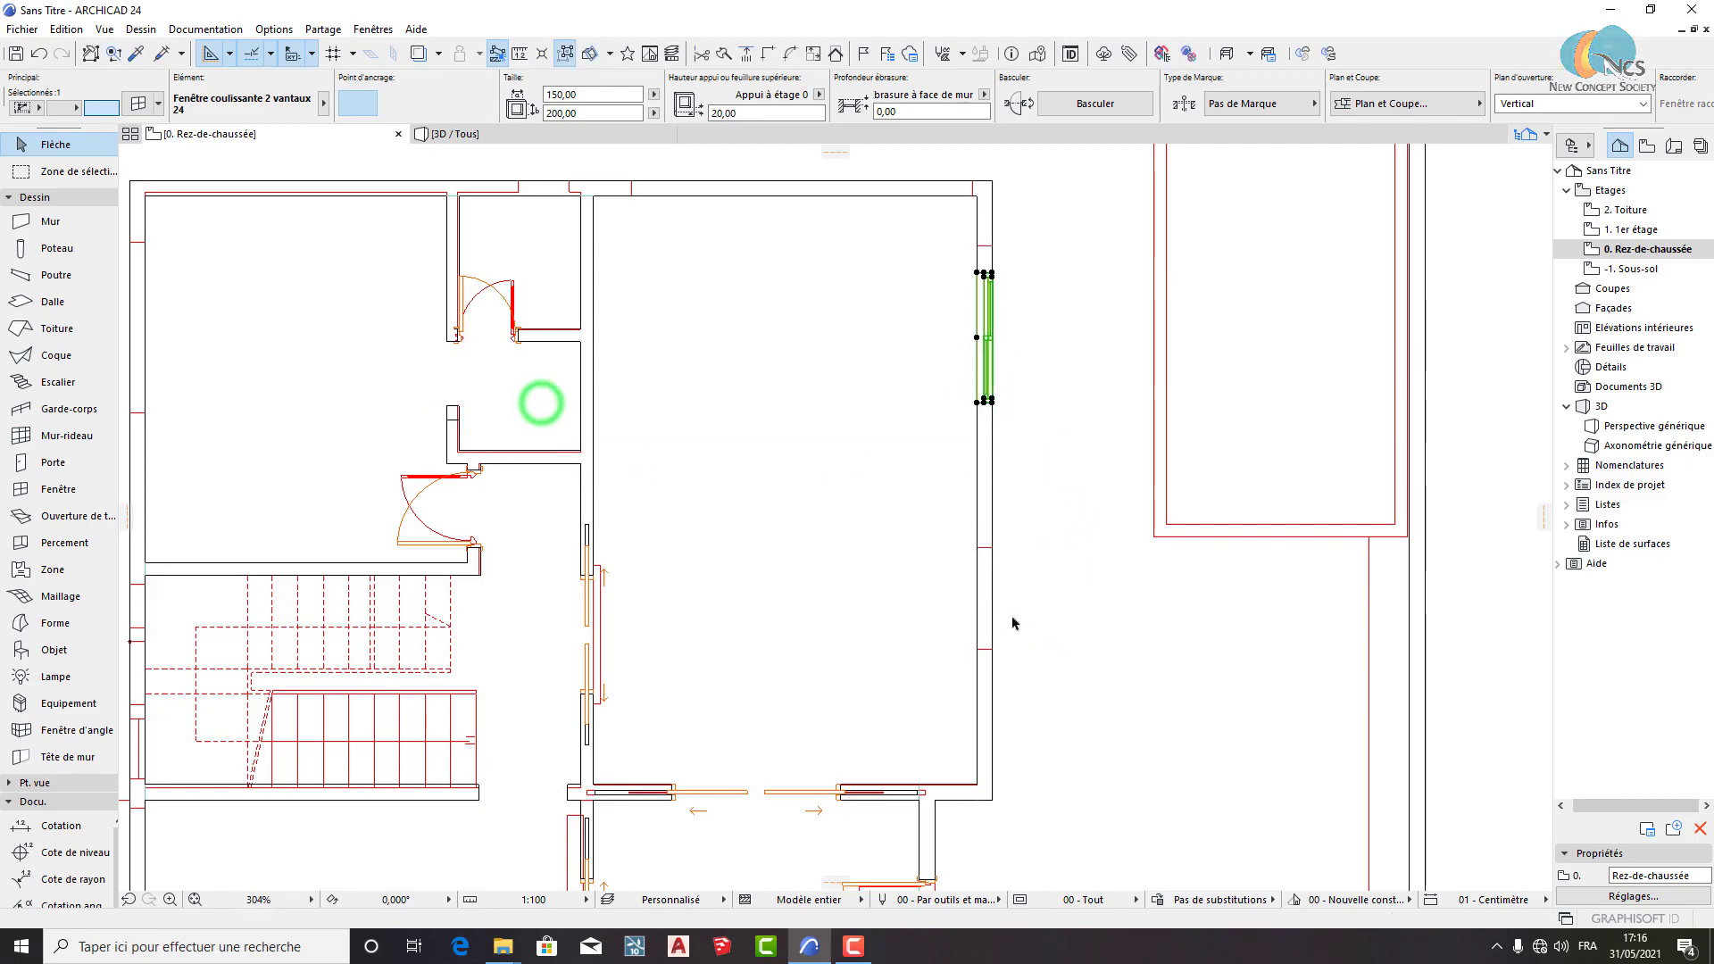
left_click(979, 404)
left_click(548, 425)
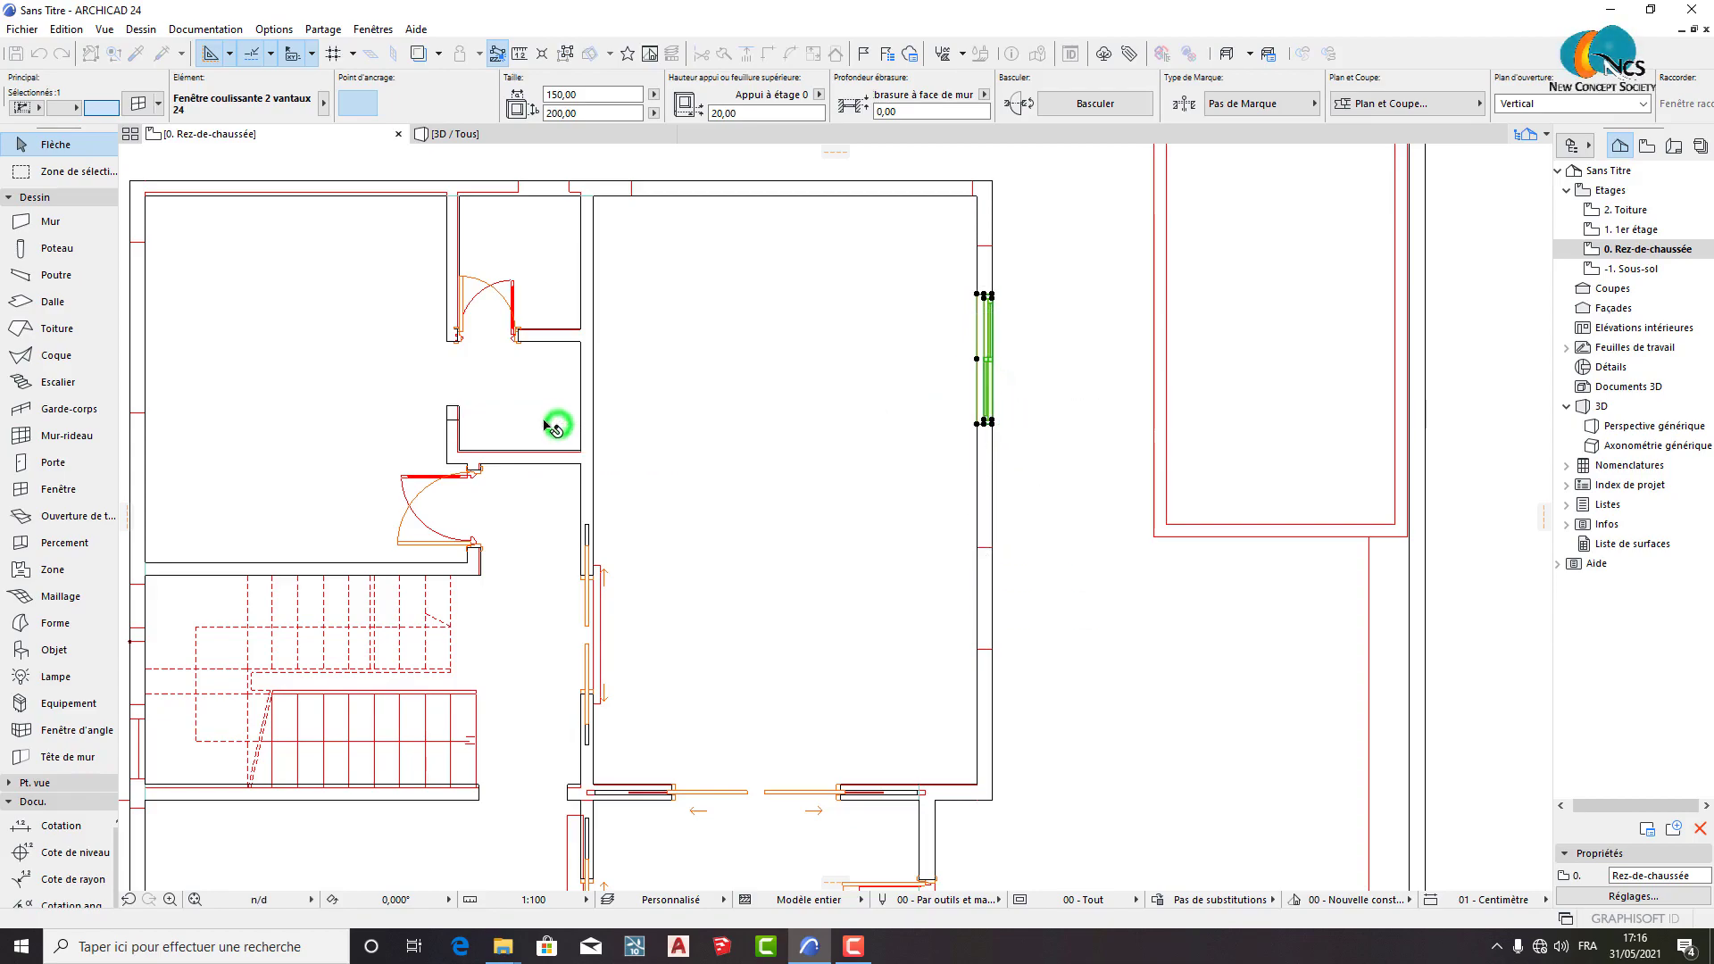
Stretch the remaining window to about 466 wide, from the upper opening's upper red line to the lower opening's lower red line.
left_click(979, 421)
left_click(544, 418)
left_click(979, 646)
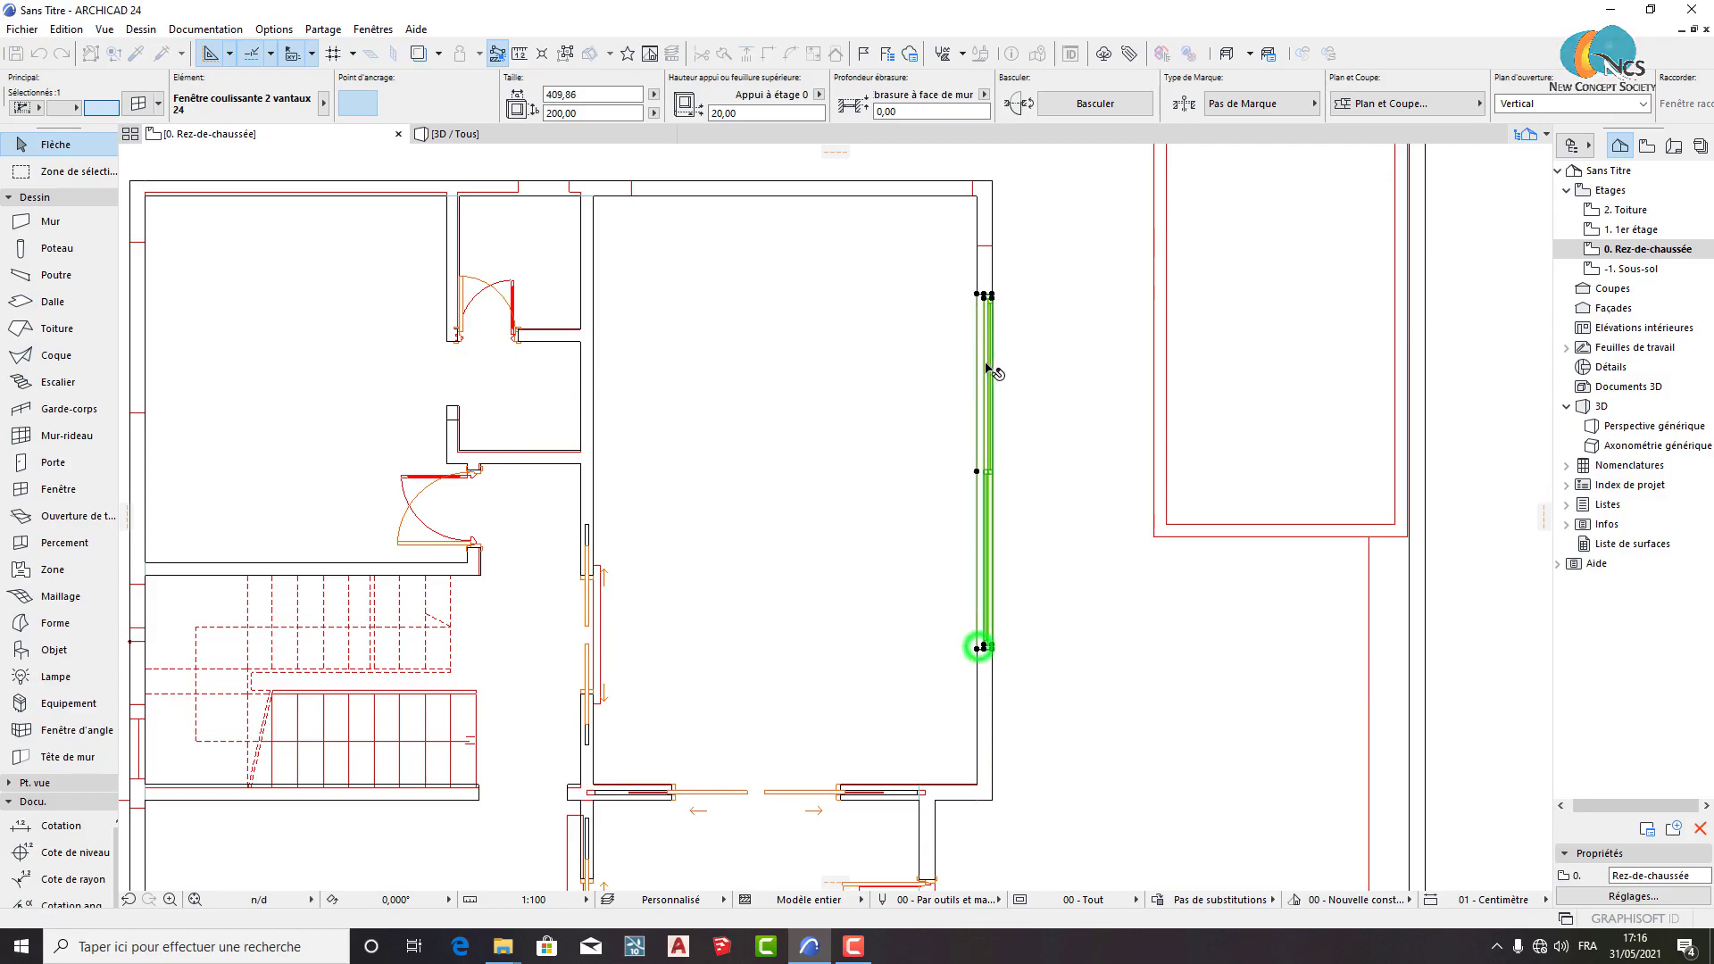
left_click(980, 296)
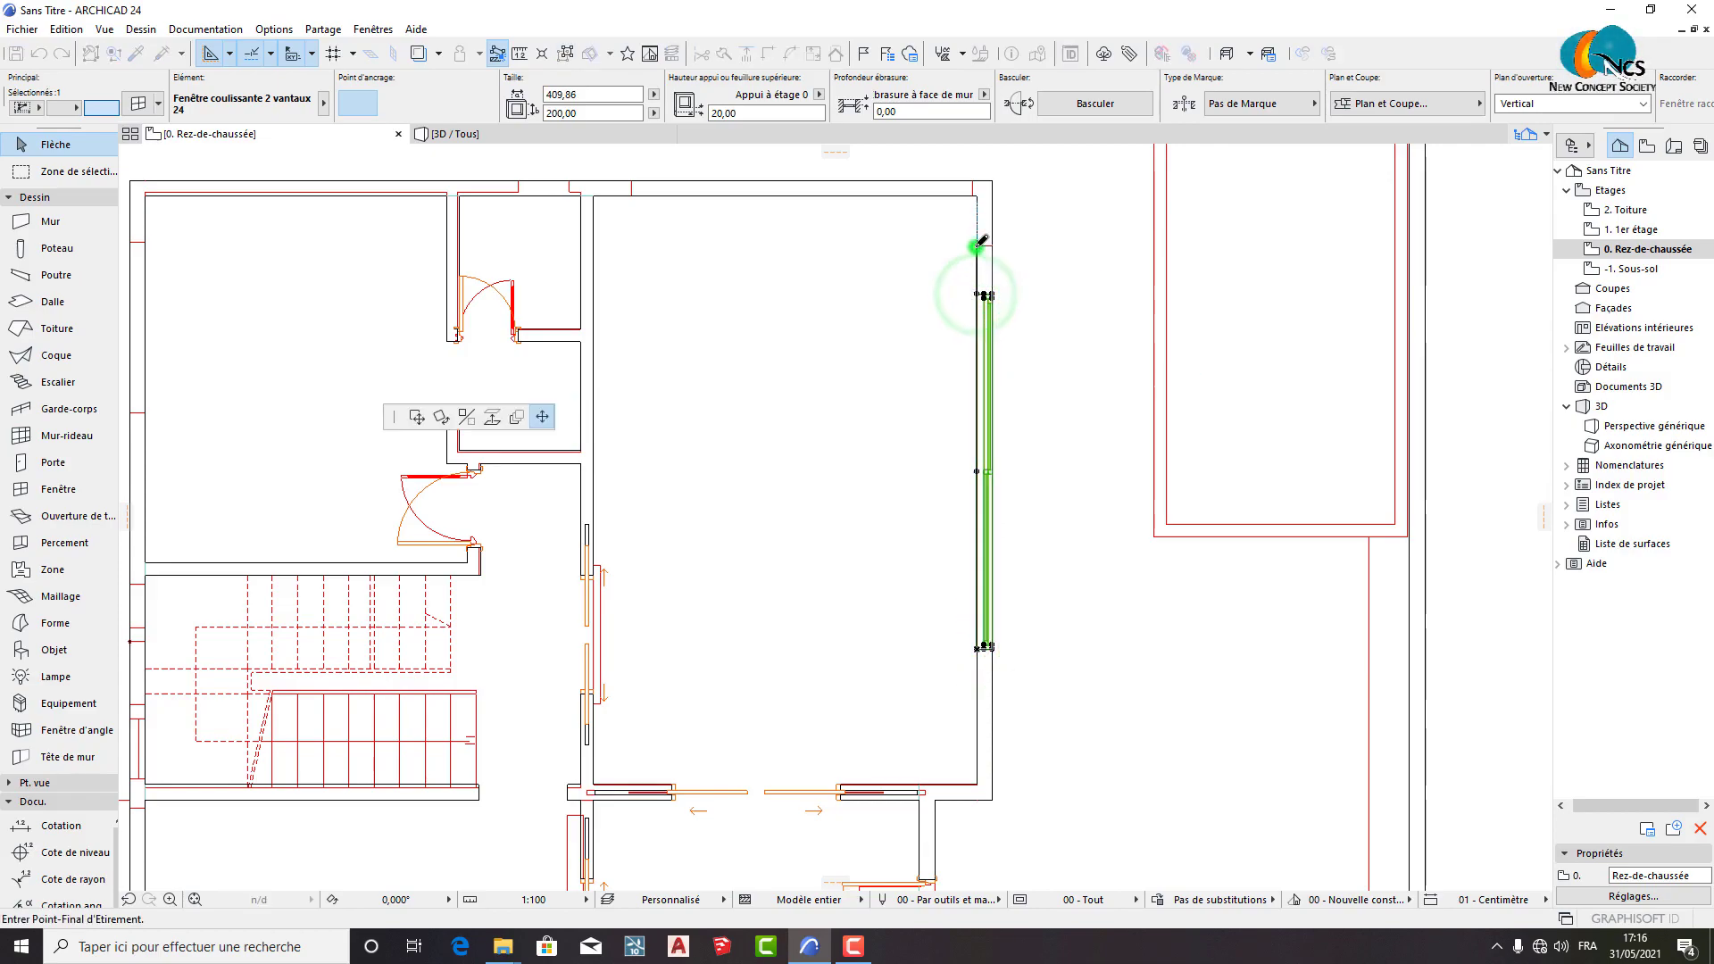
left_click(976, 246)
scroll(1032, 611, "down", 3)
middle_click_drag(1032, 611, 1033, 642)
left_click(1309, 478)
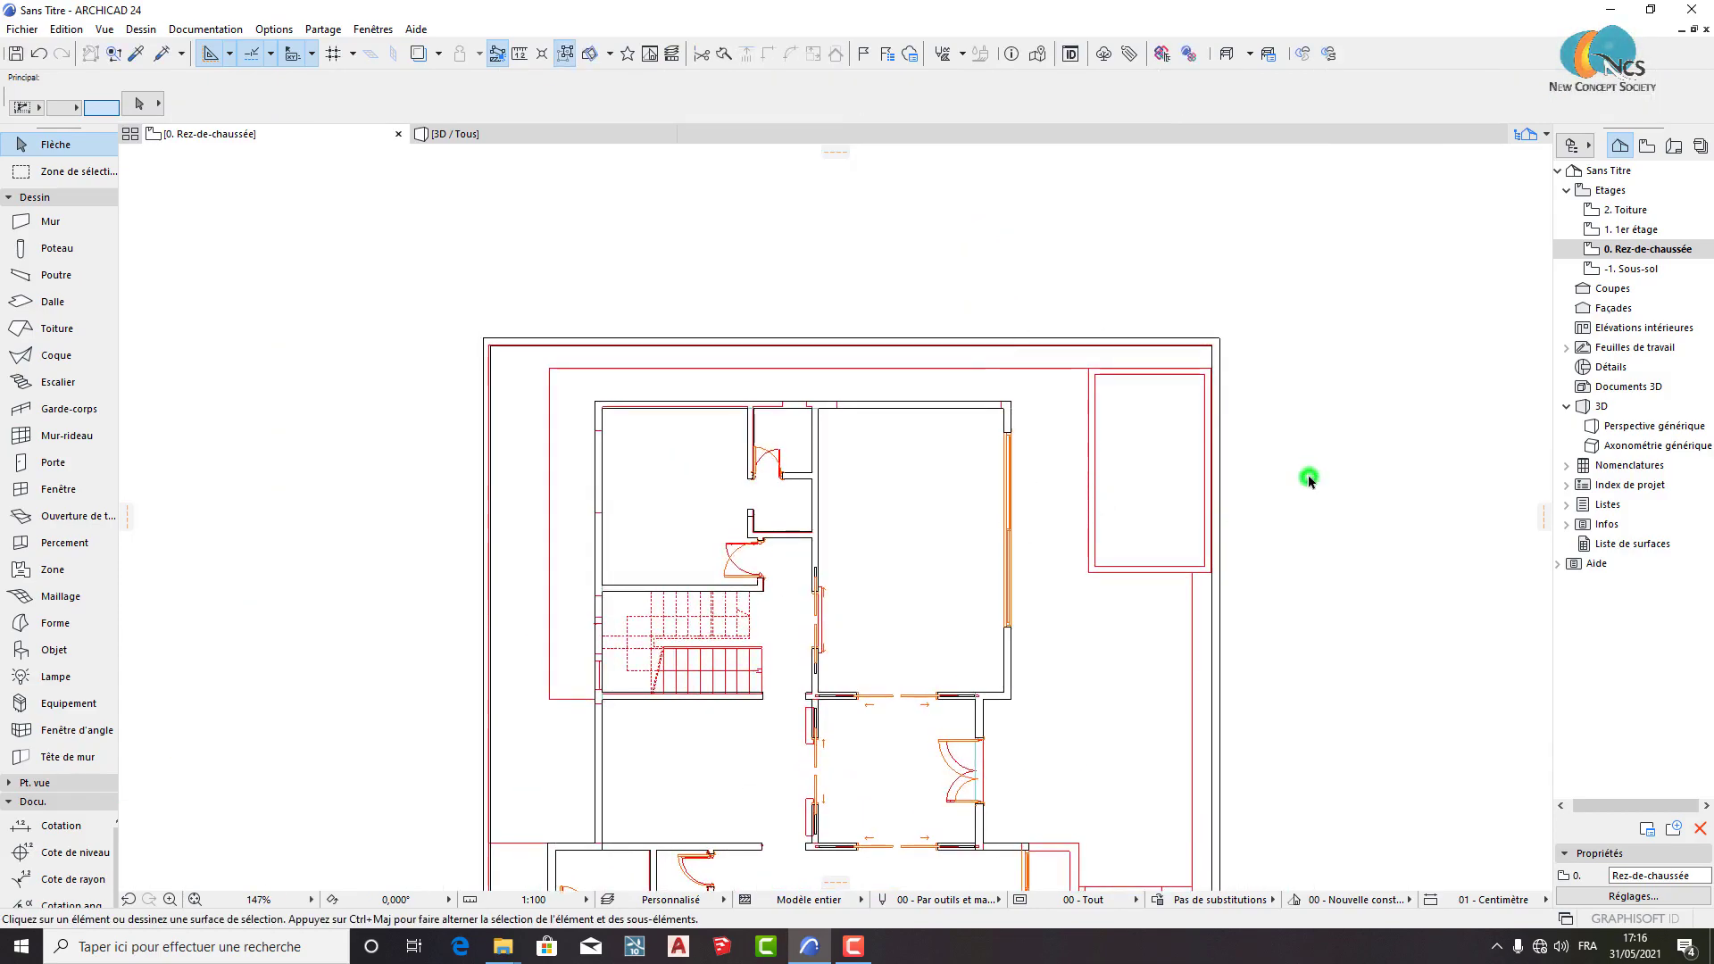
Set the widened window's height to 220 and its sill height to 0.
middle_click_drag(1168, 552, 1017, 373)
left_click(860, 418)
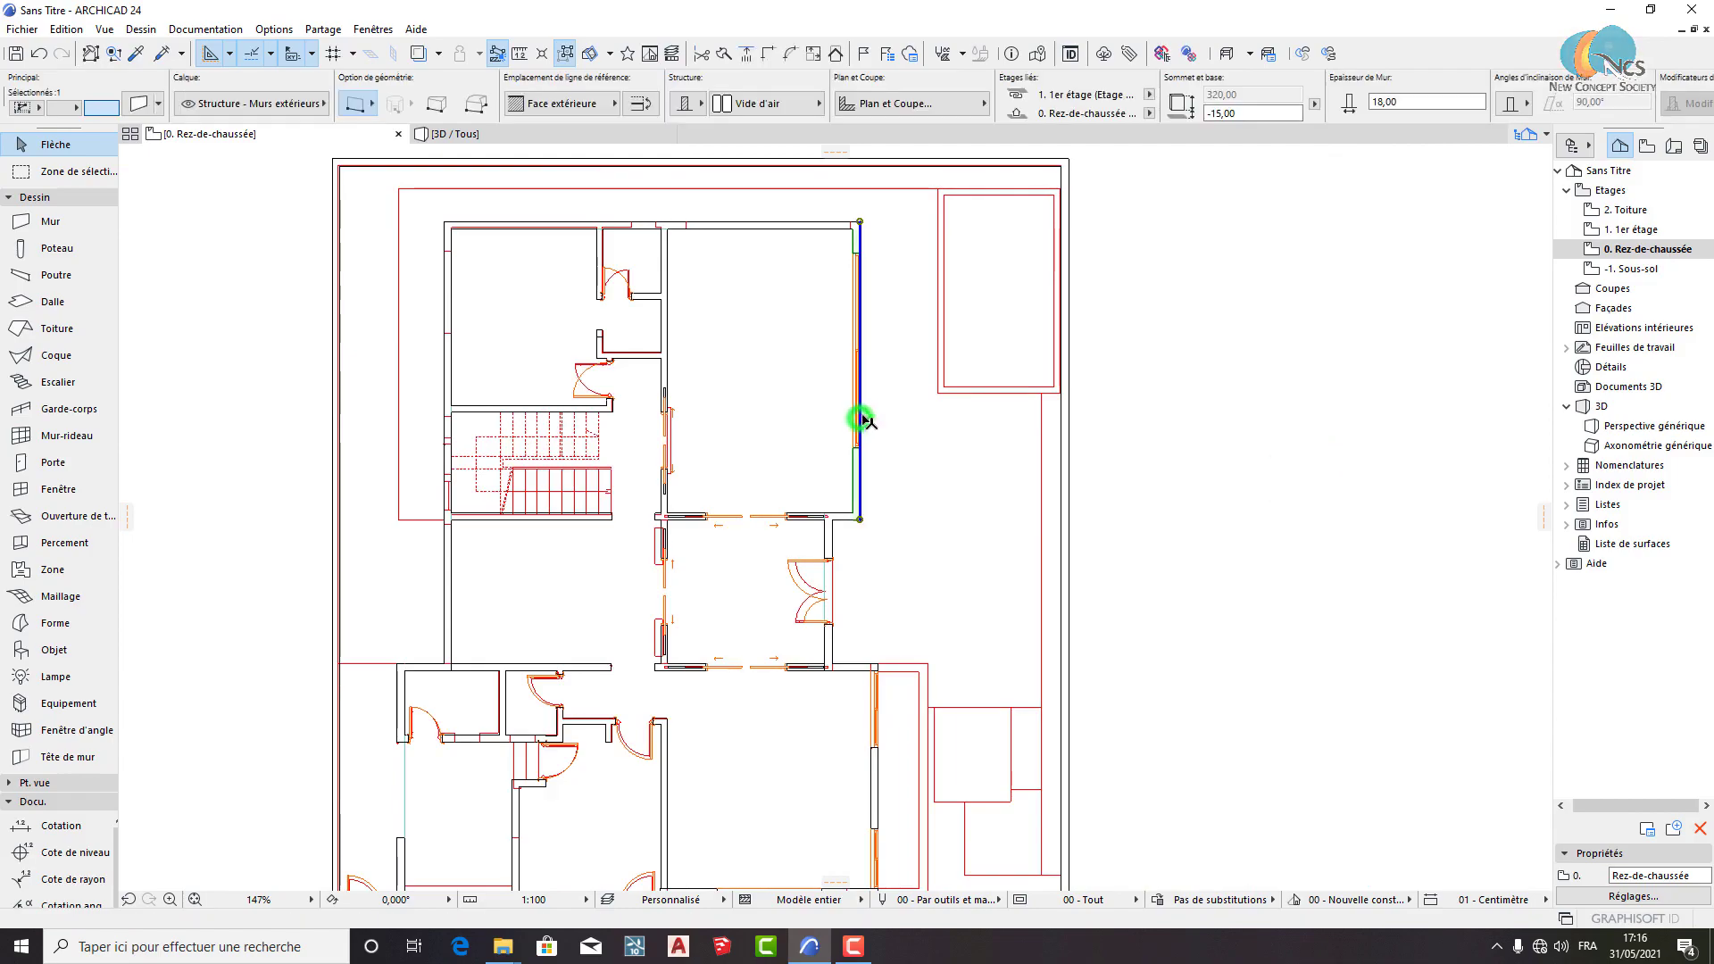
left_click(1176, 448)
scroll(896, 454, "up", 4)
left_click(814, 432)
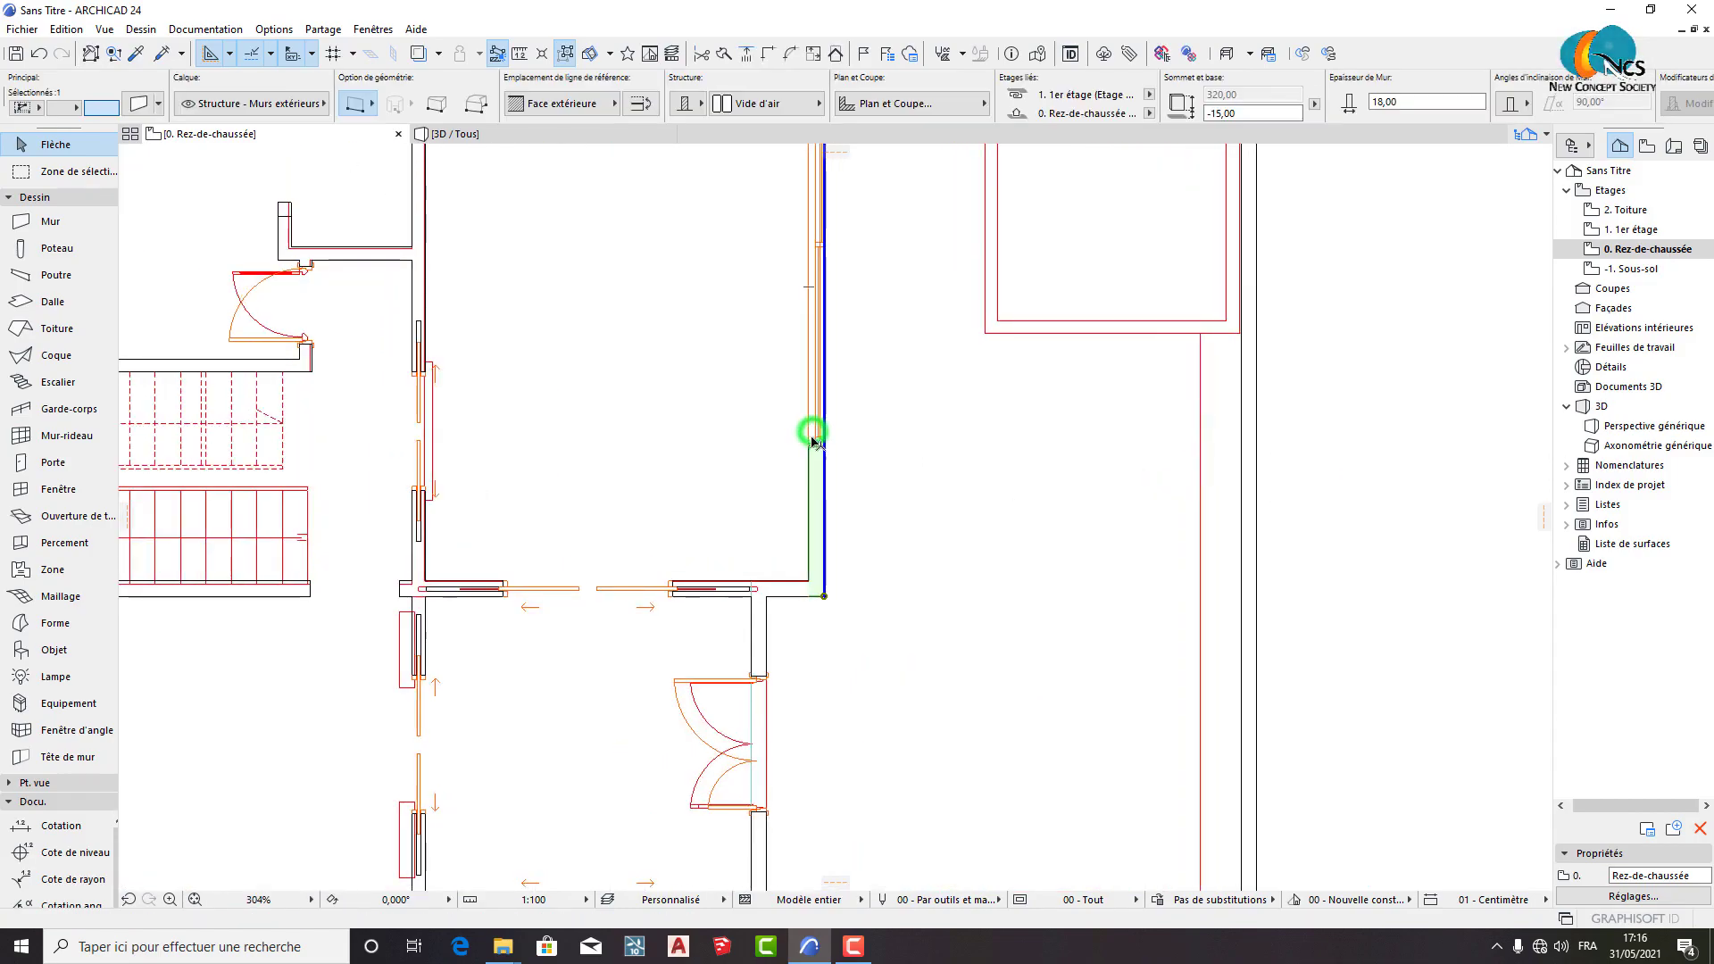
left_click(1295, 490)
scroll(804, 465, "up", 2)
left_click(885, 404)
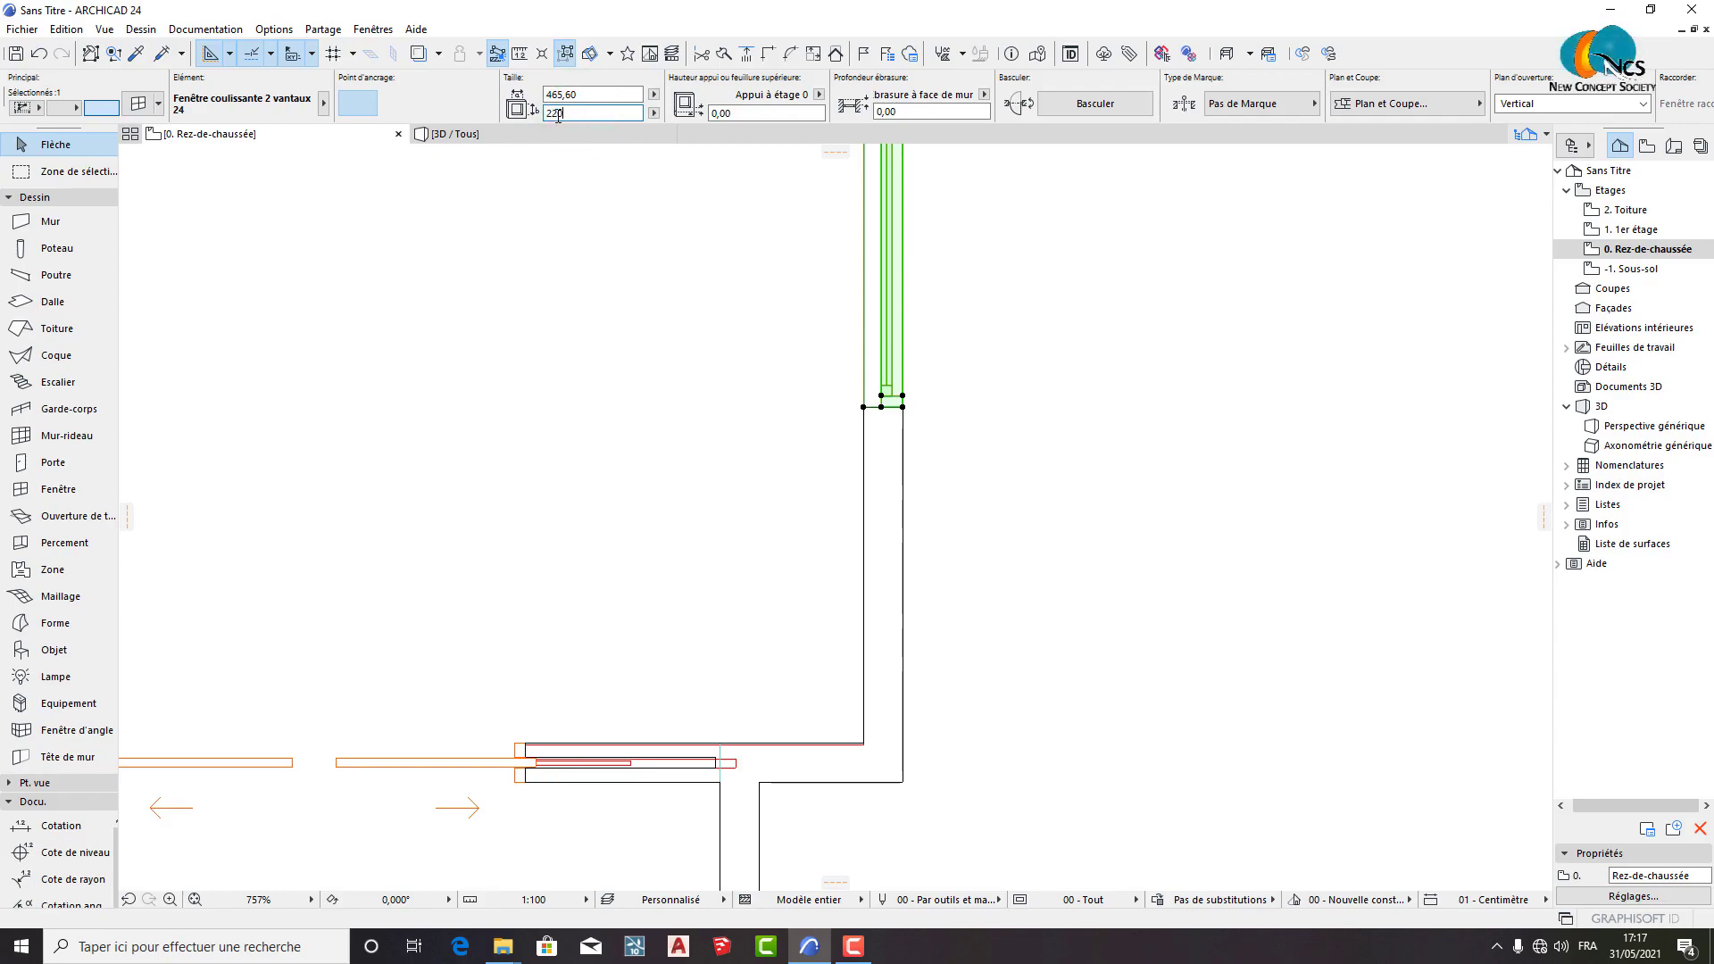
left_click(1098, 432)
Examine the widened window and the neighbouring facade openings in the 3D perspective from several angles.
scroll(1098, 433, "down", 8)
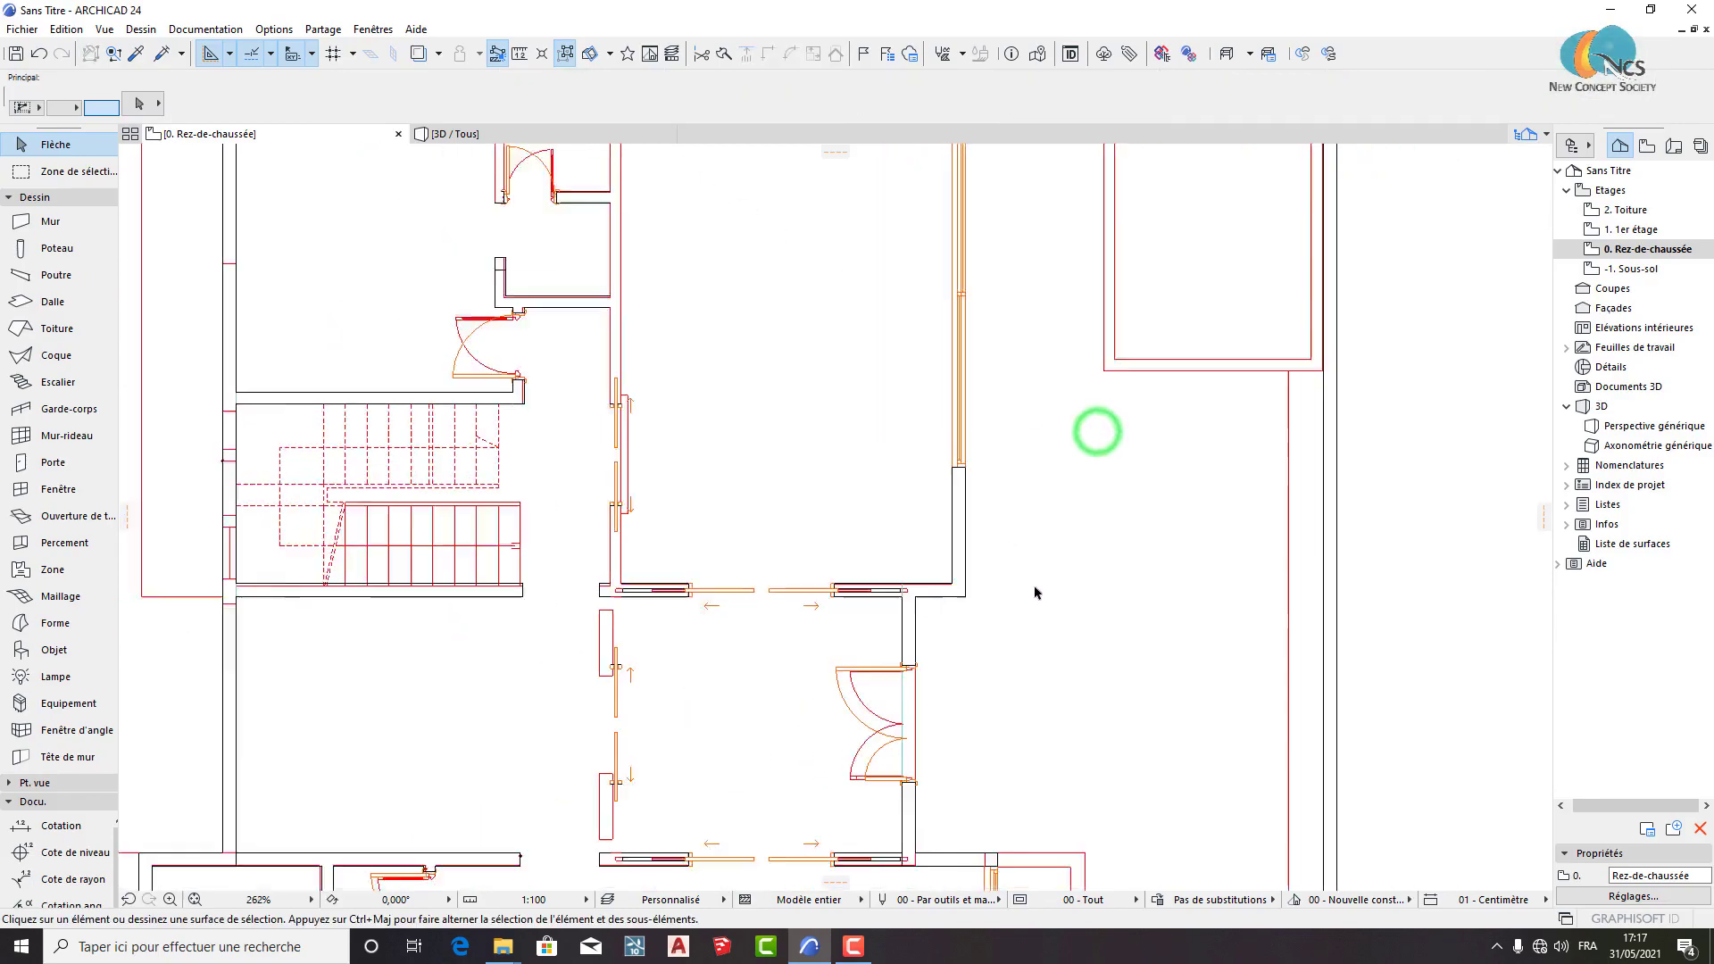
left_click(535, 133)
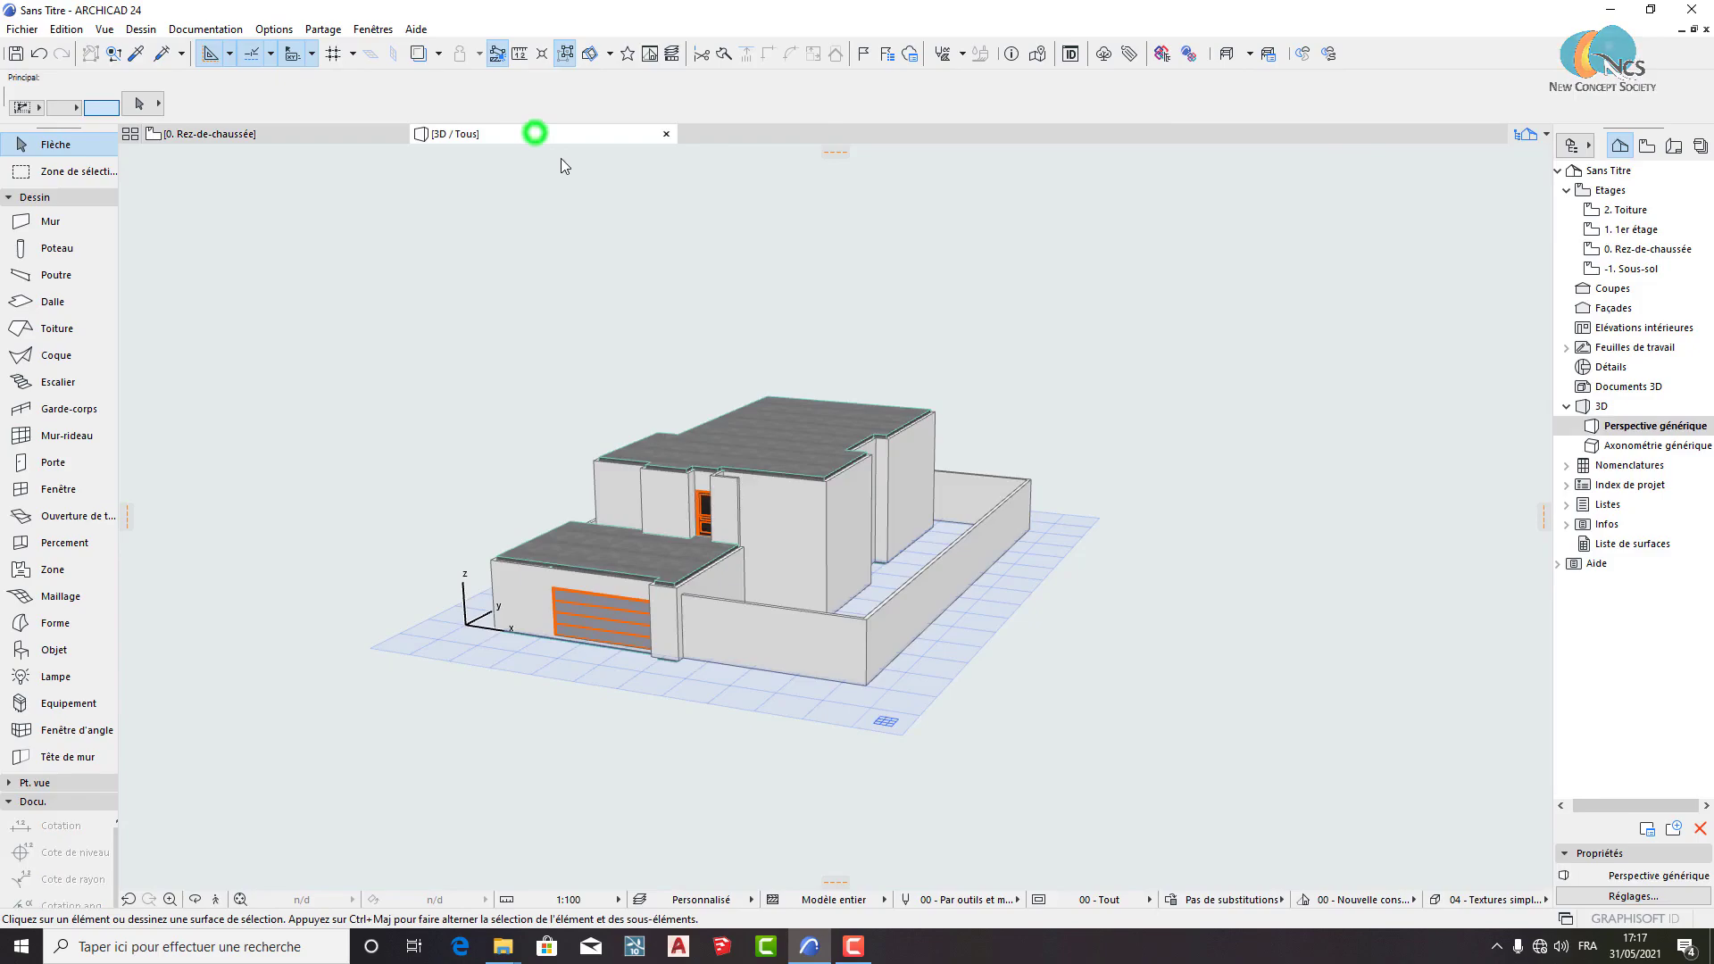
scroll(838, 512, "up", 10)
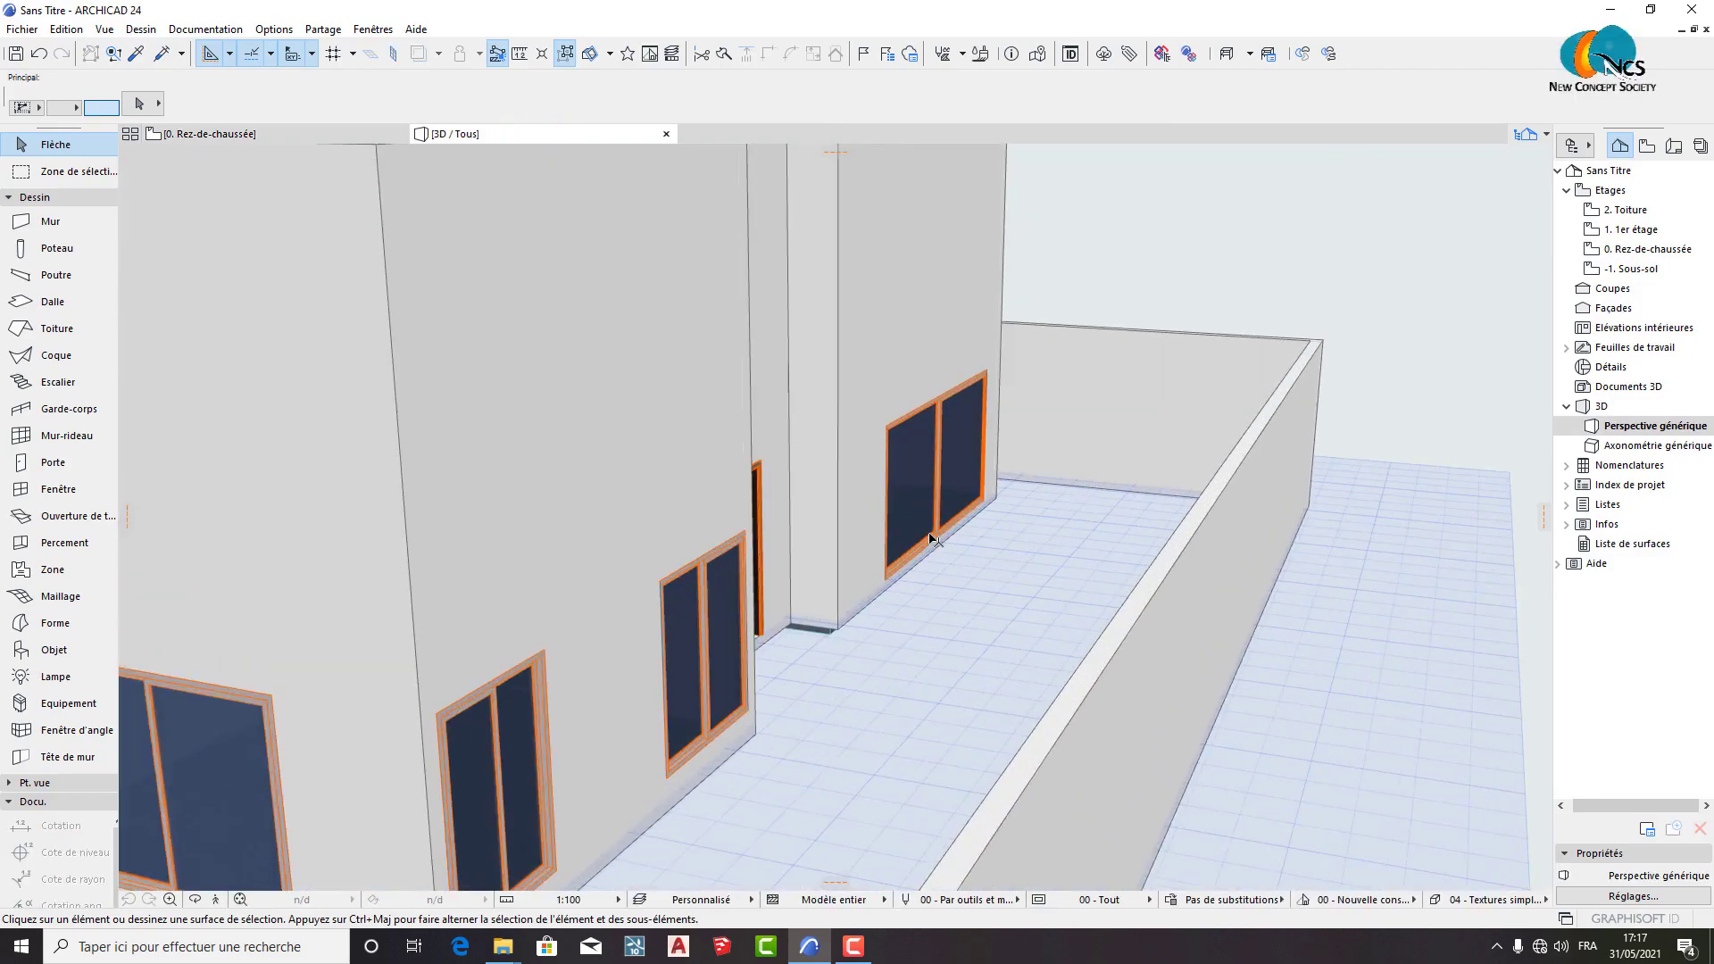
middle_click_drag(929, 541, 520, 597, "shift")
scroll(1217, 497, "up", 3)
middle_click_drag(1217, 498, 1106, 497, "shift")
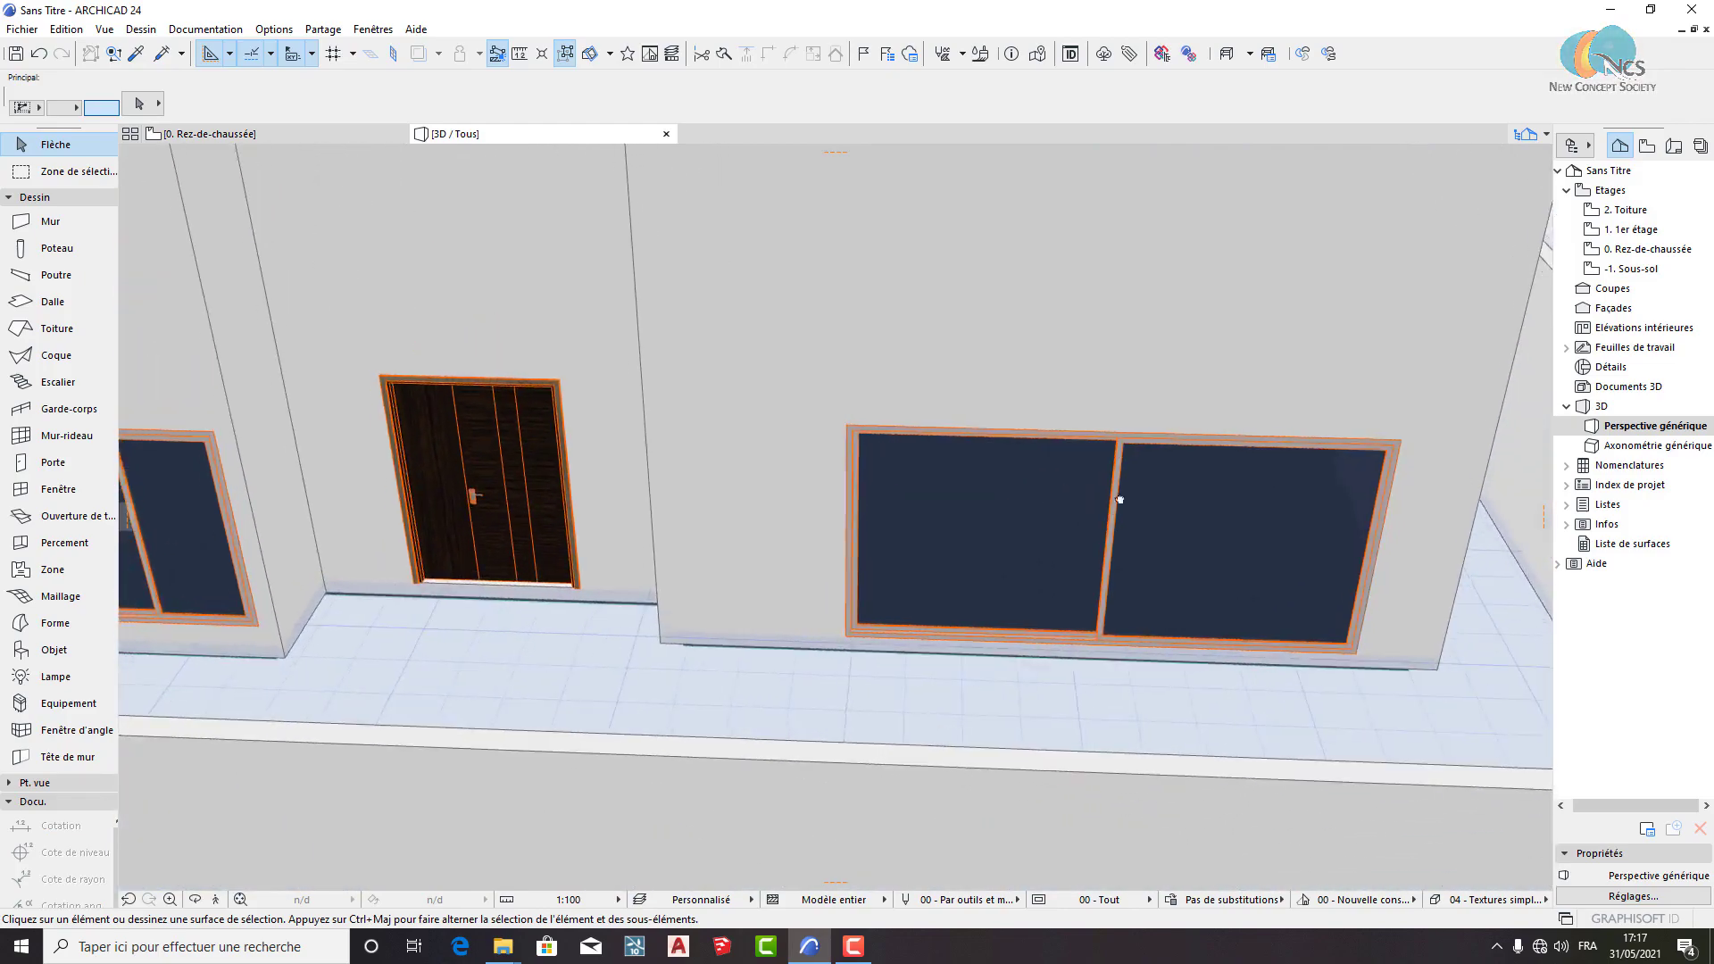
scroll(1106, 497, "down", 2)
middle_click_drag(886, 539, 1360, 486, "shift")
middle_click_drag(1257, 536, 893, 697, "shift")
Return to the ground floor plan and place a 150 by 200 sliding window in the upper left room's left exterior wall, facing outward.
left_click(237, 136)
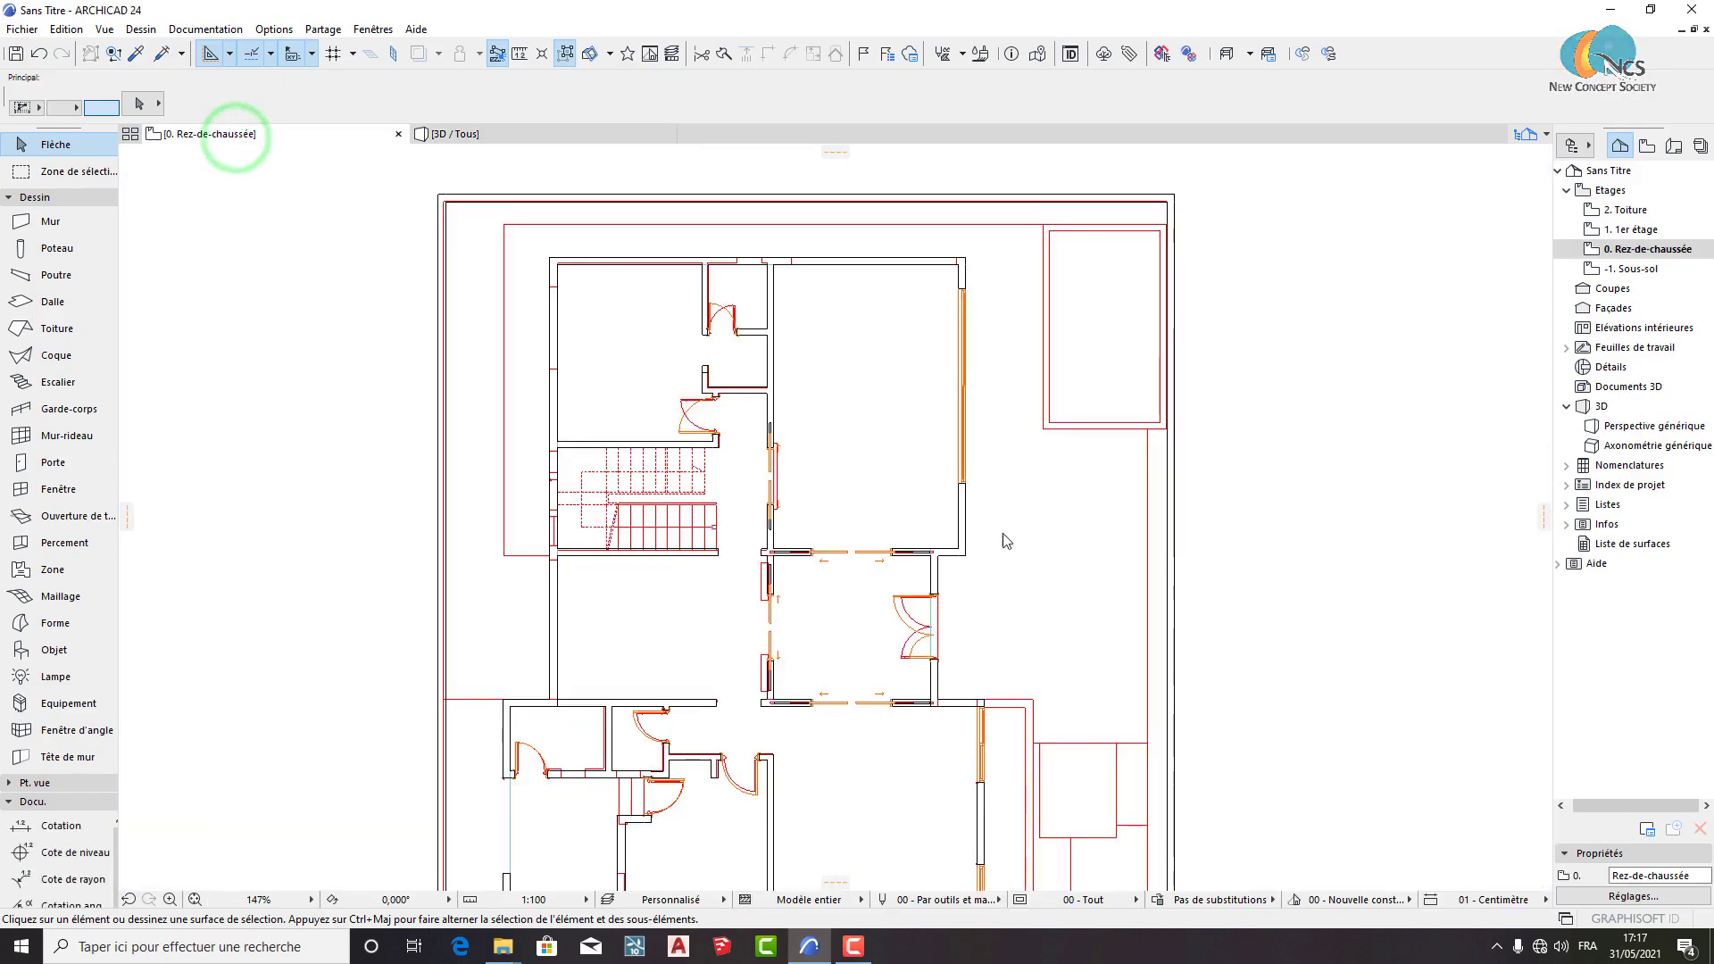
scroll(804, 330, "up", 5)
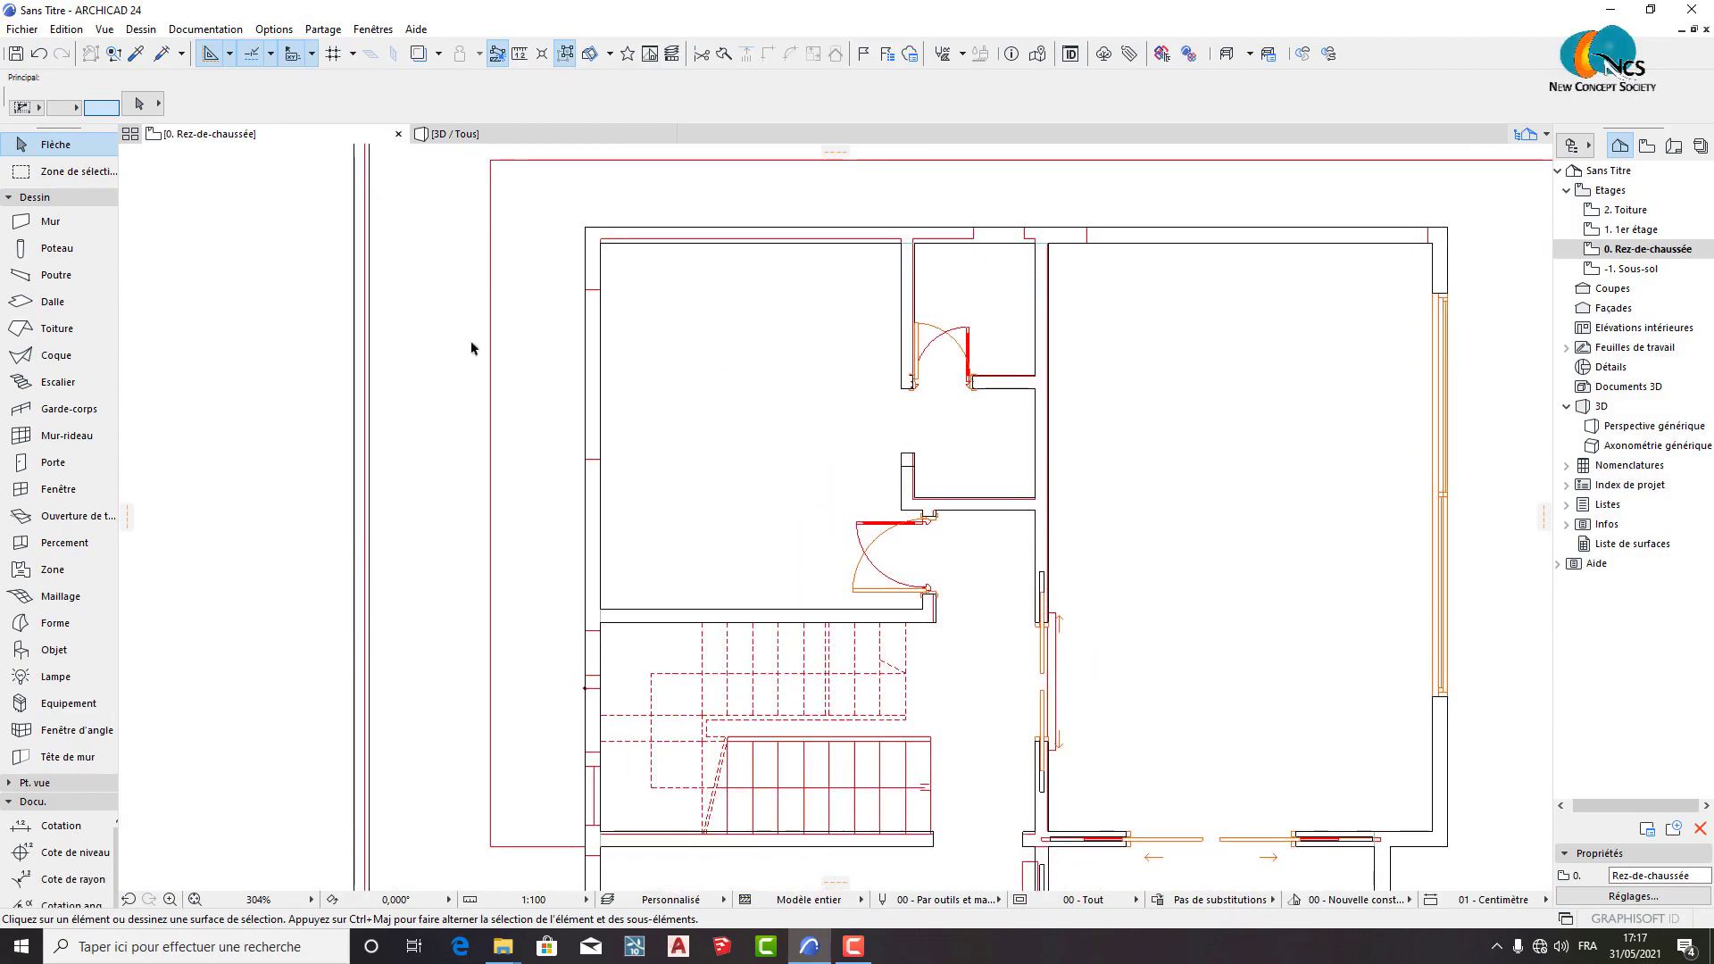
left_click(57, 489)
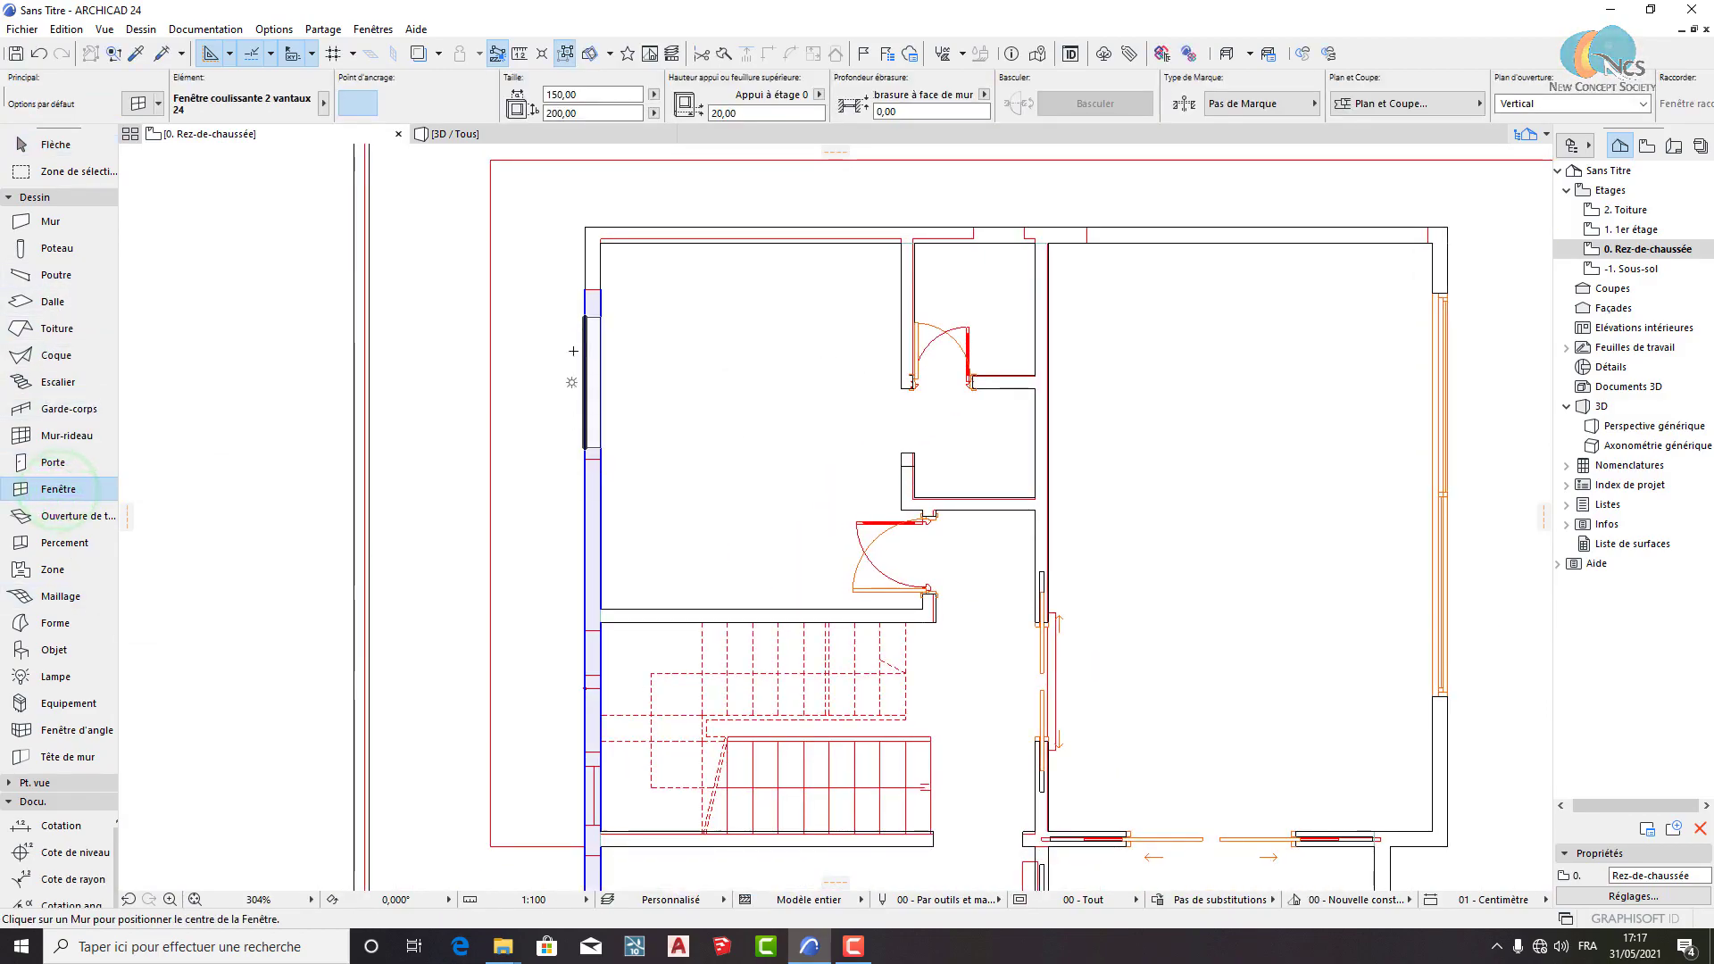
scroll(573, 344, "up", 1)
scroll(573, 343, "up", 1)
left_click(589, 391)
left_click(535, 294)
Place a 150 by 200 sliding window in the left wall of the lower central room, opening towards the outside.
scroll(724, 320, "down", 5)
middle_click_drag(720, 552, 735, 437)
scroll(732, 435, "up", 2)
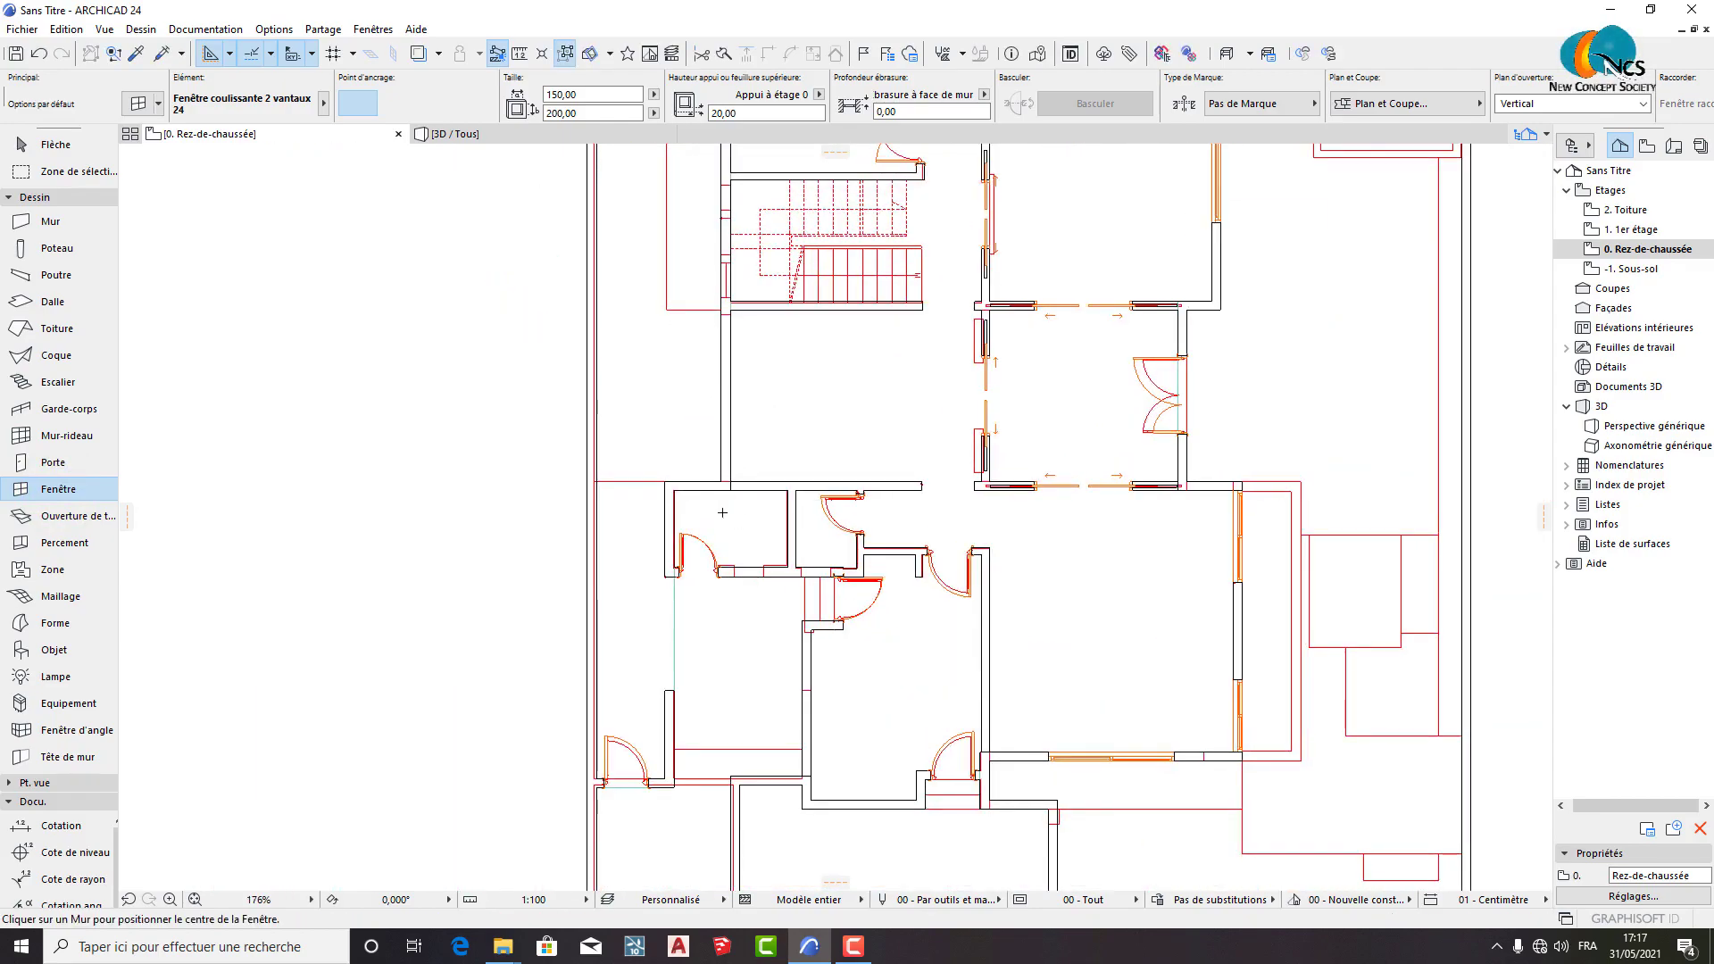
middle_click_drag(719, 604, 727, 422)
scroll(972, 530, "up", 3)
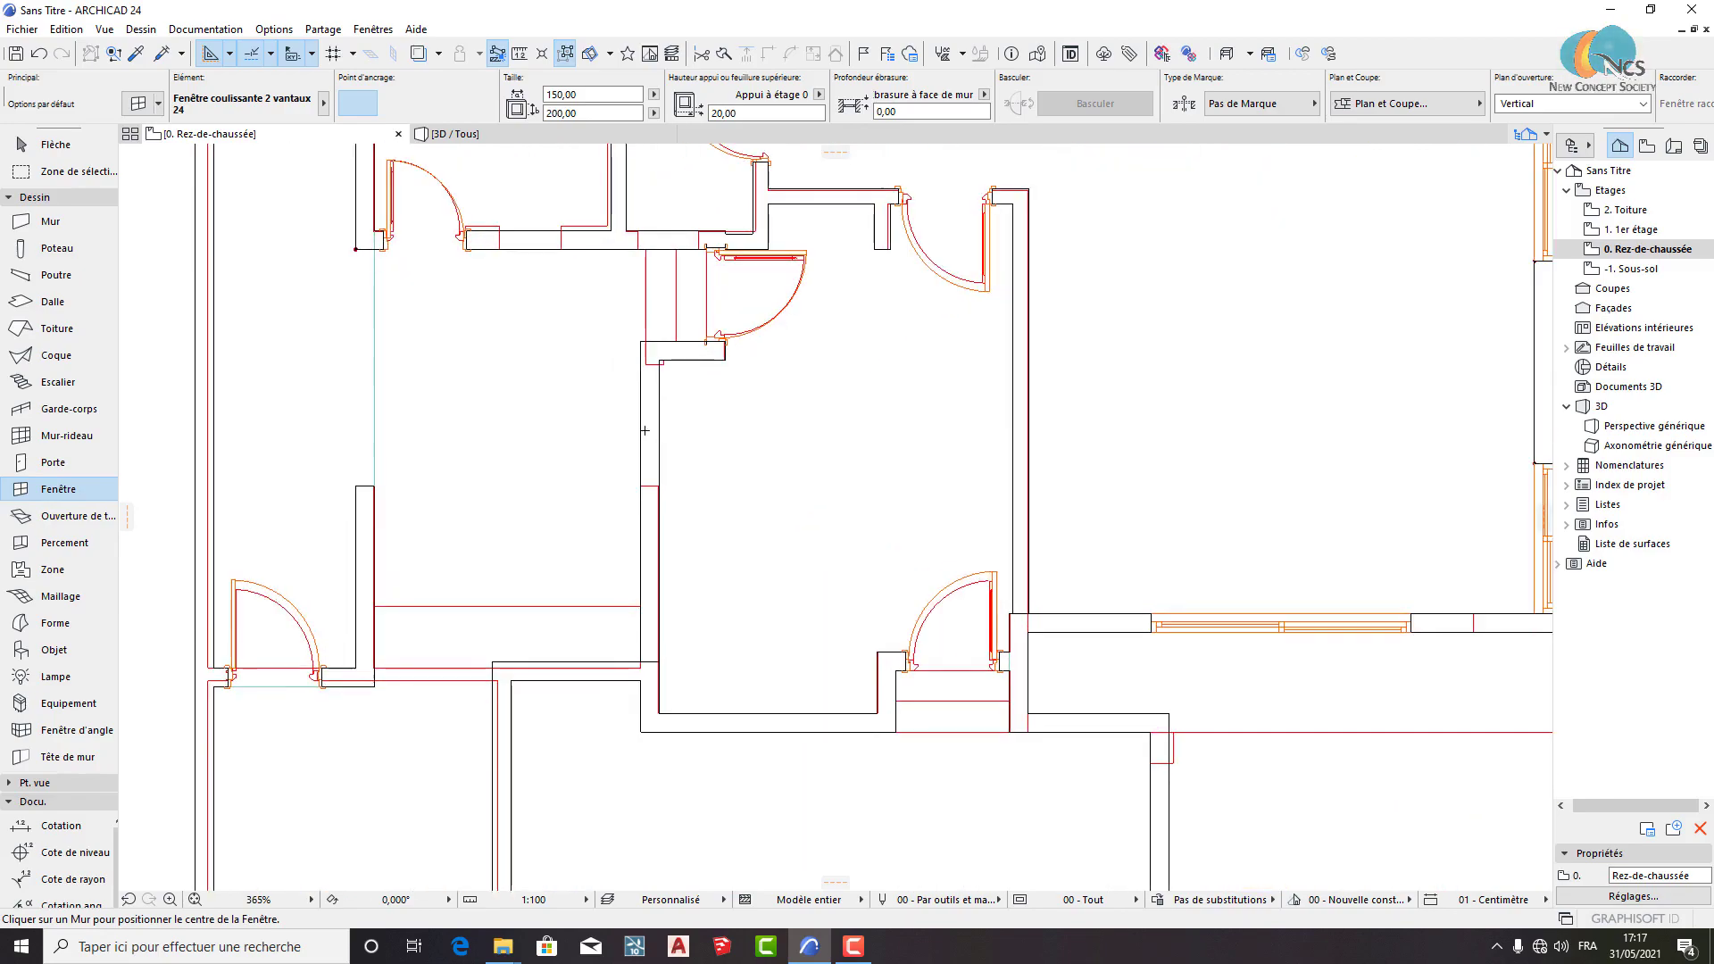
left_click(644, 443)
left_click(551, 394)
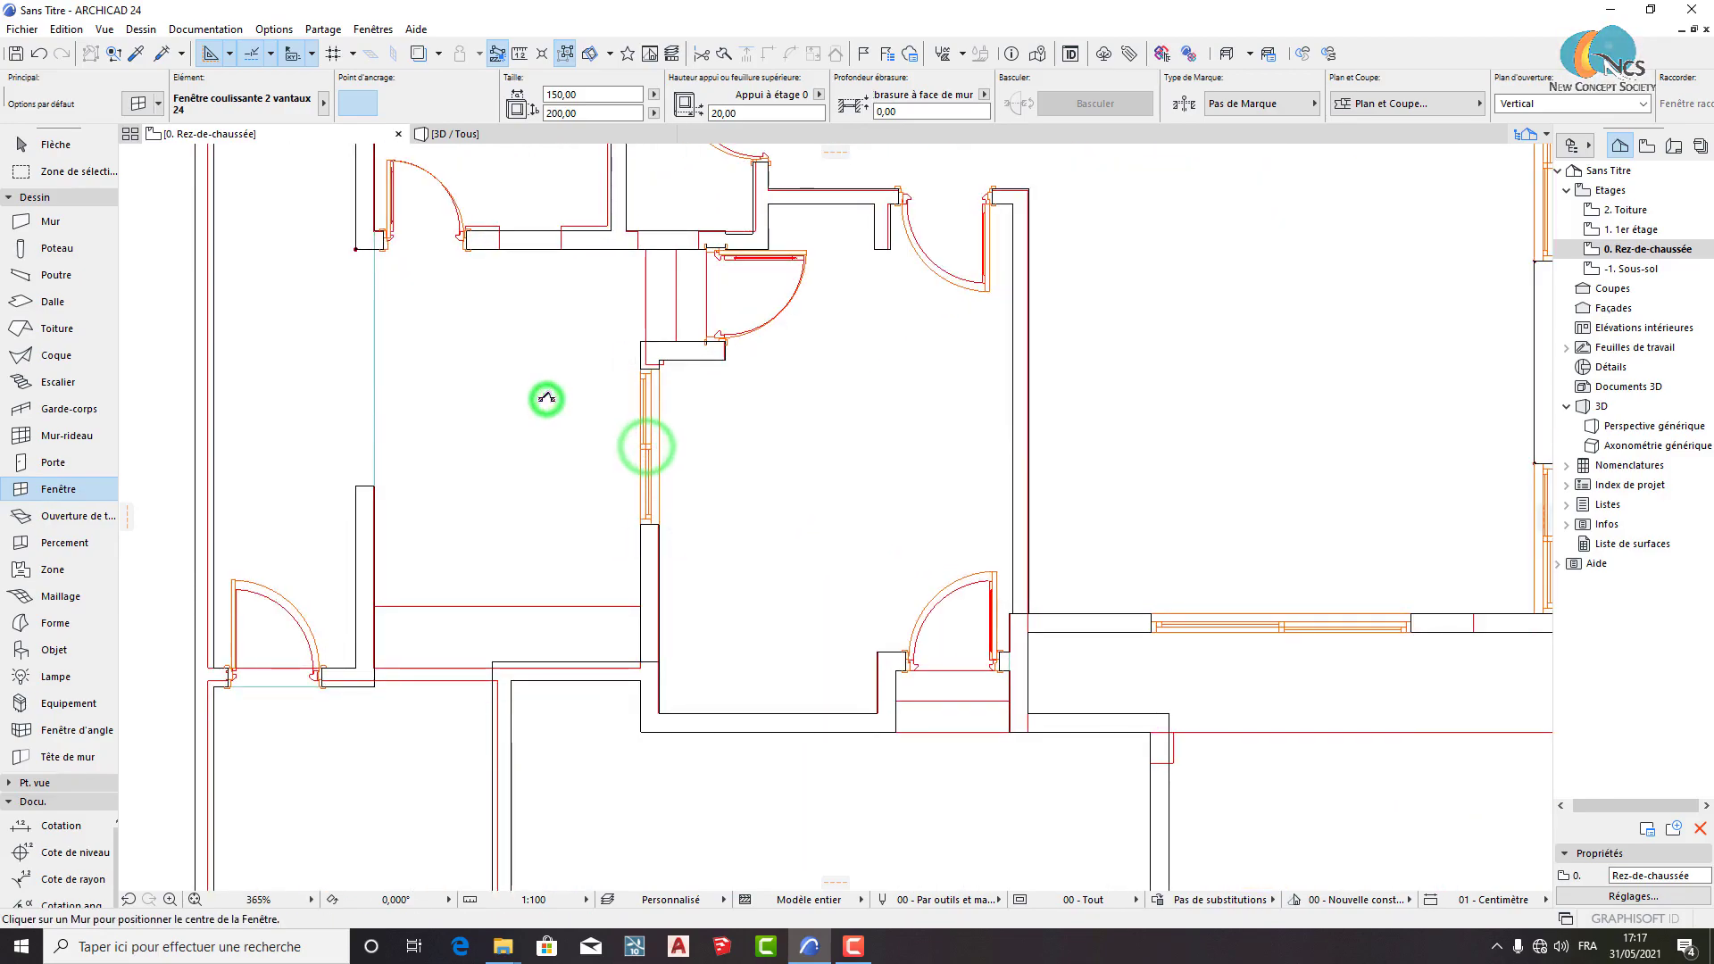
Place a 150 by 200 sliding window in the left exterior wall of the room below the stairs, facing outward.
scroll(598, 624, "down", 3)
middle_click_drag(1022, 581, 890, 621)
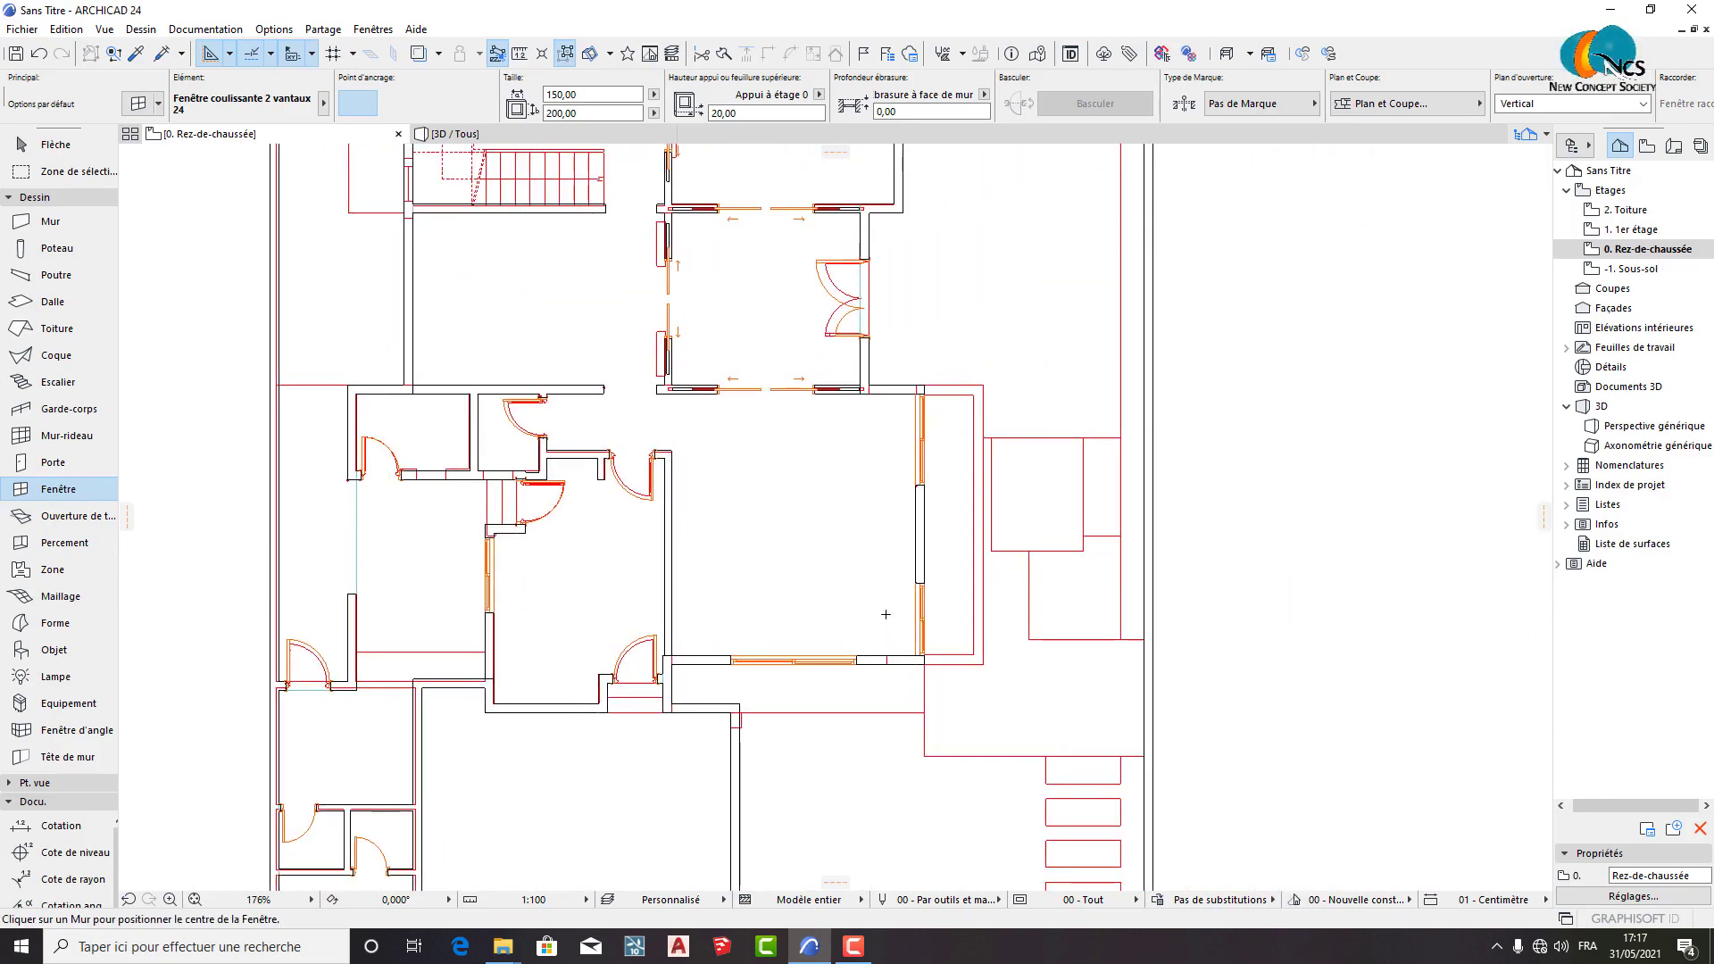
middle_click_drag(885, 423, 966, 702)
scroll(599, 529, "up", 1)
scroll(599, 529, "up", 2)
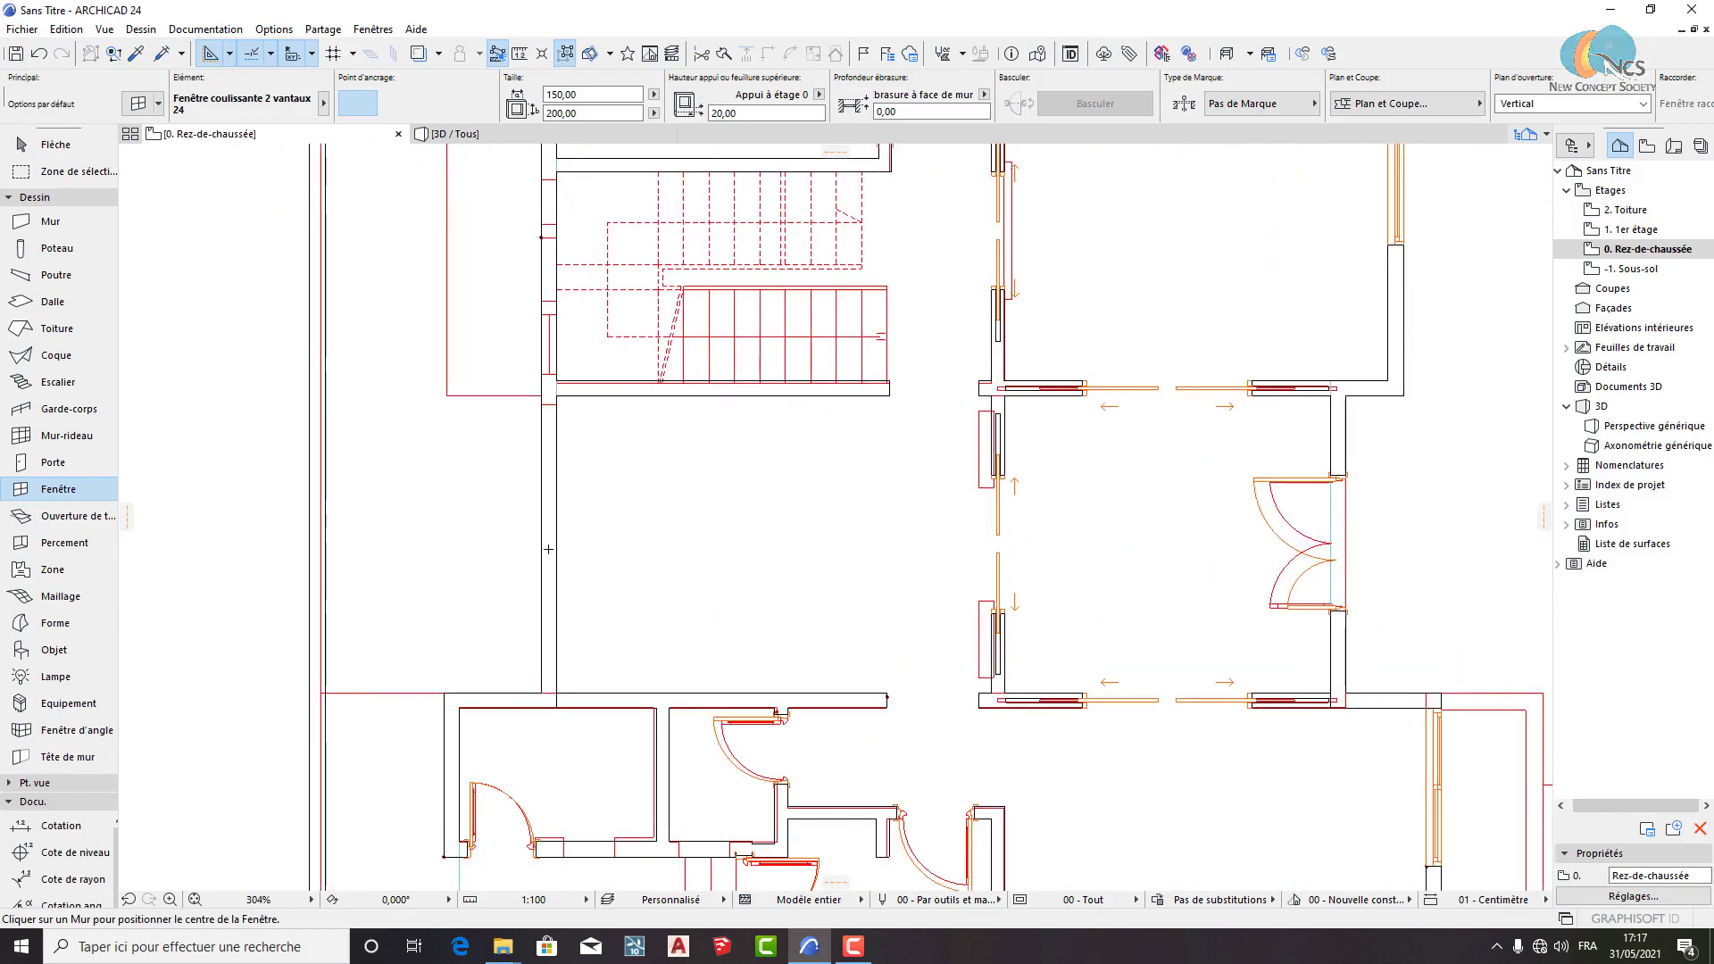
left_click(546, 546)
left_click(459, 495)
Stretch the upper end of the window in the room below the stairs to the red line under the stair wall.
scroll(635, 574, "down", 2)
middle_click_drag(635, 574, 687, 561)
scroll(687, 561, "down", 2)
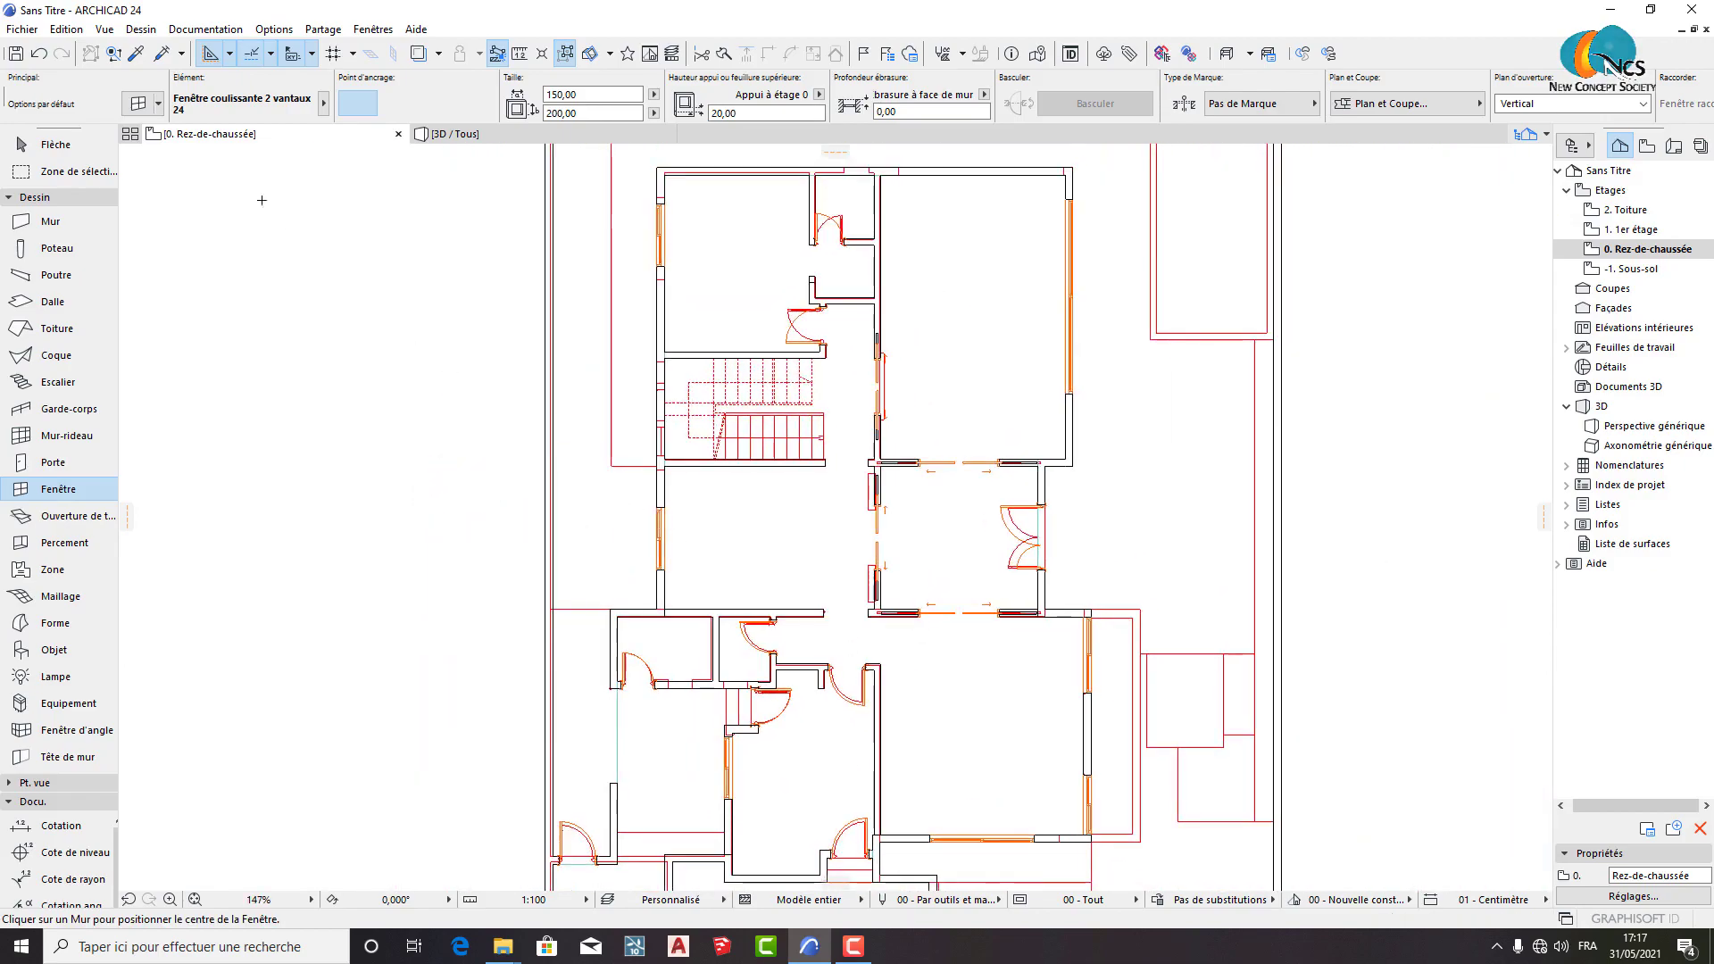
middle_click_drag(544, 423, 554, 493)
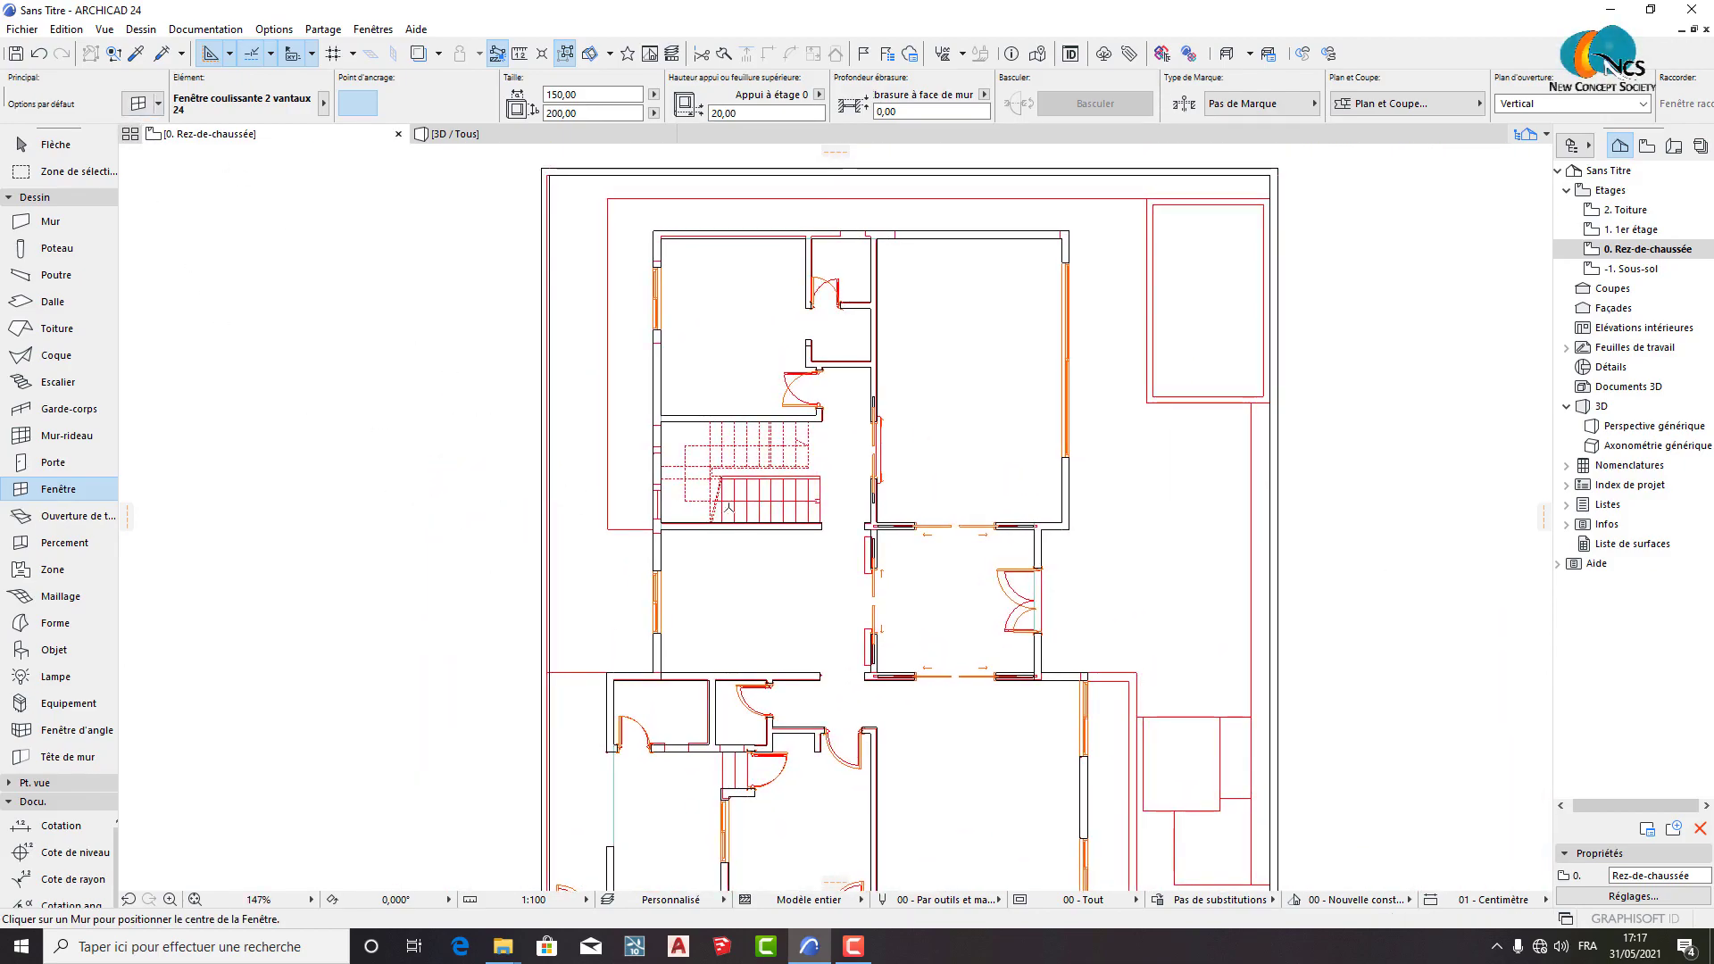
left_click(56, 144)
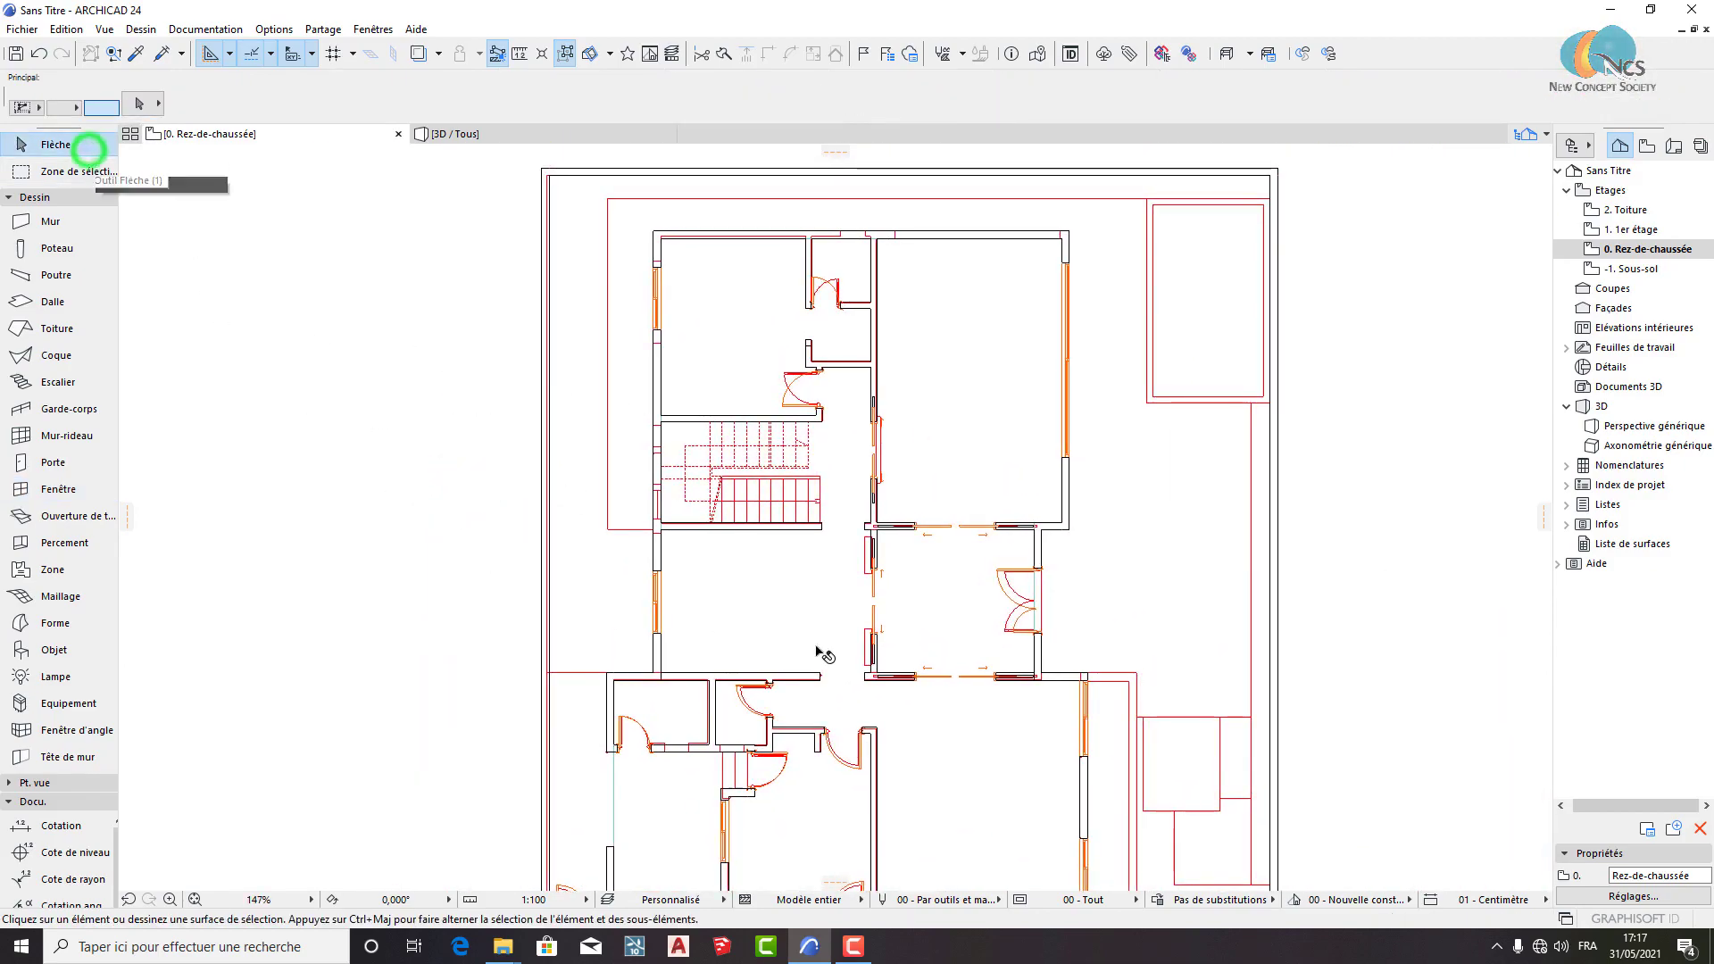
scroll(729, 634, "up", 8)
left_click(423, 625)
middle_click_drag(469, 453, 699, 497)
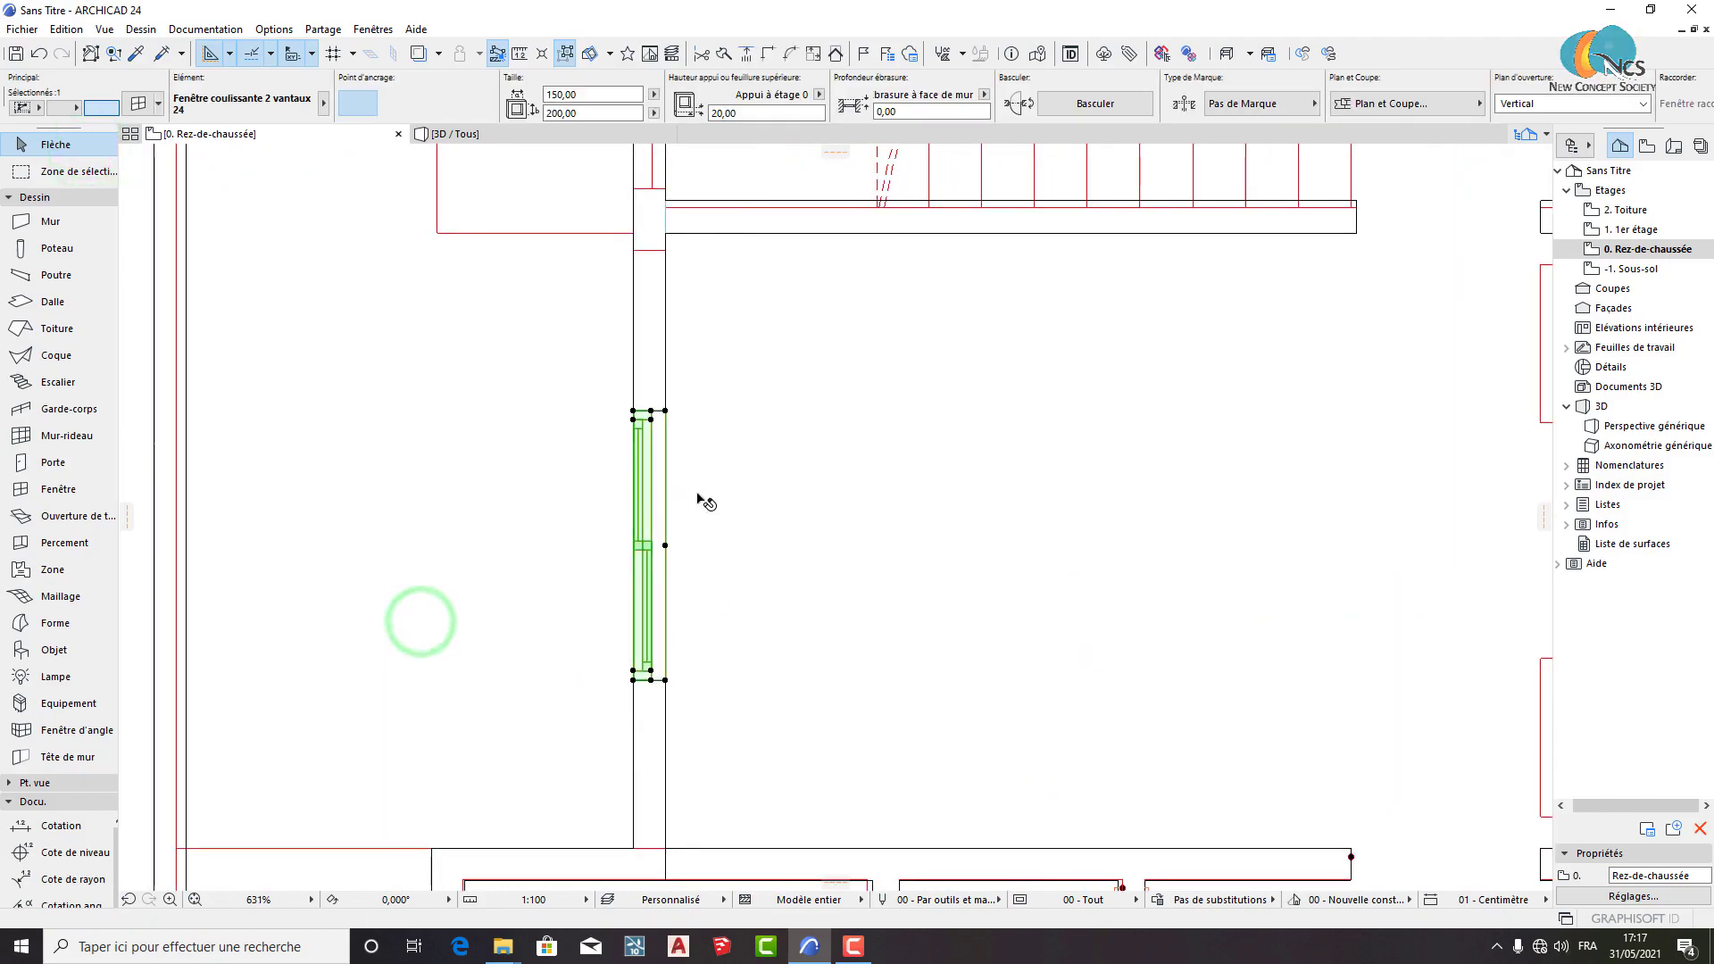
left_click_drag(633, 416, 633, 250)
Stretch the same window's lower end down to the outer corner where its wall meets the horizontal wall.
middle_click_drag(642, 663, 655, 536)
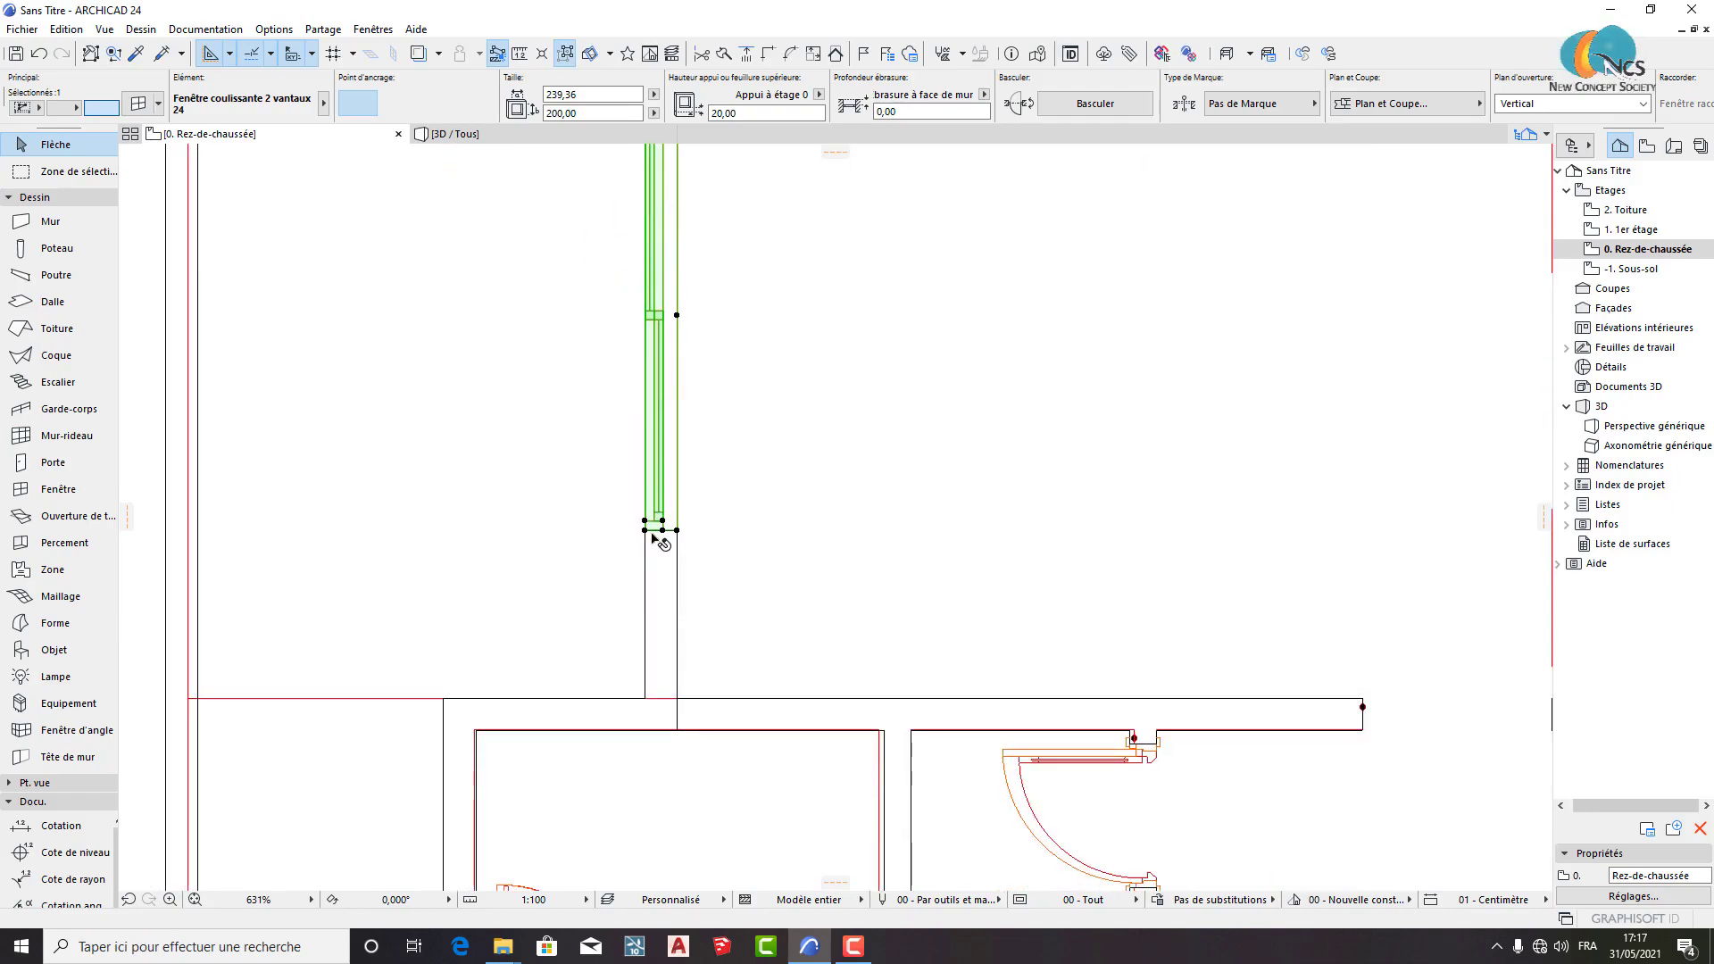
left_click(644, 530)
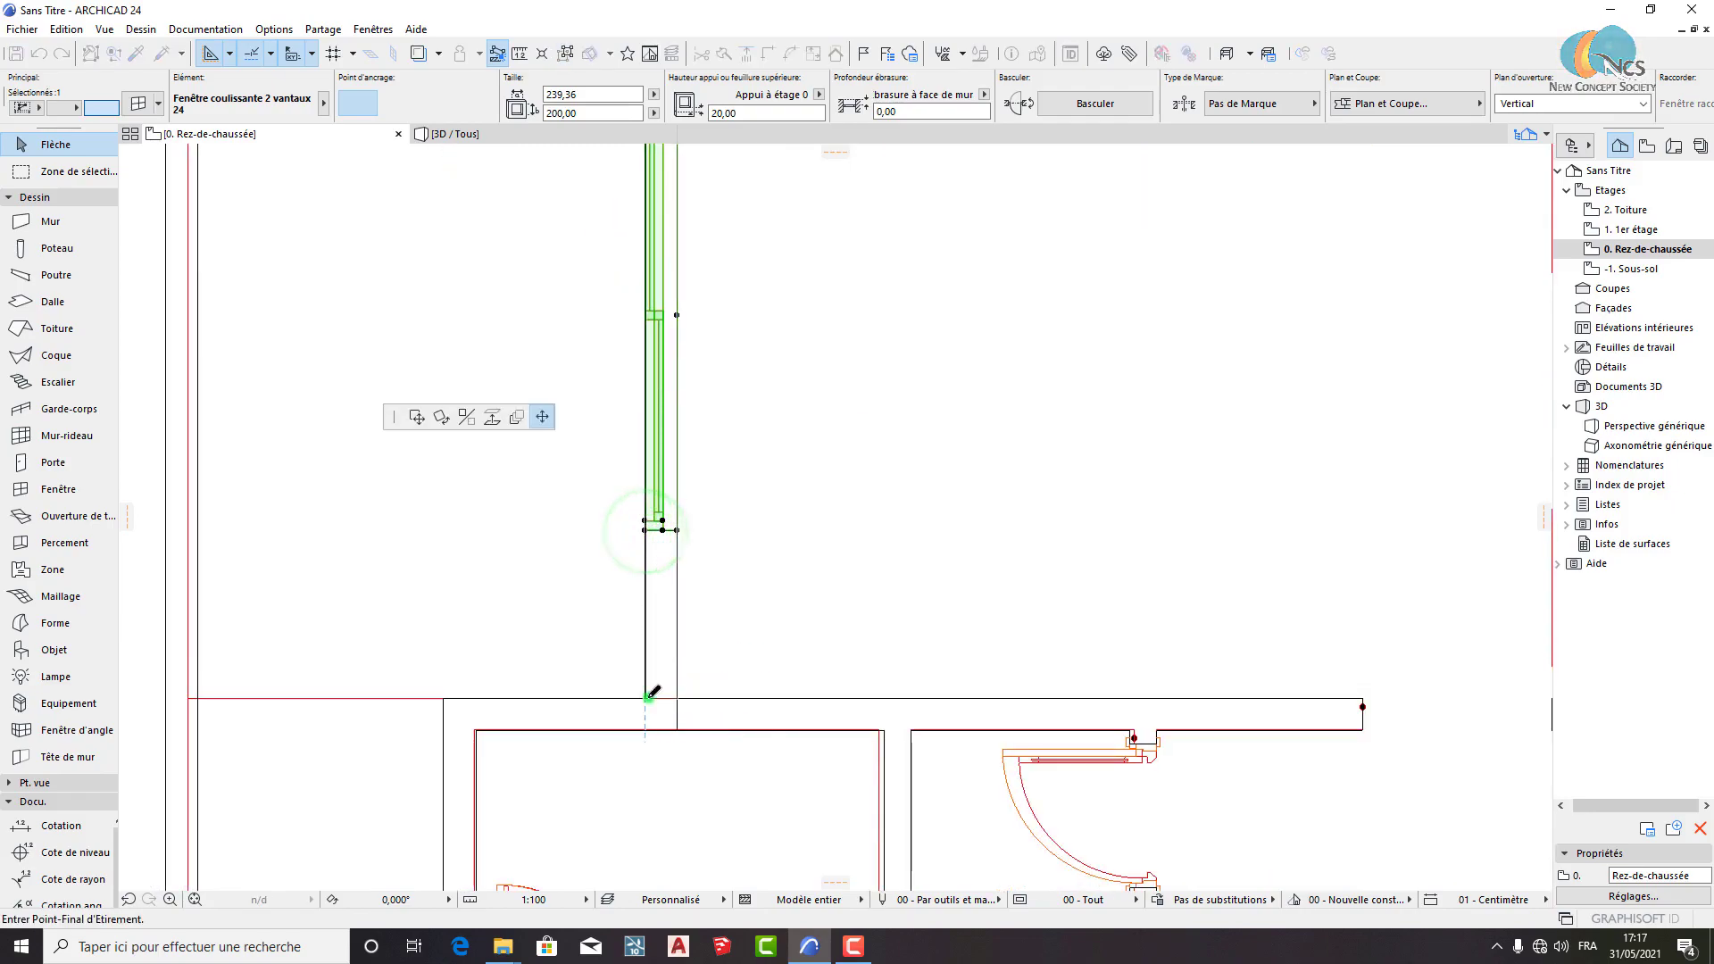
left_click(649, 697)
Stretch the lower end of the upper left room's window down to the opening's lower limit, about 180 wide.
scroll(724, 638, "down", 8)
middle_click_drag(712, 417, 707, 614)
scroll(688, 333, "up", 1)
left_click(698, 308)
scroll(699, 384, "up", 7)
left_click(689, 386)
left_click(685, 442)
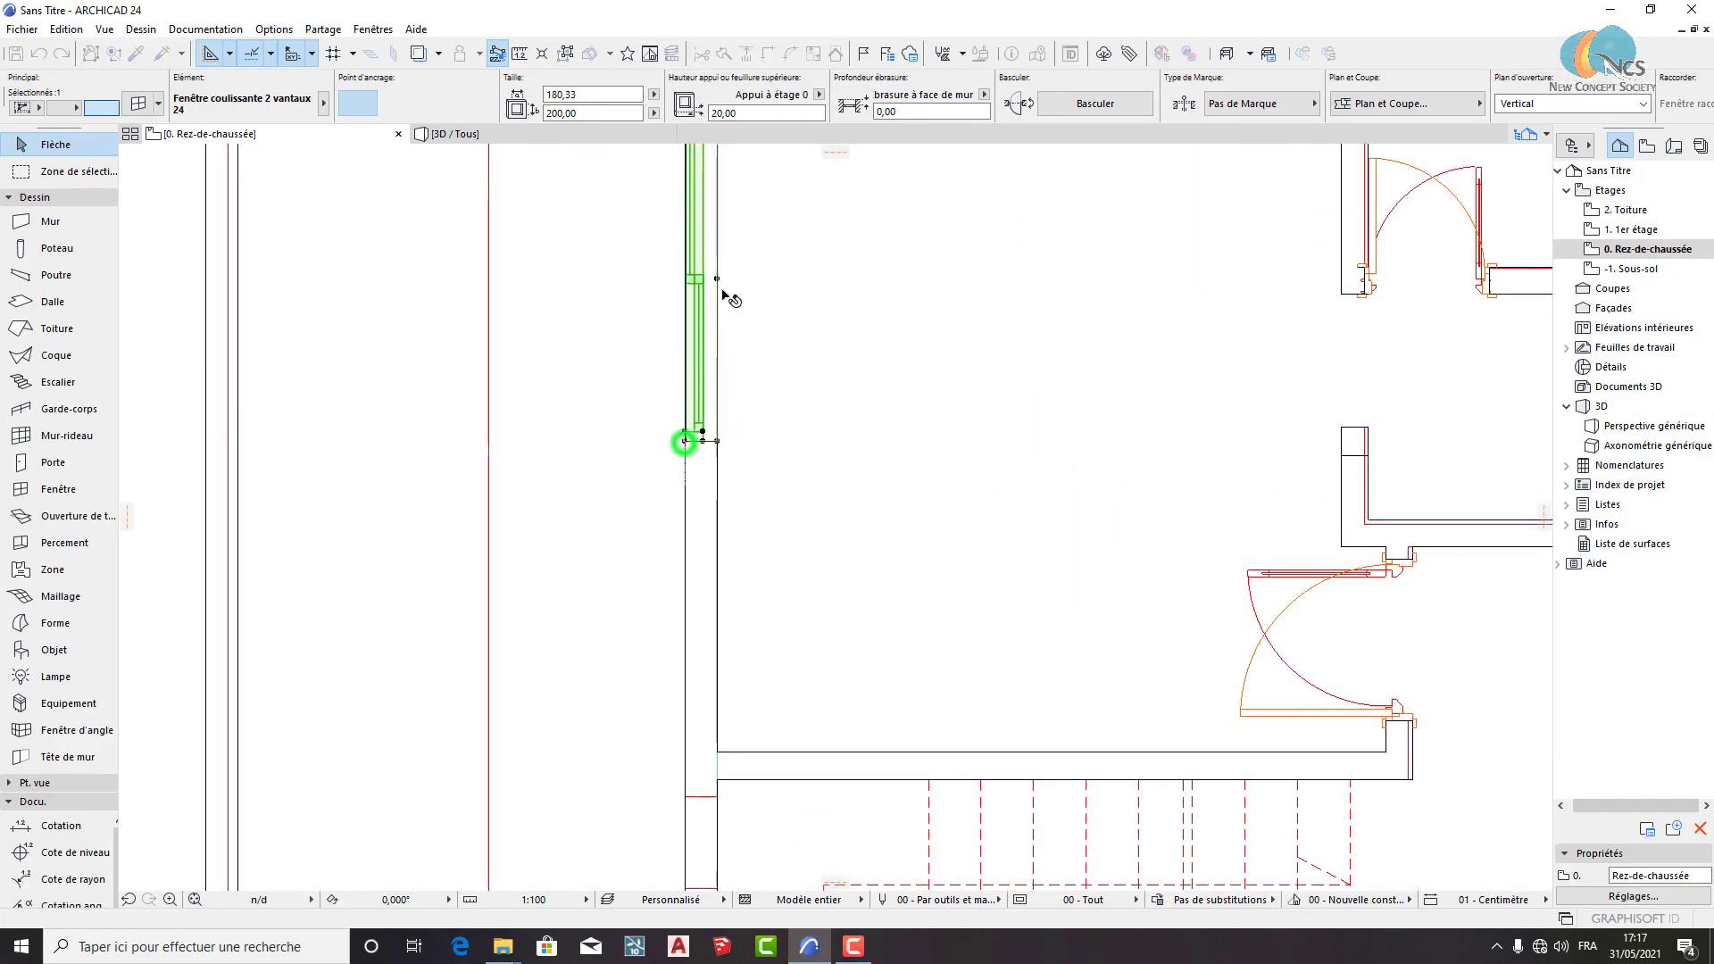
Stretch the upper end of the upper left room's window to the red line marking the opening's upper limit.
middle_click_drag(726, 259, 739, 692)
left_click(728, 550)
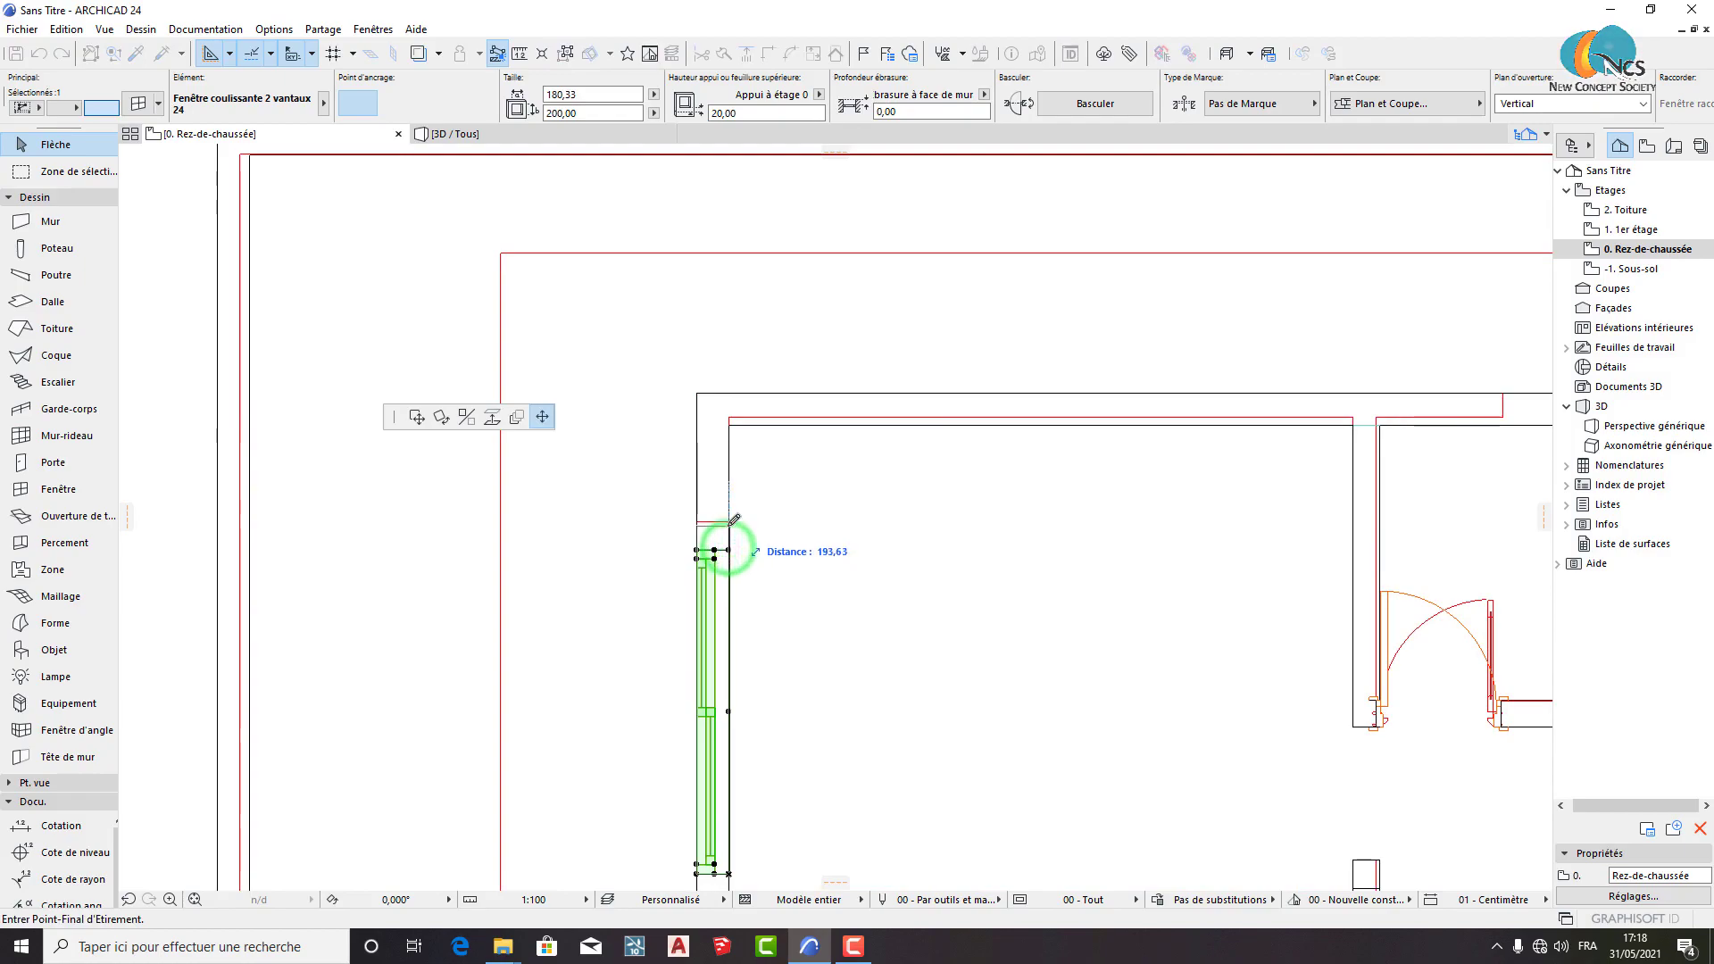
left_click(730, 521)
Shorten the lower central room's left window by moving its lower end up to the red line marking the opening's lower limit.
scroll(731, 420, "down", 9)
middle_click_drag(750, 624, 759, 429)
scroll(746, 632, "up", 5)
scroll(882, 442, "up", 3)
left_click(860, 426)
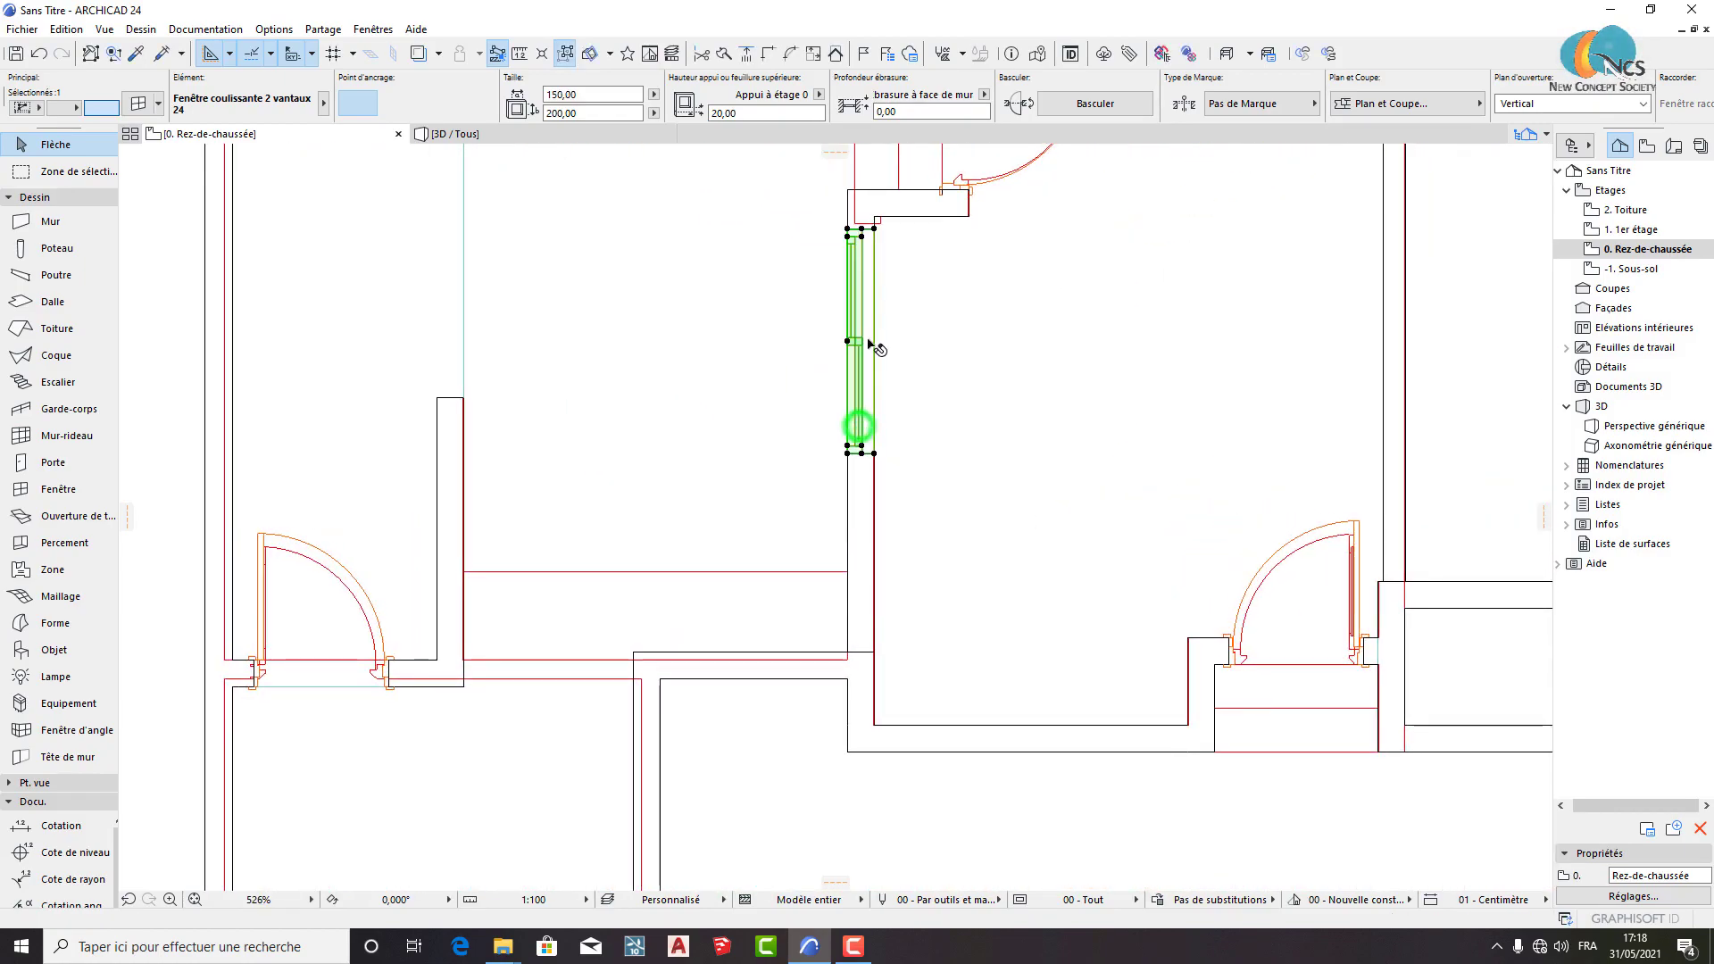
scroll(881, 534, "up", 3)
left_click(883, 578)
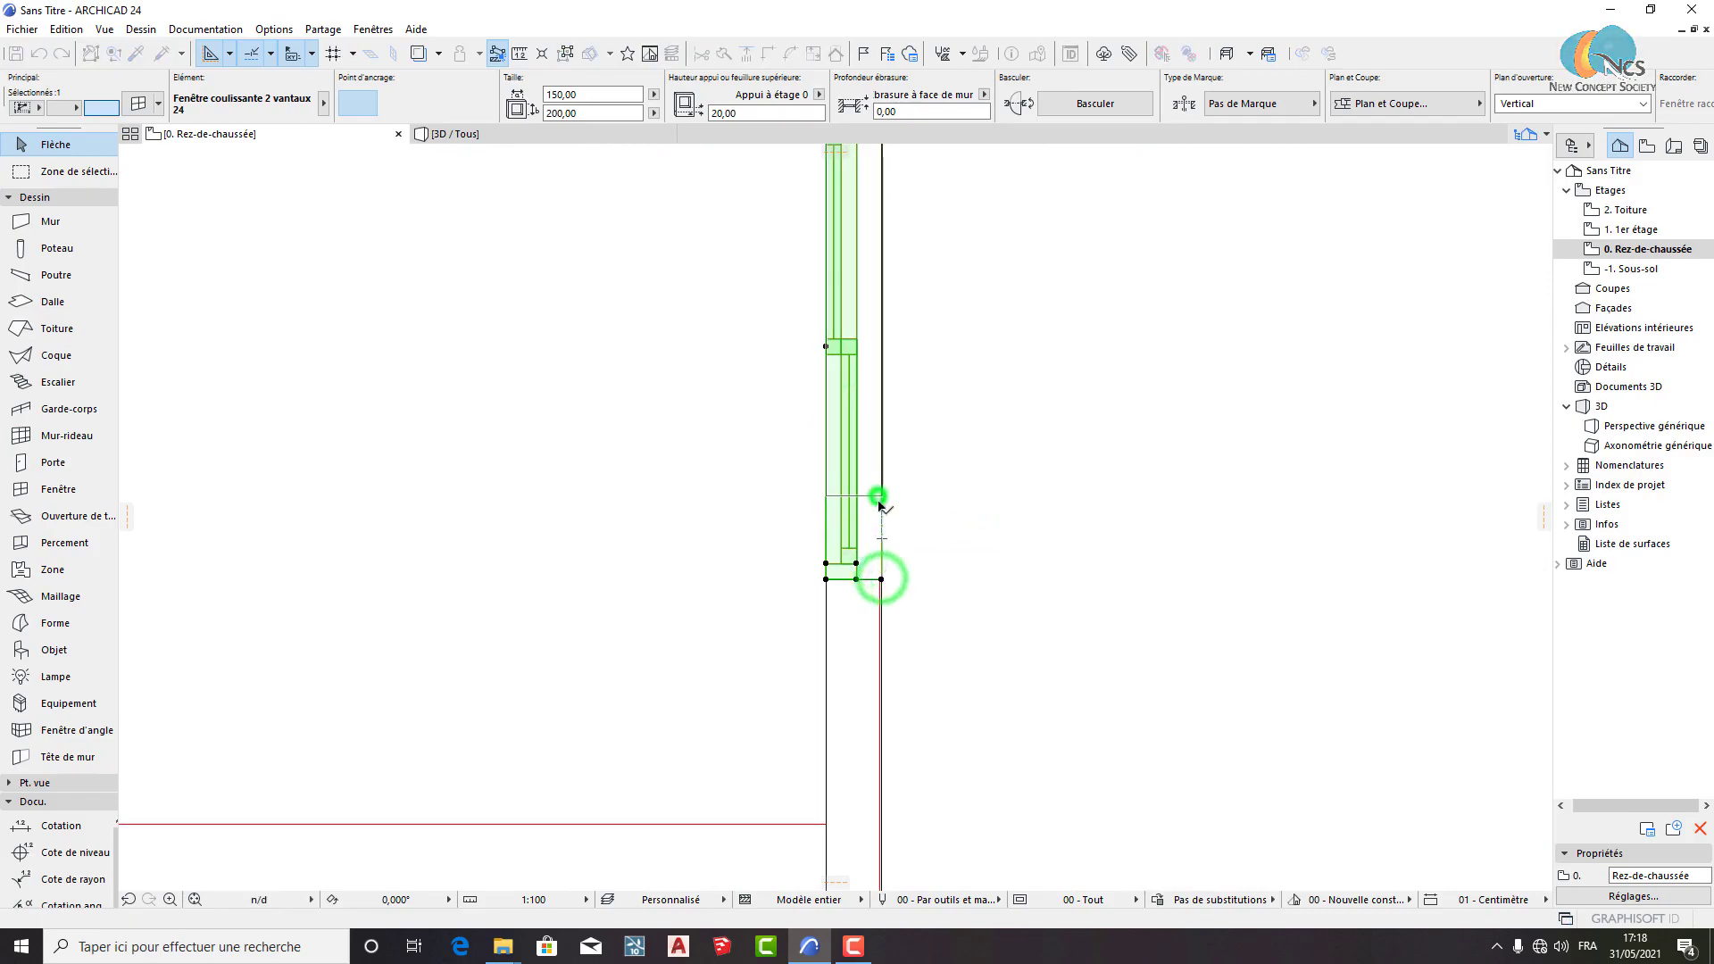
left_click(870, 429)
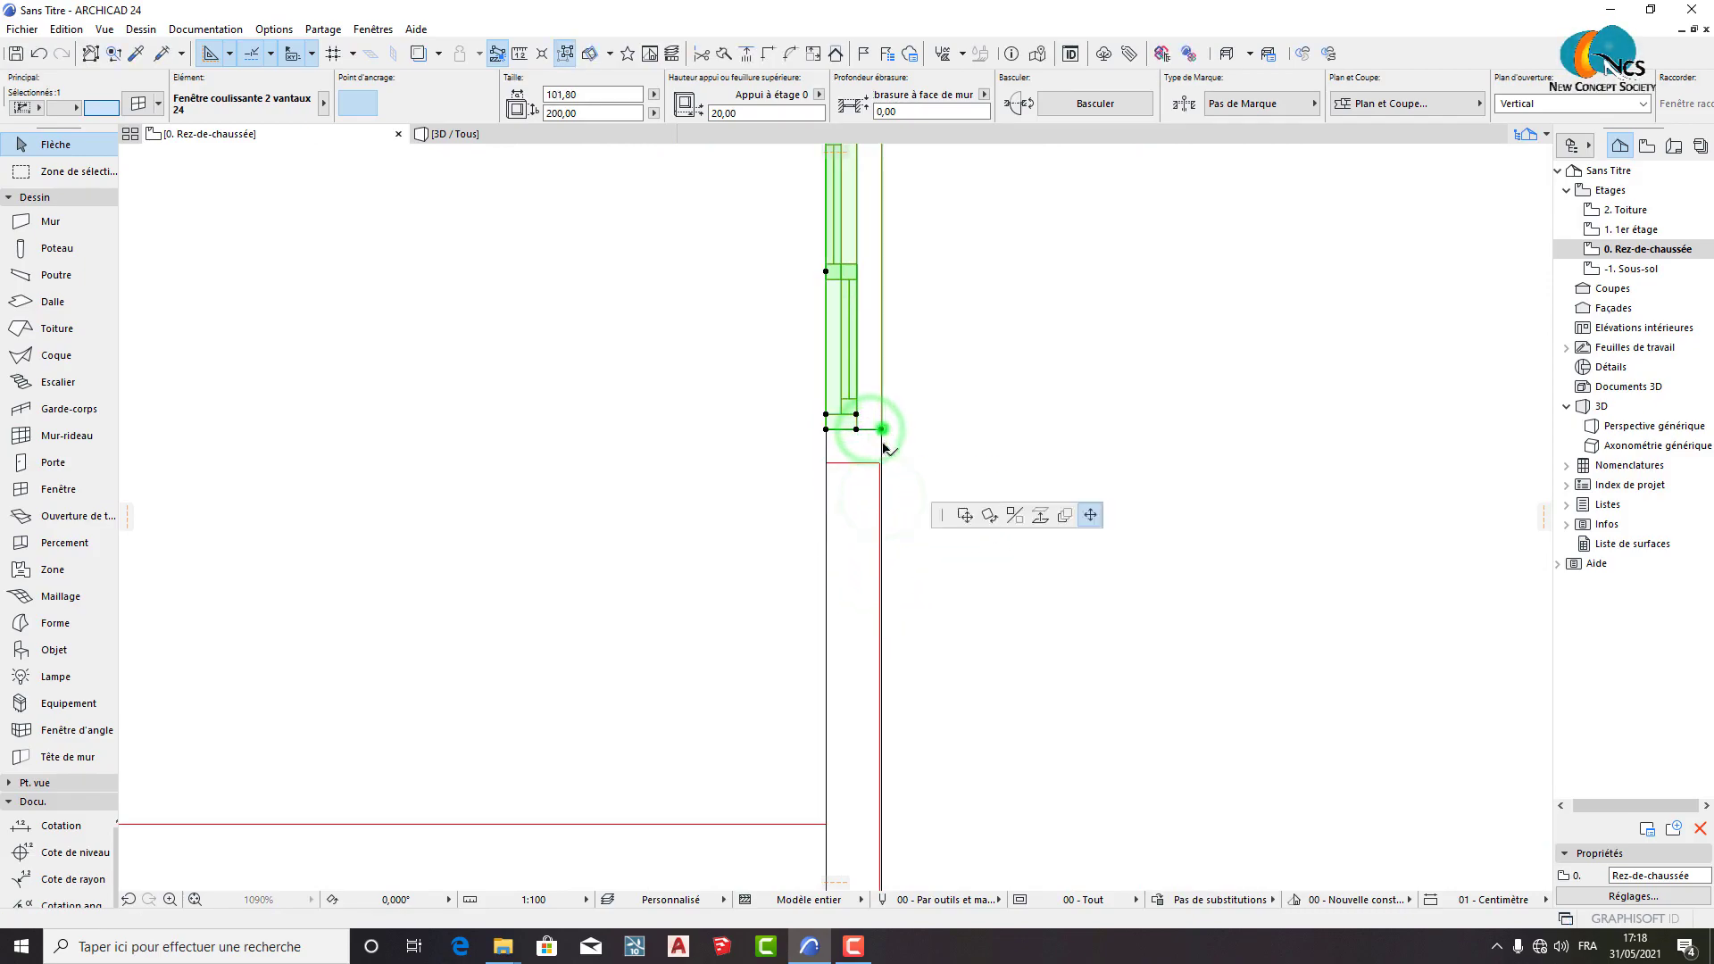
left_click(883, 430)
left_click(879, 463)
Stretch the upper end of the lower central room's left window to the opening's red upper limit, making it about 116 wide.
middle_click_drag(861, 179, 860, 525)
scroll(894, 464, "up", 1)
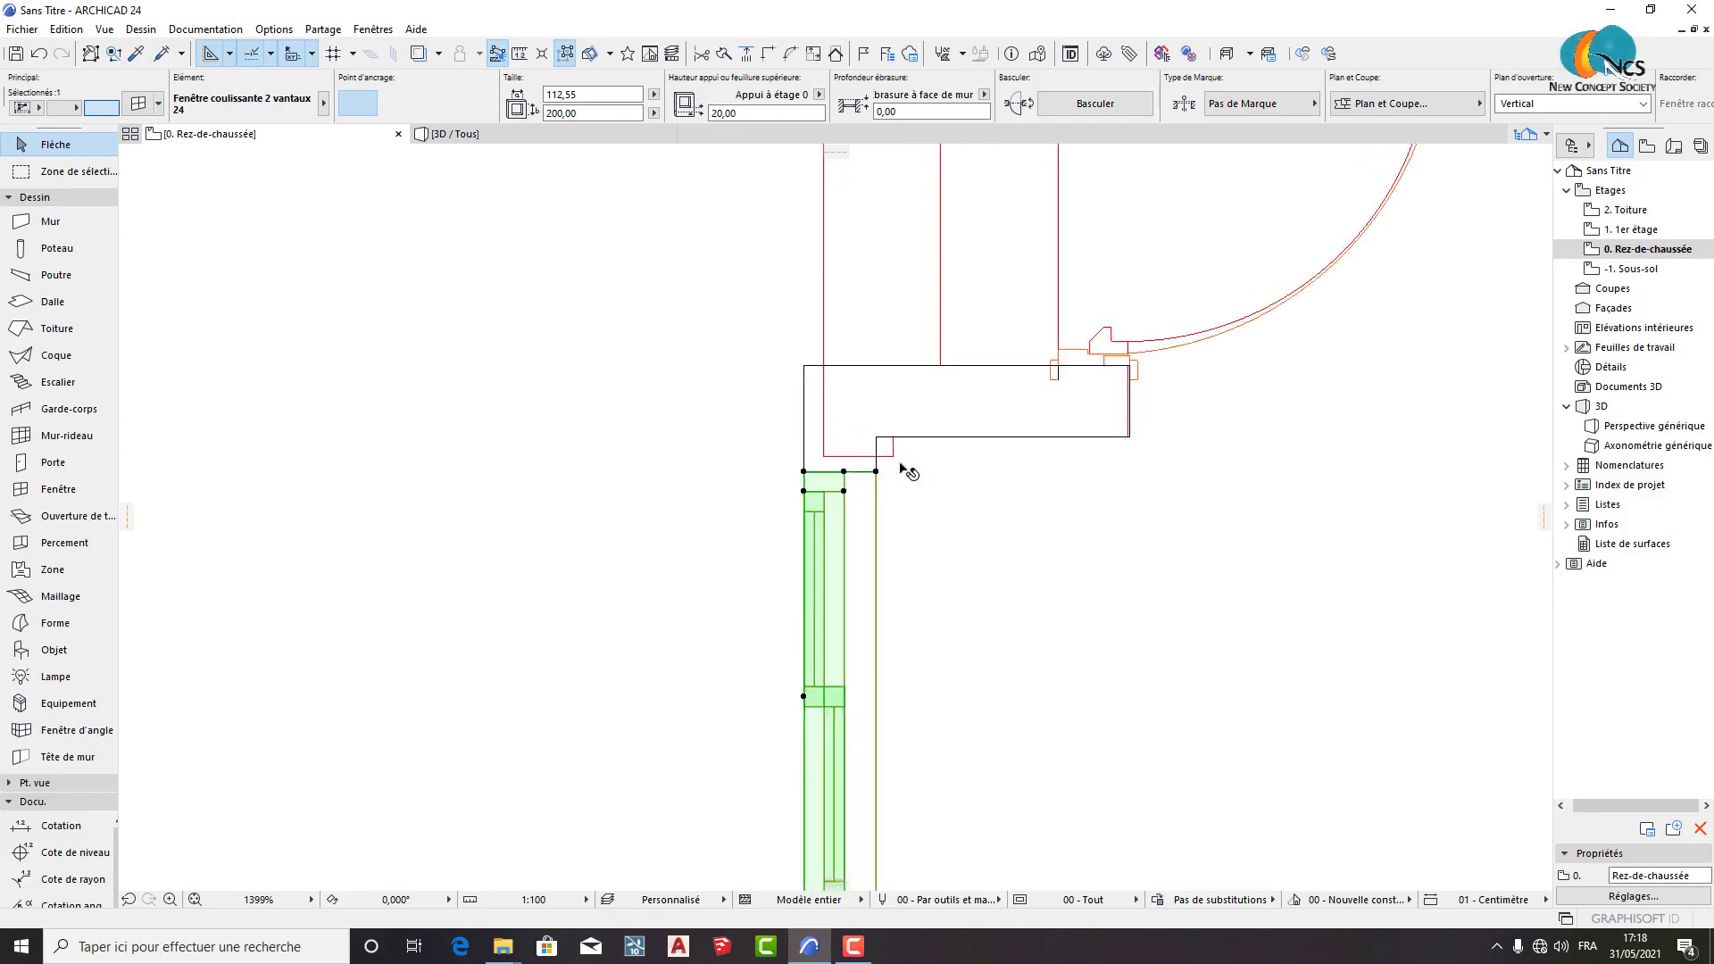
scroll(909, 466, "up", 1)
left_click(868, 474)
left_click(865, 452)
scroll(688, 600, "down", 6)
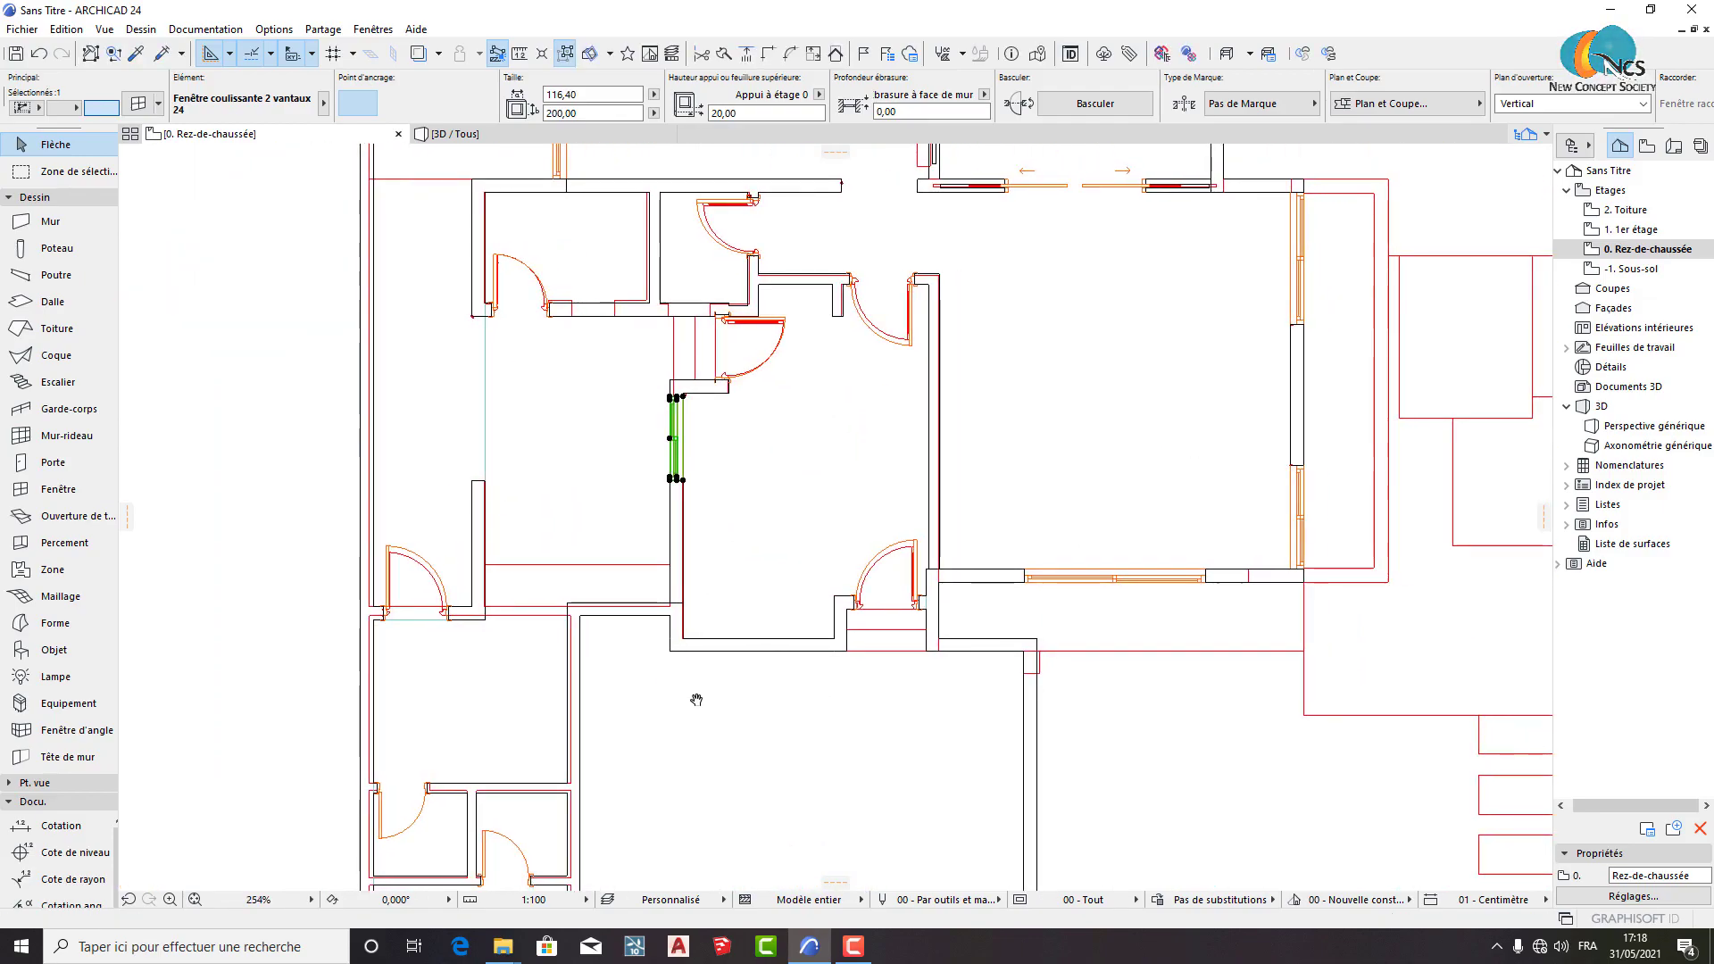
left_click(330, 652)
Place a two-panel sliding window in the right-hand wall of the lower left room, above the two small rooms.
middle_click_drag(884, 533, 887, 637)
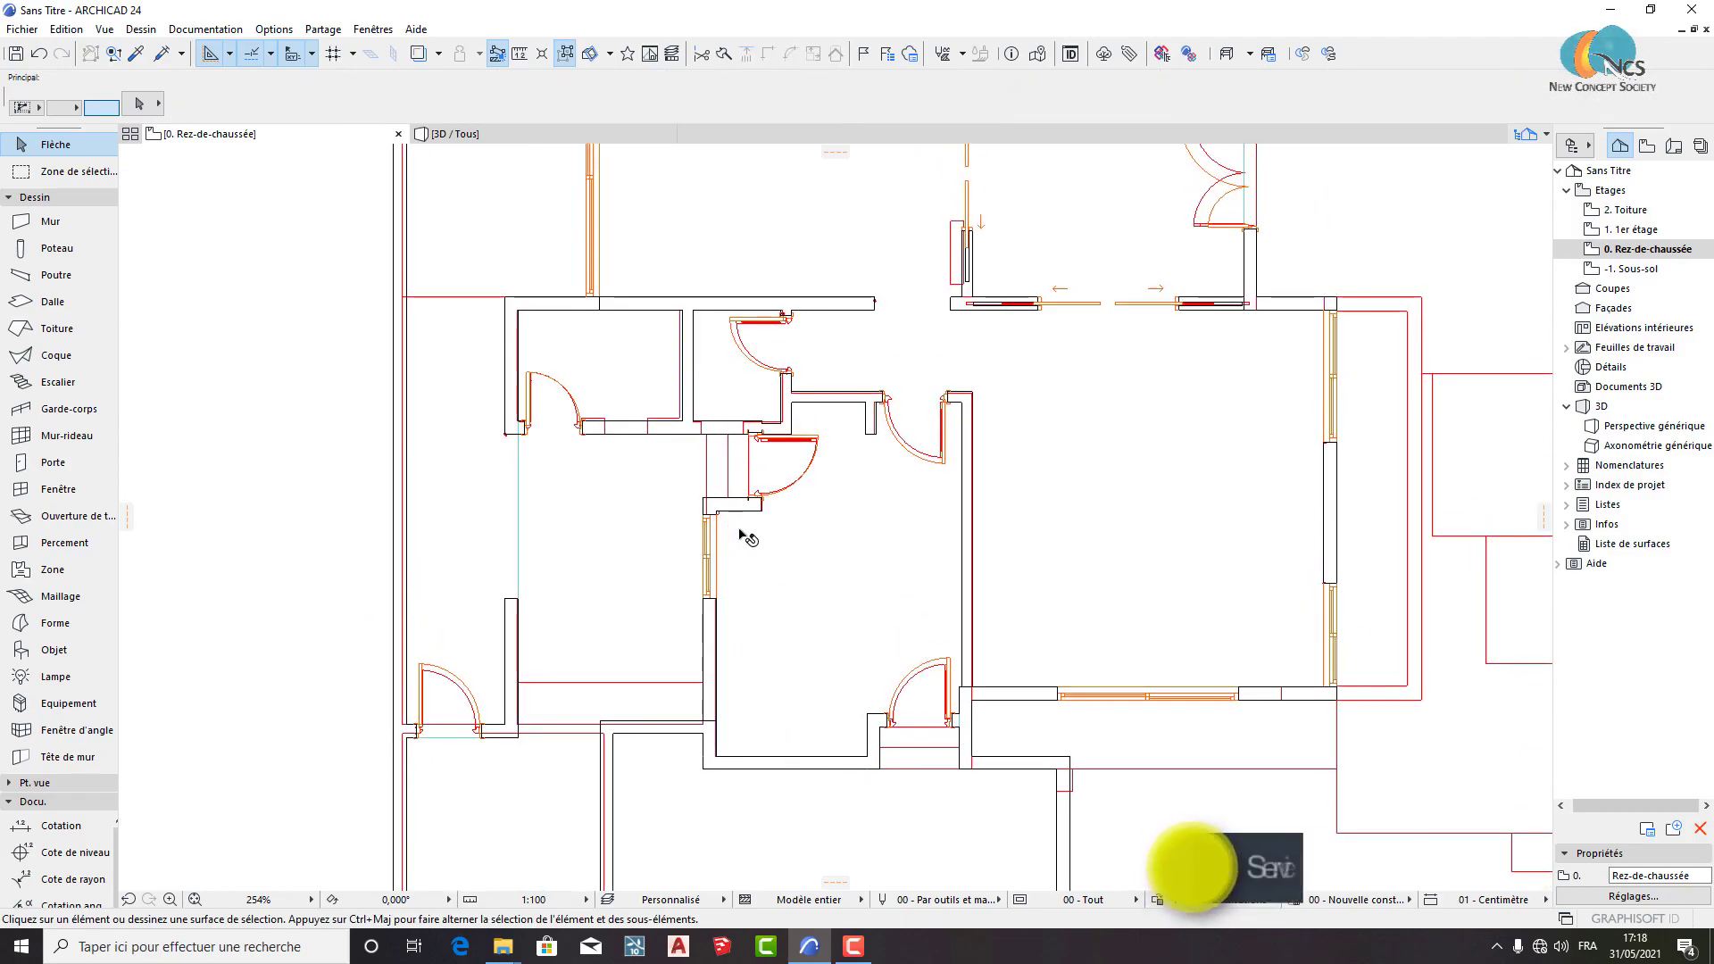
middle_click_drag(892, 525, 877, 671)
scroll(922, 576, "down", 4)
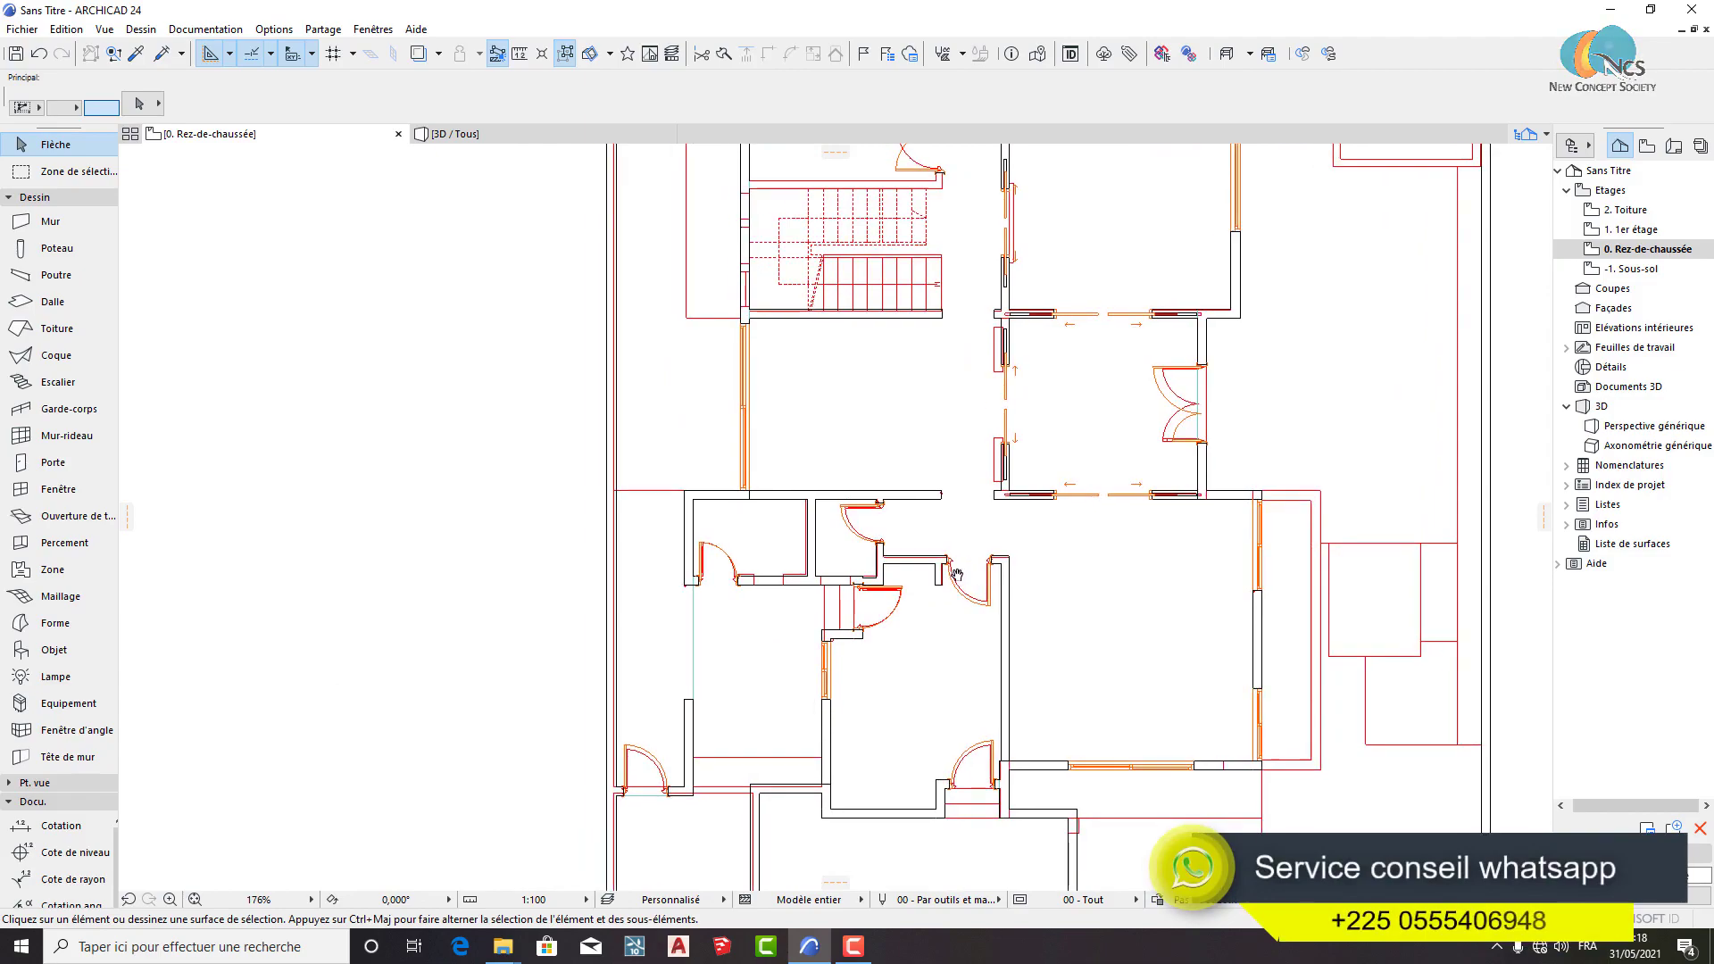
middle_click_drag(859, 420, 850, 290)
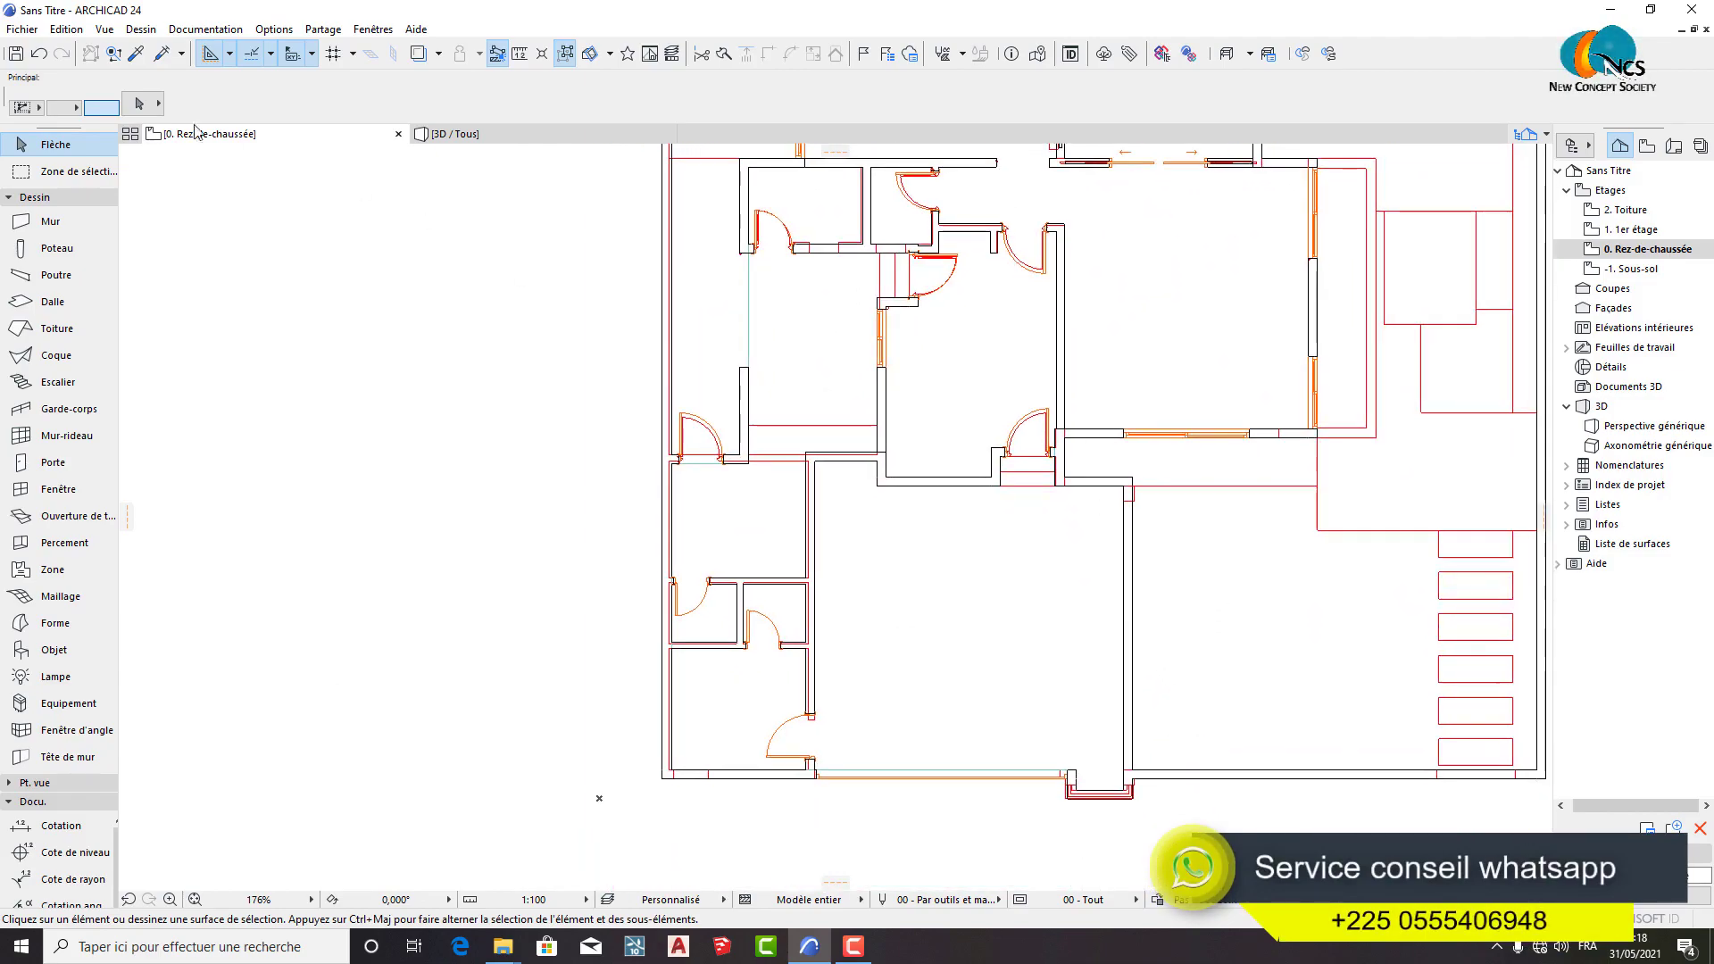
left_click(56, 487)
scroll(831, 513, "up", 5)
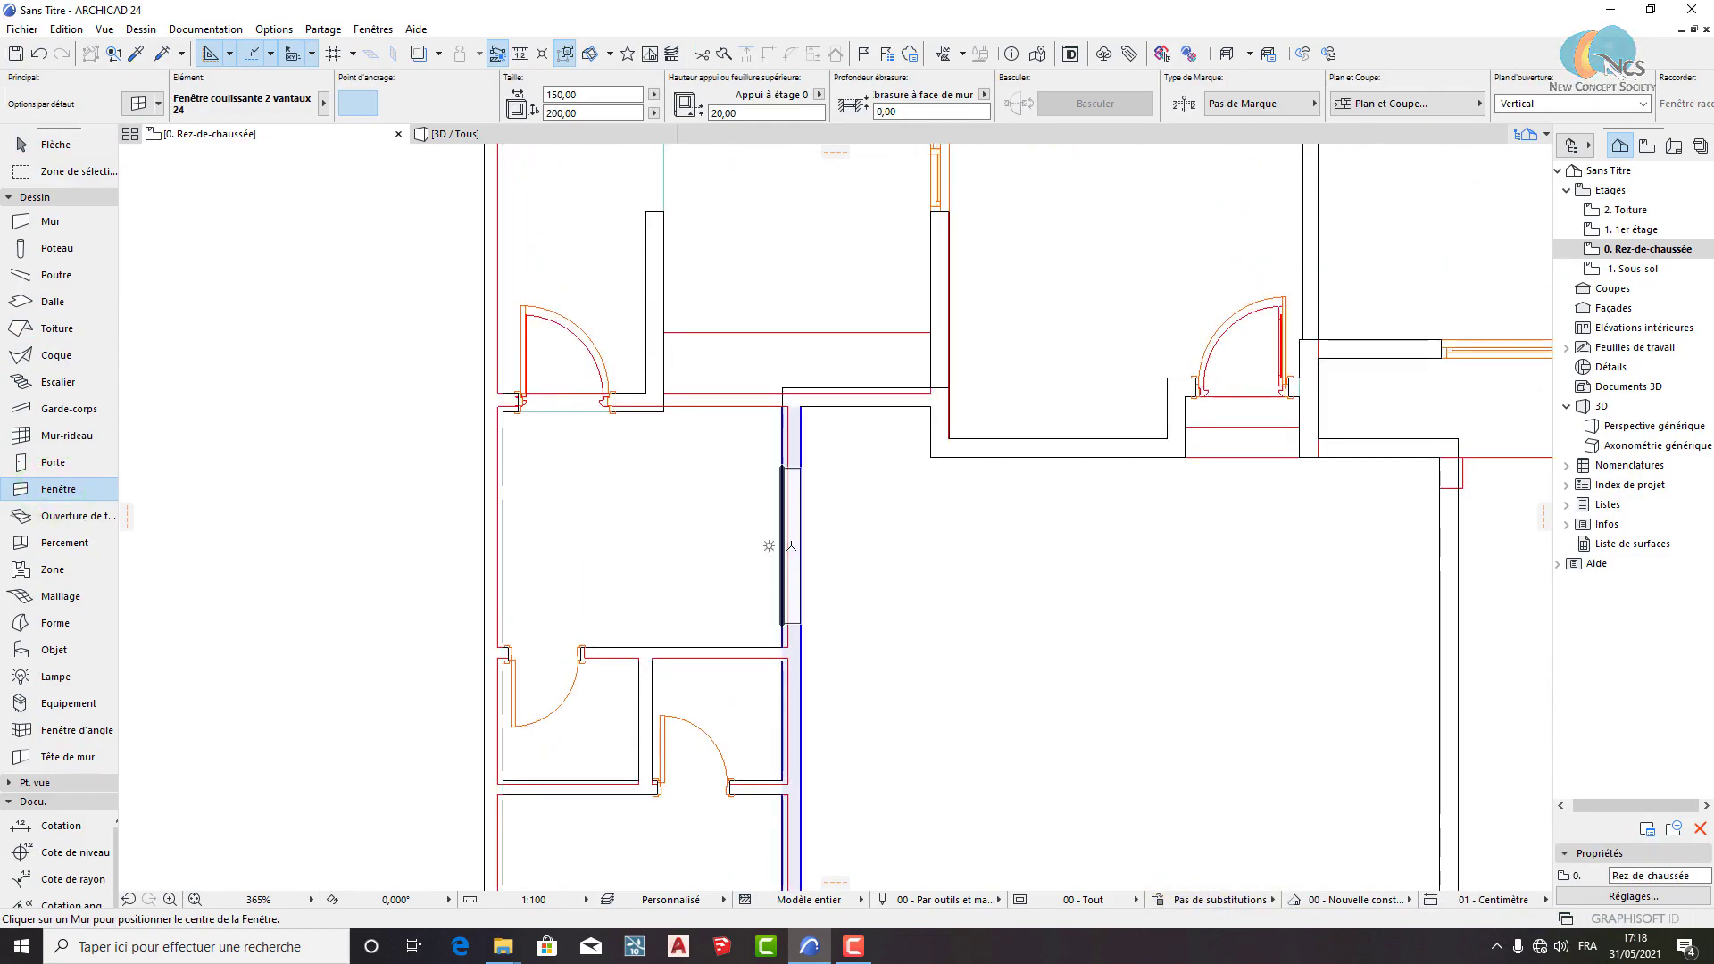
scroll(809, 554, "up", 4)
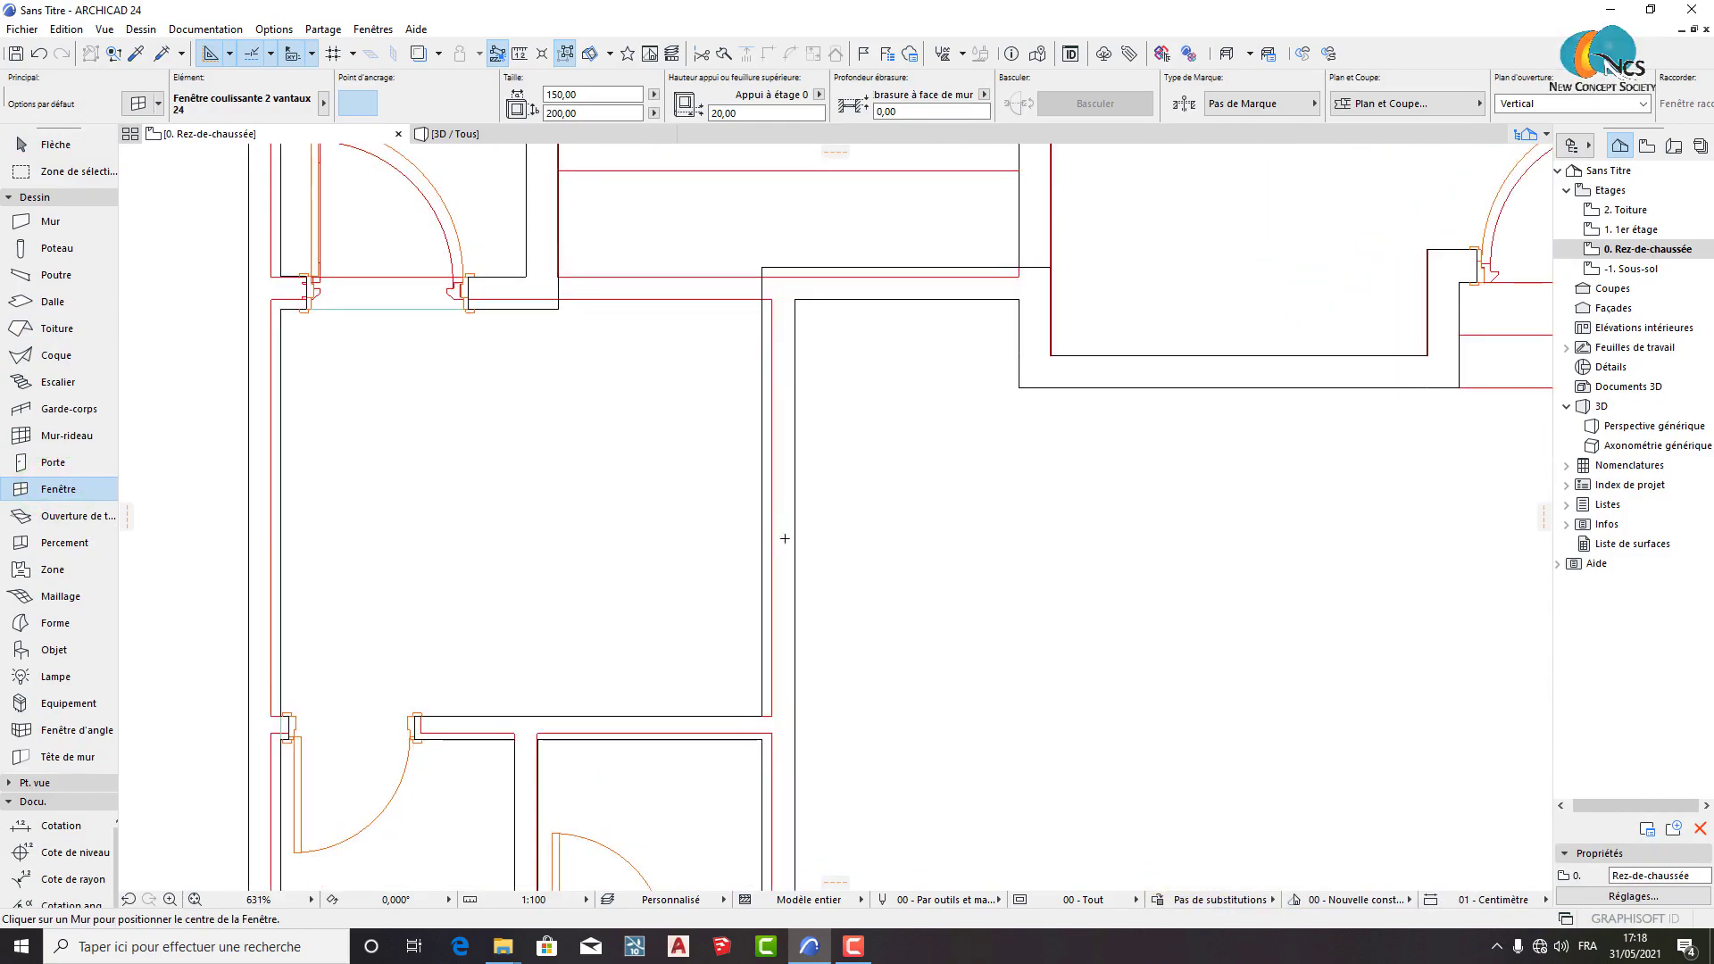
left_click(787, 527)
left_click(879, 485)
Place another two-panel sliding window in the same wall, in the bottom left room just above its exterior door.
scroll(855, 321, "down", 4)
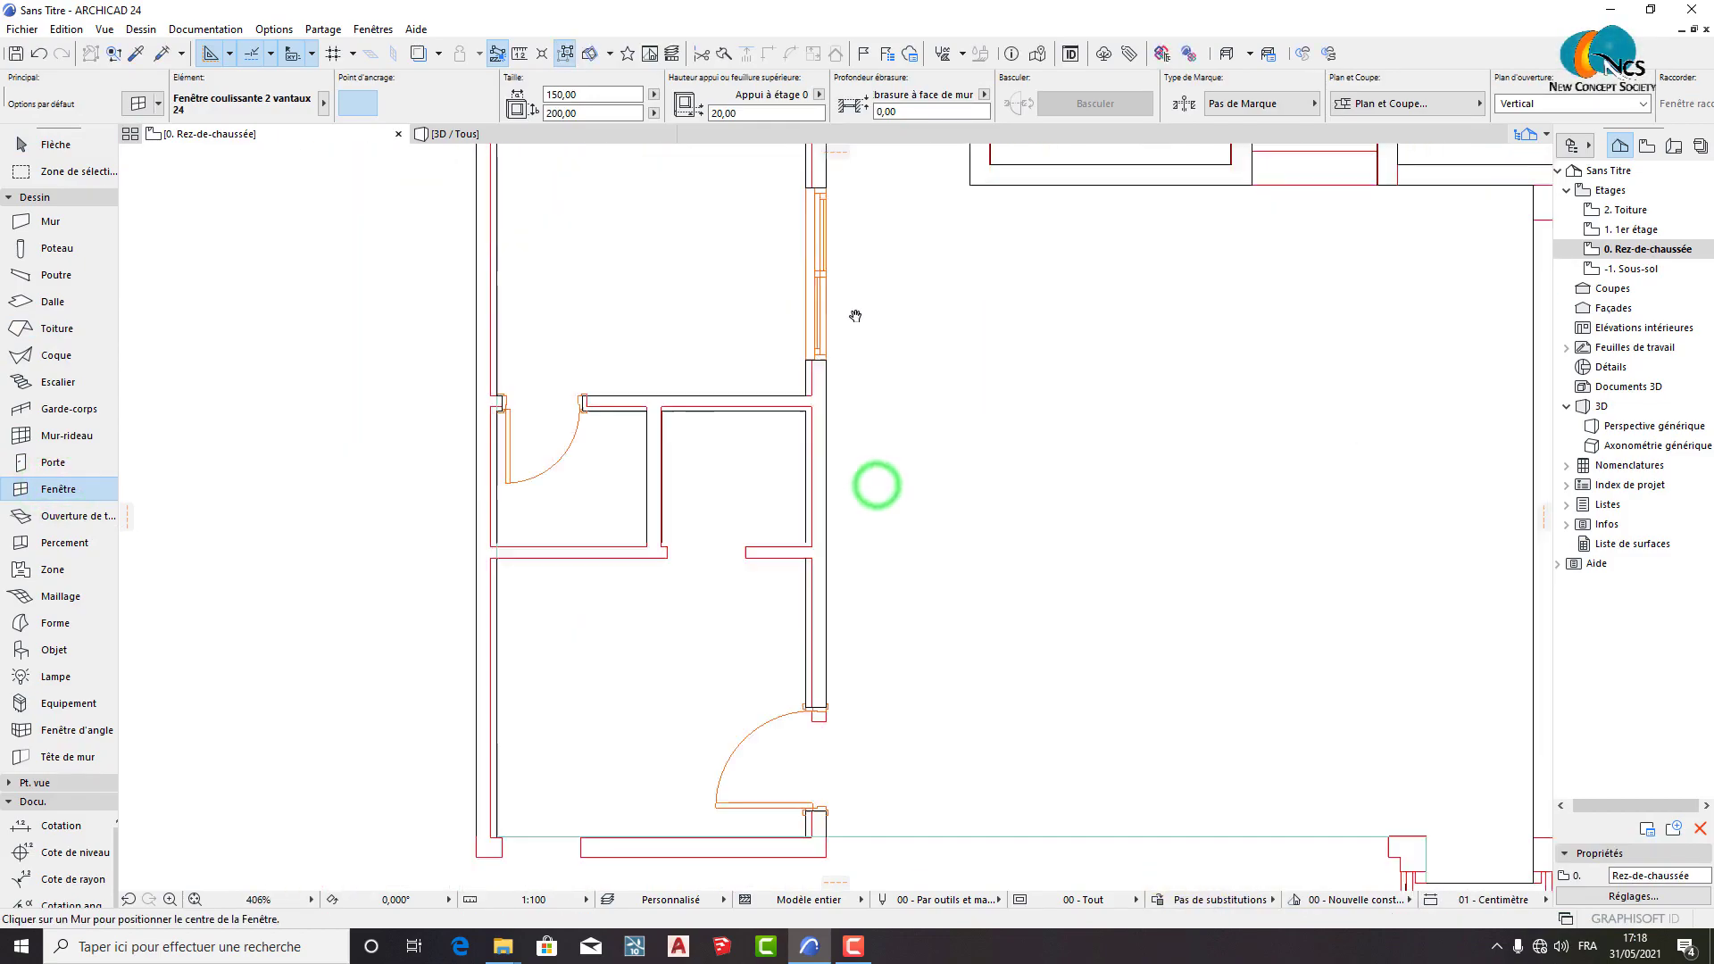
left_click(827, 554)
left_click(926, 467)
left_click(55, 144)
Set the width of the bottom left room's sliding window to 120.
scroll(727, 598, "up", 1)
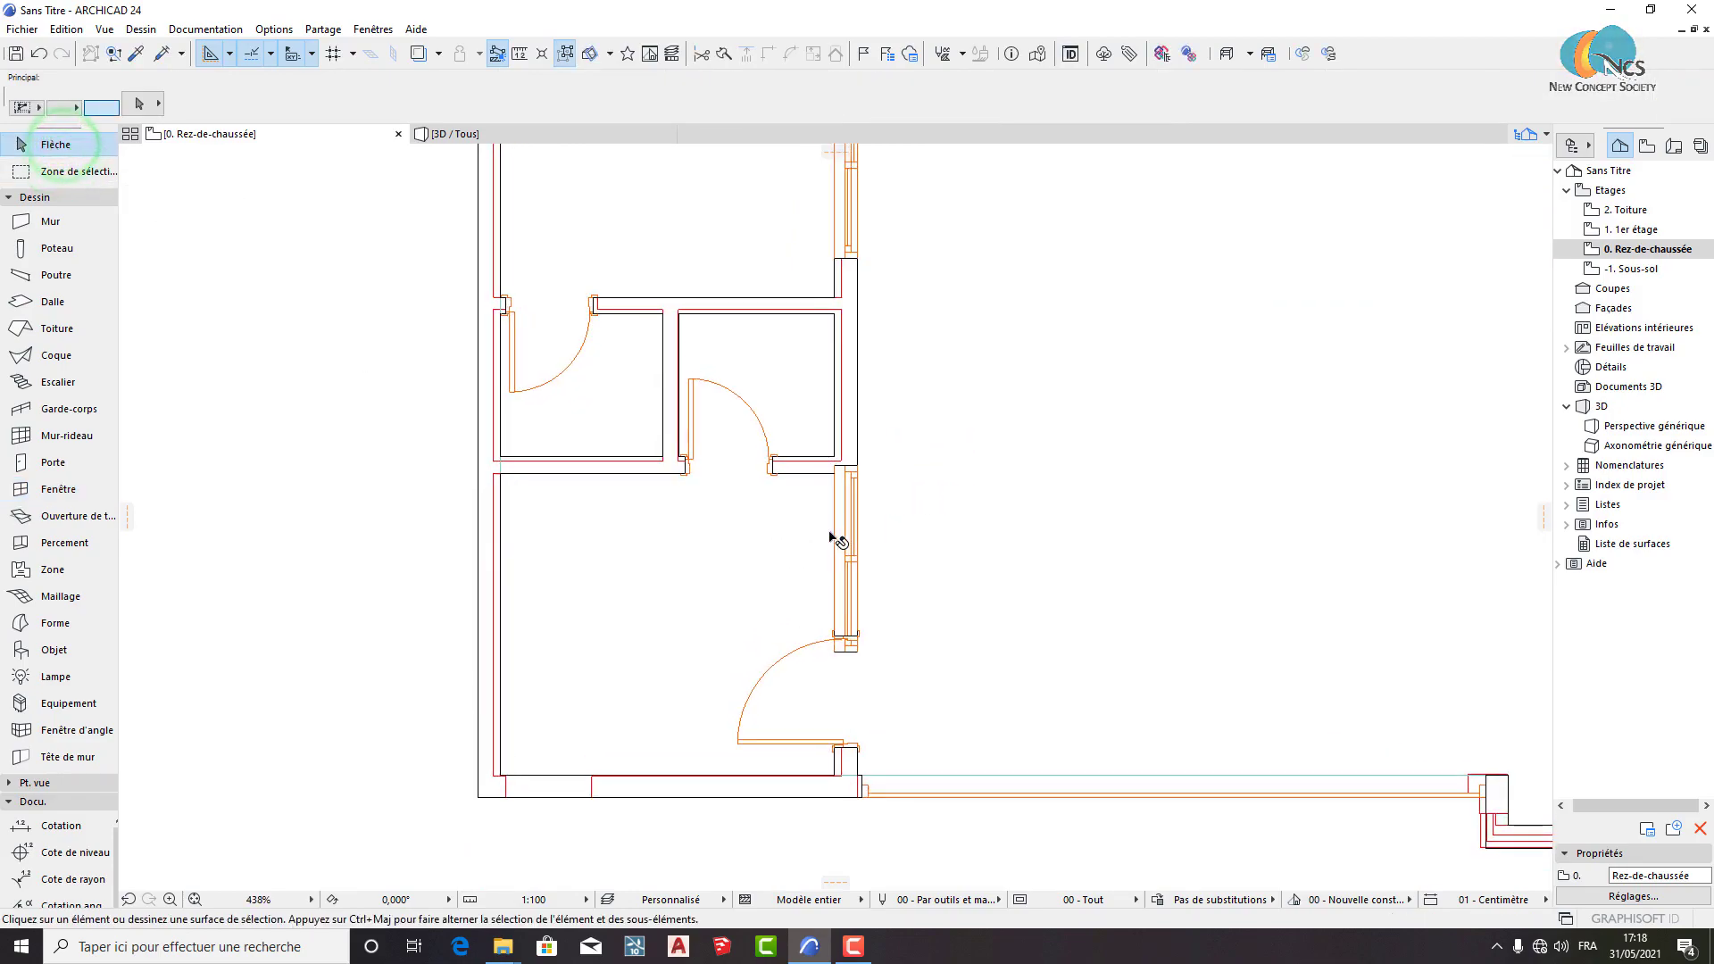
left_click(846, 542)
left_click(857, 539)
left_click(843, 563)
left_click(854, 622)
scroll(847, 647, "up", 5)
left_click(847, 644)
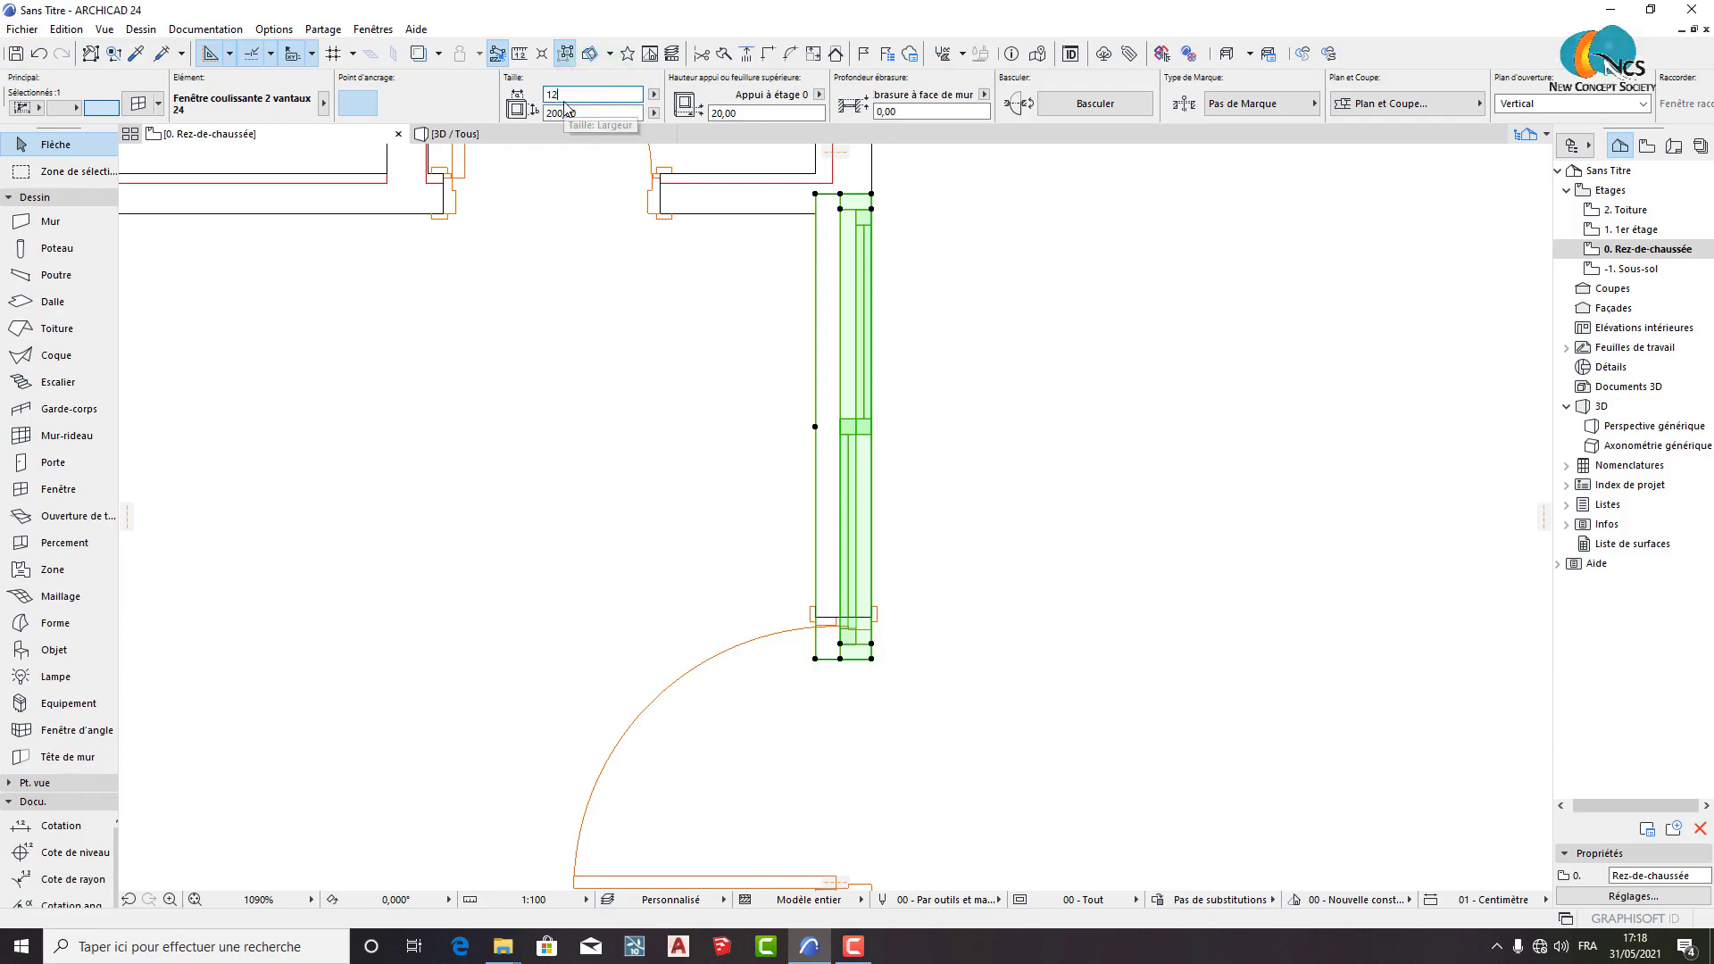
key("Return")
scroll(796, 382, "down", 2)
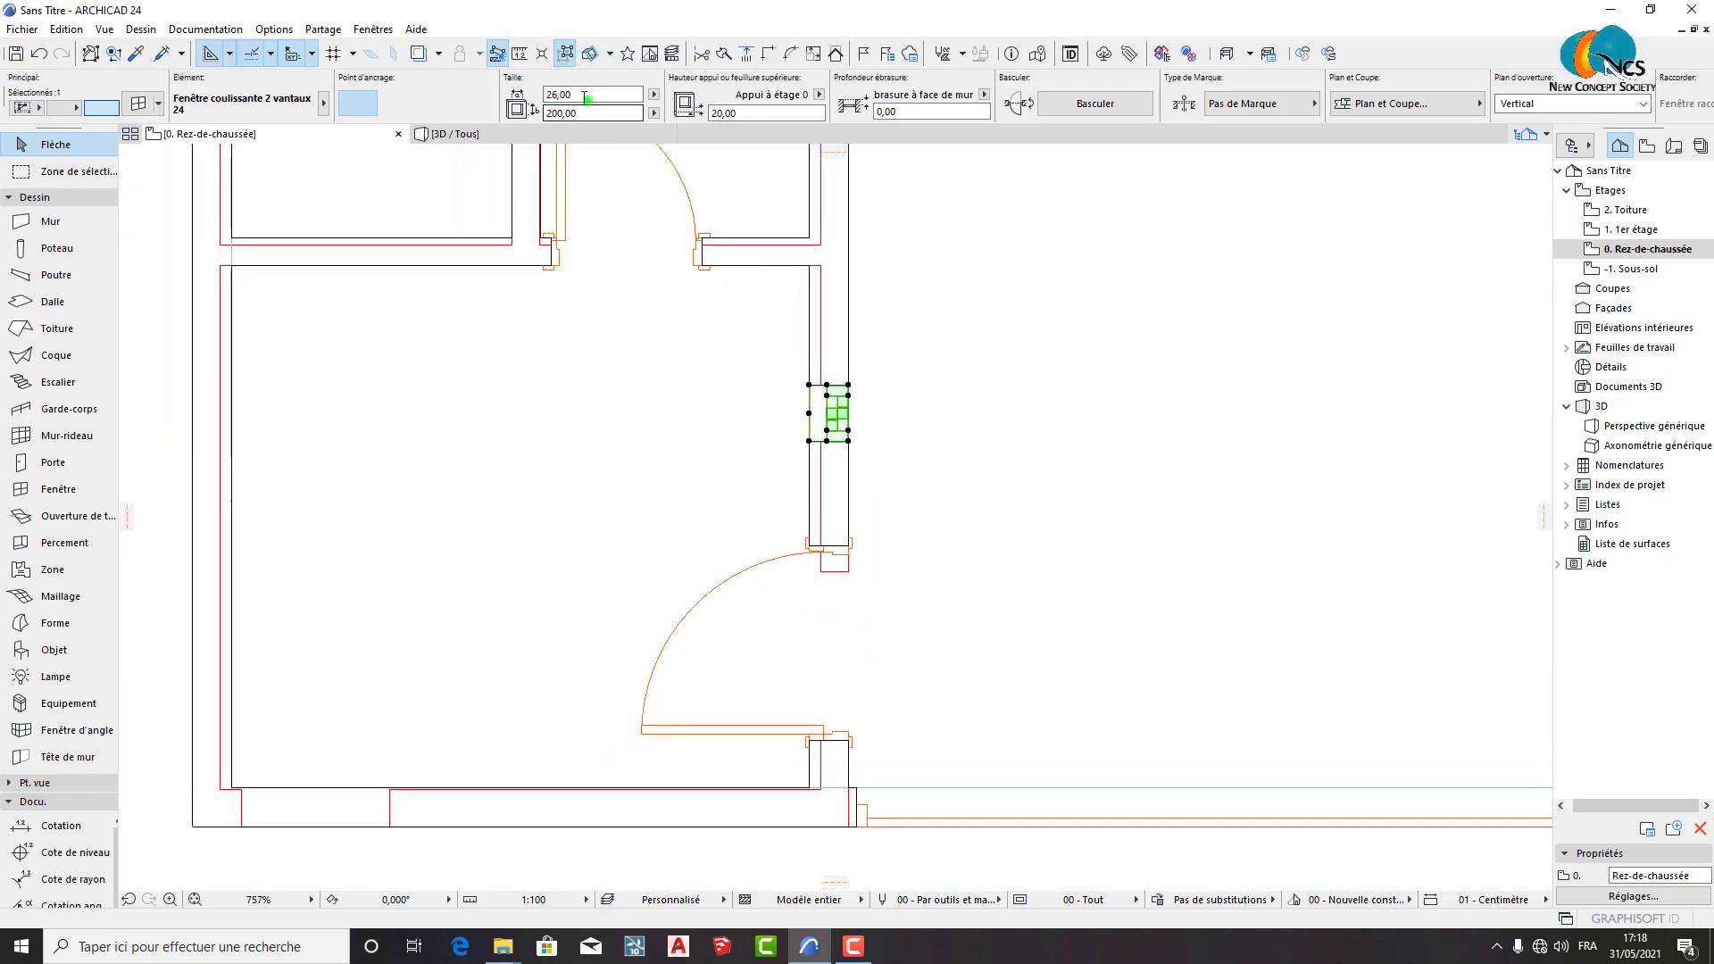
key("Return")
scroll(795, 268, "down", 2)
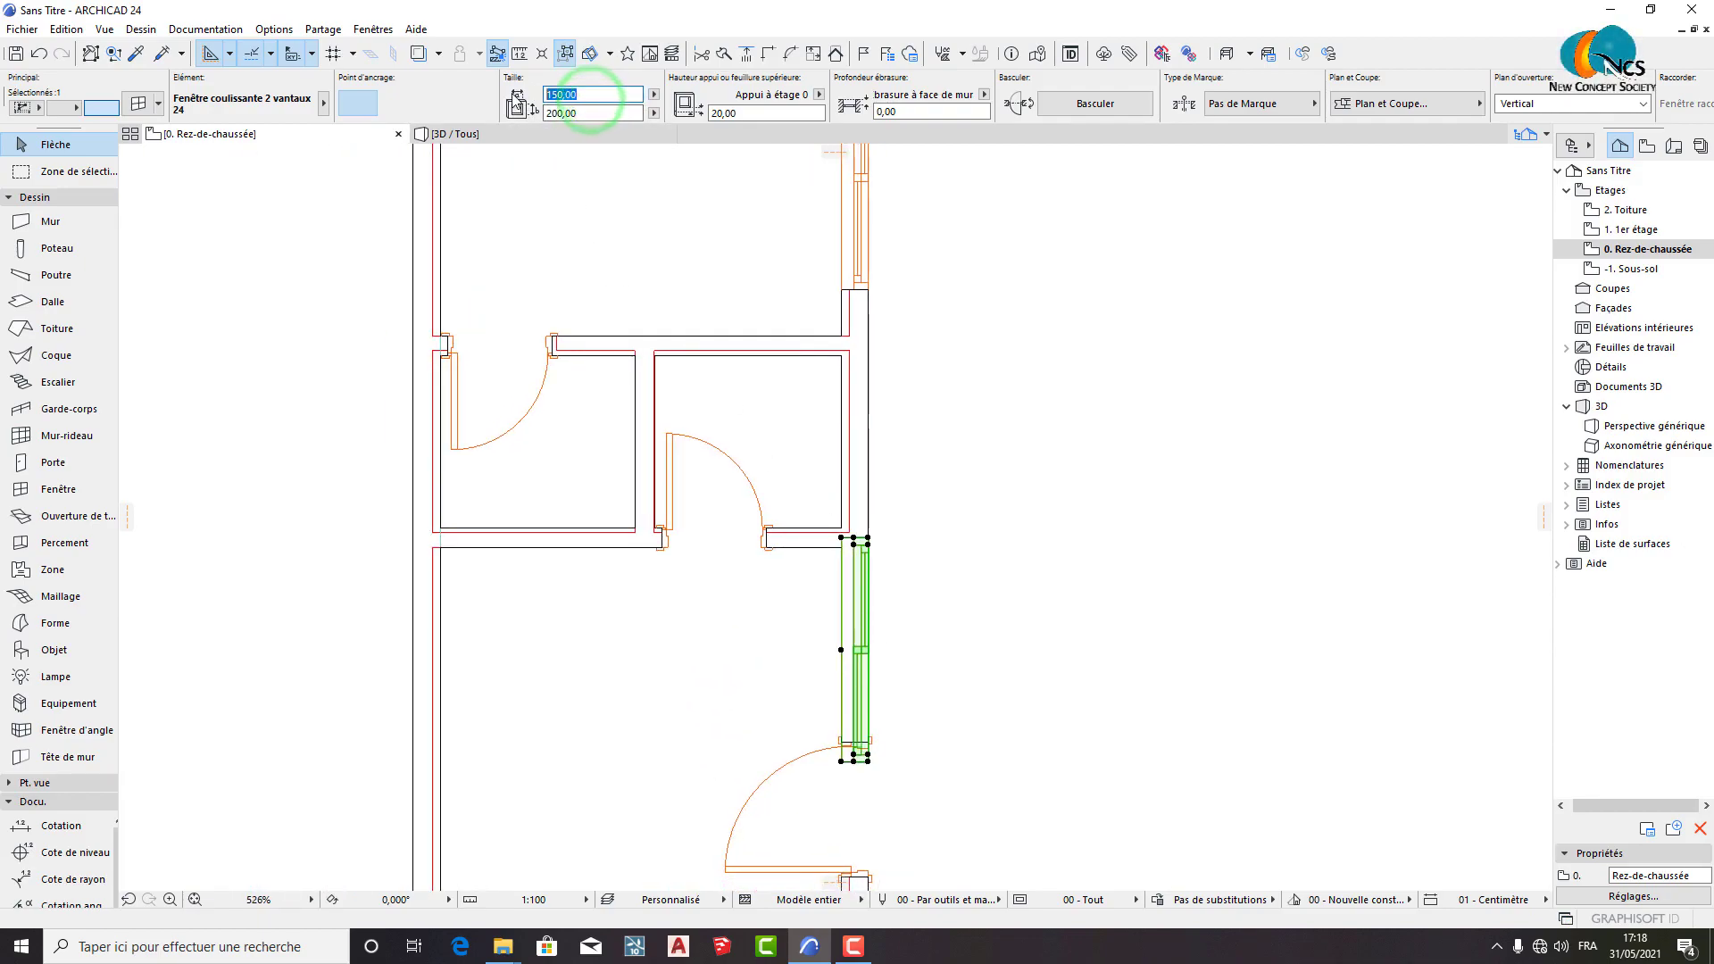
scroll(784, 478, "up", 2)
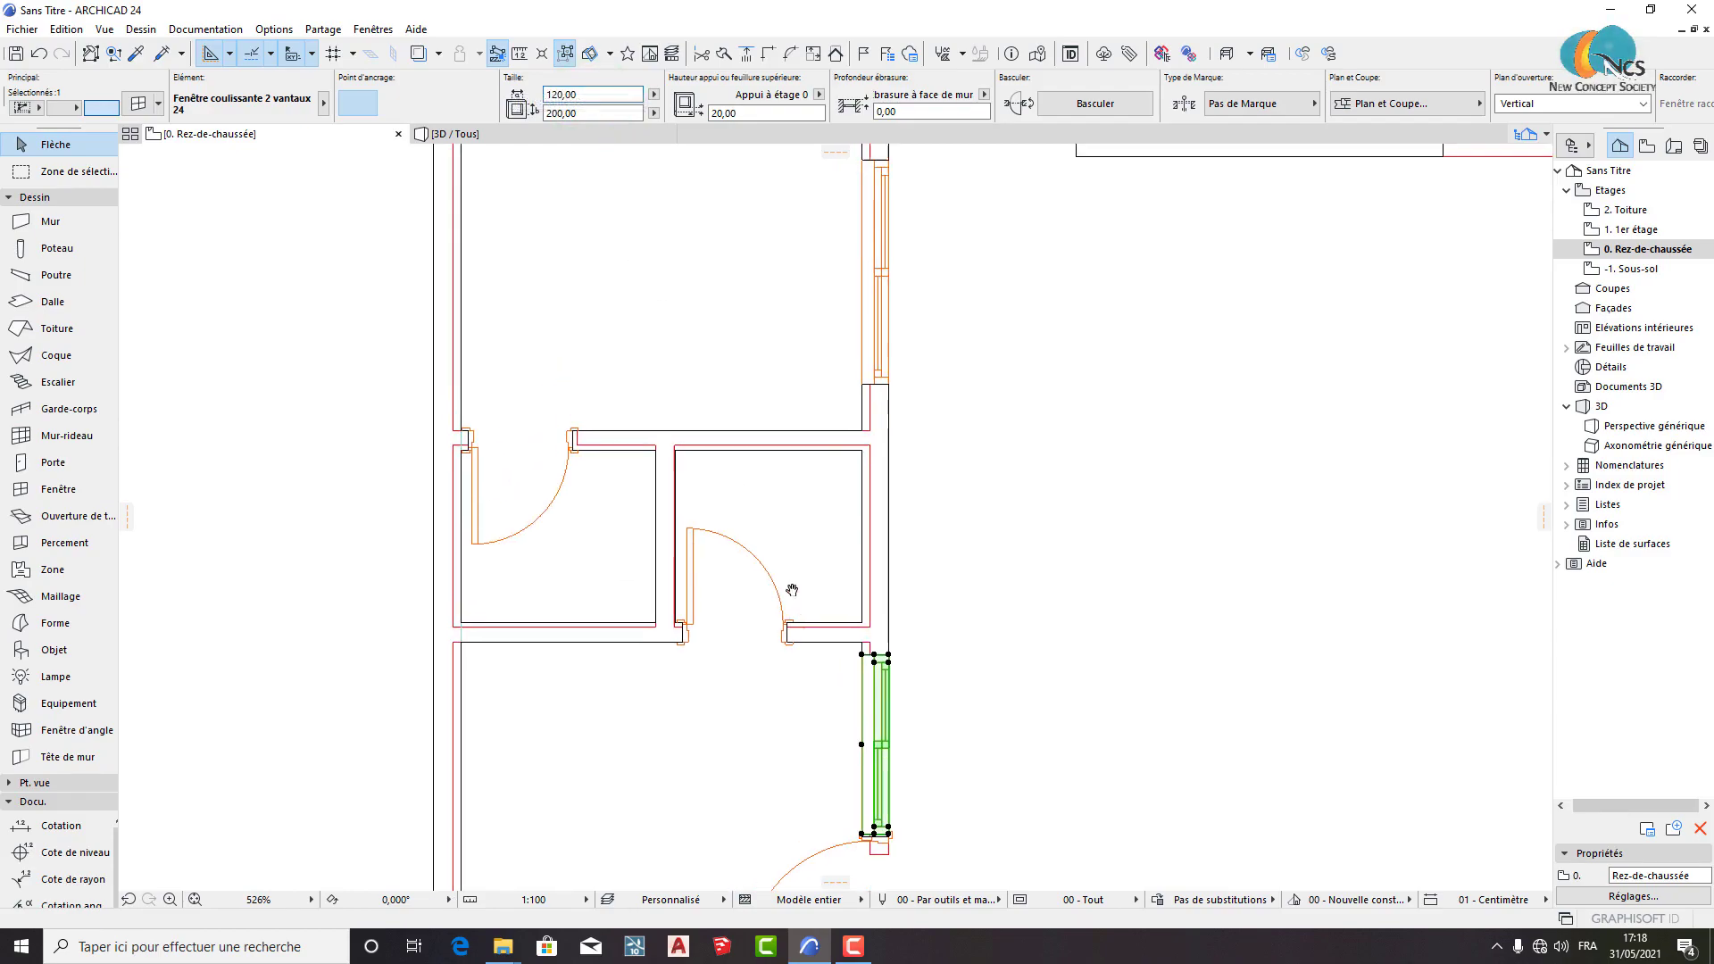
Resize the window of the room above the two small rooms to 120 wide and 130 high.
left_click(868, 323)
left_click(885, 375)
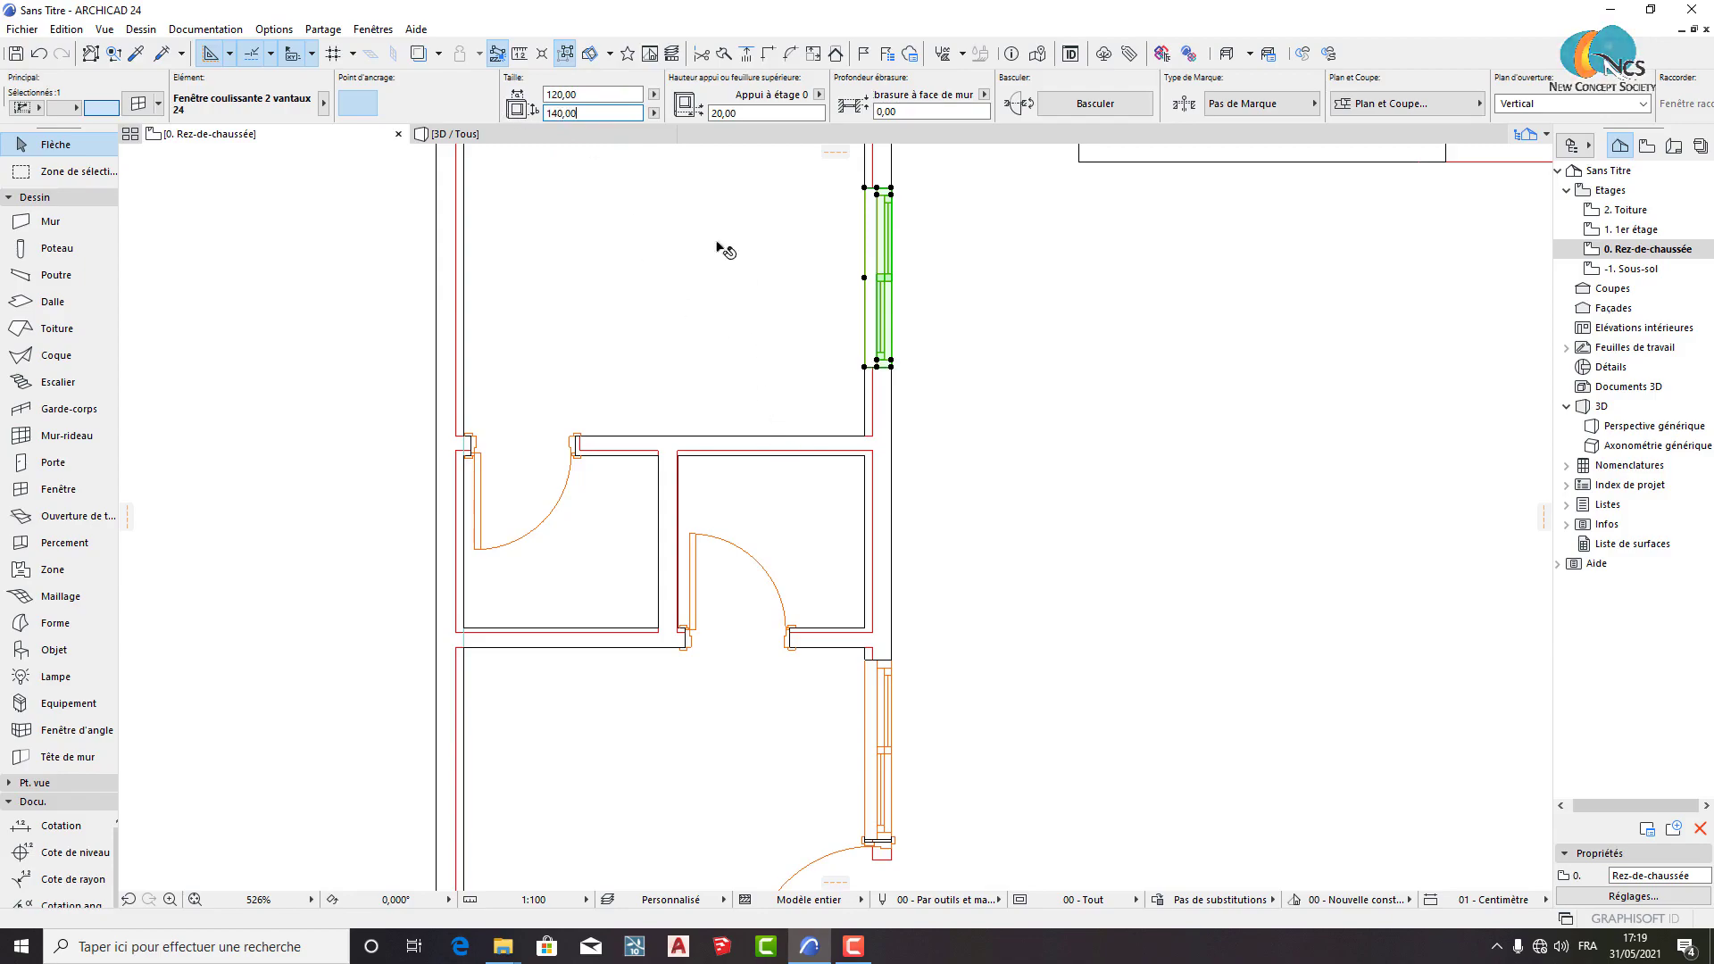
type("130")
key("Return")
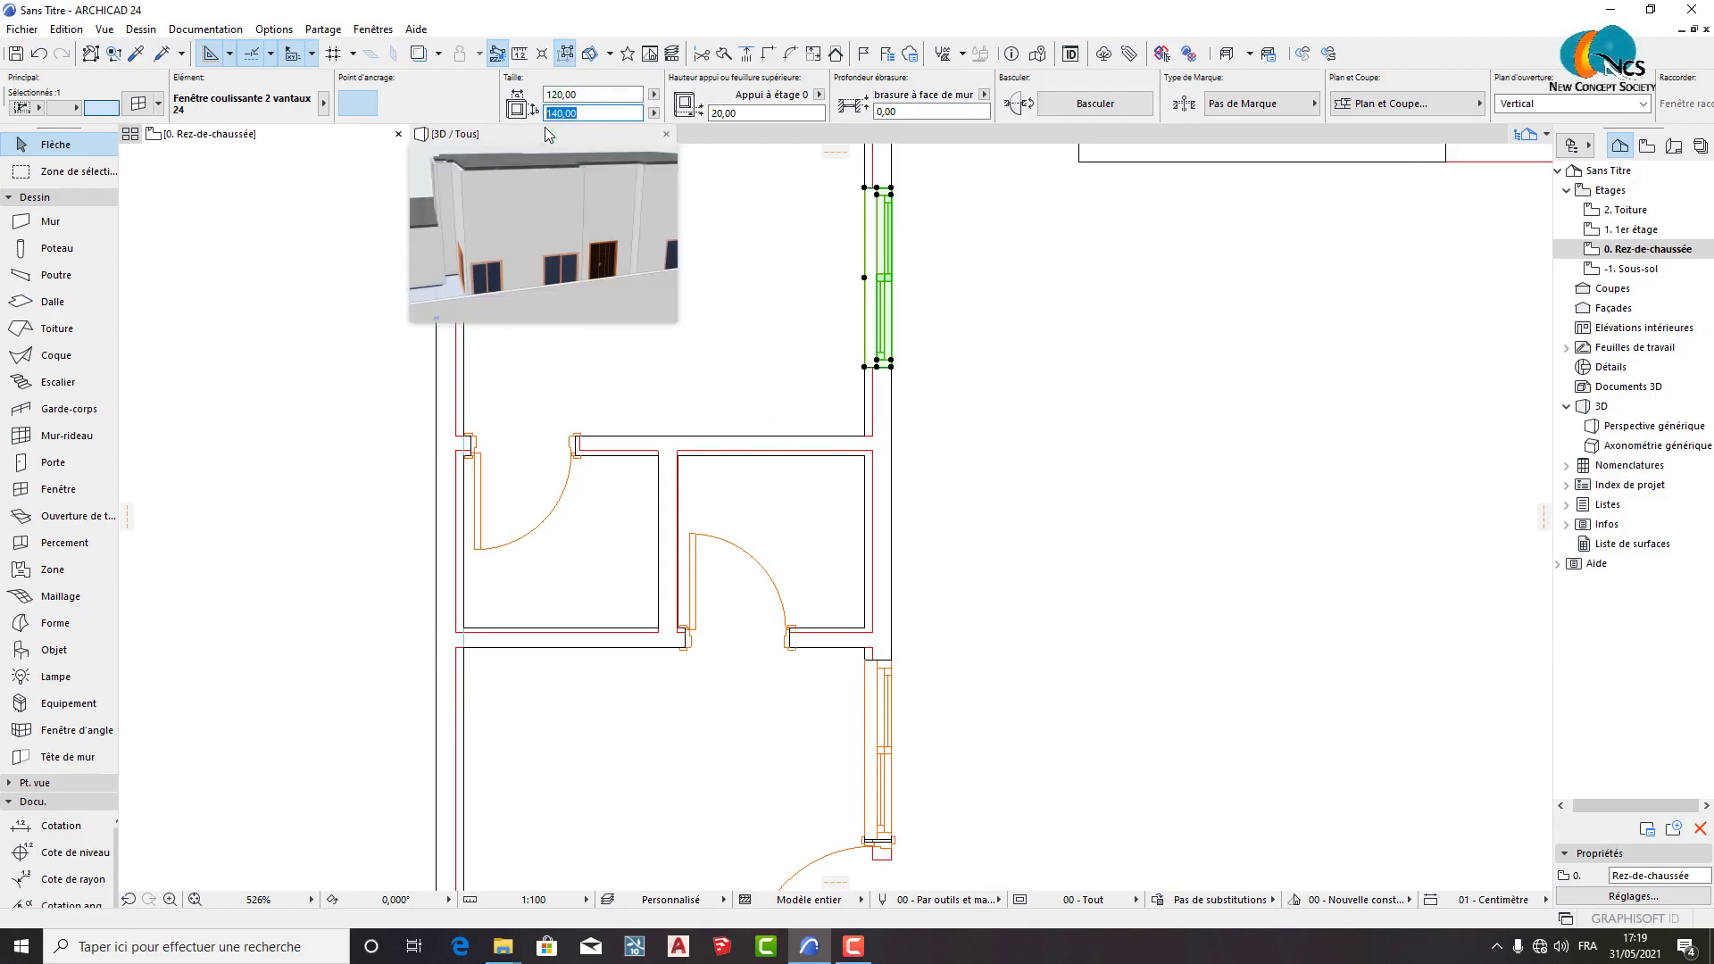
Set the height of the bottom left room's sliding window to 130.
middle_click_drag(715, 526, 691, 337)
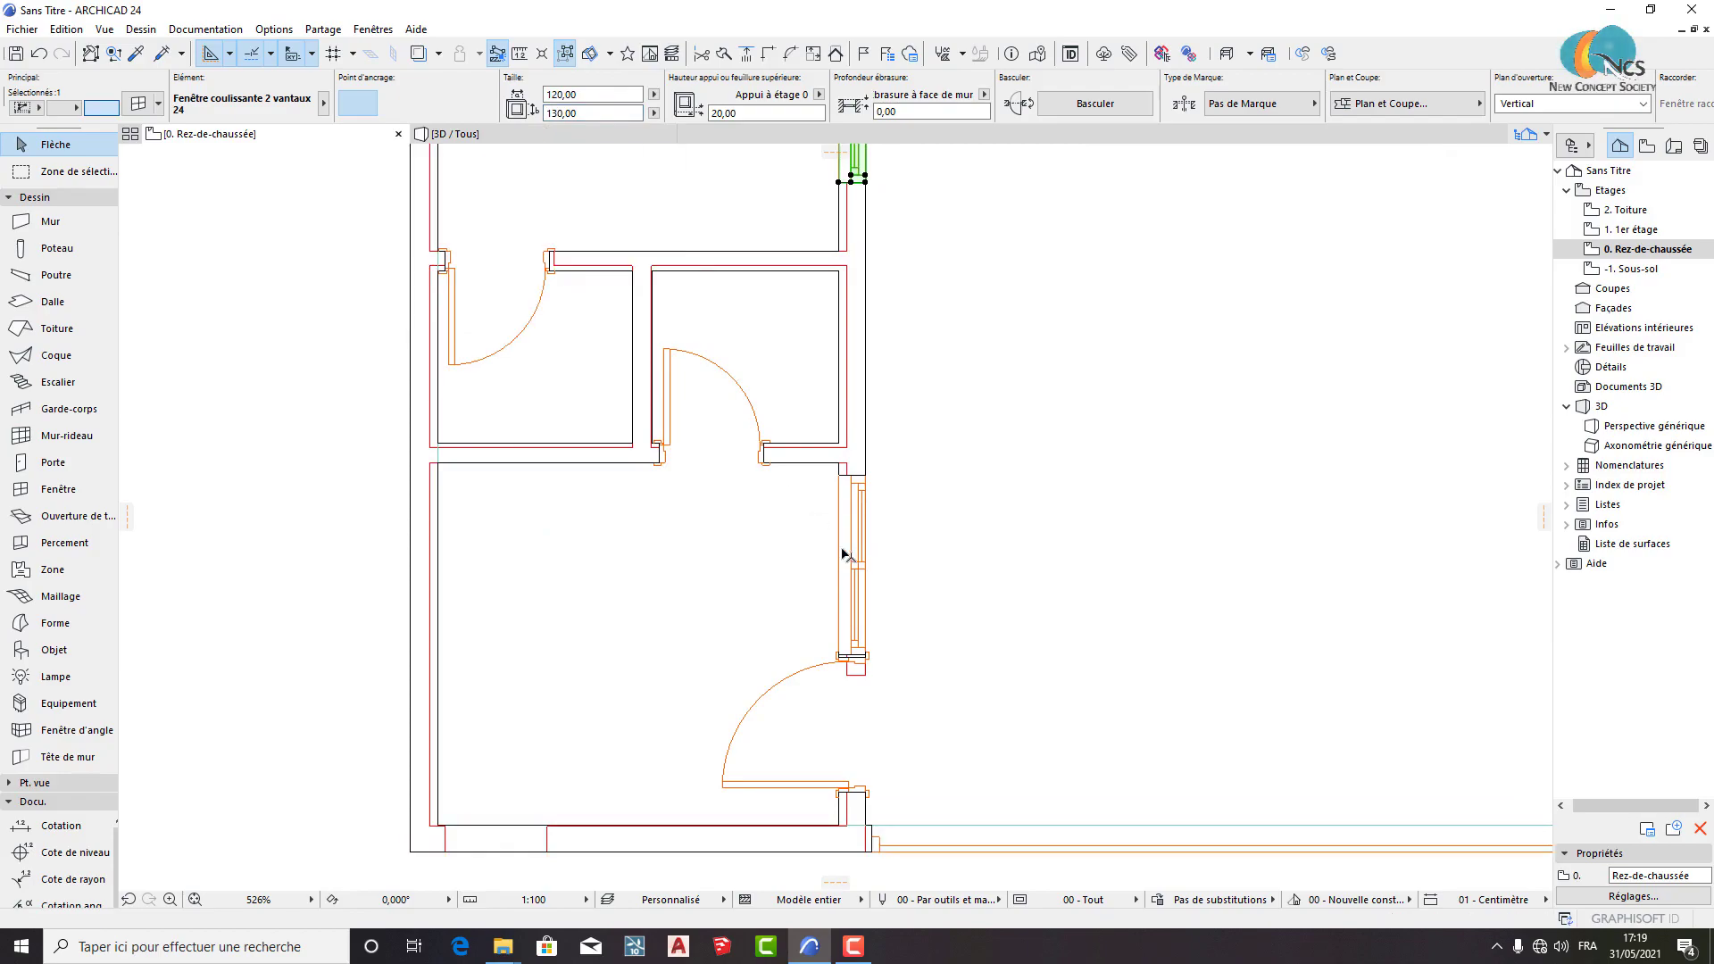
left_click(847, 550)
left_click(873, 620)
left_click(857, 648)
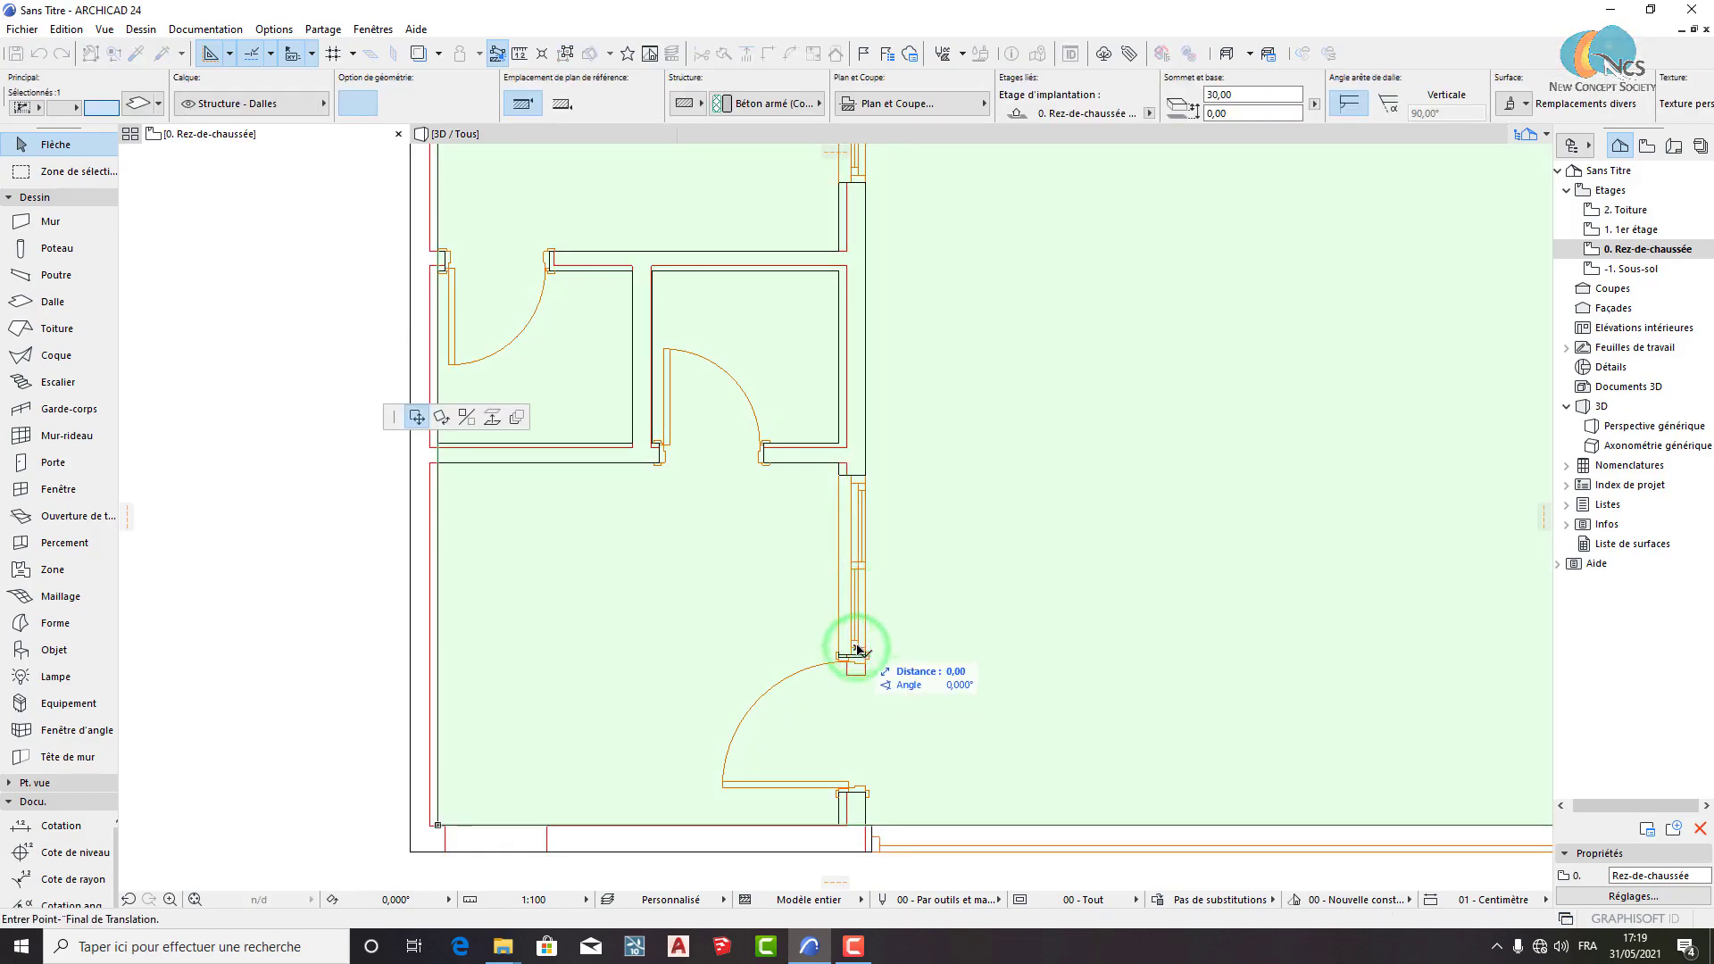
left_click(857, 649)
left_click(856, 640)
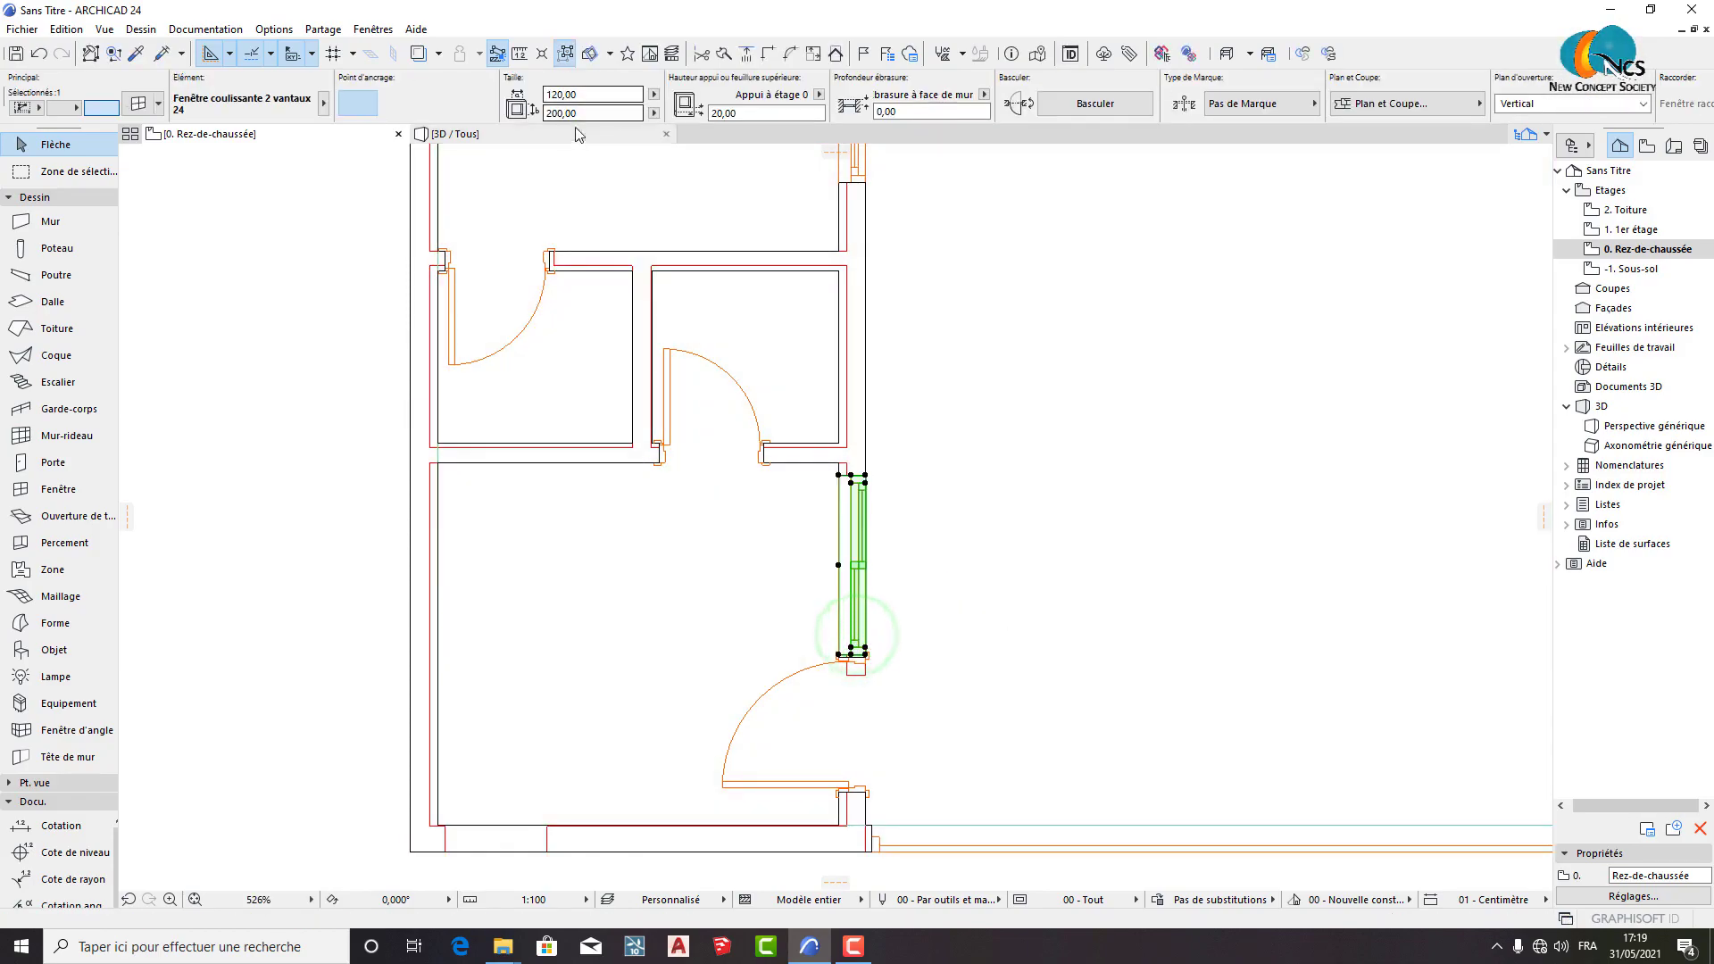
left_click(569, 112)
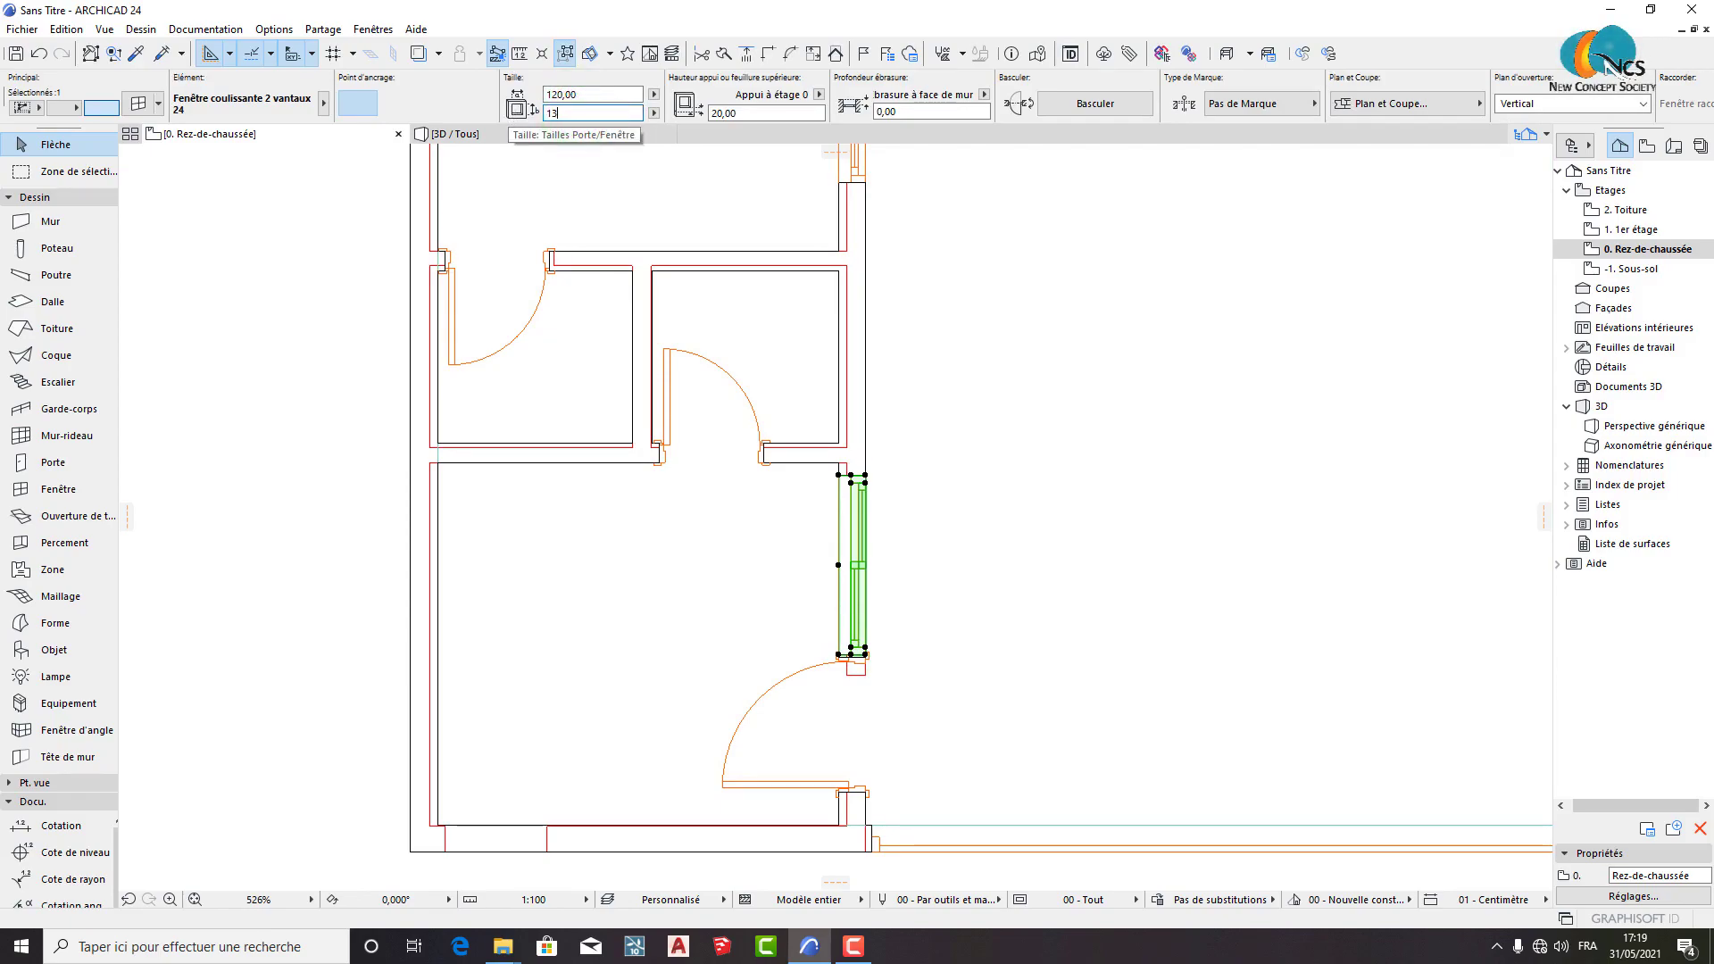
Try to stretch the upper end of the bottom left room's window up to the inner wall corner.
scroll(848, 482, "up", 8)
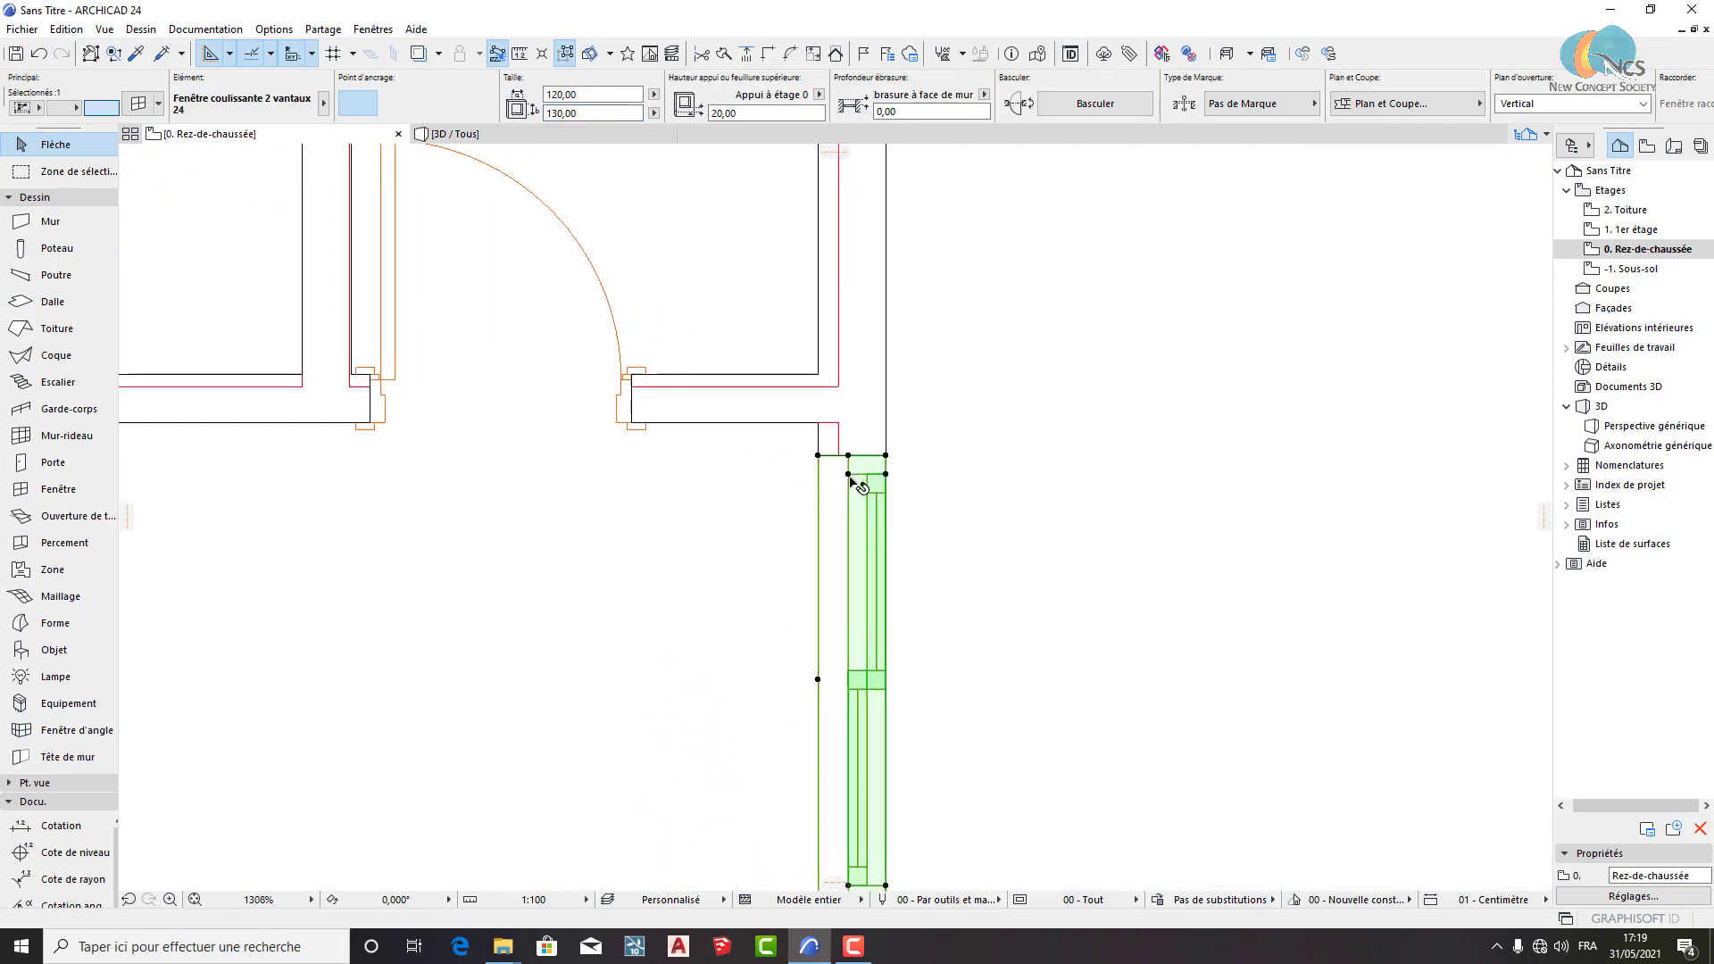
left_click(772, 424)
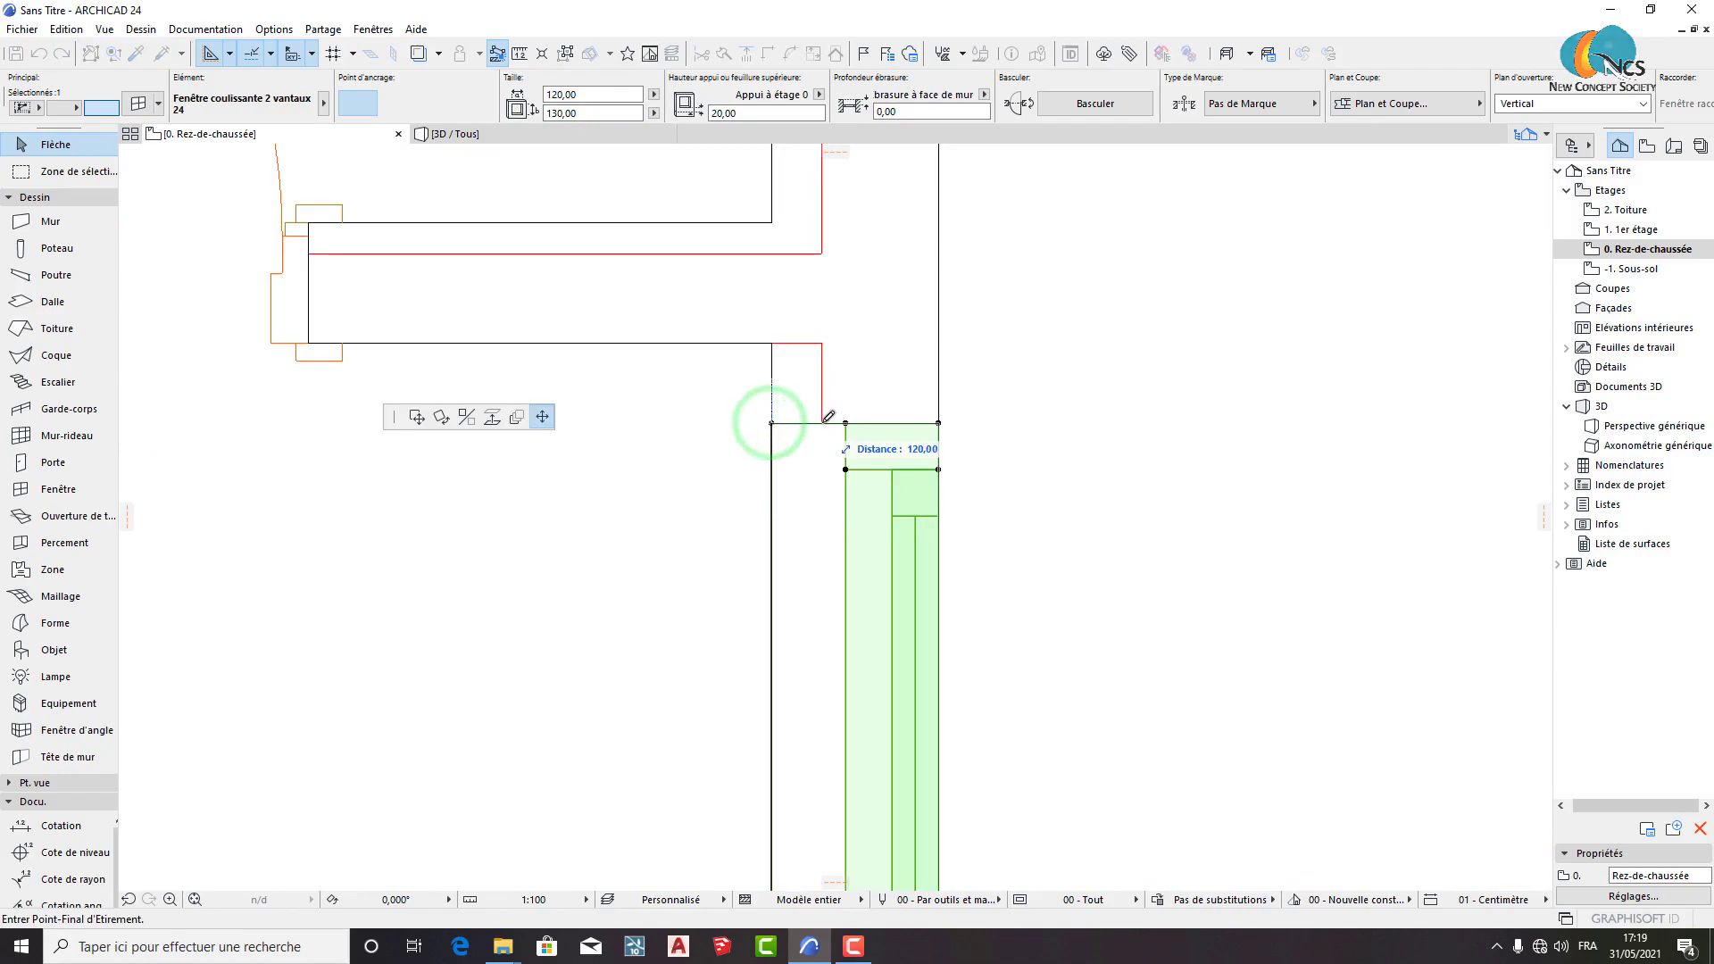
left_click(826, 338)
scroll(899, 673, "down", 8)
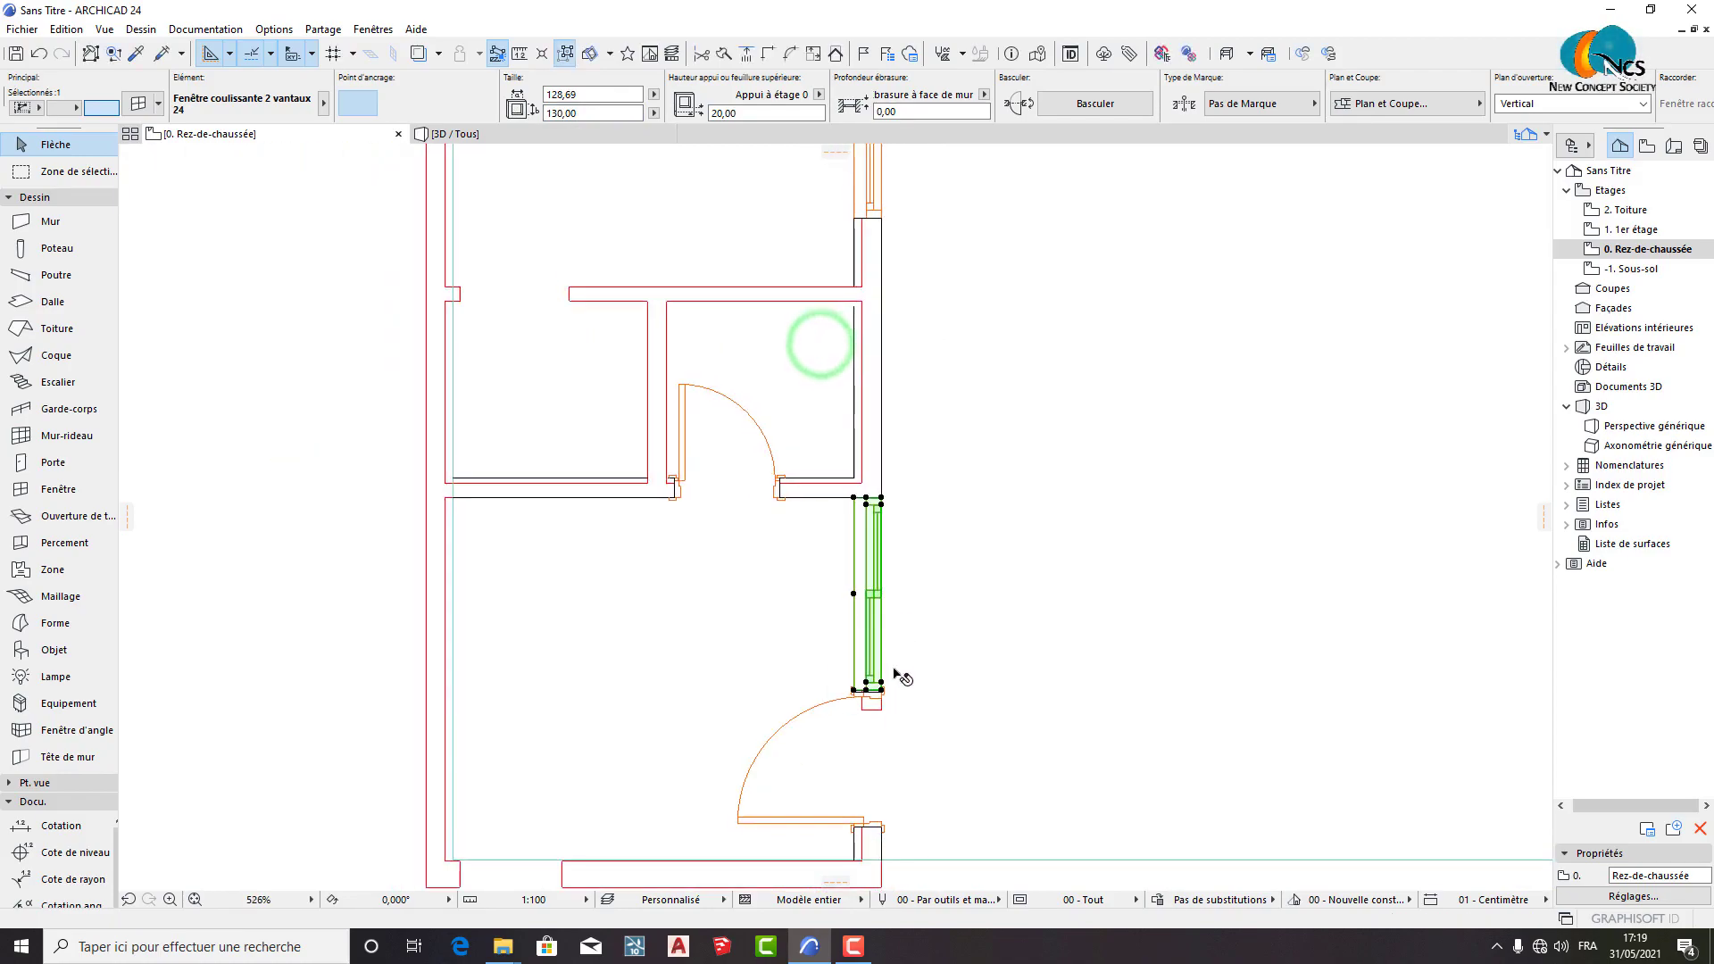
Move the bottom left room's window up about 8.69 so its upper end meets the red corner at the partition wall.
scroll(855, 505, "up", 6)
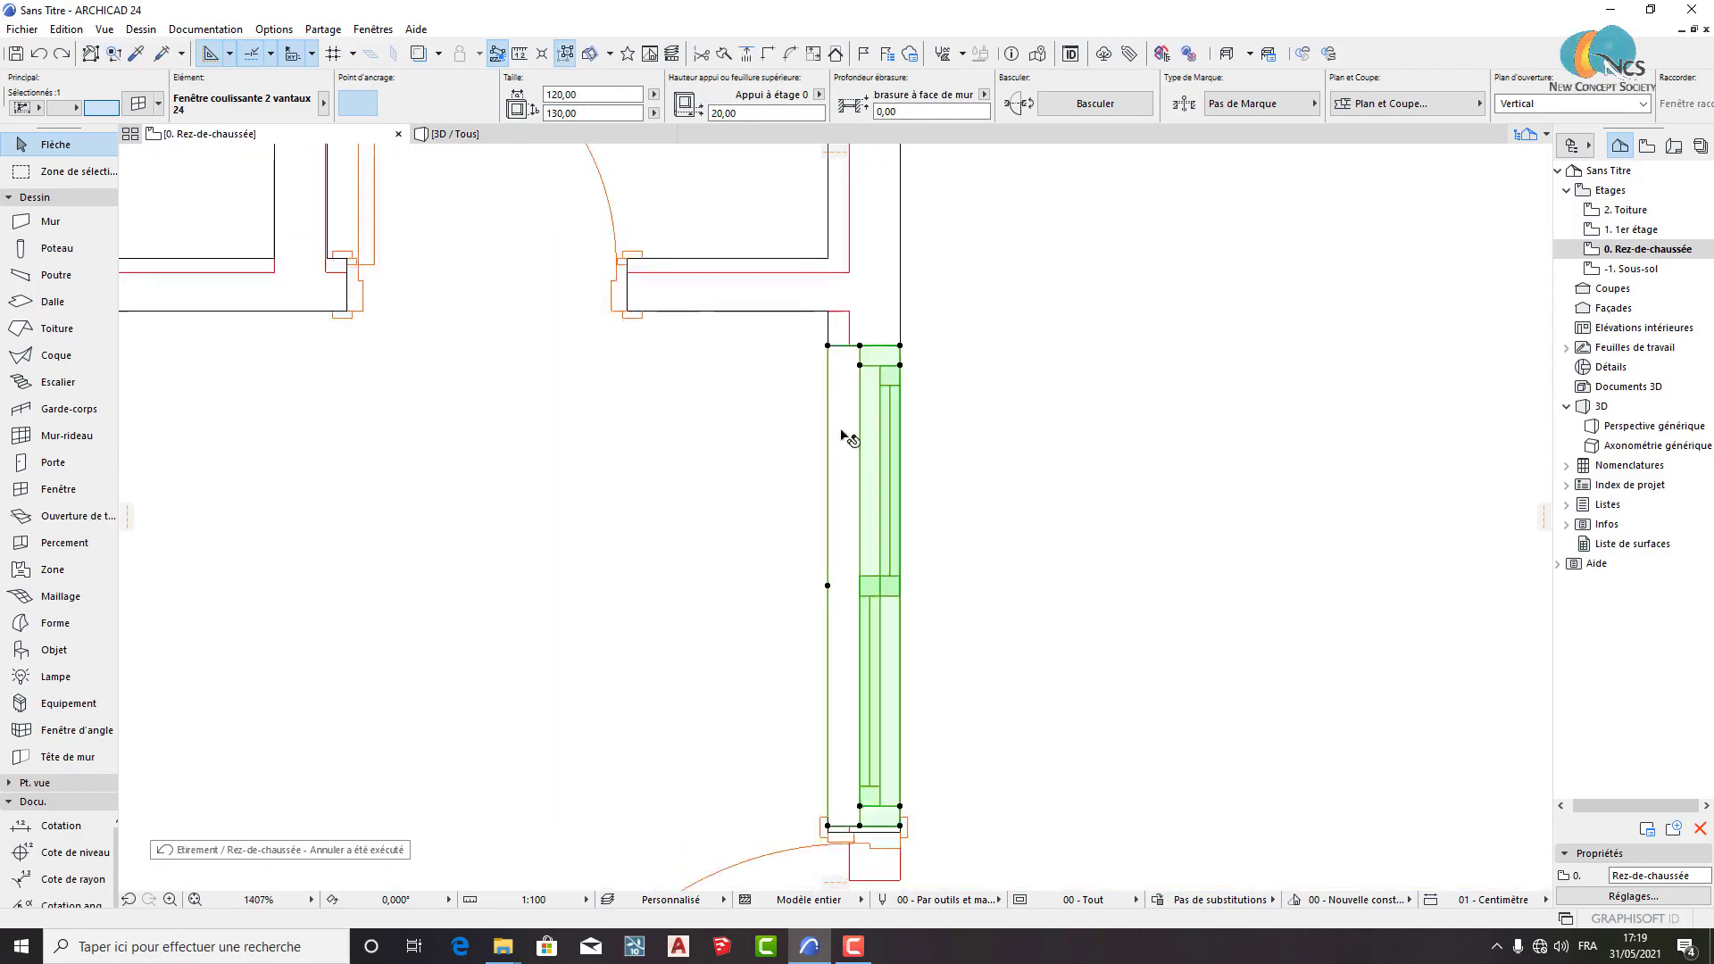
left_click(814, 279)
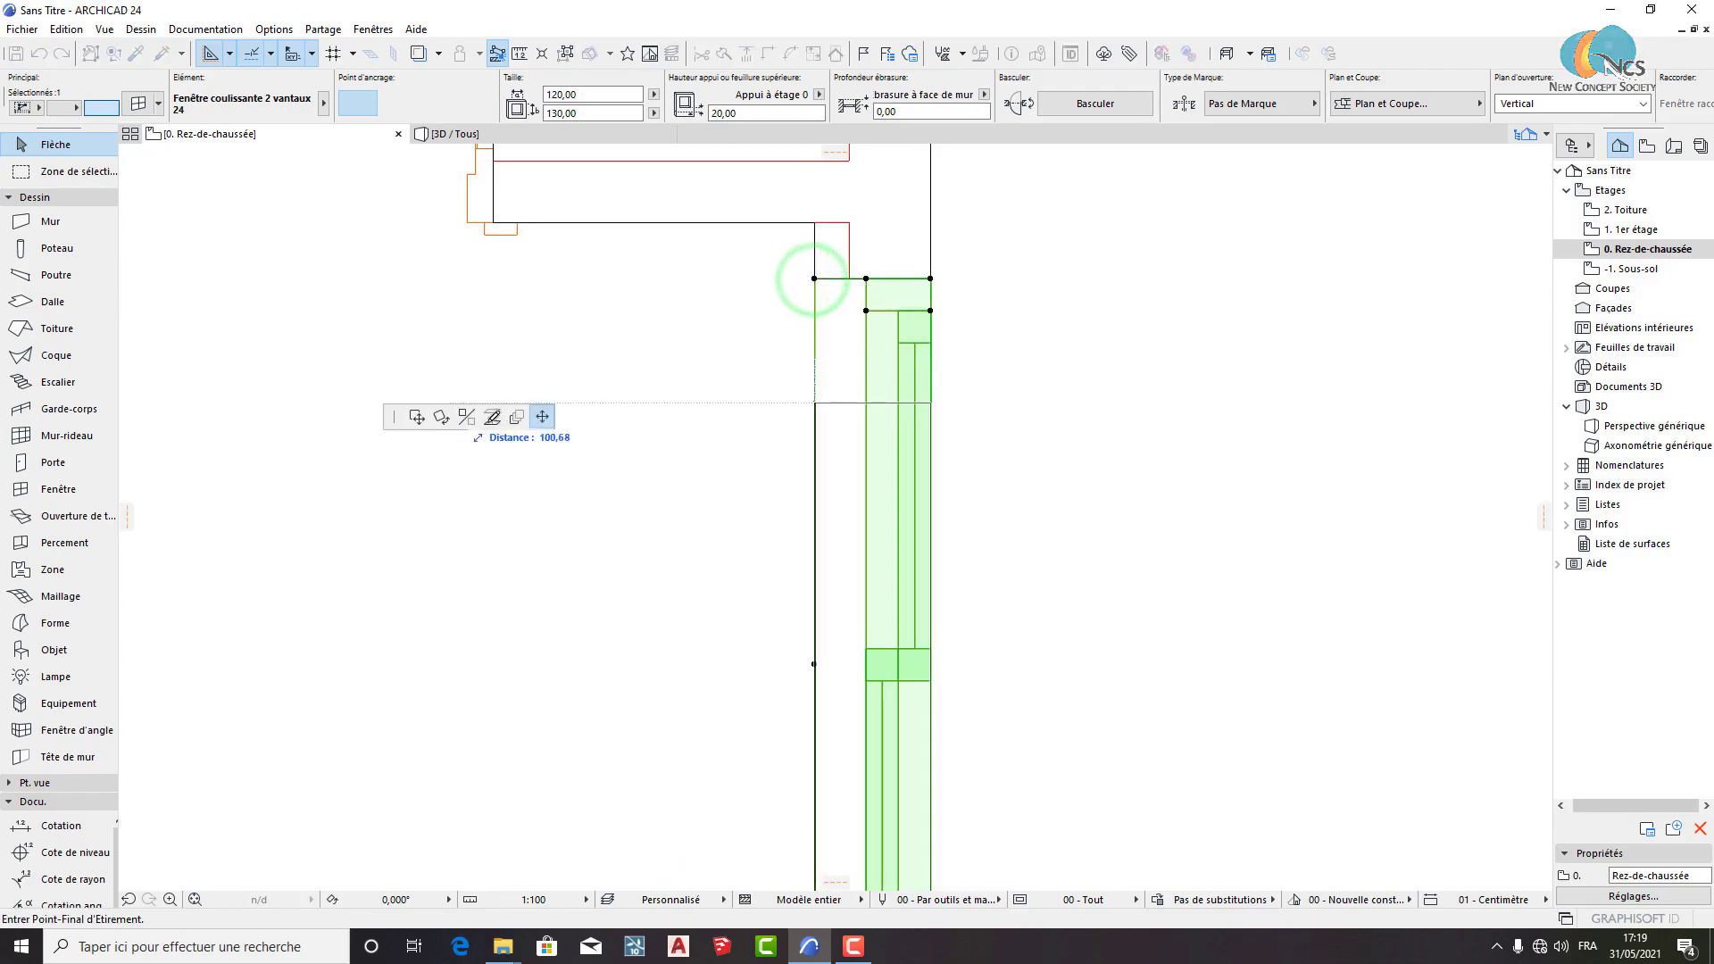
left_click(422, 416)
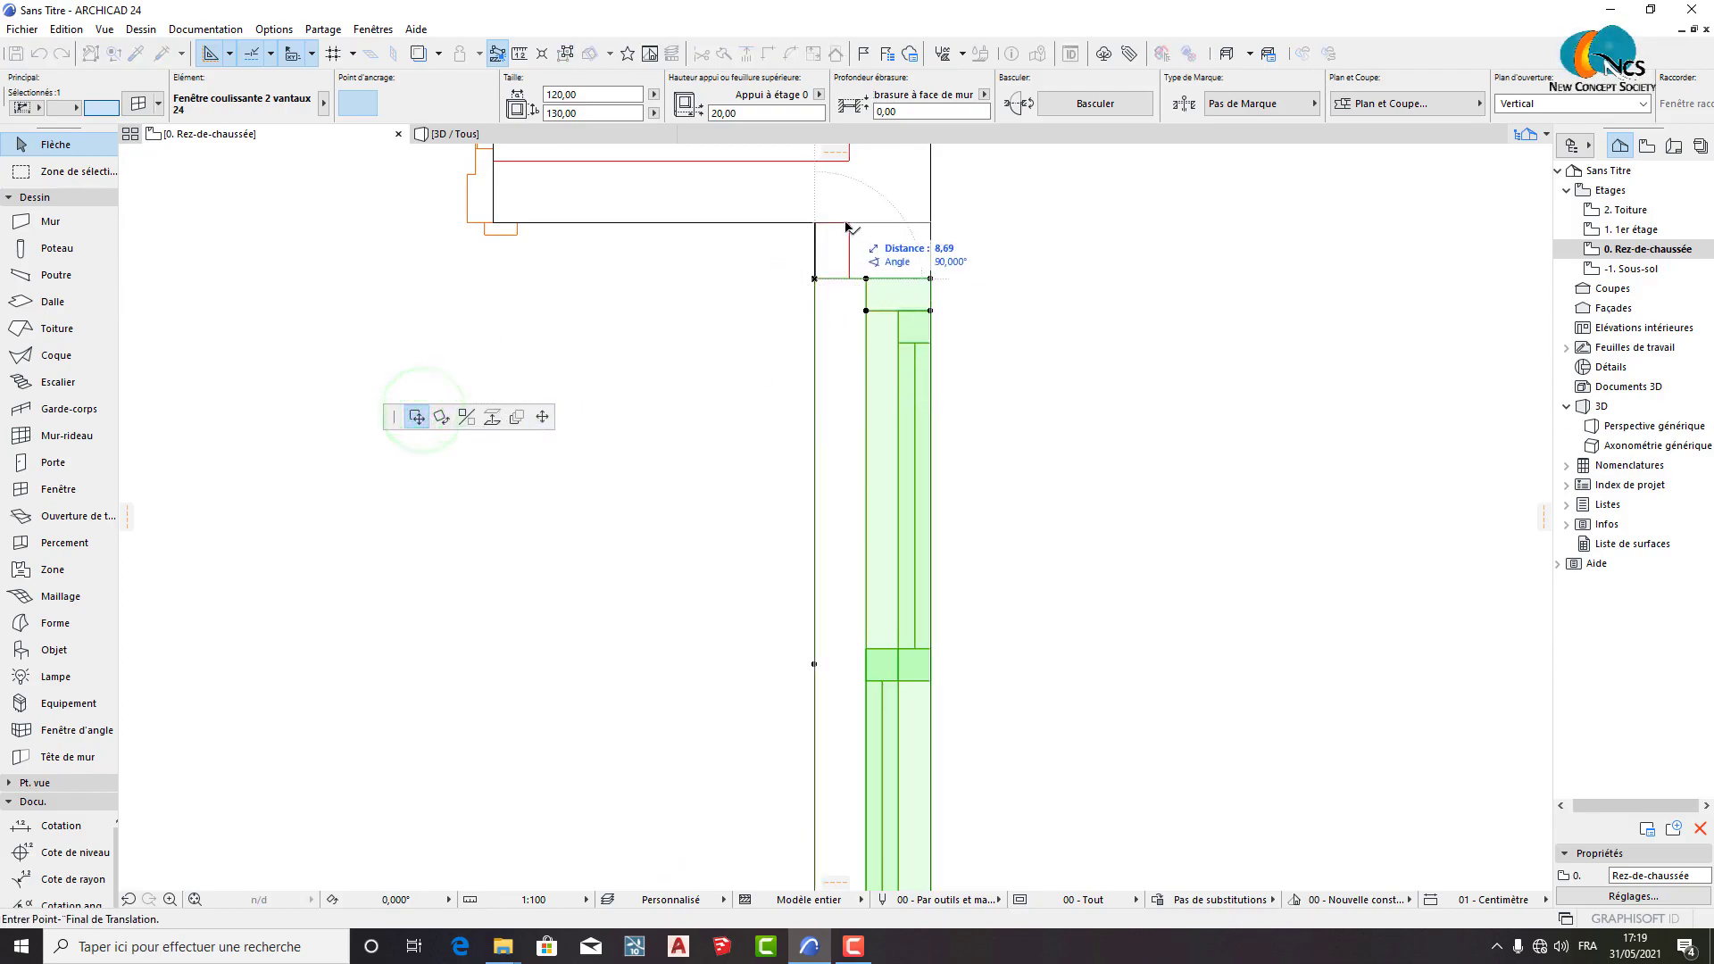
left_click(850, 225)
Move the window above the two small rooms down until its lower end meets the inner corner with the partition wall.
scroll(843, 303, "down", 5)
scroll(857, 351, "down", 4)
scroll(918, 494, "up", 6)
left_click(939, 526)
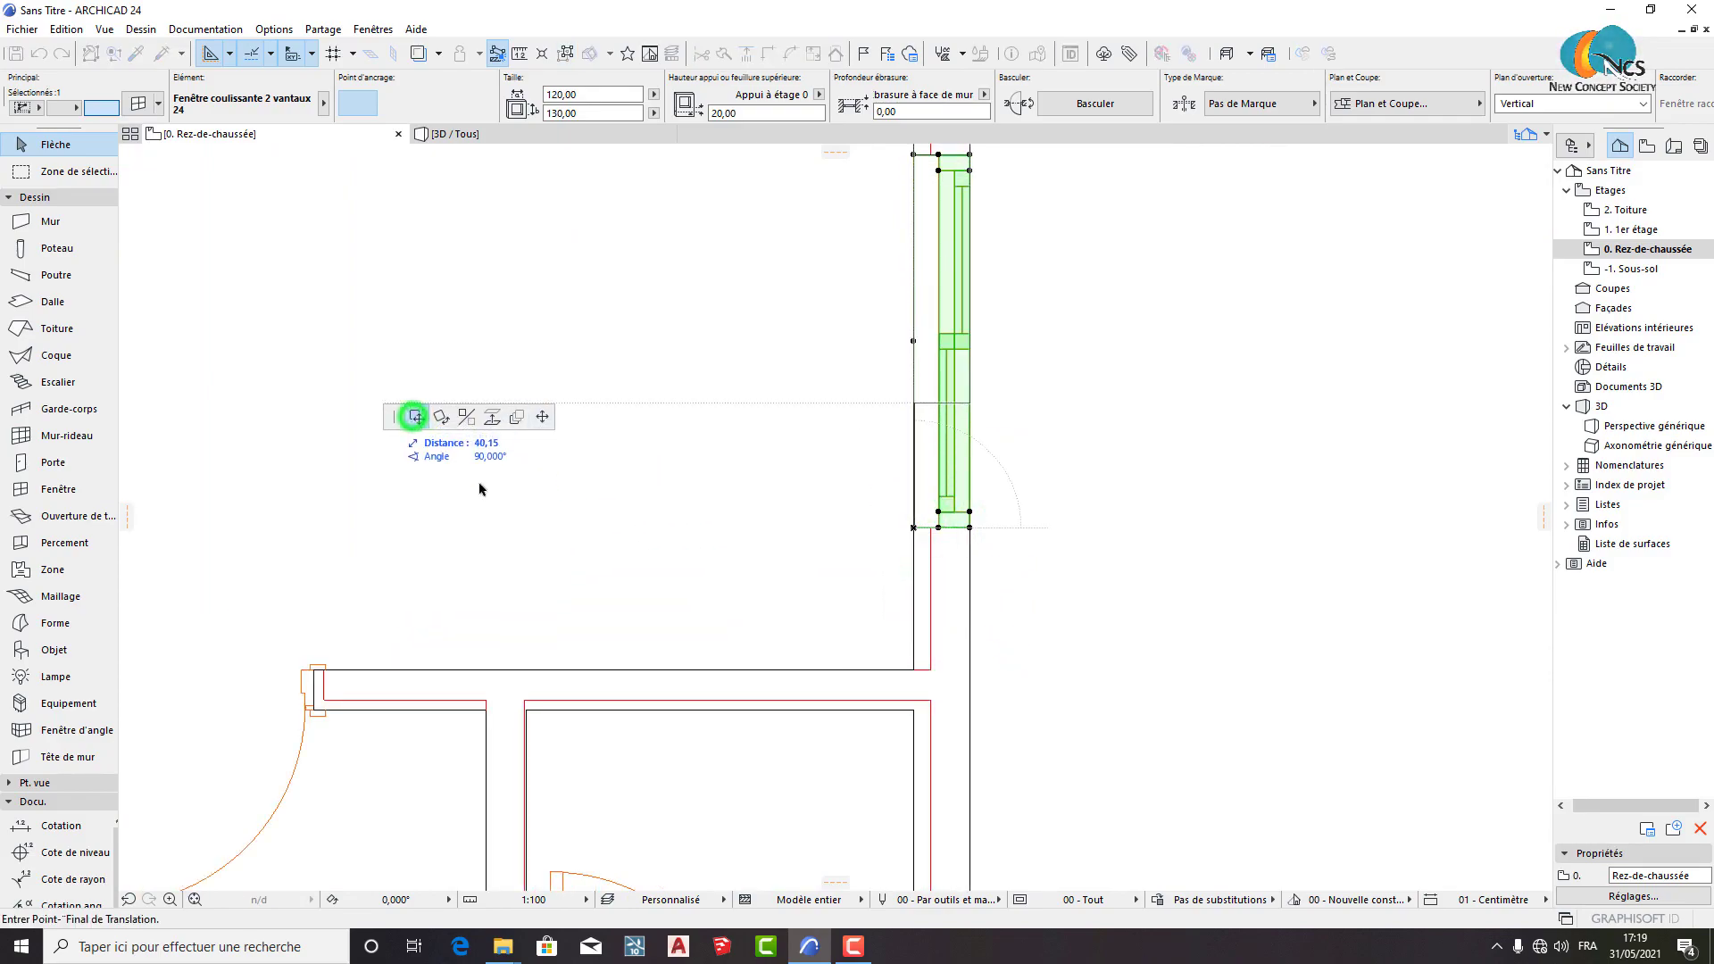
left_click(912, 670)
scroll(1038, 625, "down", 4)
scroll(1060, 611, "down", 4)
scroll(1010, 532, "up", 3)
scroll(1082, 489, "down", 4)
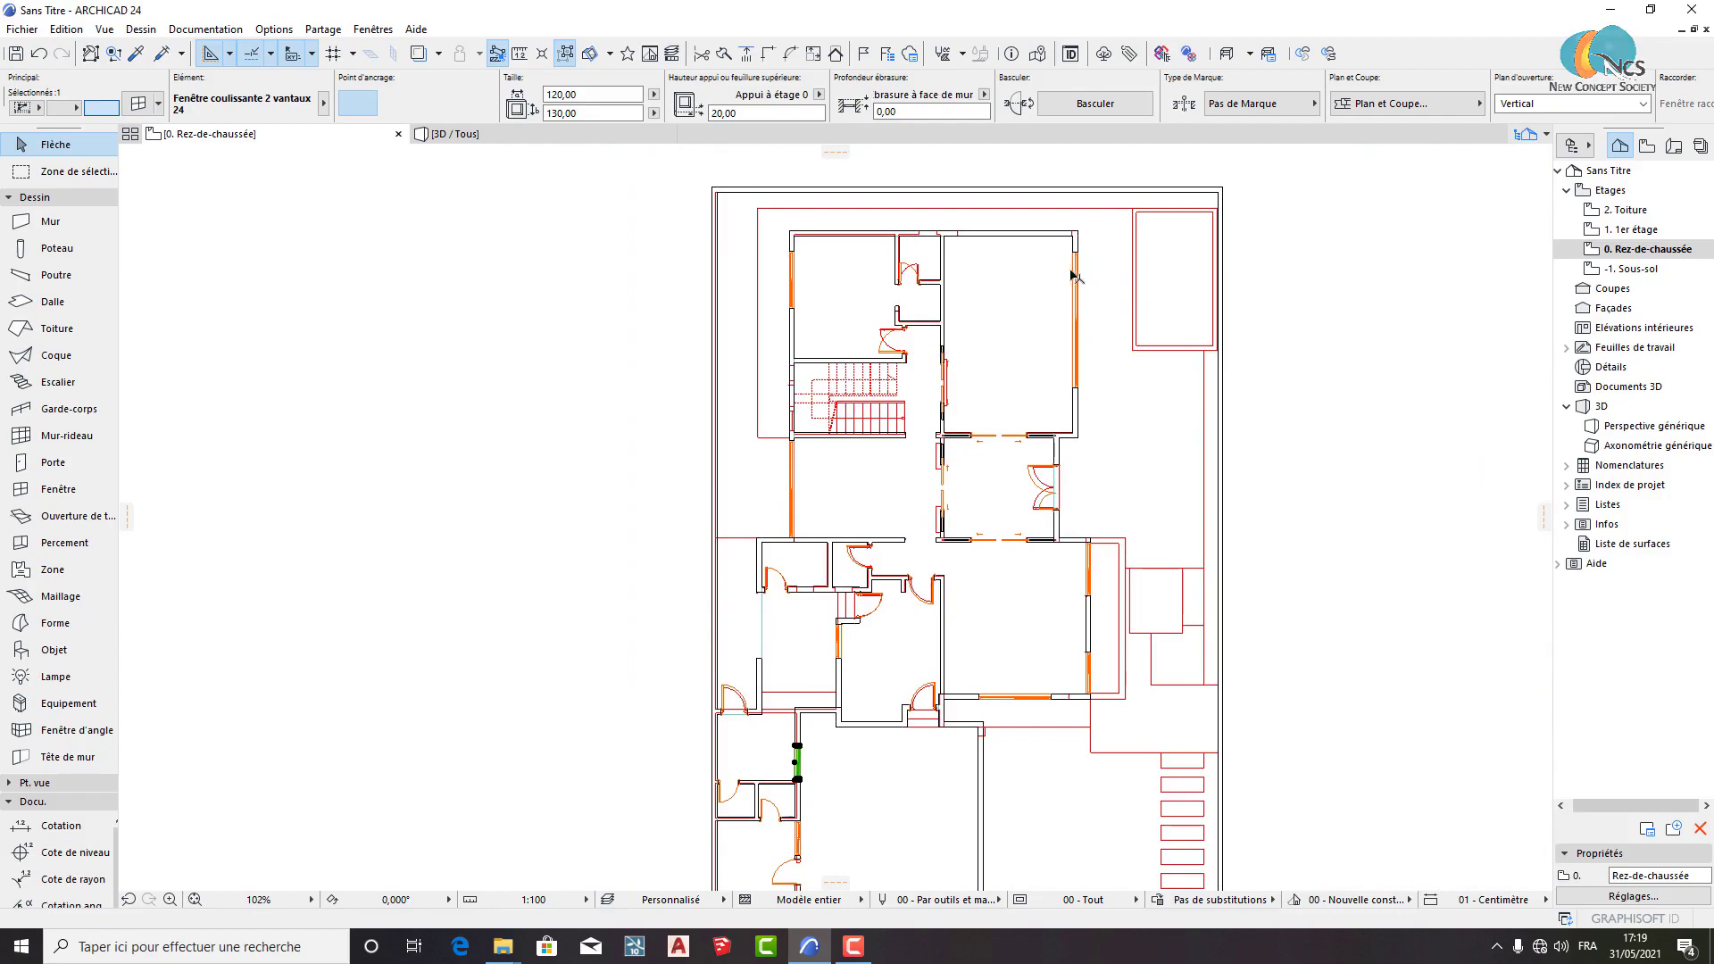
left_click(454, 590)
Choose the single-sash Fenêtre 24 from Fenêtres basiques 24 as the default window type.
middle_click_drag(827, 692, 841, 564)
scroll(839, 560, "down", 1)
scroll(839, 521, "up", 3)
middle_click_drag(824, 437, 784, 449)
double_click(49, 491)
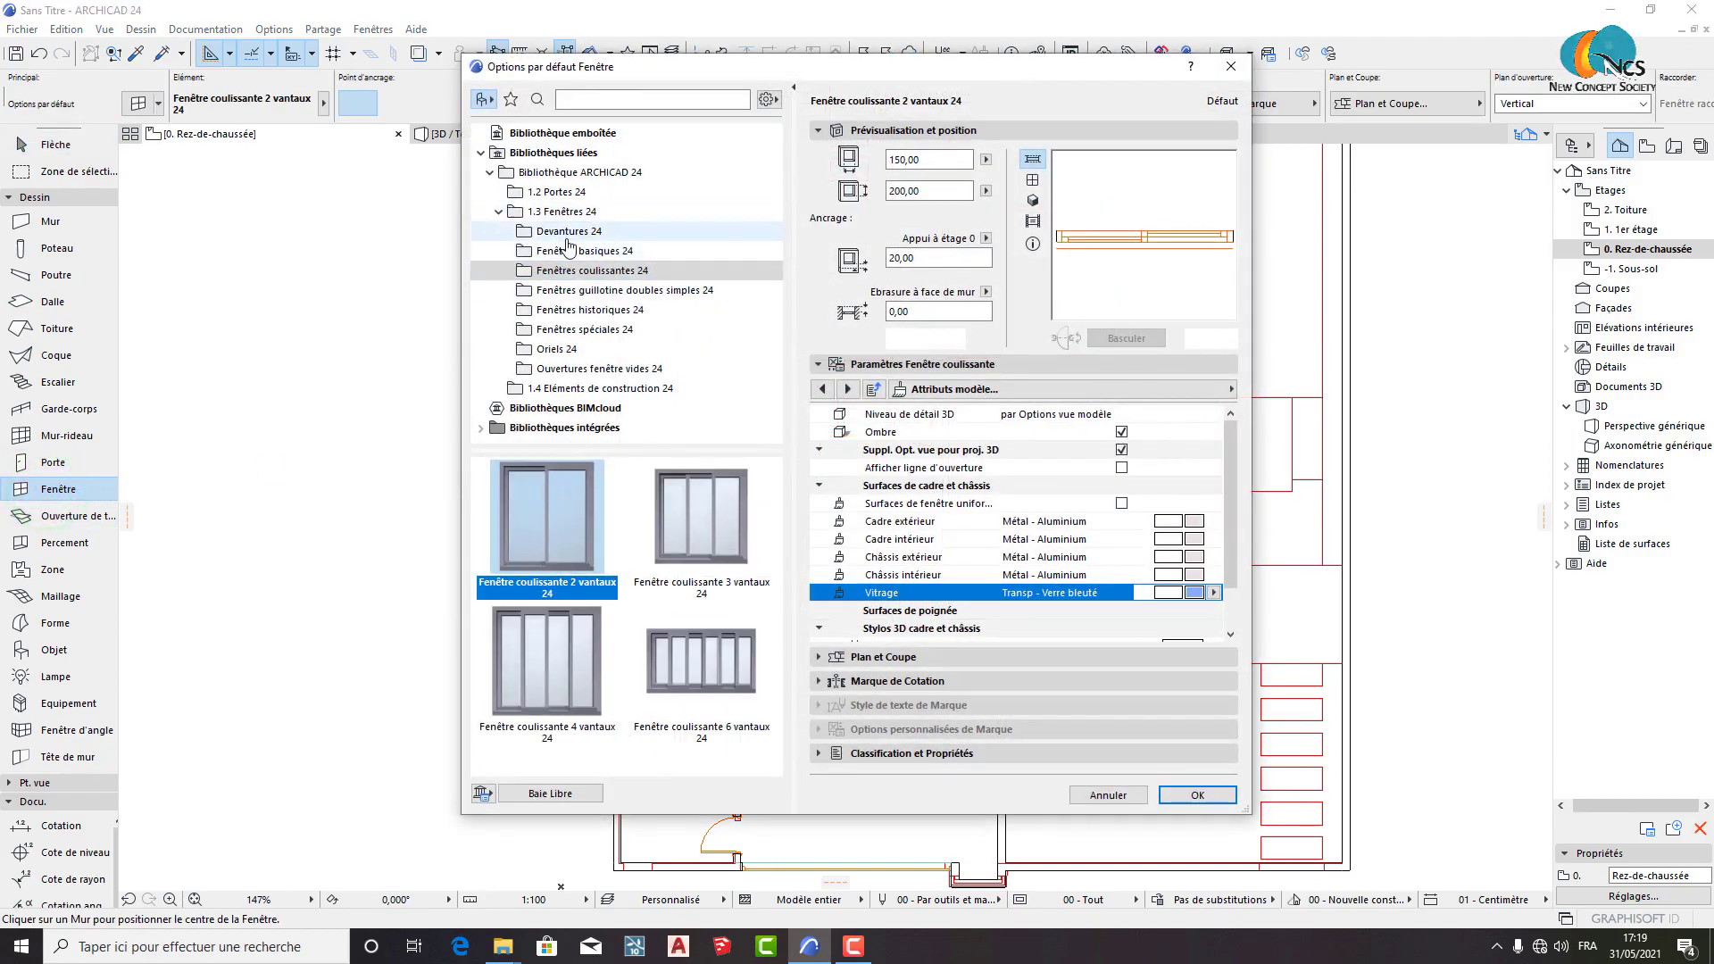
left_click(568, 232)
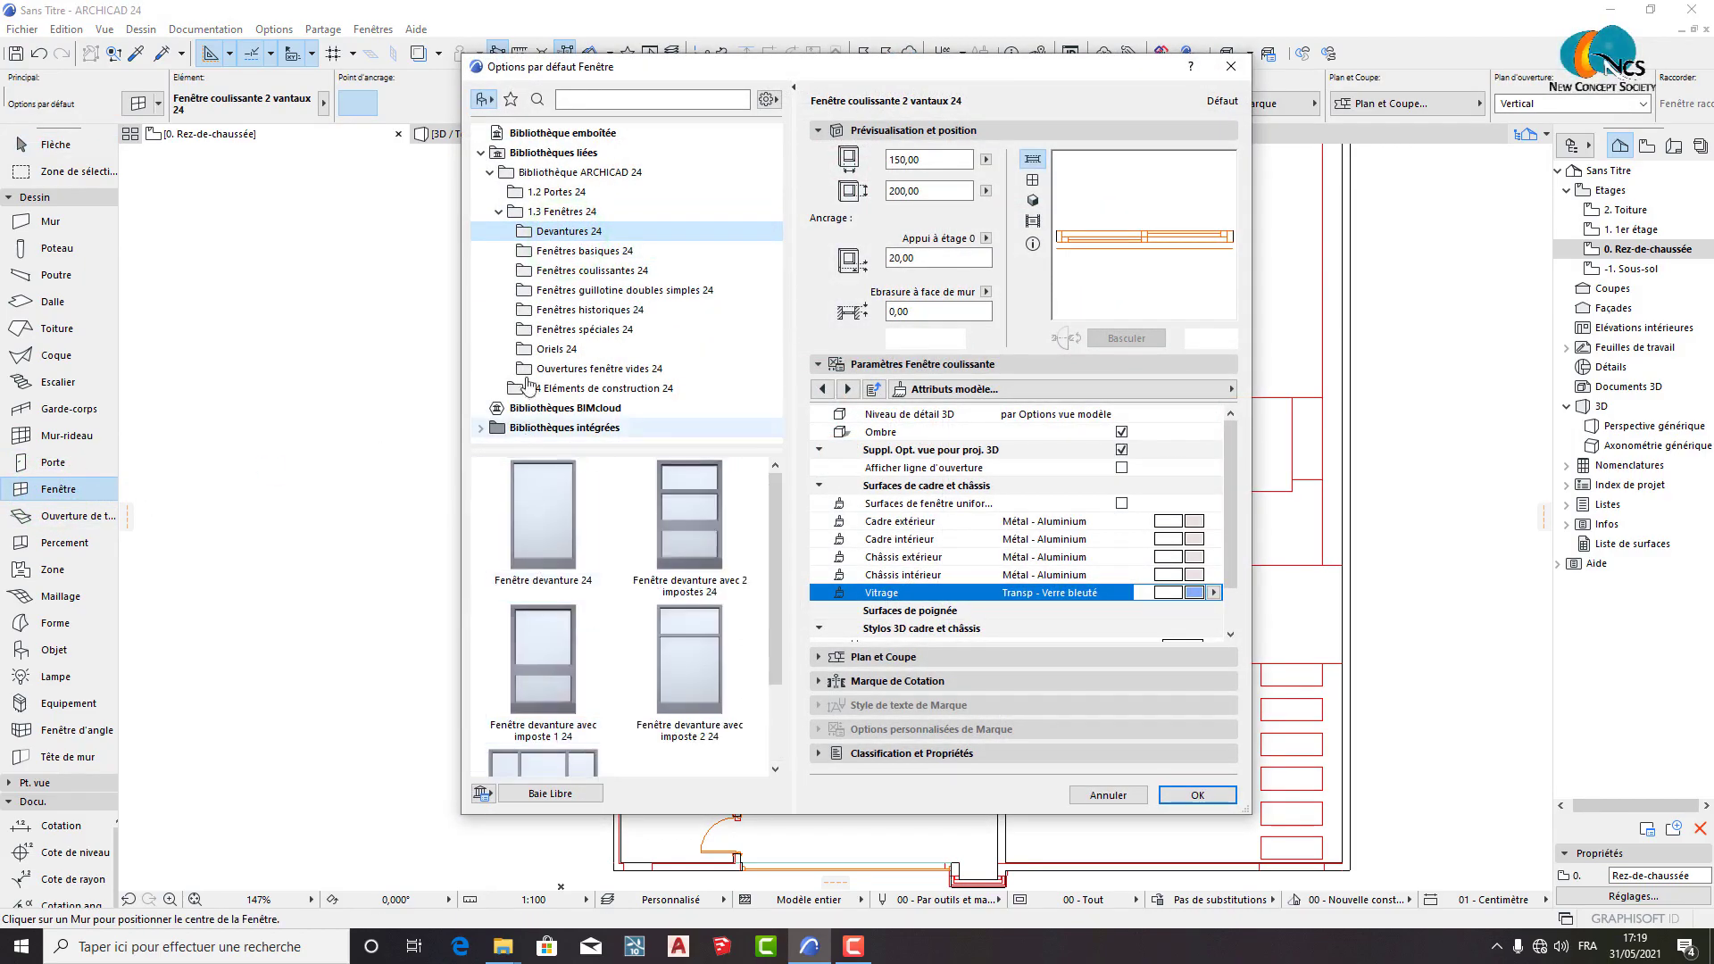
left_click(570, 244)
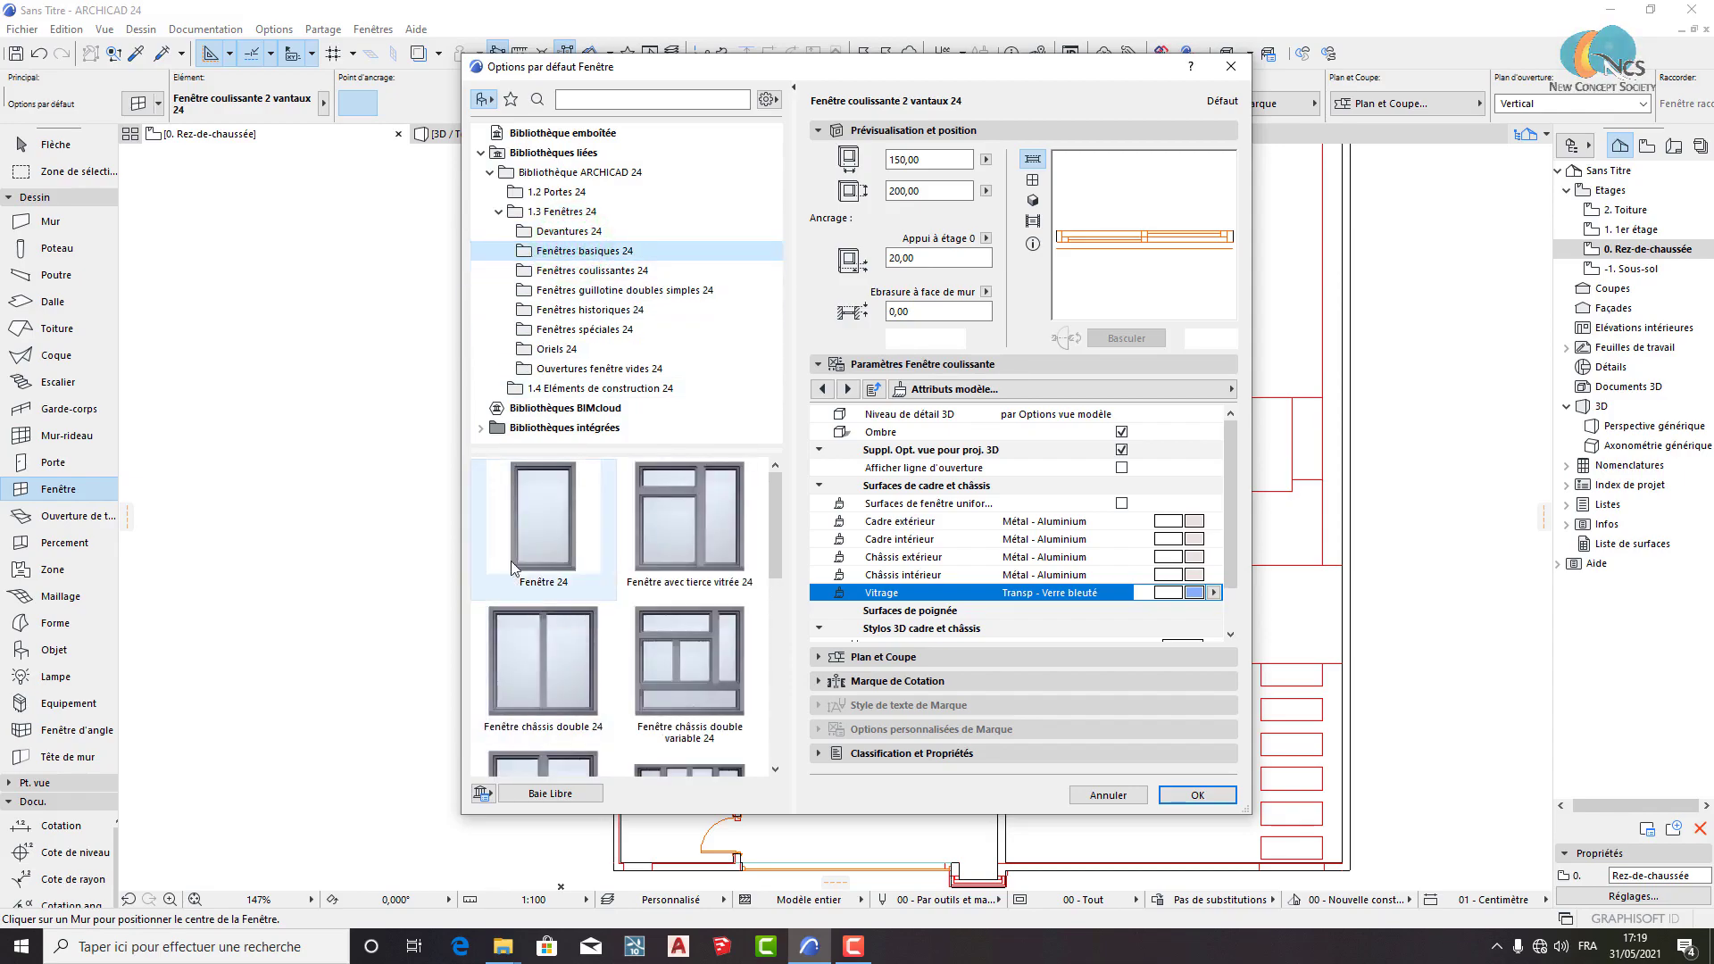
left_click(535, 559)
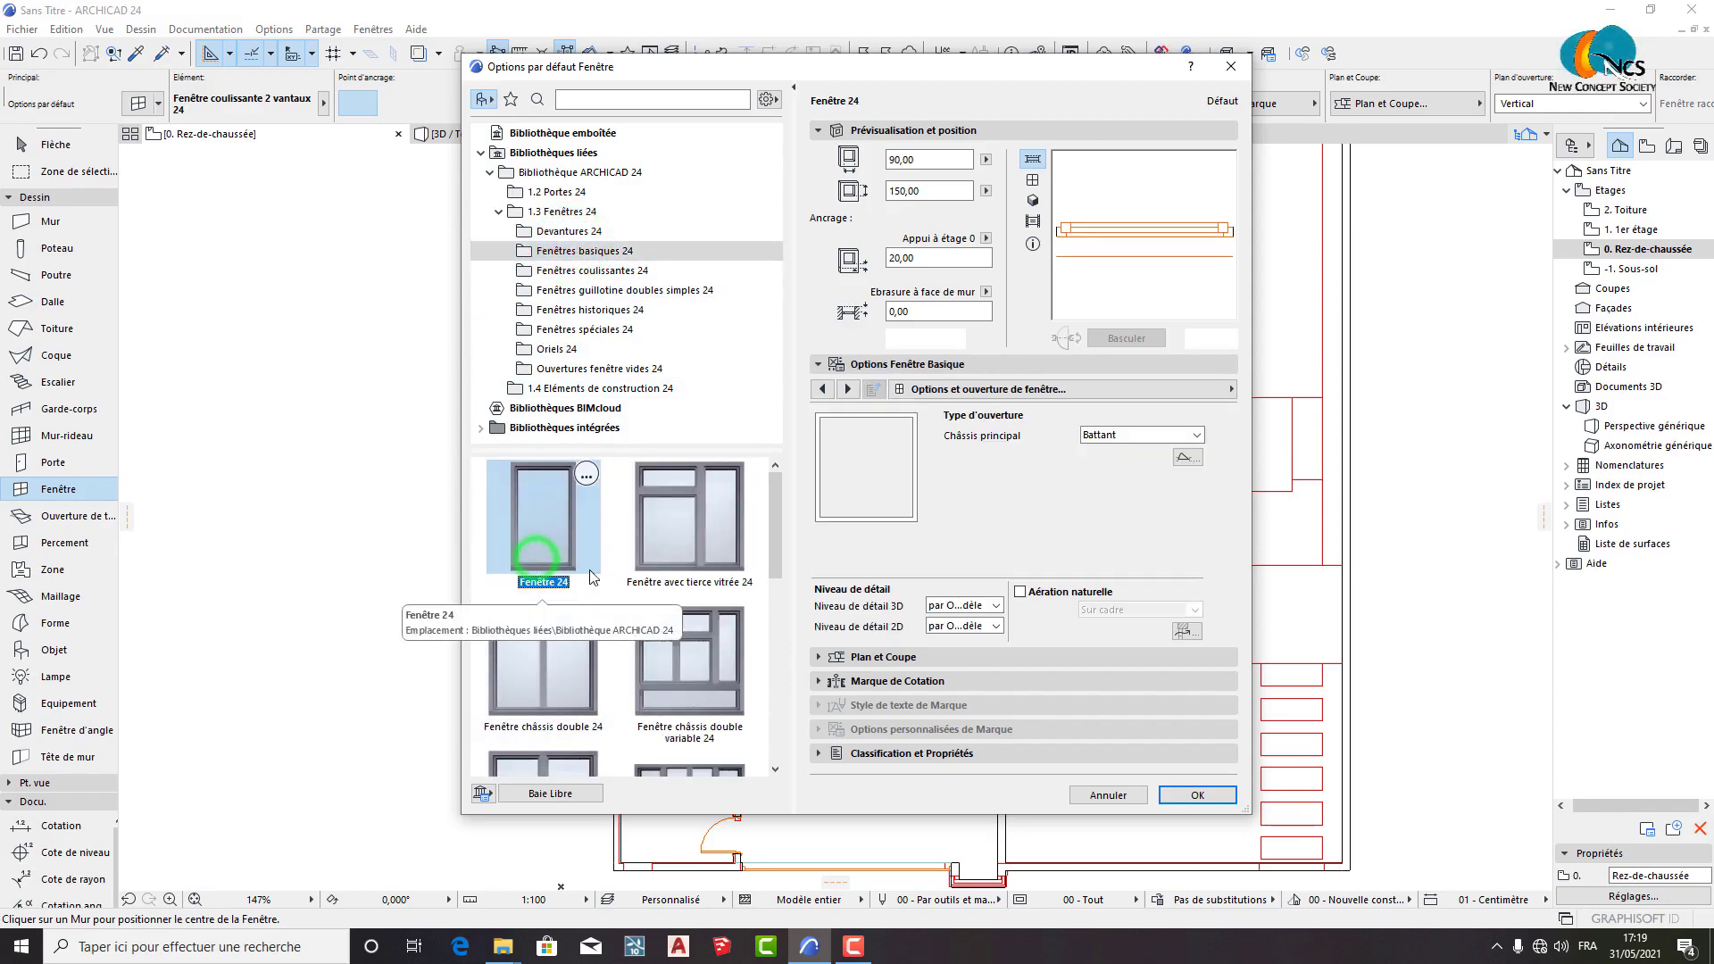
Set the default window's sash type to Châssis de ventilation and bring up the list of its other parameter pages.
left_click(986, 393)
left_click(1315, 449)
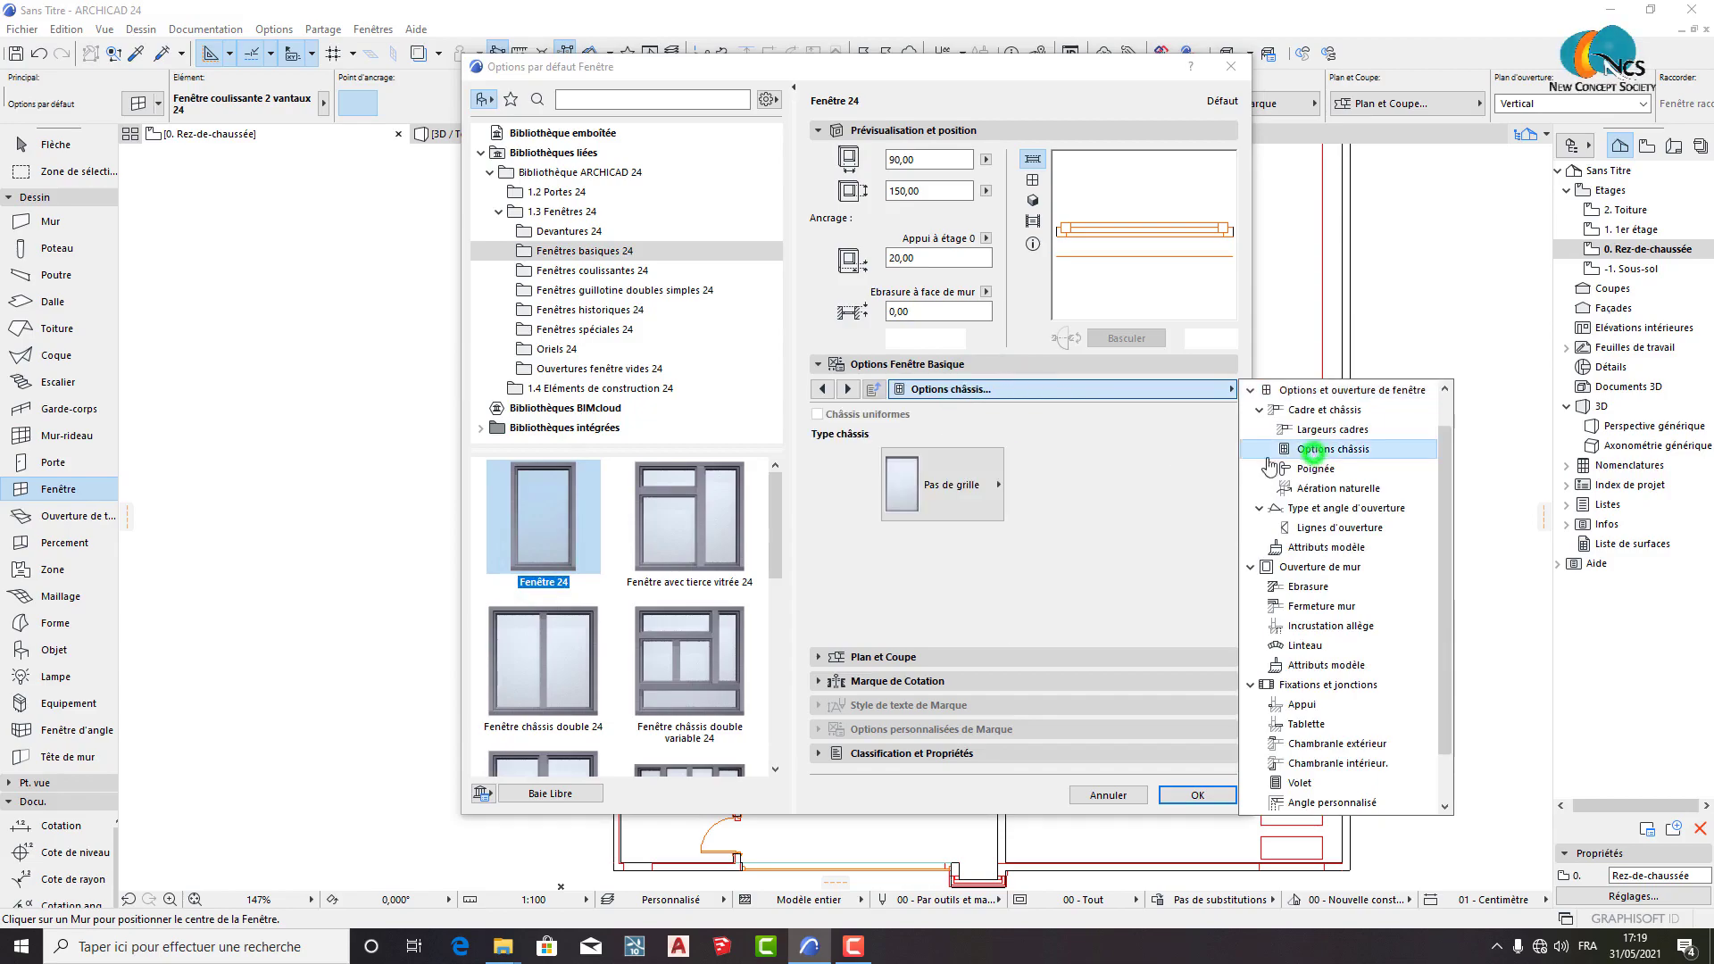
left_click(918, 485)
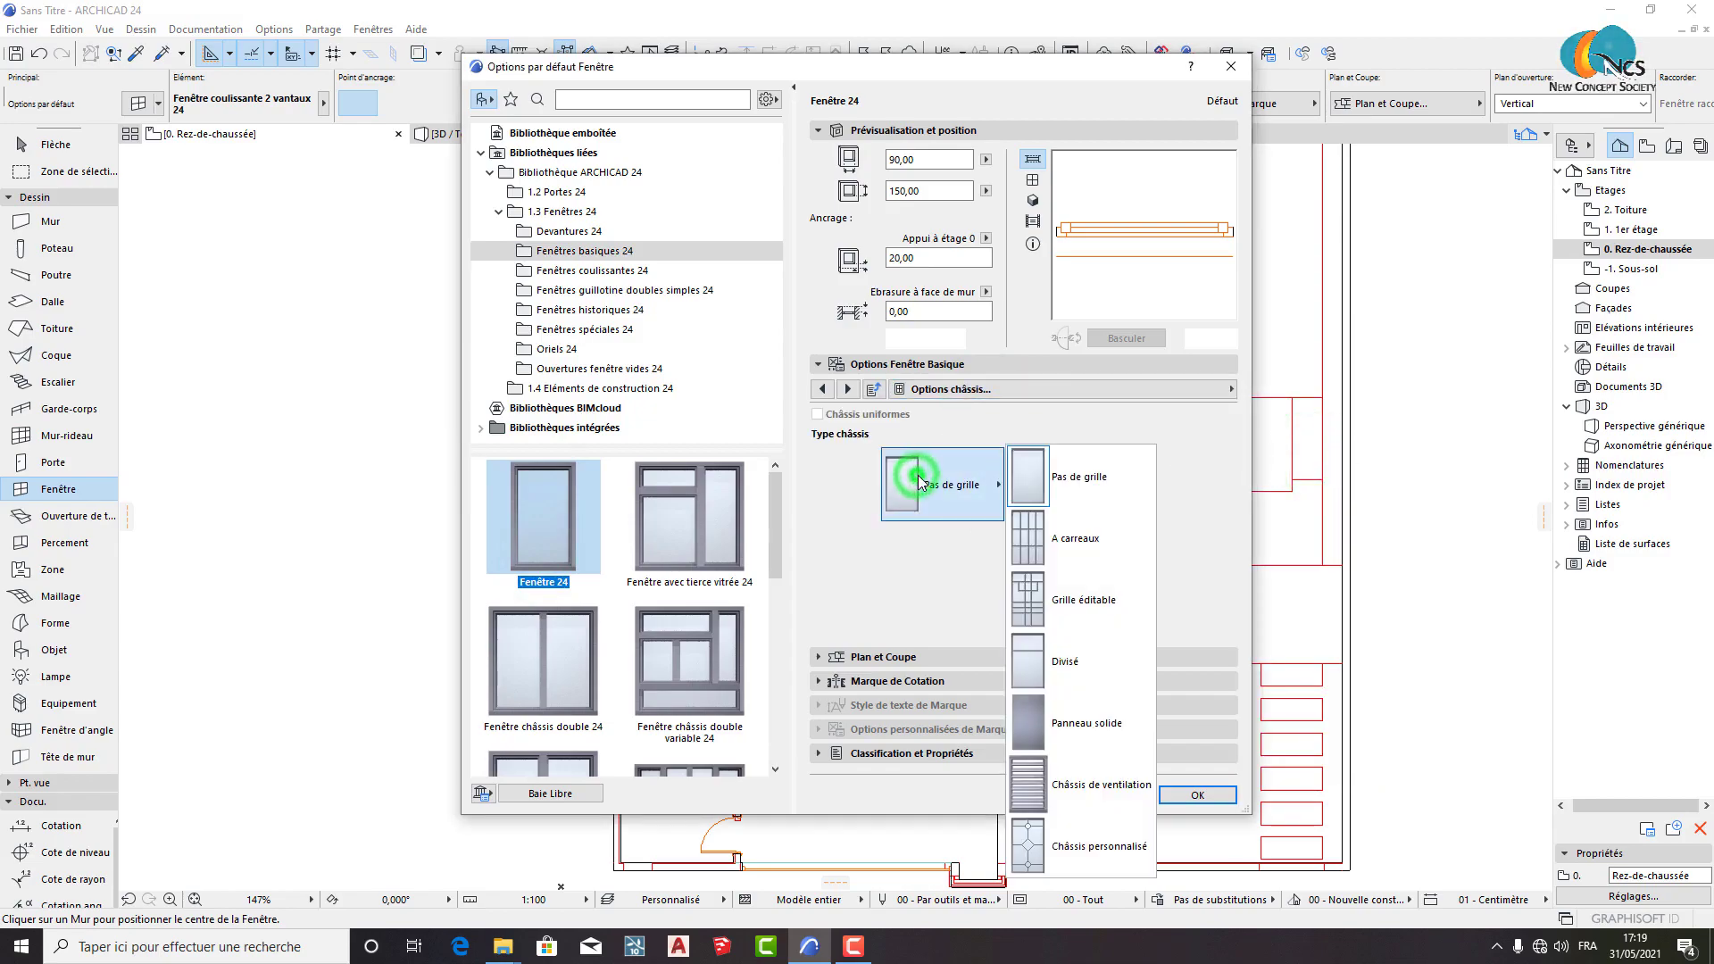
left_click(1084, 785)
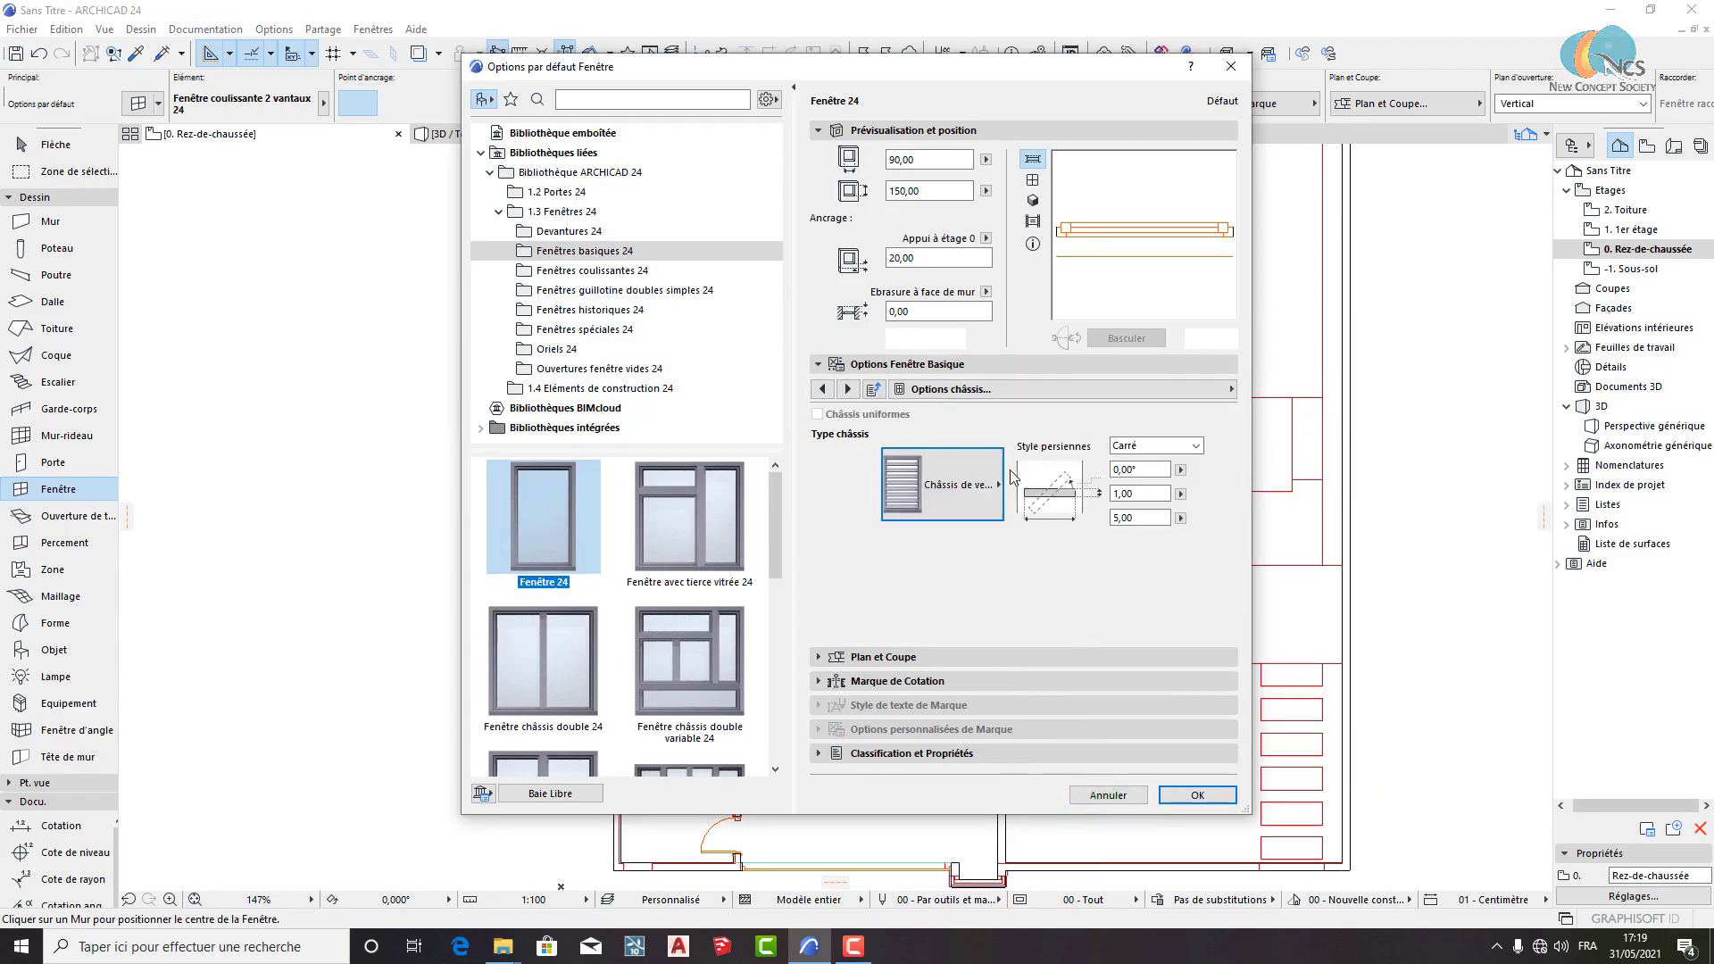
left_click(987, 389)
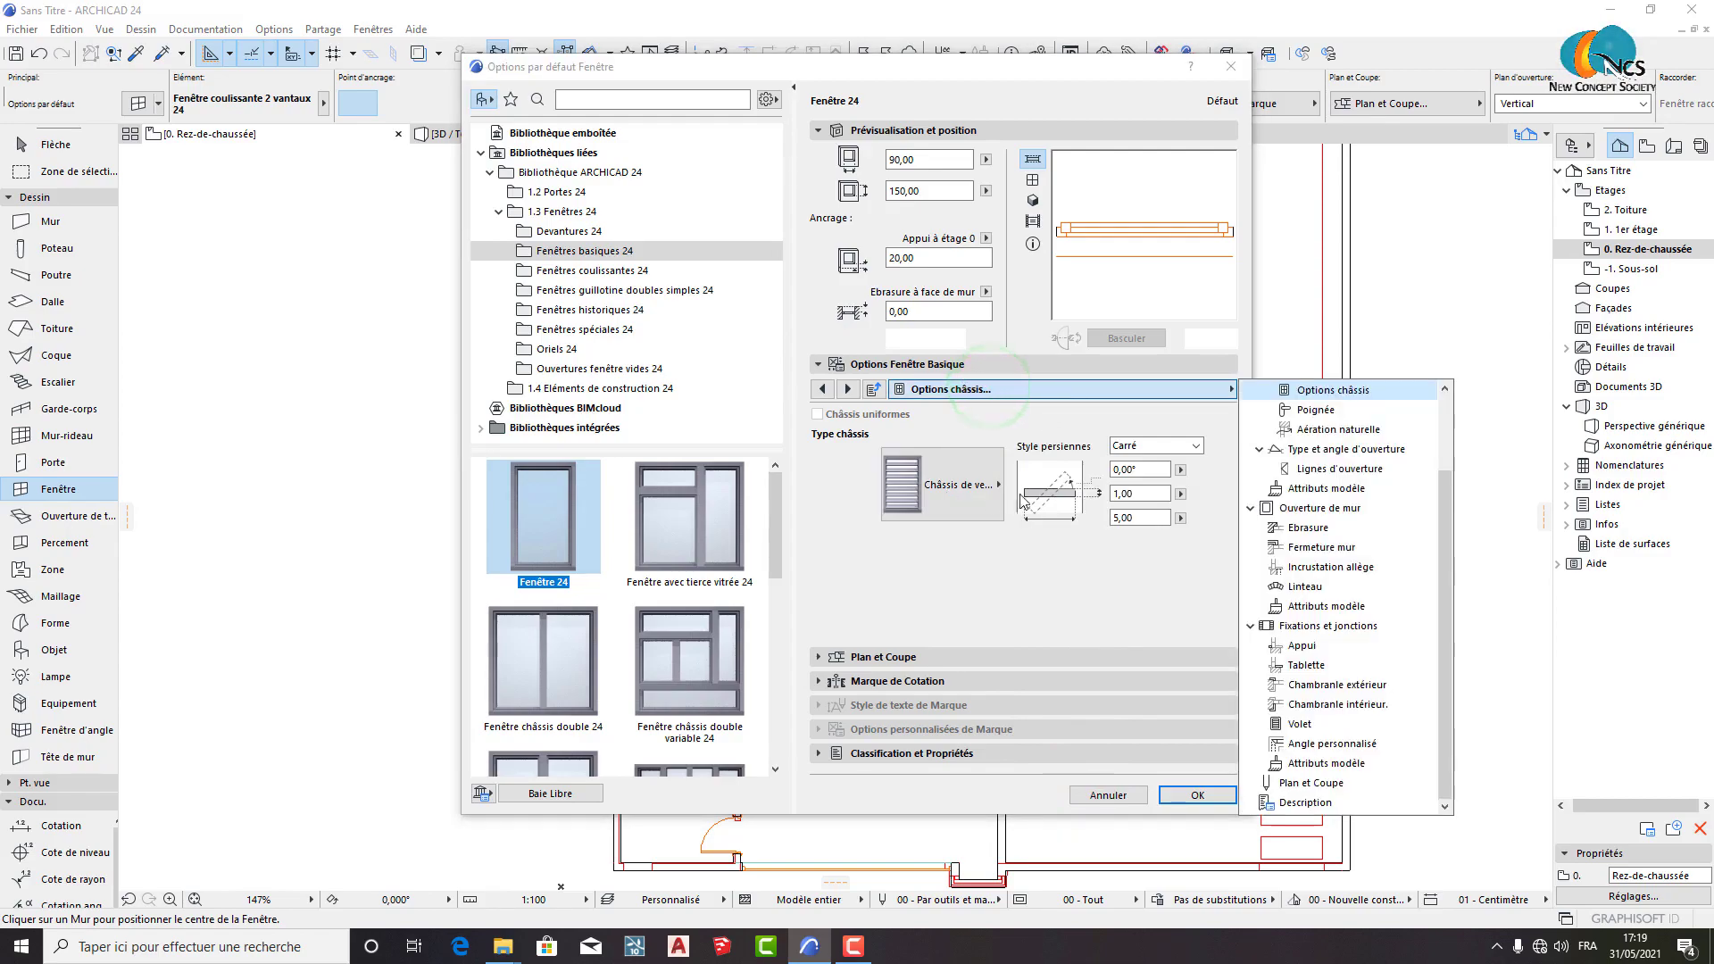
Override the model view options for the window's 3D projections without an opening line, and bring up its model attributes page.
left_click(1335, 468)
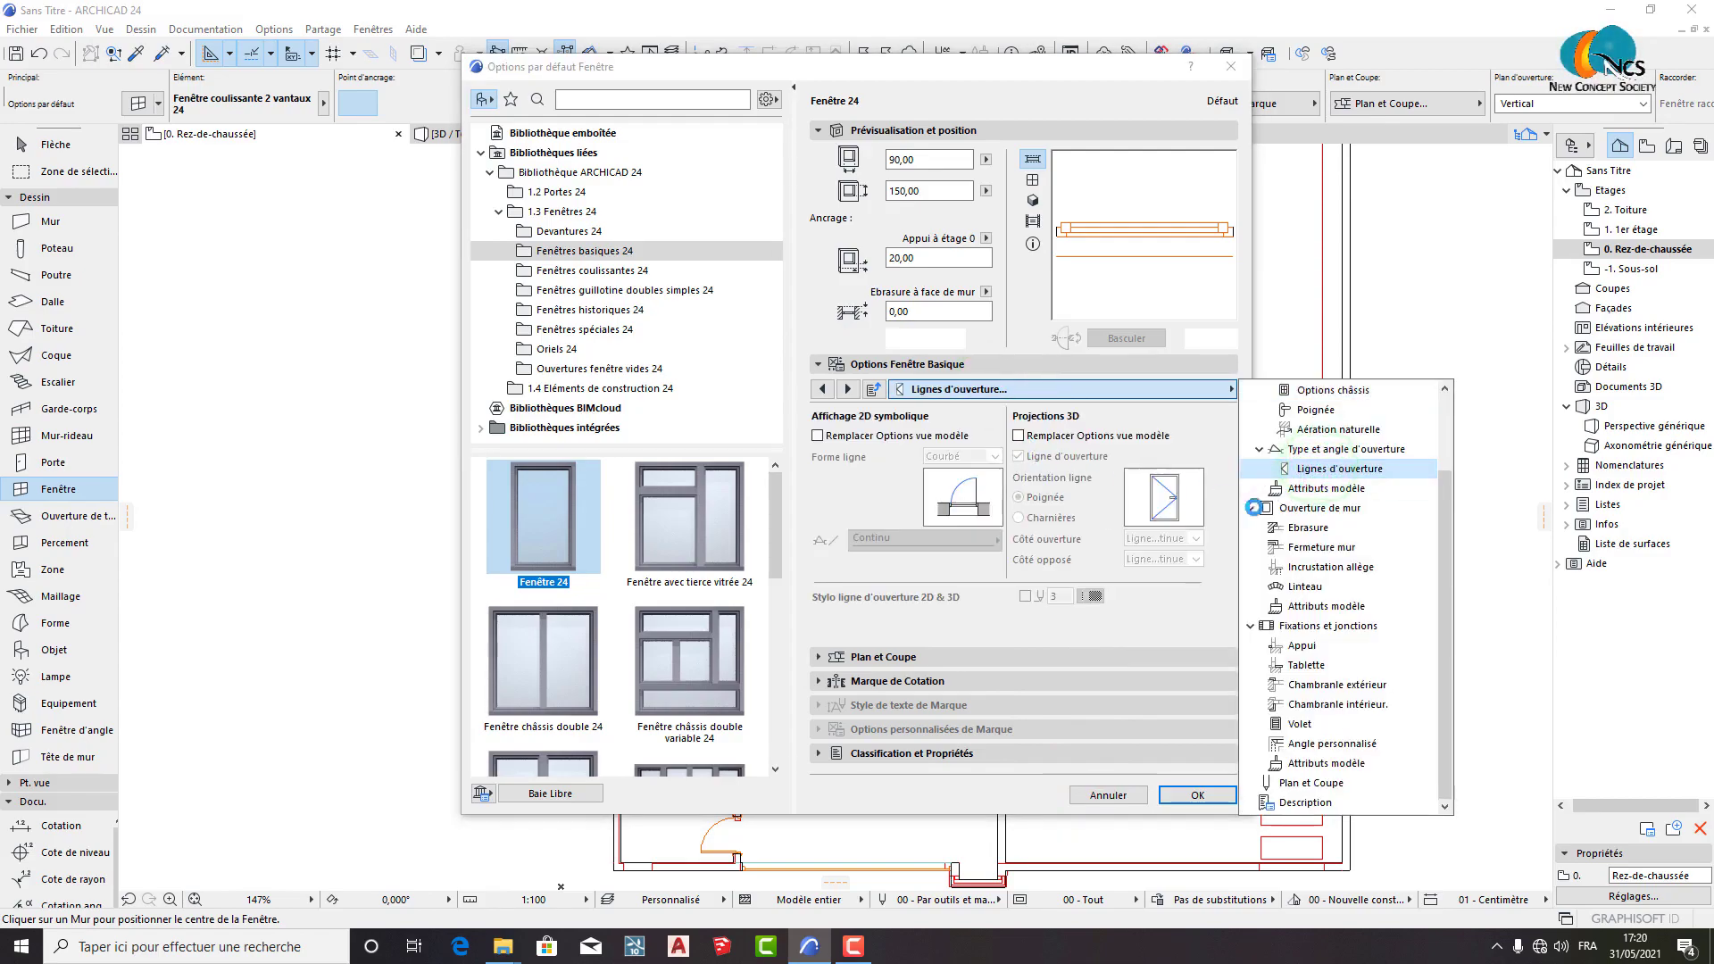
left_click(1018, 436)
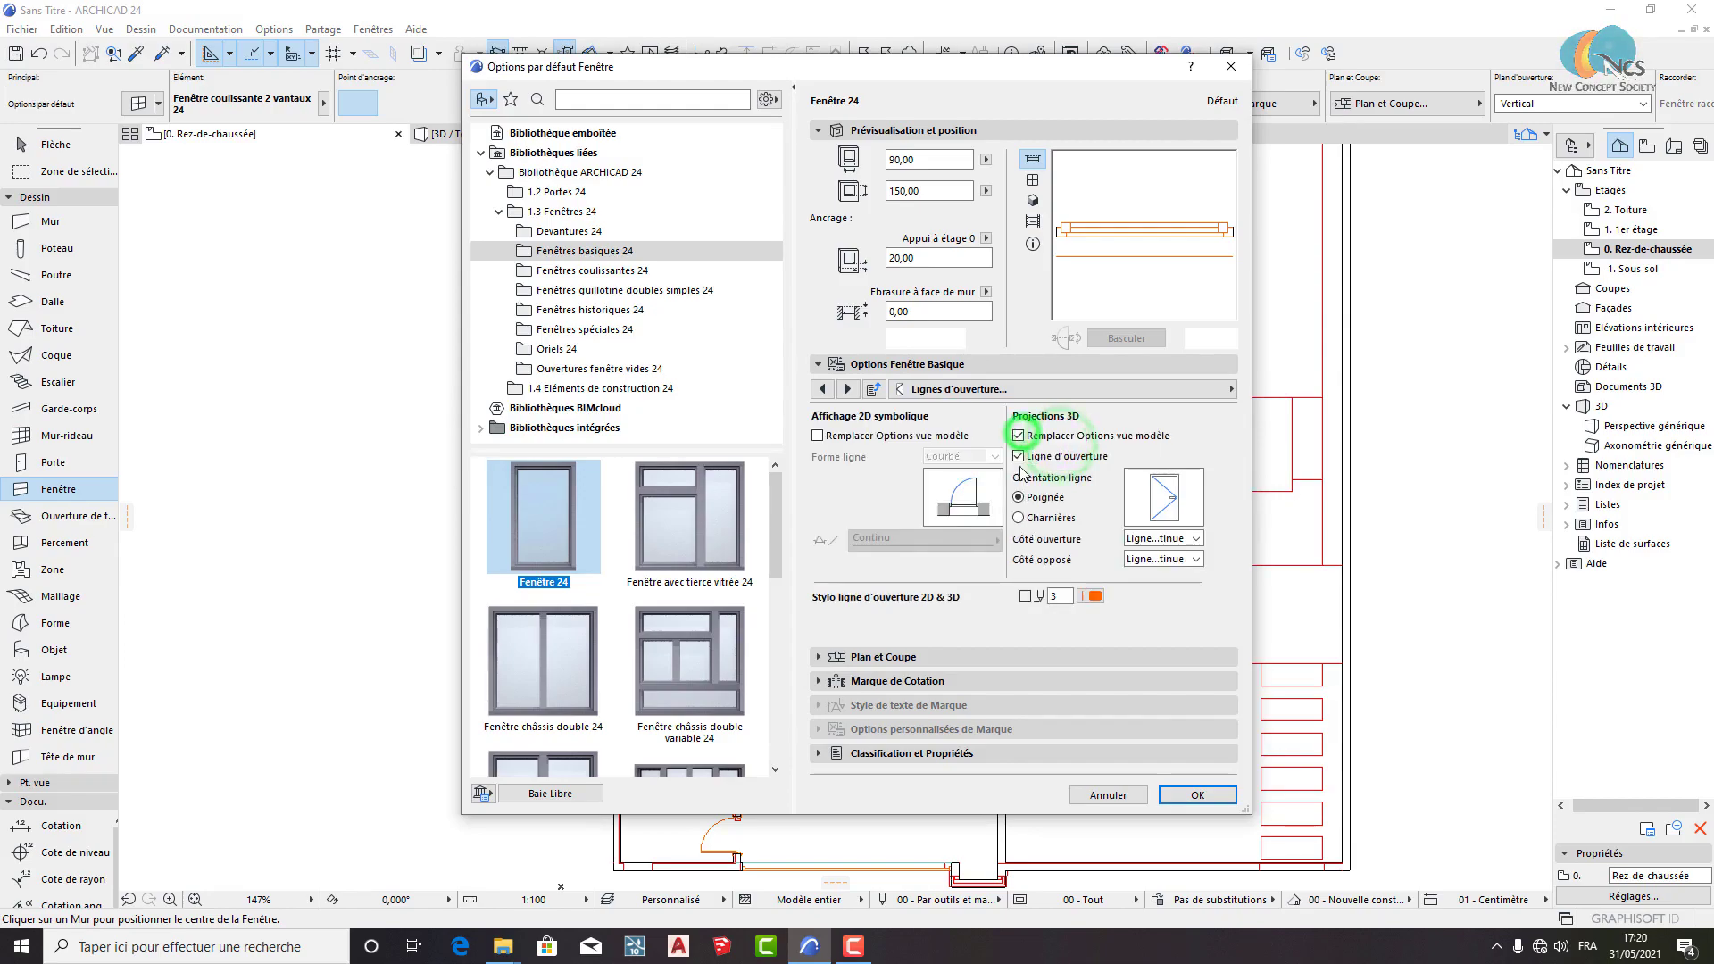
left_click(1018, 457)
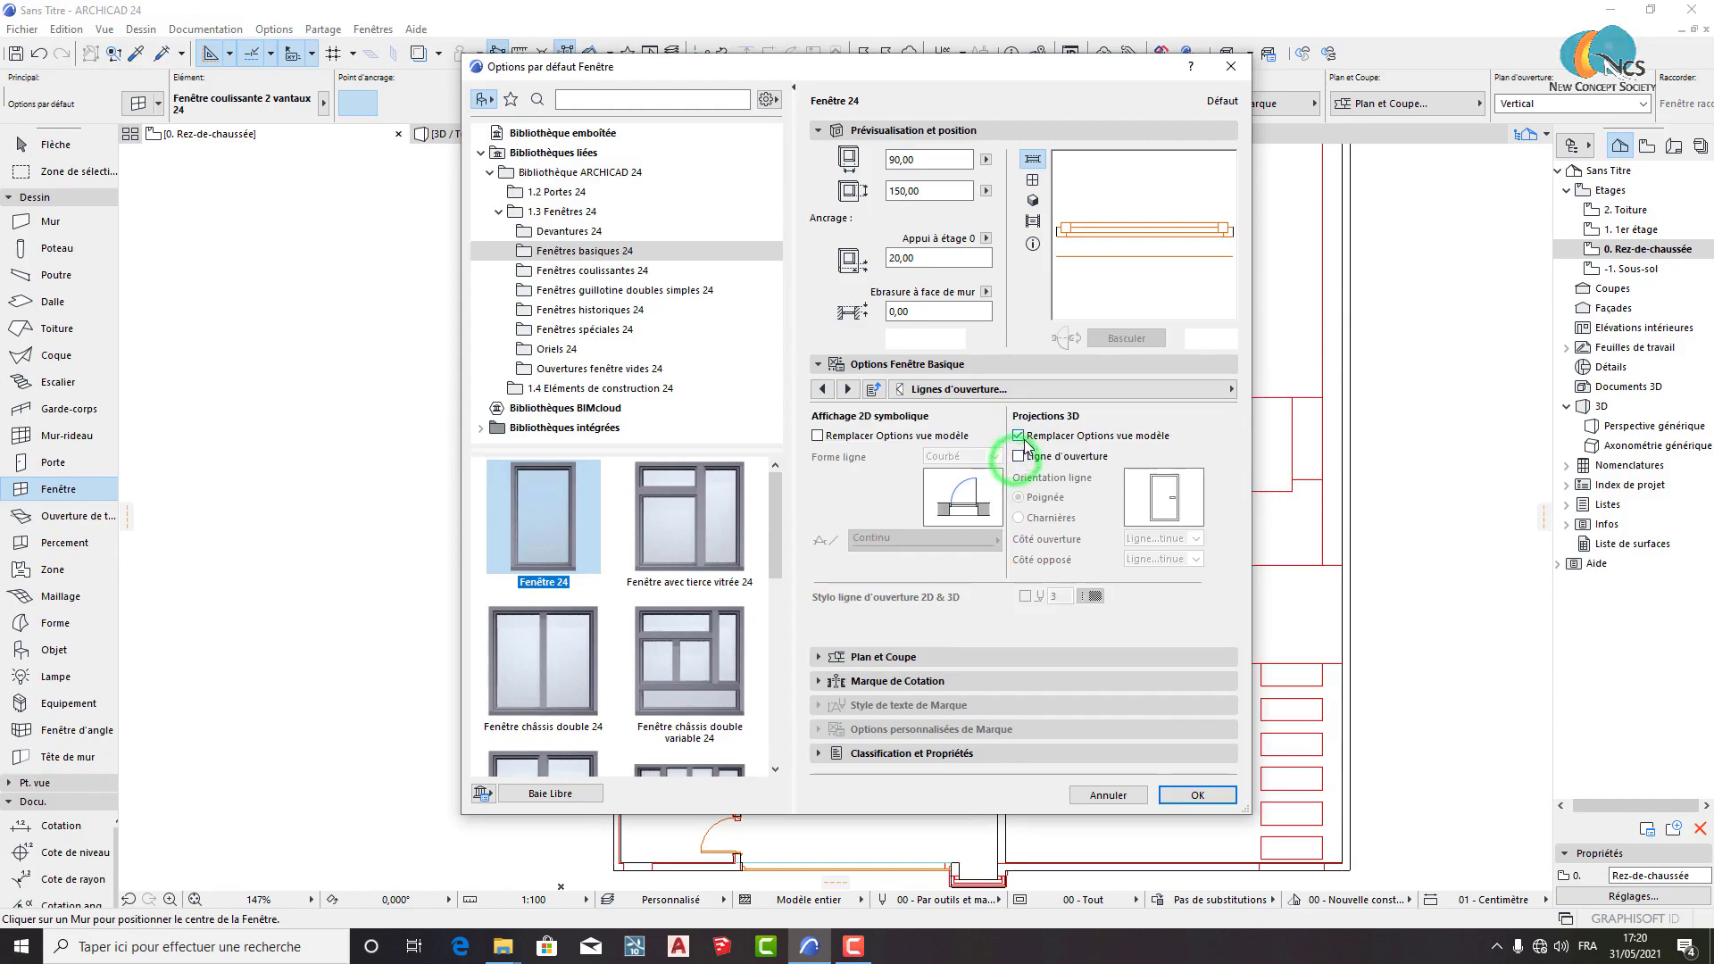
left_click(1007, 390)
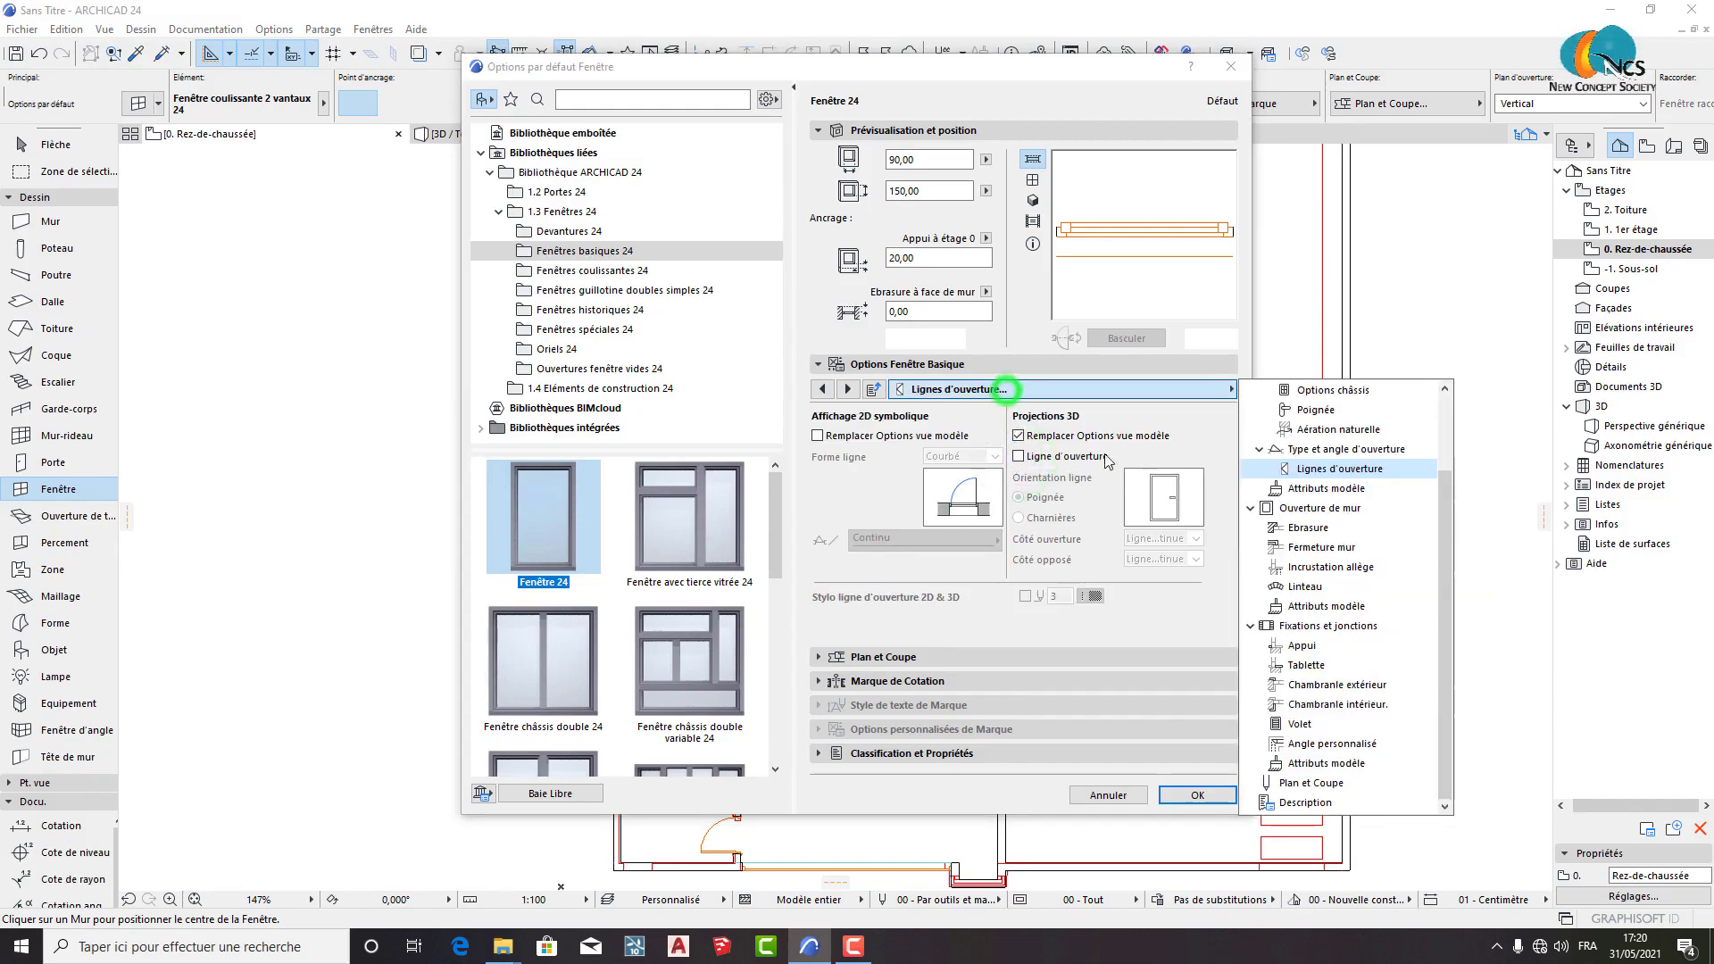
left_click(1304, 488)
Try the Métal - Aluminium surface on the window's exterior frame and exterior sash, and Plastique - Noir on the interior frame.
left_click(1157, 539)
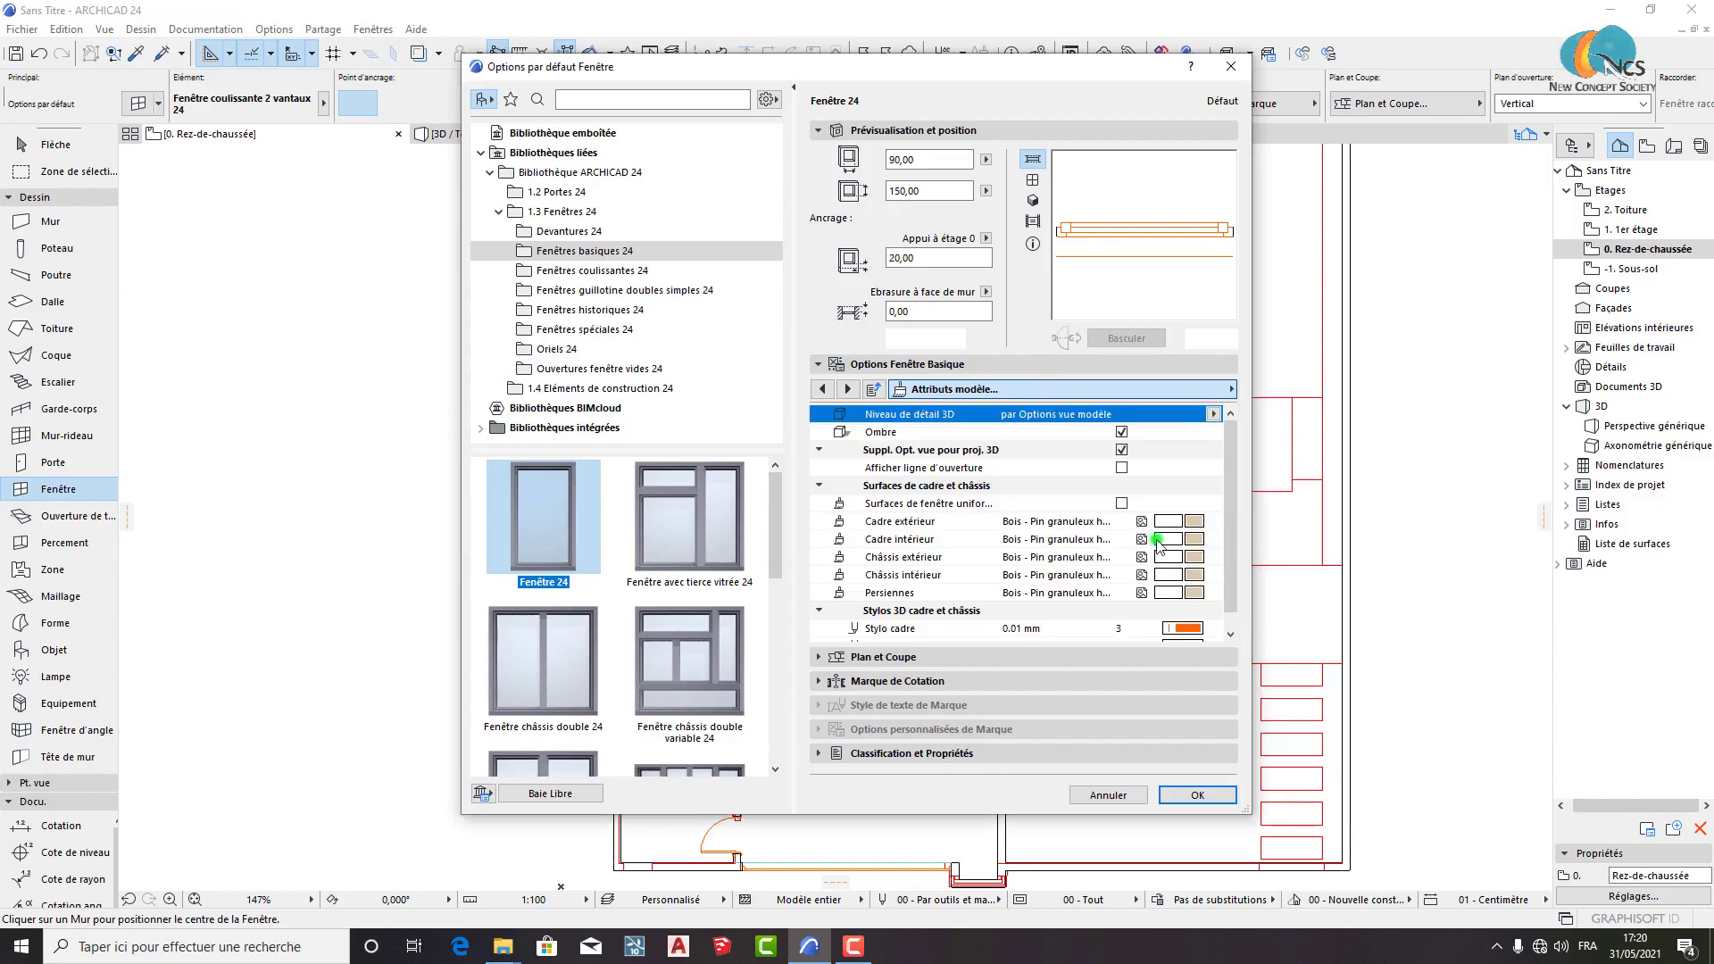
left_click(1196, 523)
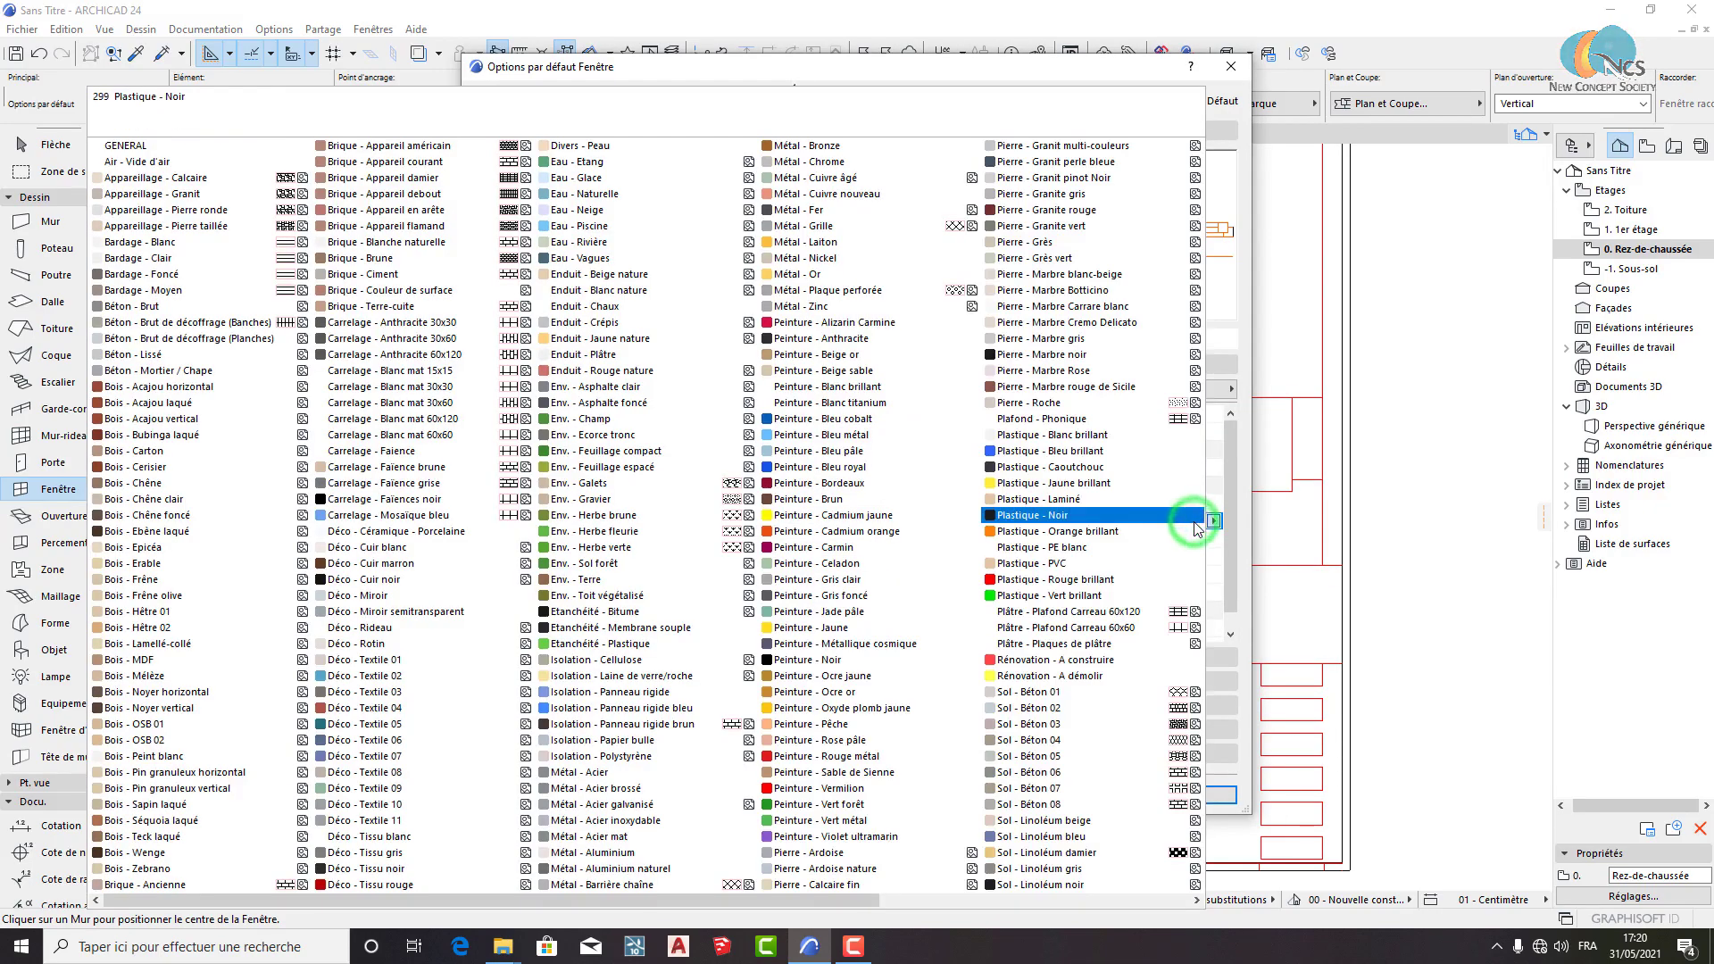
left_click(1236, 533)
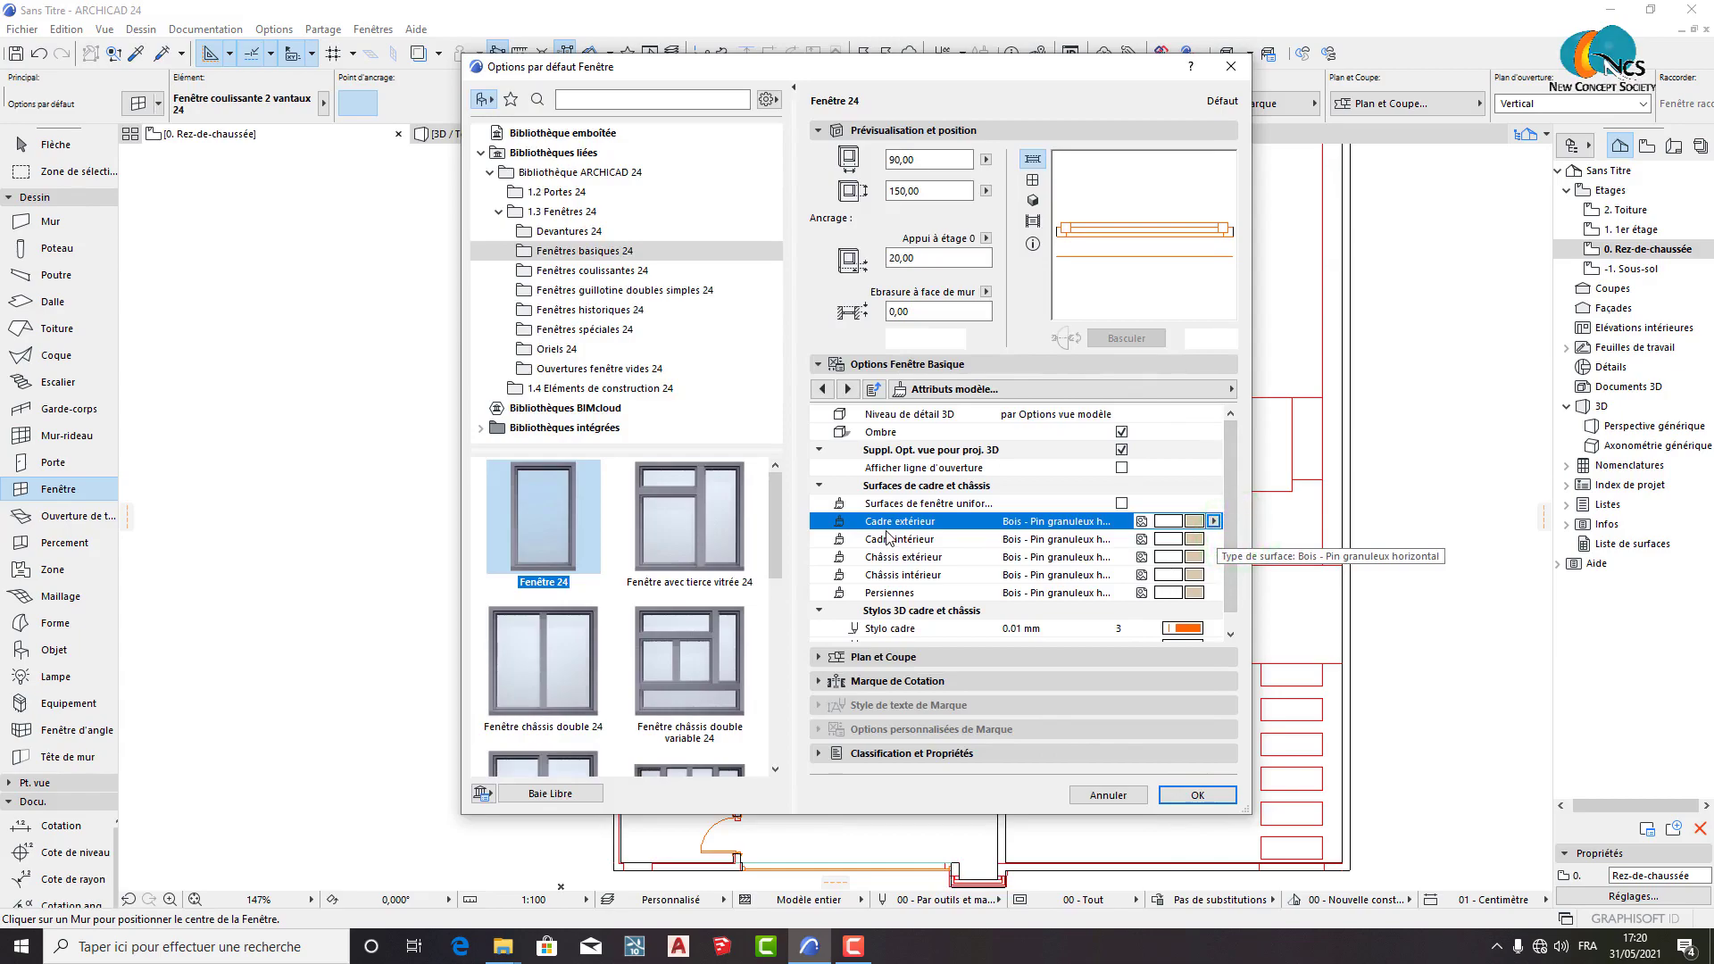
left_click(1194, 522)
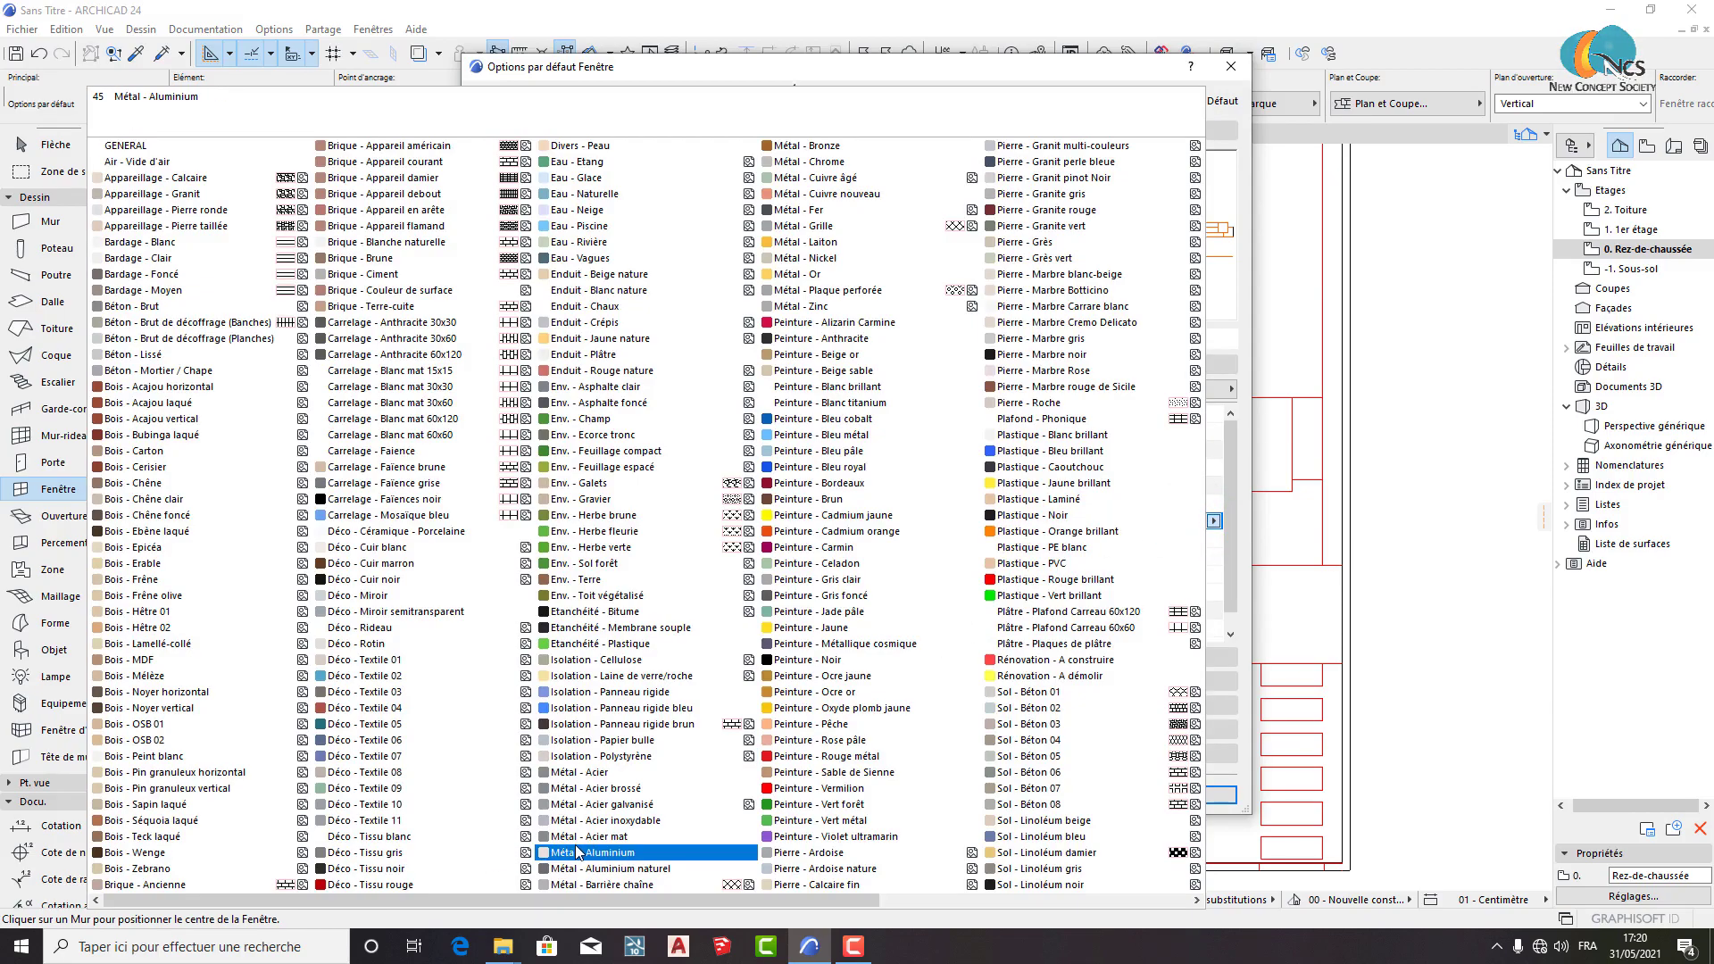
left_click(583, 852)
left_click(1195, 557)
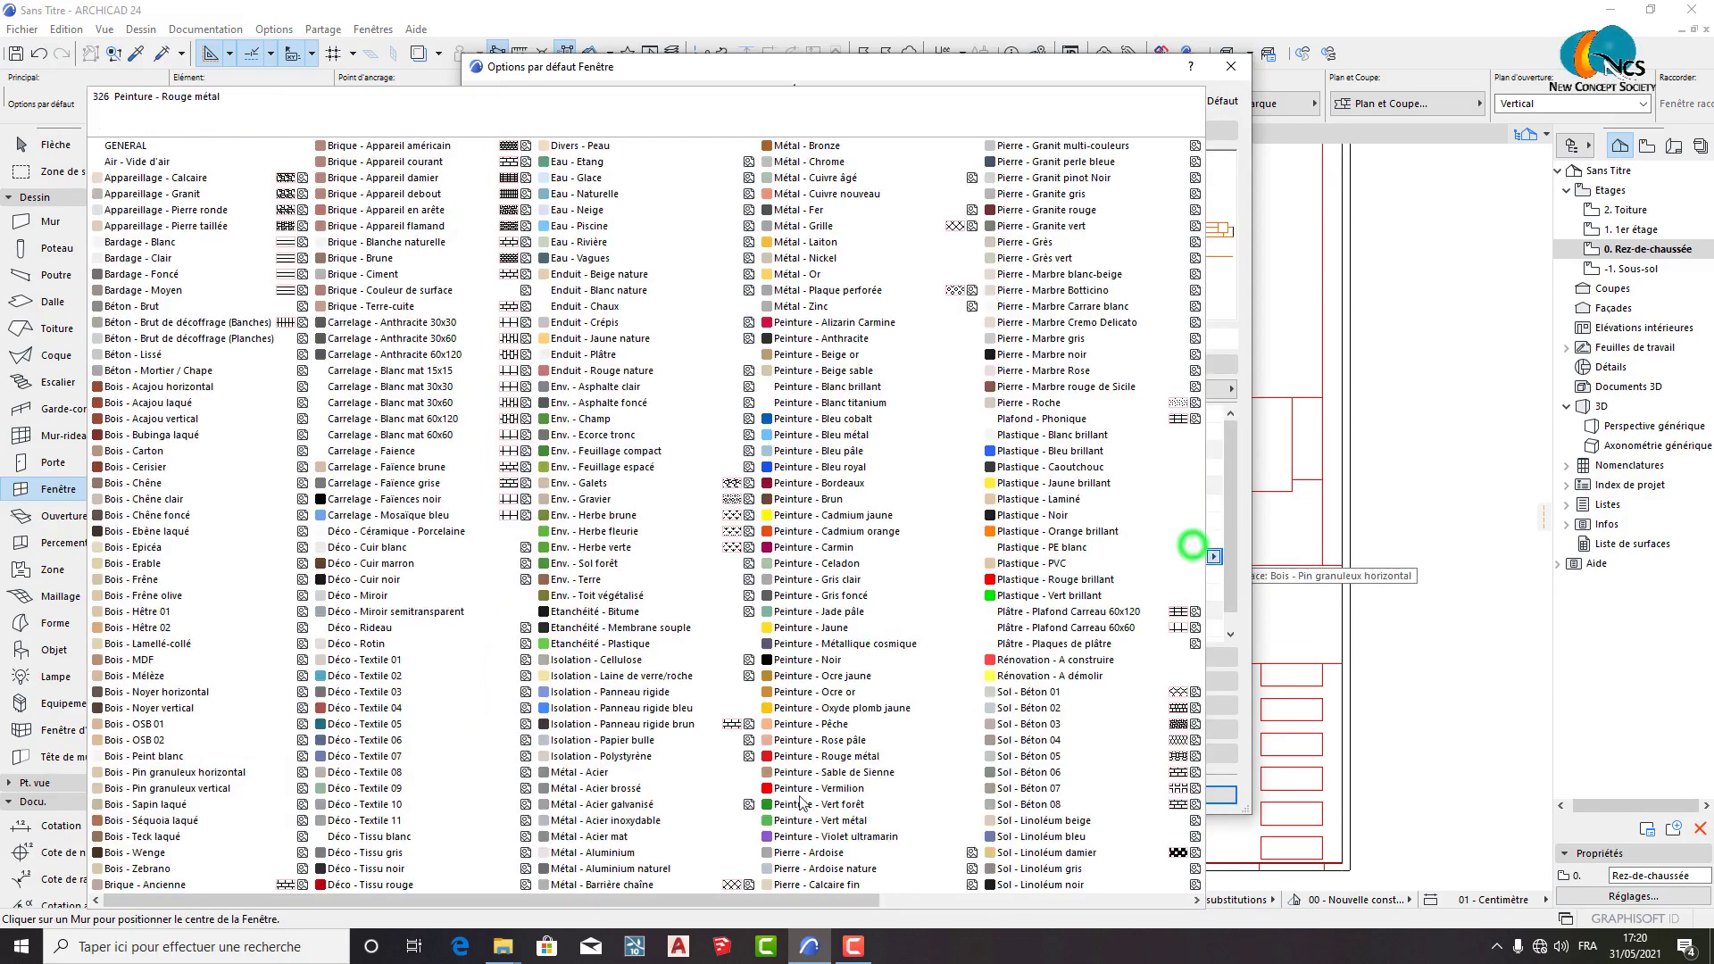
left_click(629, 848)
left_click(1195, 540)
left_click(1195, 524)
left_click(1195, 539)
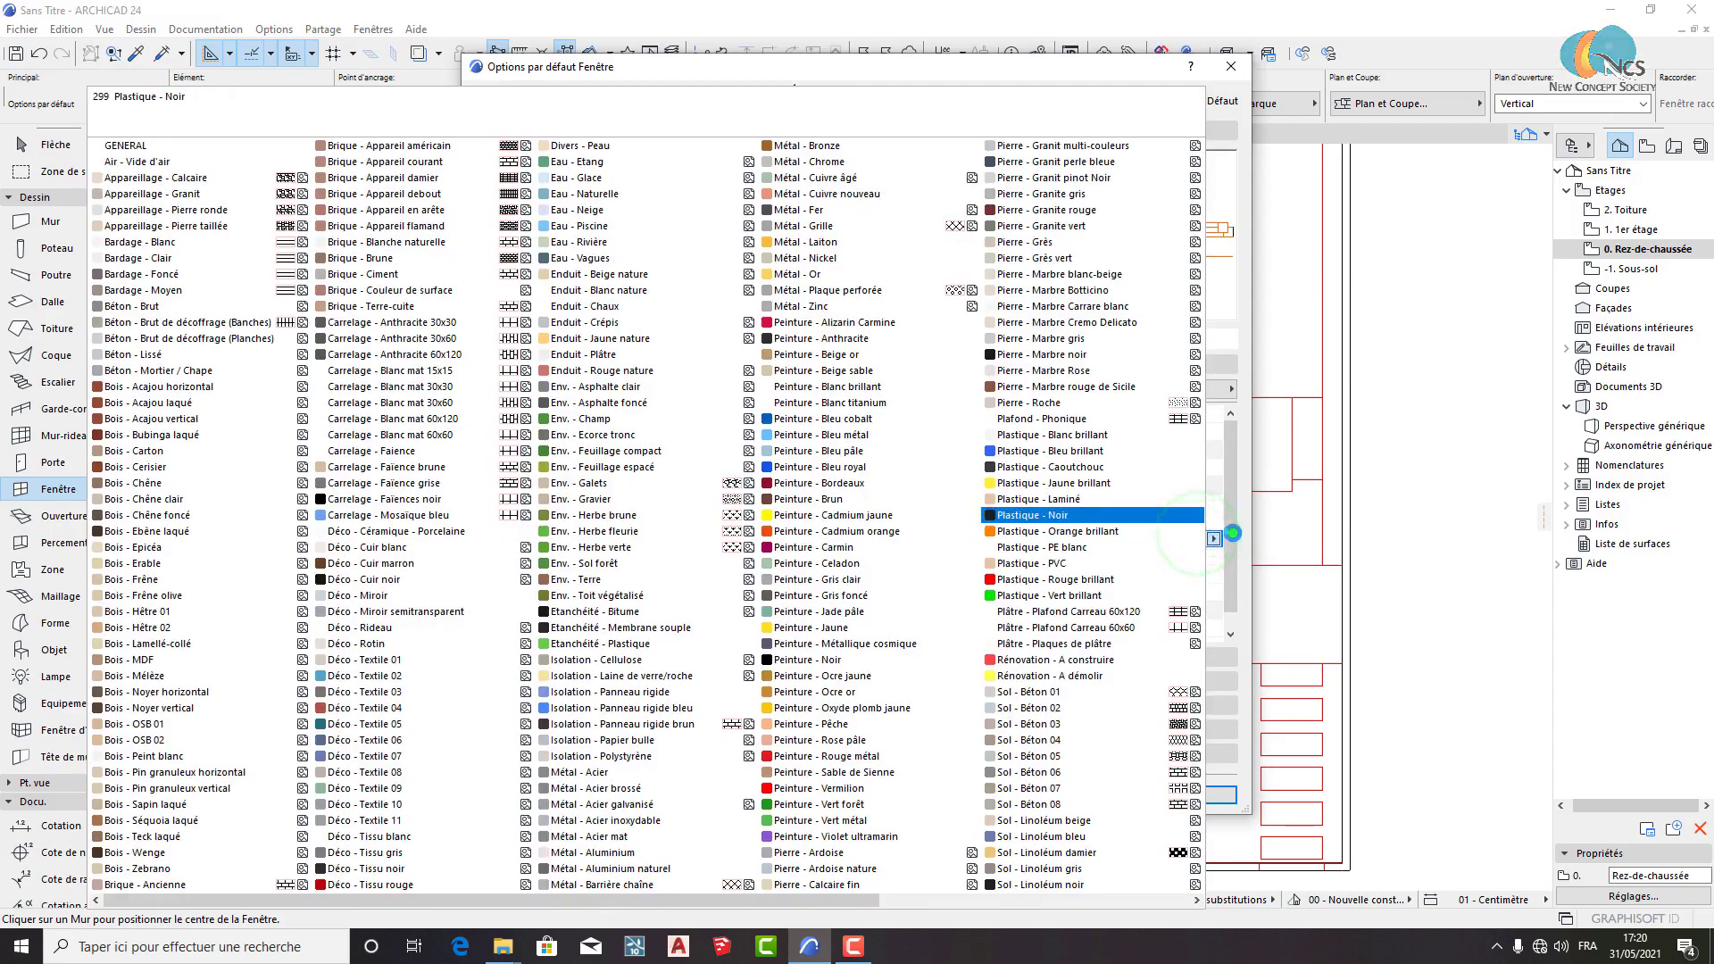
left_click(1232, 532)
Set the surfaces of Cadre extérieur, Cadre intérieur and Châssis extérieur to Métal - Aluminium naturel.
left_click(1197, 521)
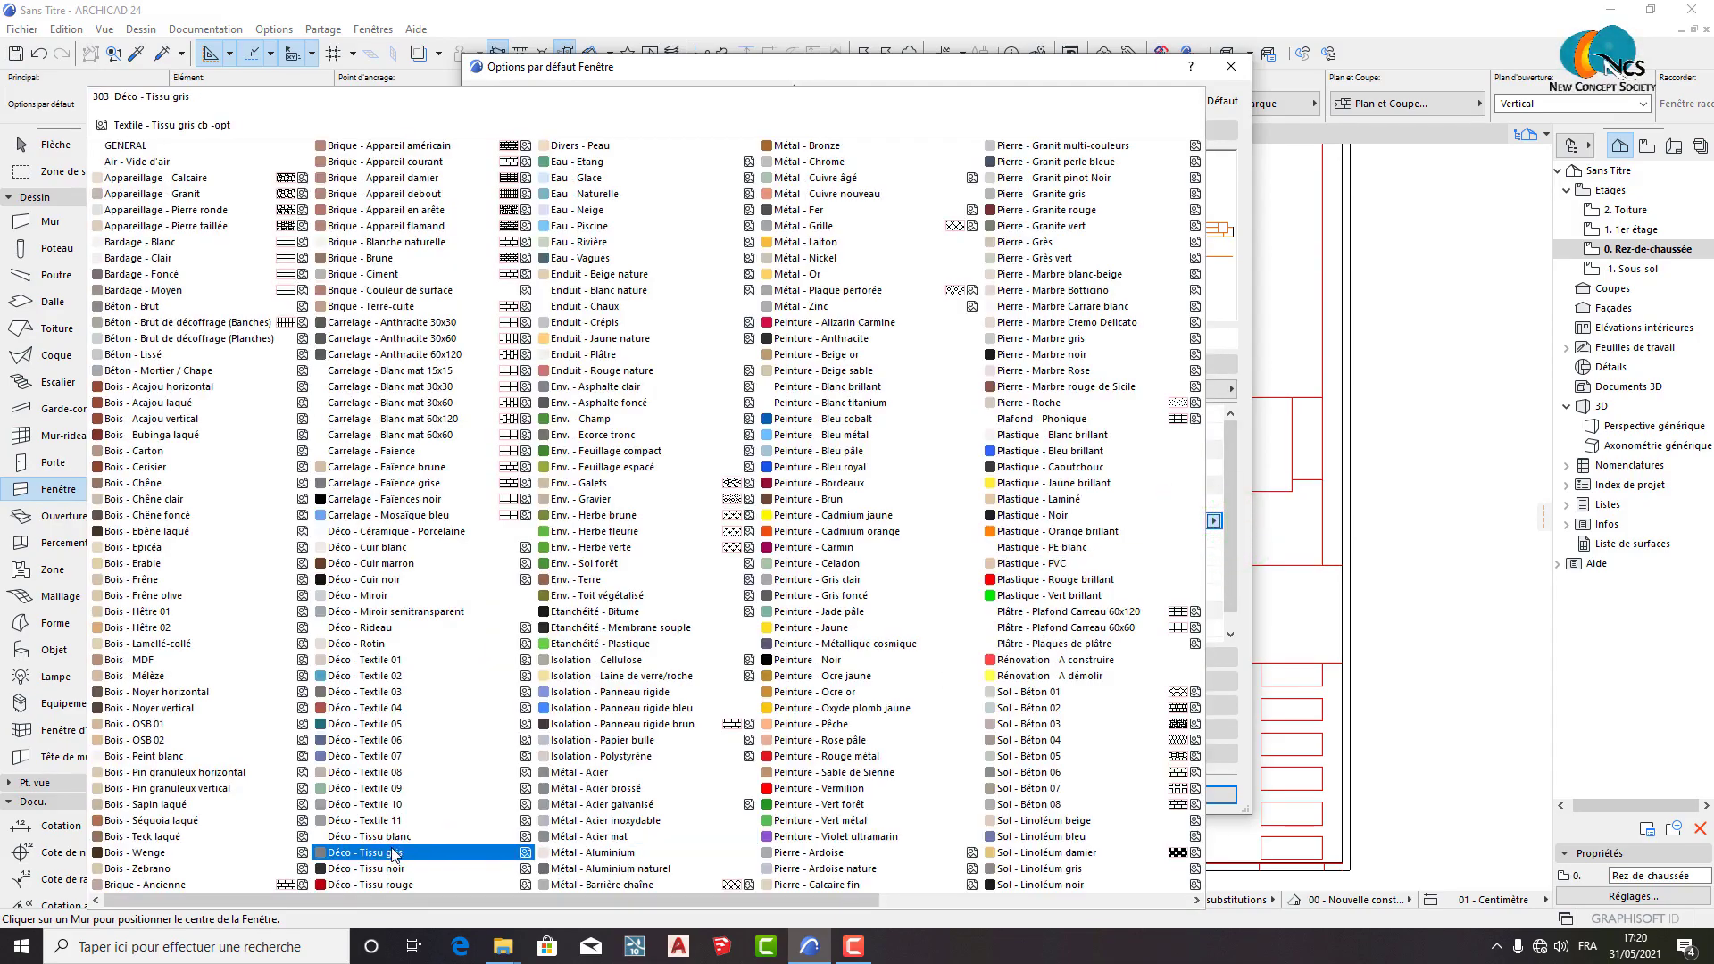
left_click(586, 869)
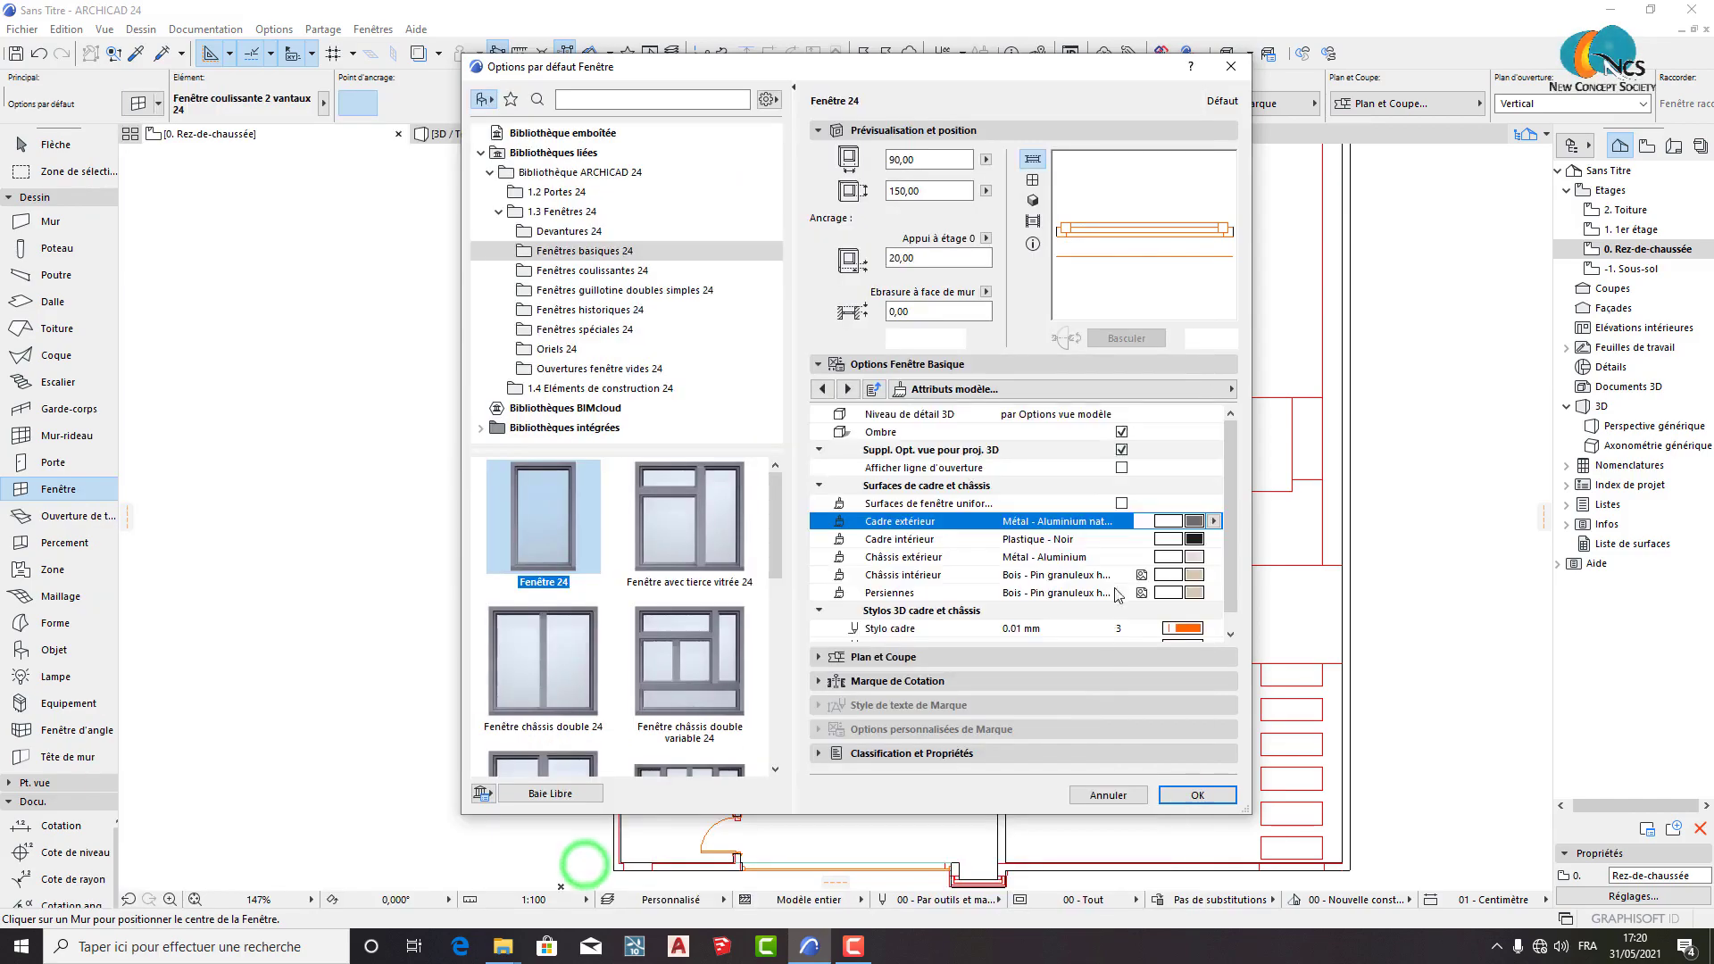
left_click(1201, 538)
left_click(574, 871)
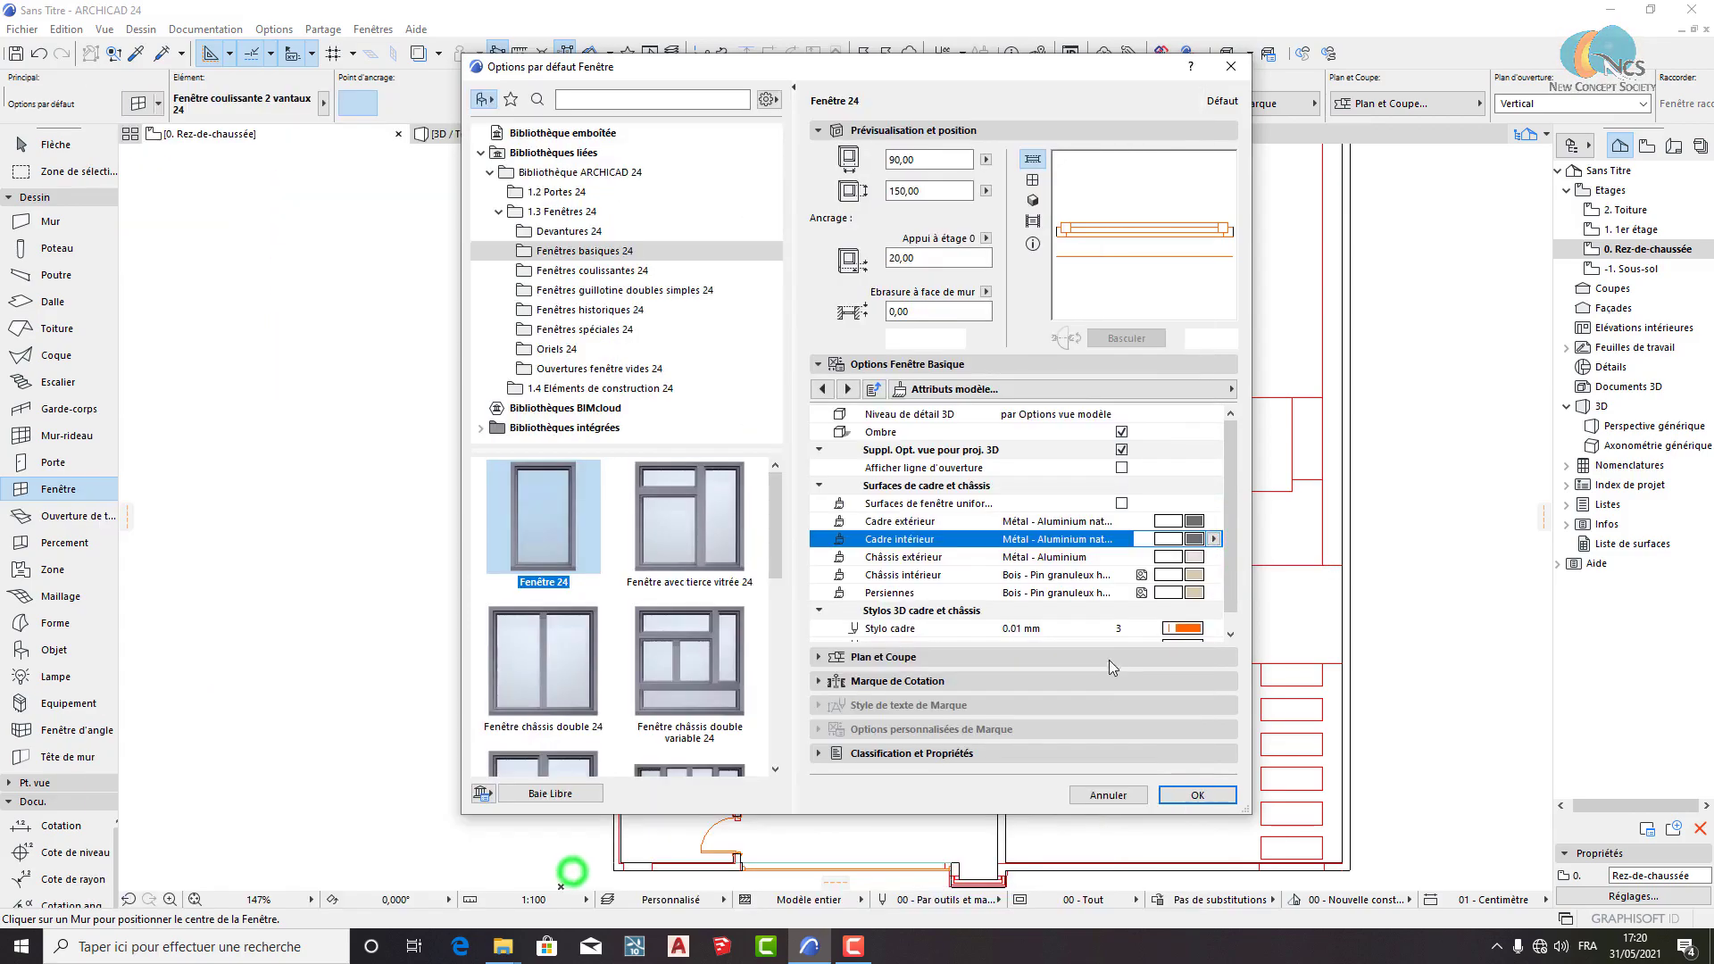
left_click(1197, 559)
left_click(616, 871)
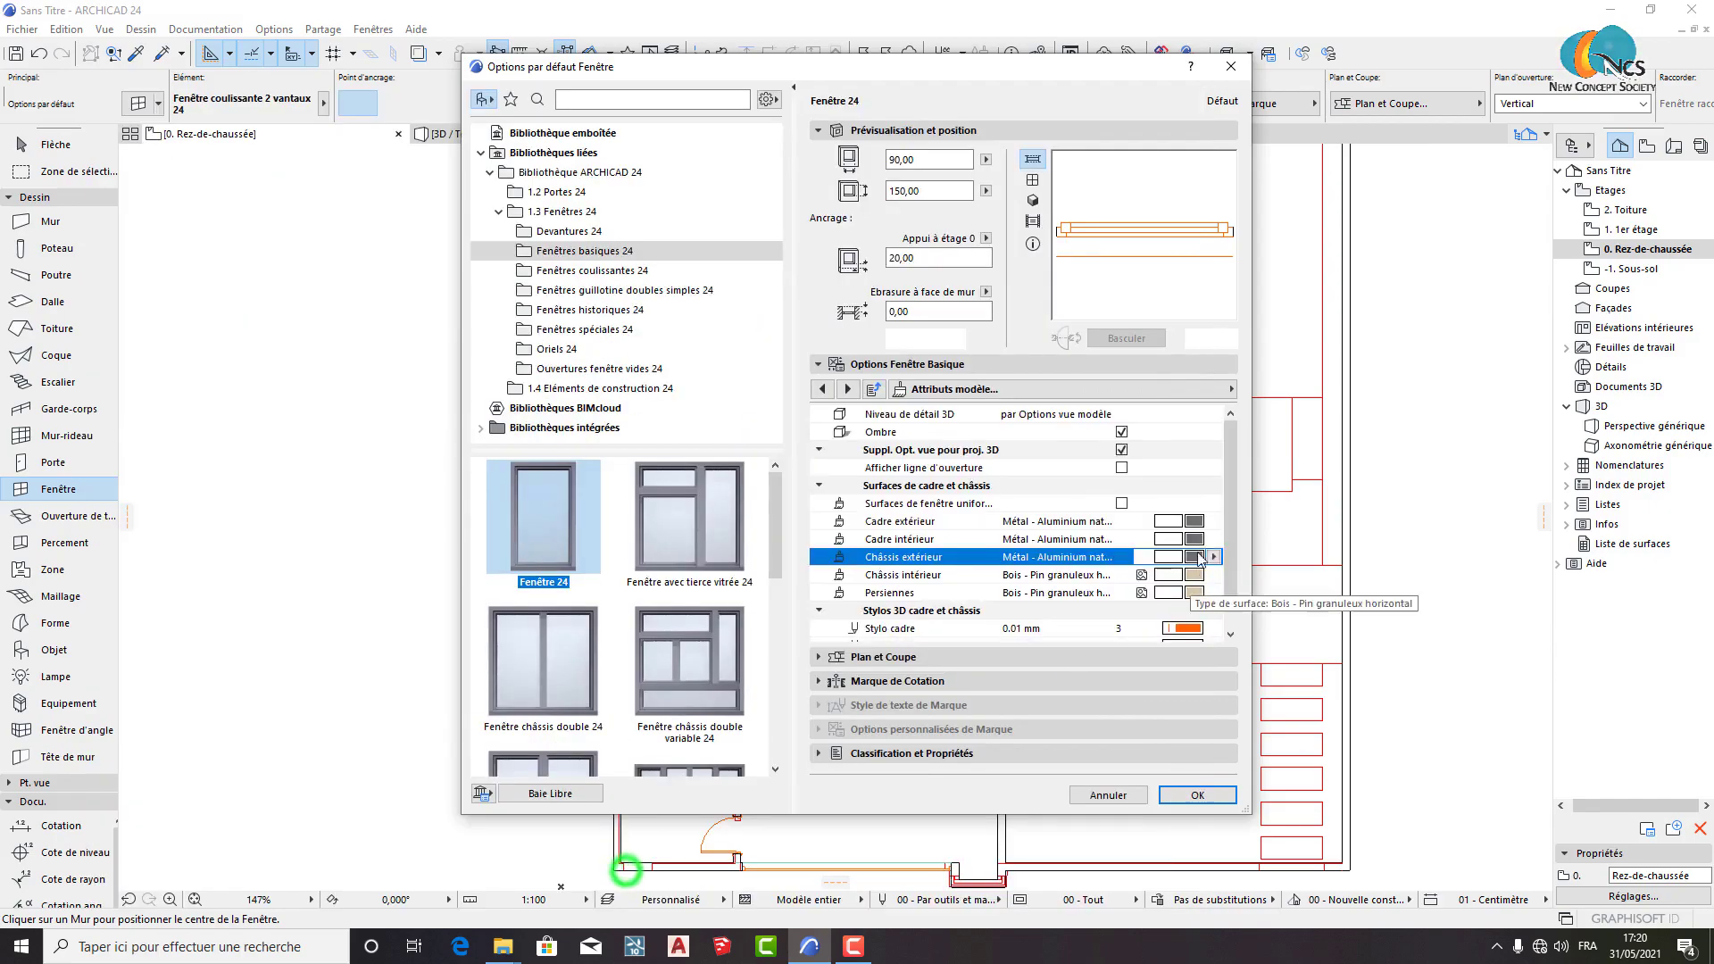
Set the Persiennes and Châssis intérieur surfaces to Métal - Aluminium naturel and accept the default window settings.
scroll(915, 576, "down", 1)
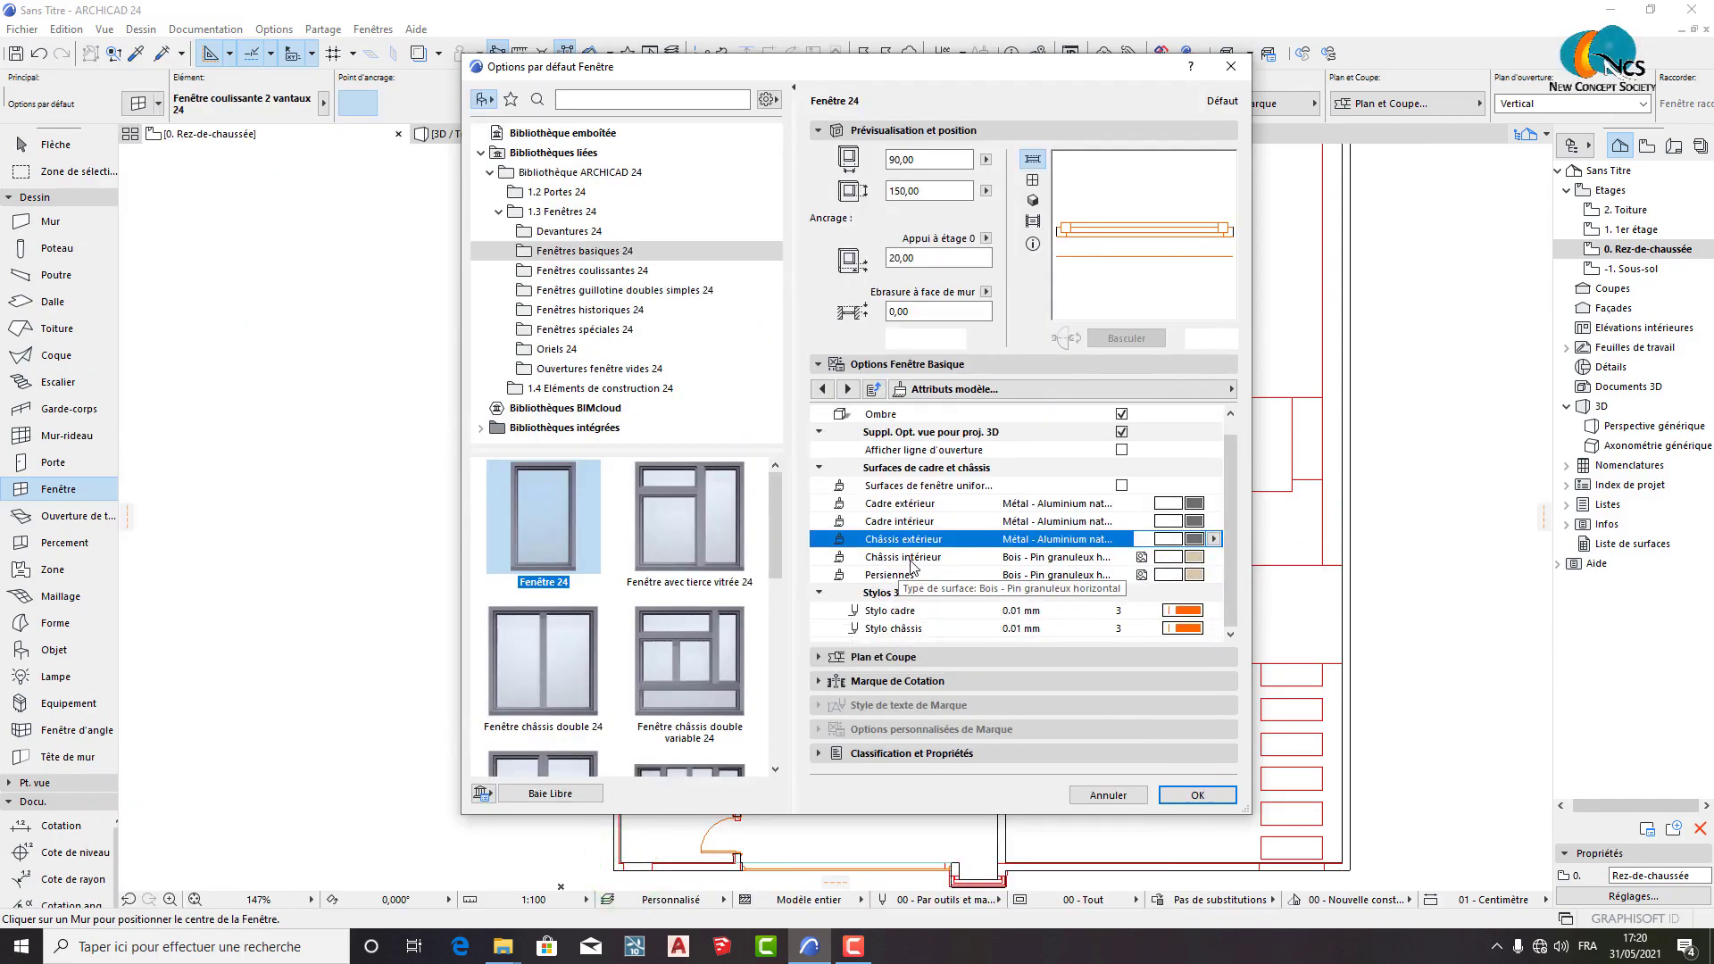
left_click(1196, 559)
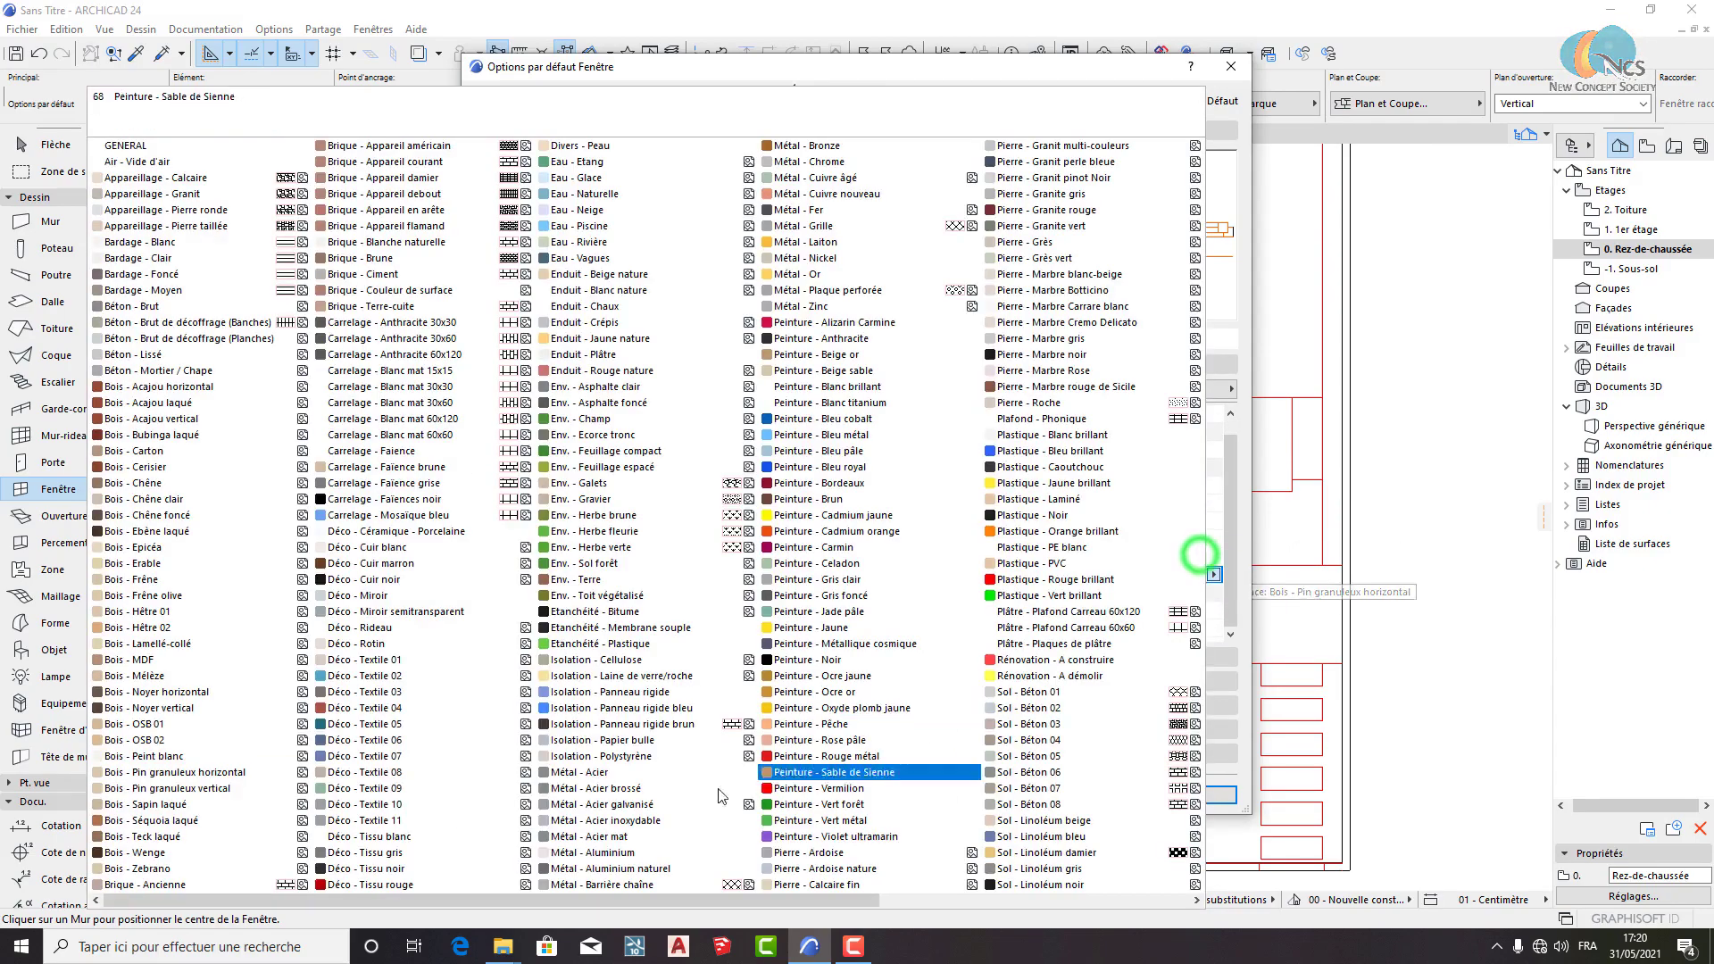
left_click(592, 867)
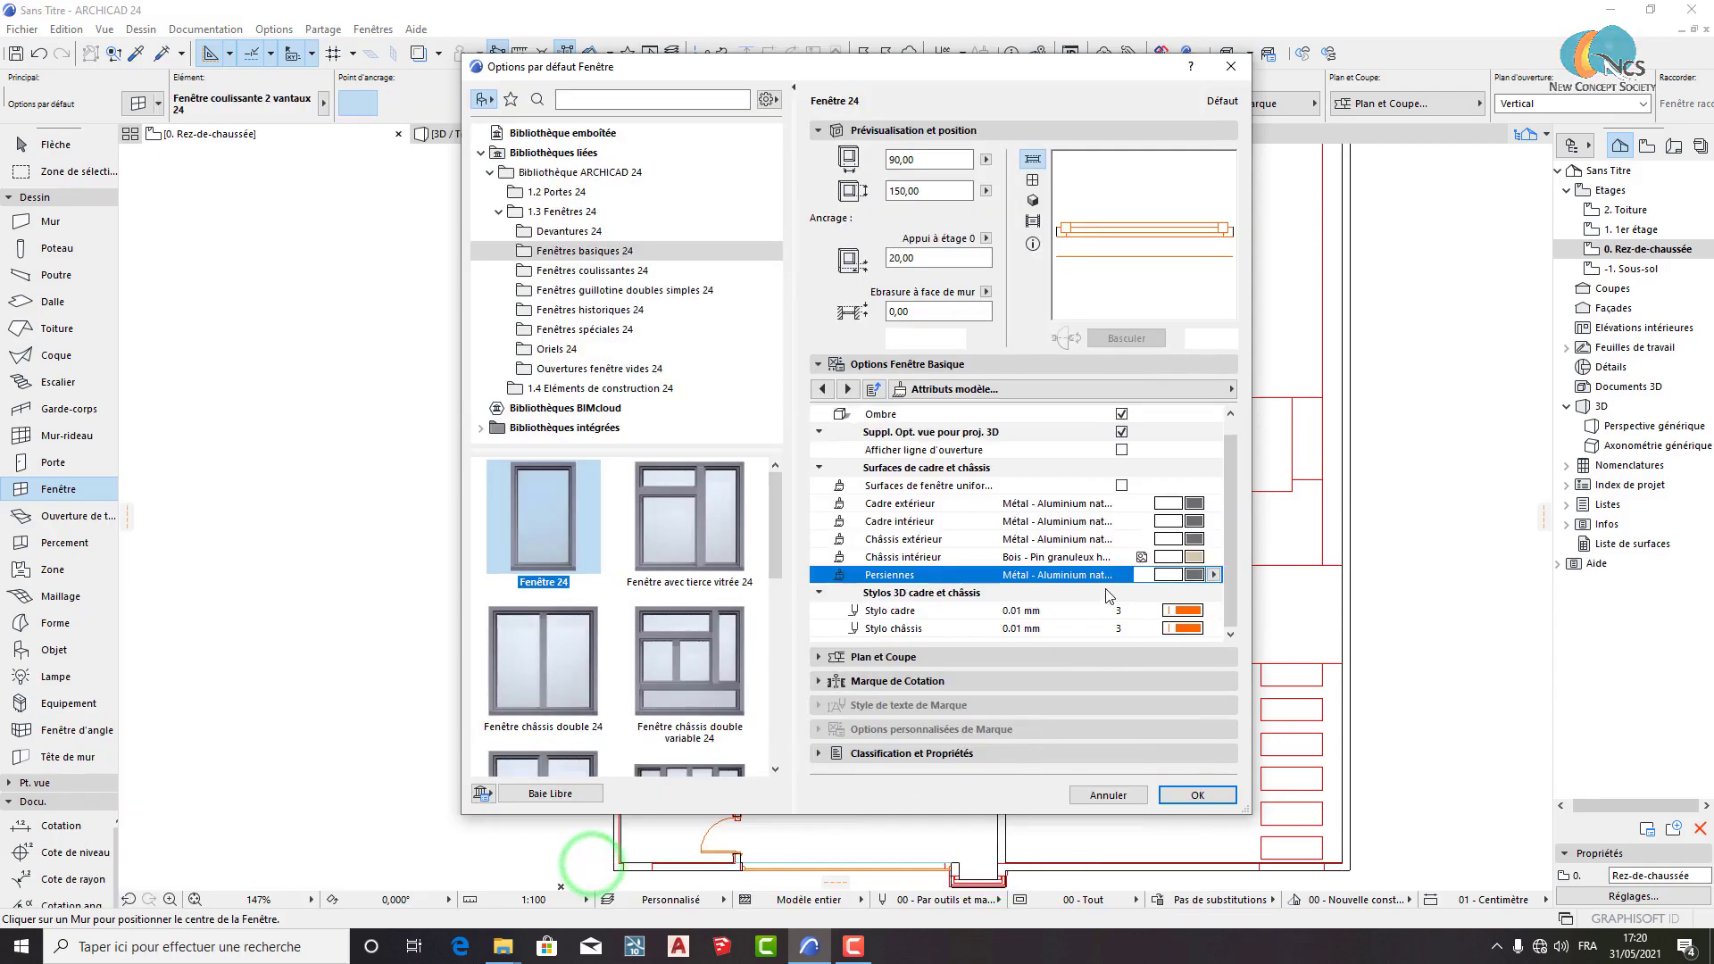
left_click(1195, 557)
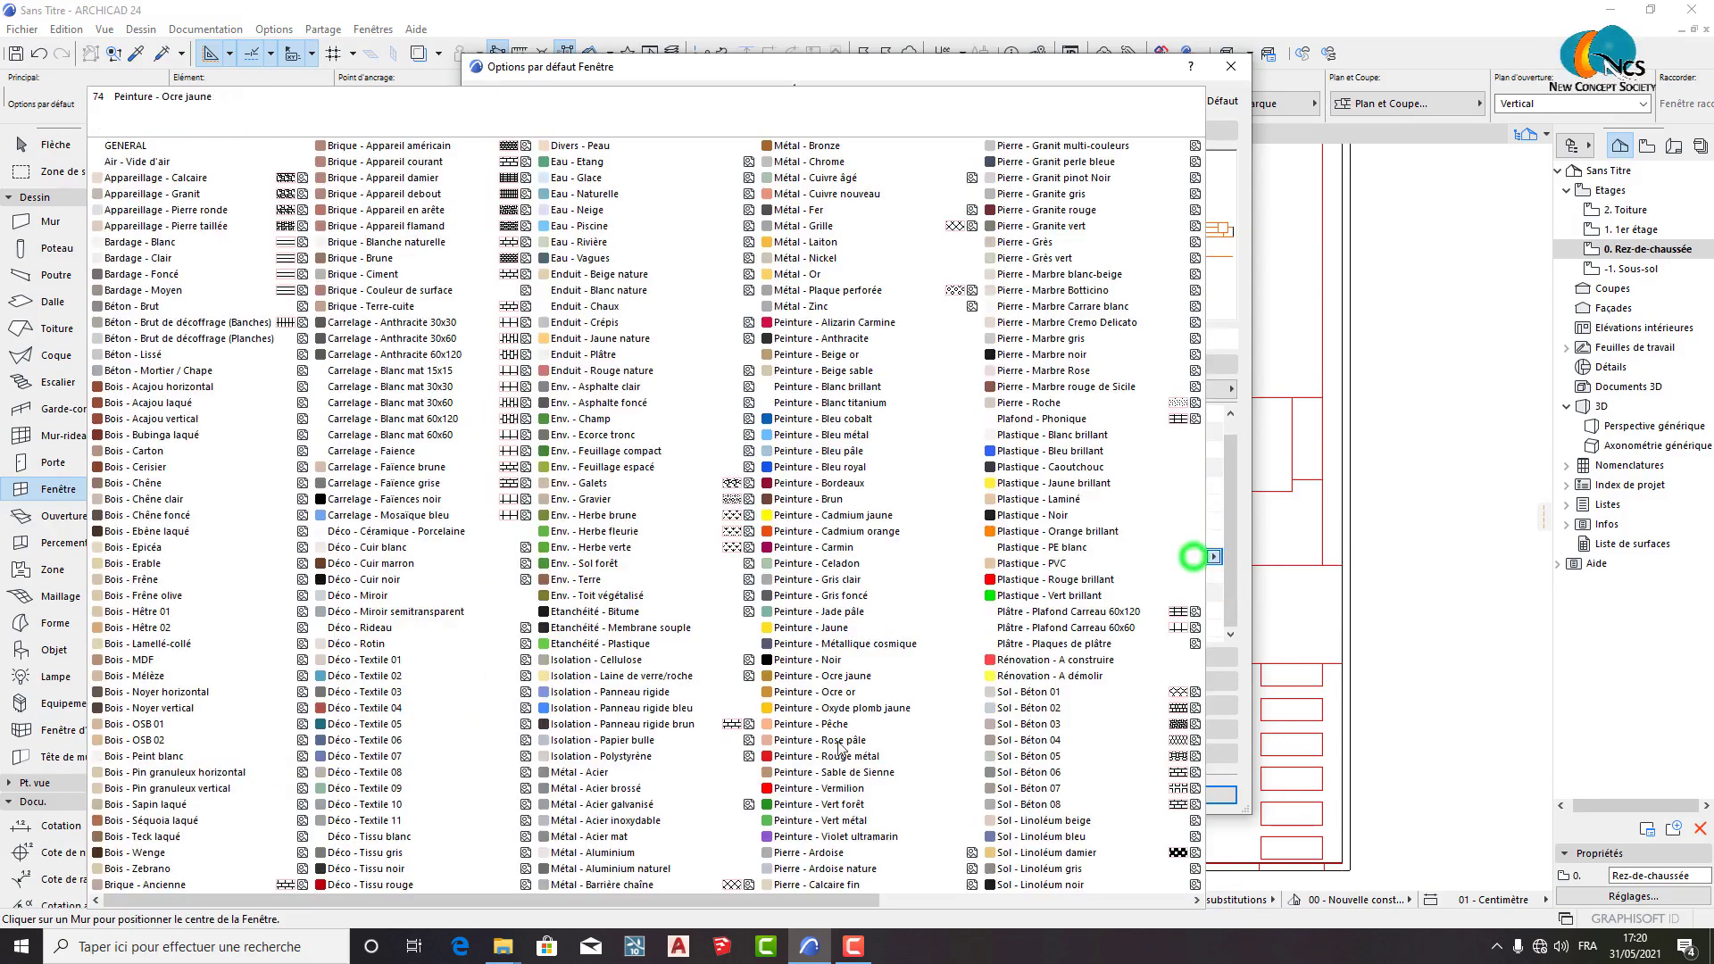
left_click(628, 868)
left_click(1194, 576)
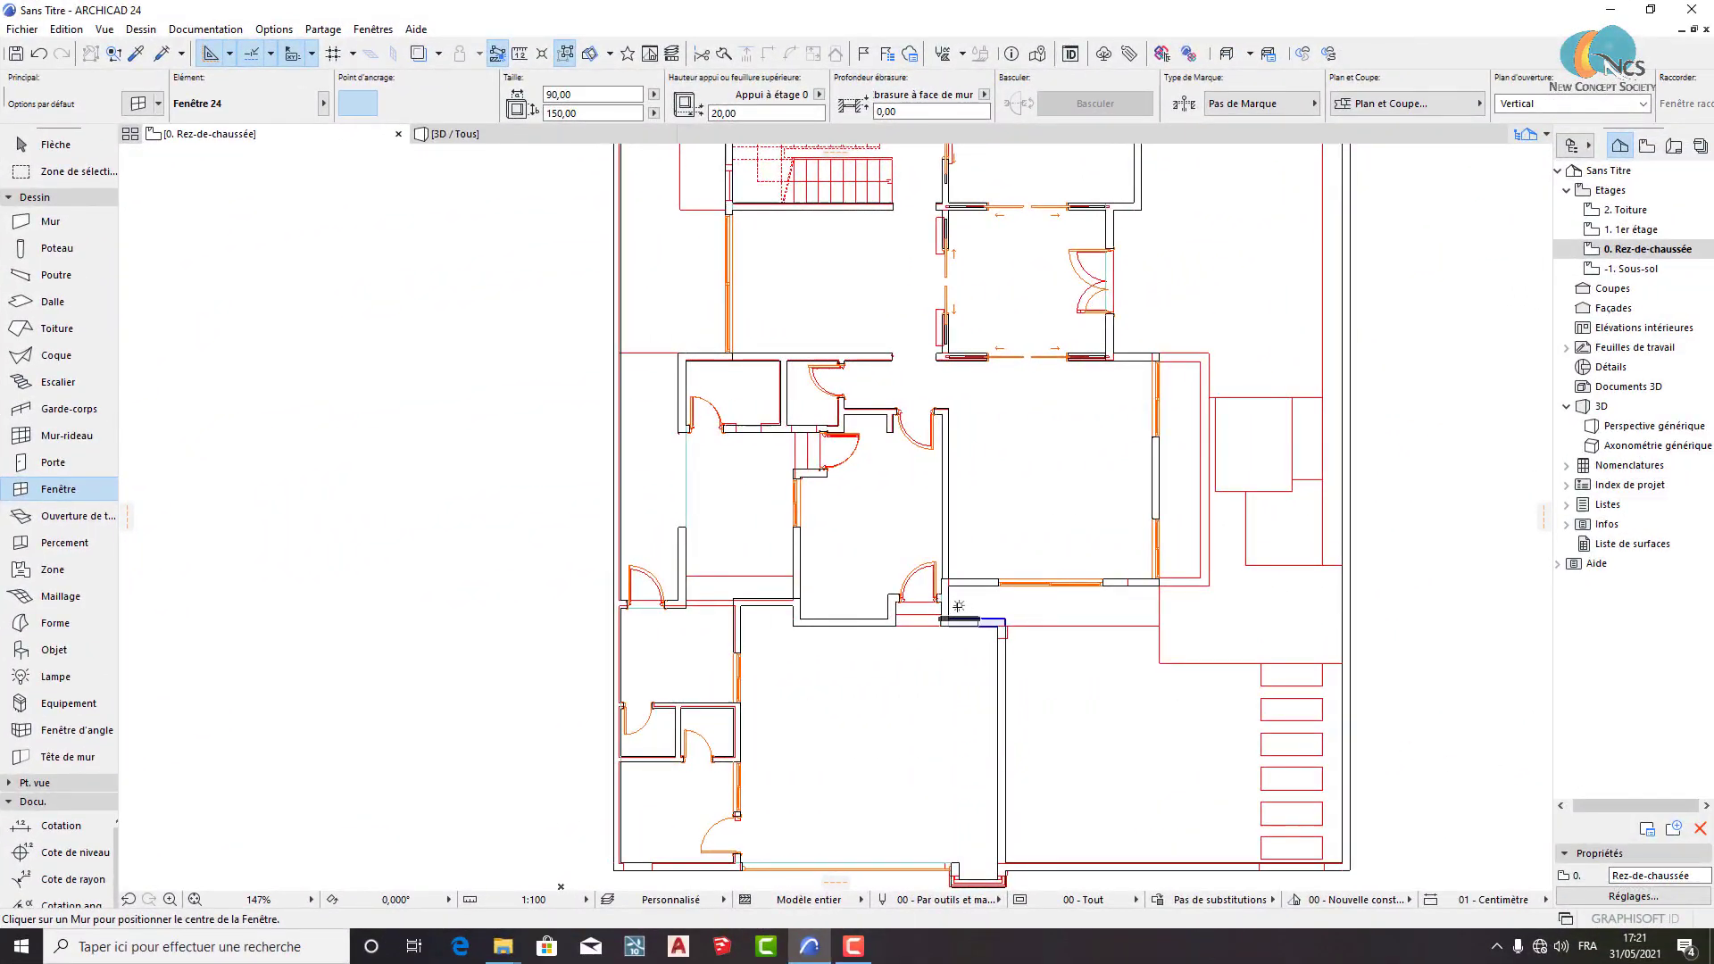
Set the default window's width to 60 and its height to 70.
middle_click_drag(855, 598, 1001, 566)
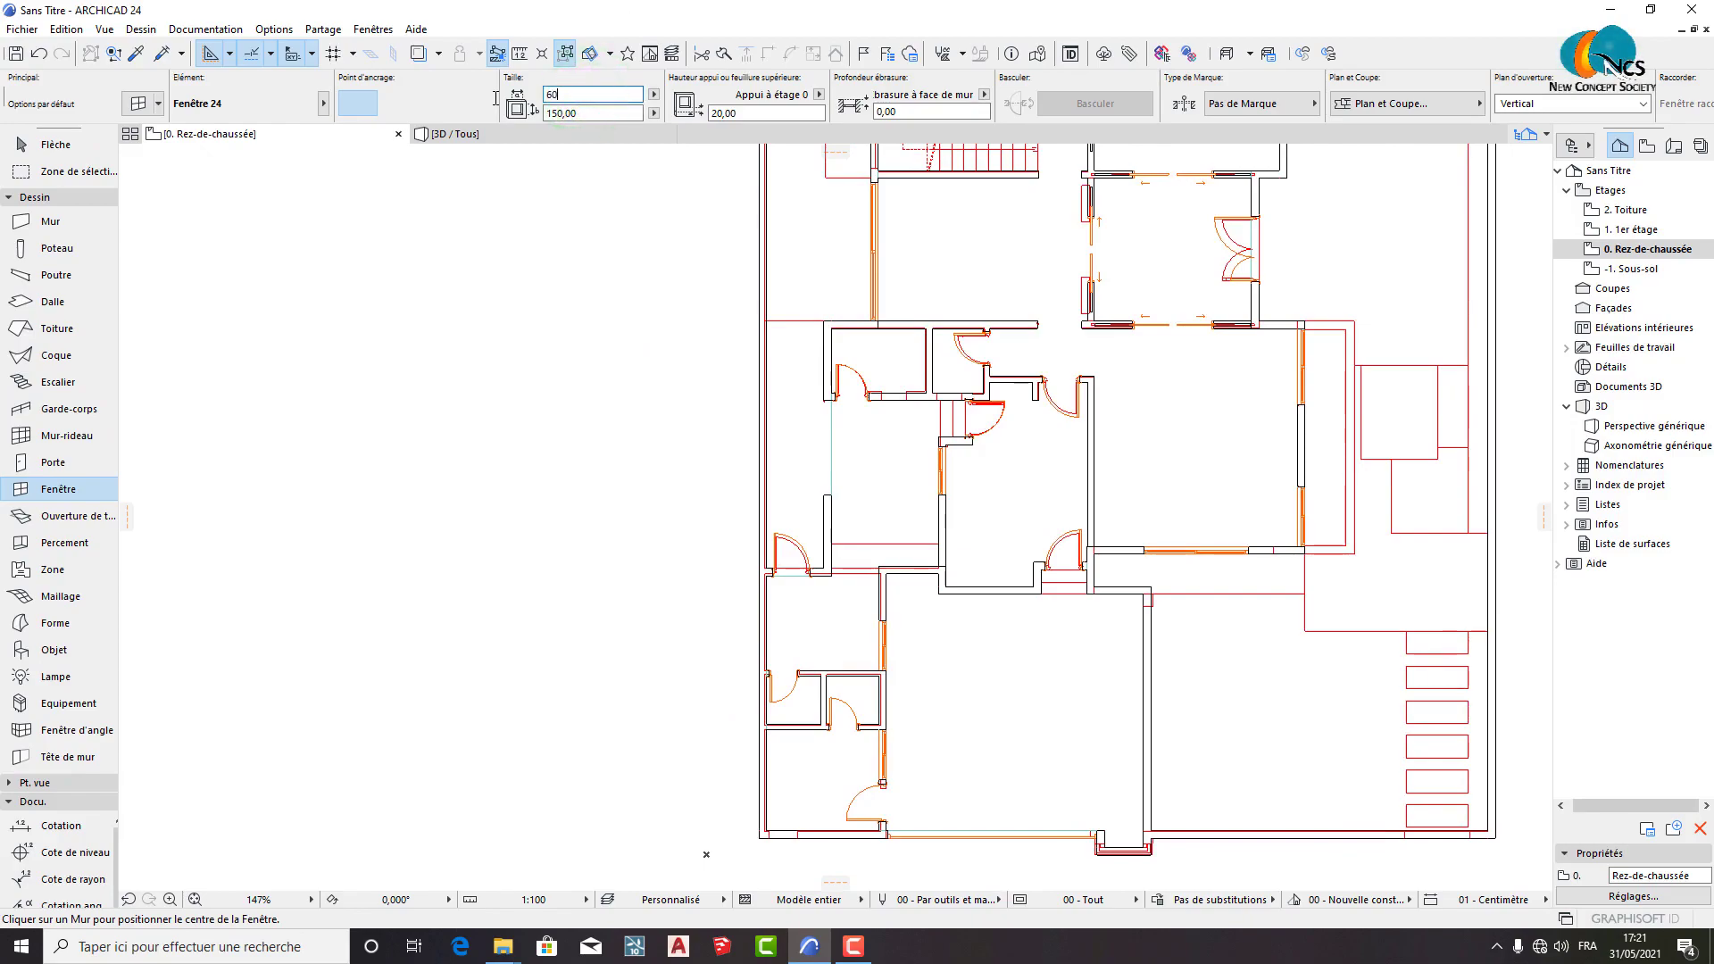
left_click(574, 114)
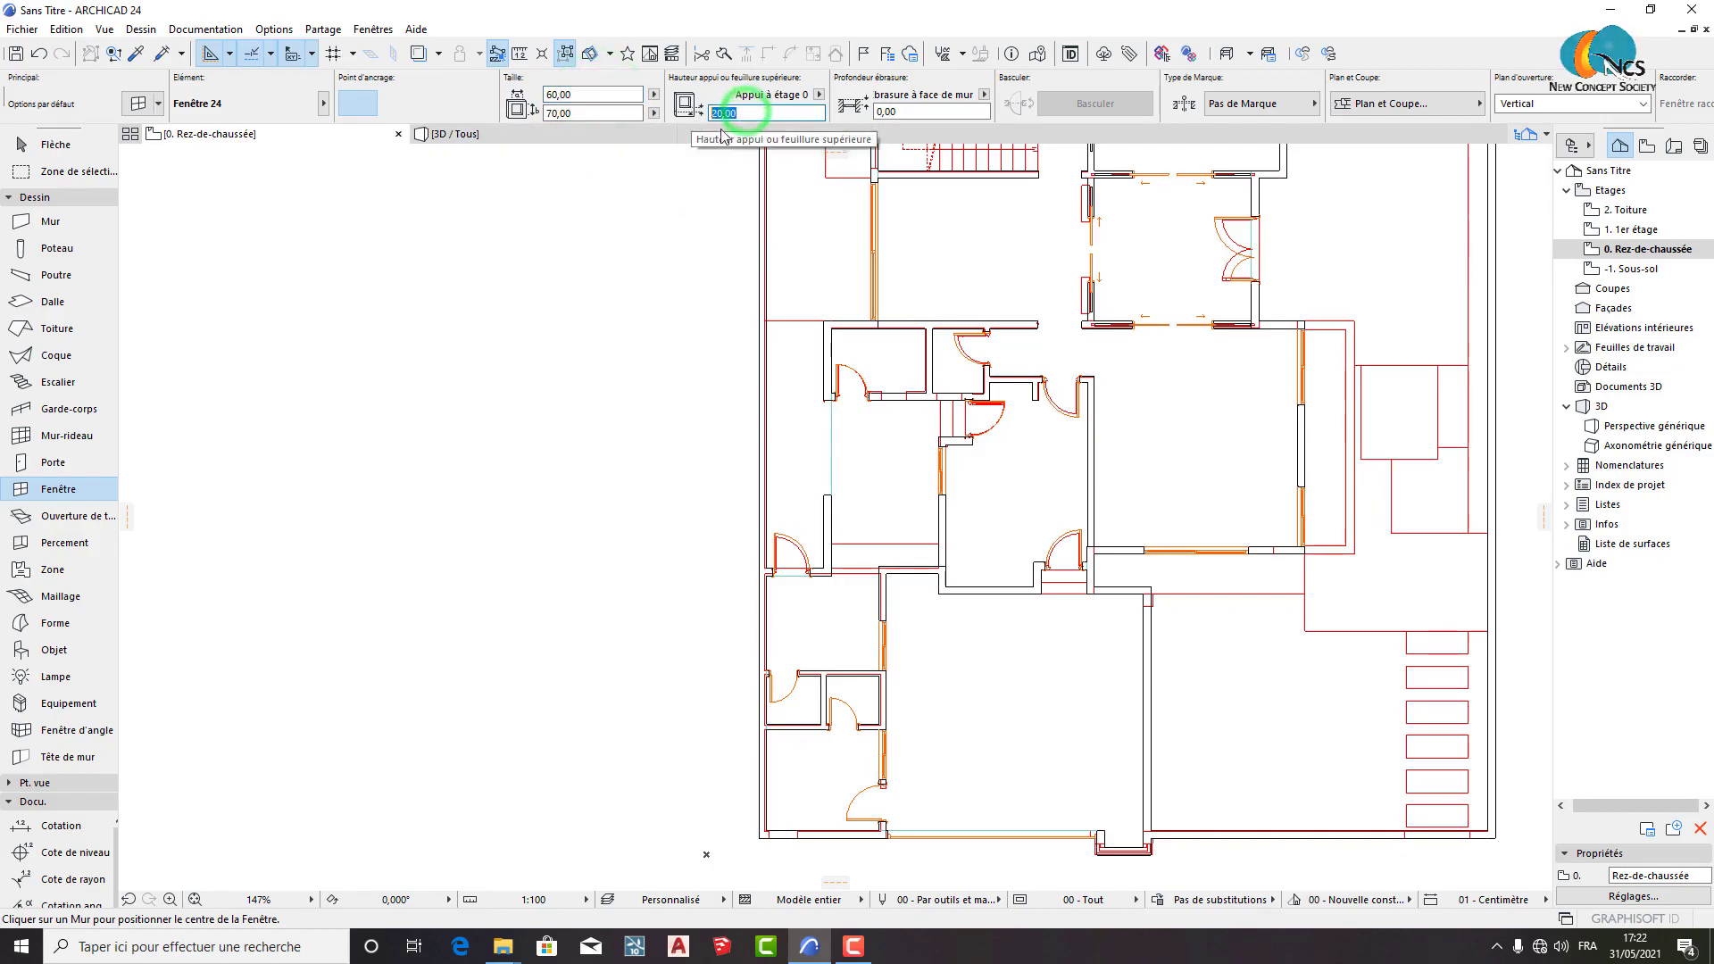
left_click(749, 112)
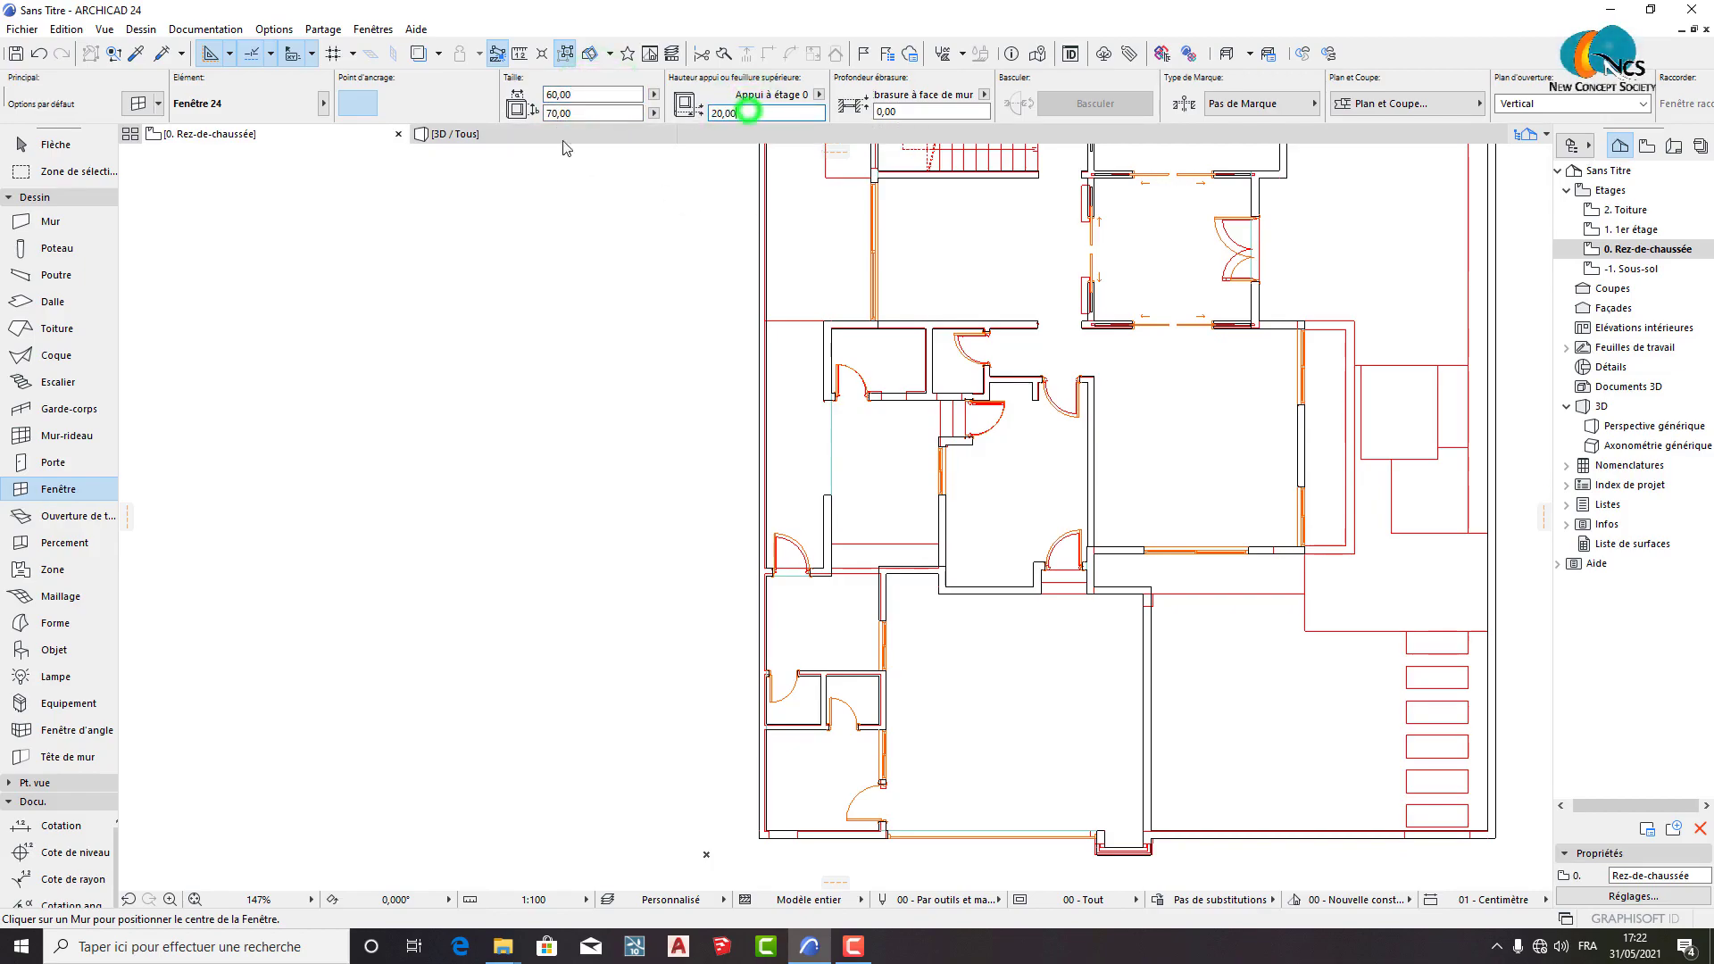
Place the louvred window by its end in the red-marked opening beside the door in the small room's lower wall.
scroll(900, 490, "up", 7)
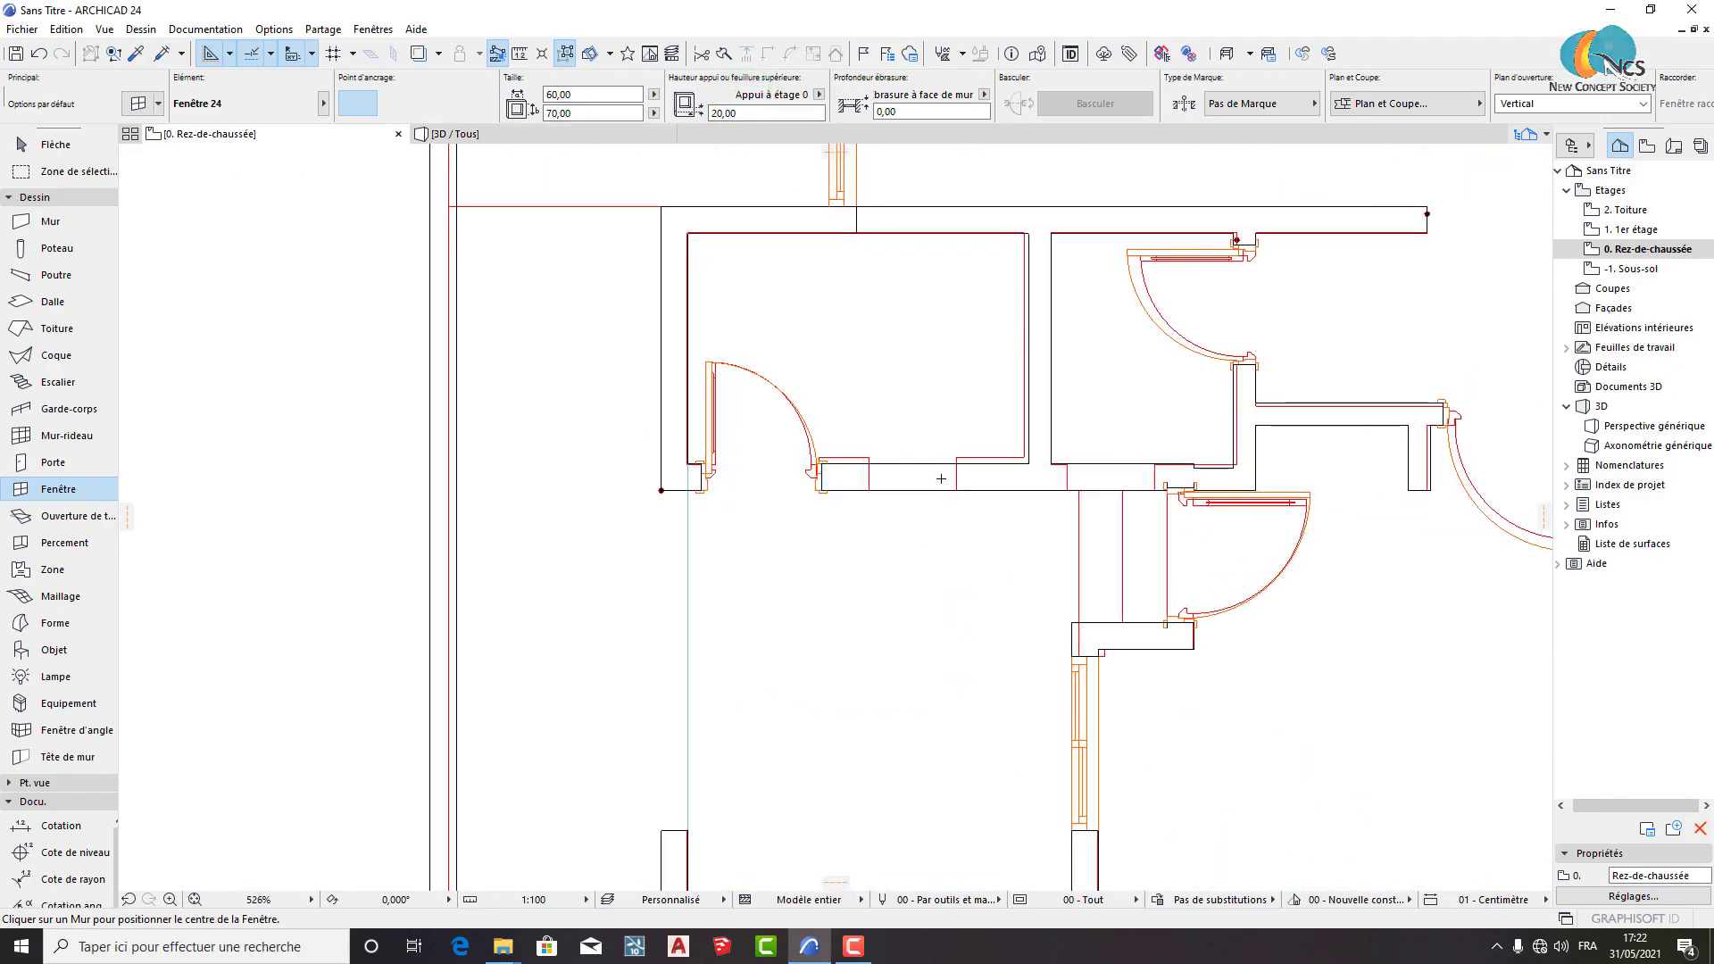
scroll(893, 493, "up", 2)
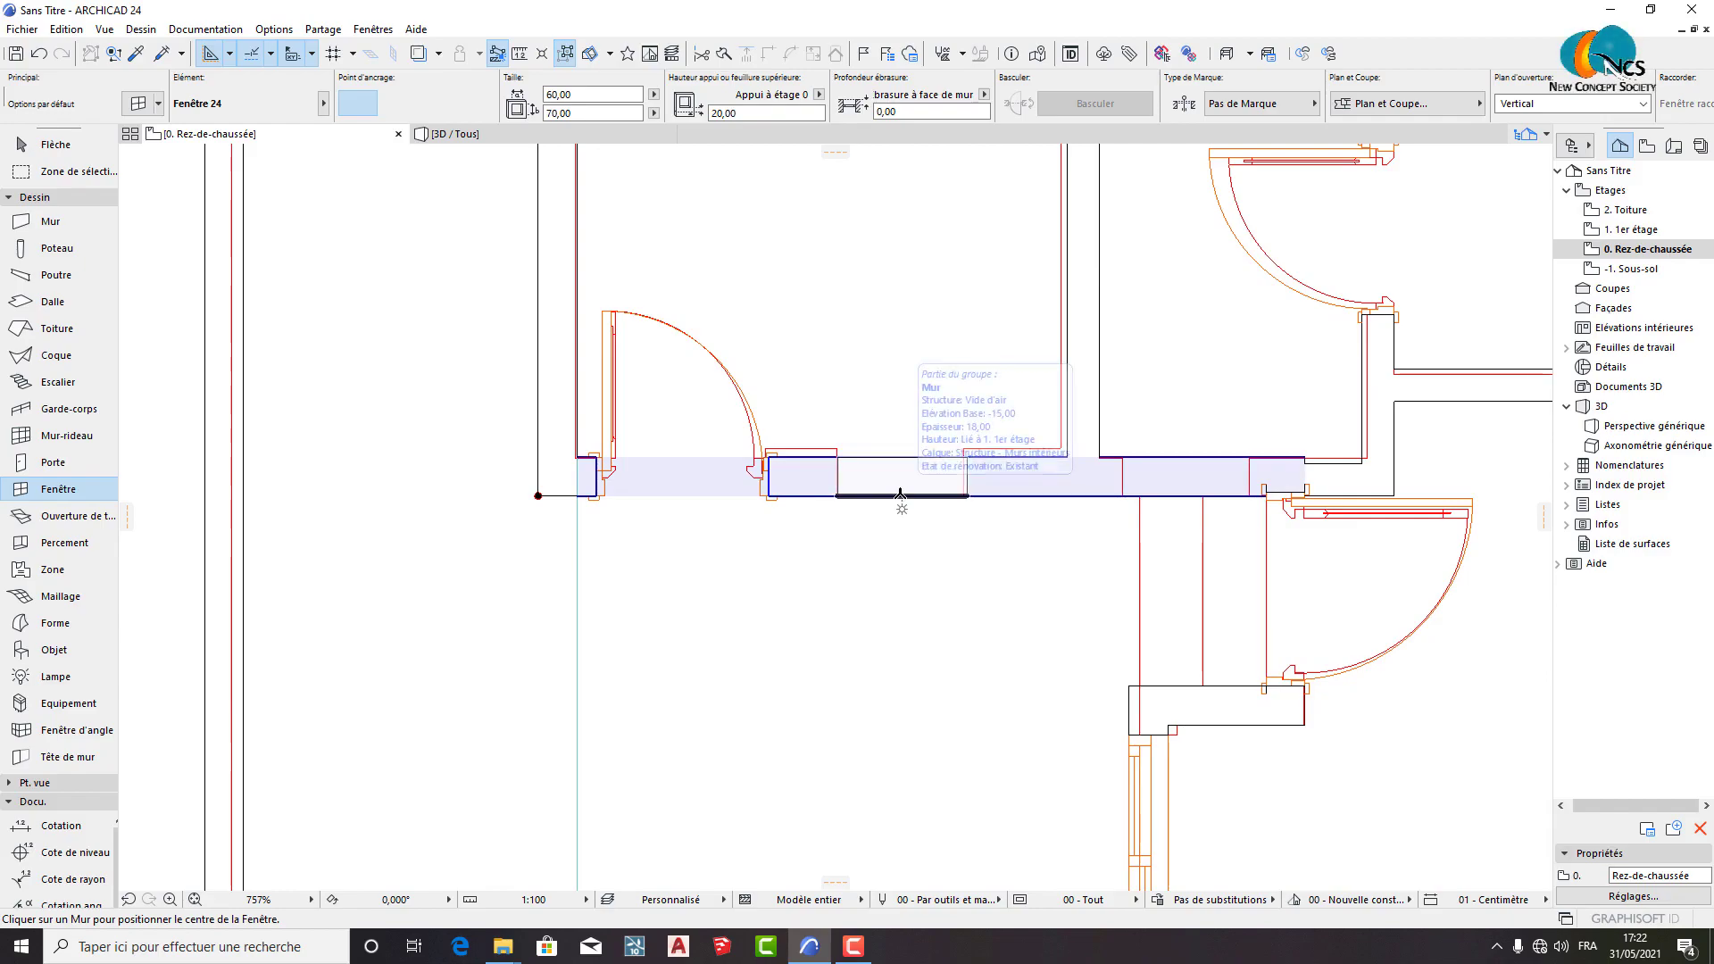
key("c")
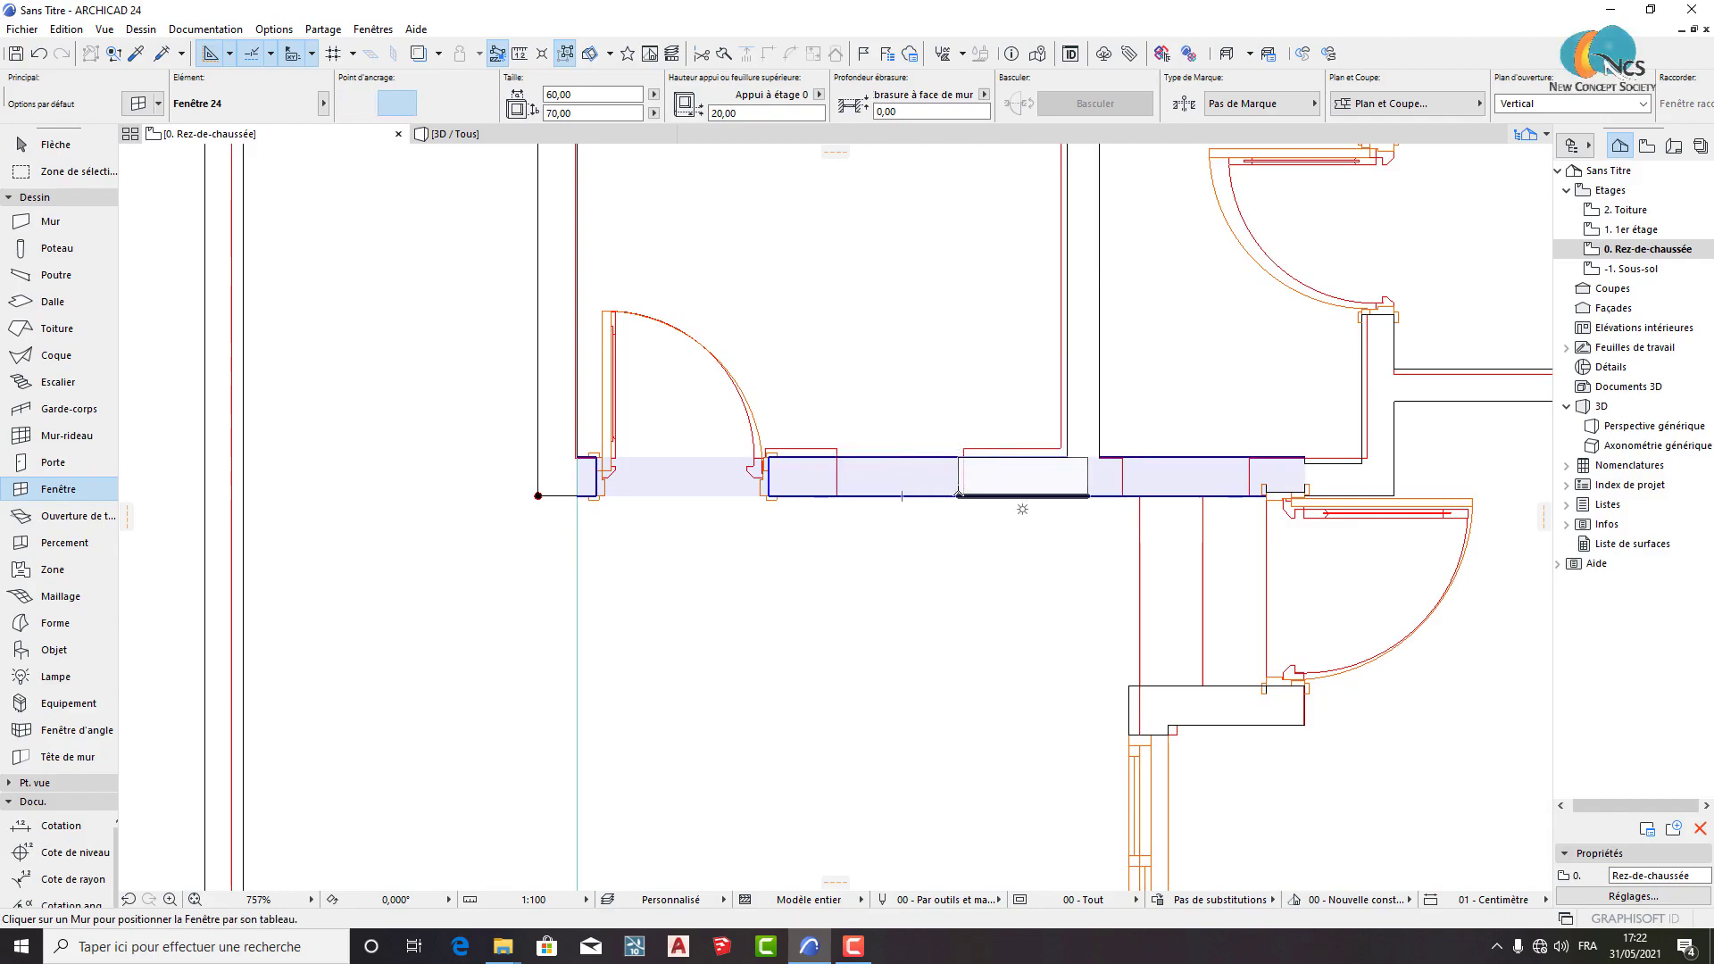
key("c")
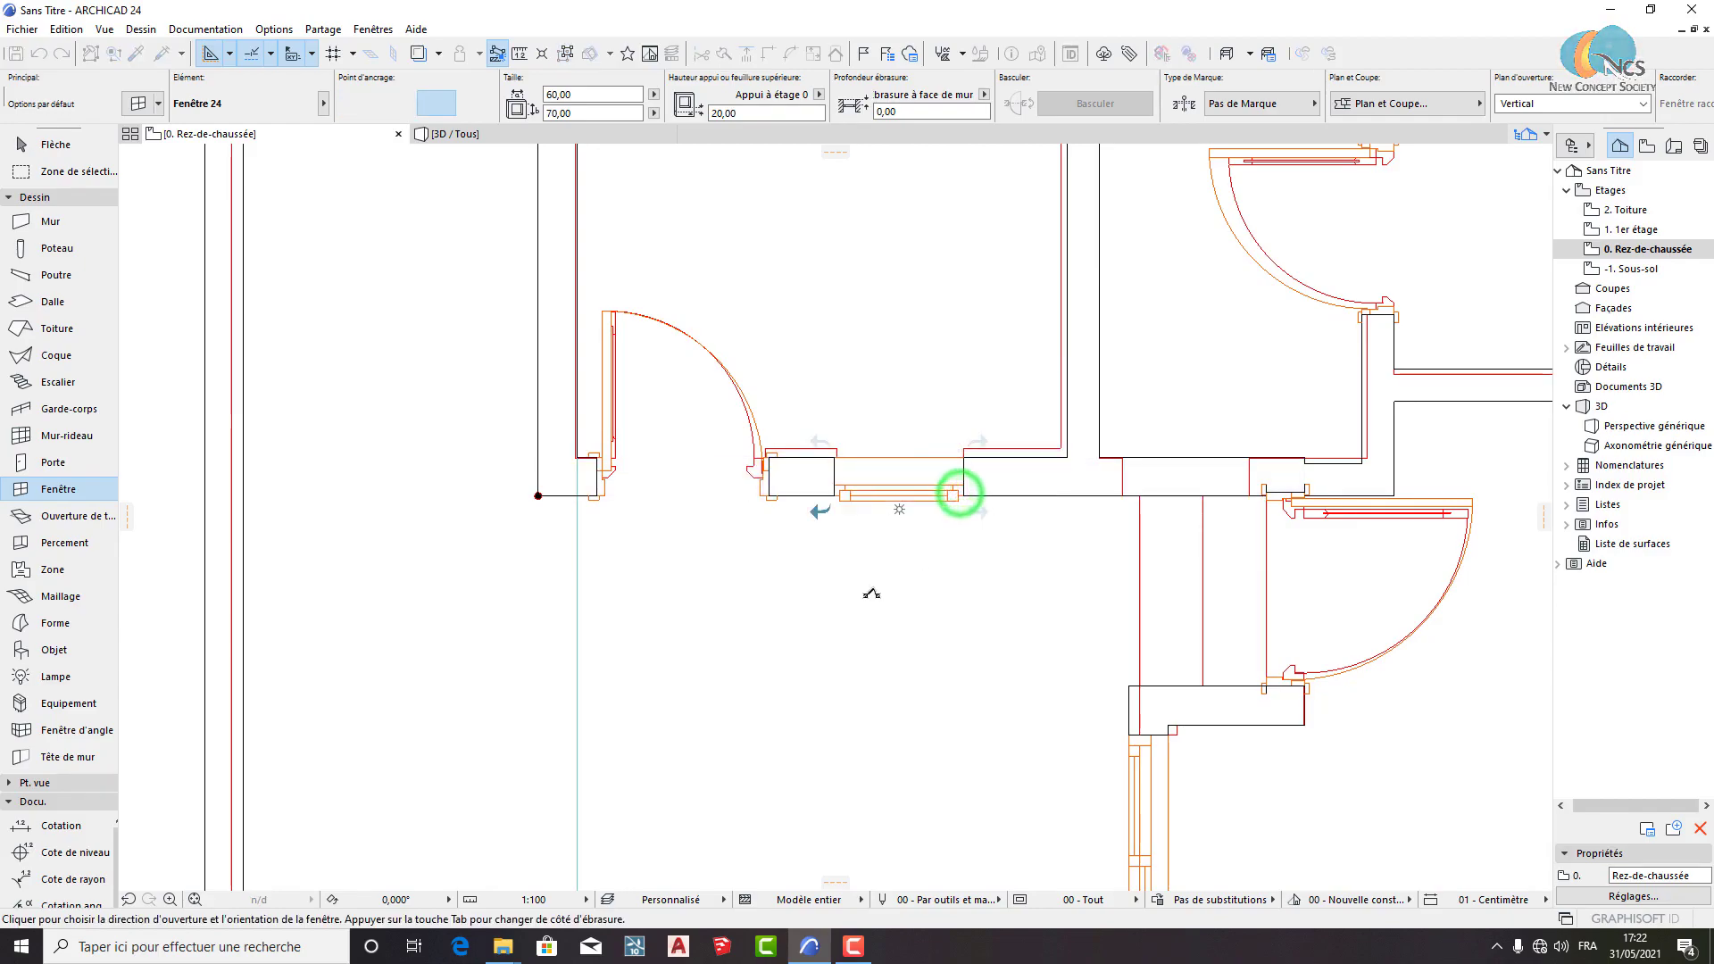
Place a louvred window in the villa's top exterior wall above the small room, its right end on the red opening mark.
scroll(872, 625, "down", 7)
scroll(867, 634, "up", 4)
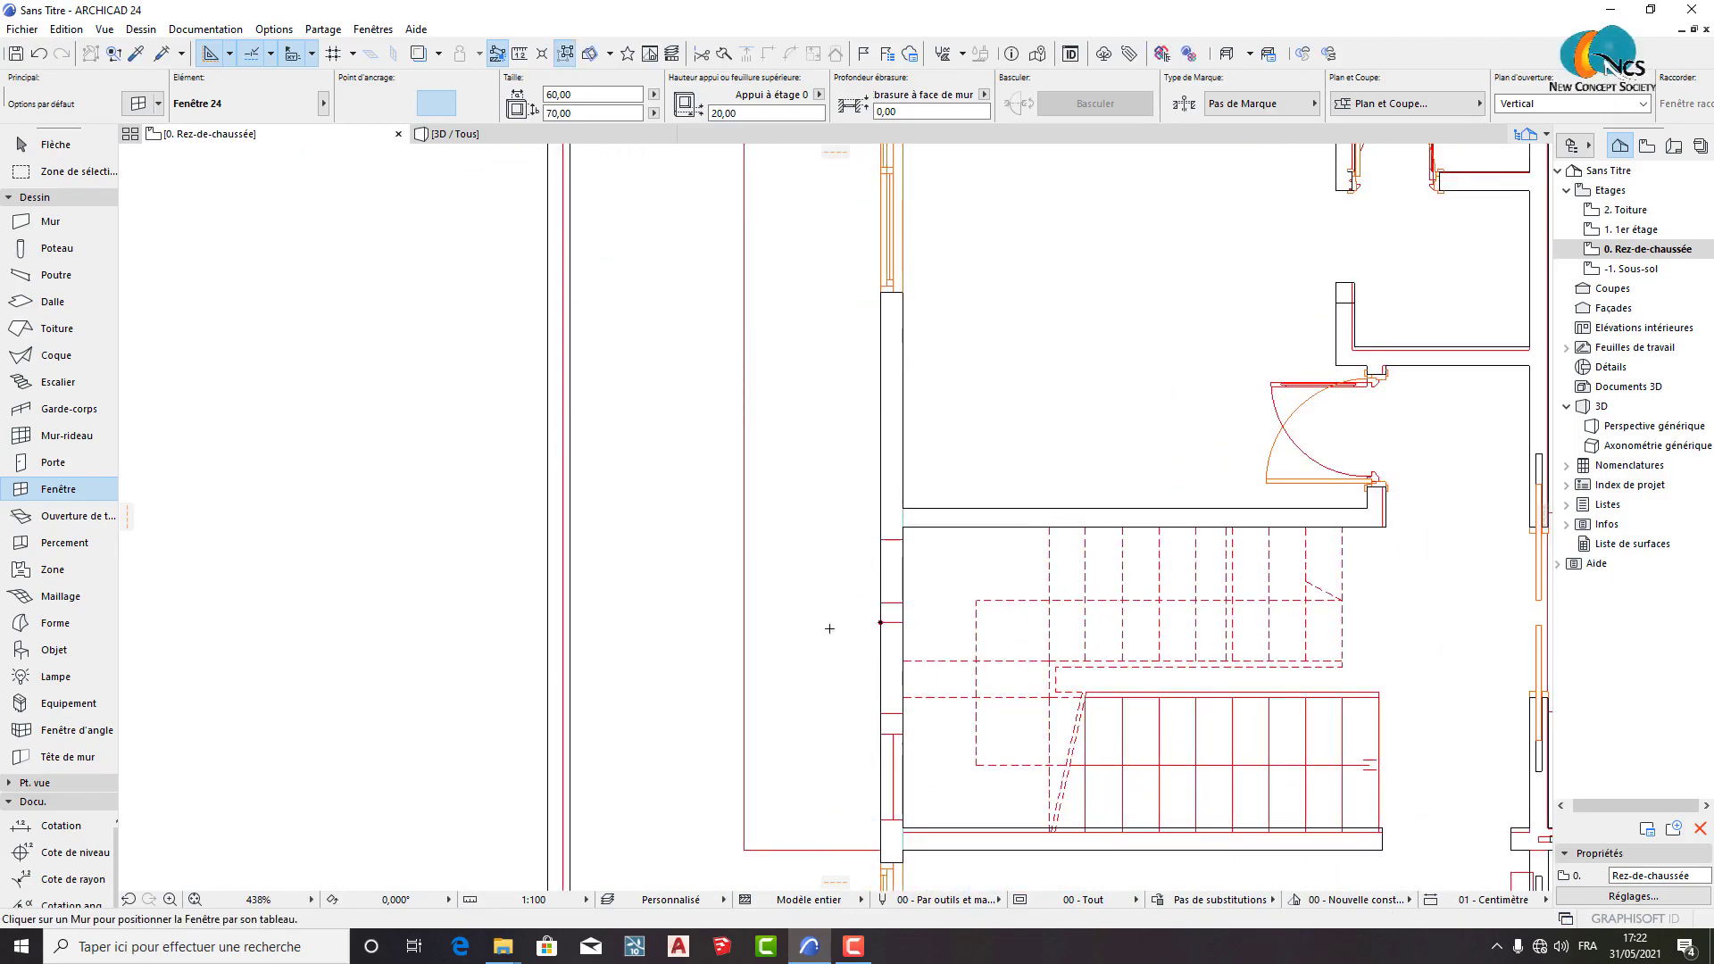
scroll(902, 742, "down", 4)
middle_click_drag(1225, 442, 1025, 578)
scroll(1025, 578, "up", 4)
scroll(989, 402, "up", 3)
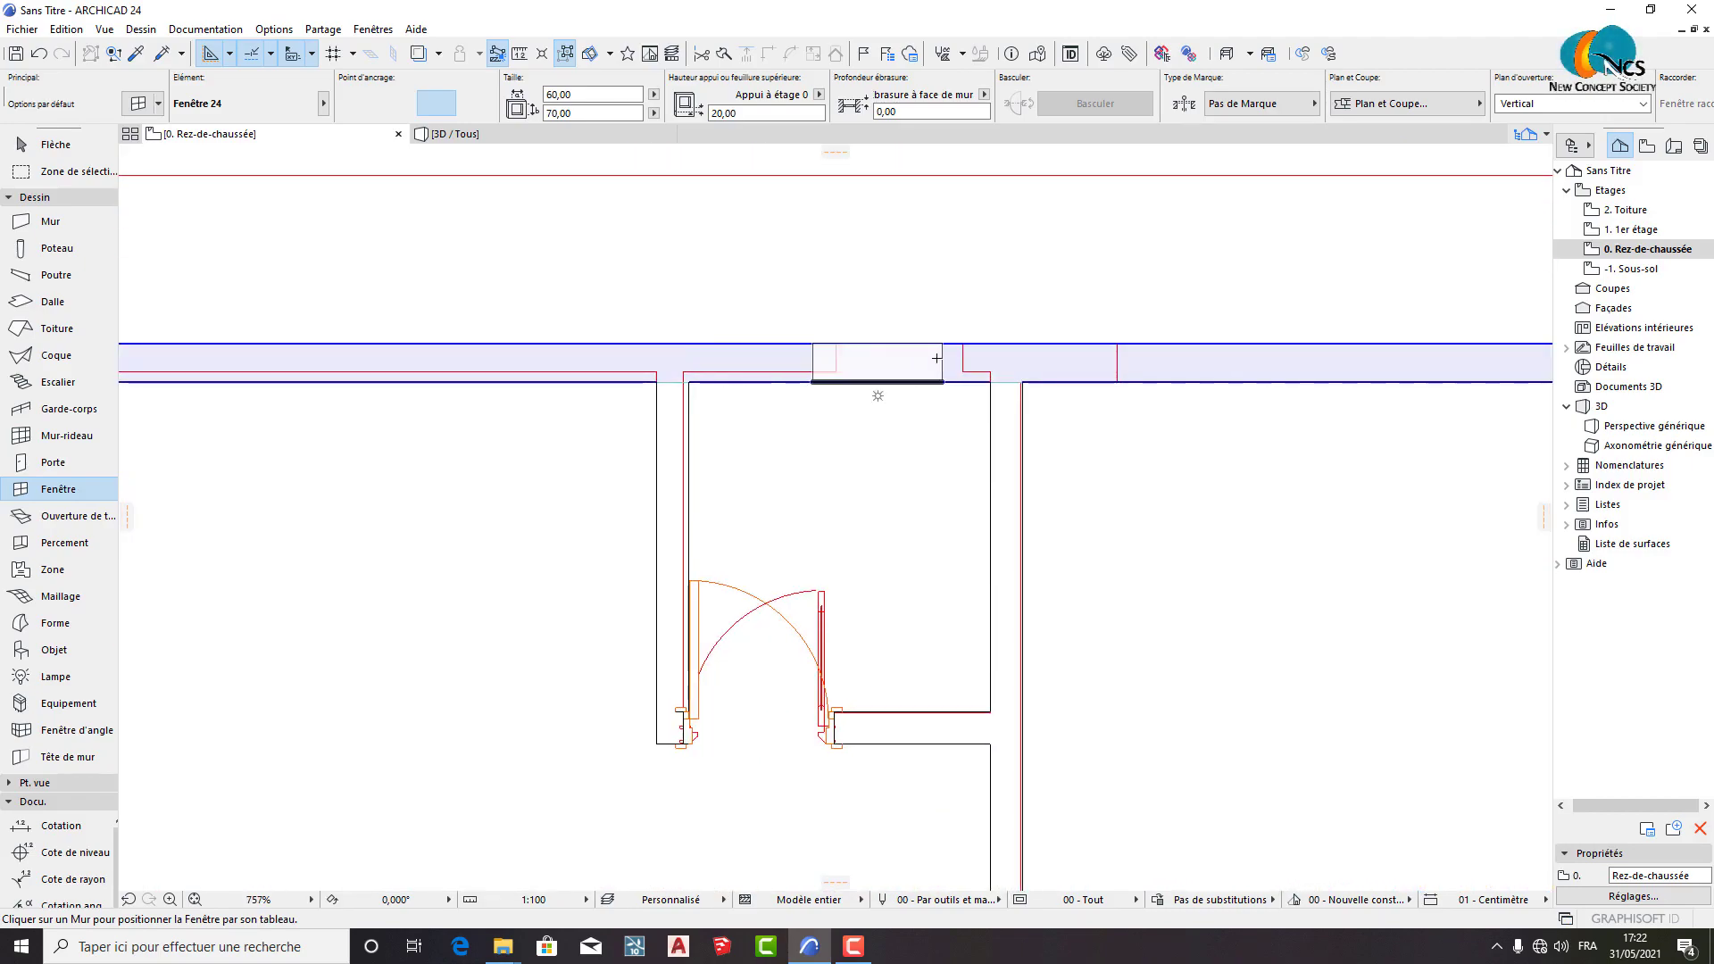
left_click(962, 342)
Place a louvred window in the lower wall of the narrow room next door, its right end on the red opening mark.
scroll(961, 256, "down", 9)
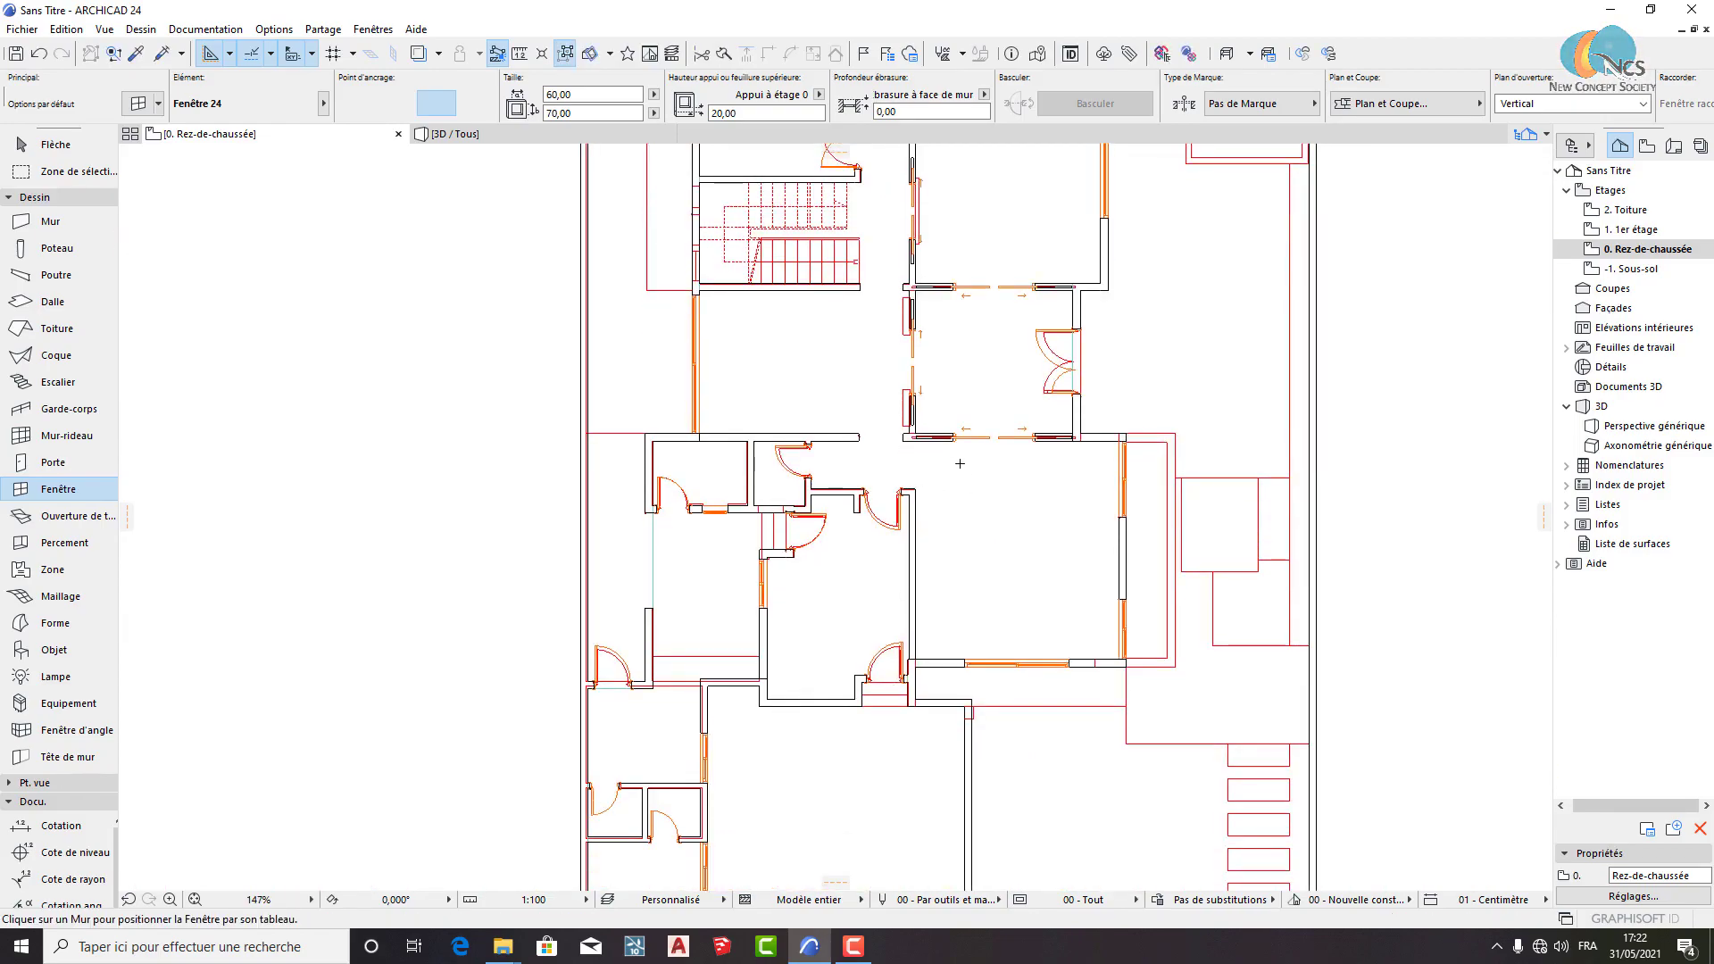
scroll(877, 470, "up", 8)
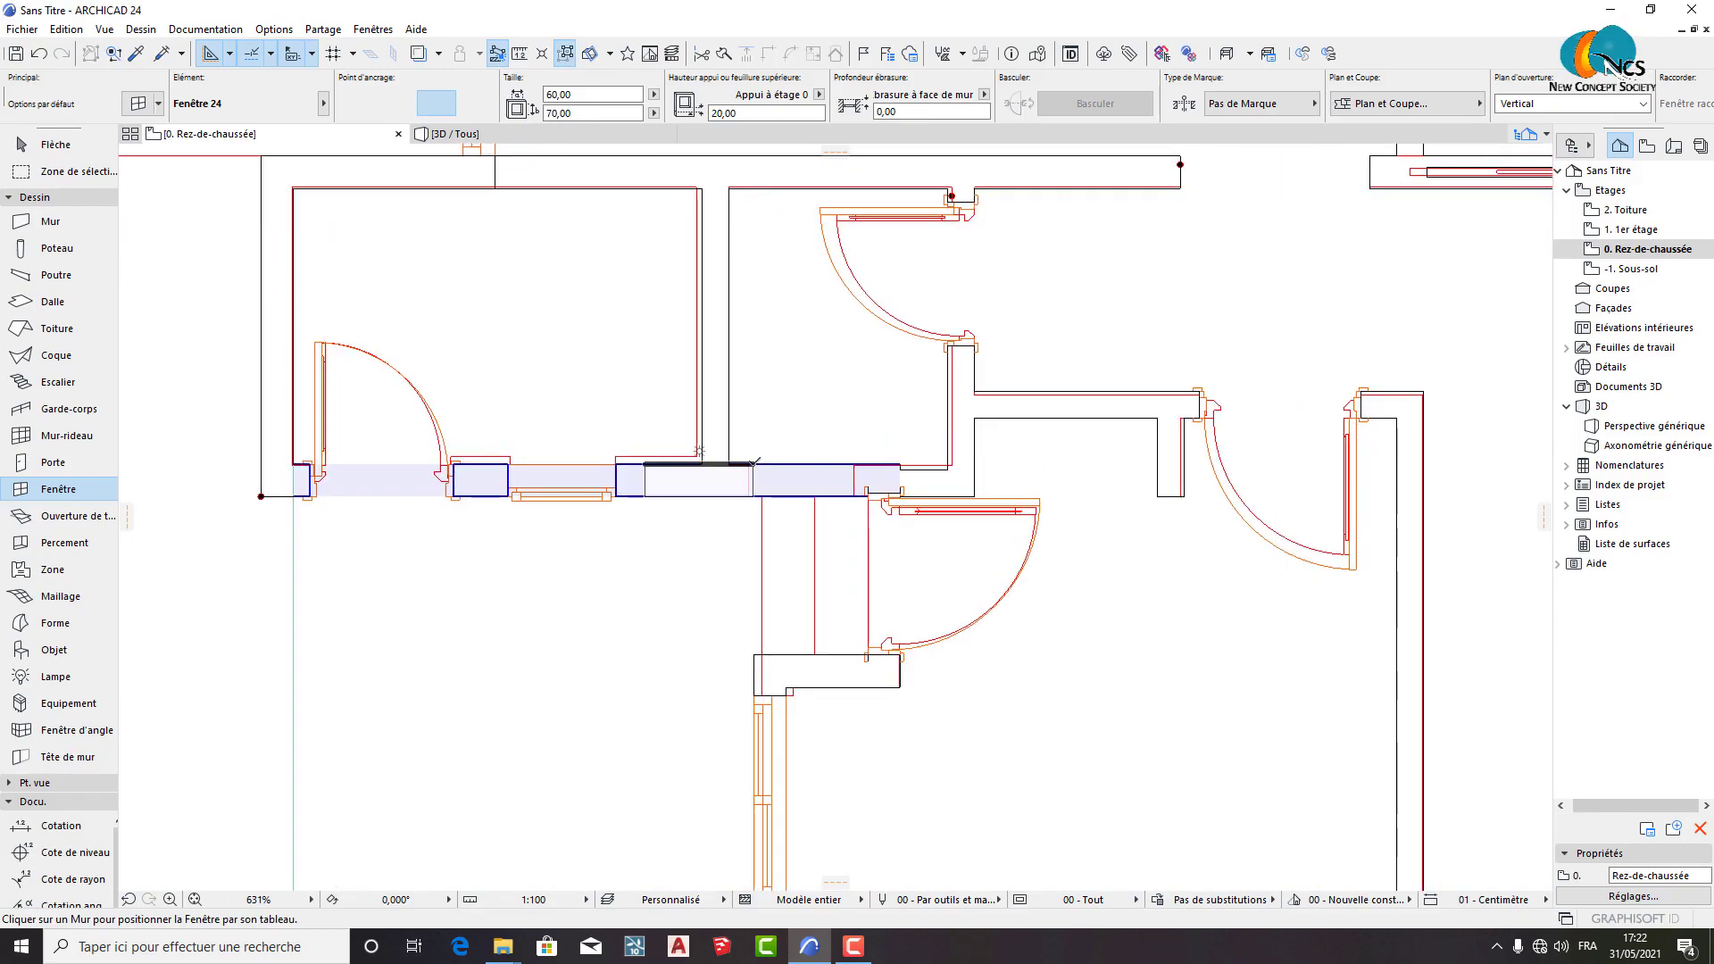
left_click(857, 490)
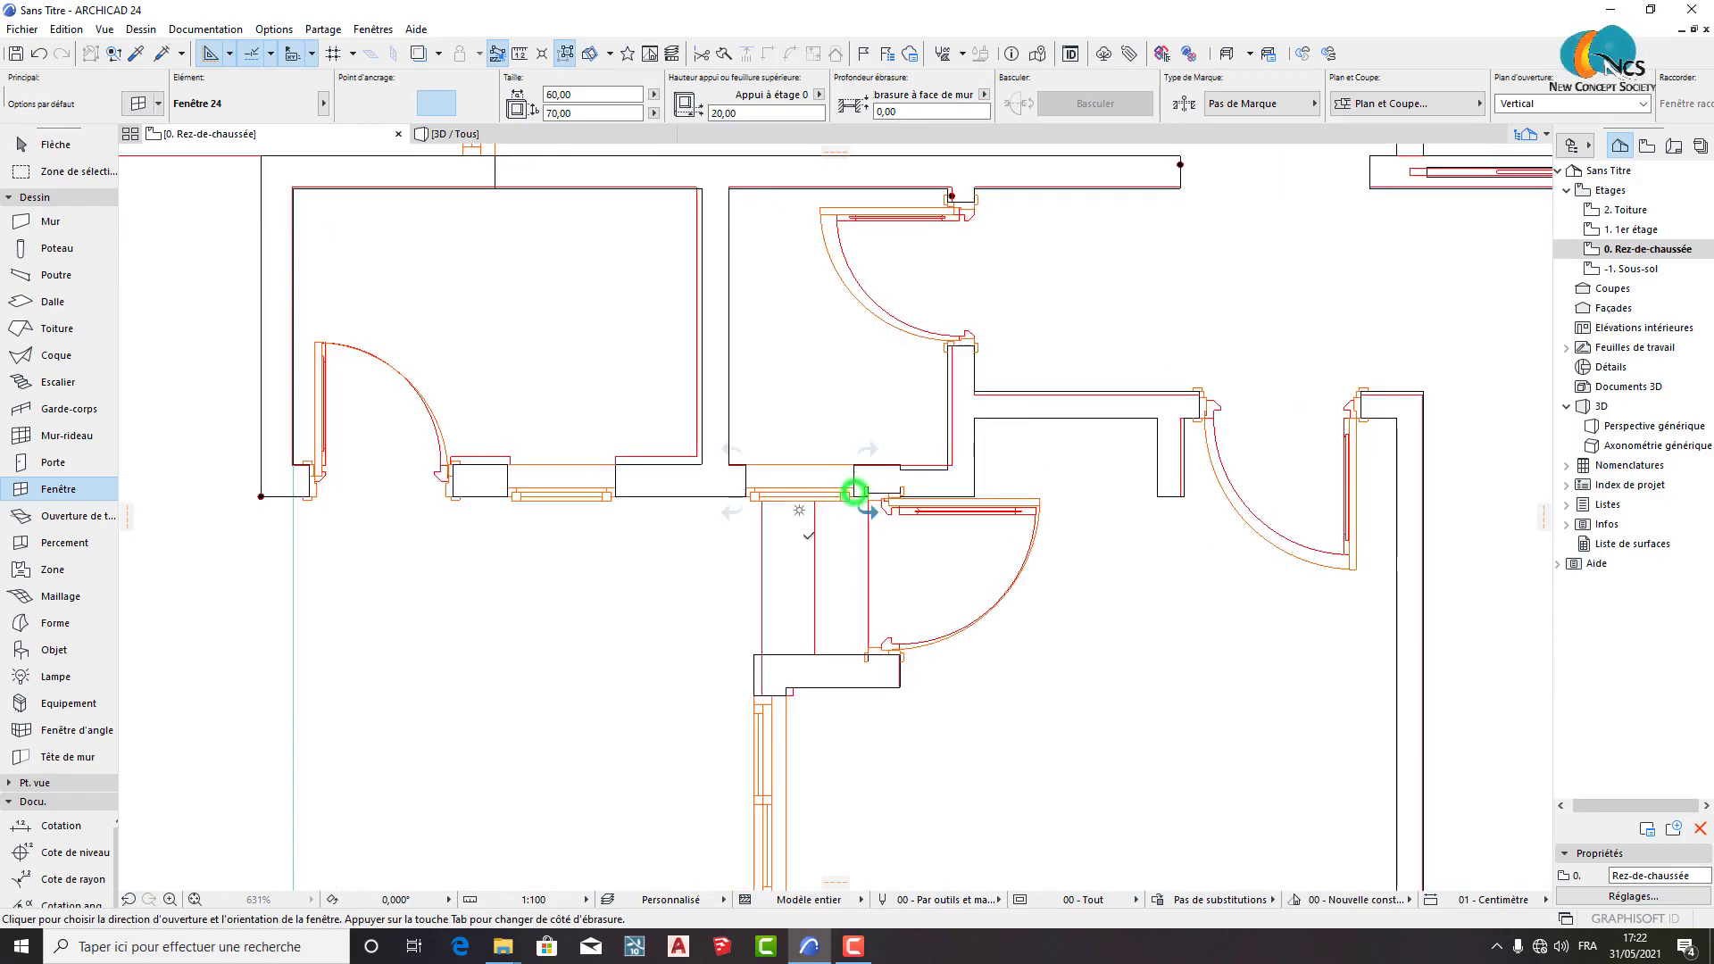
left_click(755, 543)
Place a louvred window in the right wall of the lower-left small room, between the two sliding windows, its lower end near the partition.
scroll(976, 674, "down", 5)
scroll(1034, 689, "down", 4)
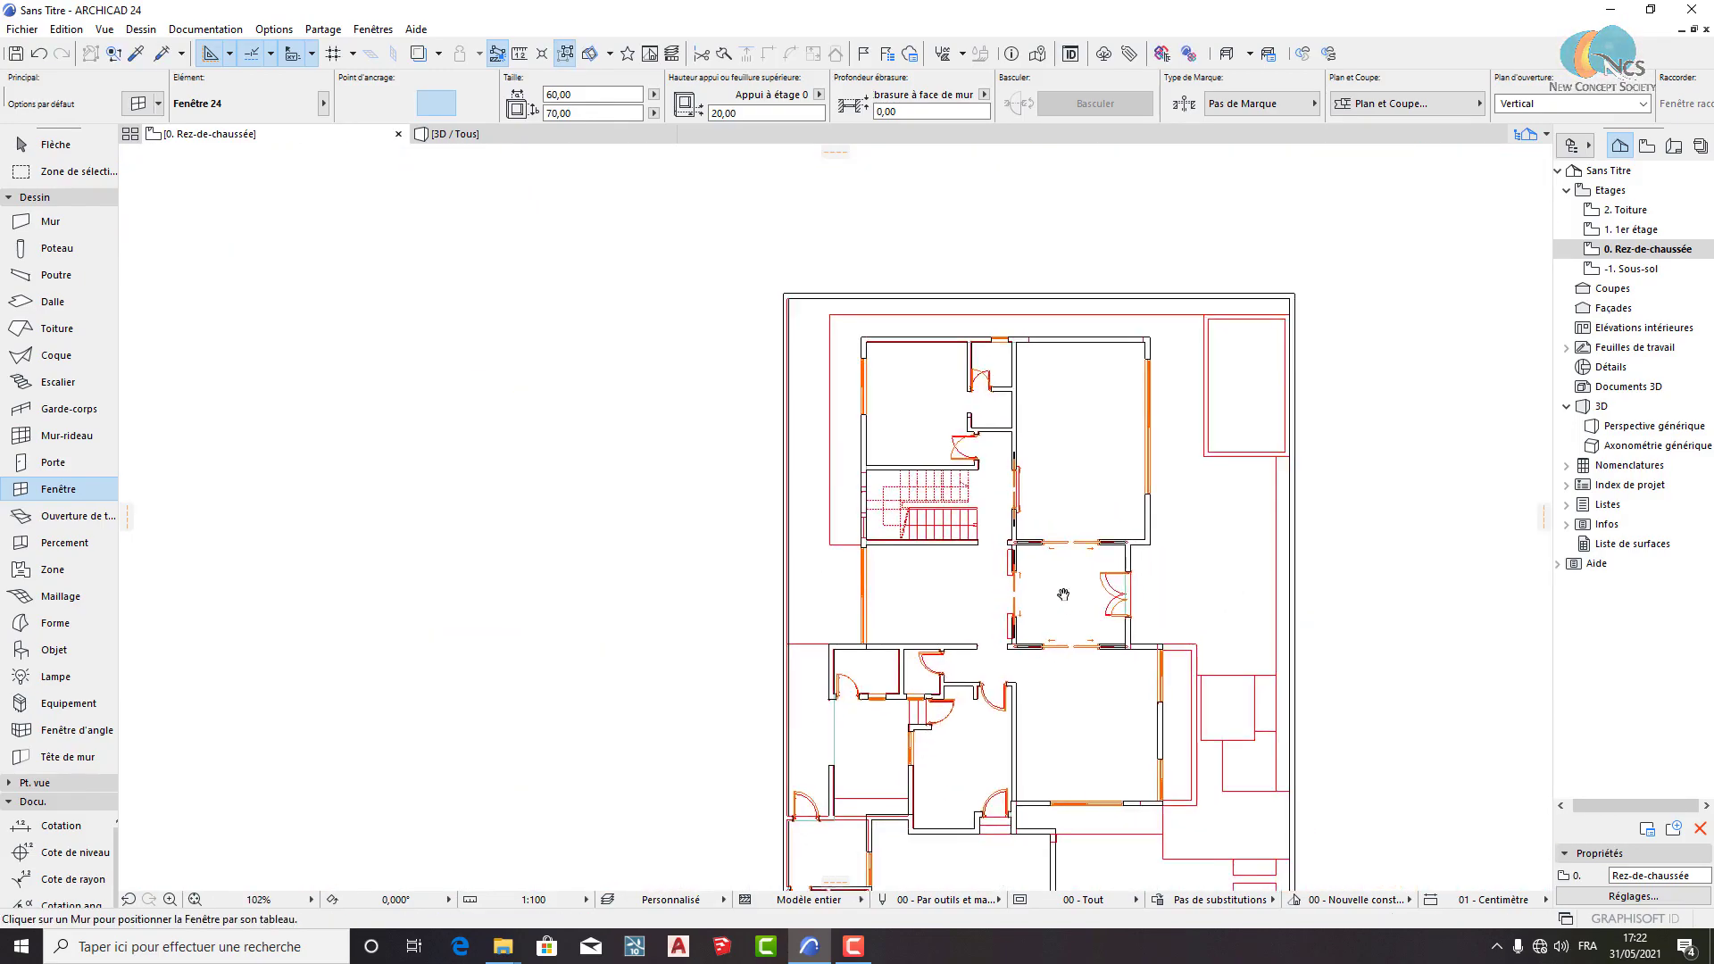
scroll(909, 621, "up", 9)
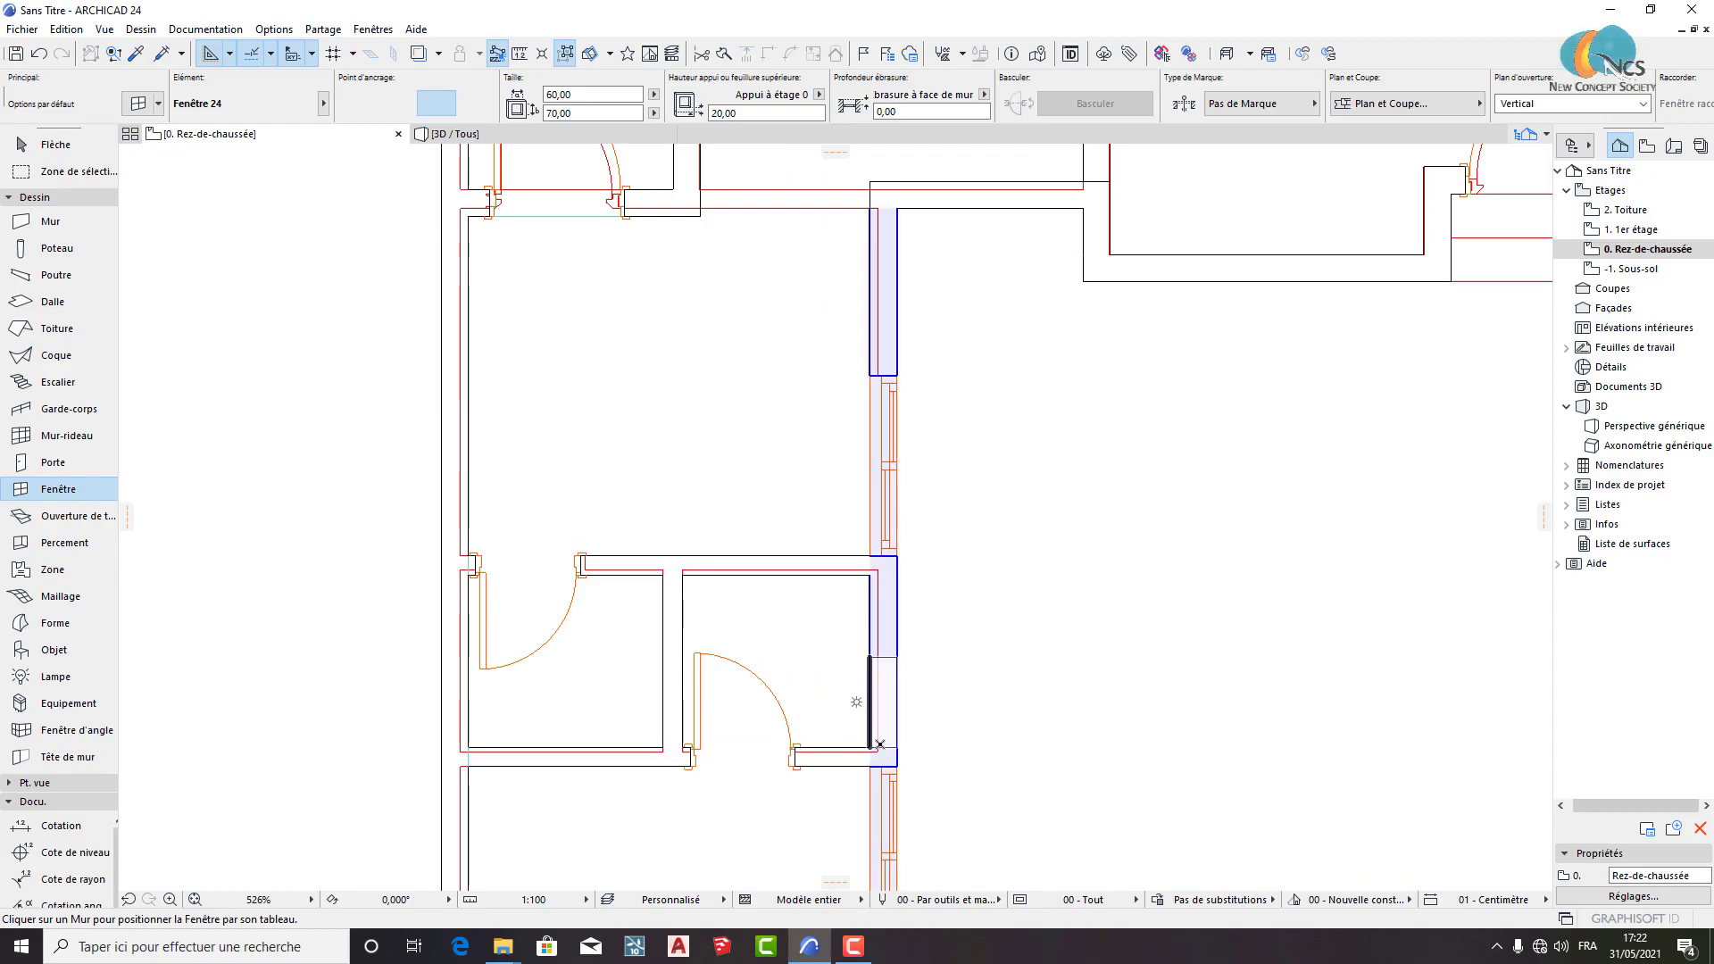
left_click(897, 744)
left_click(913, 639)
scroll(913, 639, "down", 5)
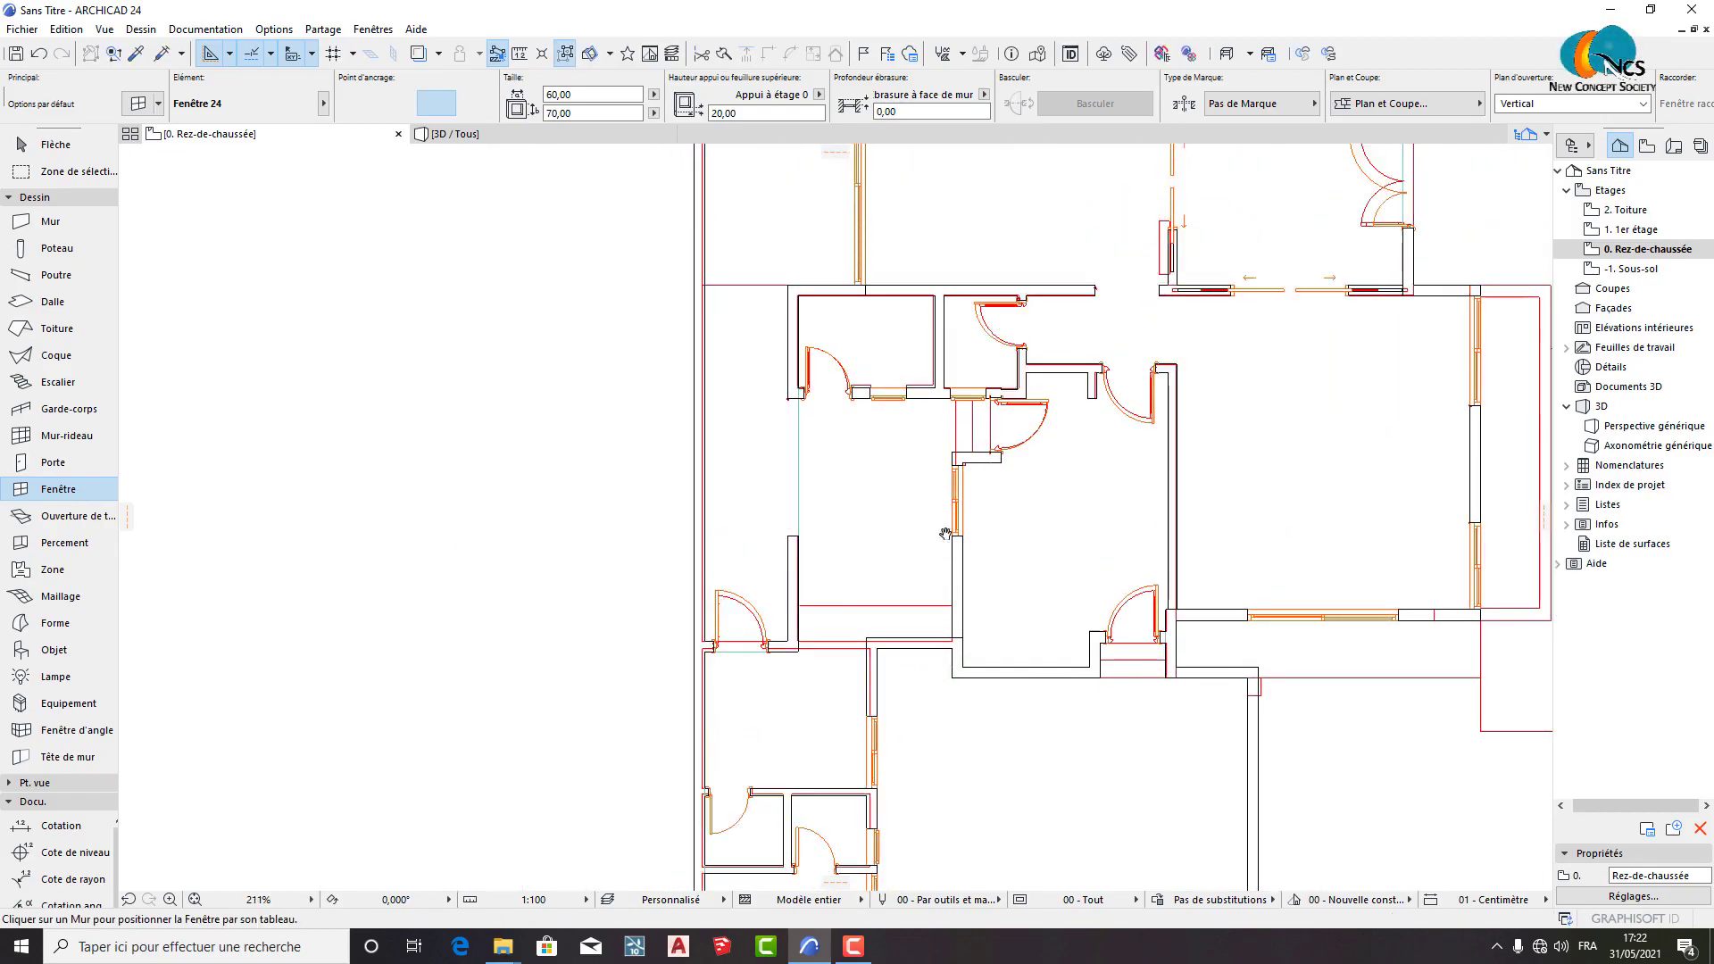
scroll(871, 382, "up", 3)
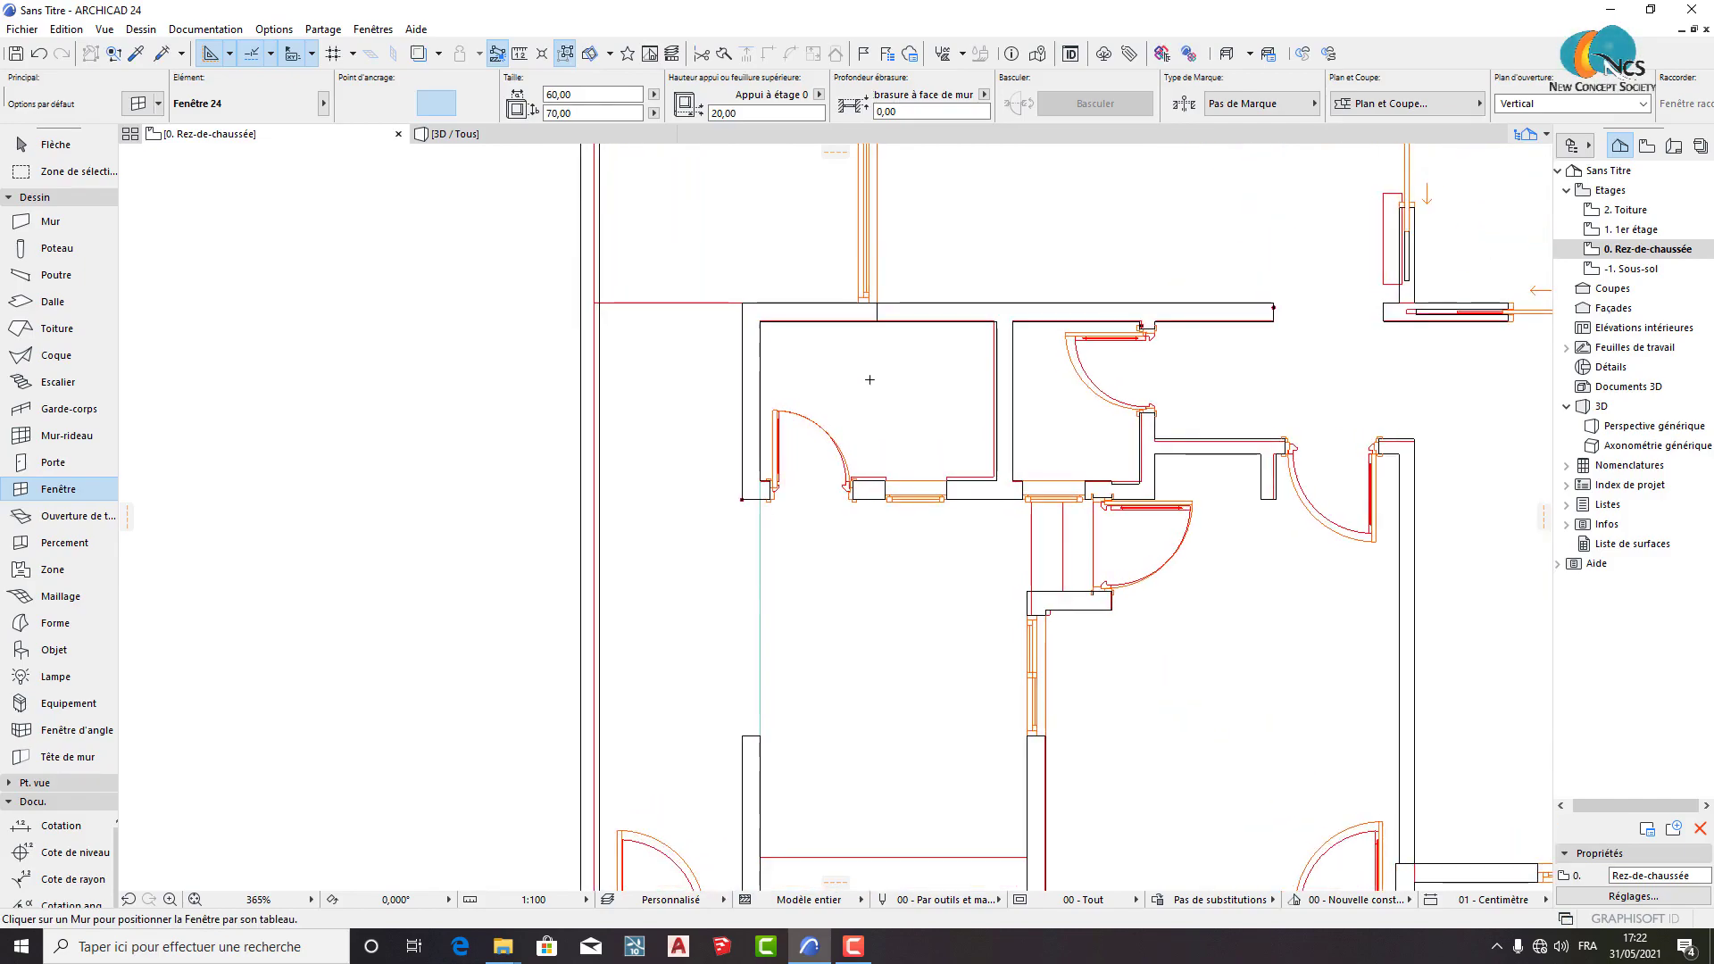
Pick up the settings of the upper-left room's sliding window and place one in the stairwell's exterior wall, across the red-marked opening.
middle_click_drag(874, 383, 909, 596)
scroll(909, 596, "down", 6)
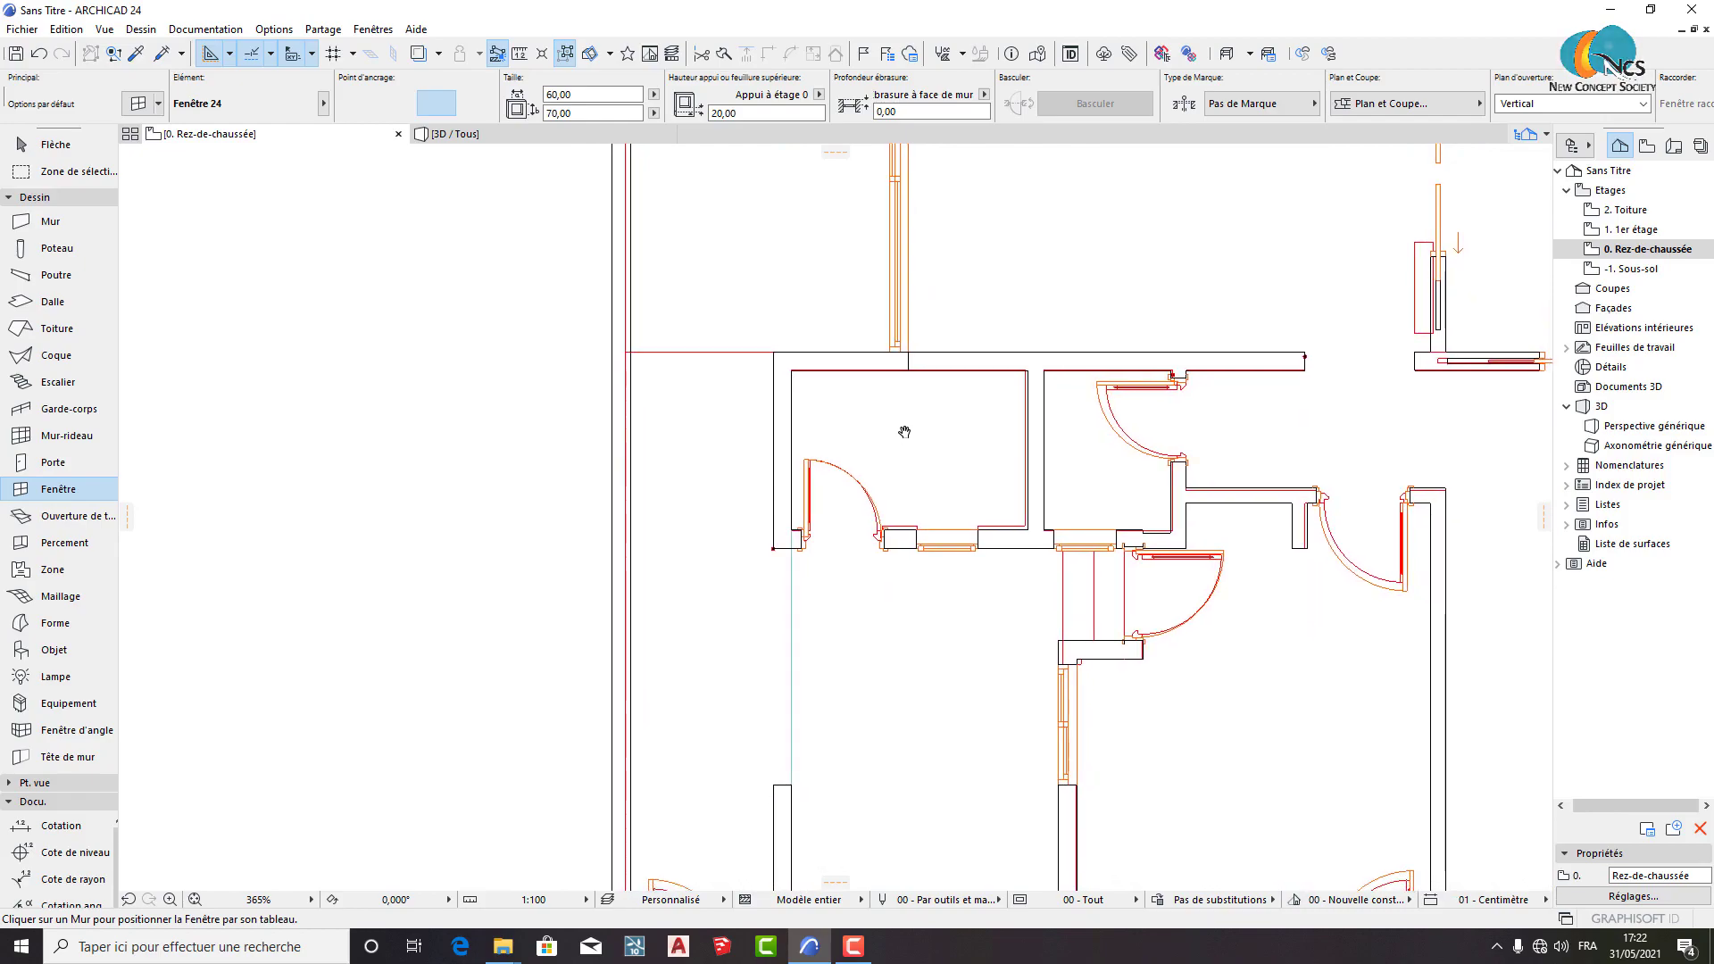
scroll(902, 461, "up", 3)
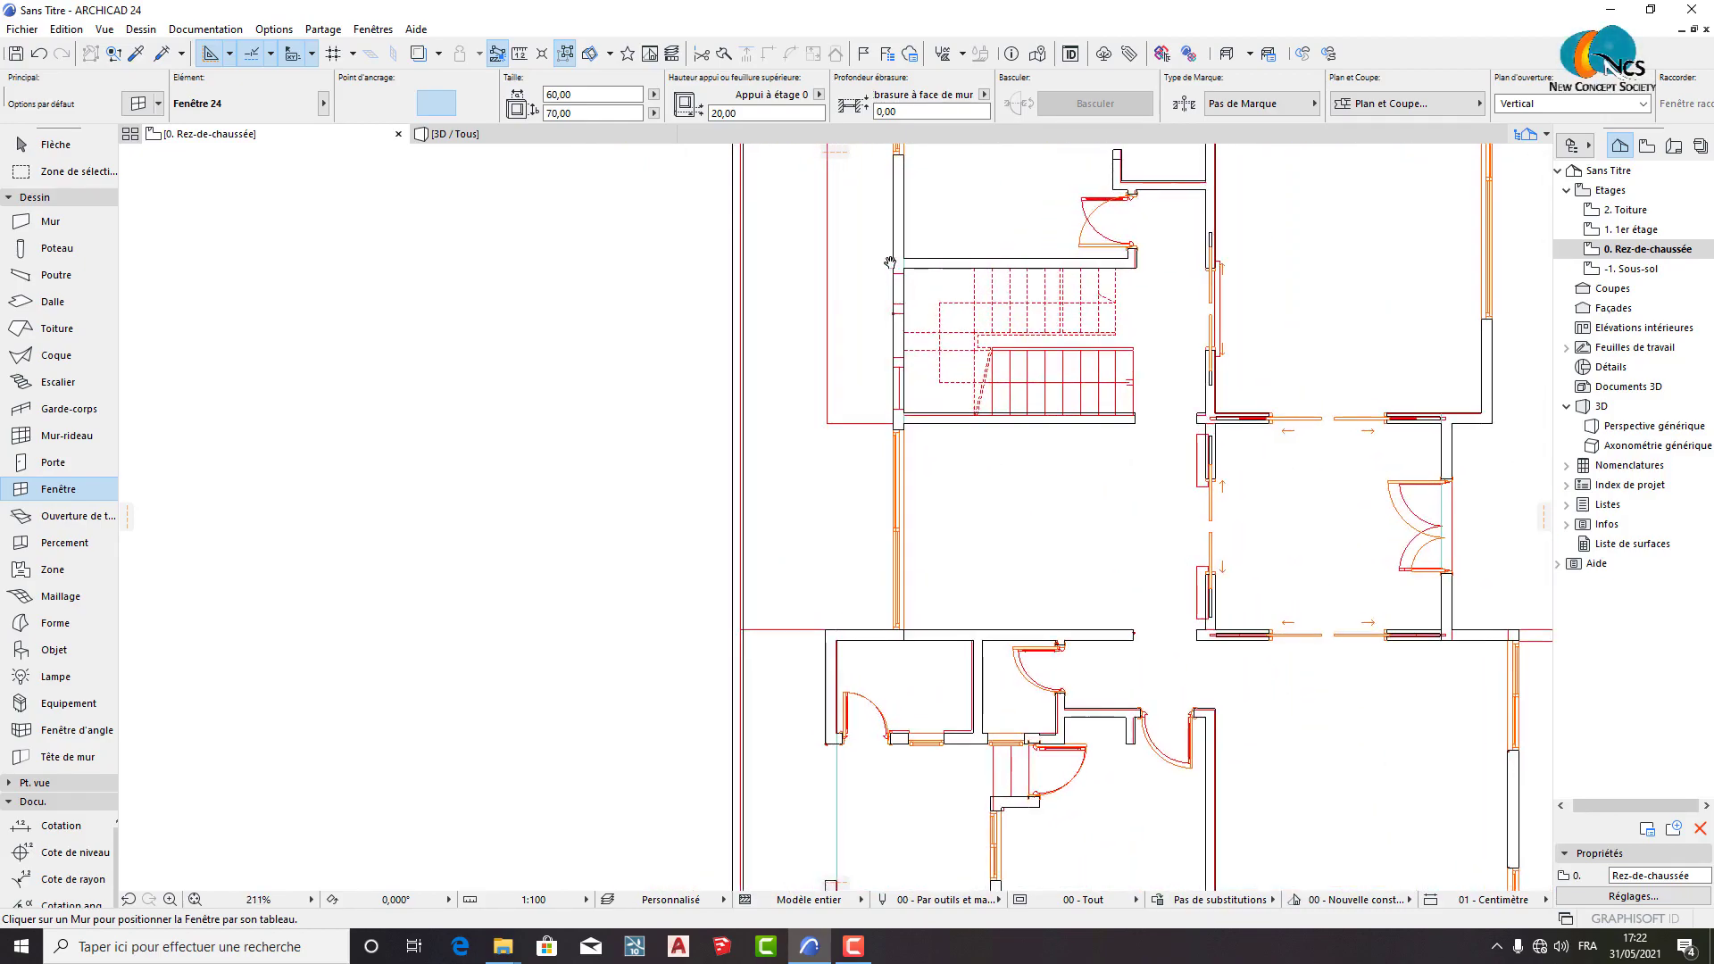
scroll(904, 409, "up", 3)
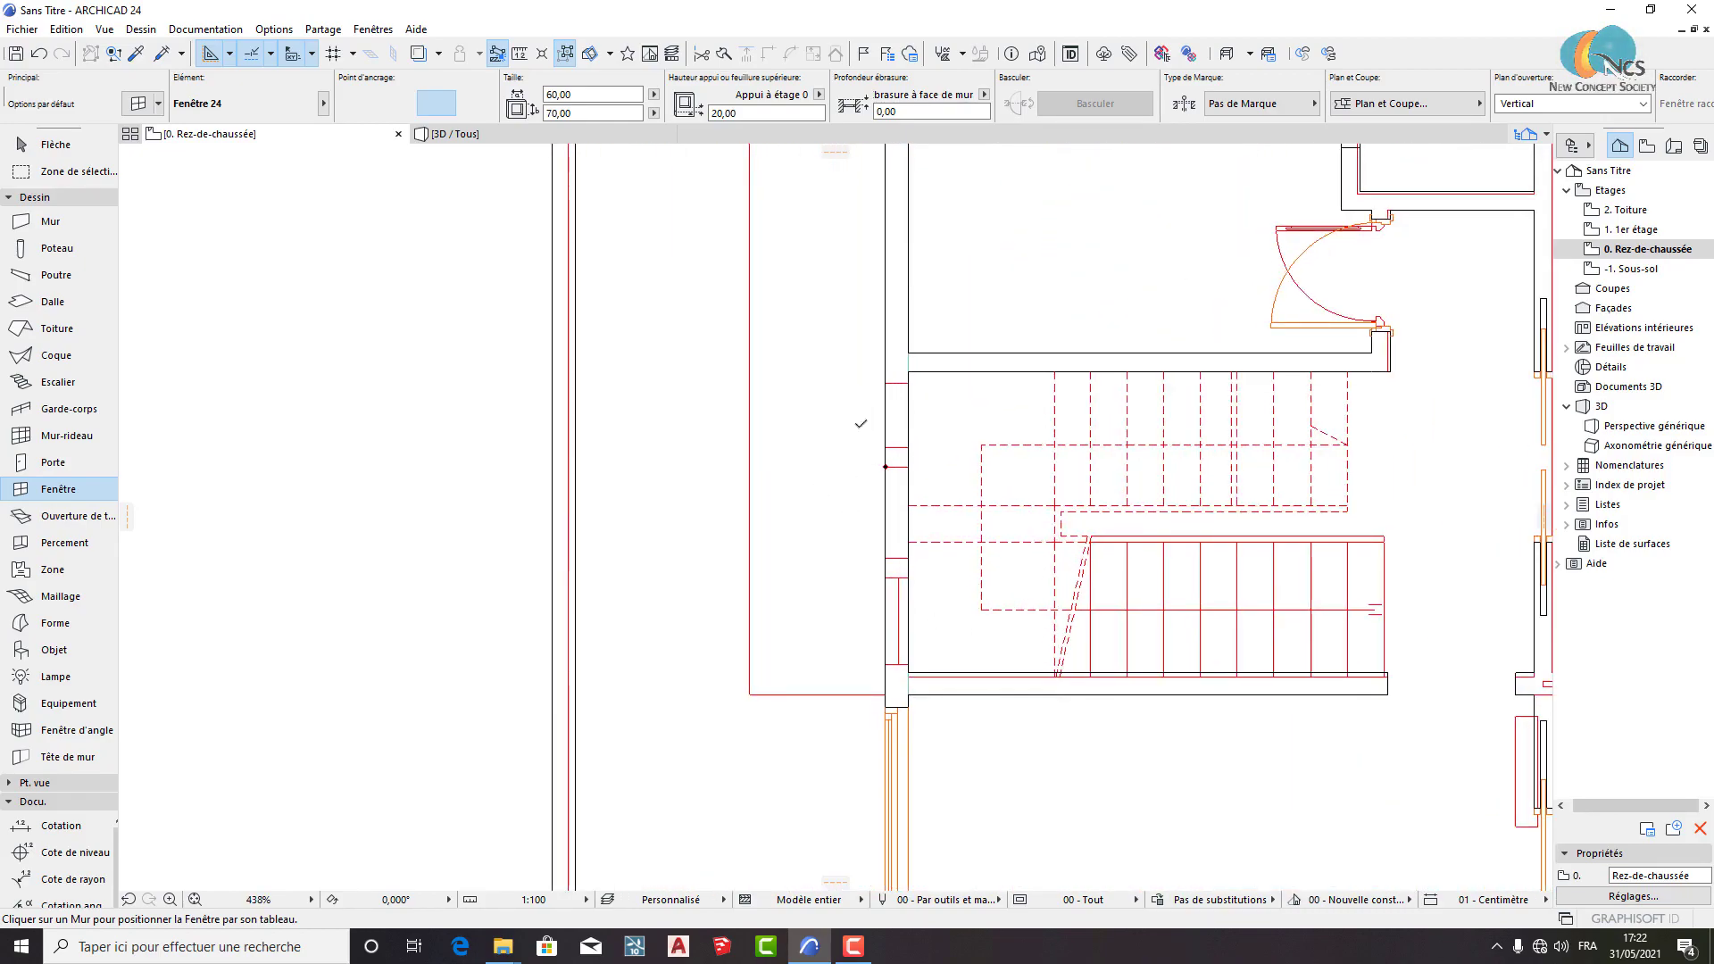
scroll(869, 513, "down", 3)
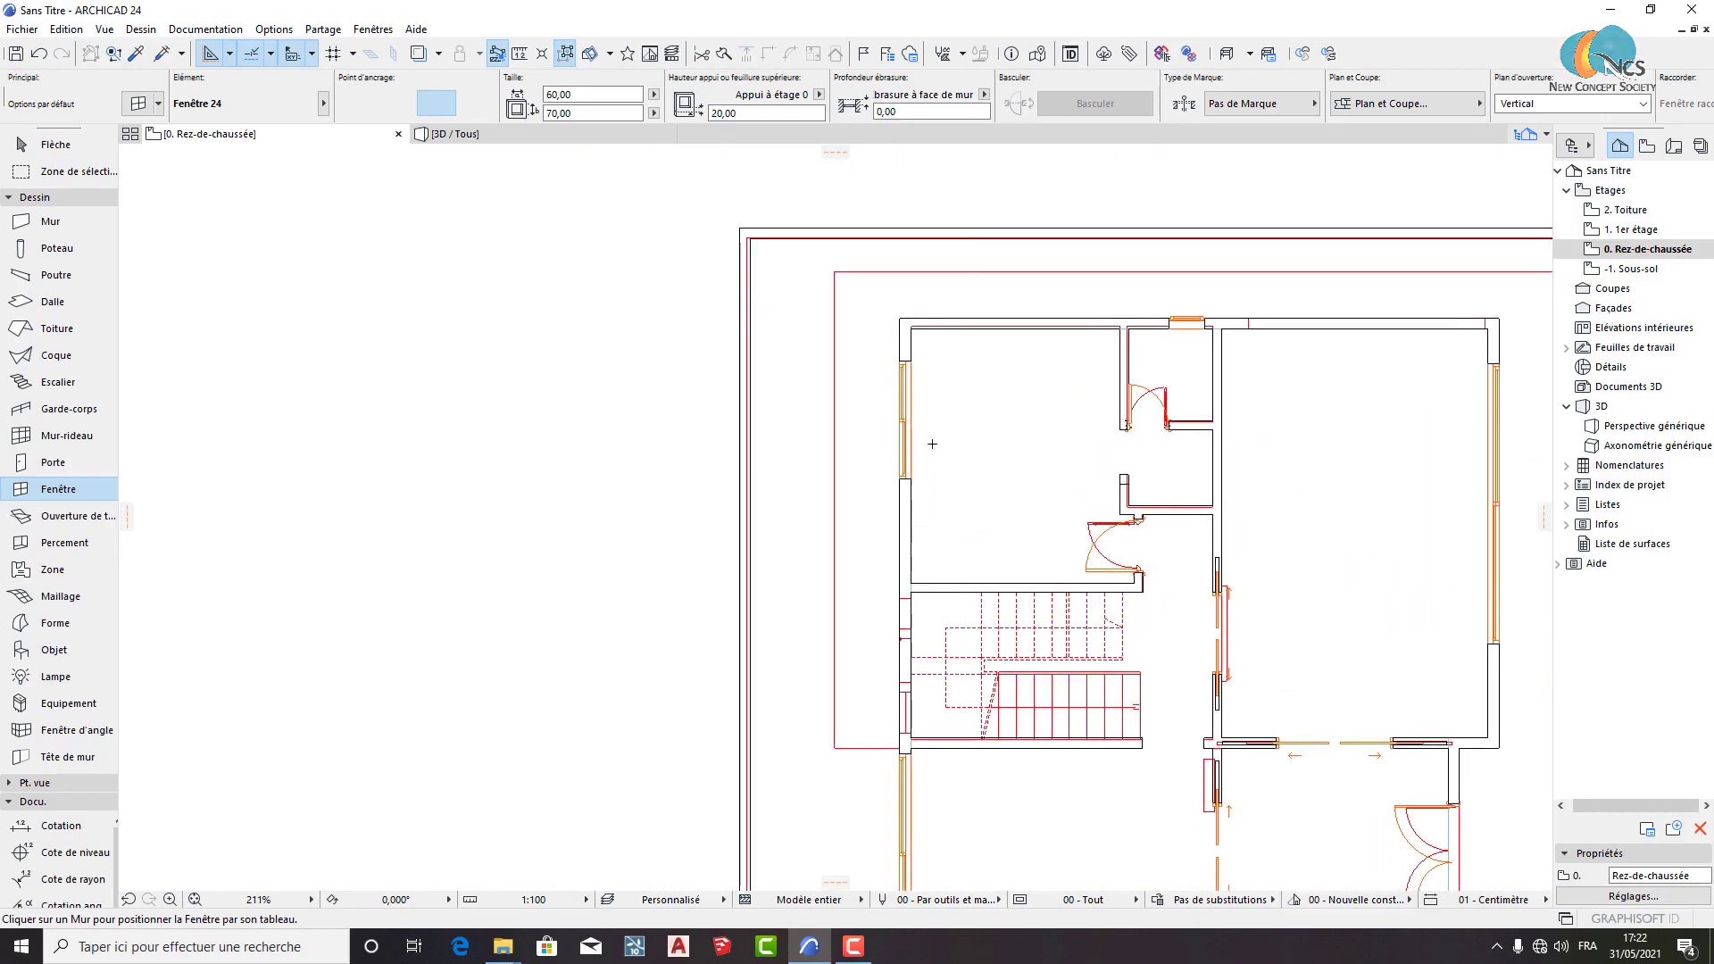
scroll(899, 463, "up", 2)
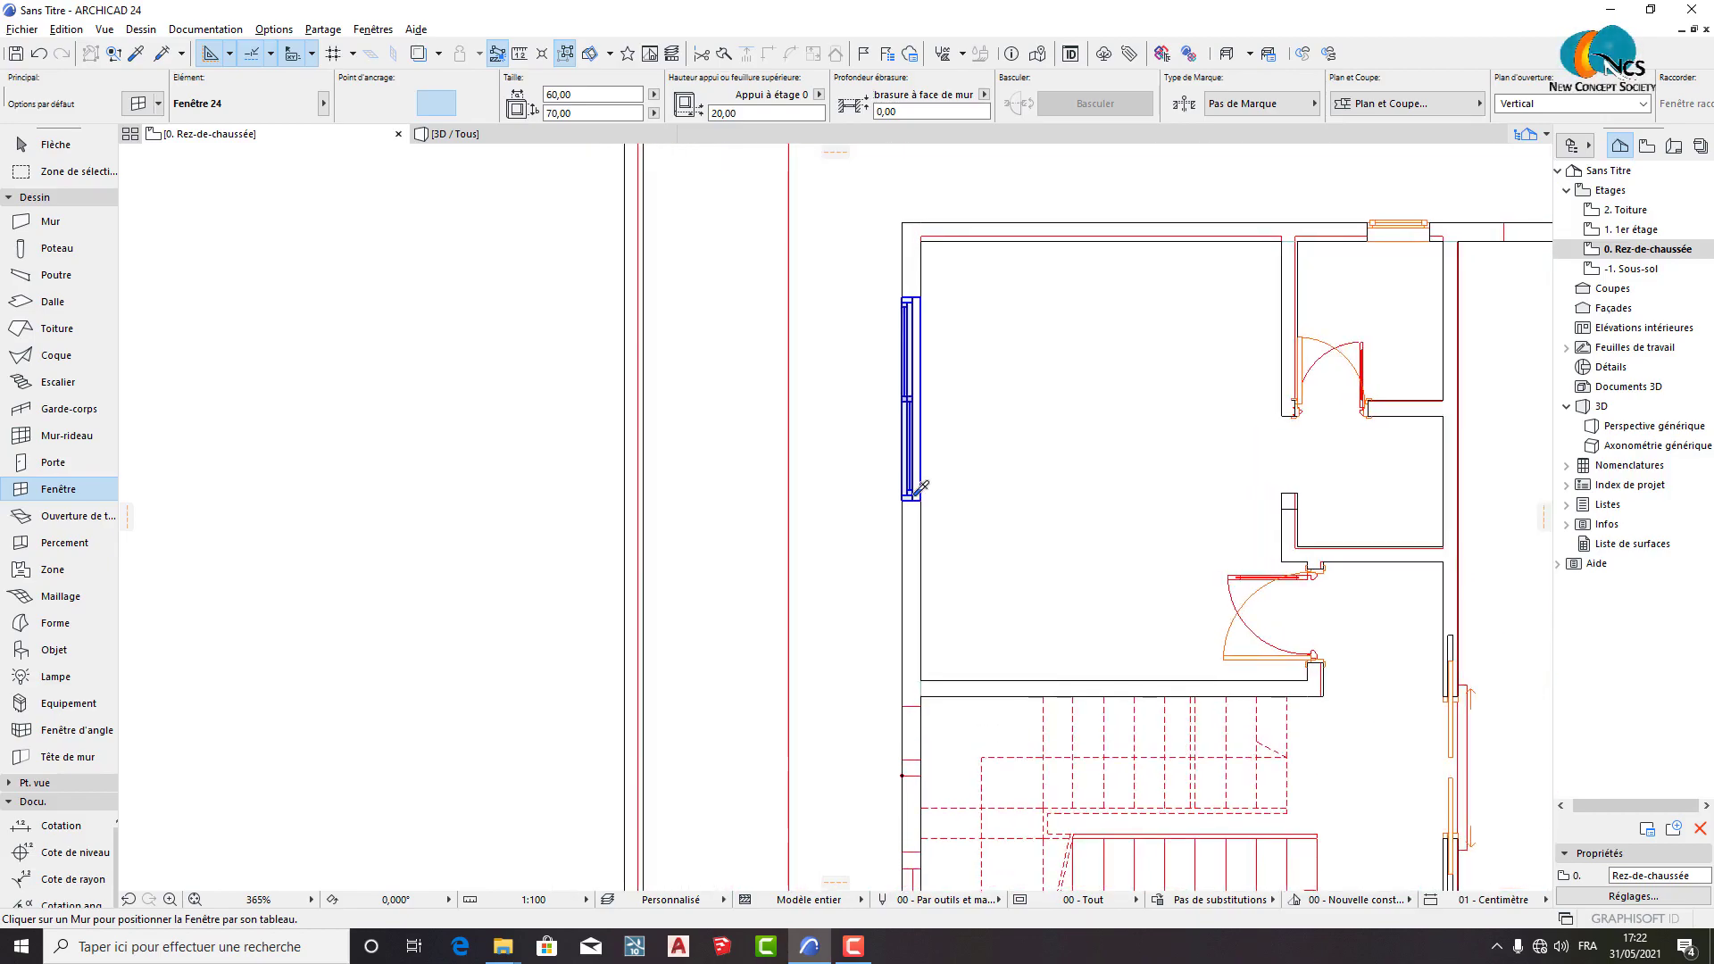
left_click(918, 488, "alt")
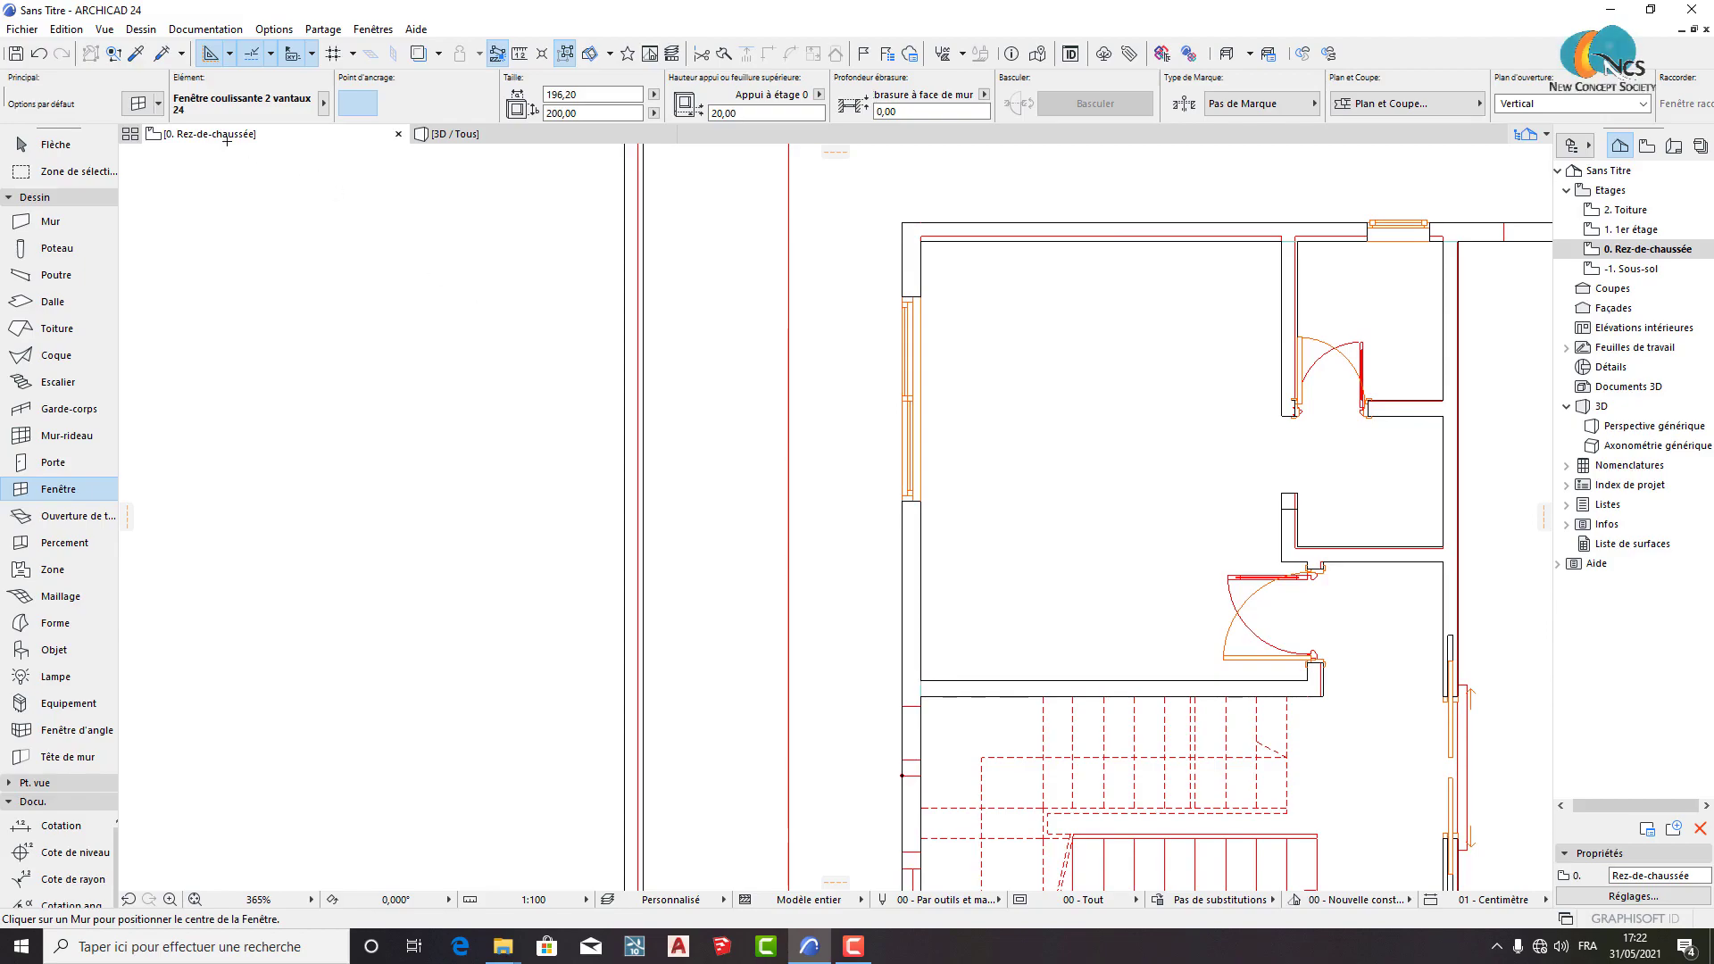
left_click(137, 56)
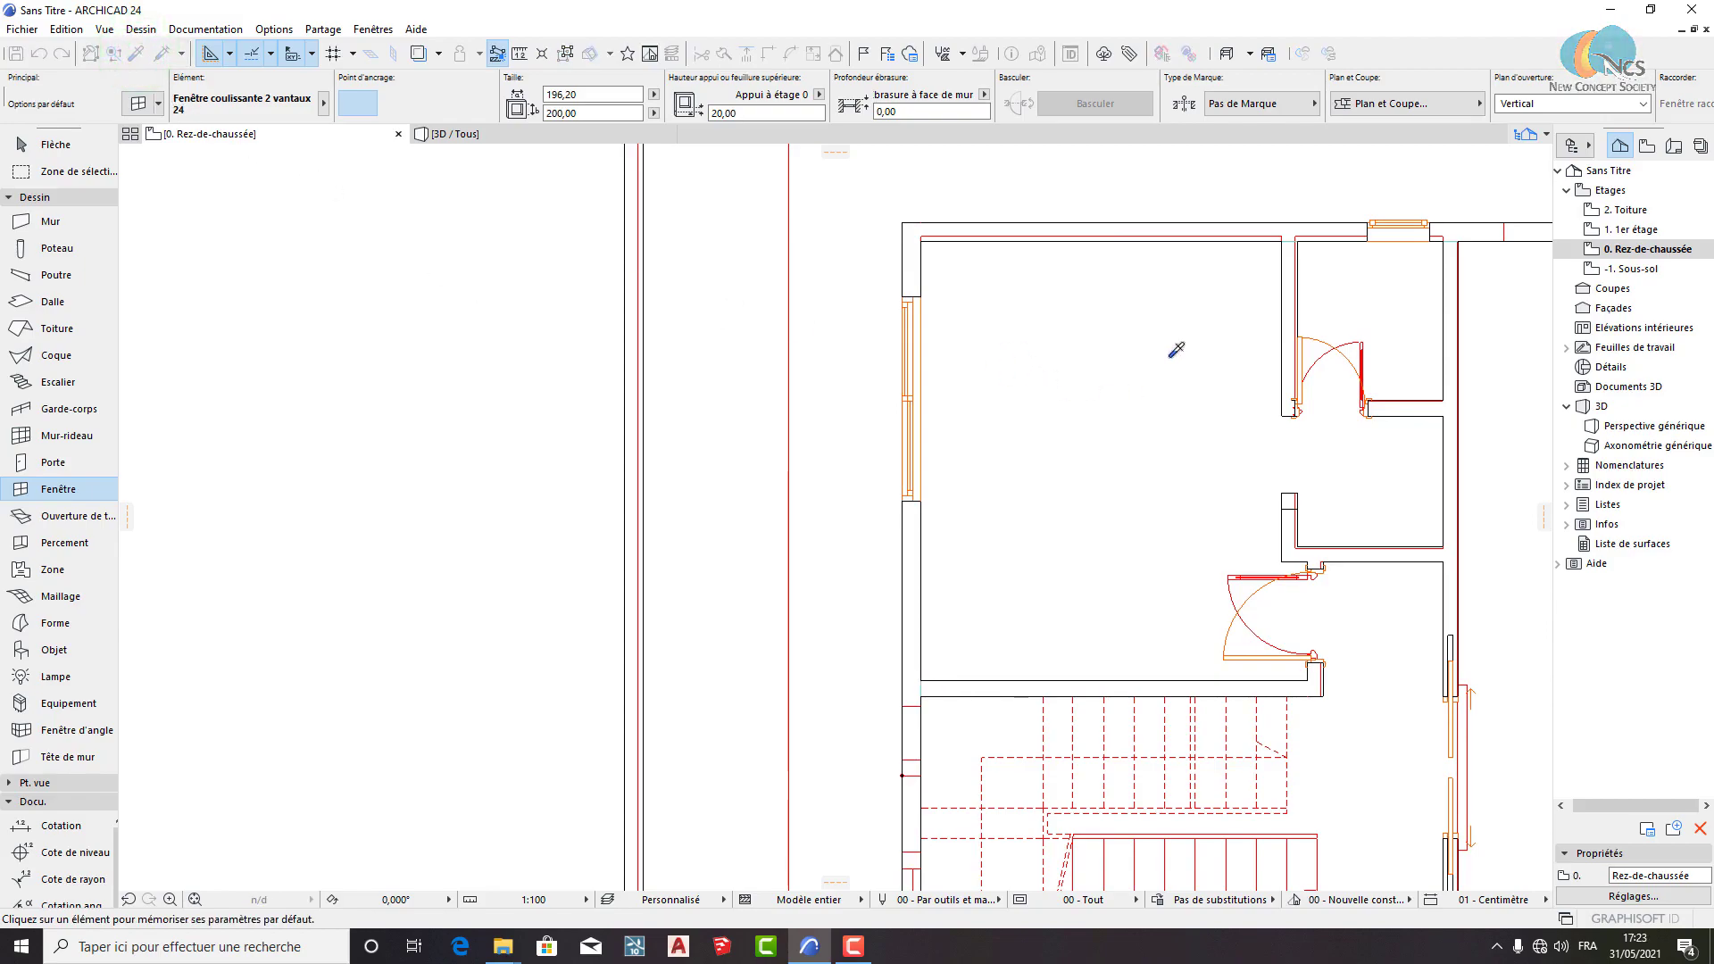
left_click(909, 492)
middle_click_drag(905, 632, 887, 336)
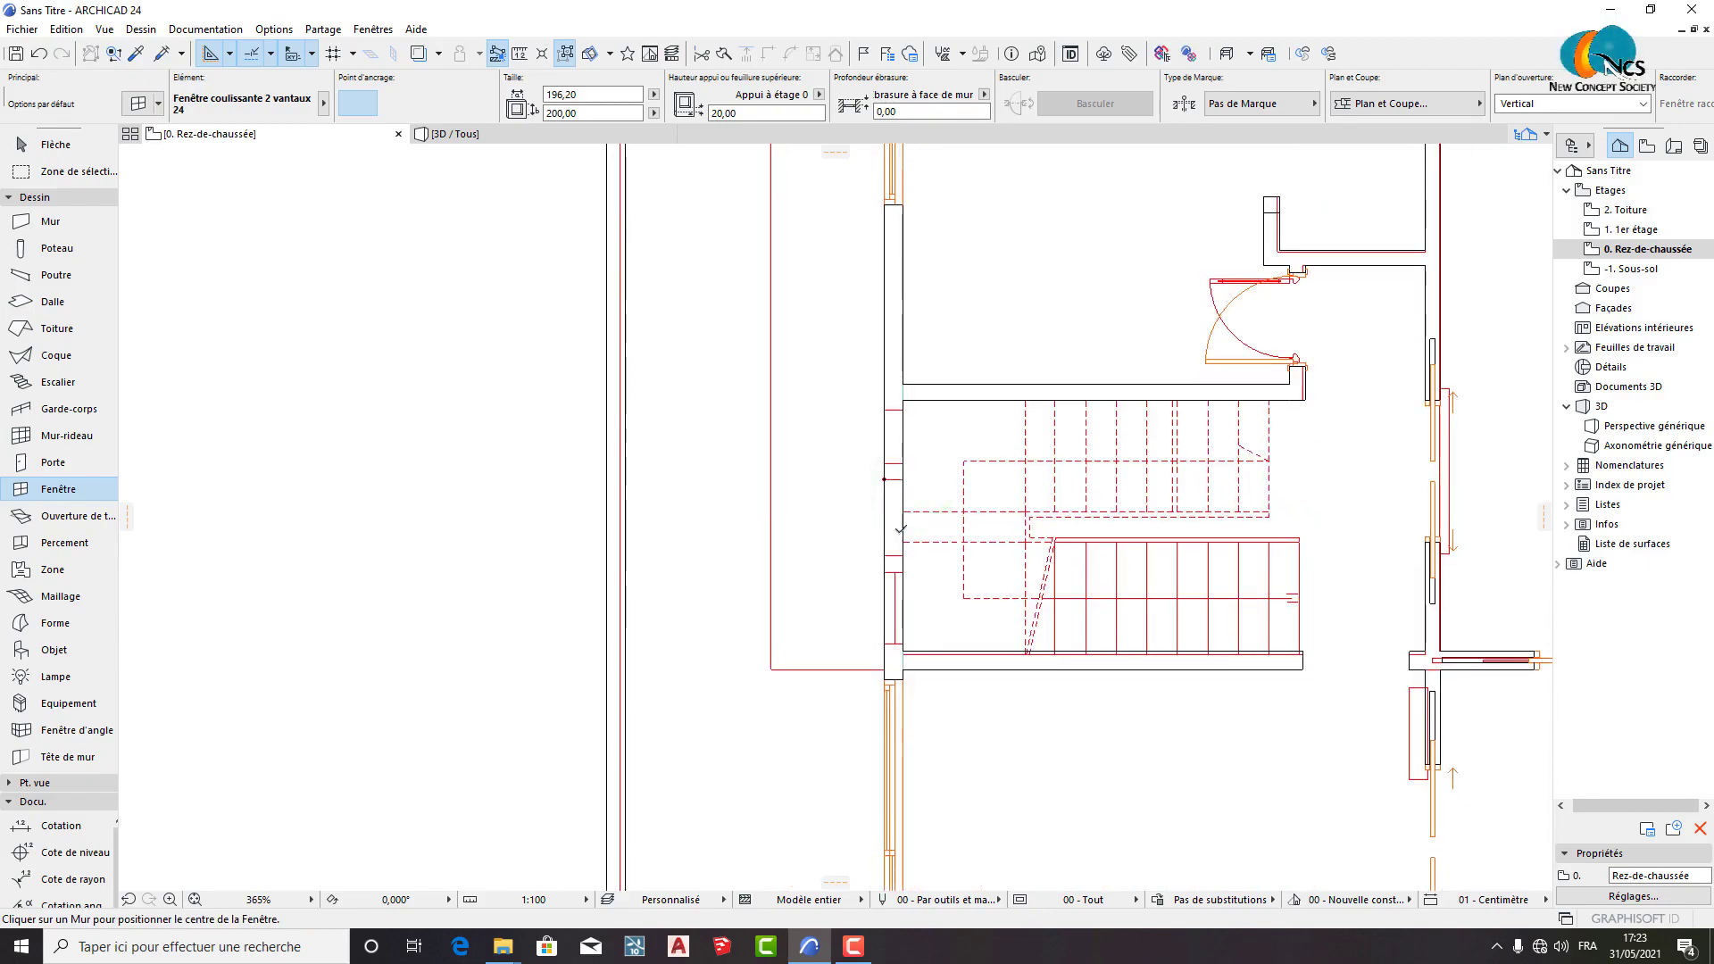
left_click(894, 522)
left_click(737, 462)
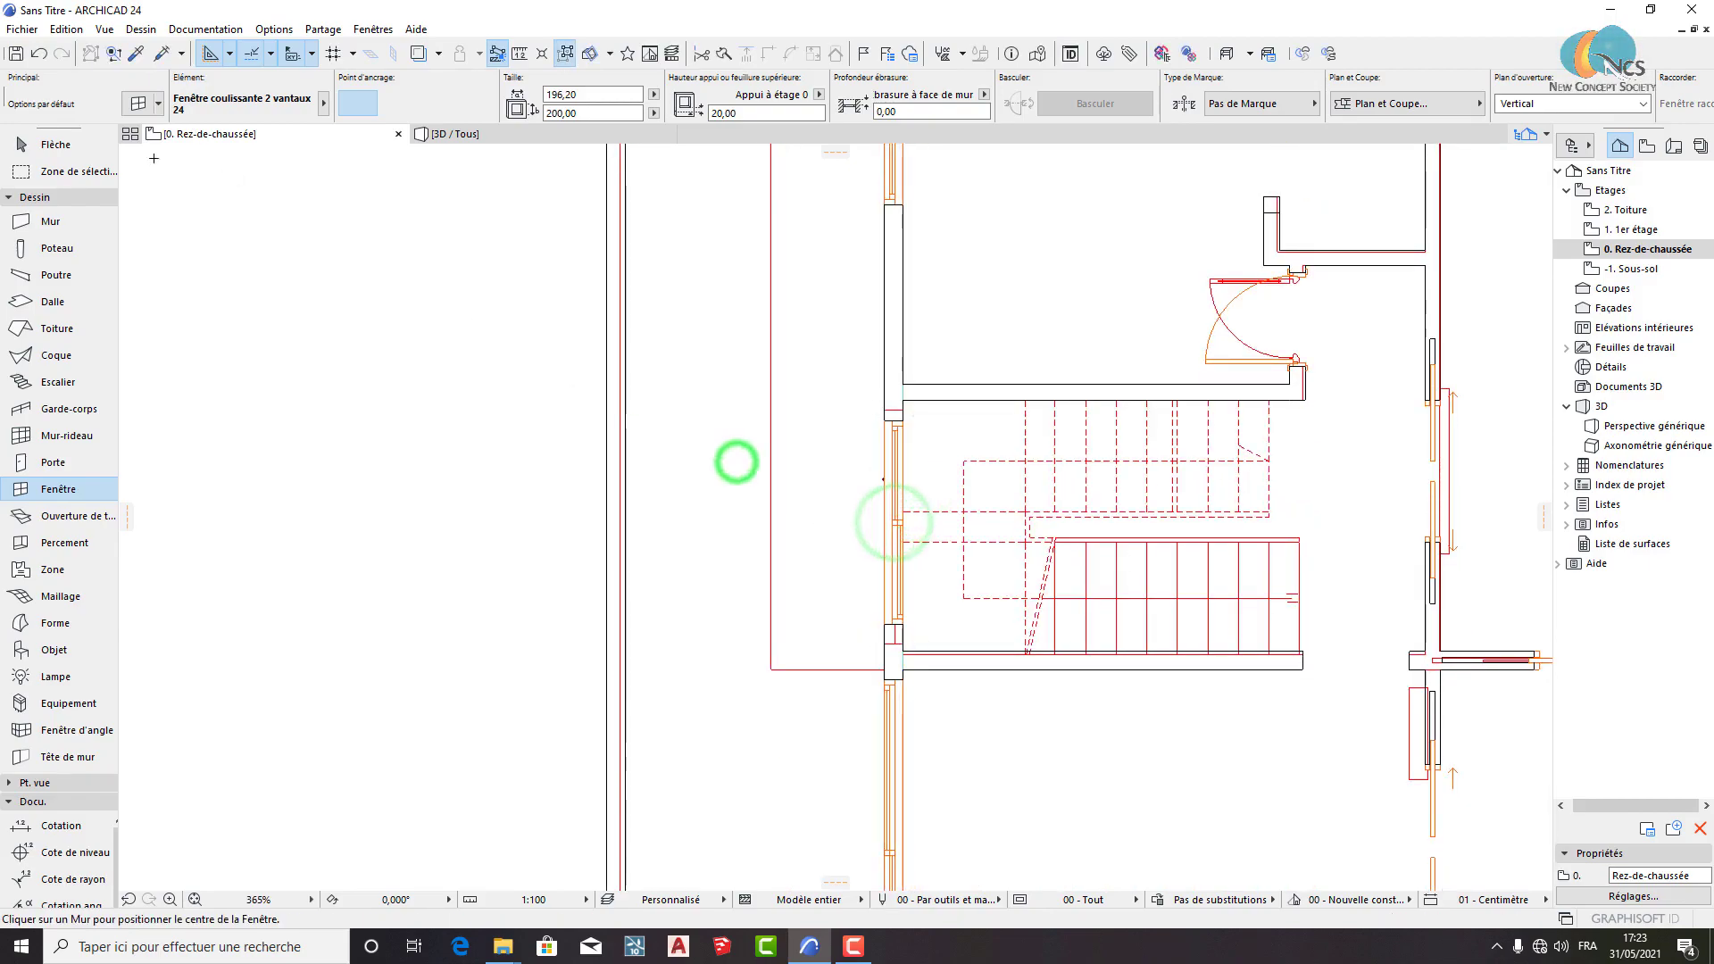
Move the stairwell sliding window's lower end onto the lower red mark and stretch its upper end to the upper red mark.
left_click(30, 150)
left_click(895, 609)
scroll(898, 612, "up", 3)
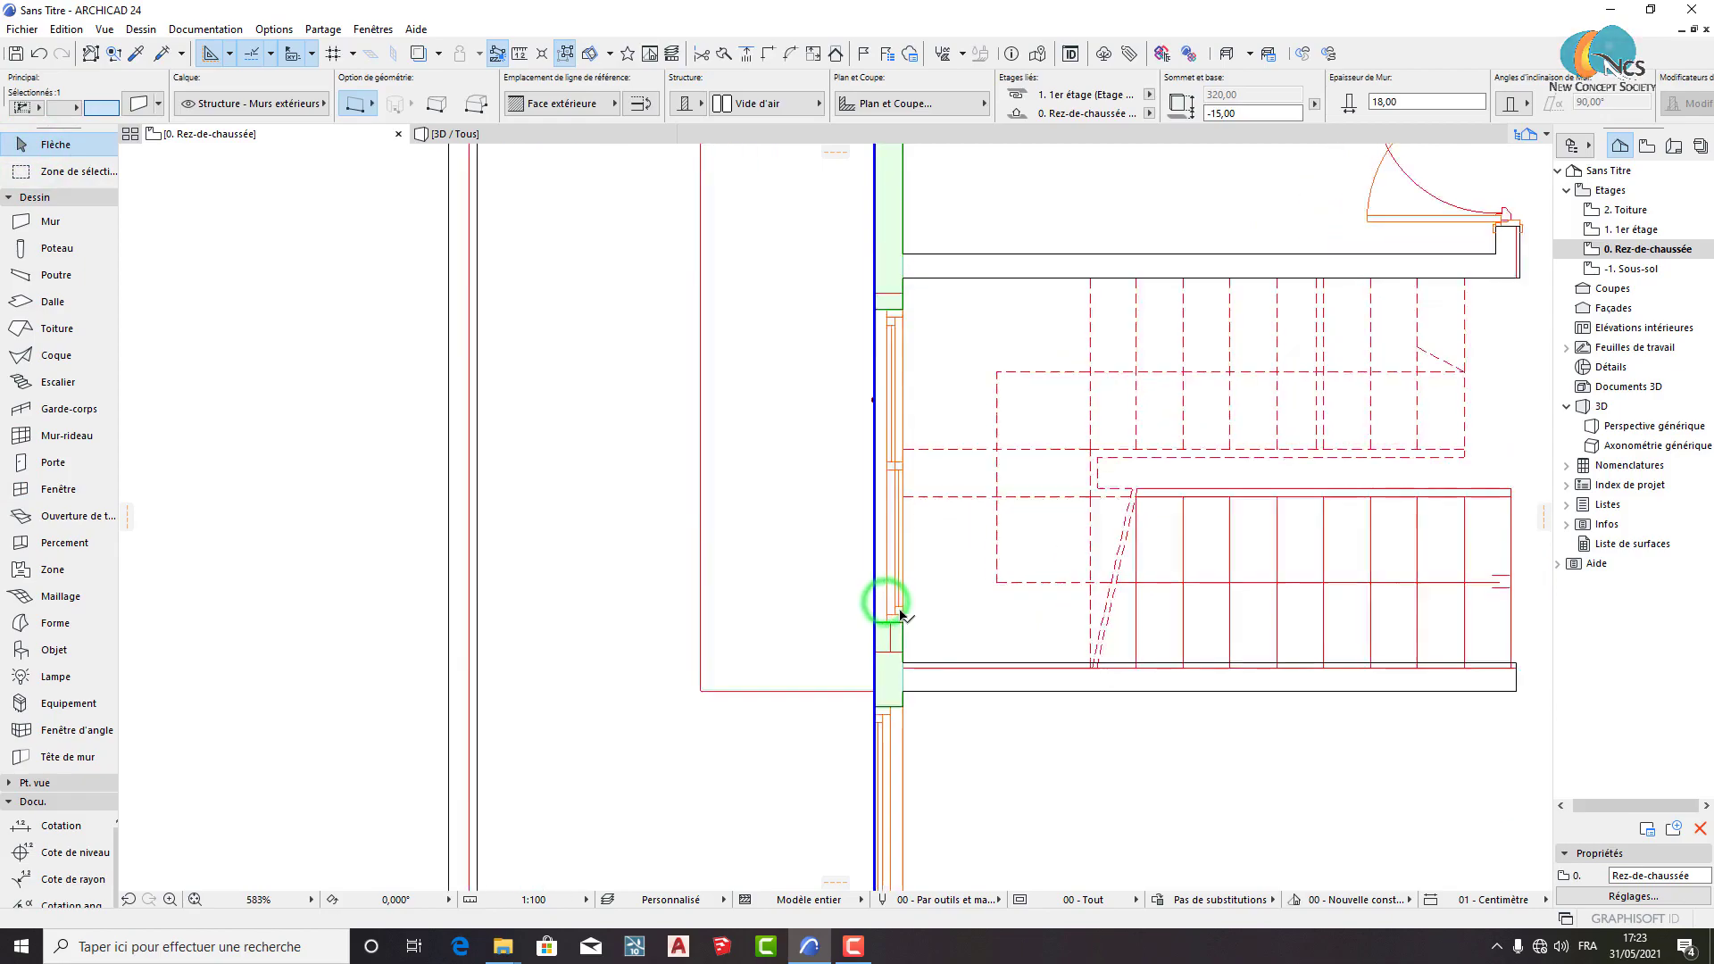
left_click(896, 607)
left_click(902, 621)
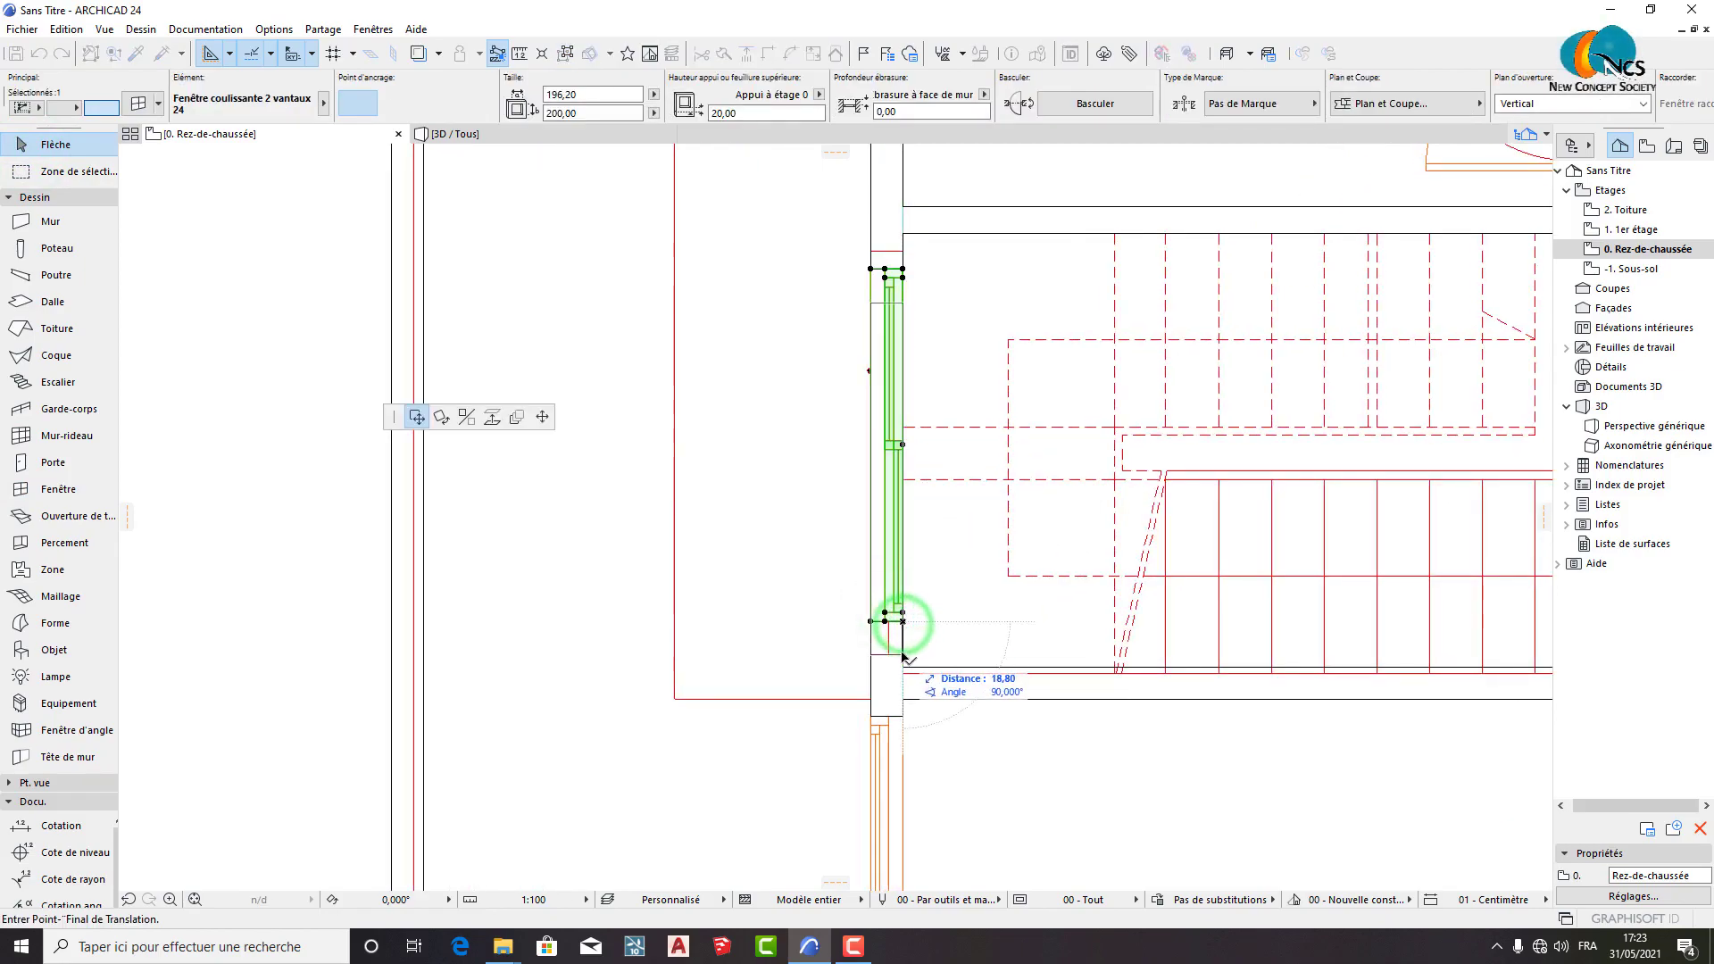
left_click(903, 654)
left_click(875, 309)
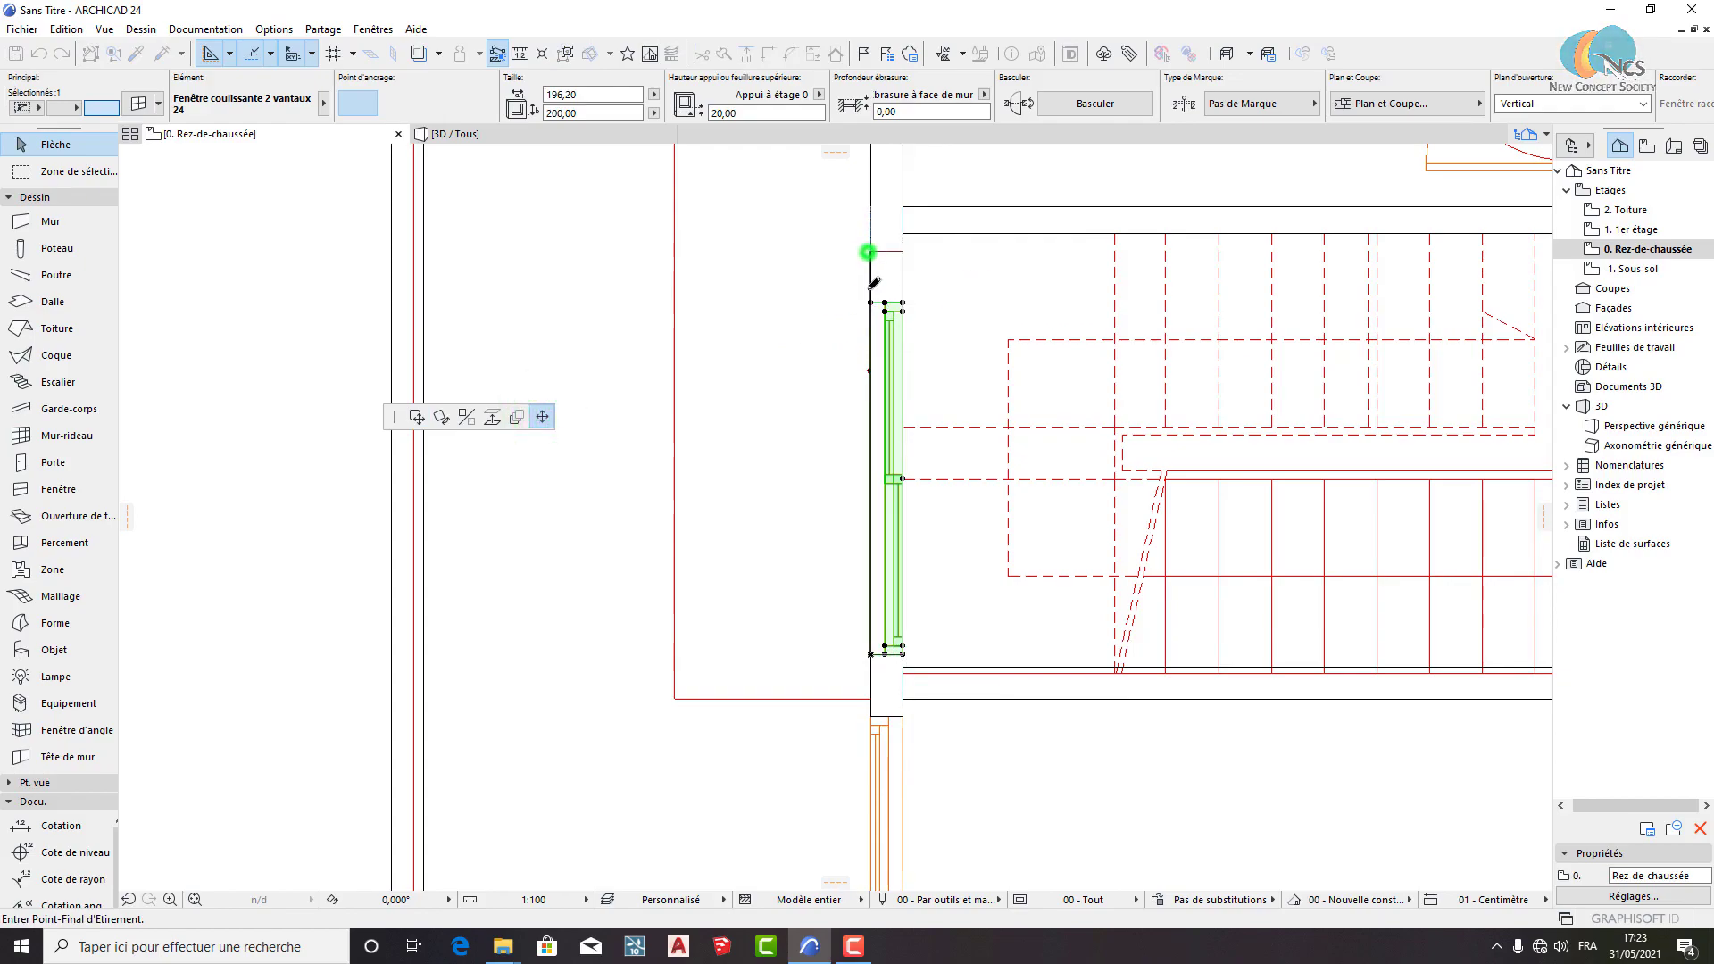
left_click(868, 253)
Set the stairwell sliding window's height to 100 and deselect it.
left_click(565, 53)
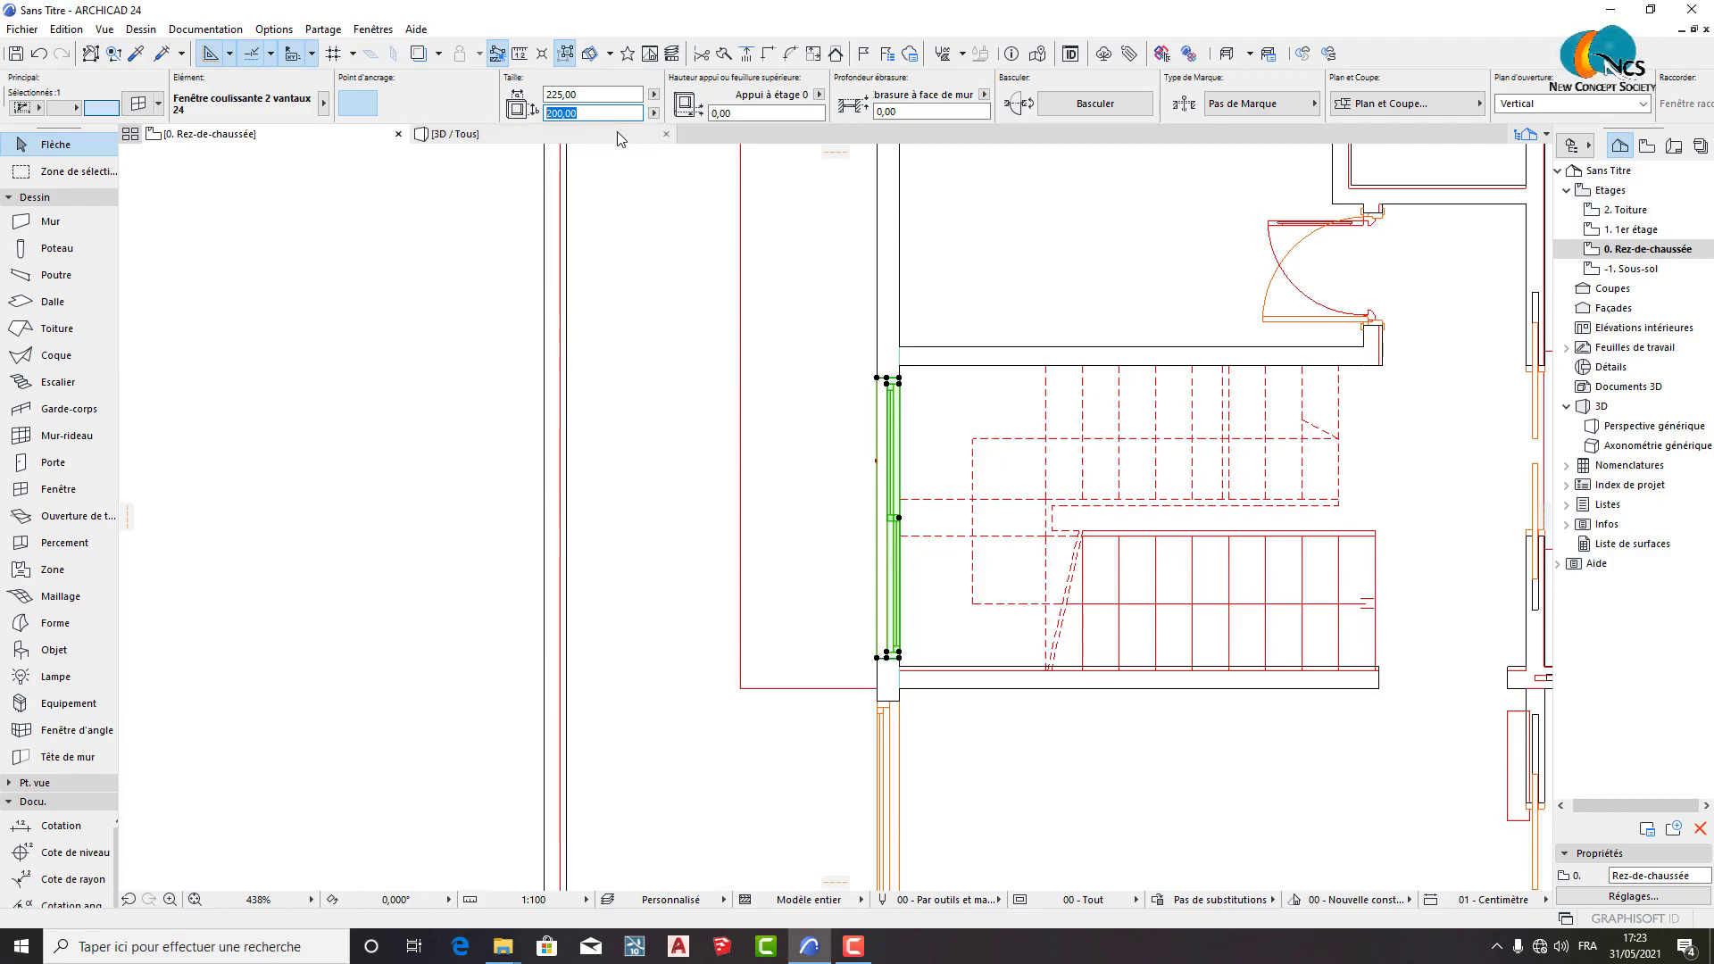
type("100")
left_click(588, 94)
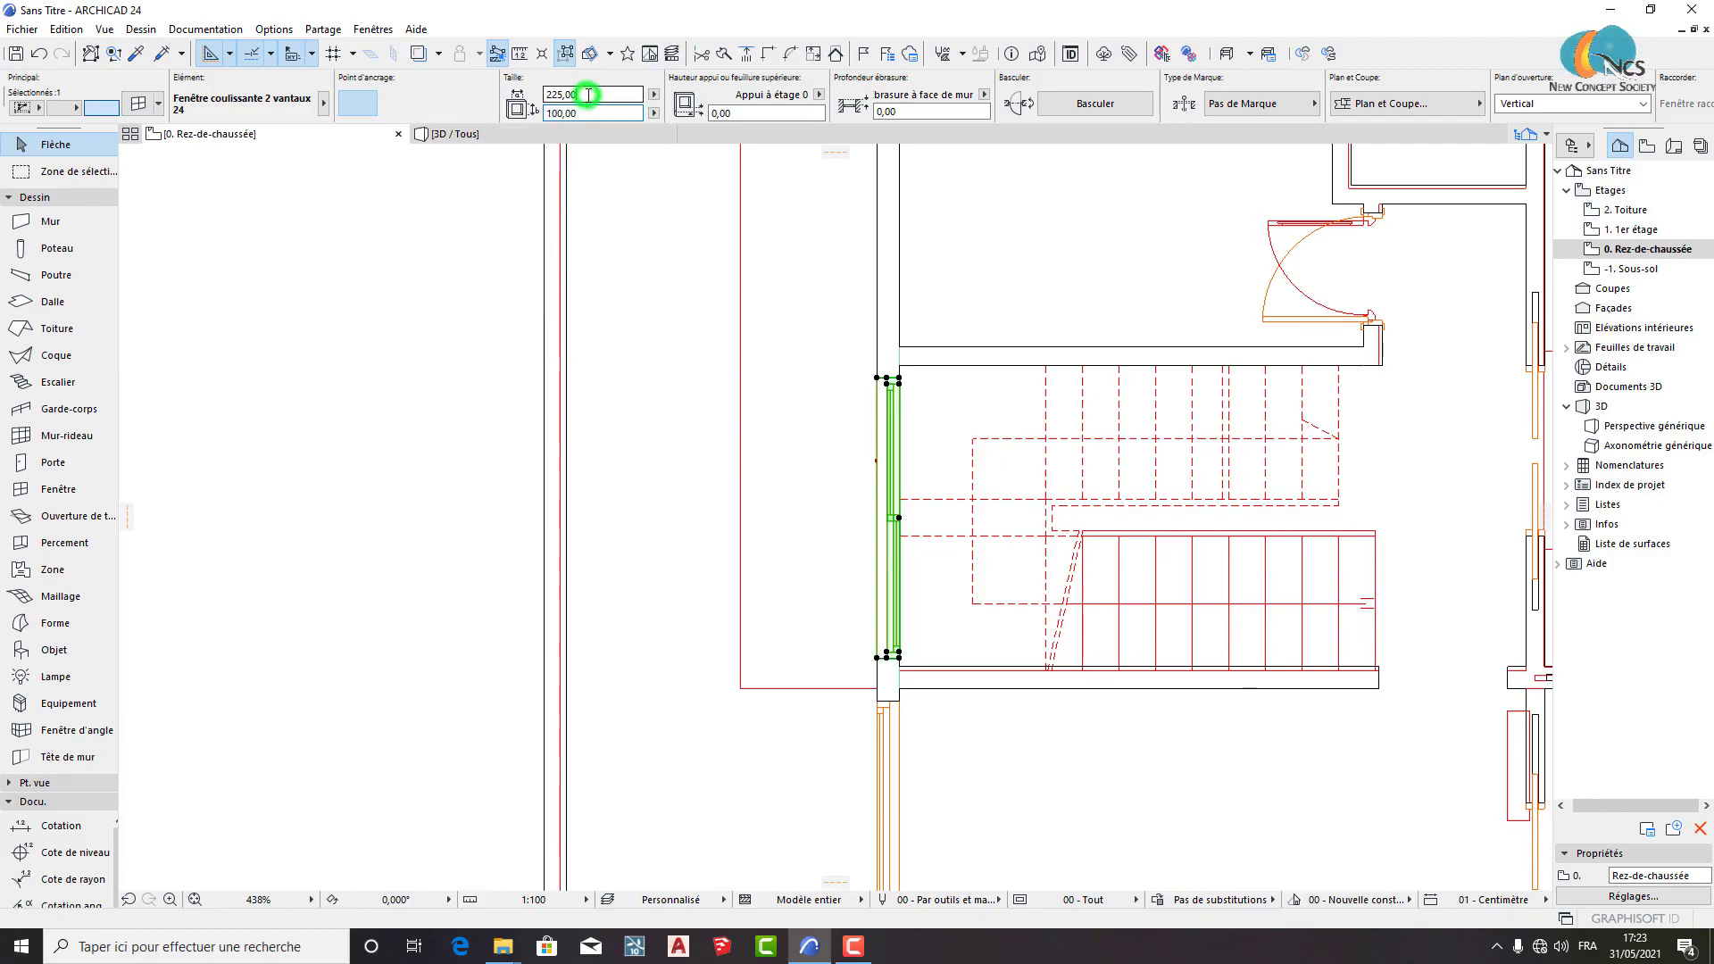
left_click(378, 459)
Select the complete ground-floor villa plan with its enclosure wall and show only the selection in 3D.
scroll(759, 429, "down", 4)
middle_click_drag(826, 487, 768, 388)
scroll(994, 436, "down", 2)
scroll(1039, 588, "down", 1)
middle_click_drag(1038, 588, 992, 399)
mouse_move(1017, 555)
middle_mouse_down()
mouse_move(976, 496)
mouse_move(980, 543)
mouse_move(850, 482)
middle_mouse_up()
scroll(1086, 658, "down", 5)
left_click_drag(1087, 658, 552, 209)
right_click(657, 338)
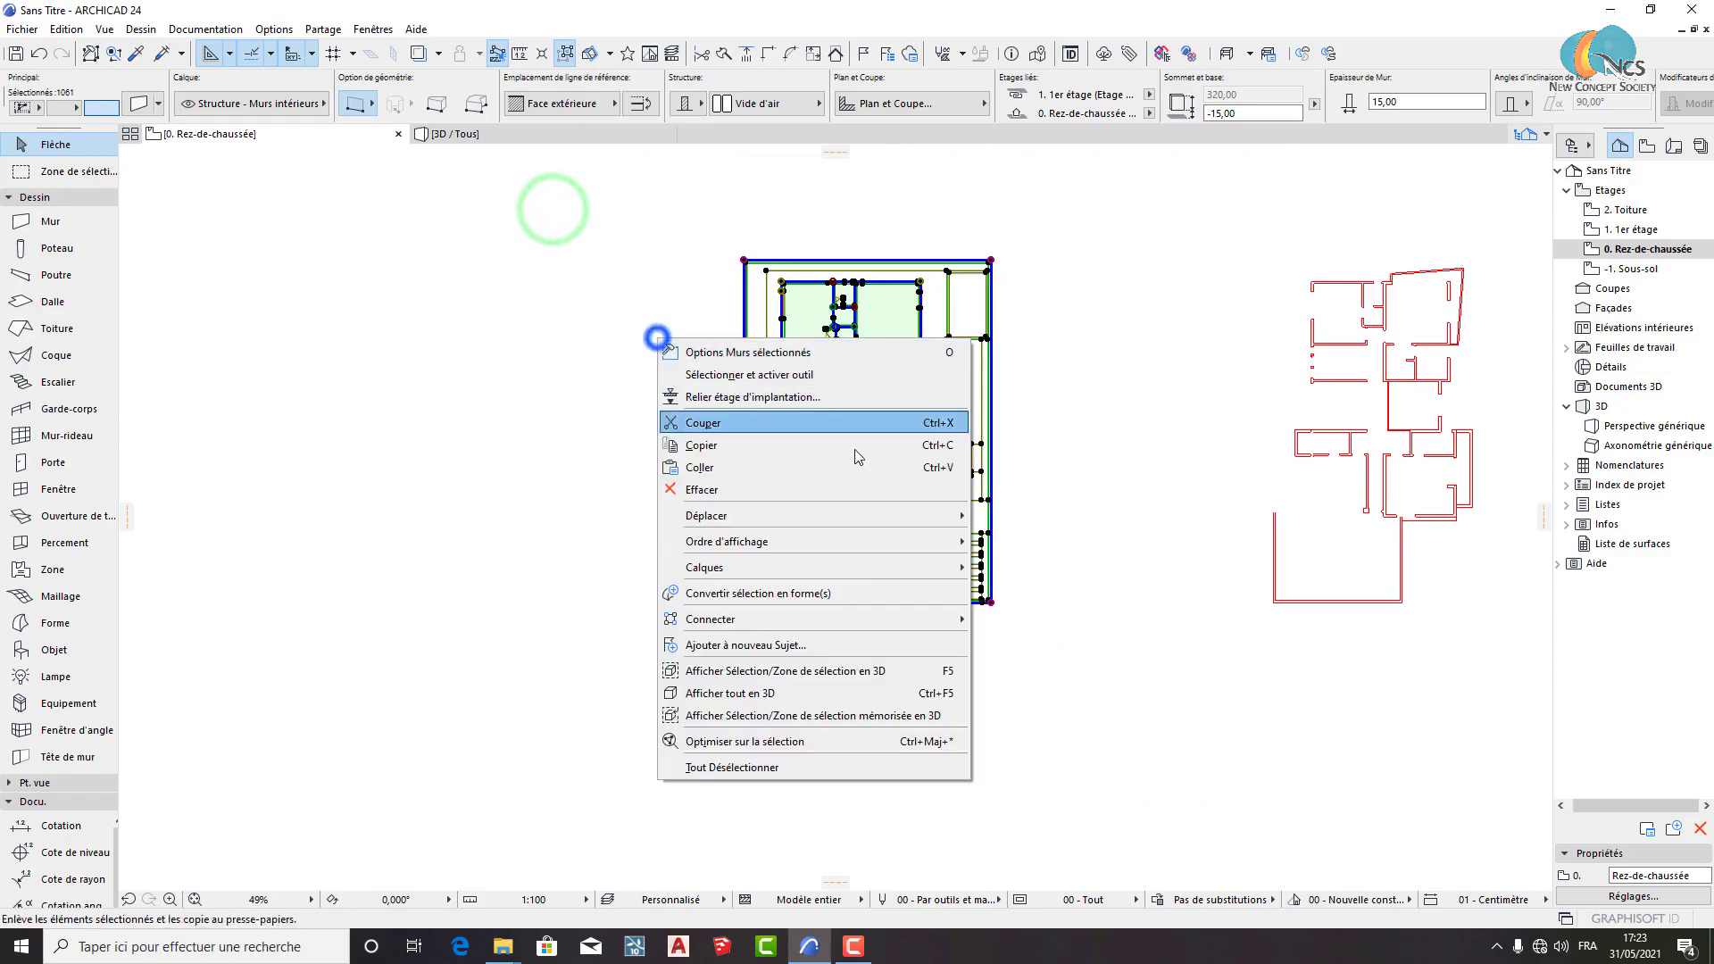
left_click(739, 673)
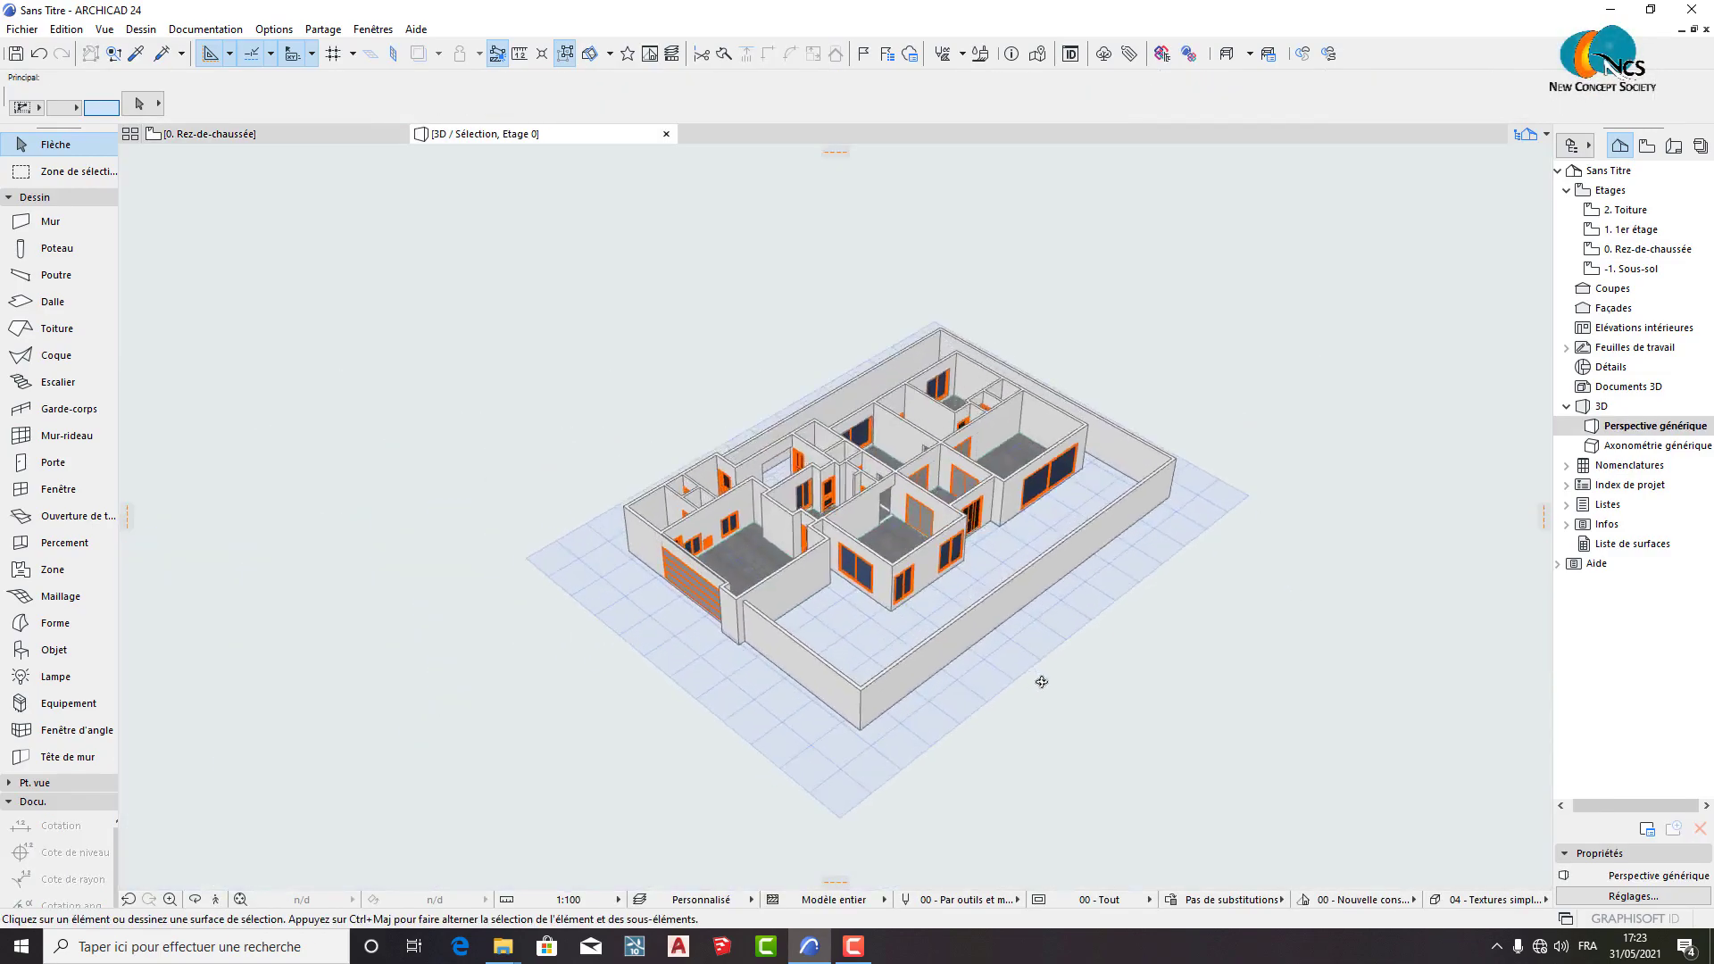
Examine the ground floor's walls, doors and windows in 3D from the rear, from above and from the front.
scroll(1041, 682, "up", 10)
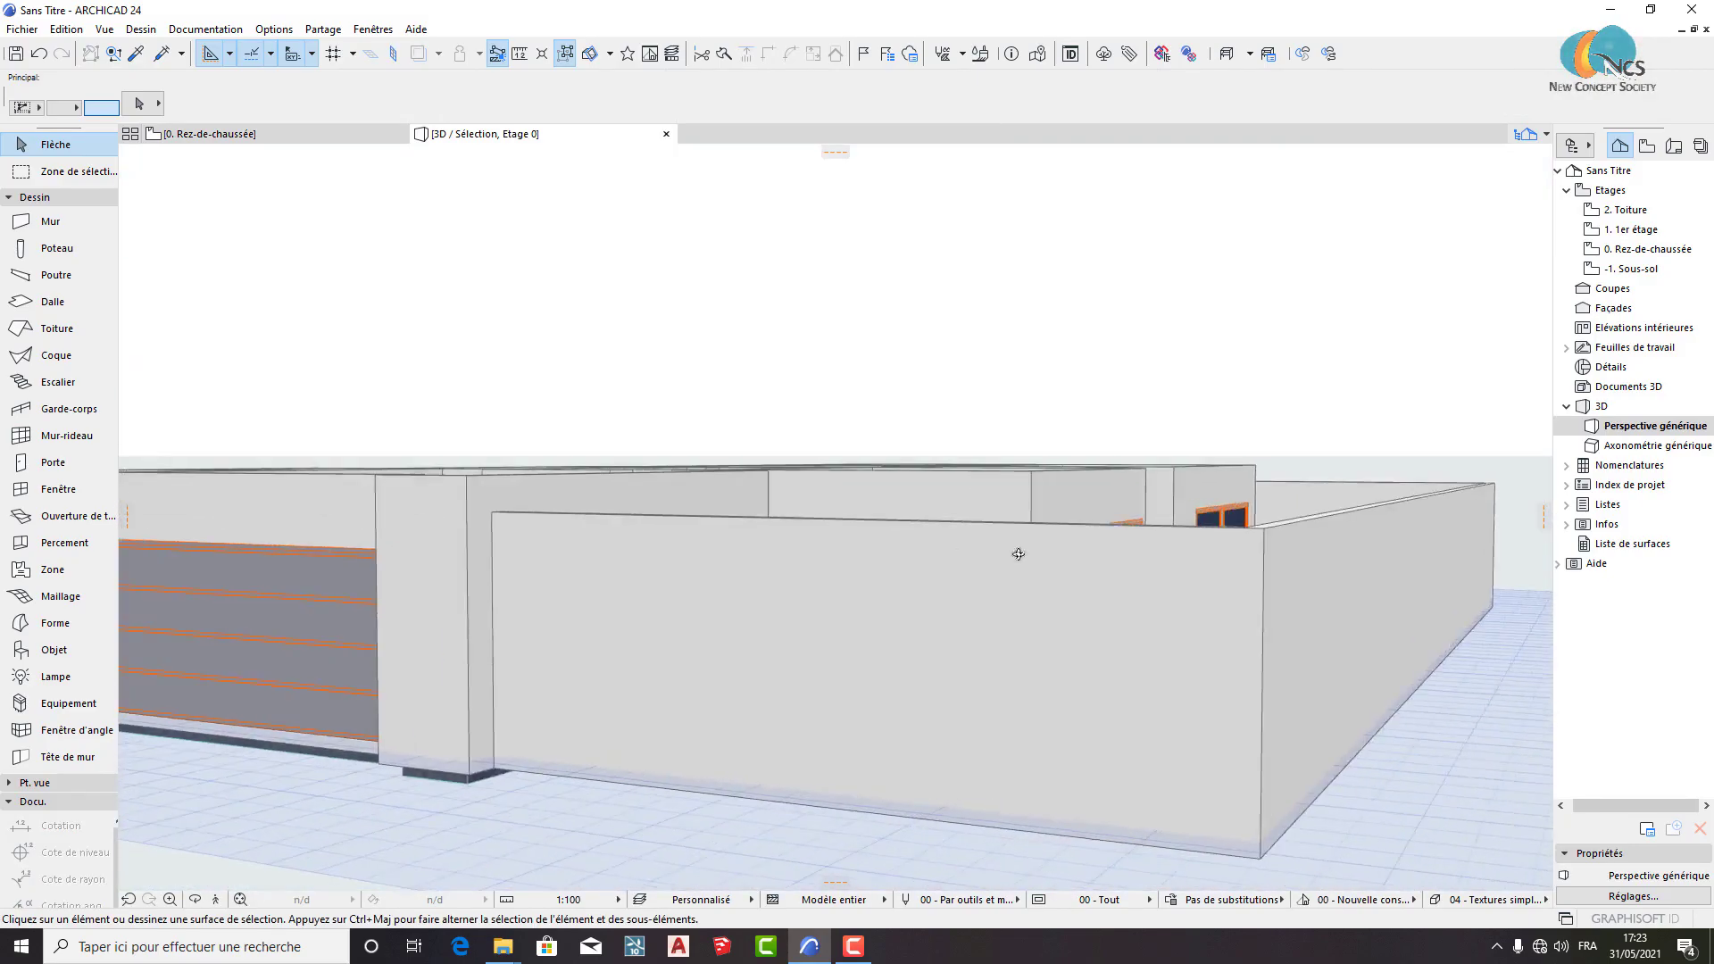
middle_click_drag(1018, 555, 1339, 482, "shift")
scroll(1129, 723, "down", 4)
scroll(675, 417, "up", 3)
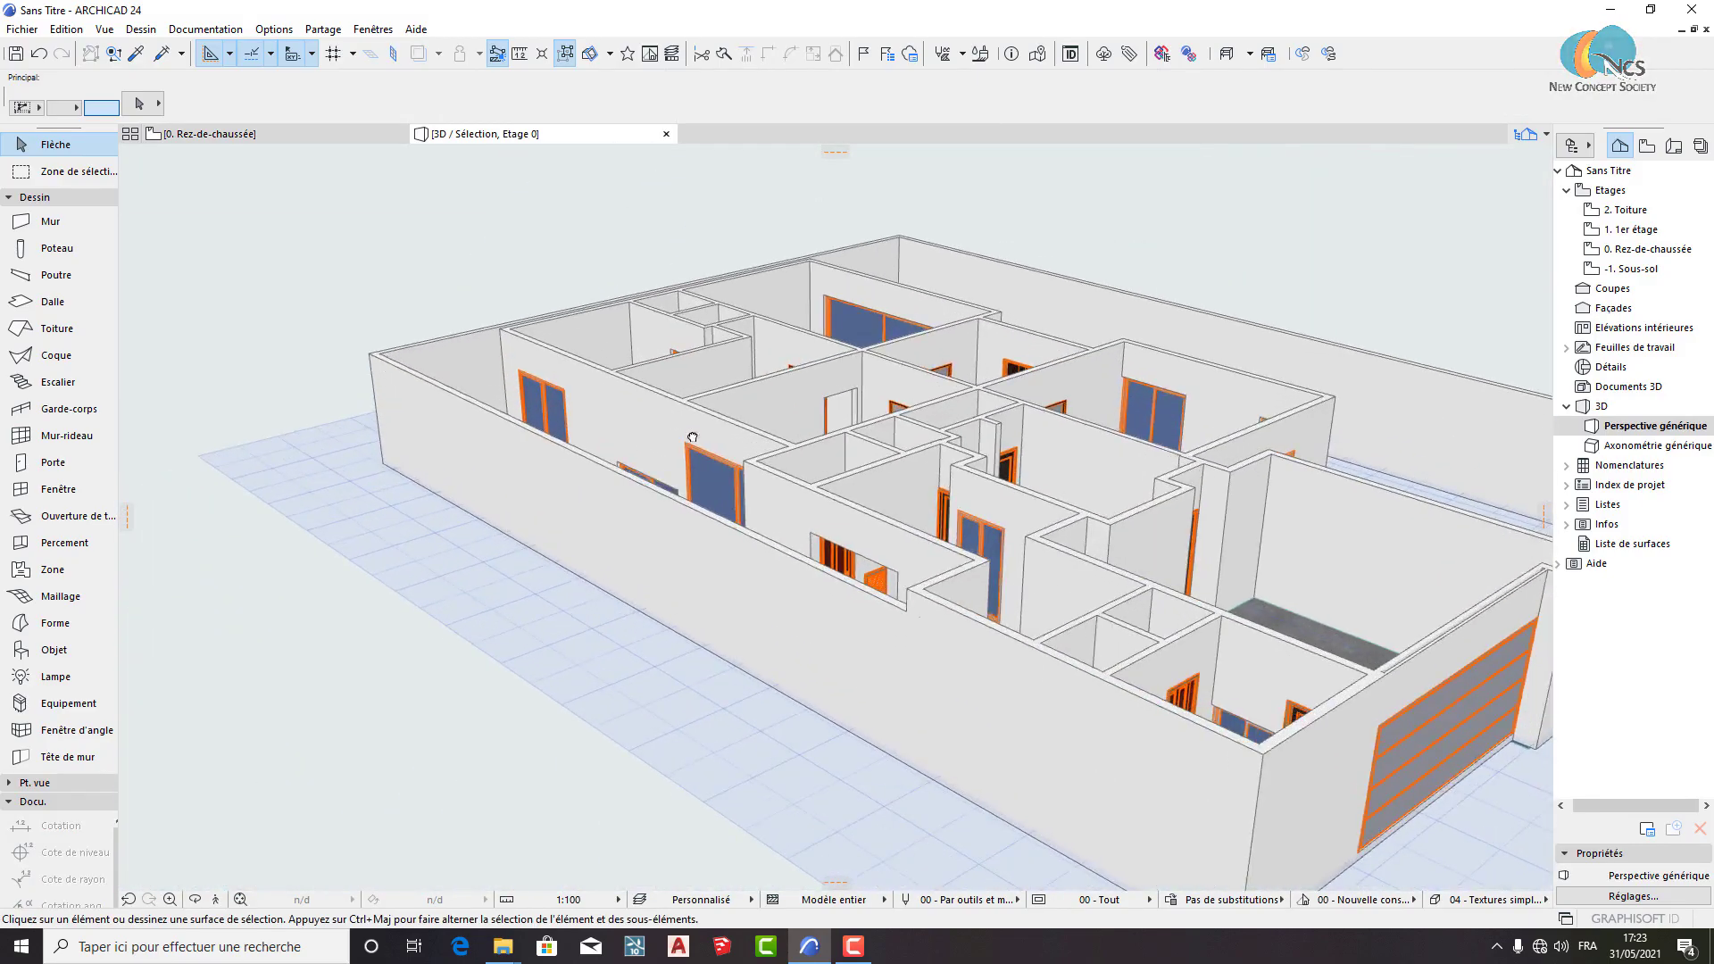
scroll(674, 417, "up", 8)
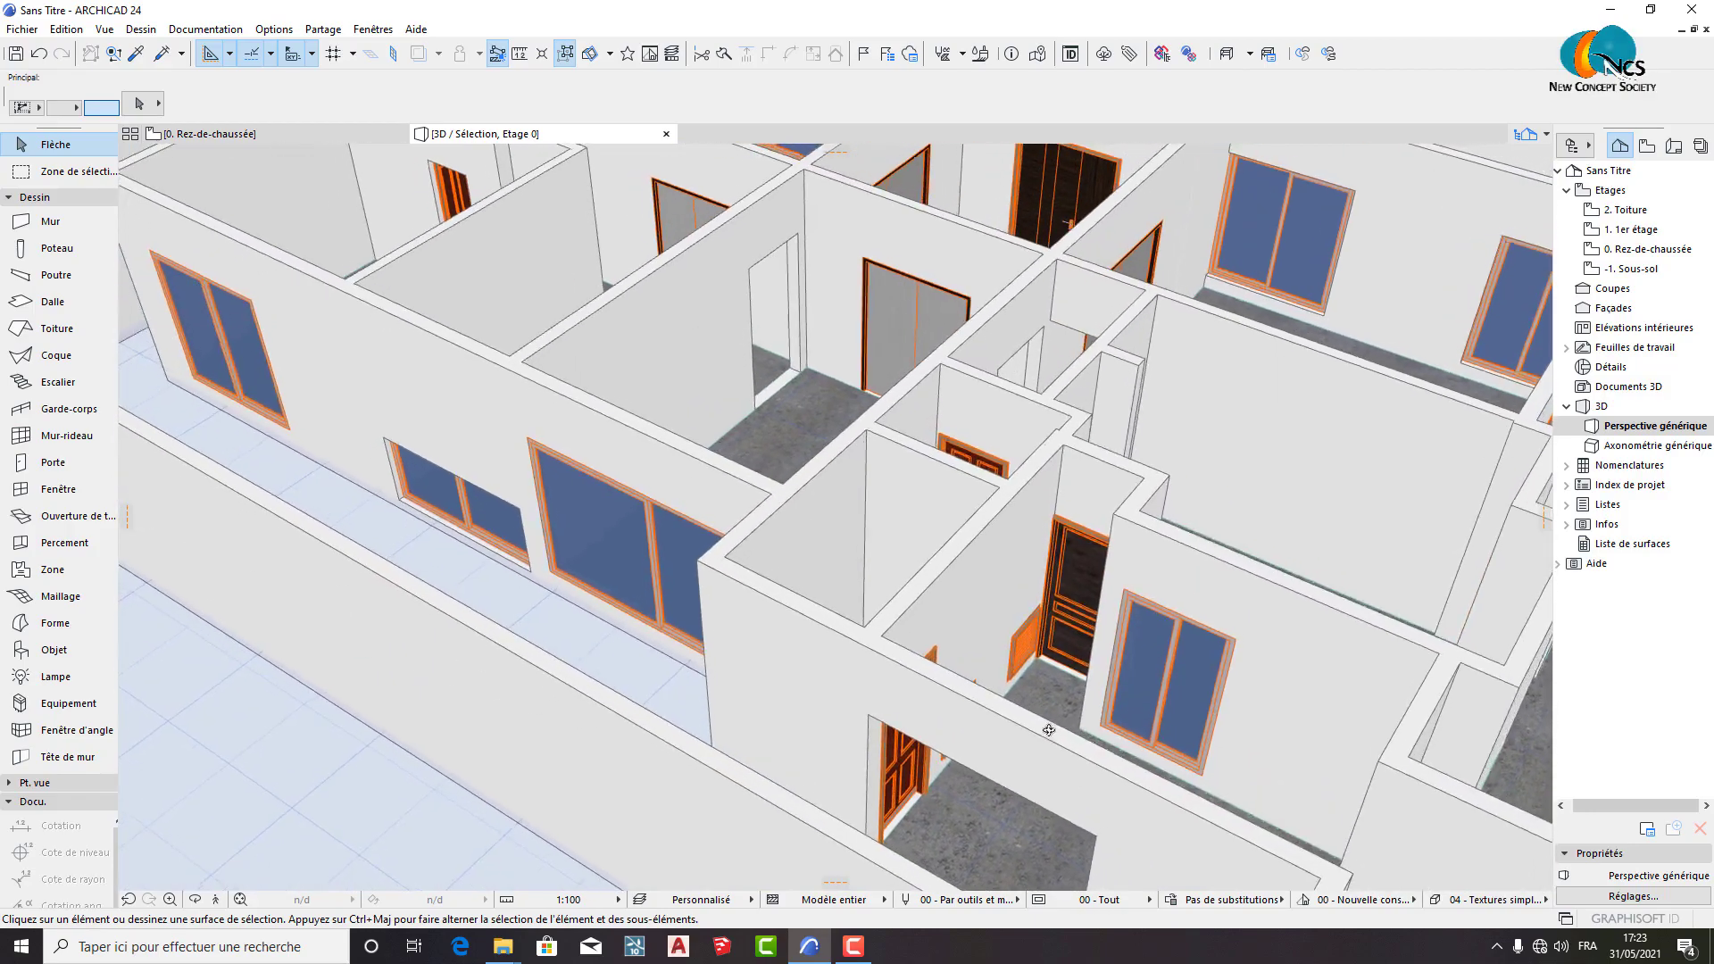
middle_click_drag(1049, 730, 890, 548, "shift")
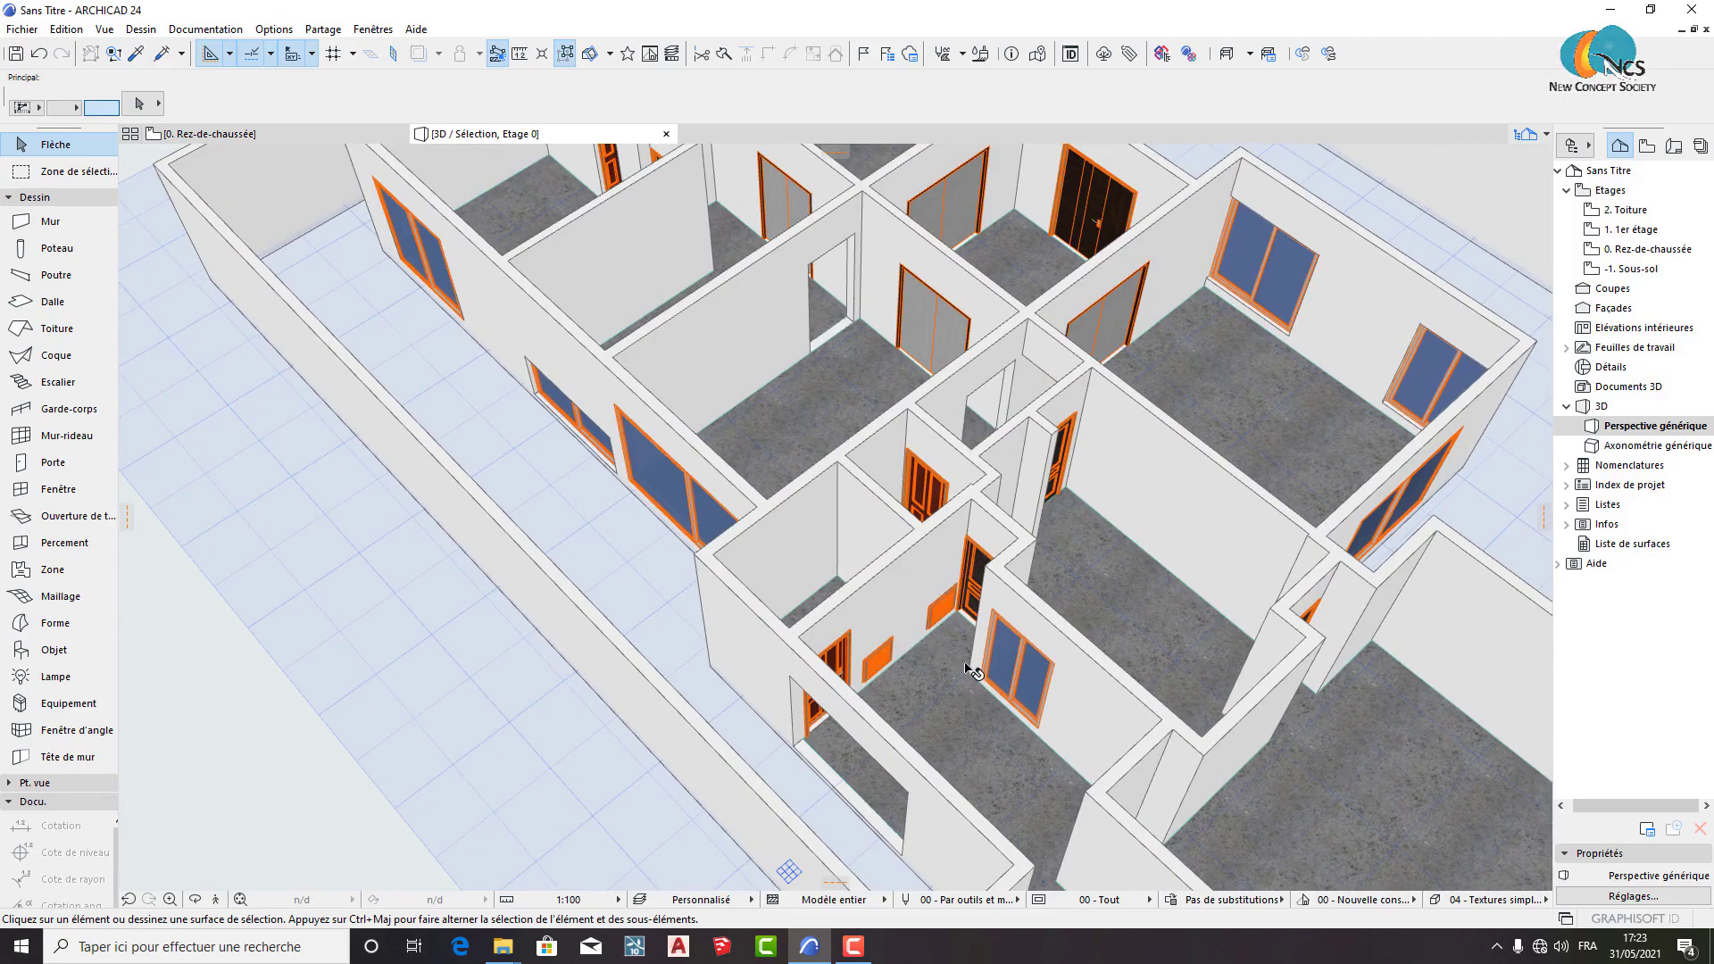
scroll(971, 668, "down", 6)
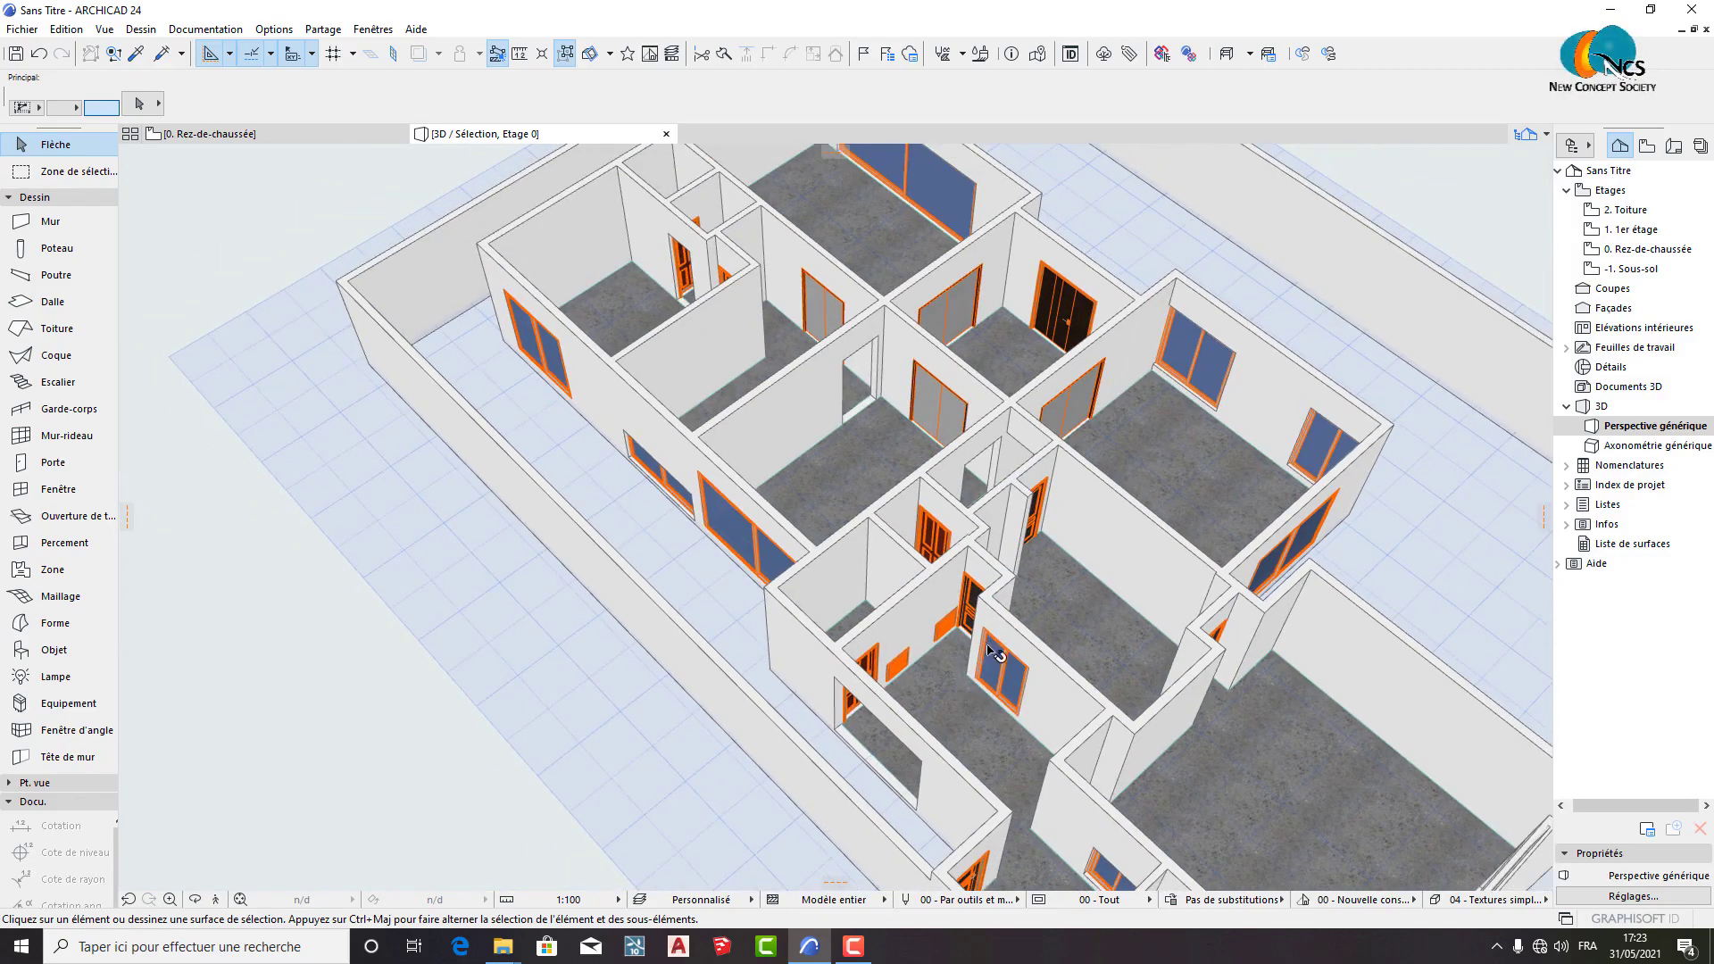
middle_click_drag(962, 592, 537, 604, "shift")
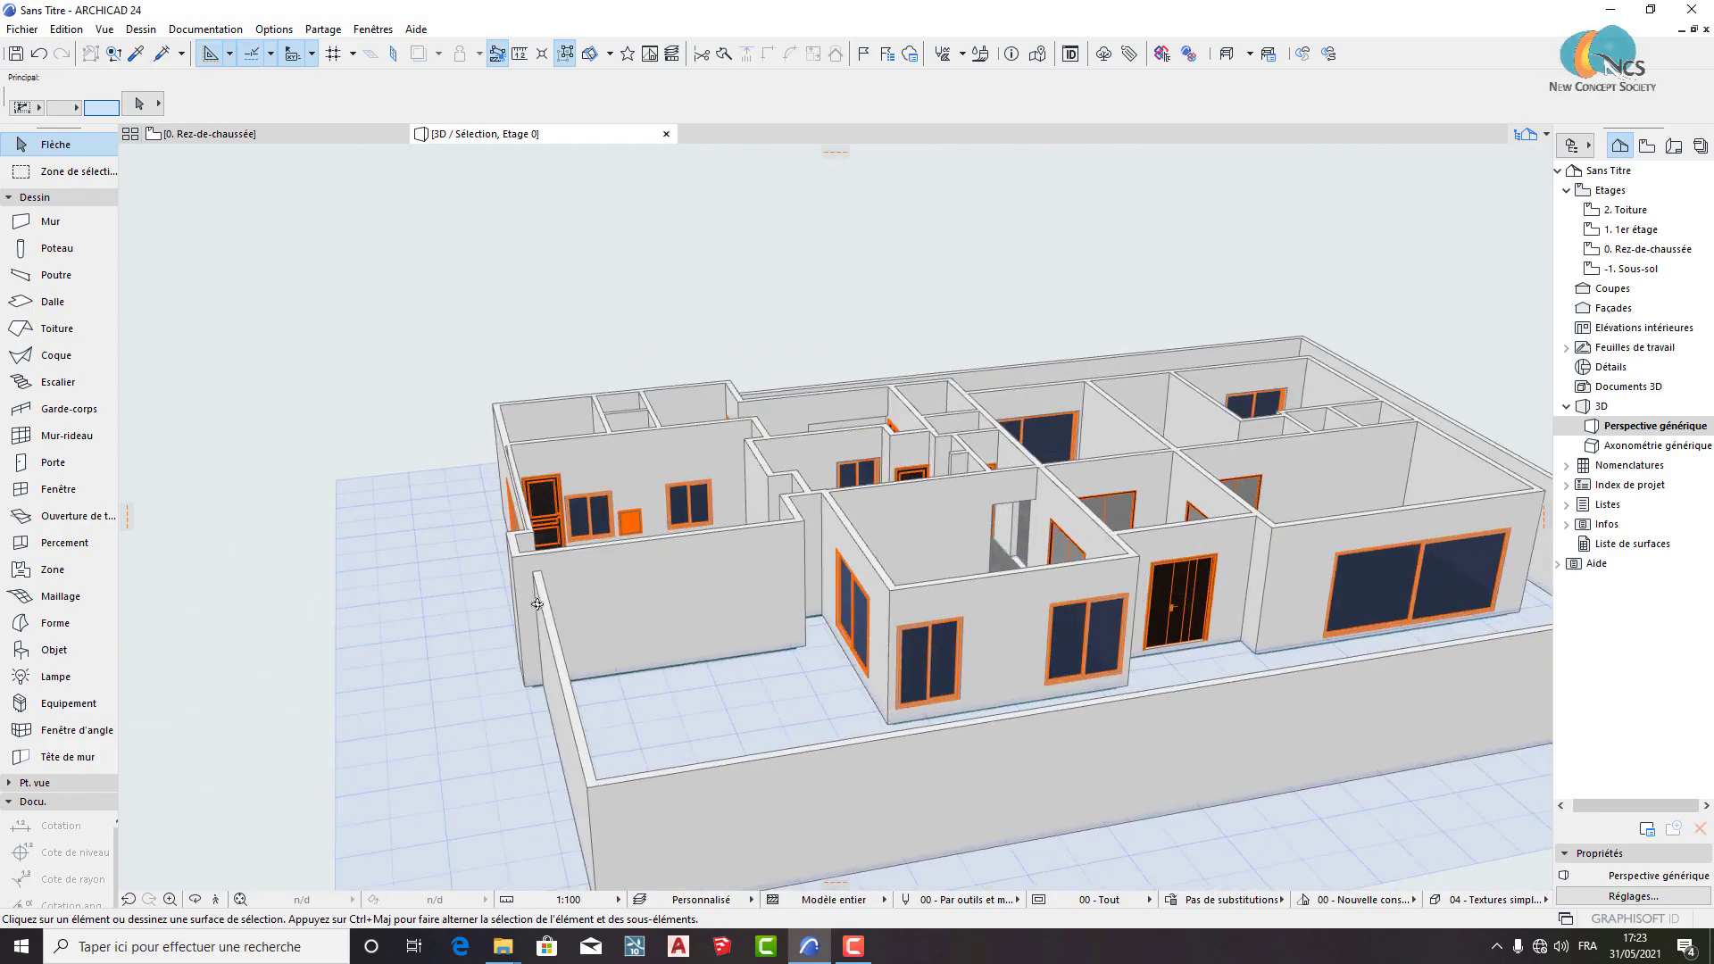
middle_click_drag(721, 594, 795, 602, "shift")
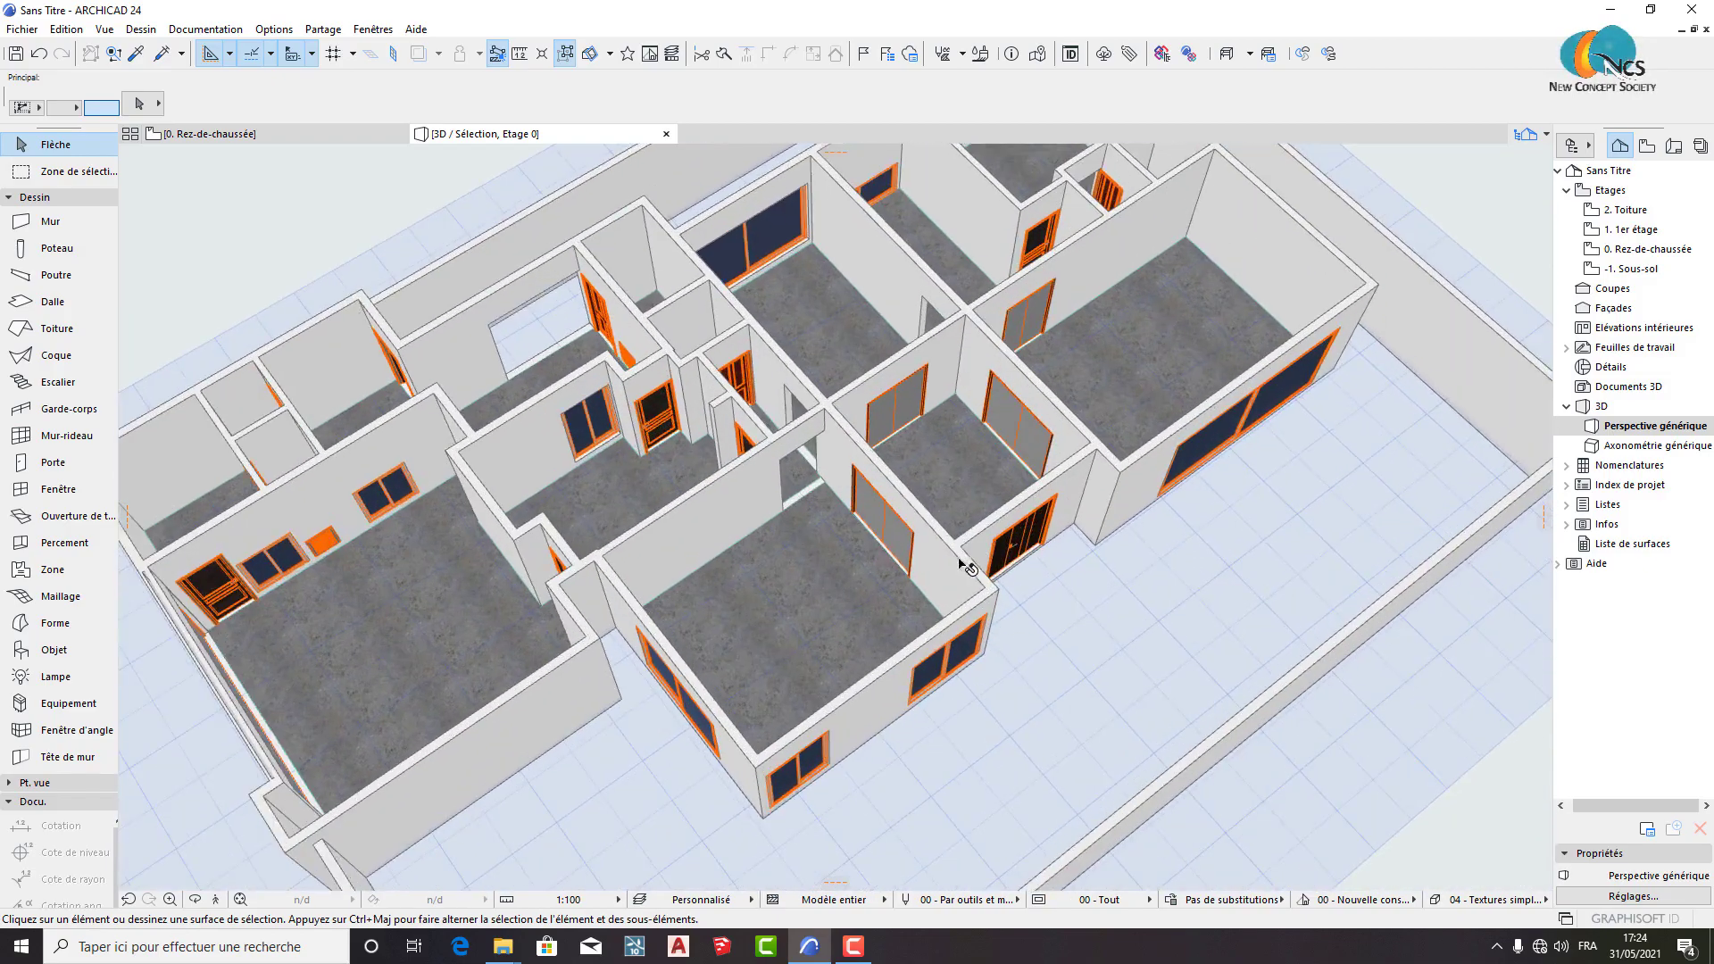
Check the sliding windows of the front corner room, and inspect the door and windows along the garage's inner wall.
scroll(889, 509, "up", 5)
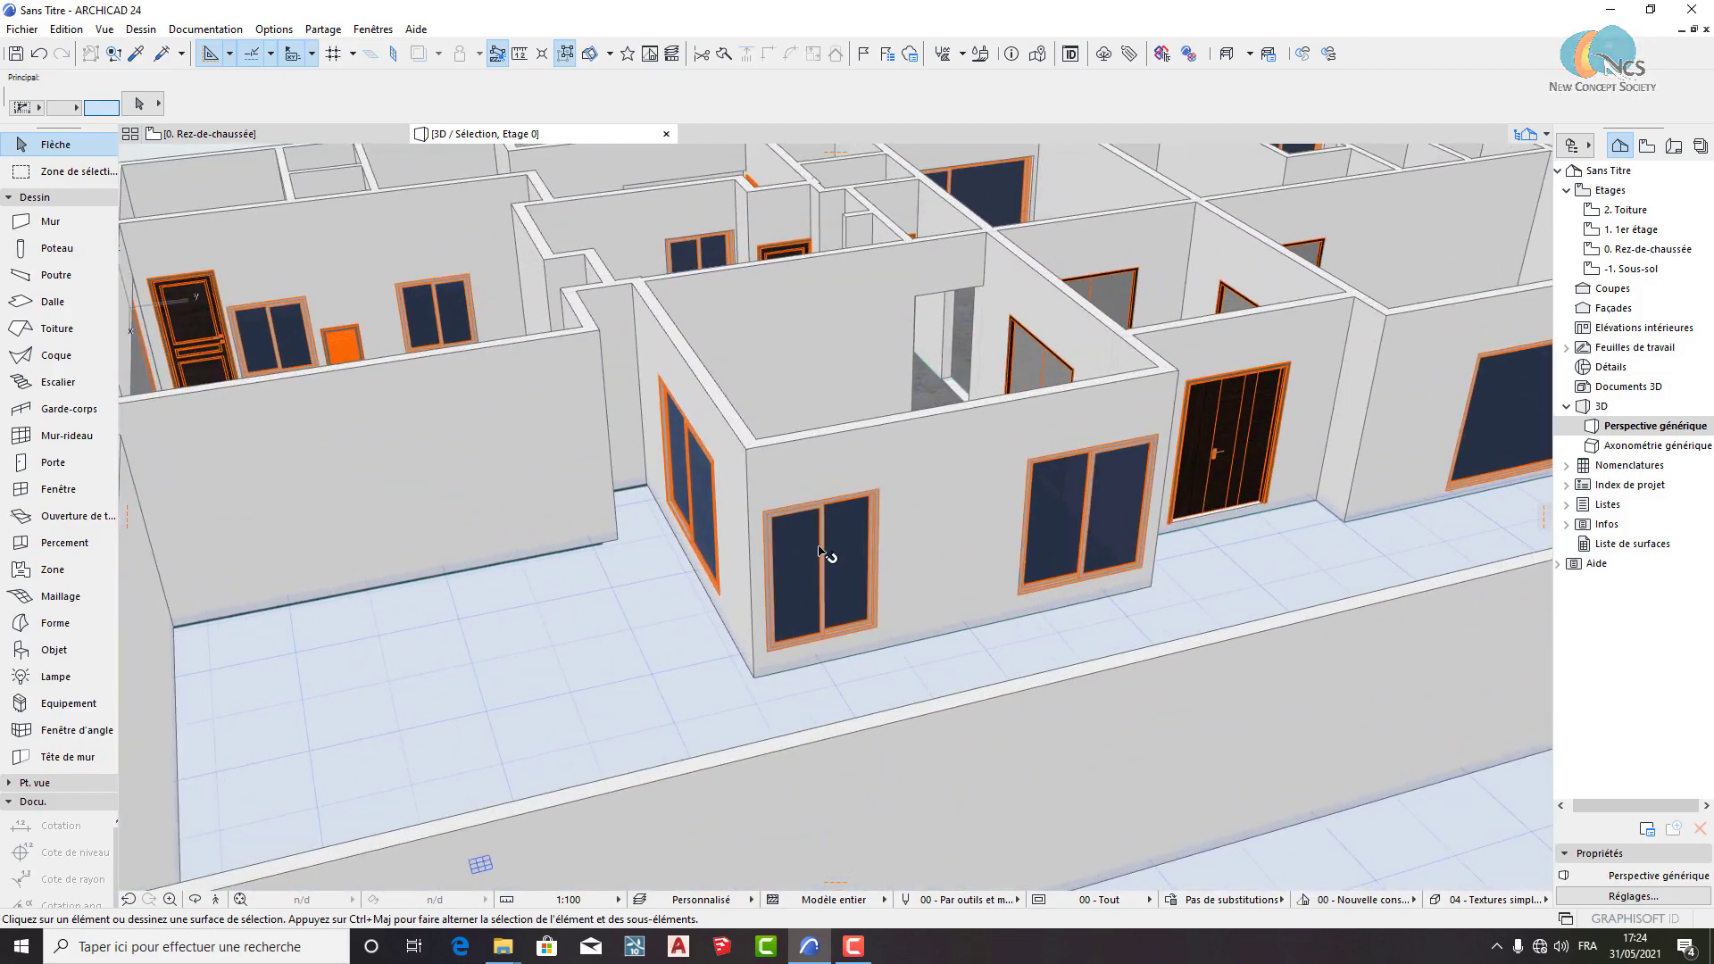
left_click(835, 590)
scroll(1060, 544, "down", 5)
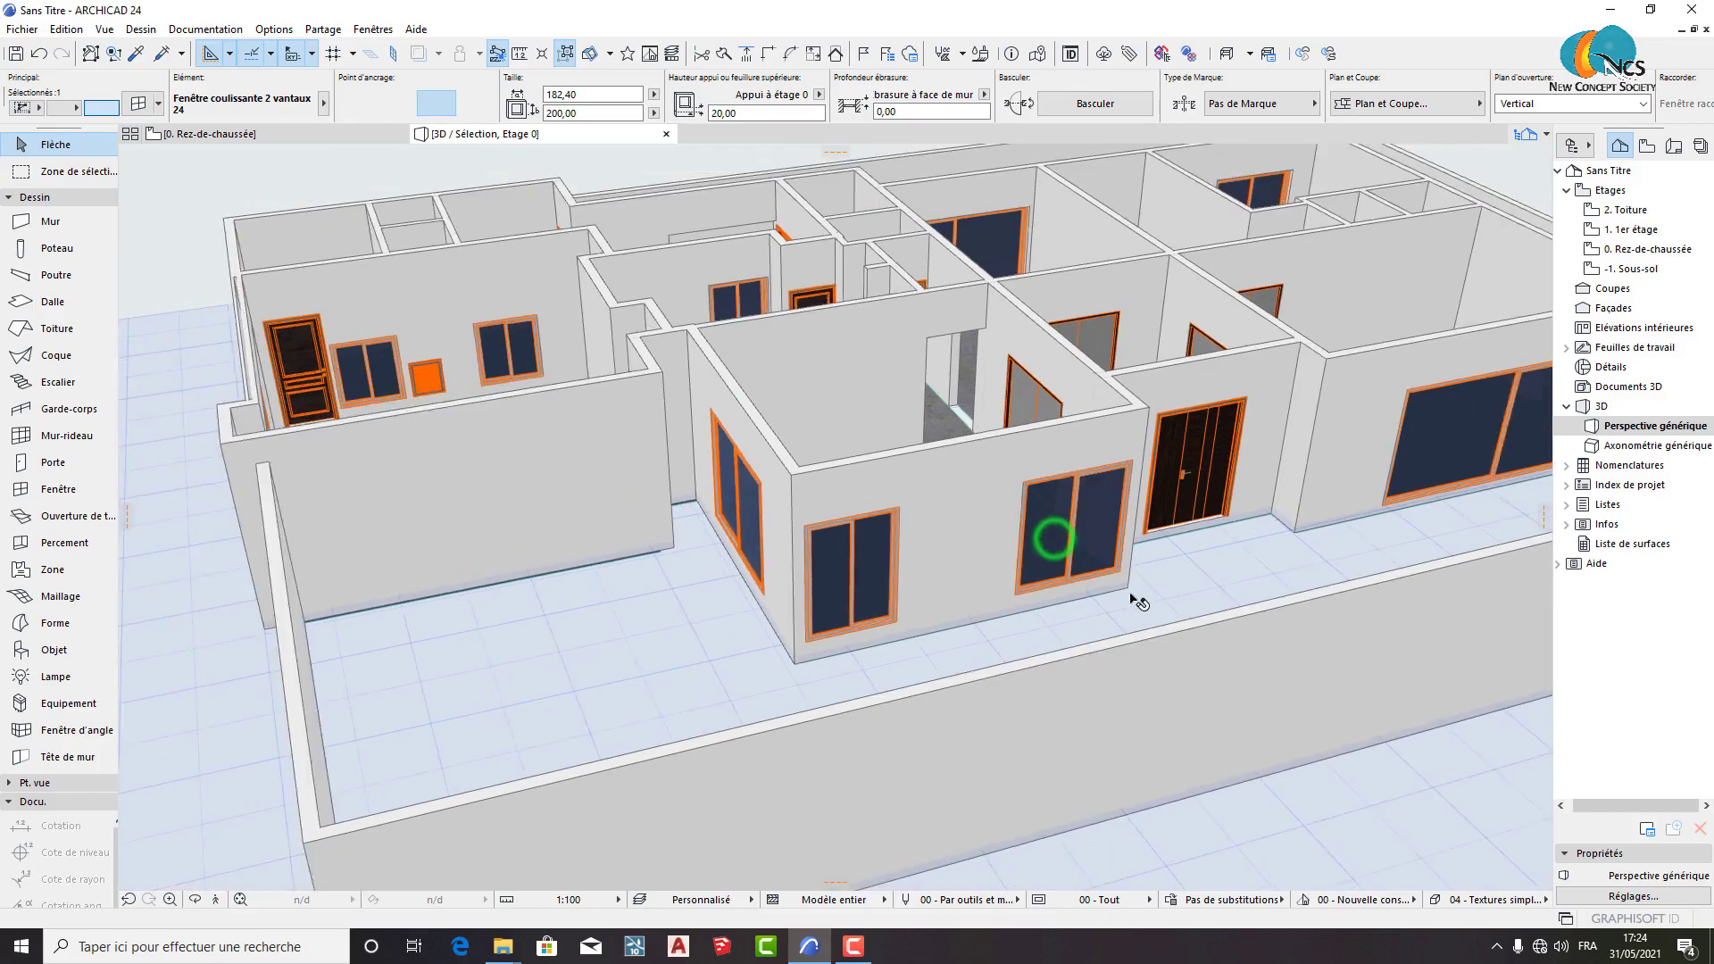
left_click(1464, 536)
scroll(1014, 644, "up", 4)
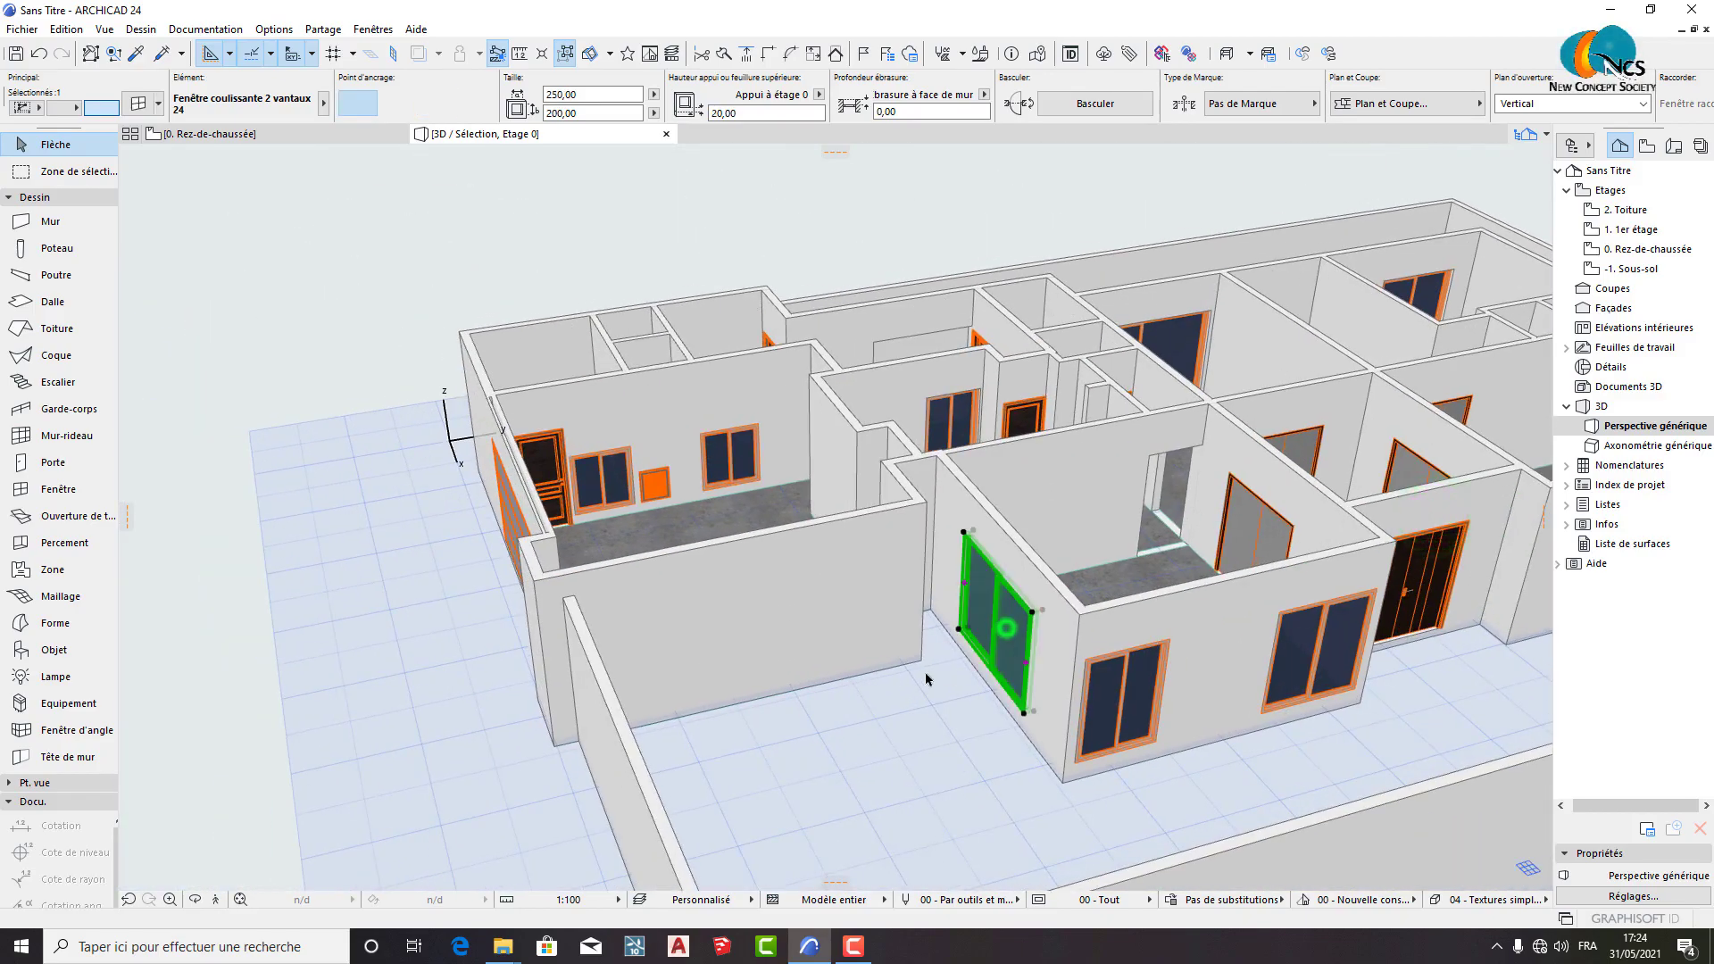
scroll(1036, 690, "down", 4)
middle_click_drag(1036, 689, 983, 700, "shift")
scroll(951, 556, "up", 4)
middle_click_drag(949, 553, 660, 542, "shift")
scroll(1010, 383, "up", 3)
middle_click_drag(1010, 383, 860, 406, "shift")
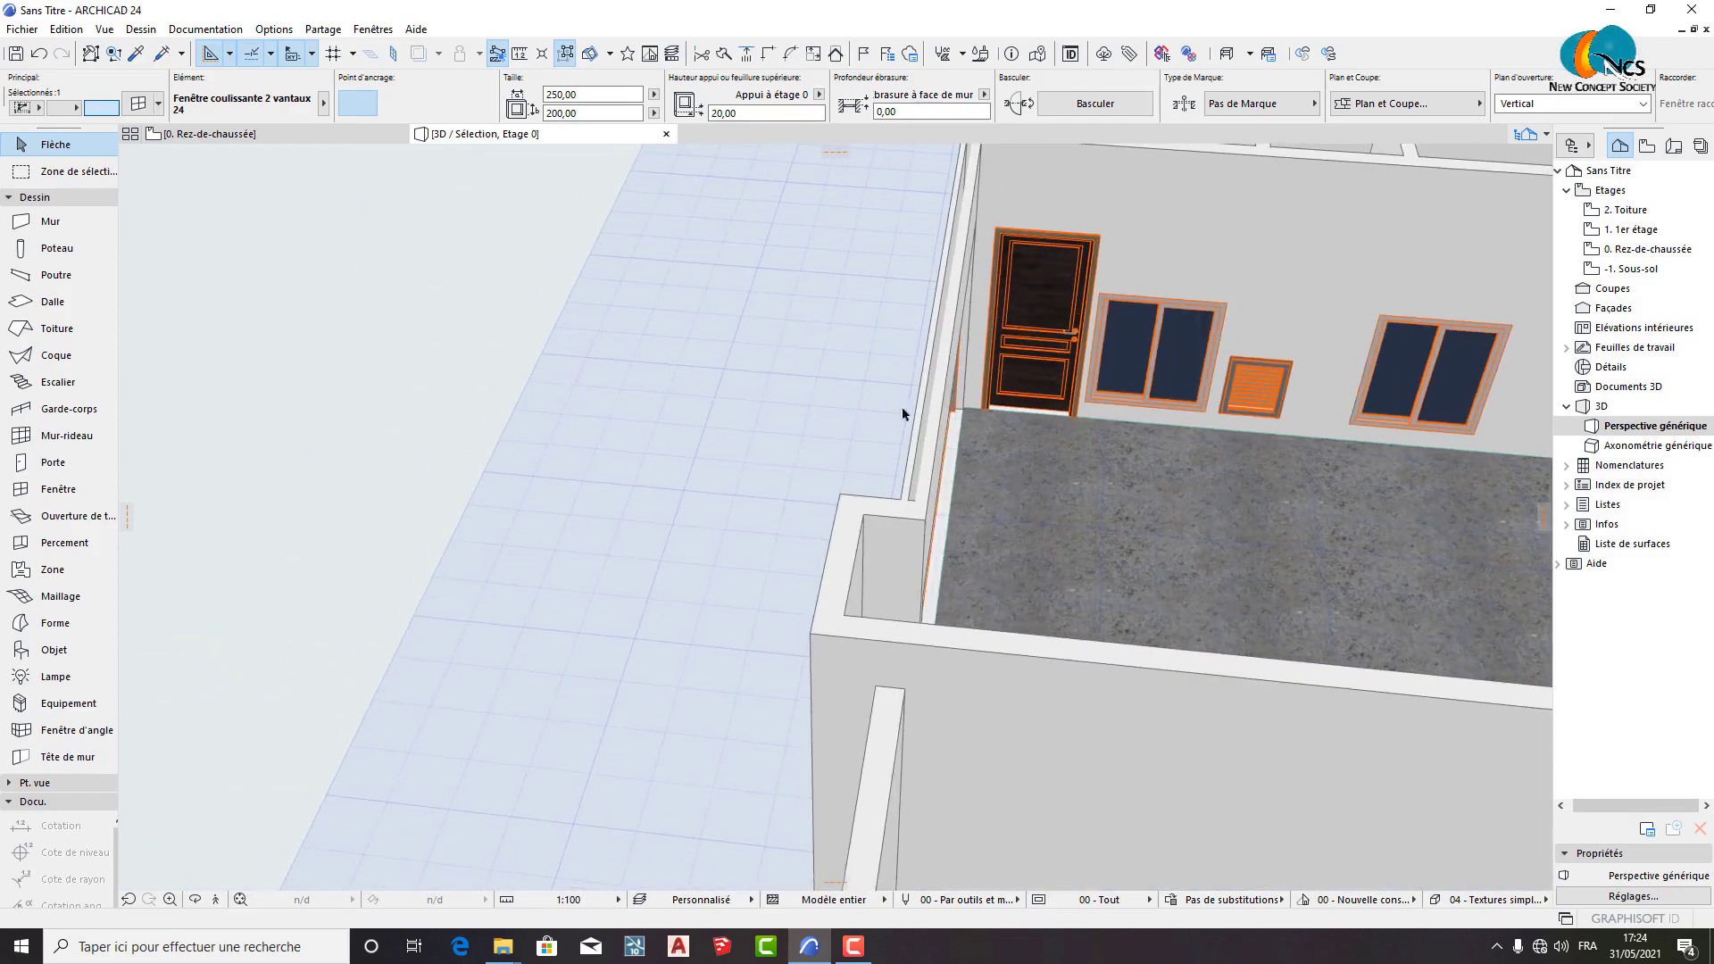
middle_click_drag(1102, 345, 973, 566)
scroll(973, 566, "up", 3)
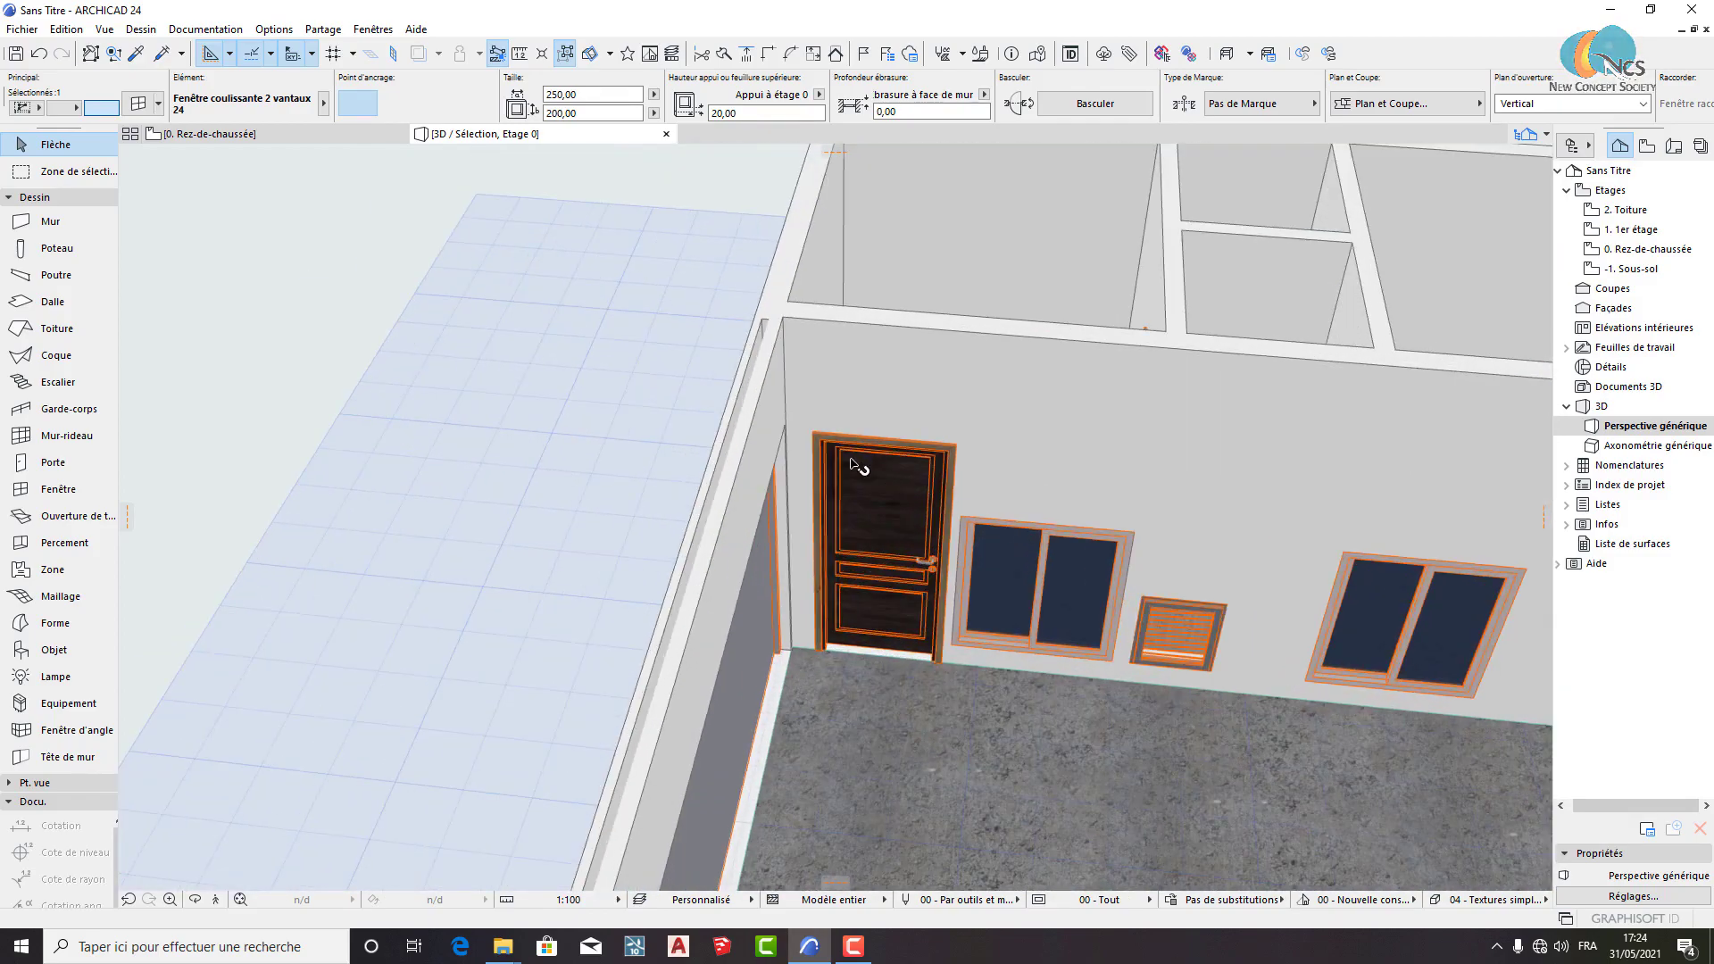
Raise the two sliding windows on the garage's inner wall vertically to a sill height of 80, level with the door's top.
left_click(1060, 581)
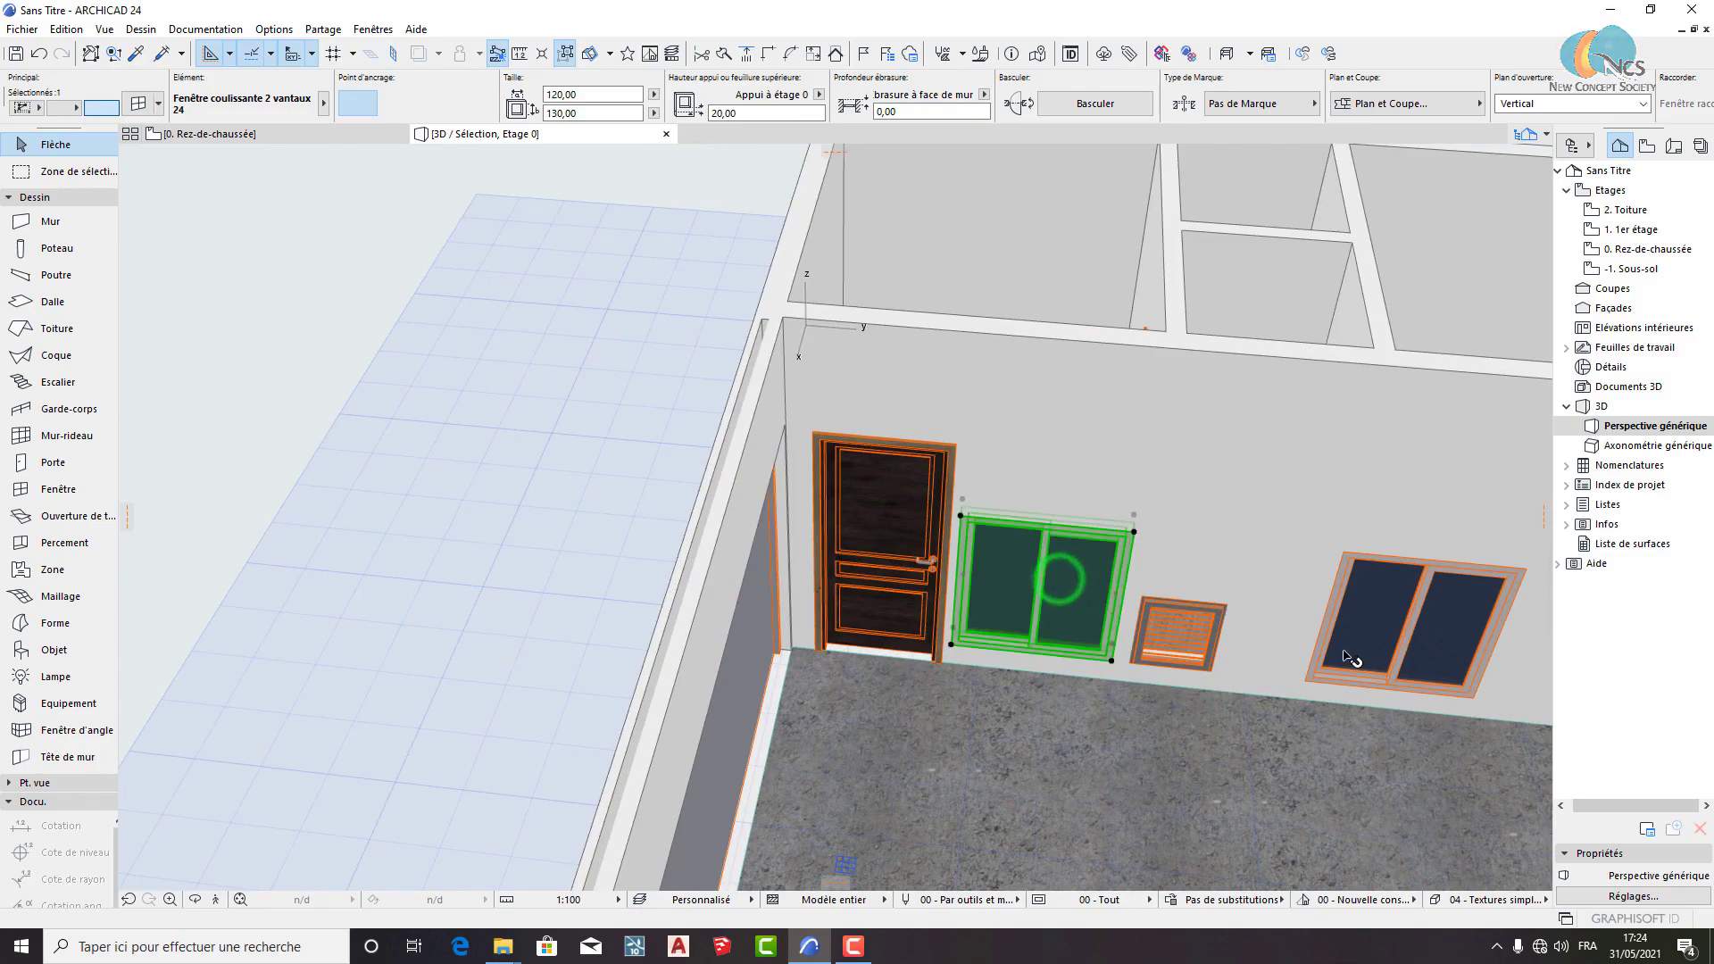
left_click(1402, 646, "shift")
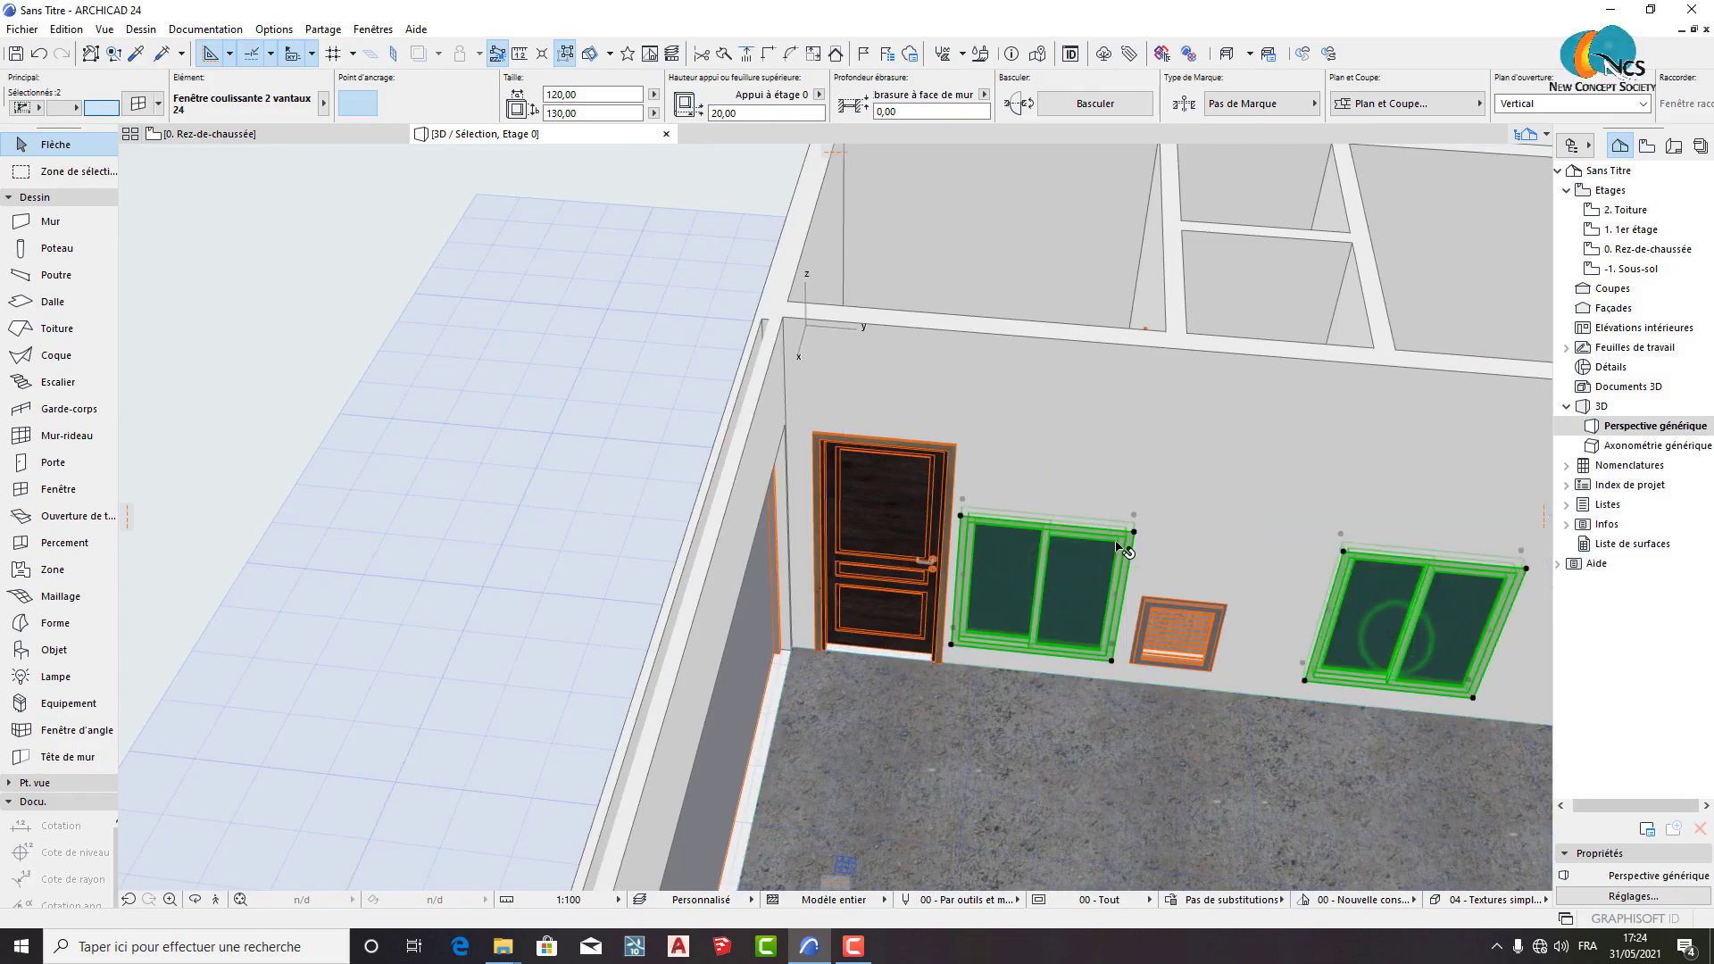
scroll(1136, 539, "down", 3)
scroll(1136, 538, "up", 3)
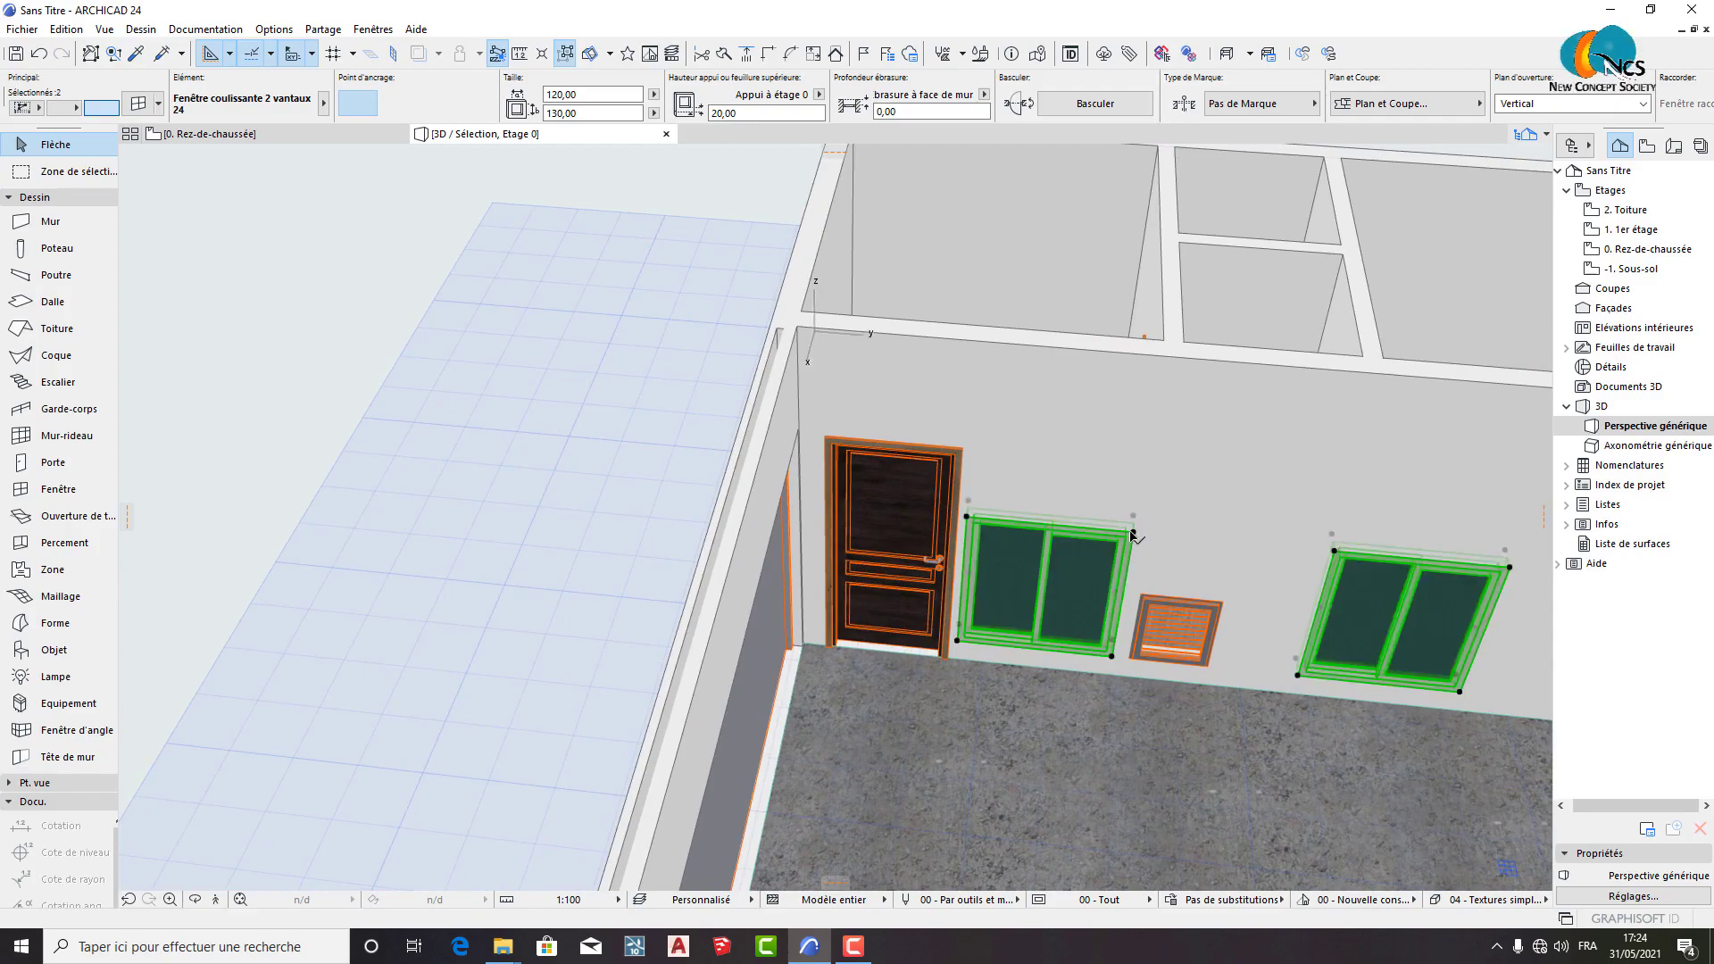
left_click(1136, 536)
left_click(1161, 636)
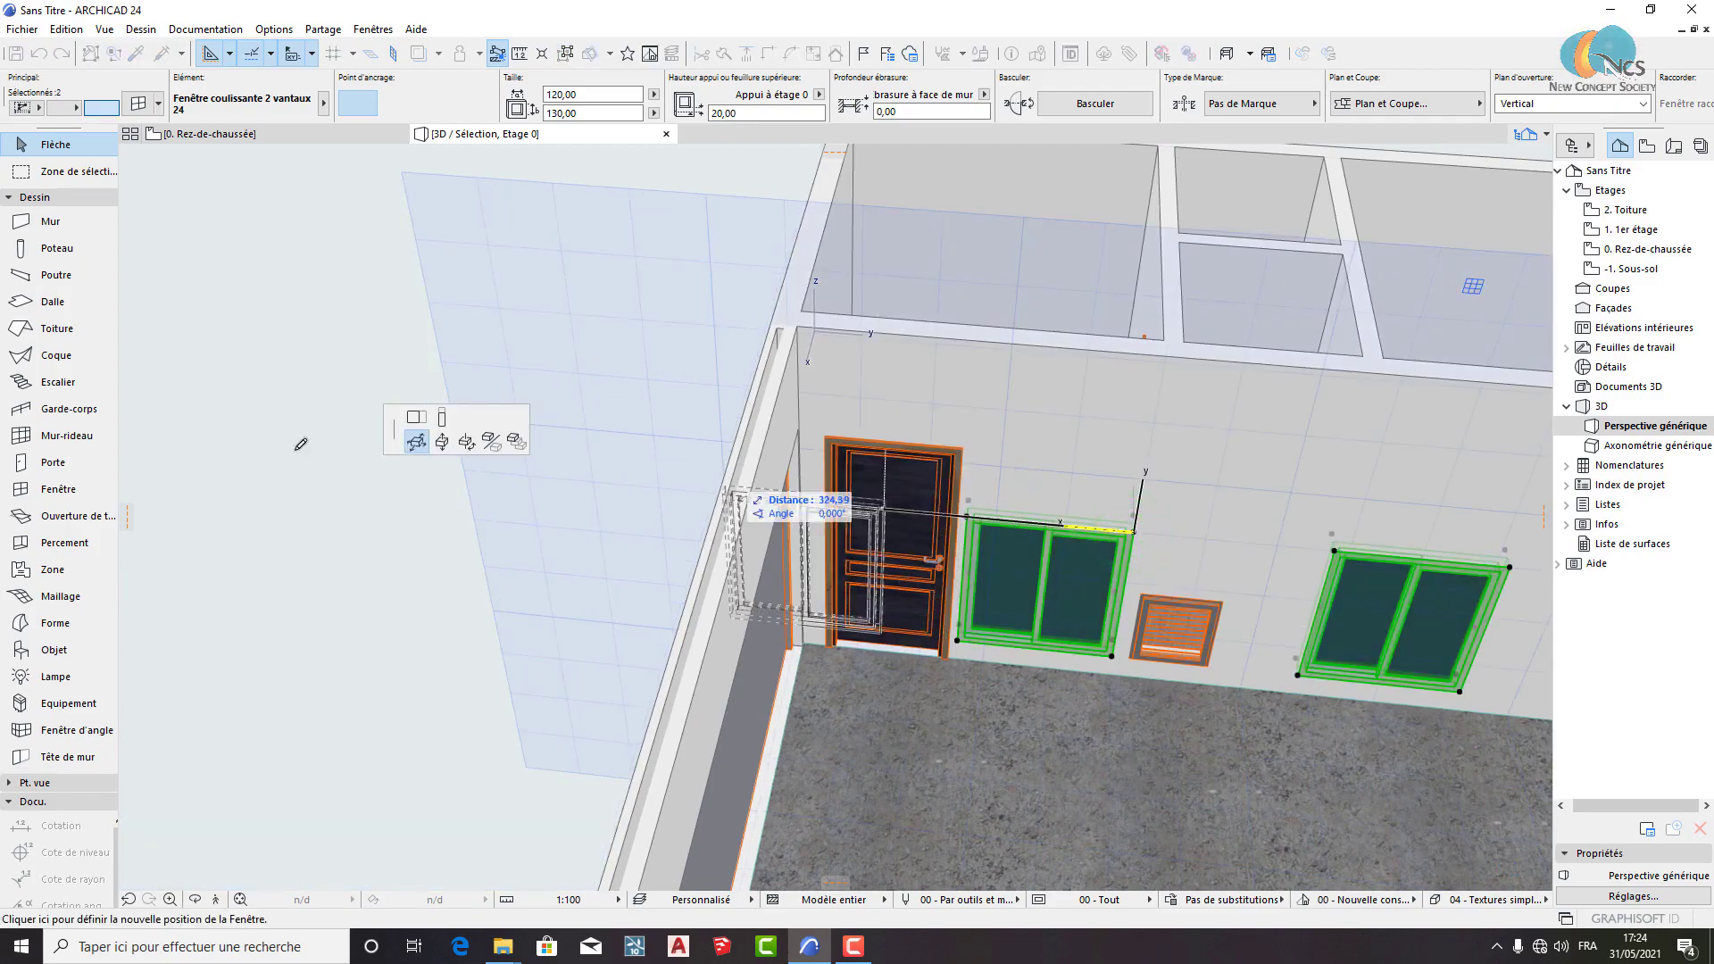
left_click(444, 442)
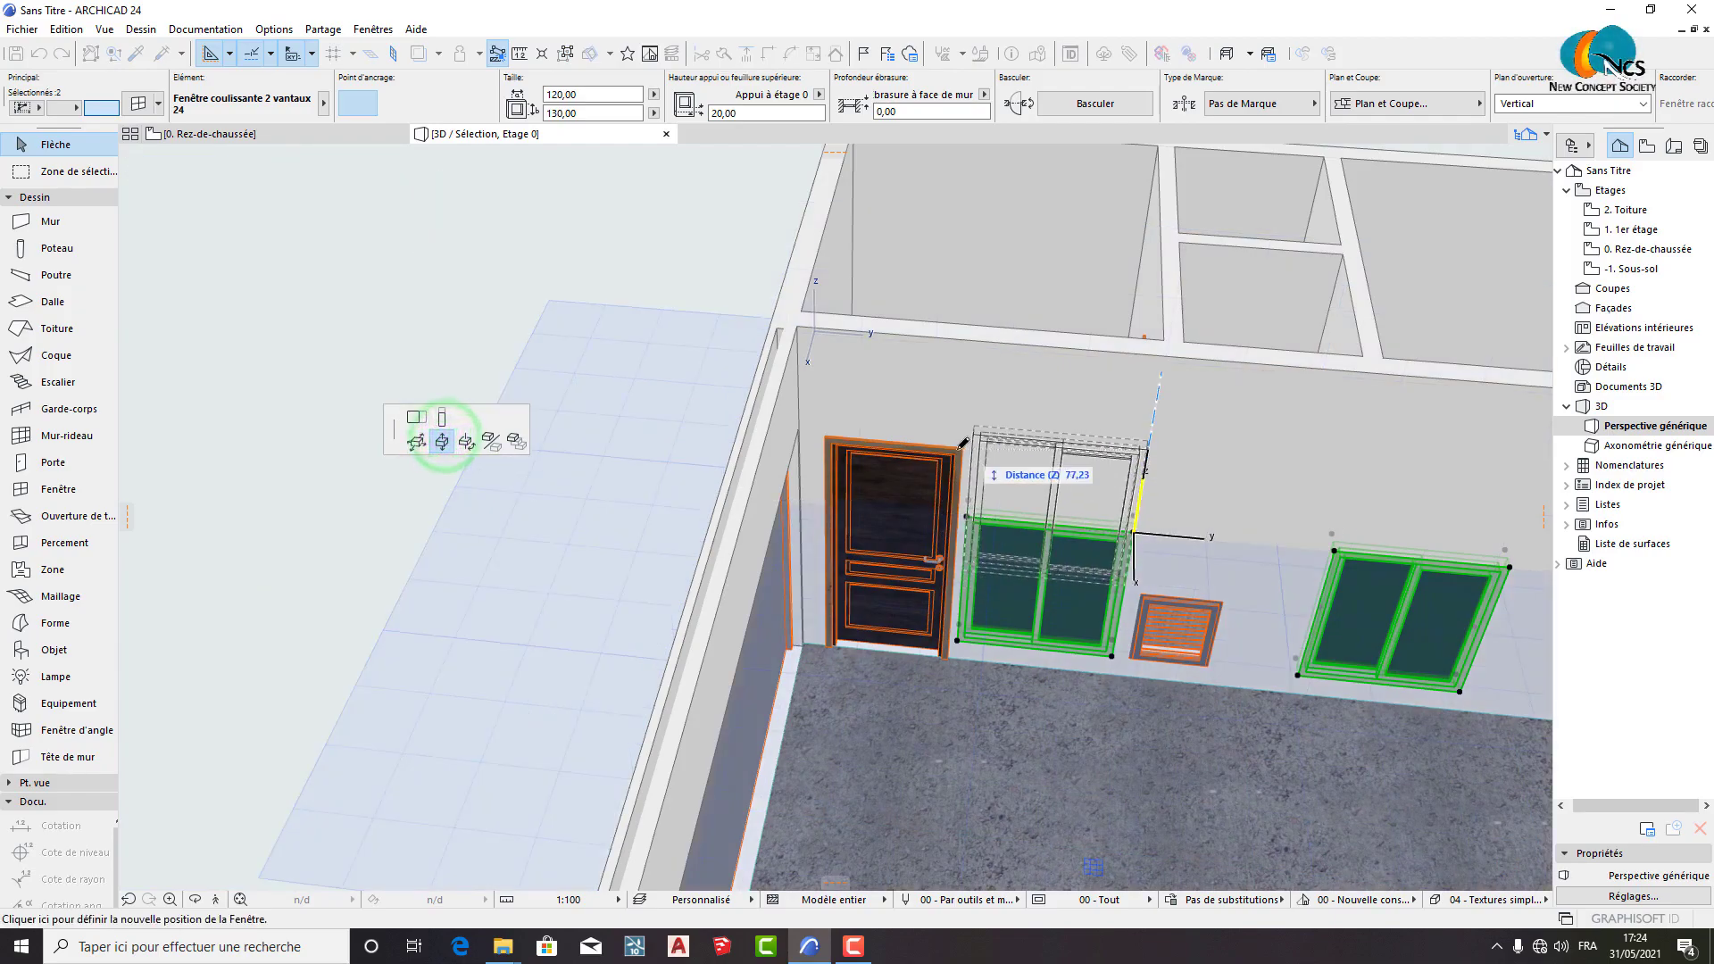
scroll(964, 444, "up", 3)
scroll(964, 444, "up", 4)
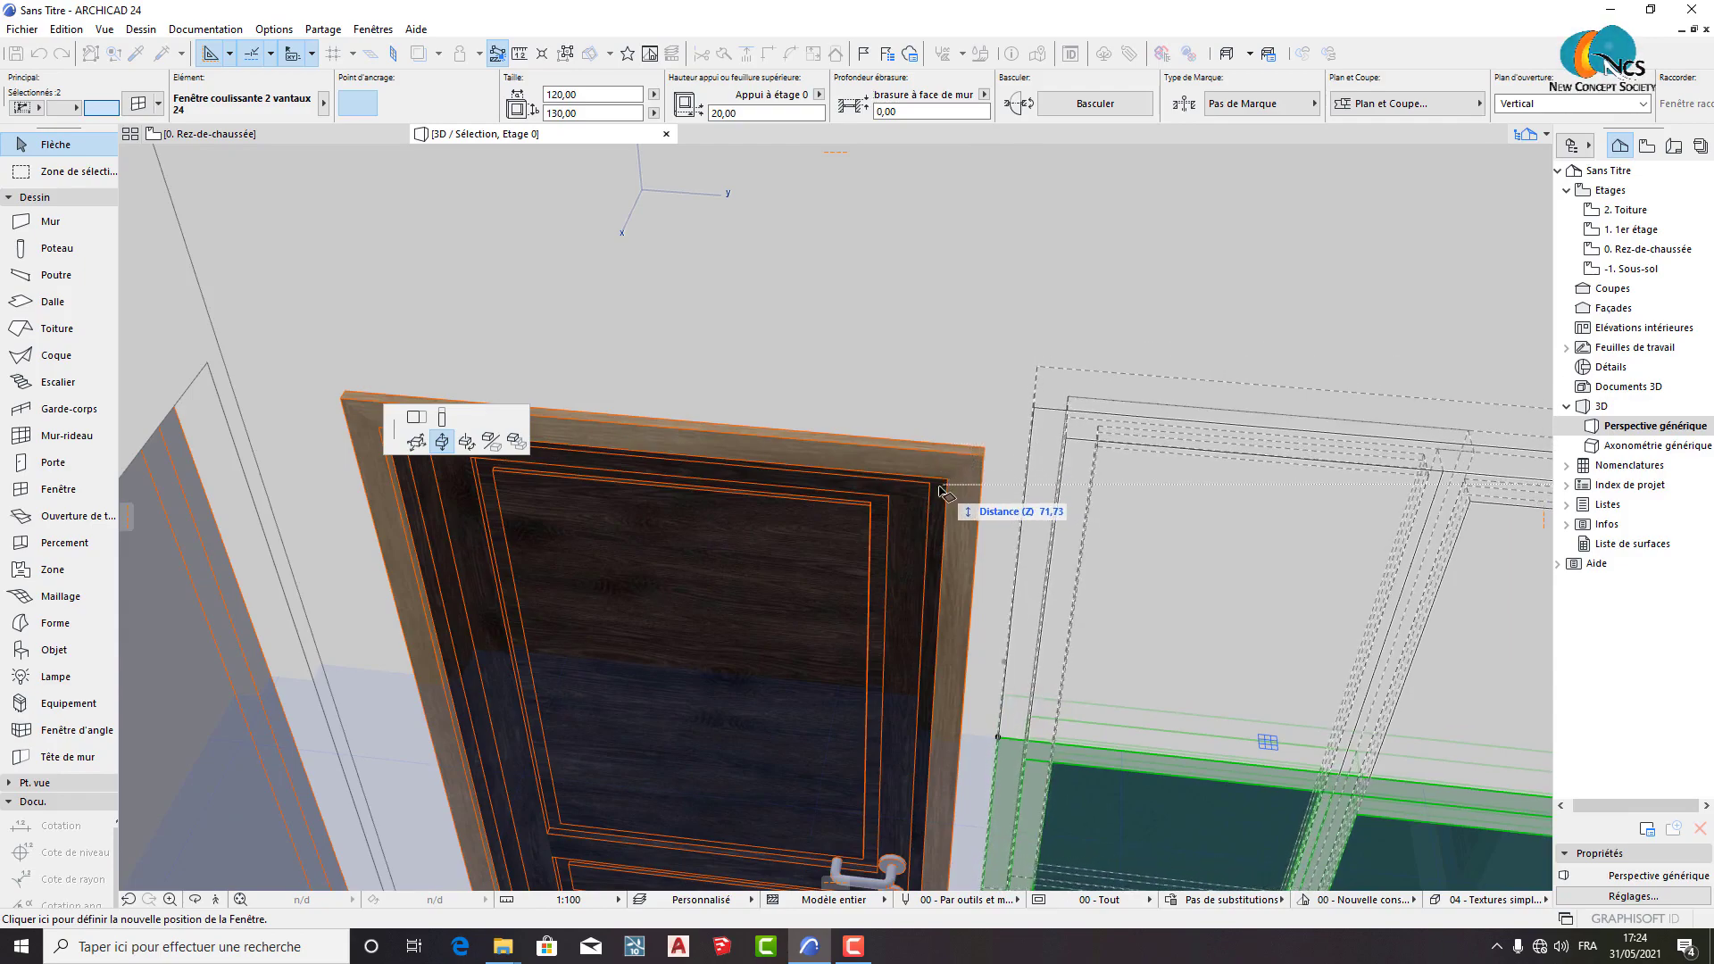
scroll(946, 465, "down", 2)
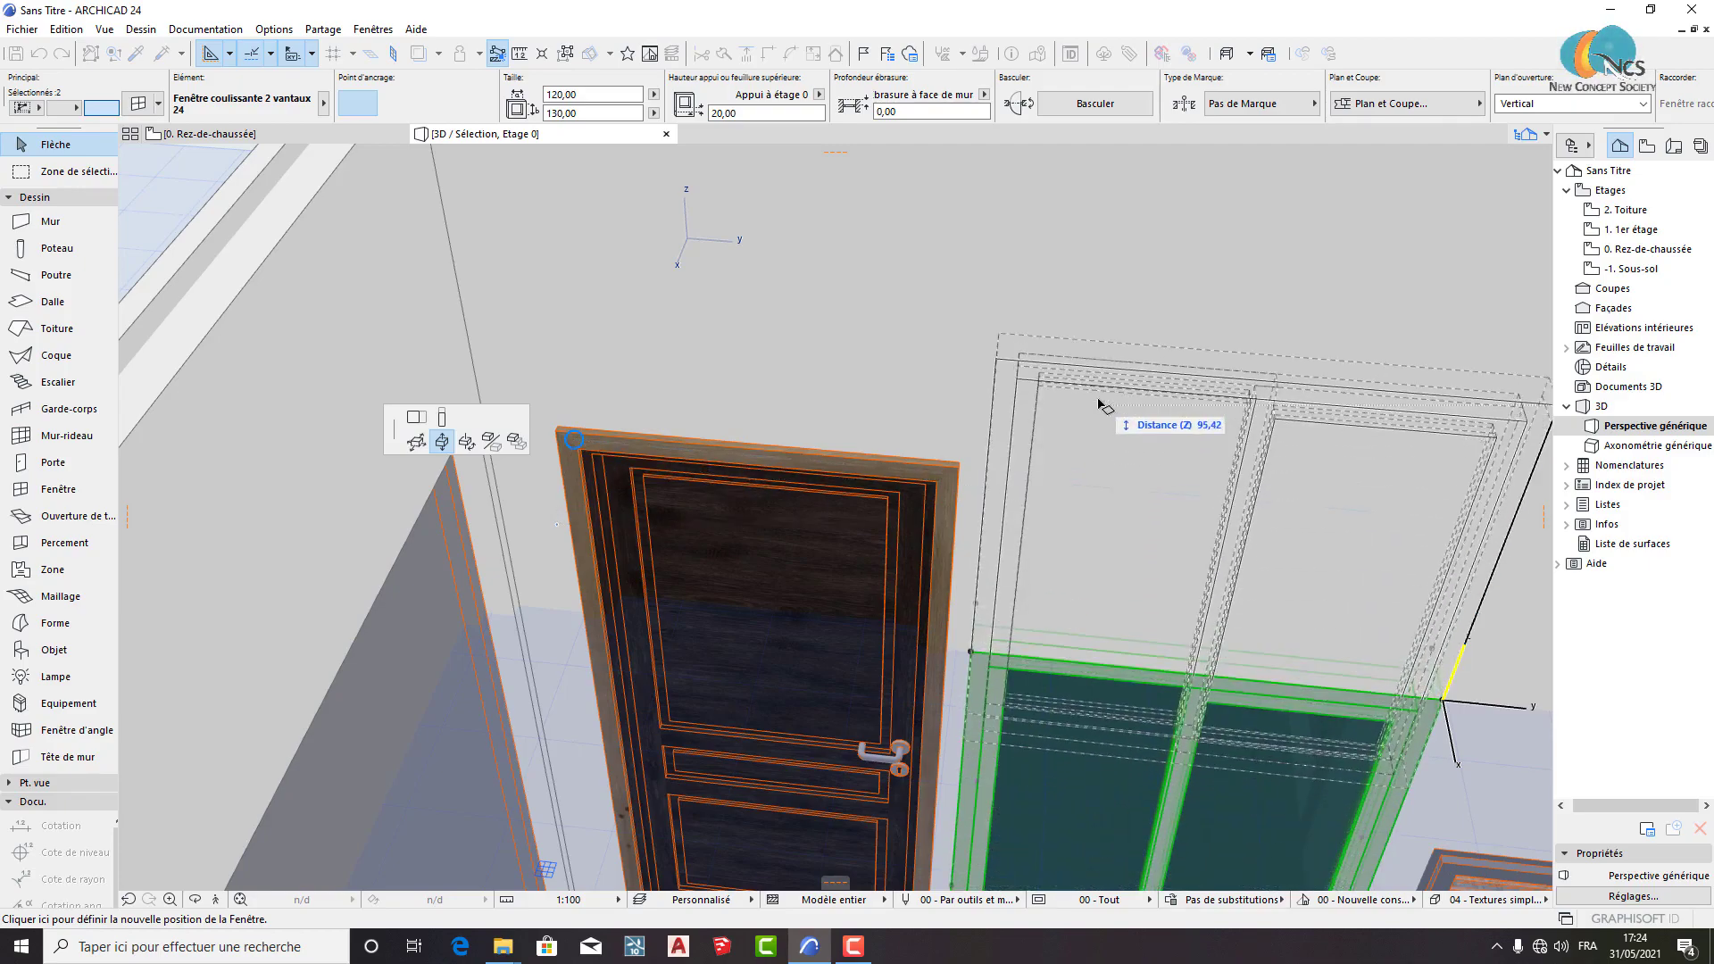
key("Return")
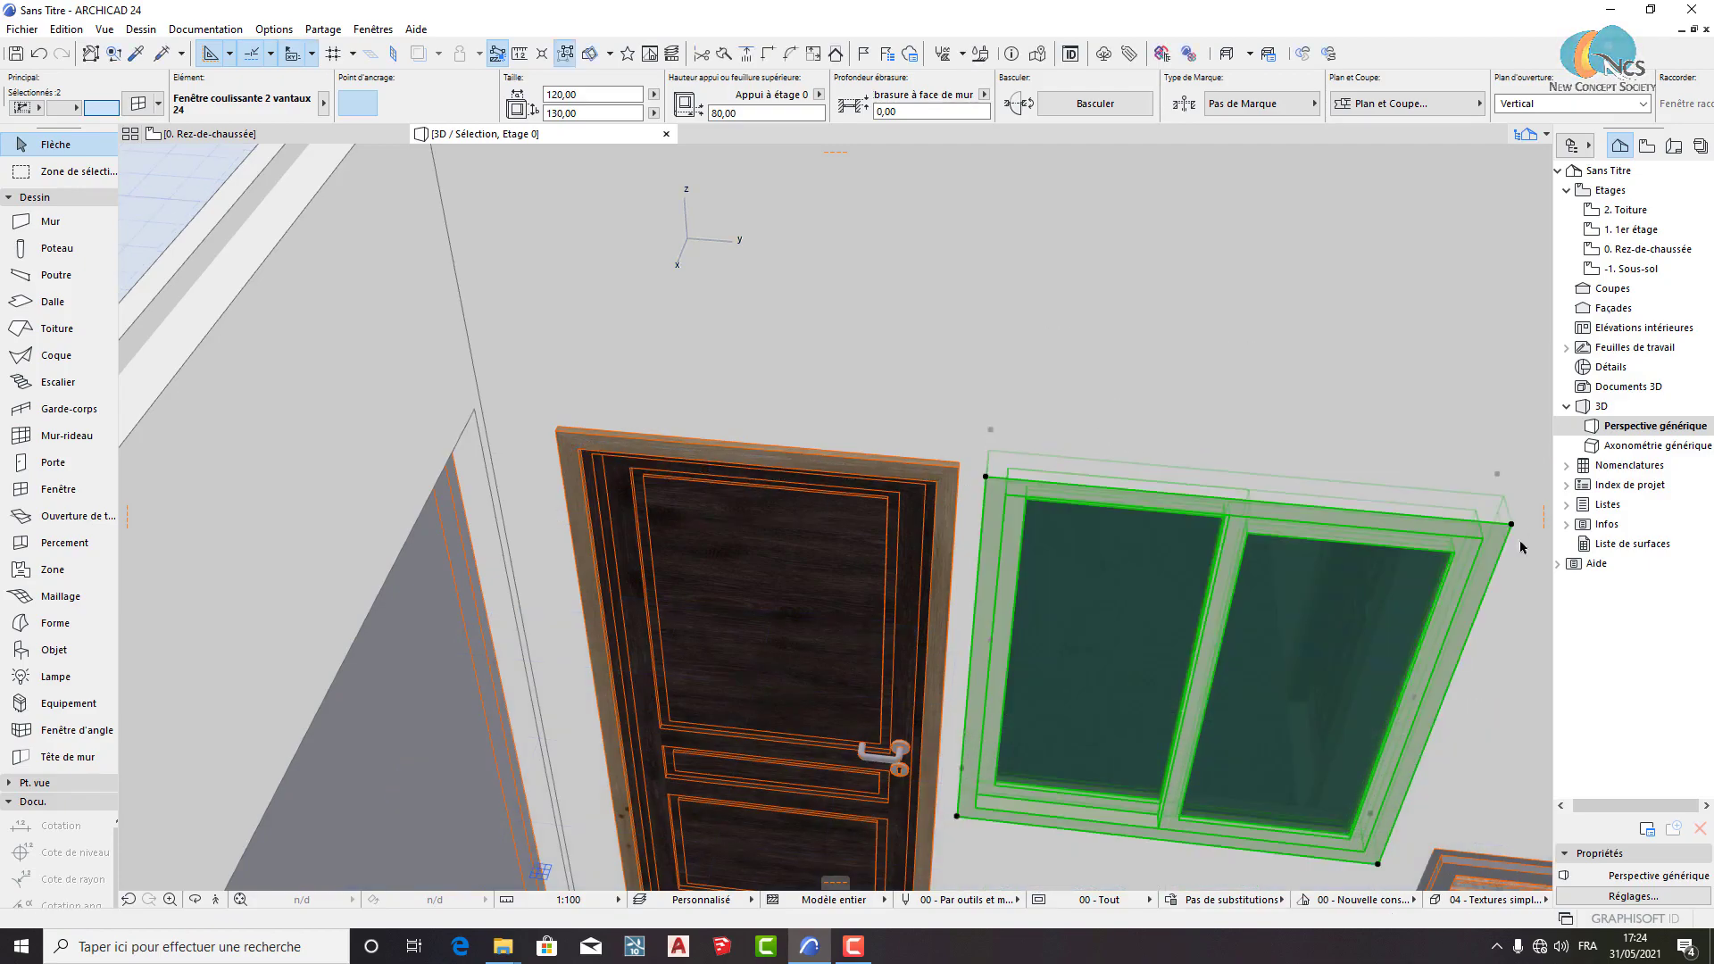
Move the small louvred window between the two garage sliding windows vertically up to the top of the neighbouring sliding window.
scroll(1286, 690, "down", 3)
middle_click_drag(1185, 614, 1017, 417)
scroll(1138, 478, "down", 2)
middle_click_drag(1138, 477, 1002, 404)
left_click(1022, 589)
scroll(1023, 589, "up", 2)
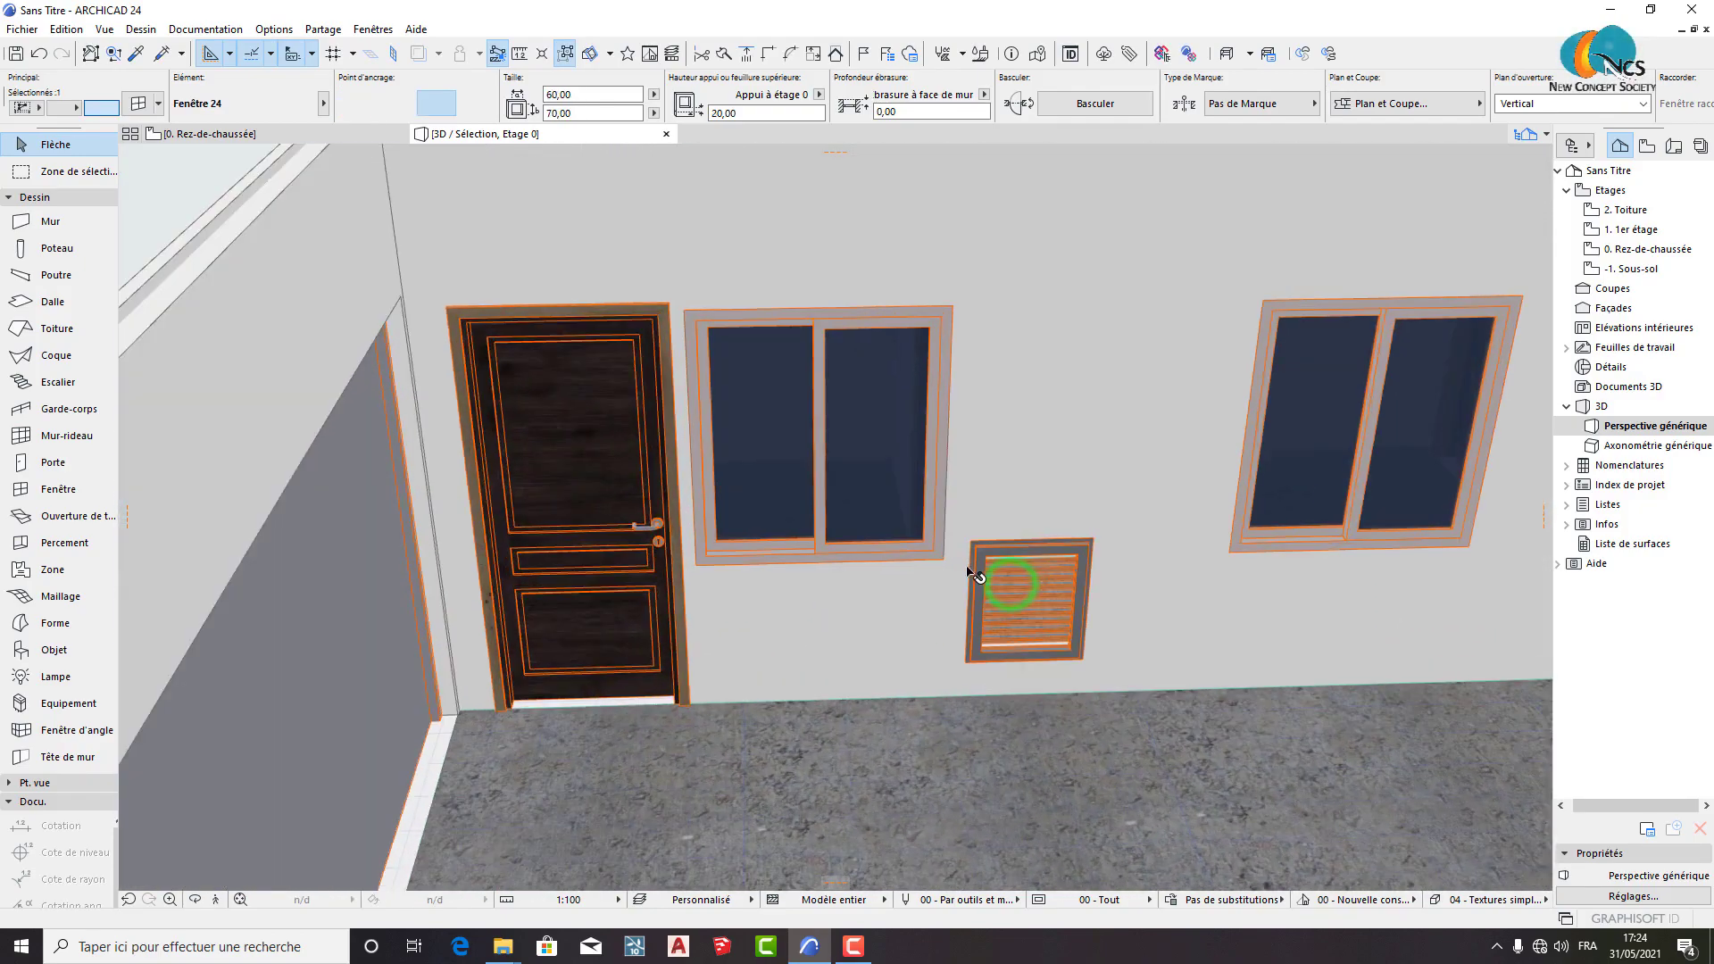
left_click(969, 542)
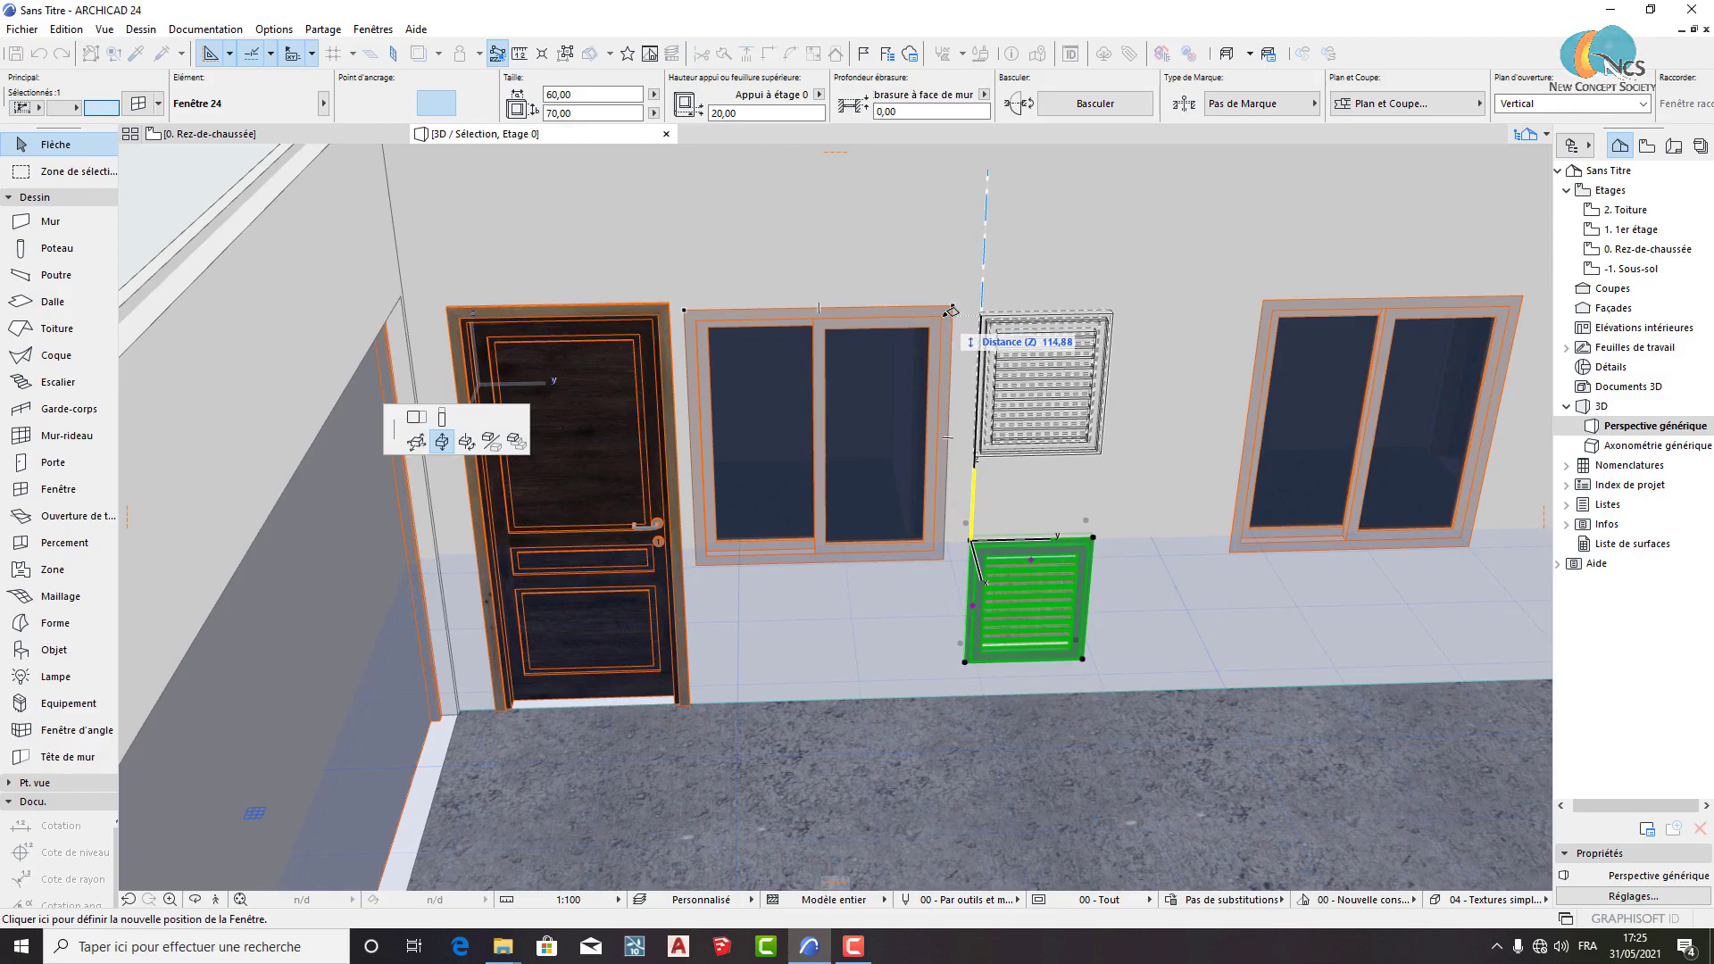
left_click(952, 310)
Raise the garage's louvred window to the top of the door frame, at a sill height of 140.
scroll(955, 309, "up", 3)
left_click(970, 296)
left_click(1083, 211)
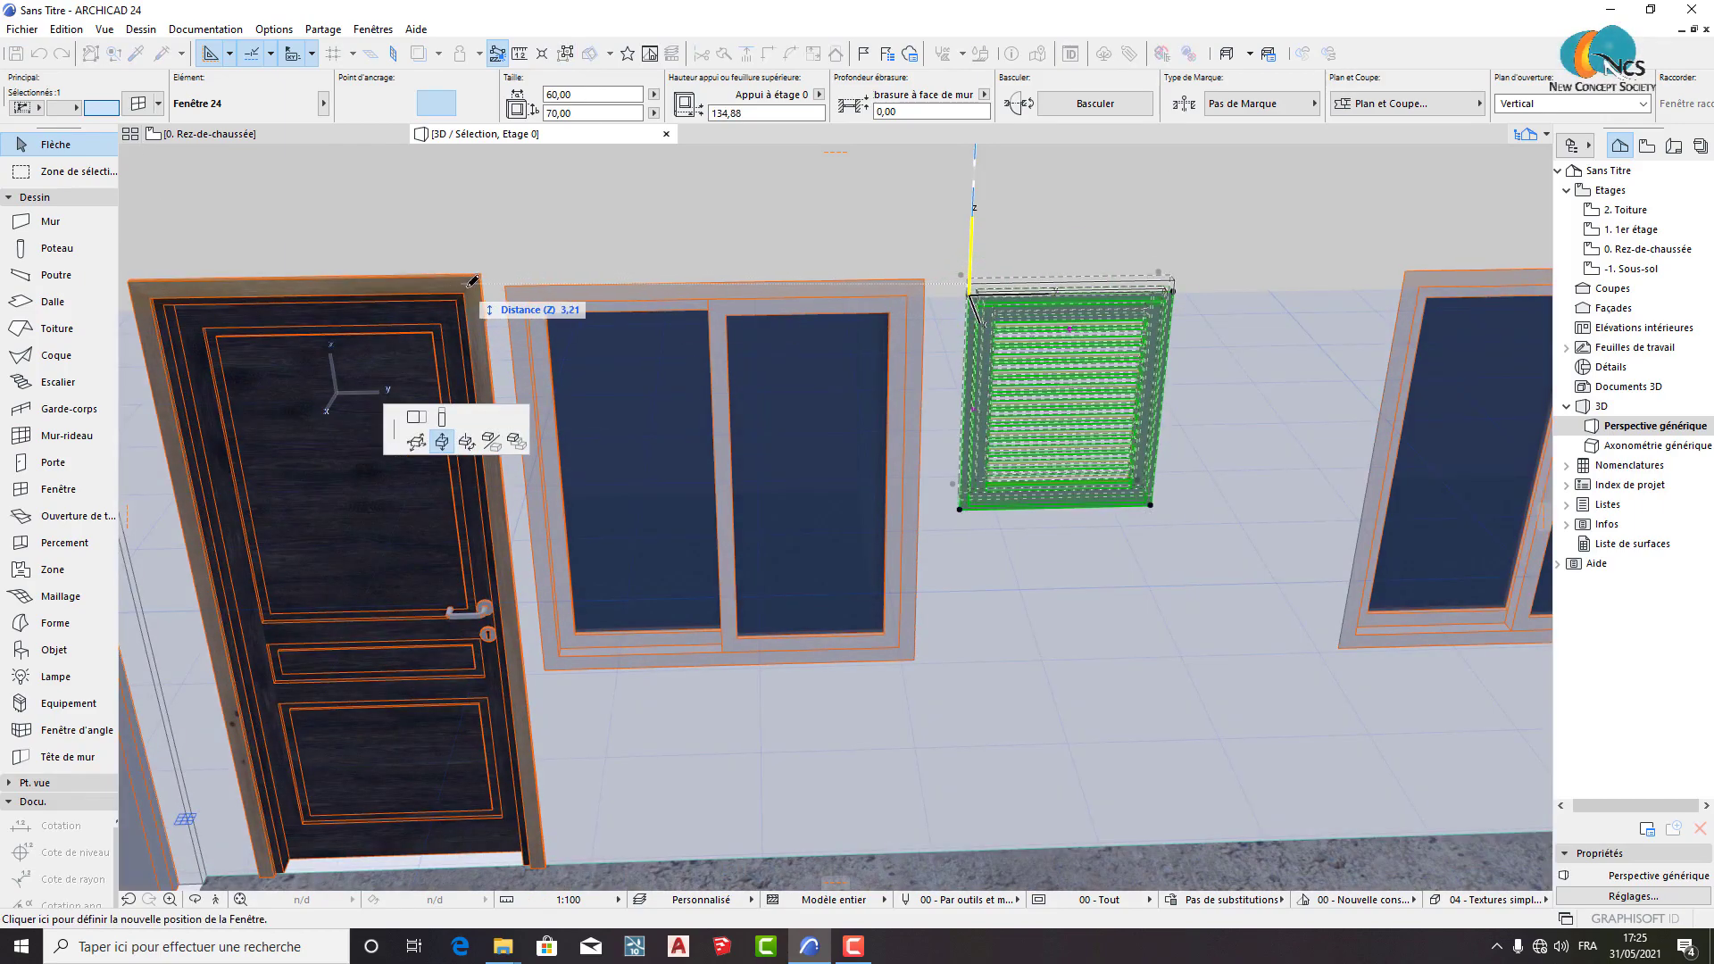
left_click(473, 284)
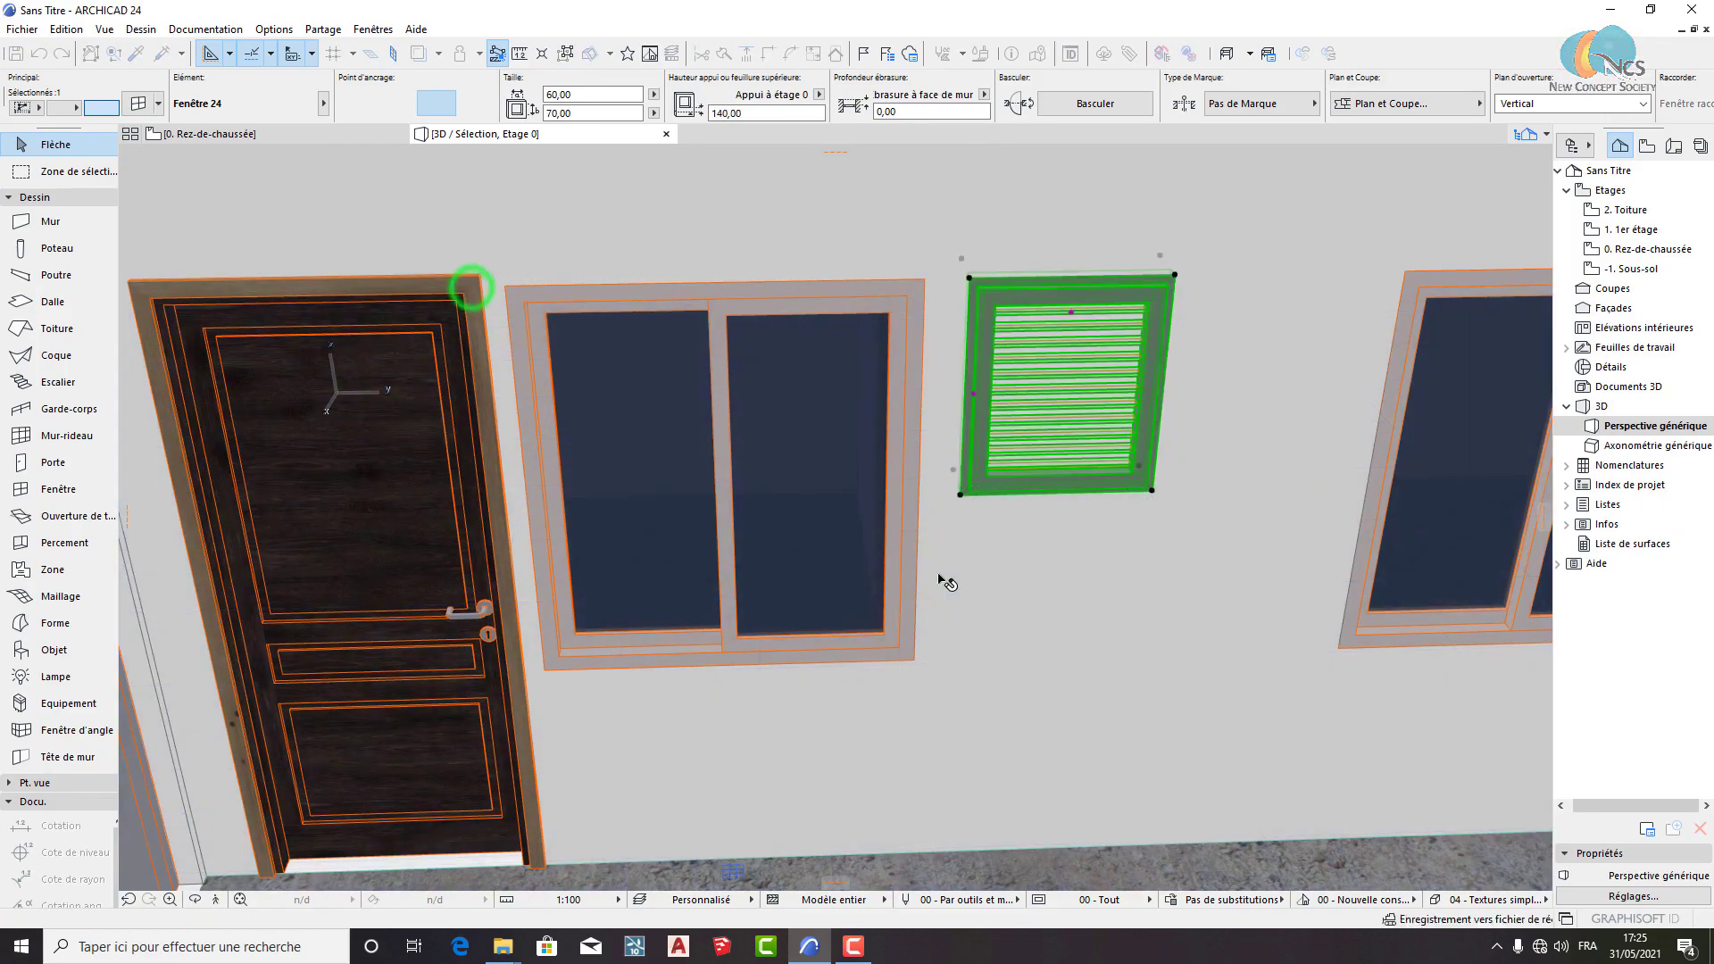
Set the height of the 116.40-wide sliding window beside the interior door to 150.
scroll(982, 483, "down", 5)
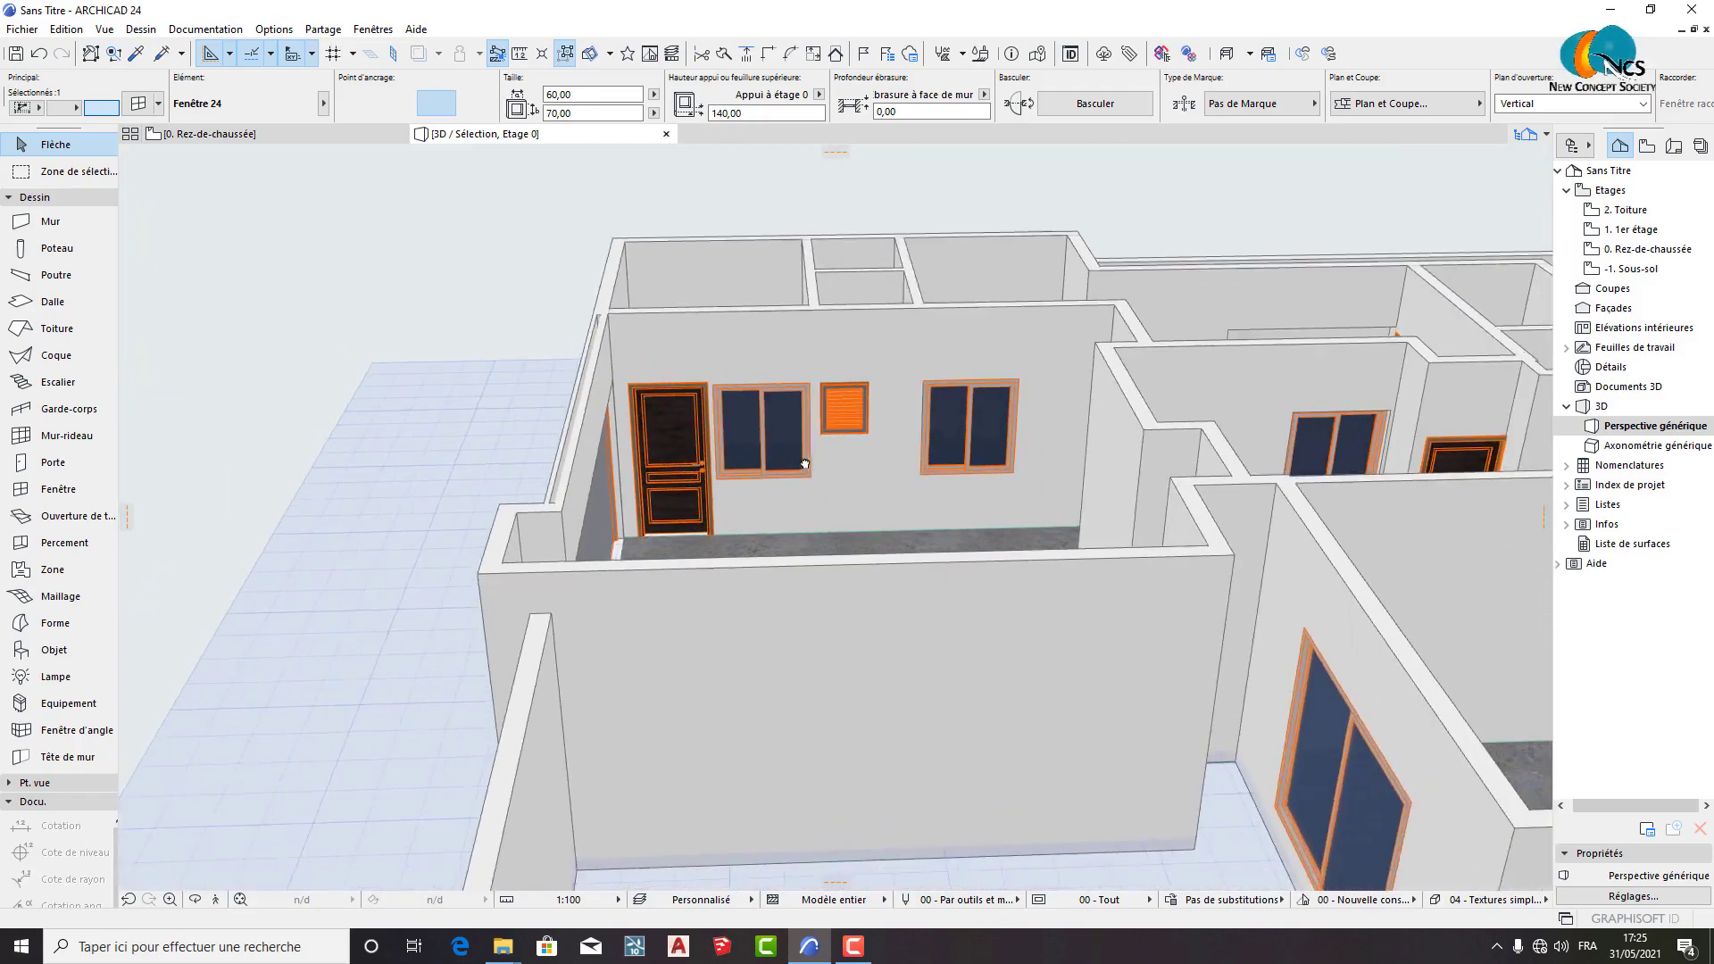
middle_click_drag(805, 463, 919, 601, "shift")
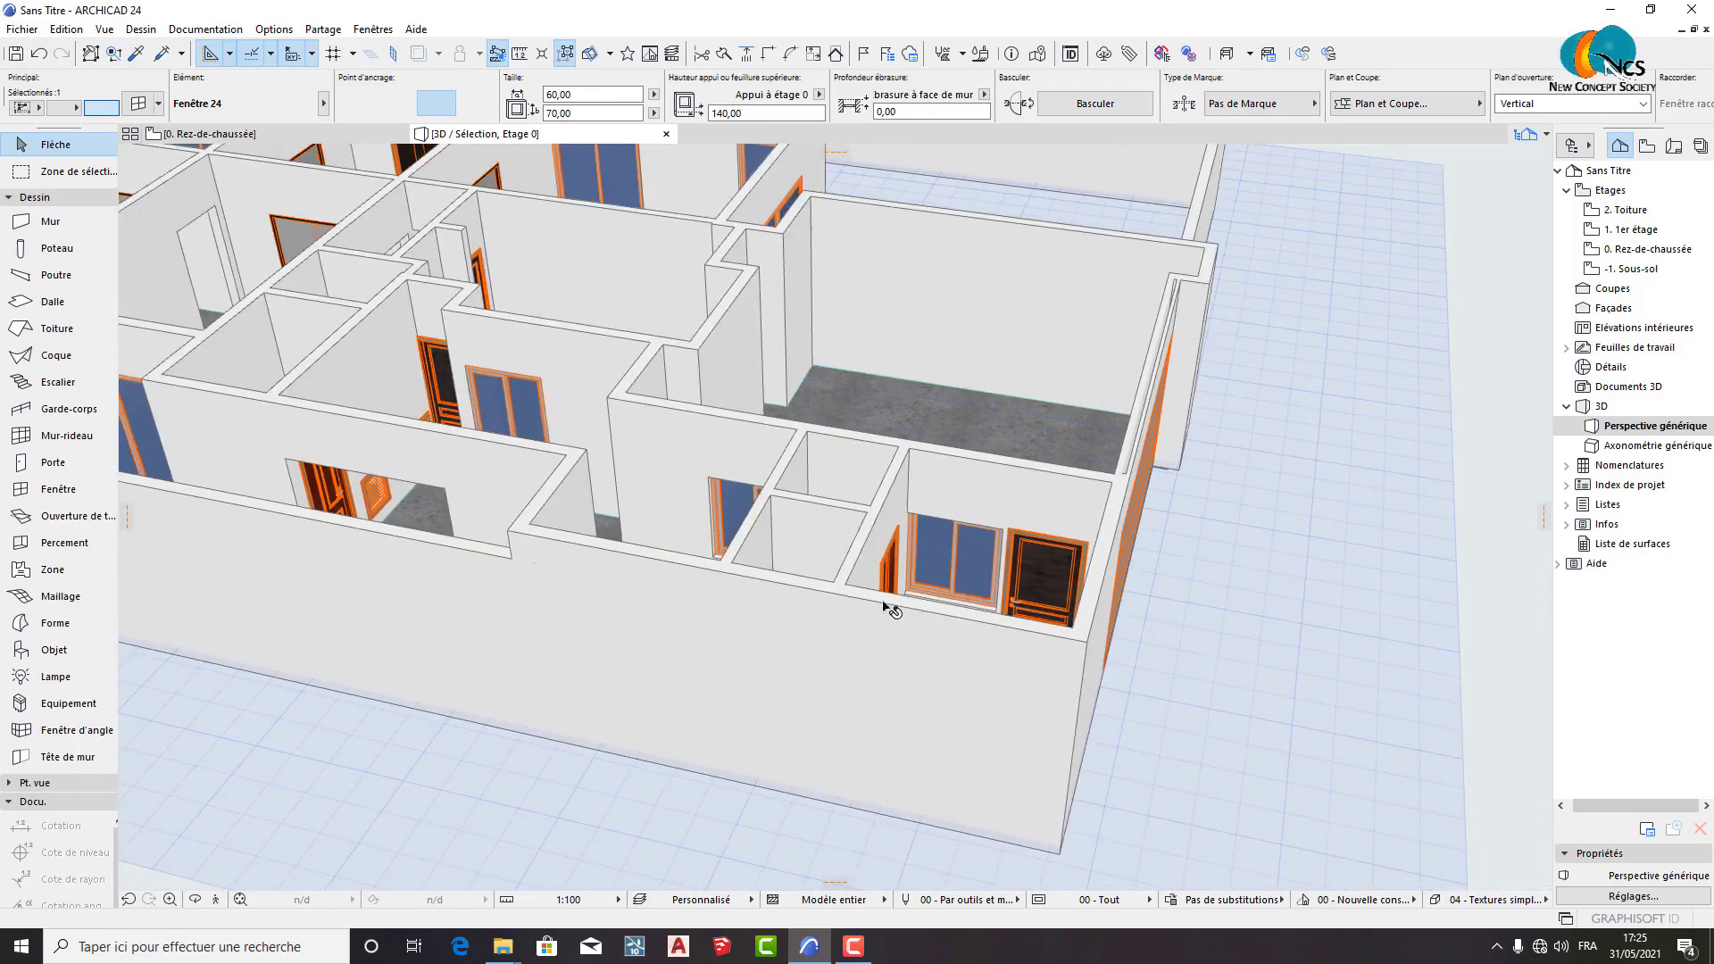
scroll(816, 562, "up", 10)
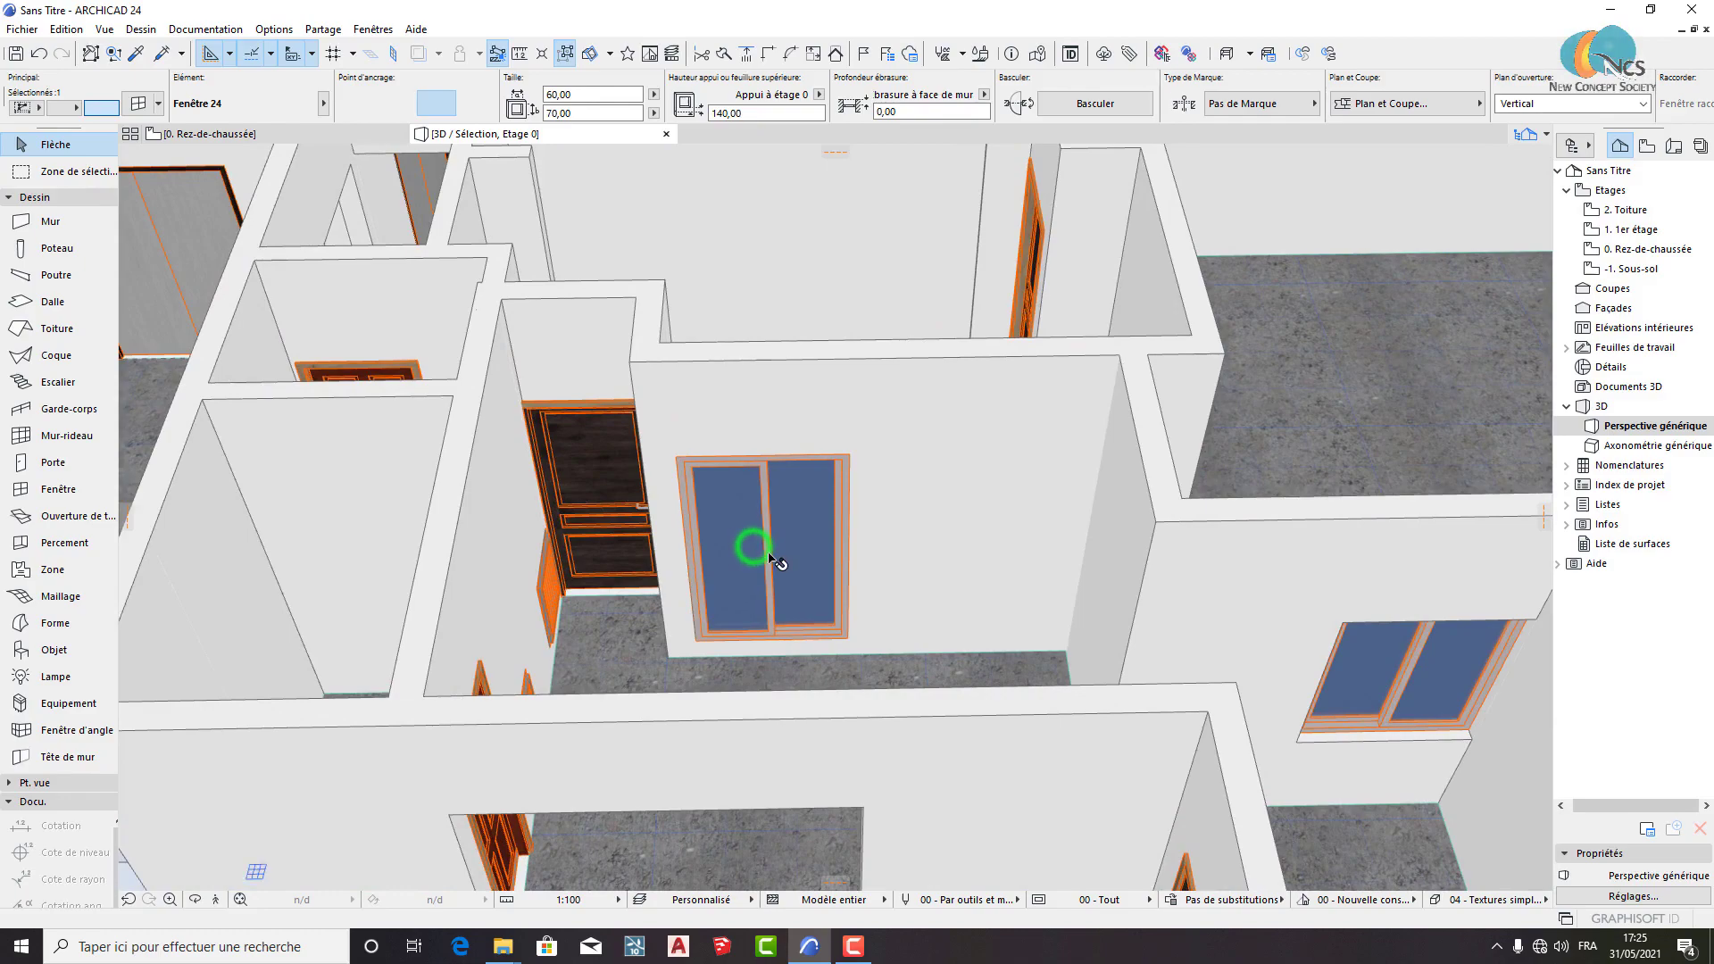
left_click(770, 556)
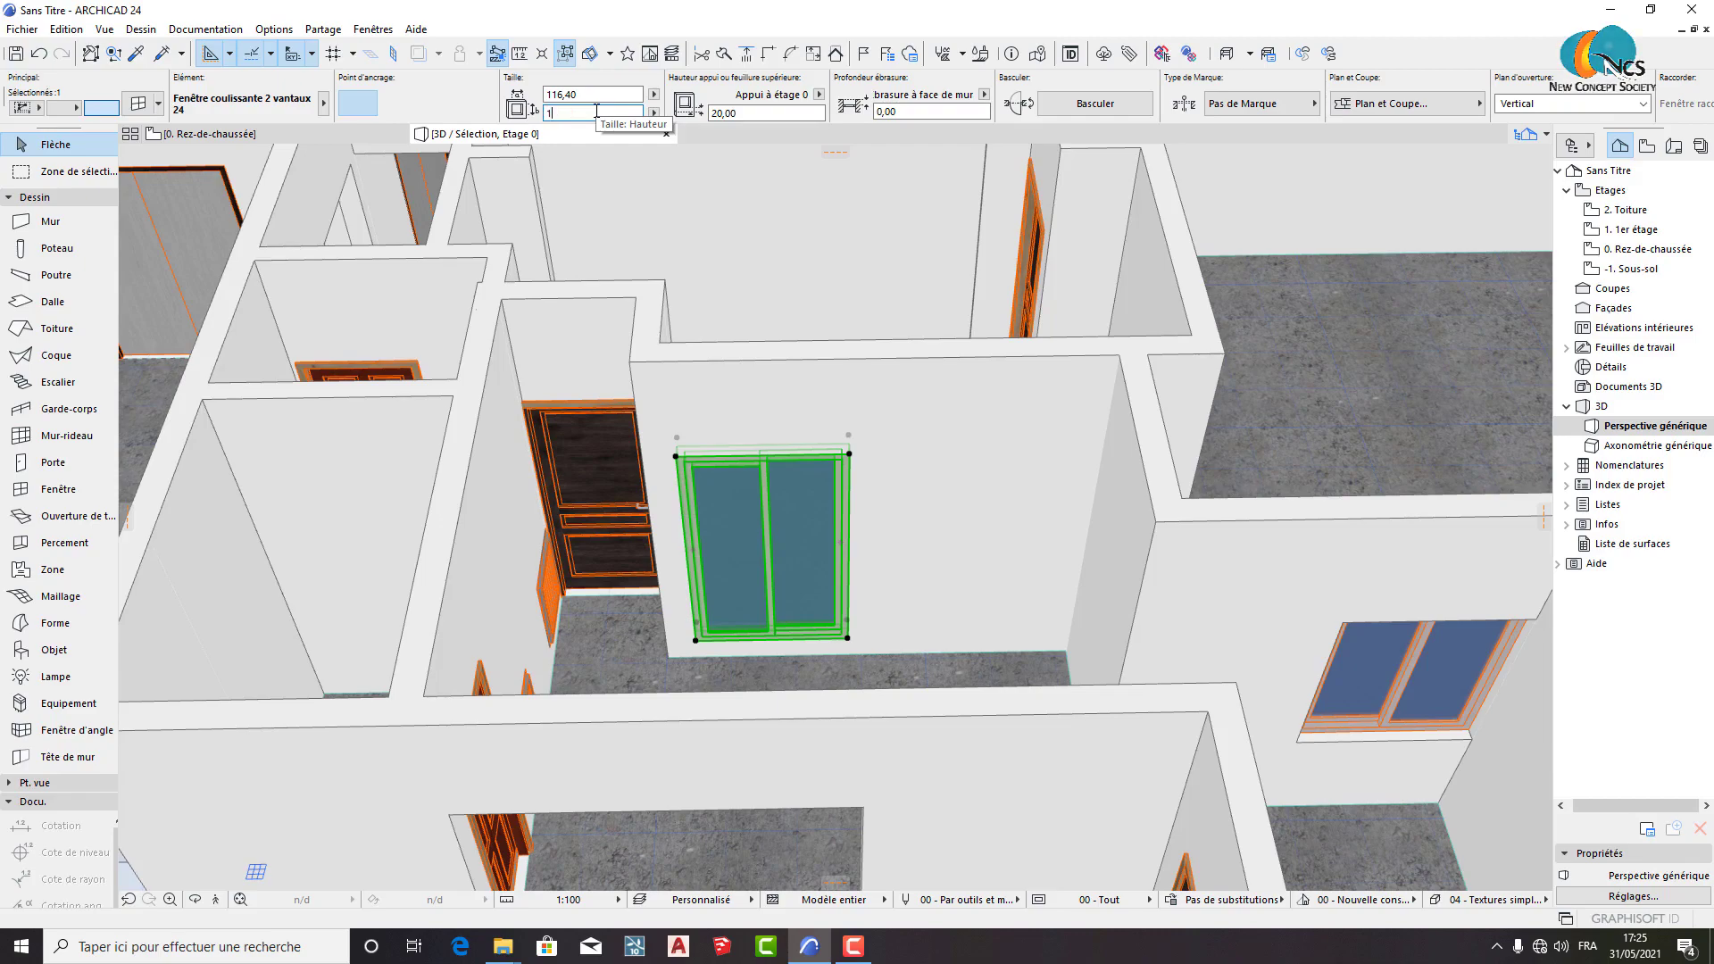
key("Return")
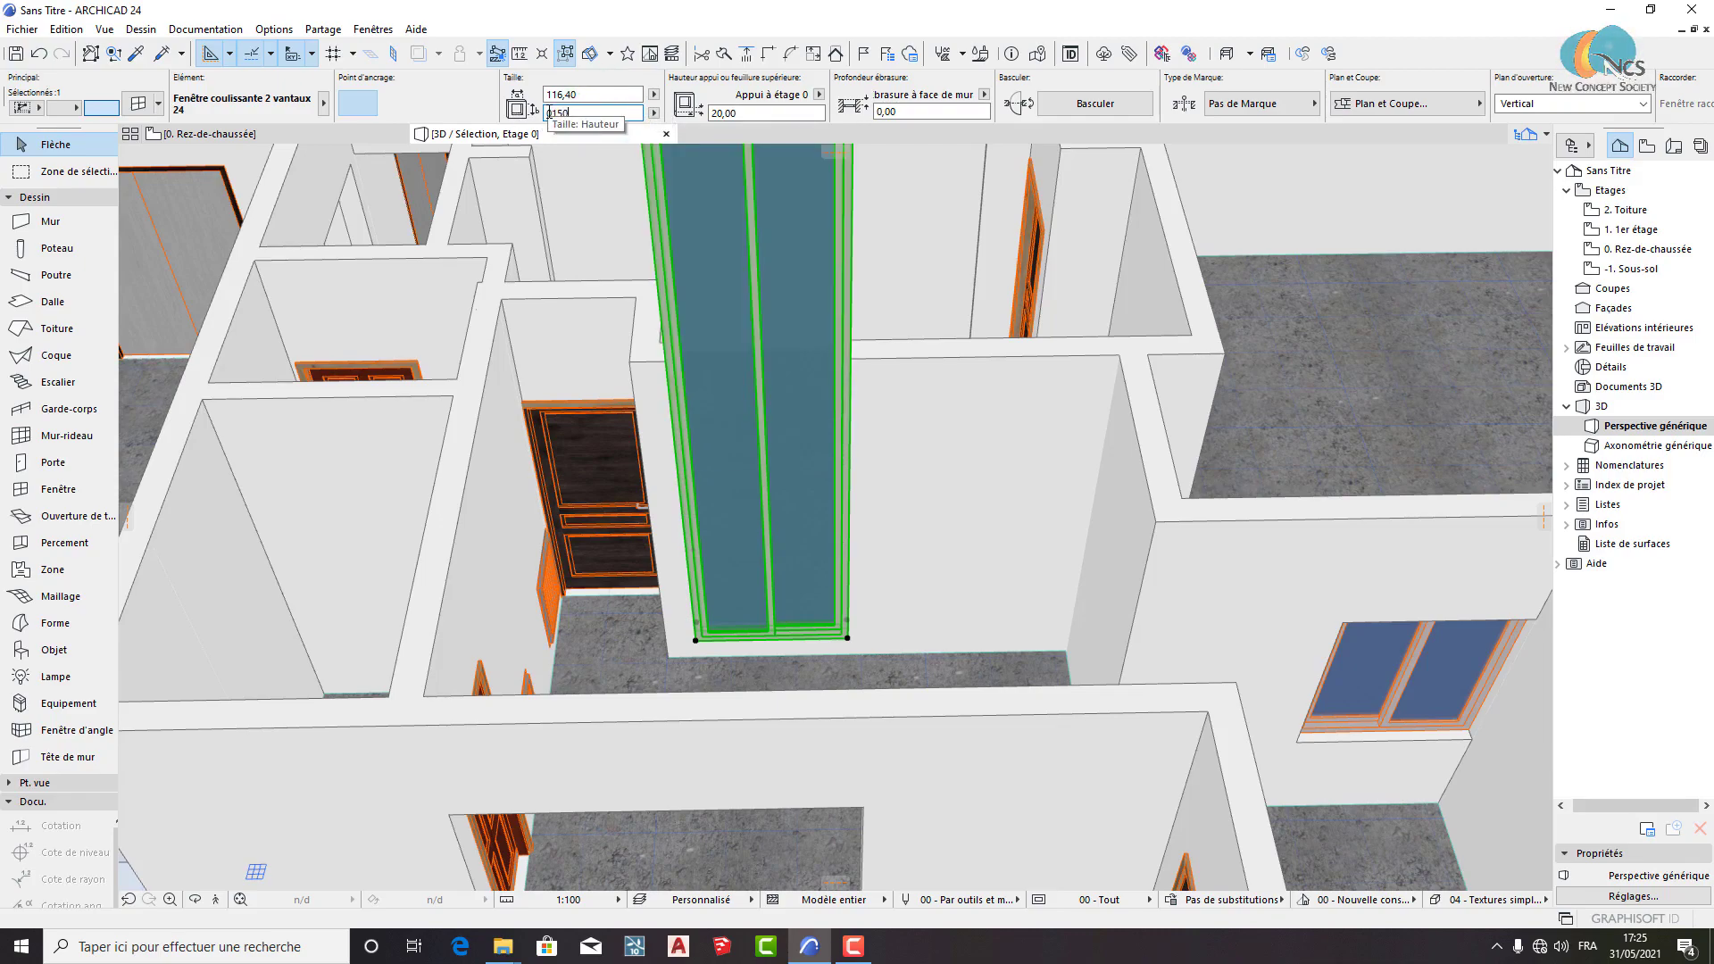
key("Return")
Raise the 116.40-wide sliding window vertically to the top of the adjacent door and deselect it.
scroll(871, 474, "up", 5)
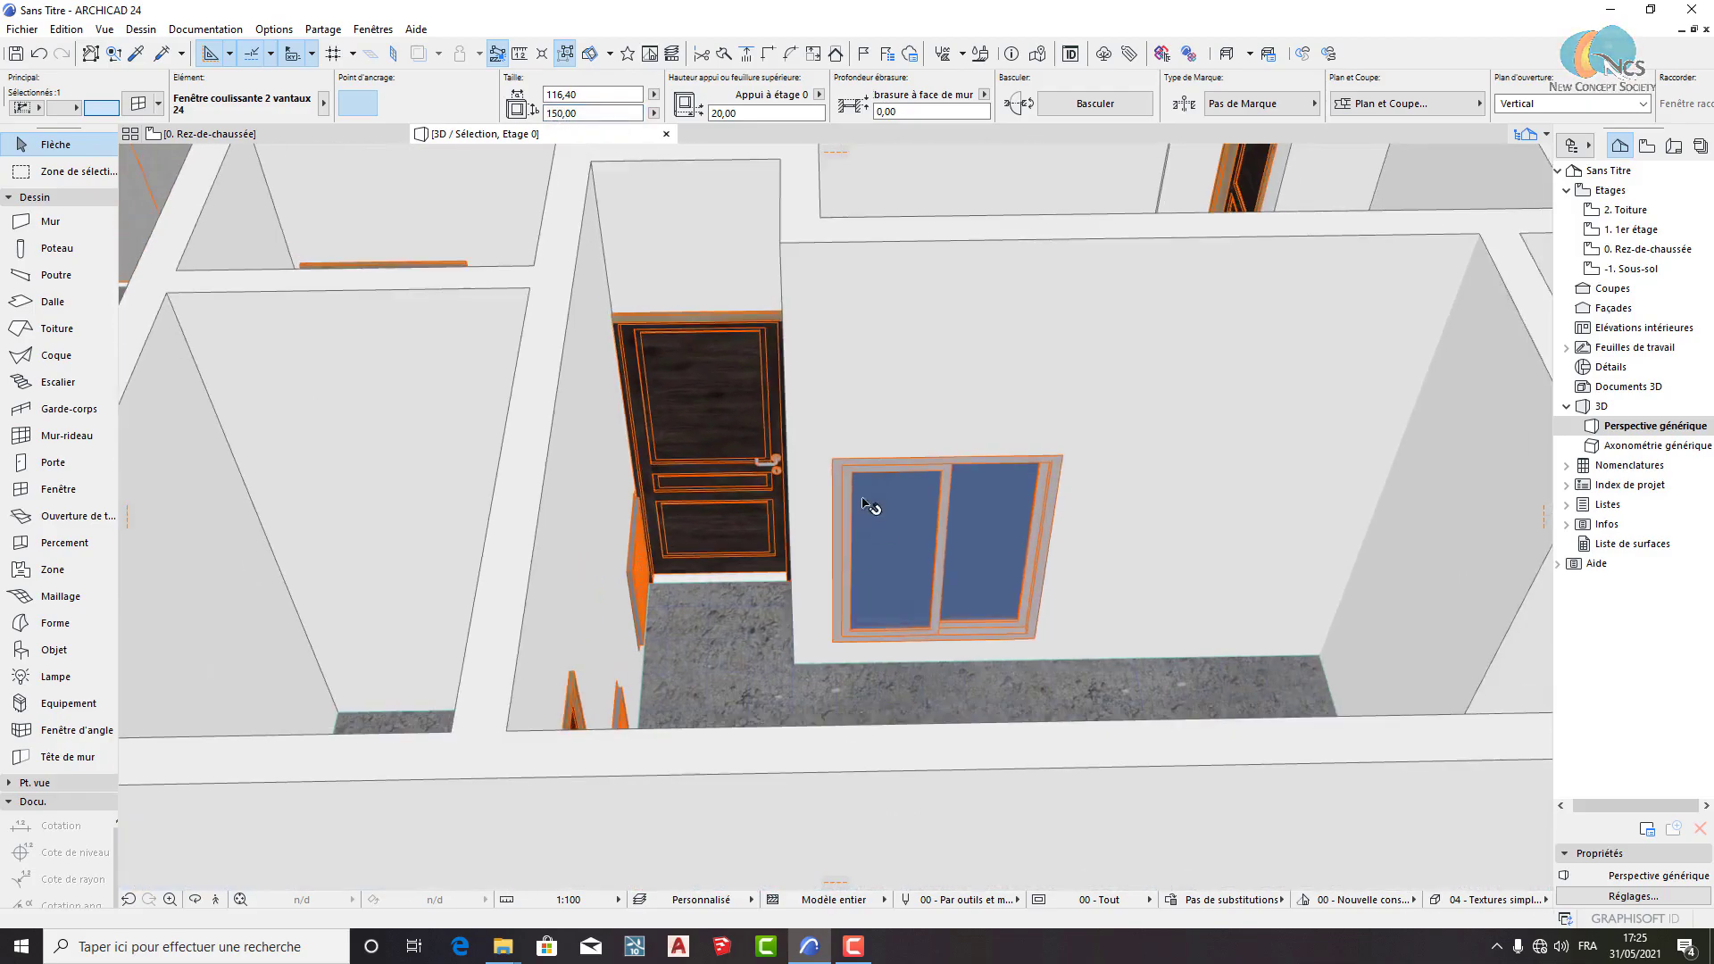
scroll(850, 478, "up", 1)
left_click(831, 458)
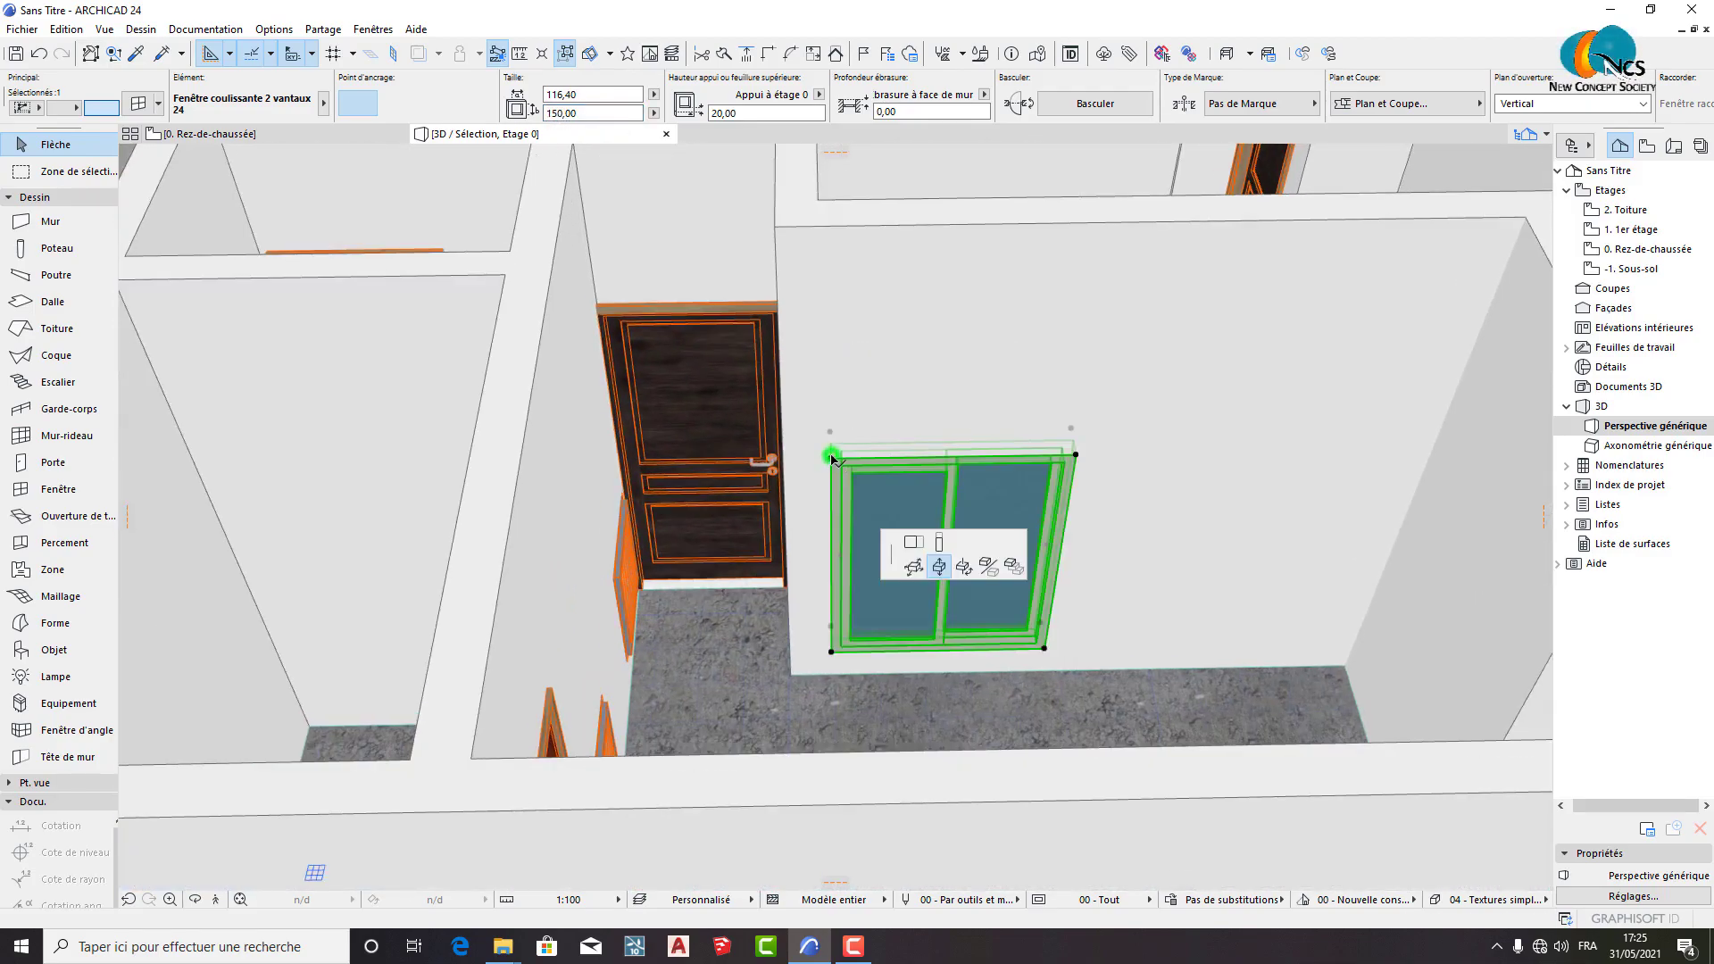
left_click(601, 313)
left_click(1306, 808)
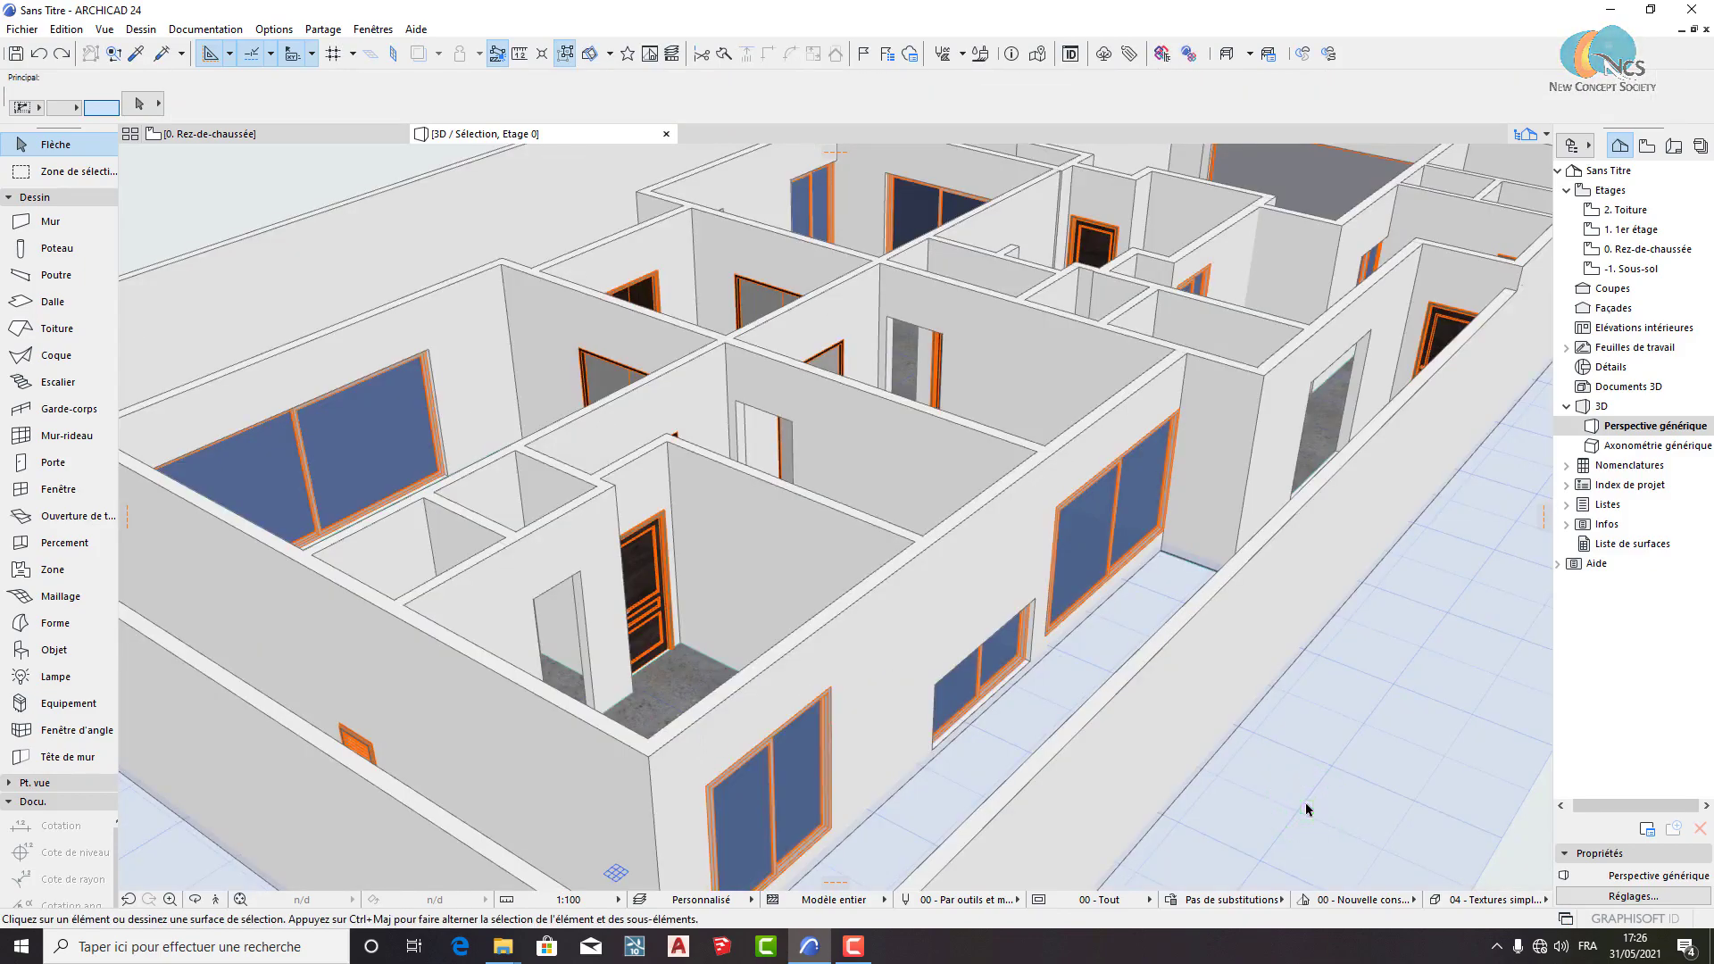
Try a height of 160 on the 196.20-wide sliding window in the corner of the side facade.
scroll(804, 656, "up", 3)
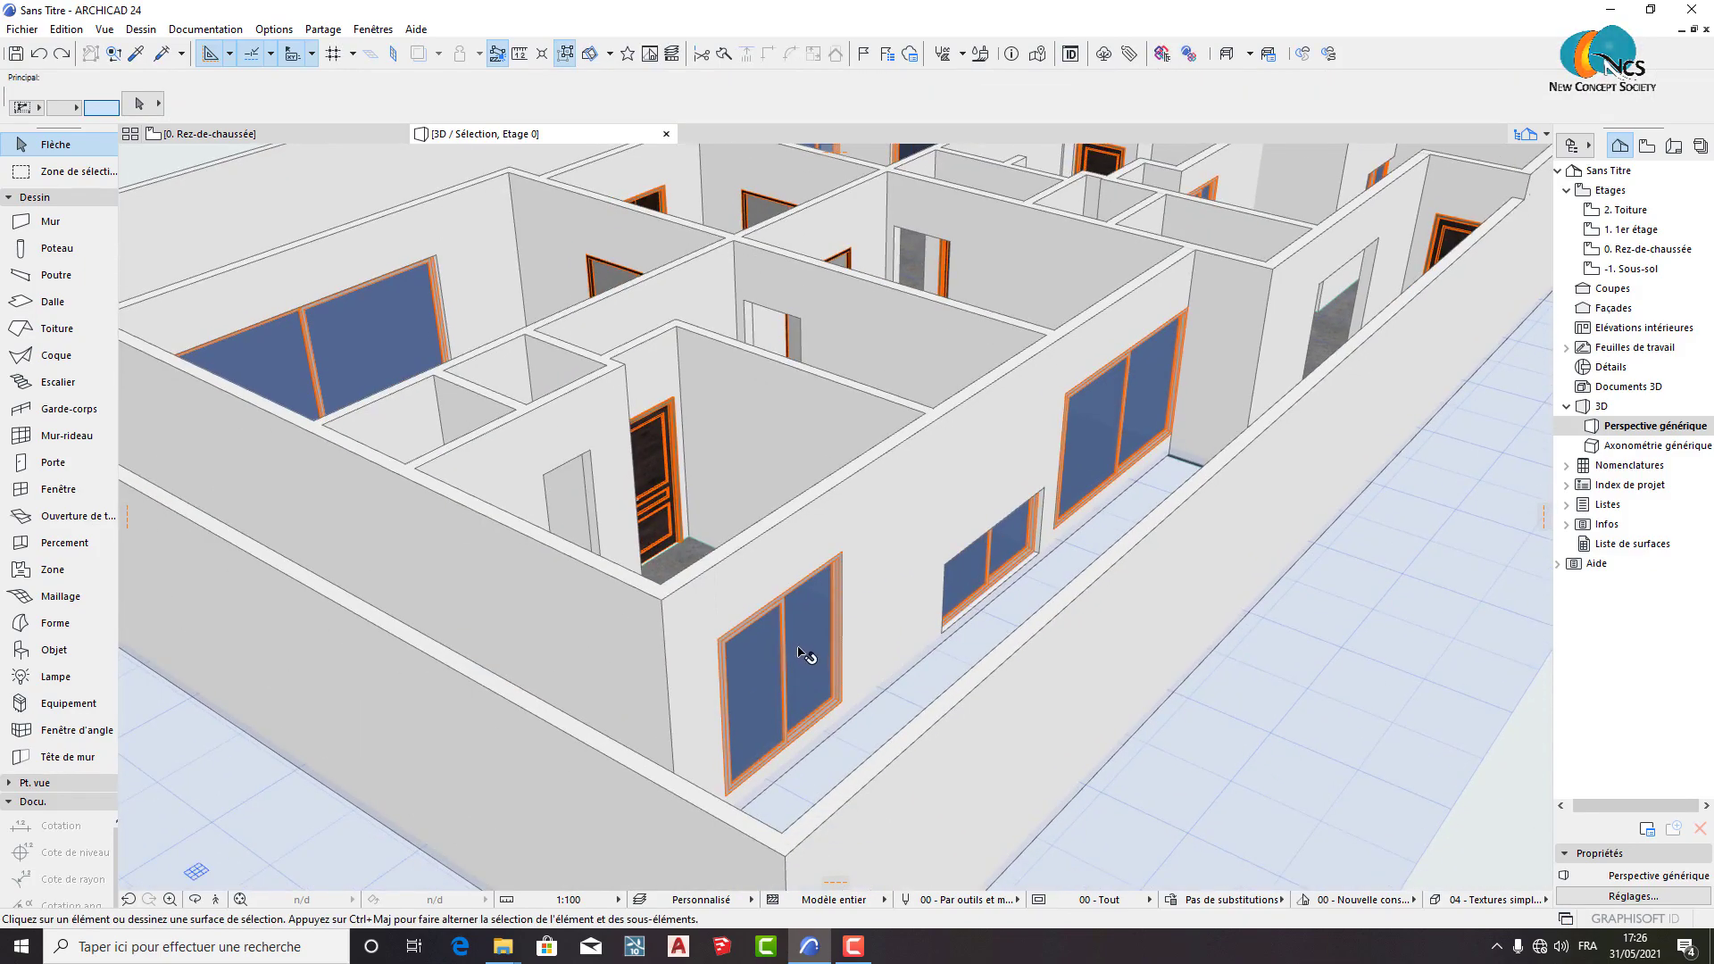
left_click(796, 643)
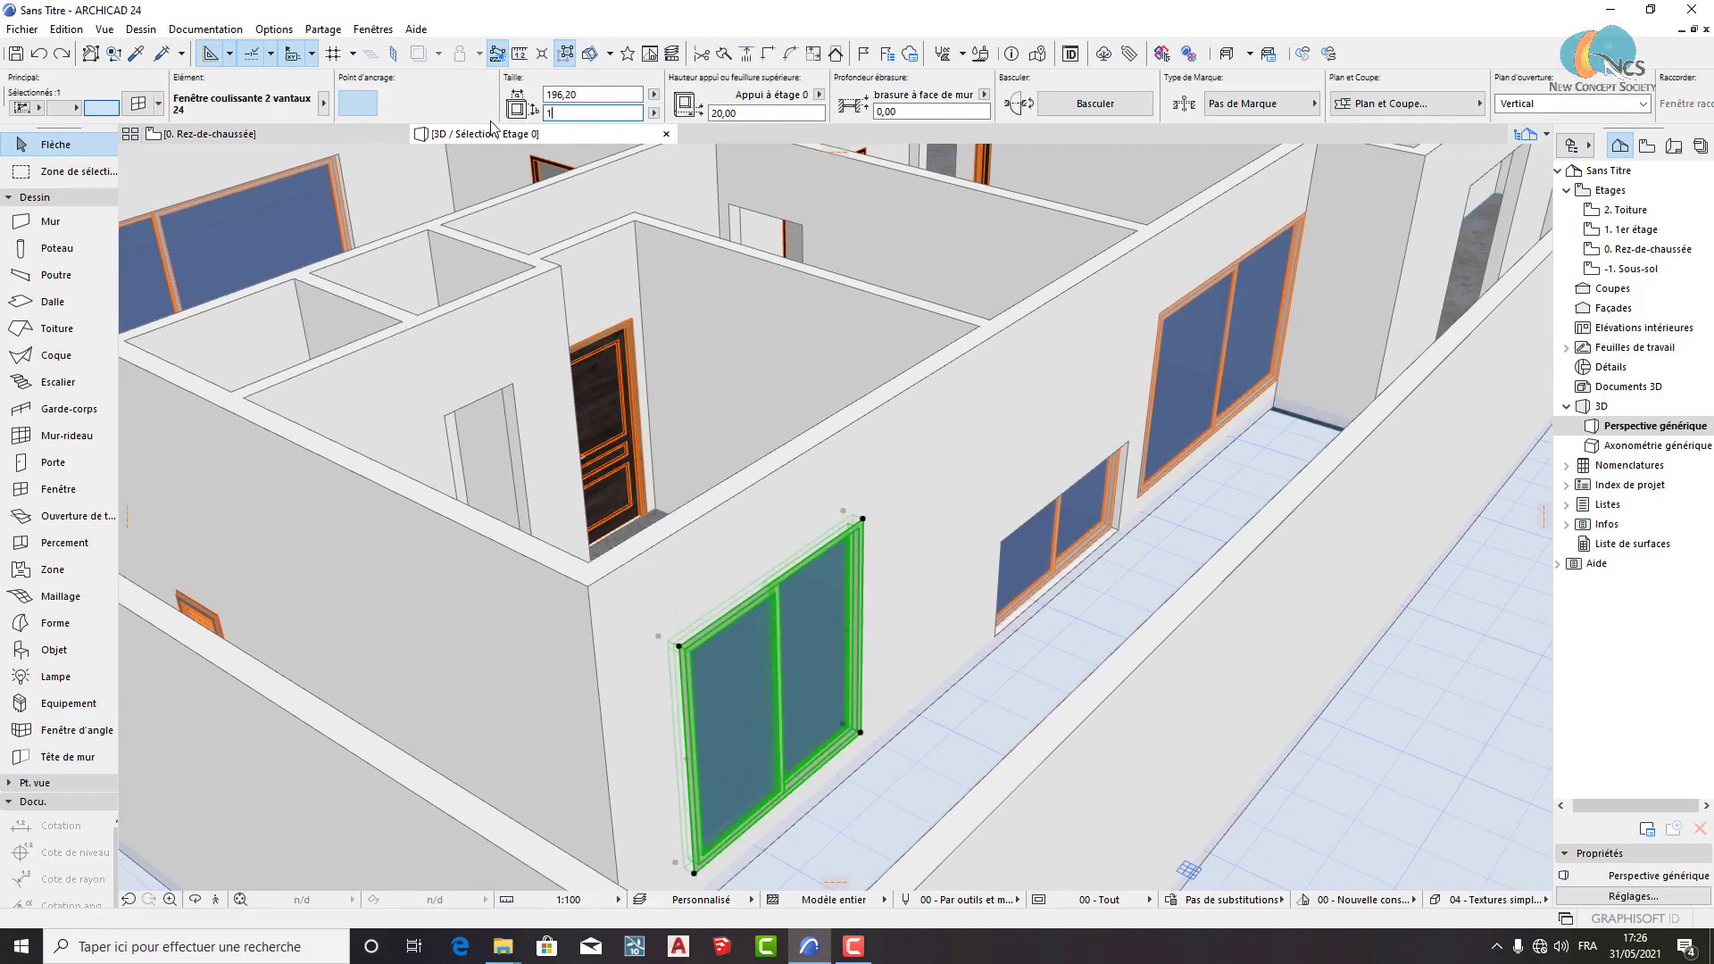
key("Return")
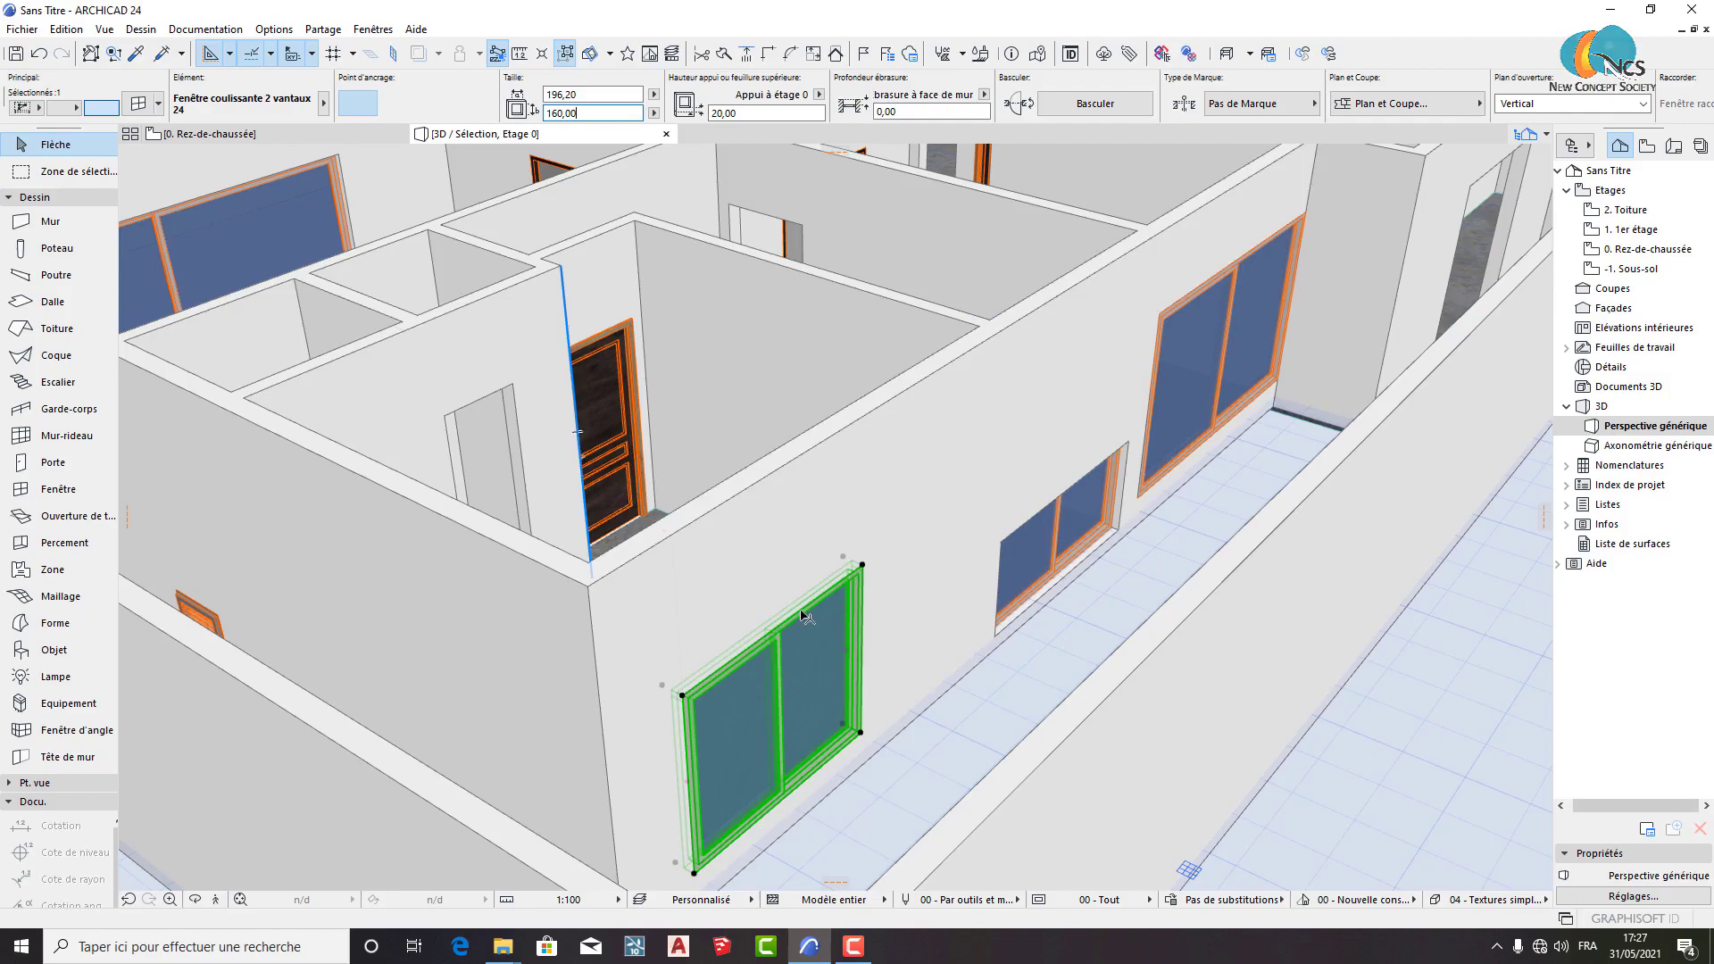
key("Escape")
Set the height of the 196.20-wide corner sliding window to 140.
scroll(810, 565, "up", 3)
left_click(794, 510)
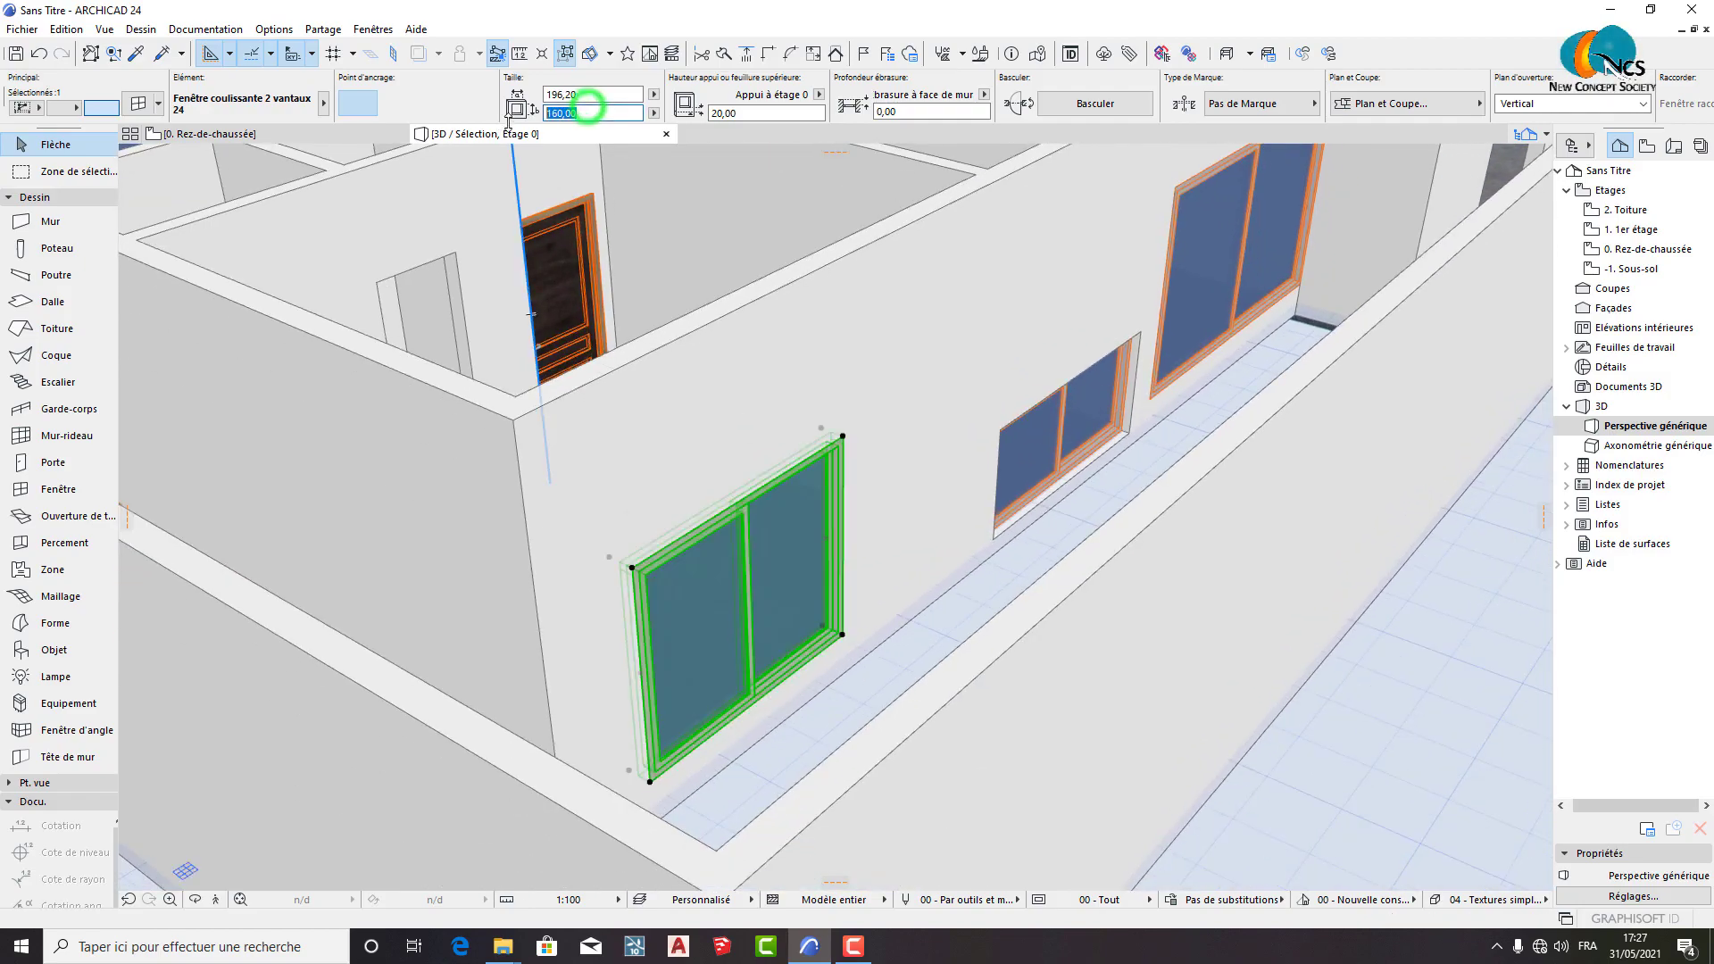
type("140")
key("Return")
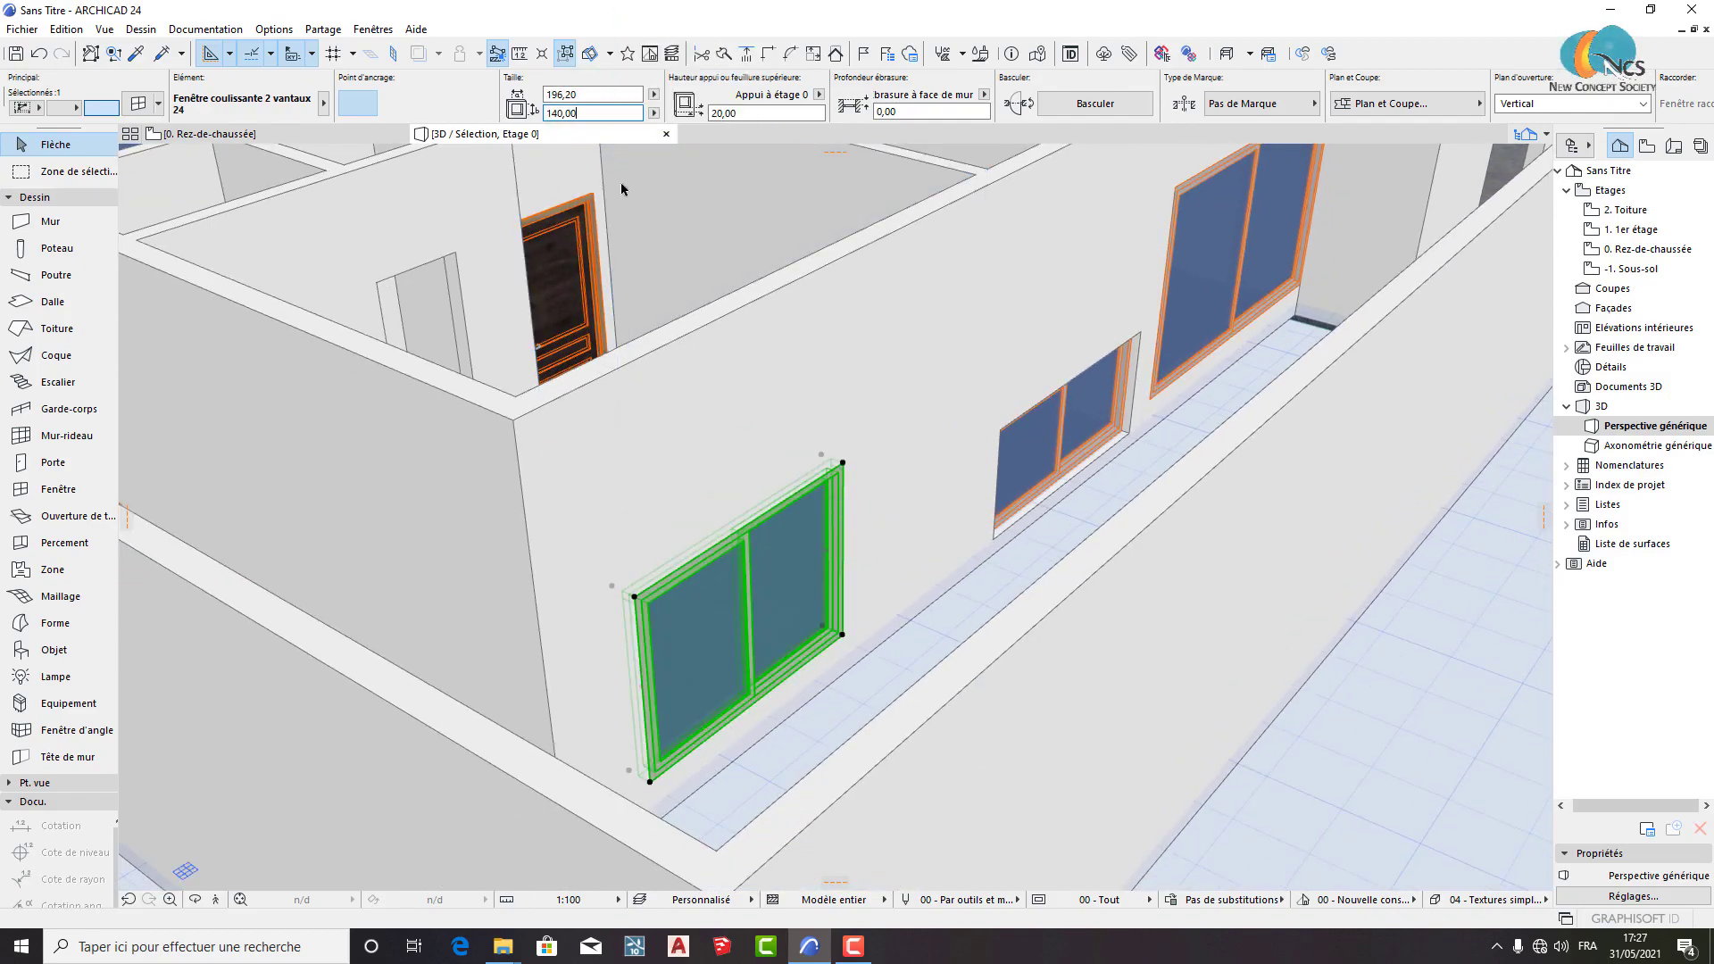
Raise the corner sliding window vertically by 50 to a sill height of 70, aligned with the top of the room's door.
scroll(844, 464, "up", 1)
left_click(844, 464)
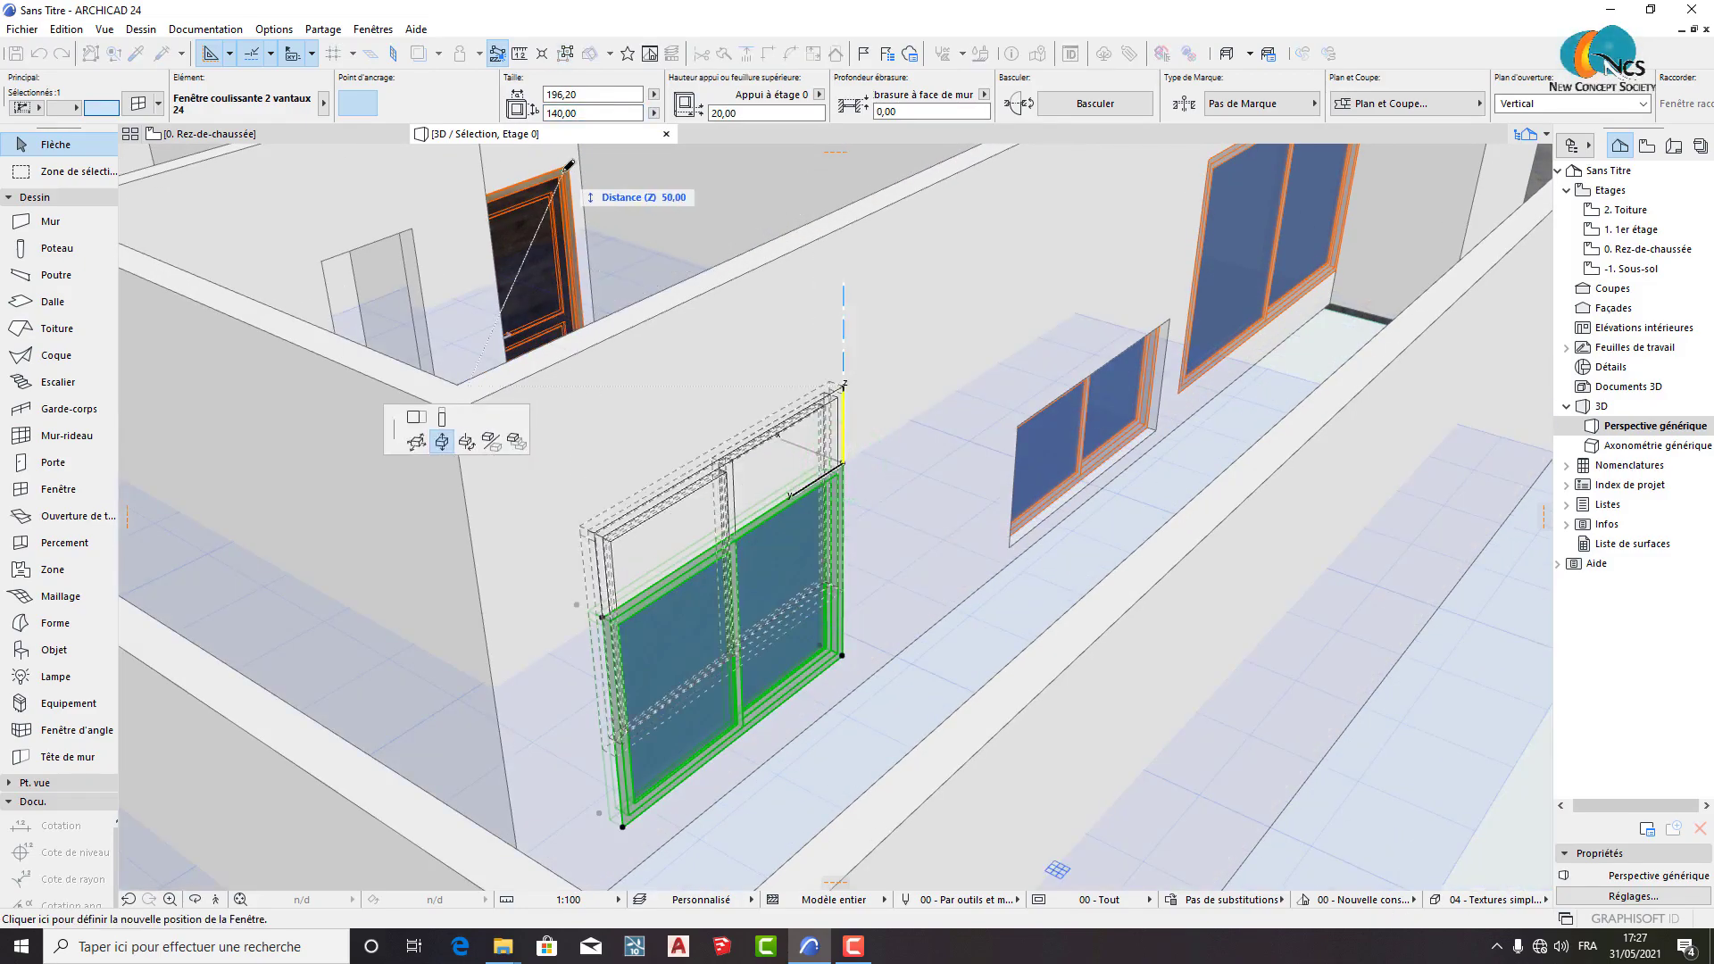
left_click(569, 165)
scroll(1113, 499, "down", 6)
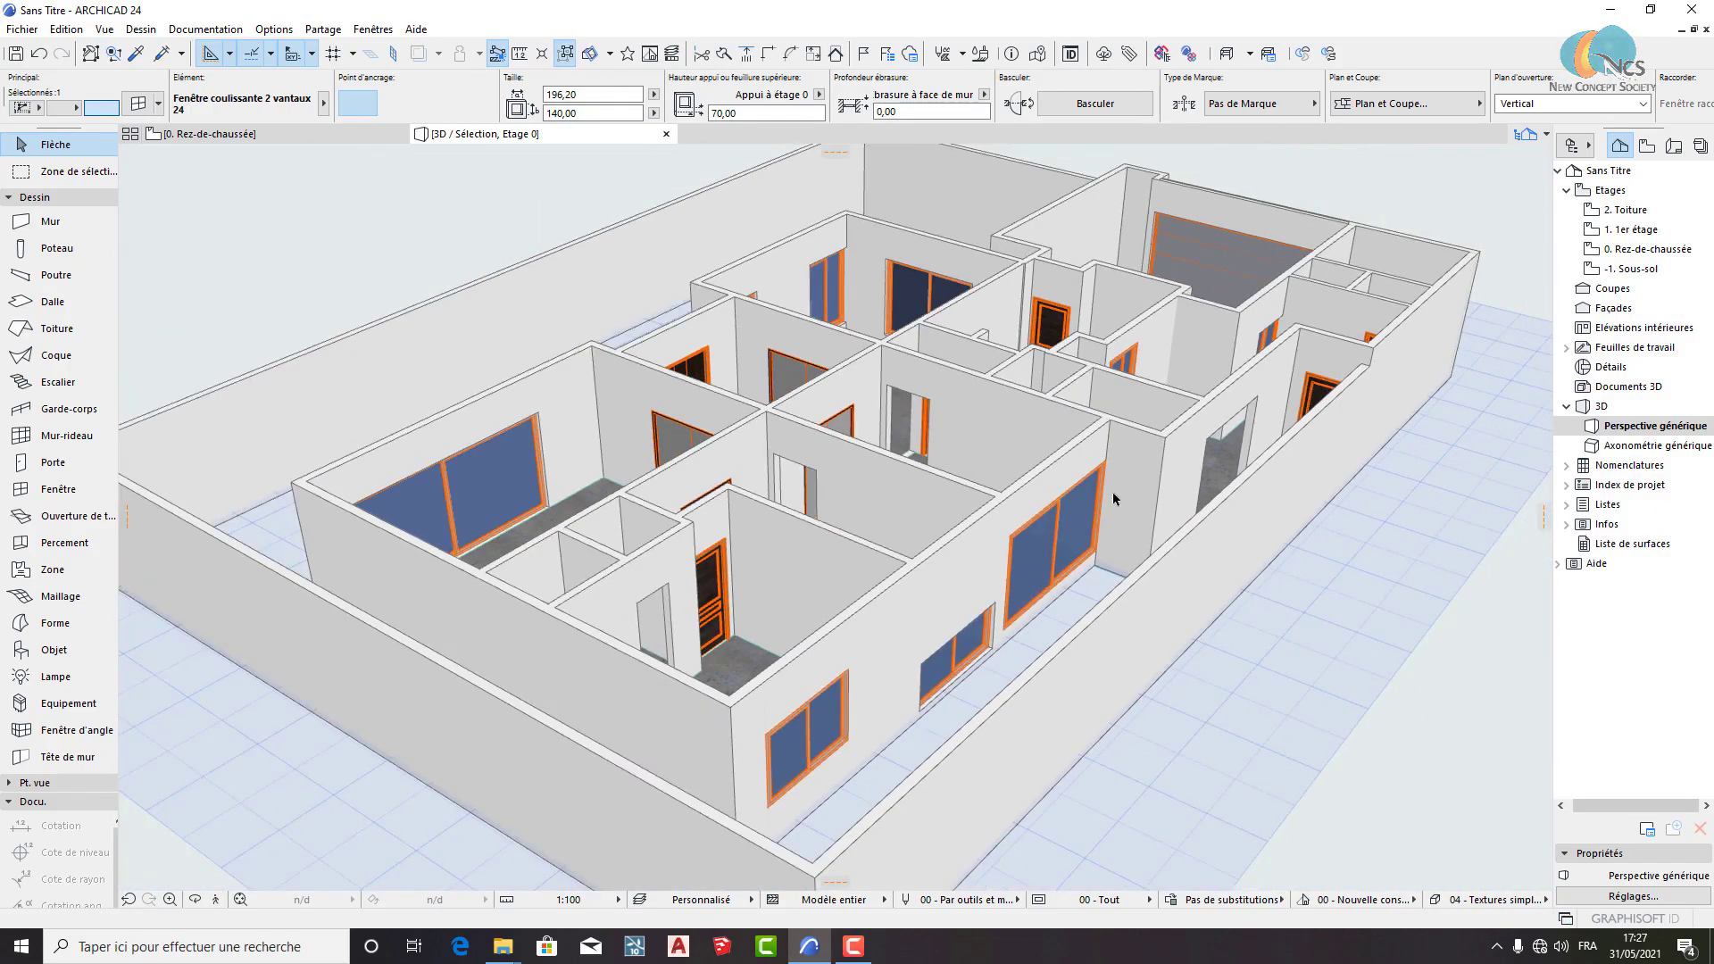
Select the two louvred windows on the wall beside the panelled door and raise them vertically to the door frame's top.
scroll(1112, 498, "up", 2)
scroll(987, 661, "up", 3)
middle_click_drag(986, 661, 625, 509, "shift")
left_click(575, 490)
scroll(1142, 638, "up", 2)
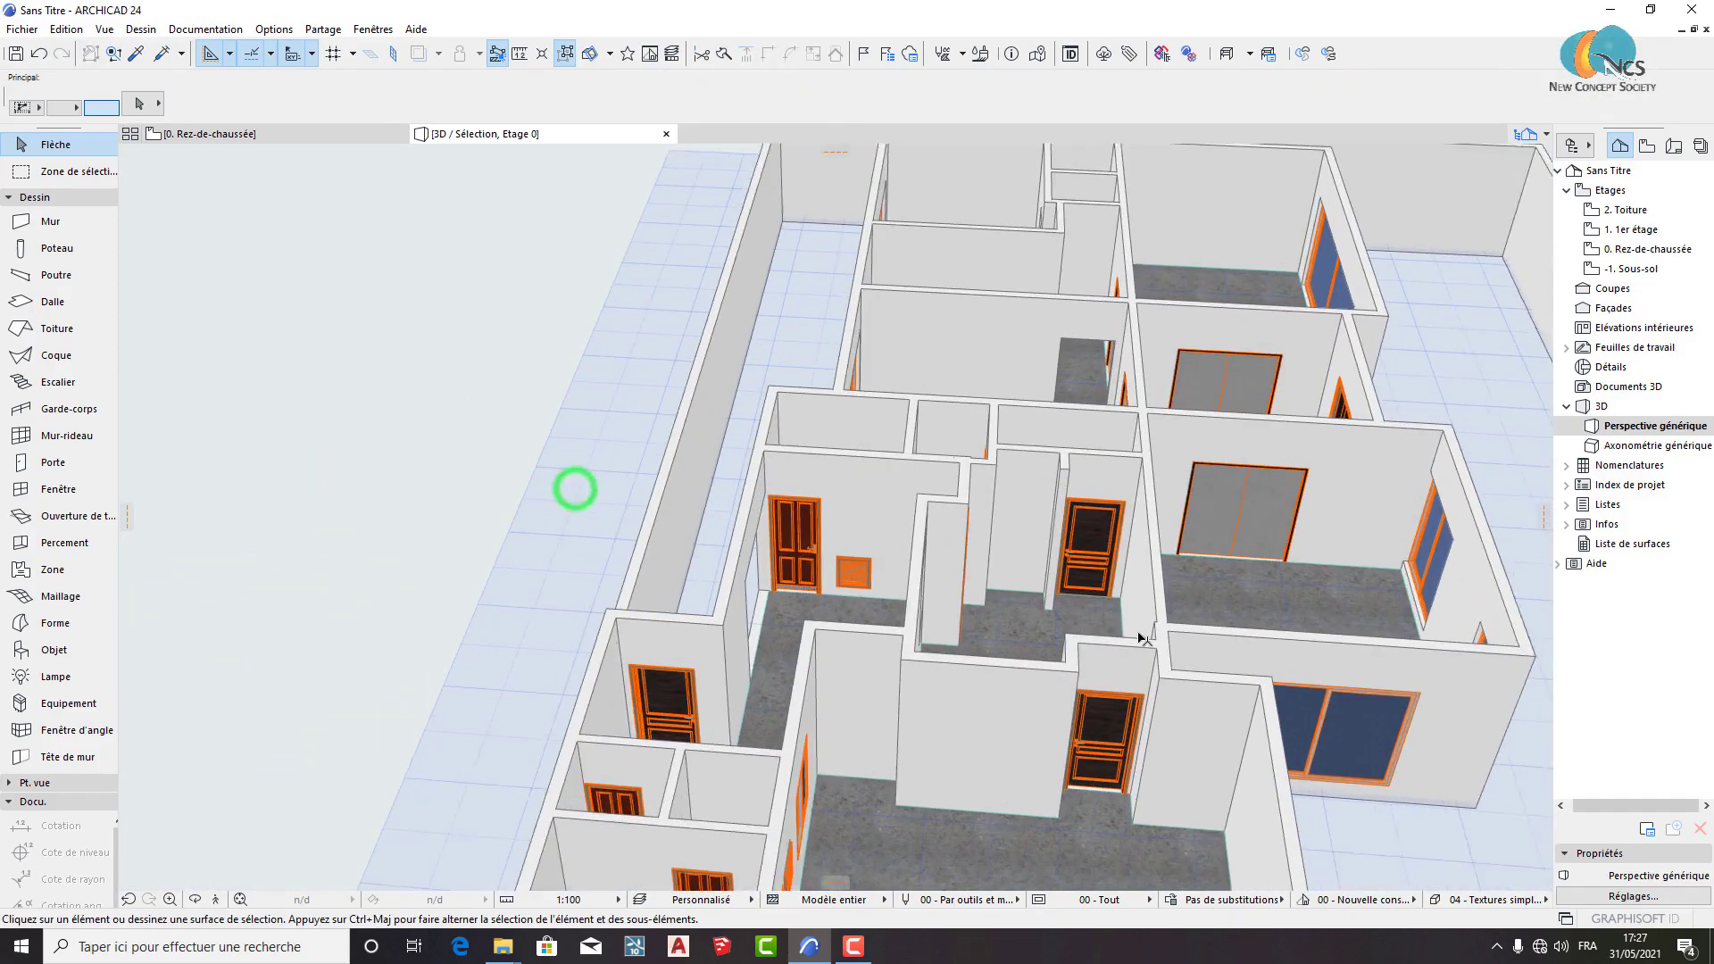
scroll(1141, 638, "up", 5)
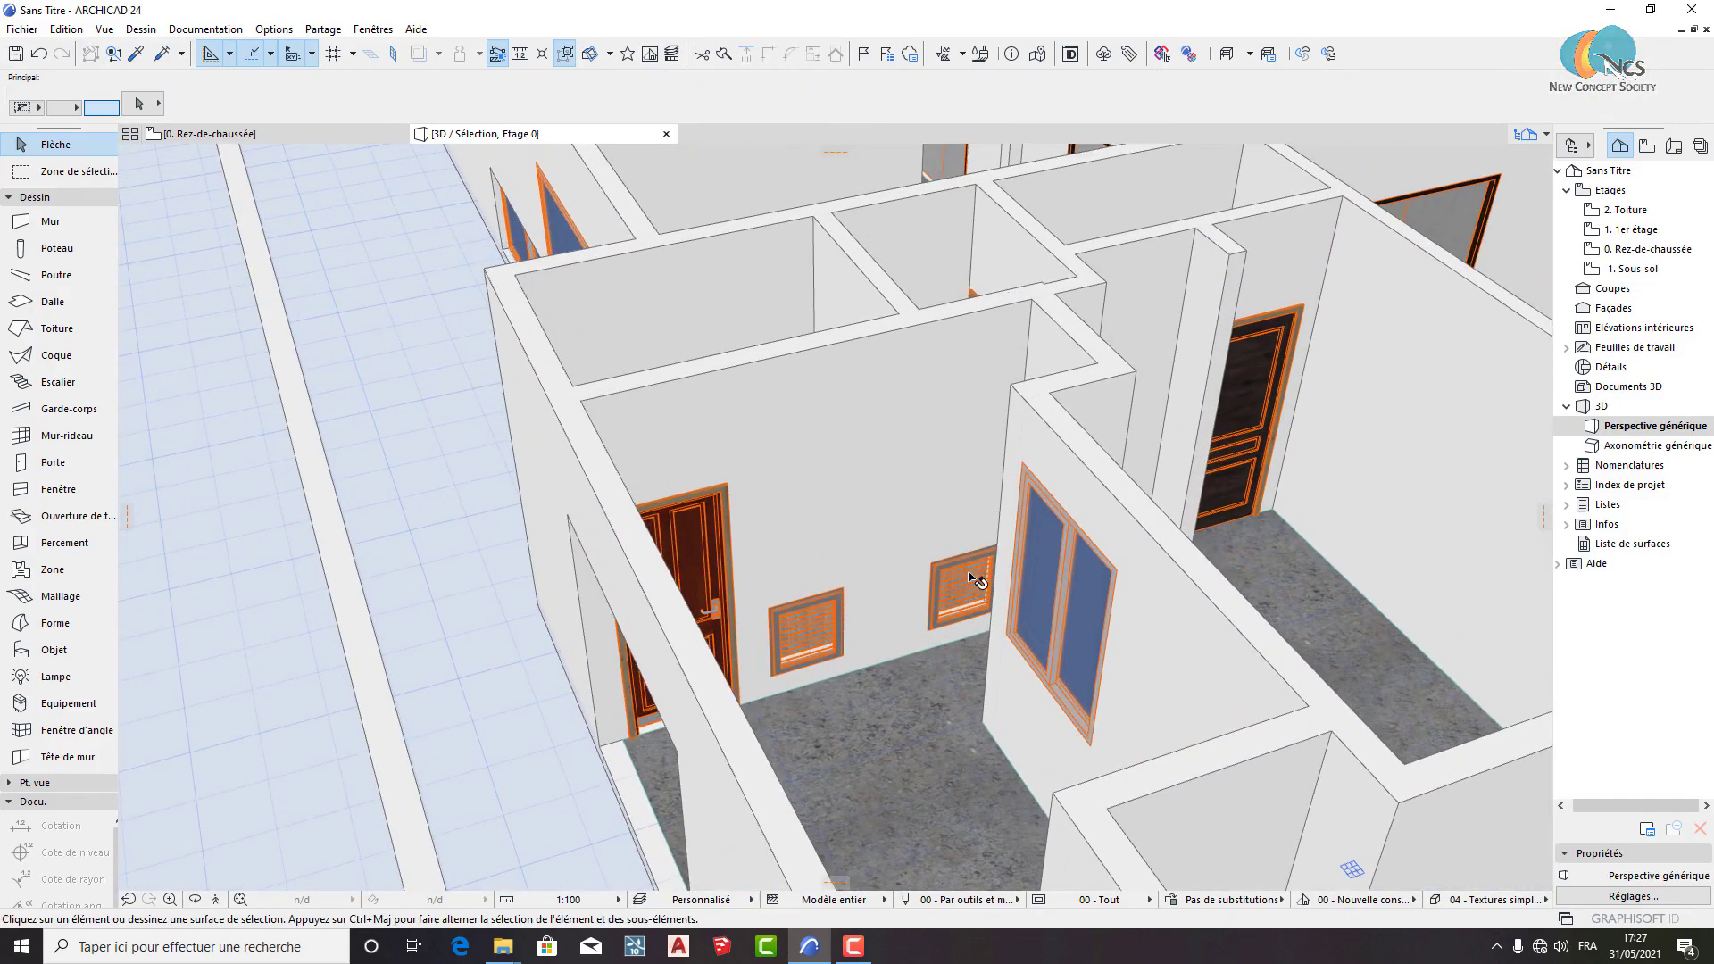
left_click(935, 613)
scroll(815, 623, "up", 2)
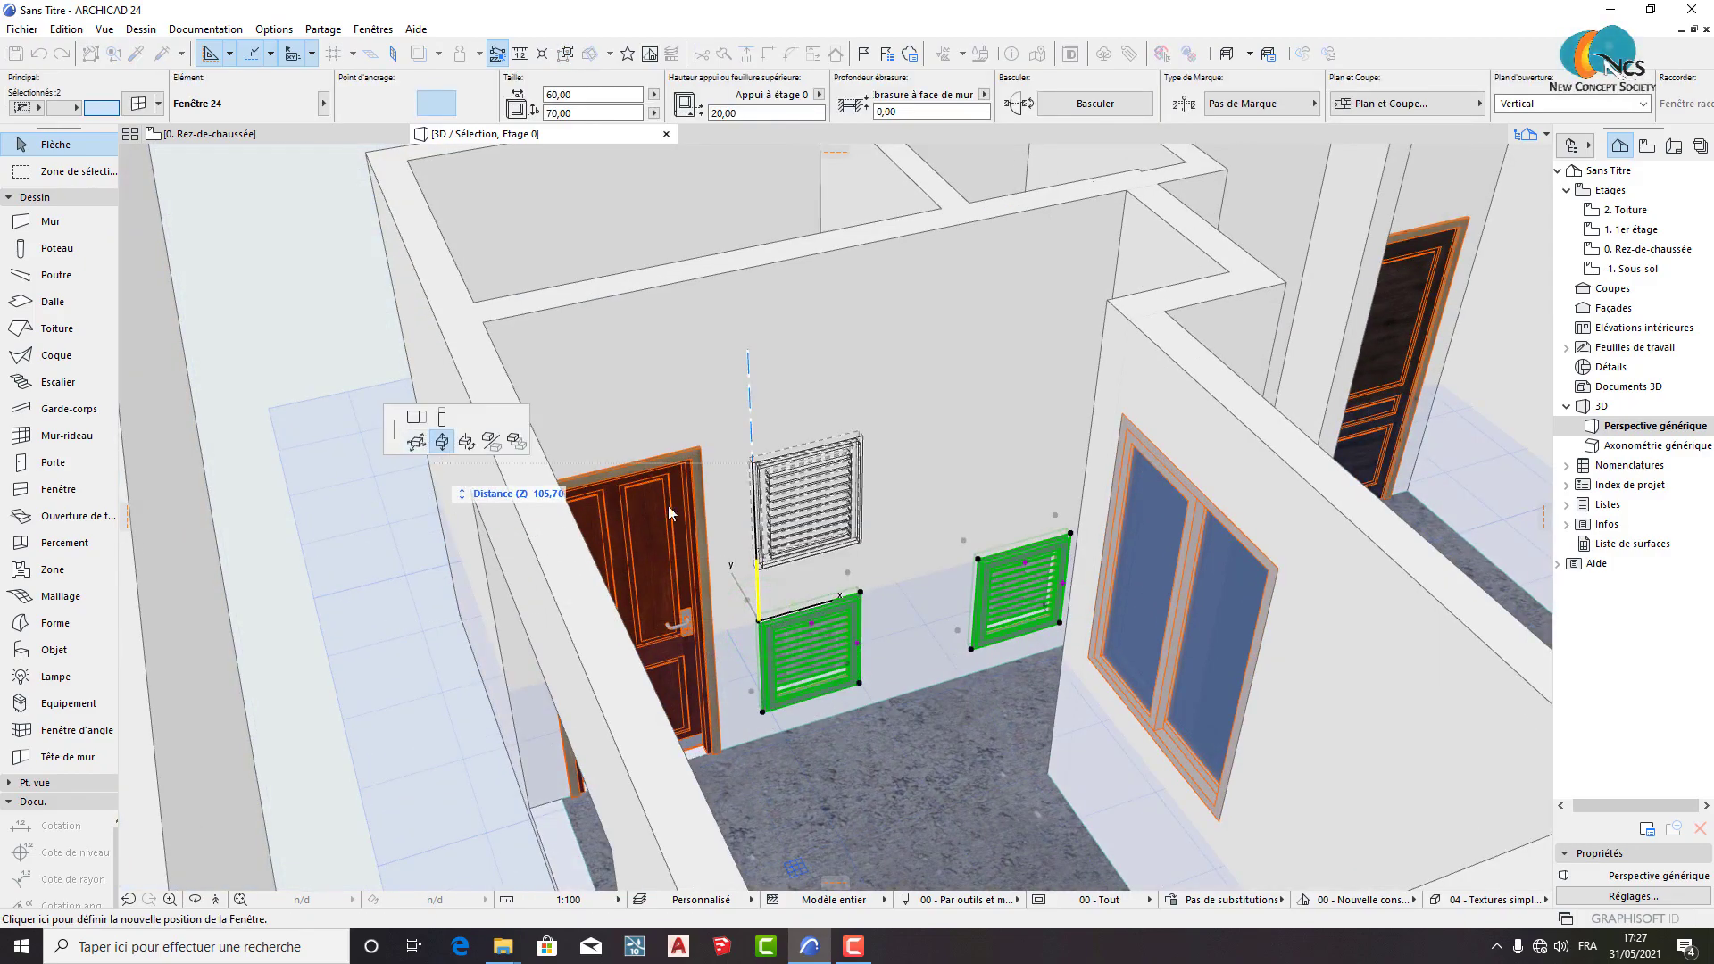
left_click(697, 452)
Raise the louvred window on the outer wall by 120 to a sill height of 140, level with the nearby interior door's top.
scroll(747, 612, "down", 4)
middle_click_drag(749, 614, 1133, 575, "shift")
scroll(866, 580, "up", 2)
scroll(866, 581, "up", 1)
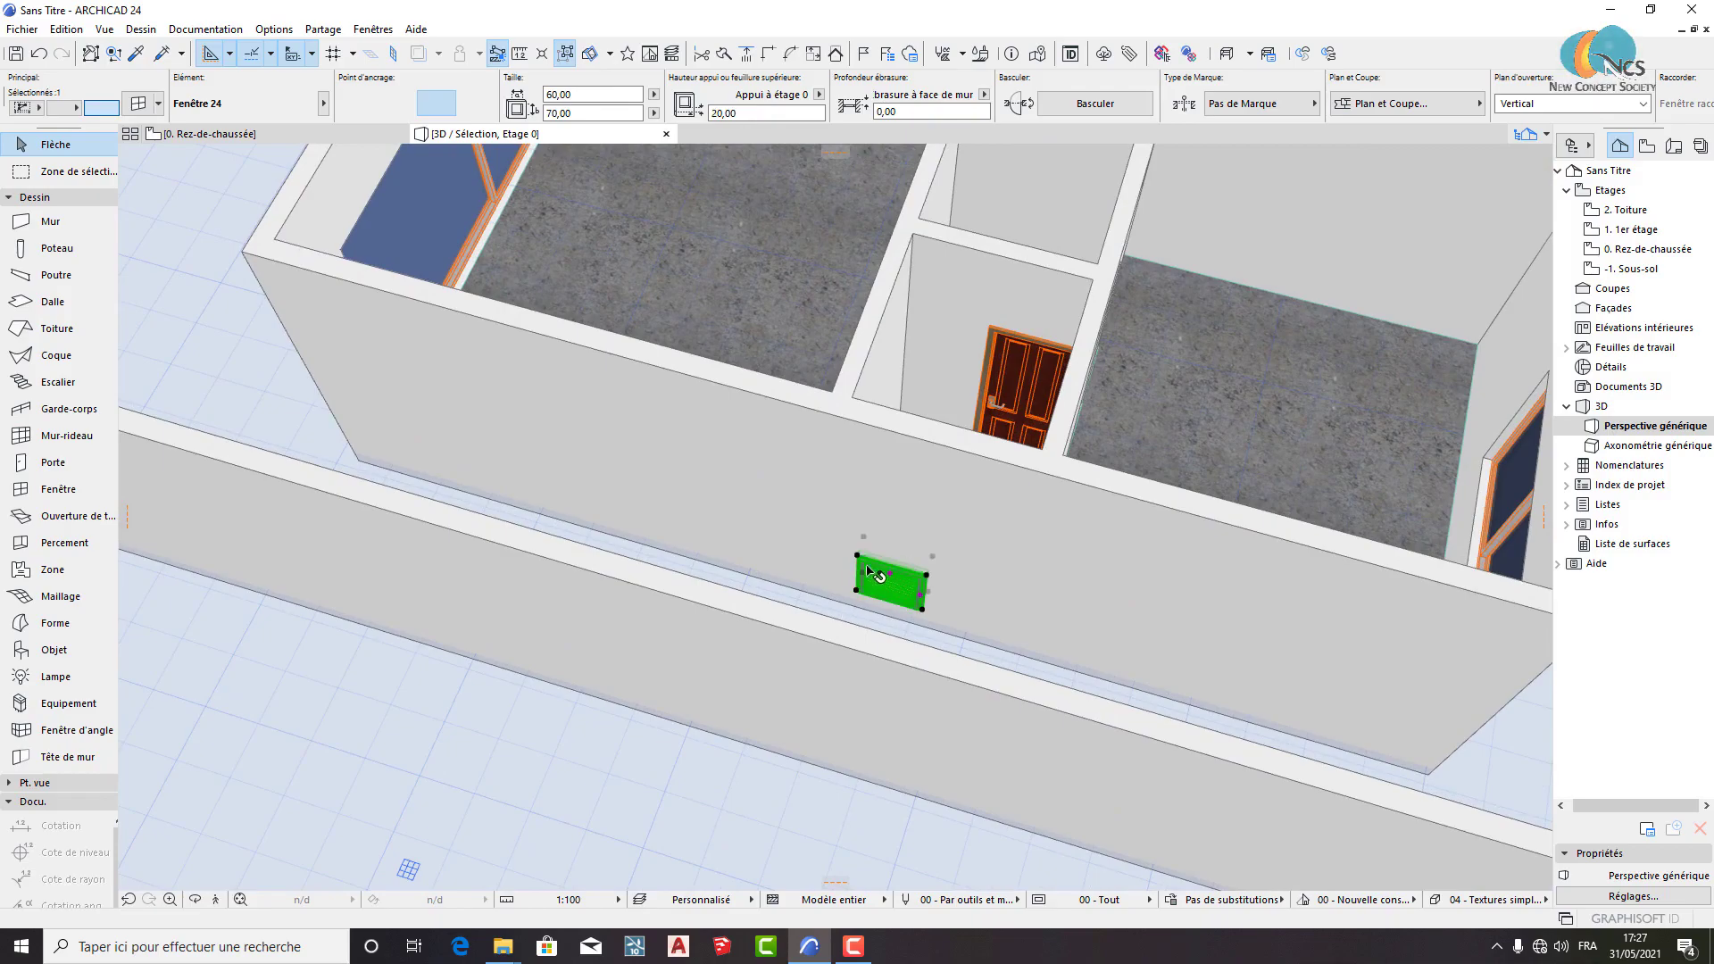
left_click(857, 561)
left_click(963, 666)
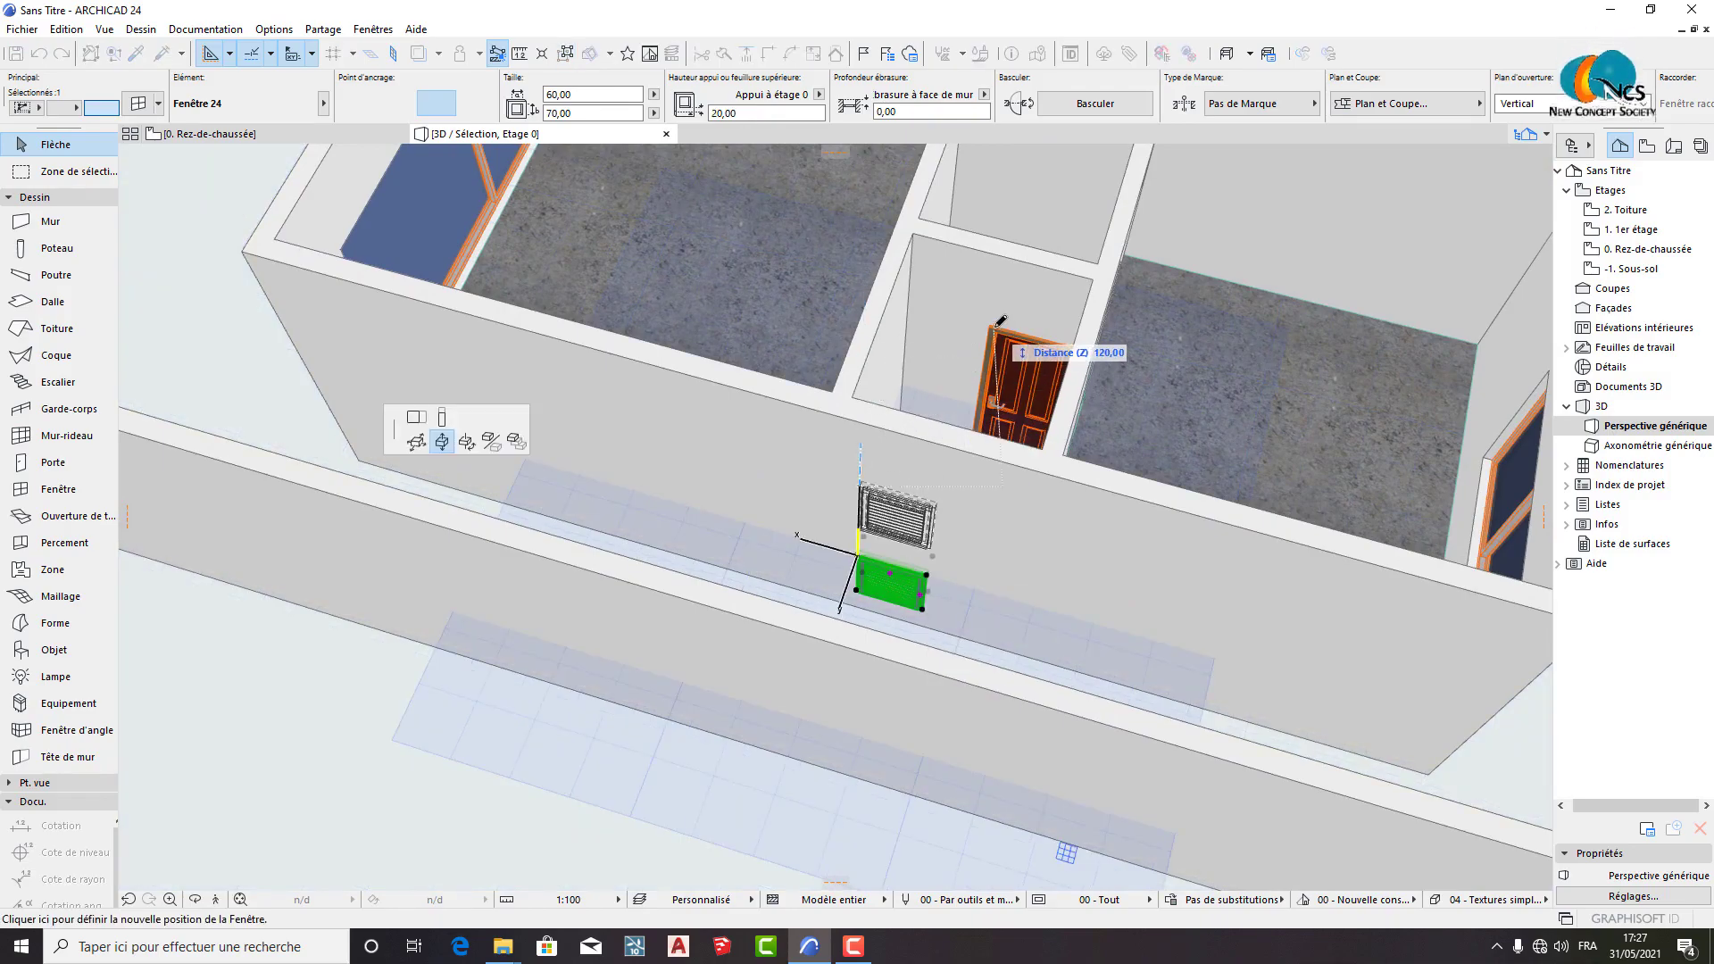
left_click(996, 327)
Review the complete ground floor and its enclosure wall in 3D from above the garage side.
scroll(975, 500, "down", 2)
middle_click_drag(976, 532, 812, 420, "shift")
scroll(727, 589, "down", 4)
middle_click_drag(768, 558, 854, 508)
scroll(1166, 433, "up", 3)
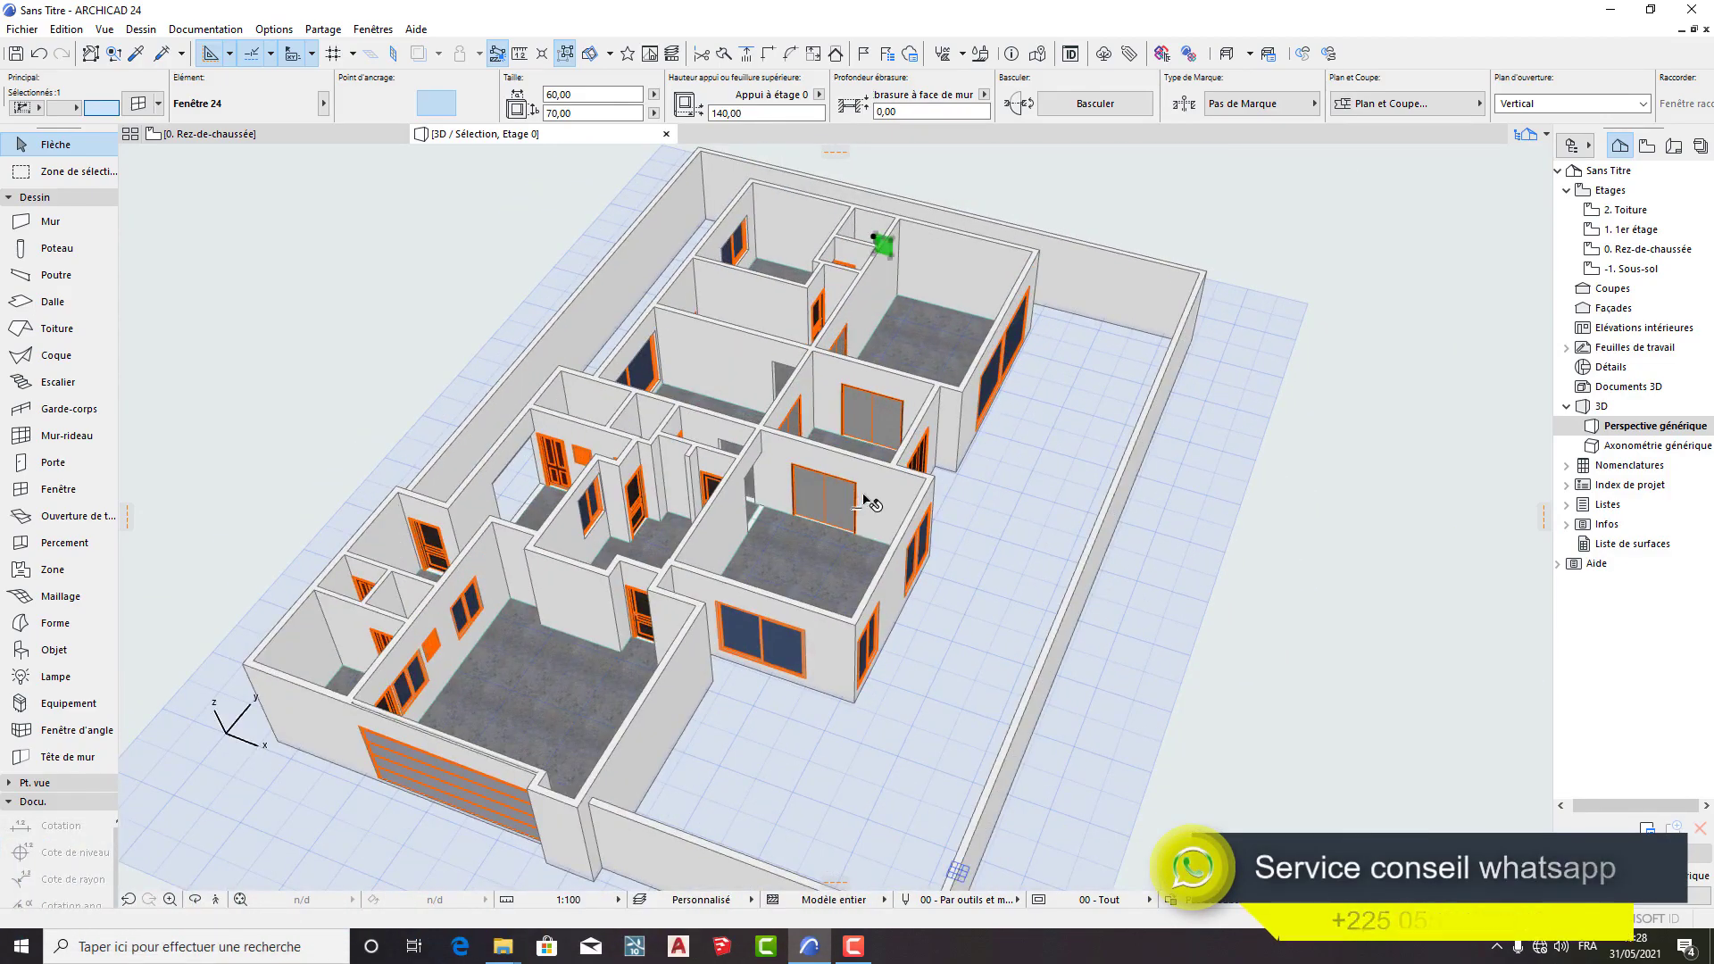